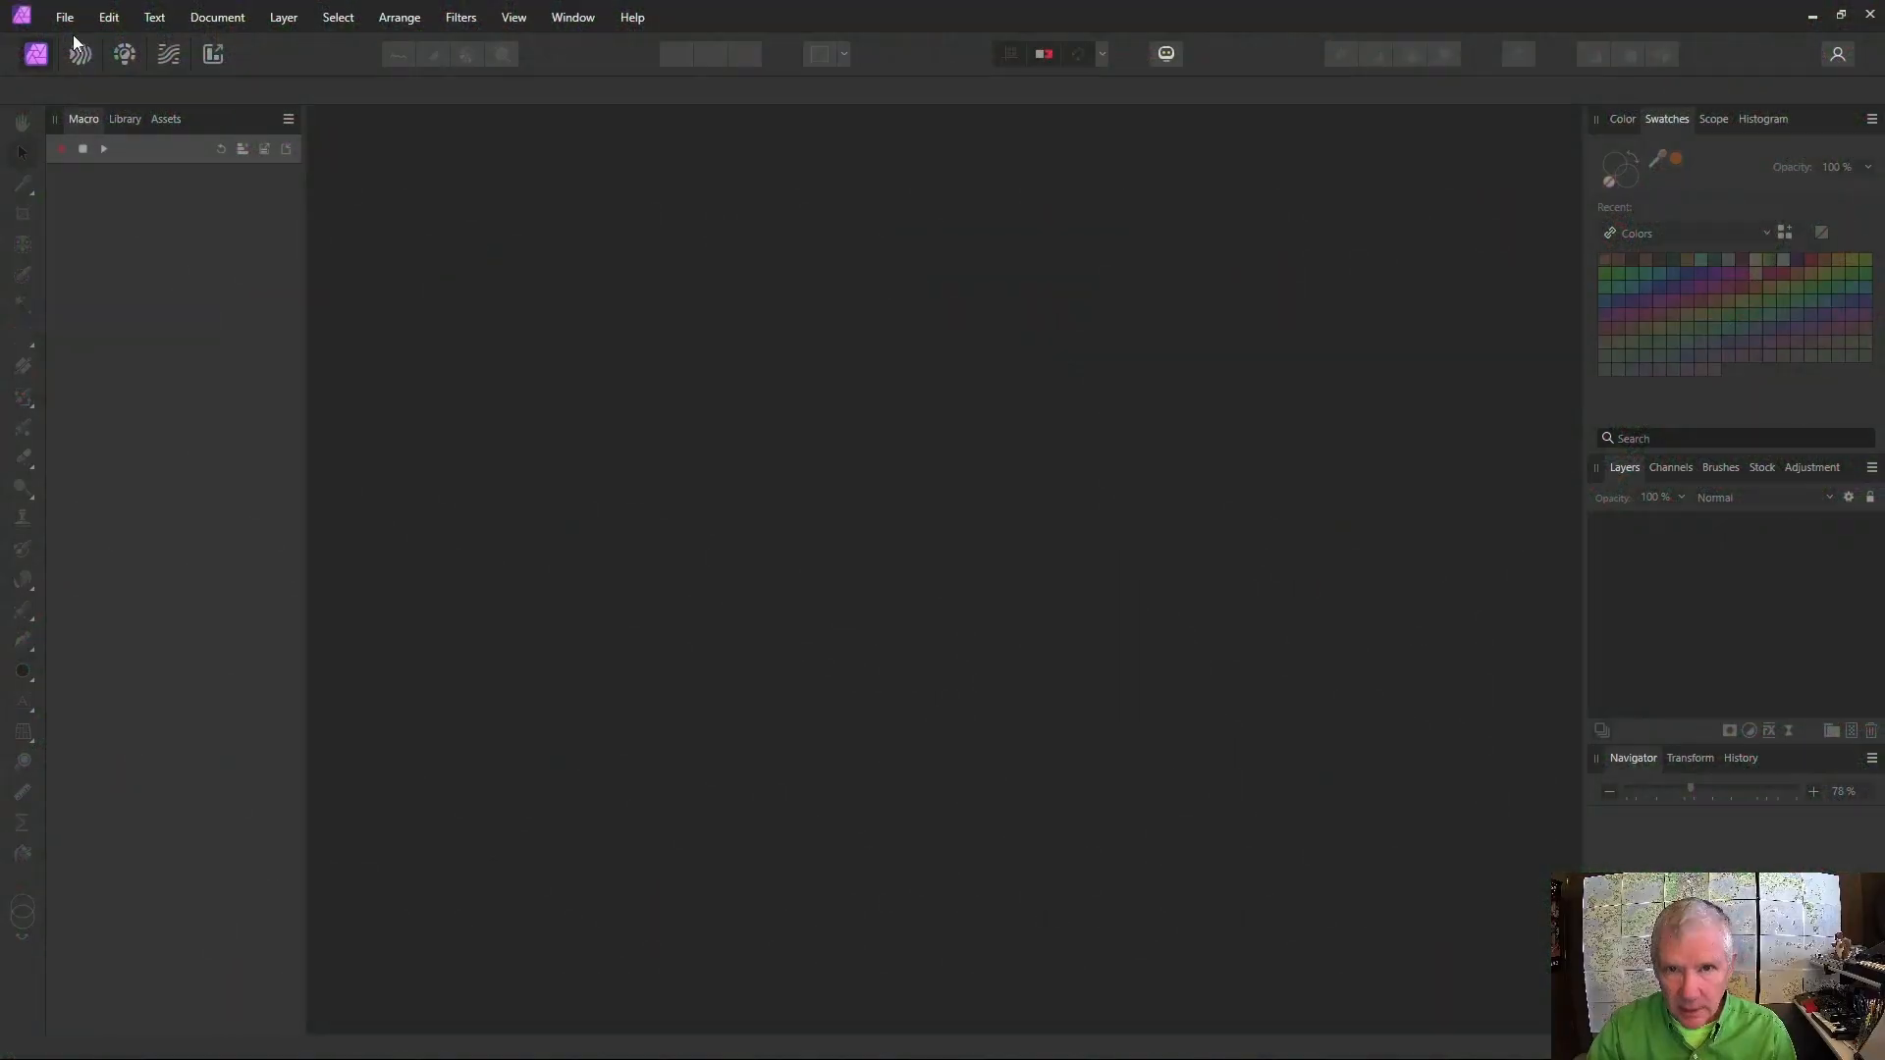
# Create a new document from the XGA web preset with the page height set to 1024 px
pyautogui.click(71, 17)
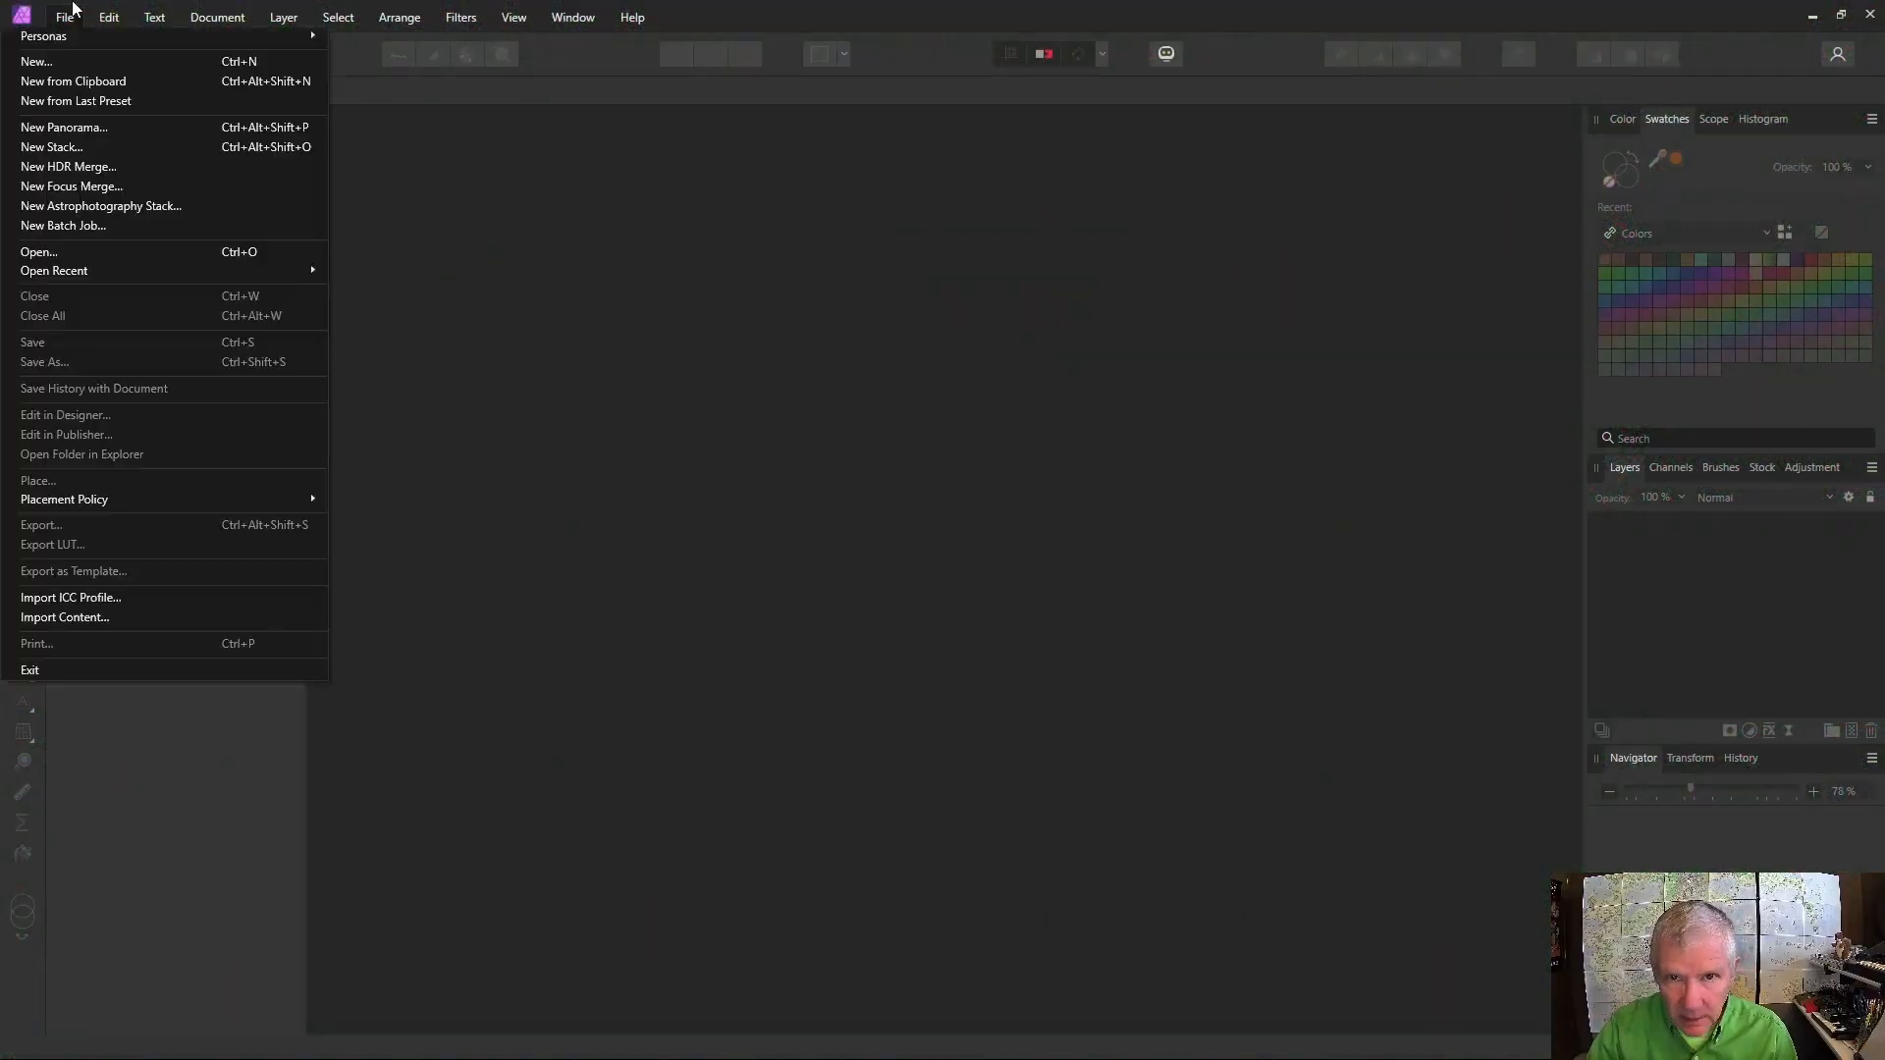
pyautogui.click(52, 63)
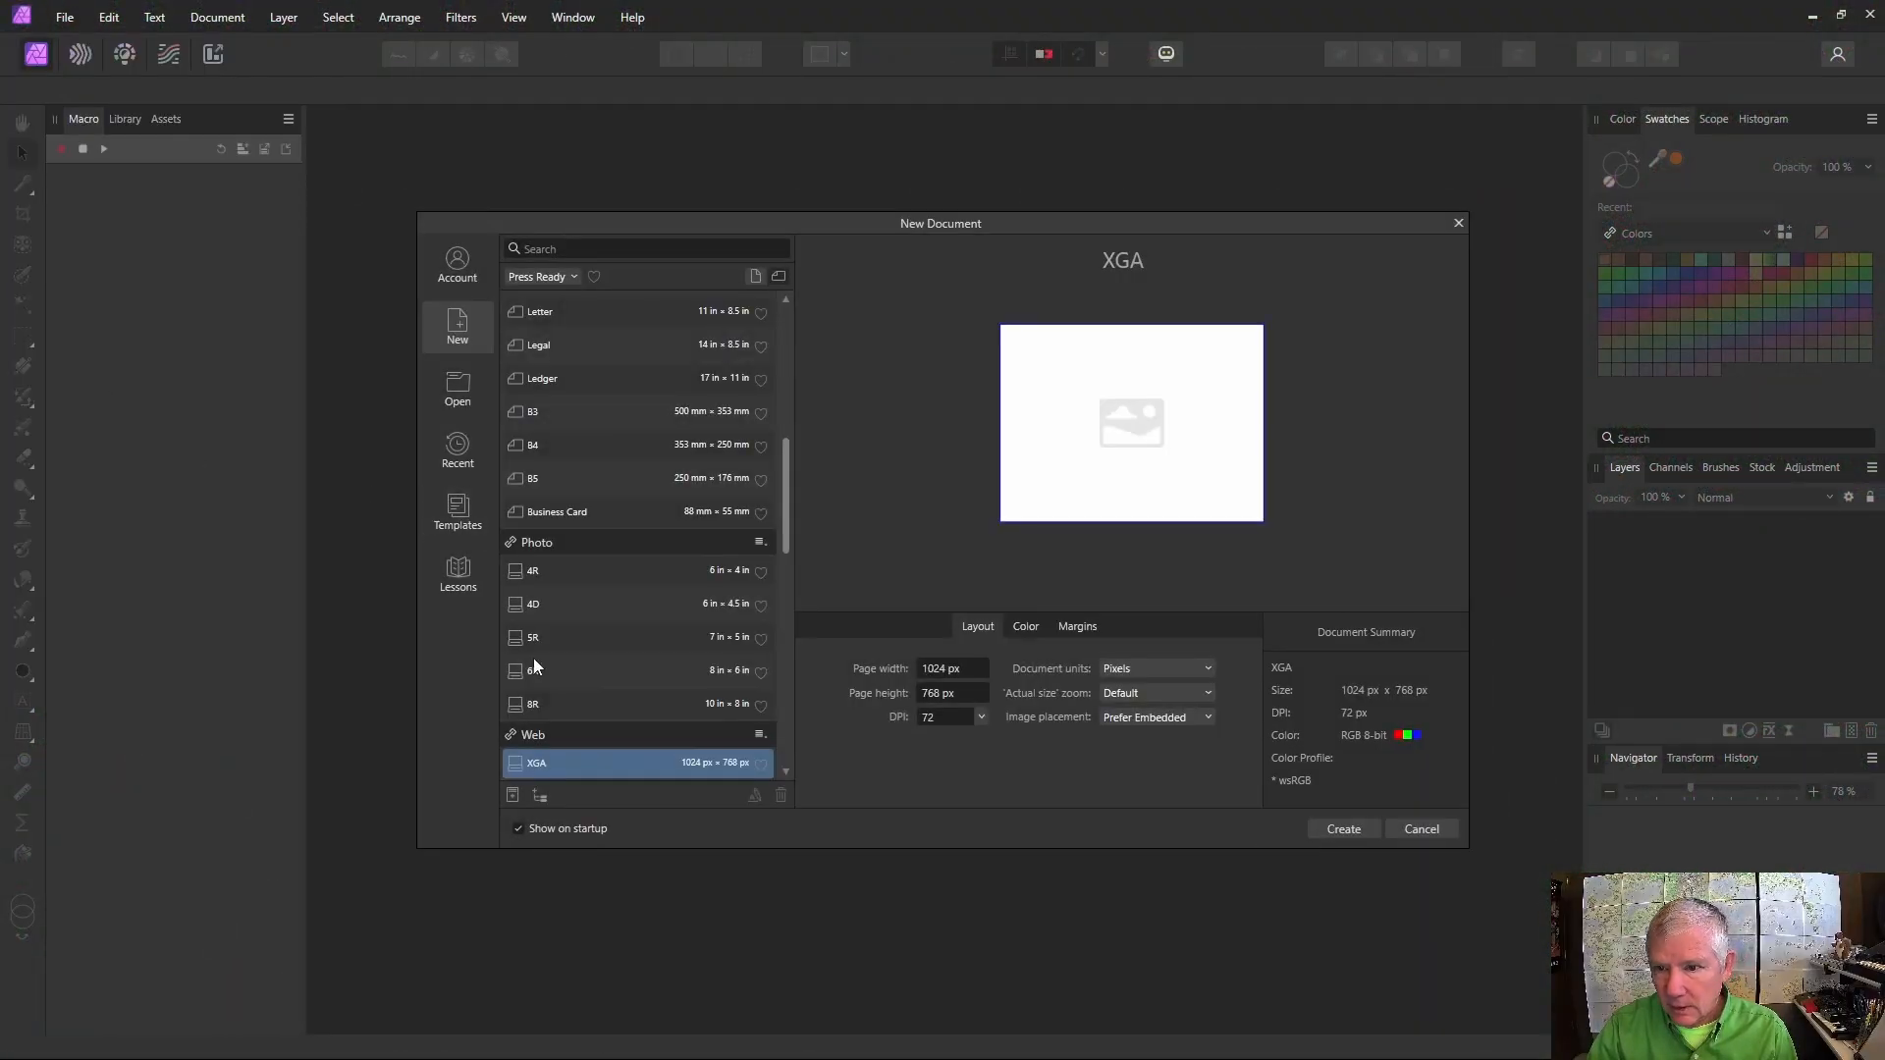
pyautogui.doubleClick(923, 693)
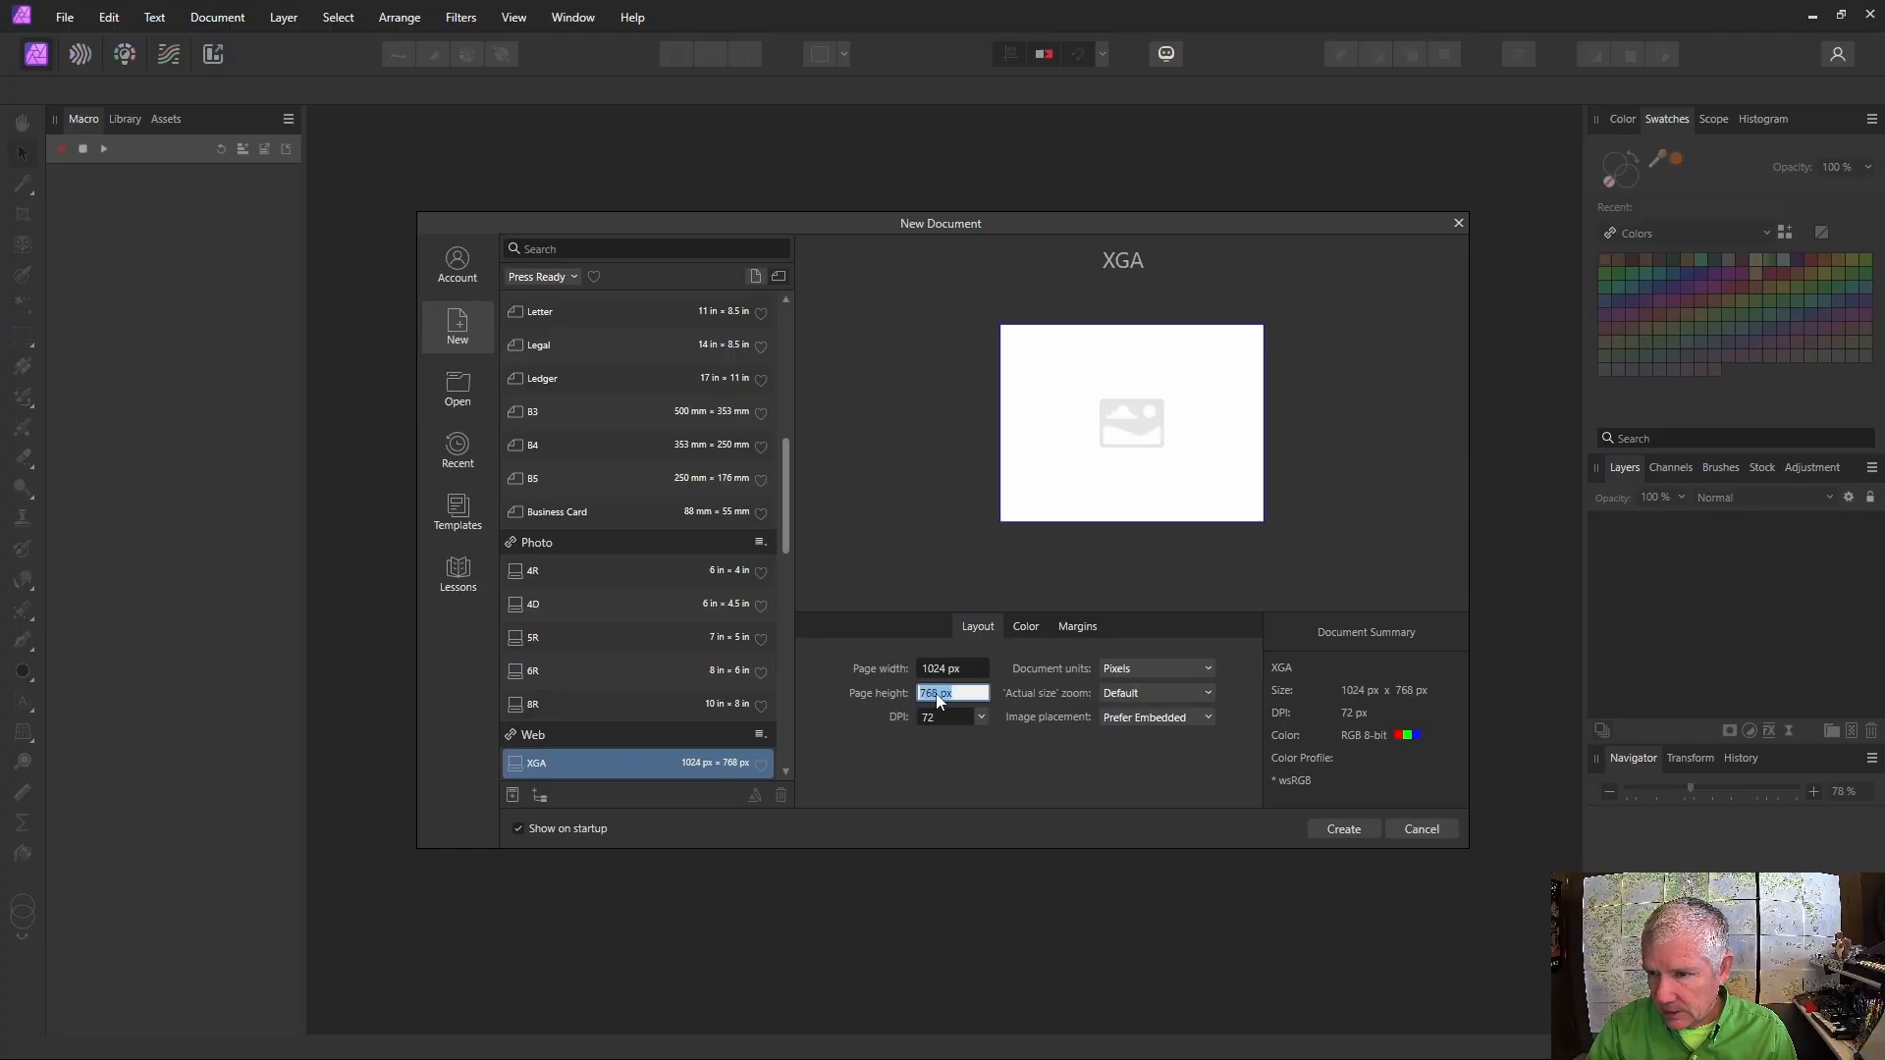
pyautogui.write('1024')
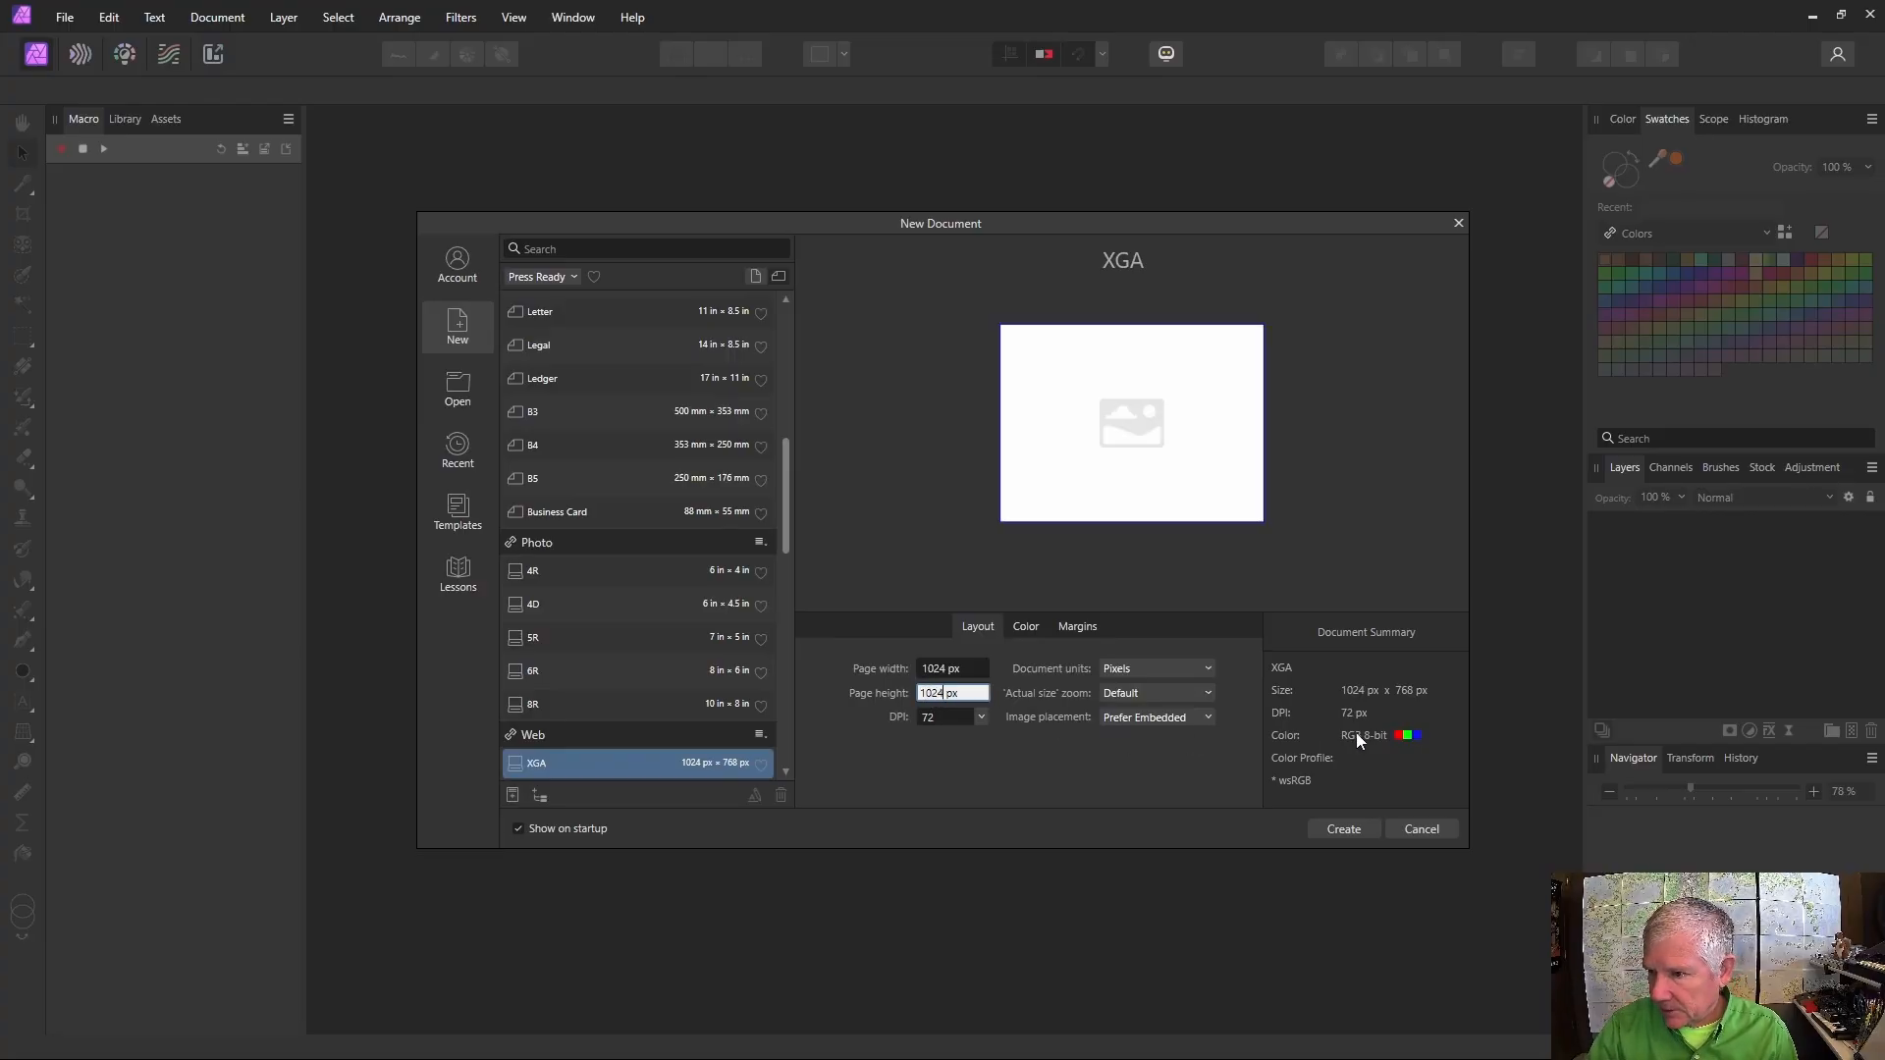
pyautogui.click(1341, 829)
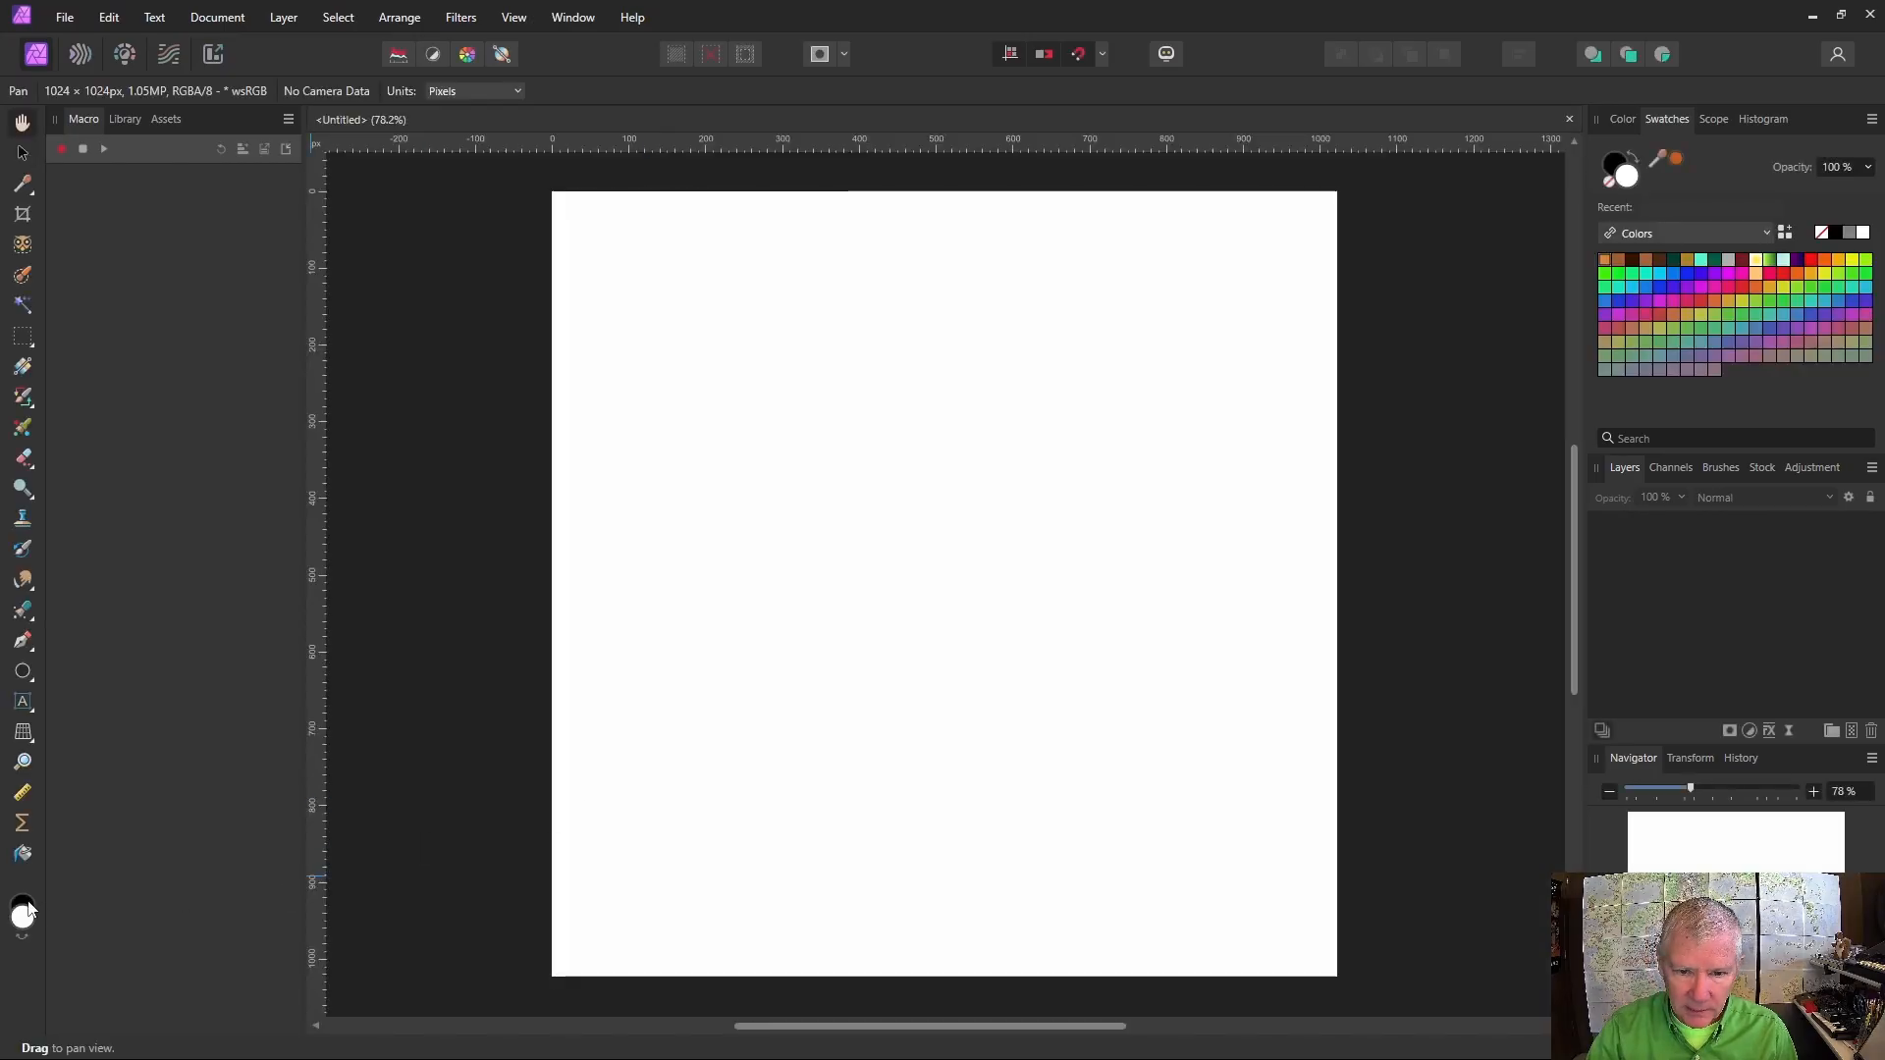
# Flood fill the whole blank canvas with black
pyautogui.click(29, 905)
pyautogui.click(23, 854)
pyautogui.click(645, 777)
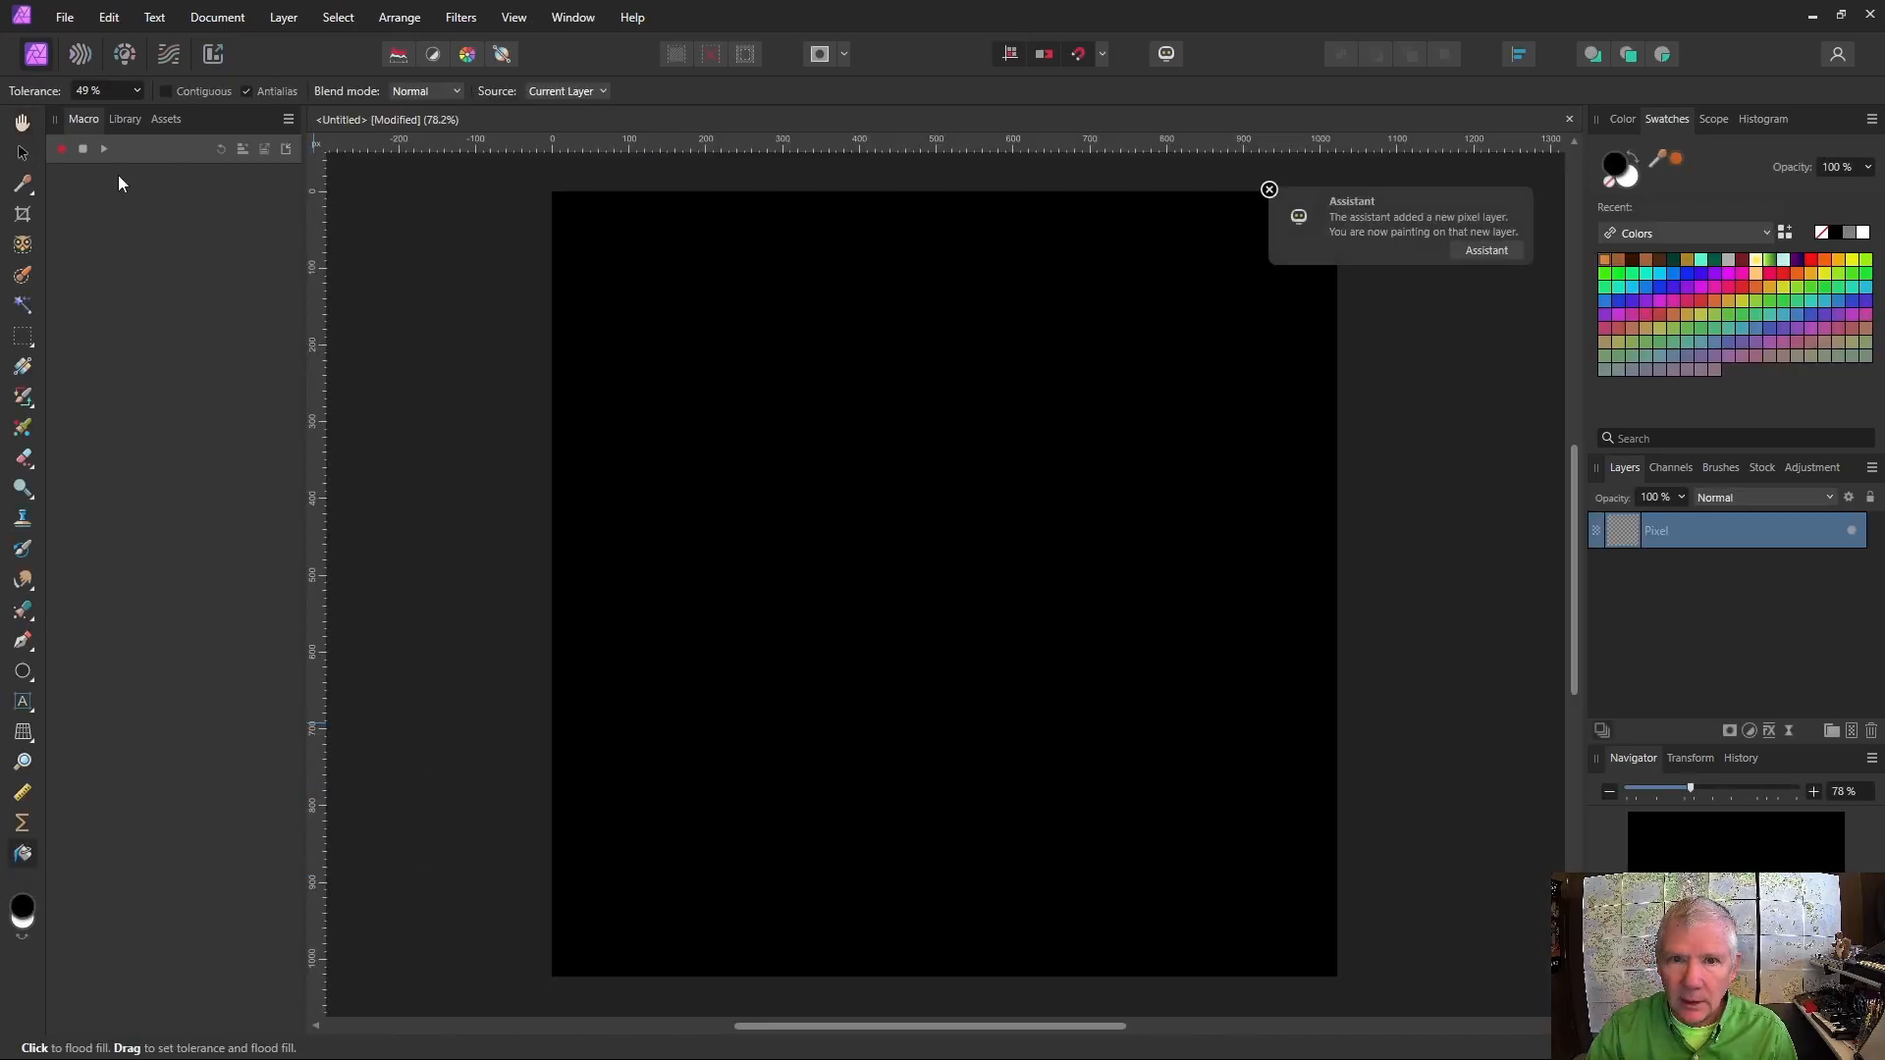
pyautogui.click(23, 152)
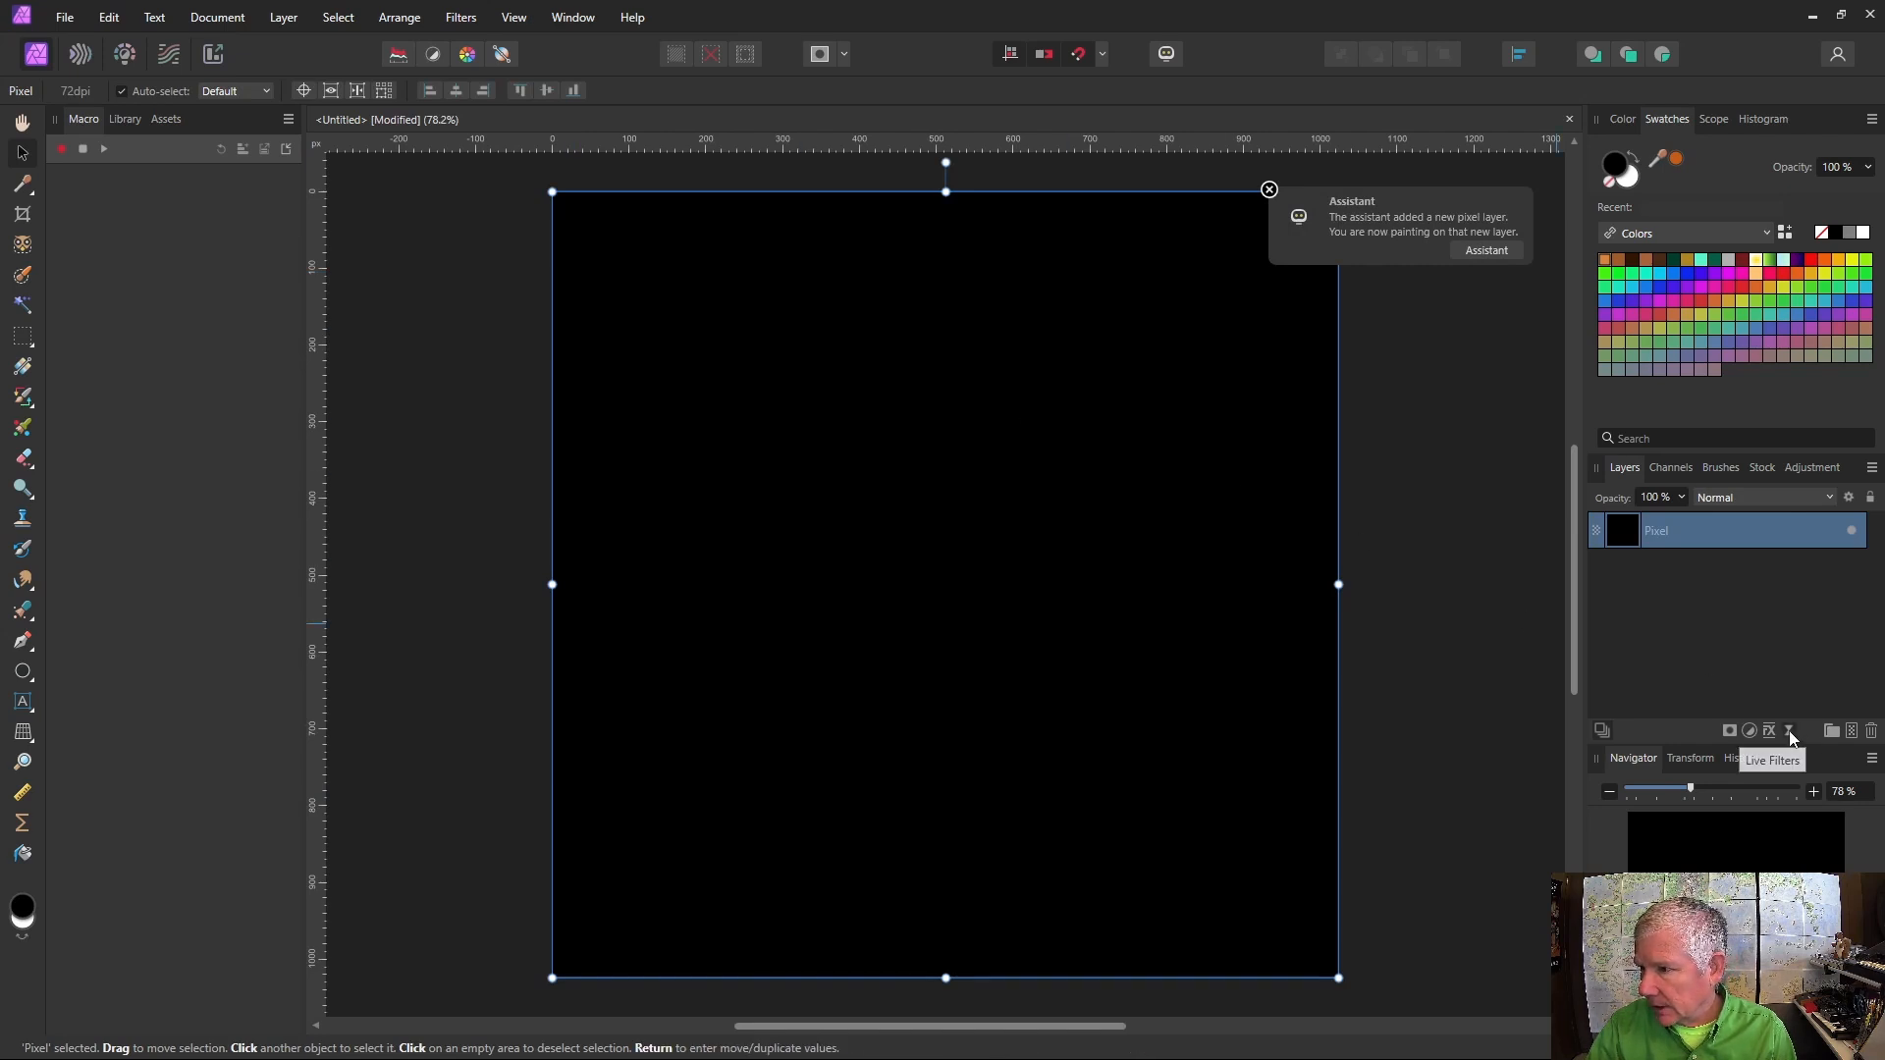
# Add a live Procedural Texture filter to the black layer, with one equation driving the red, green and blue channels
pyautogui.click(1789, 733)
pyautogui.click(1691, 650)
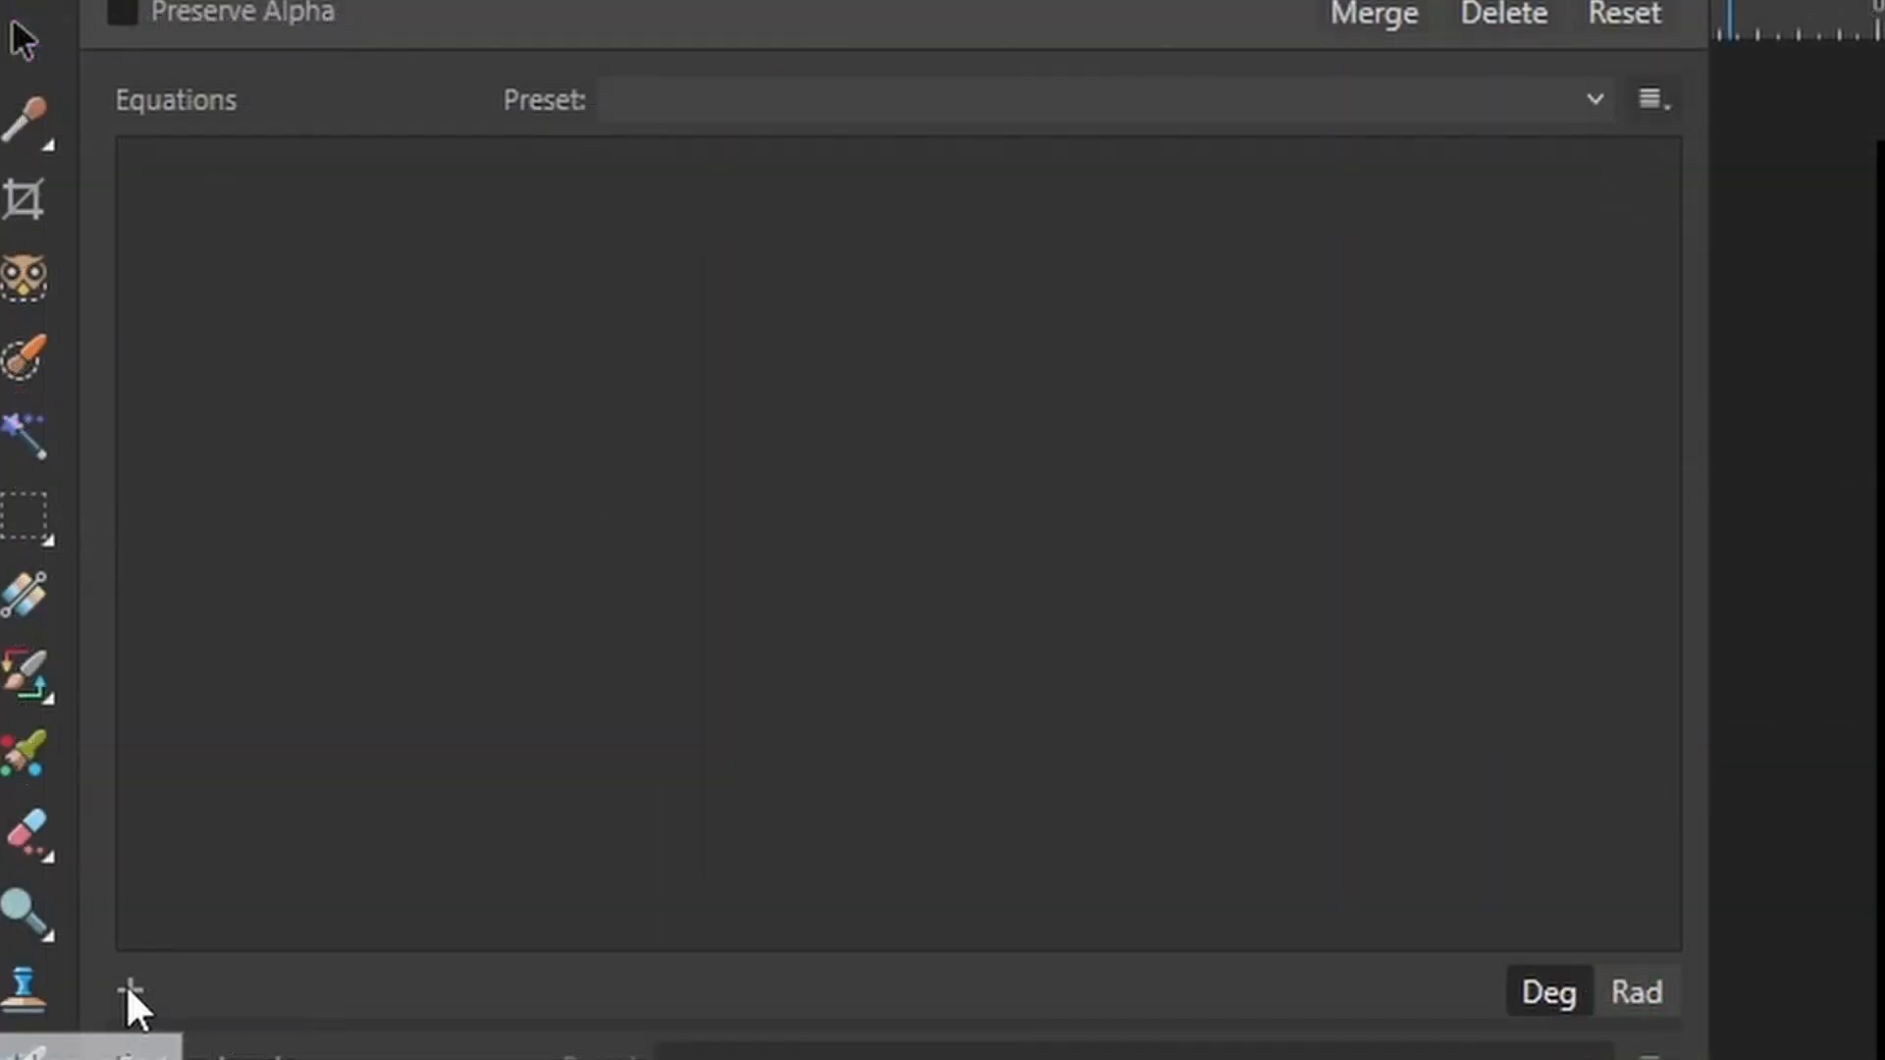
pyautogui.click(130, 990)
pyautogui.click(1512, 184)
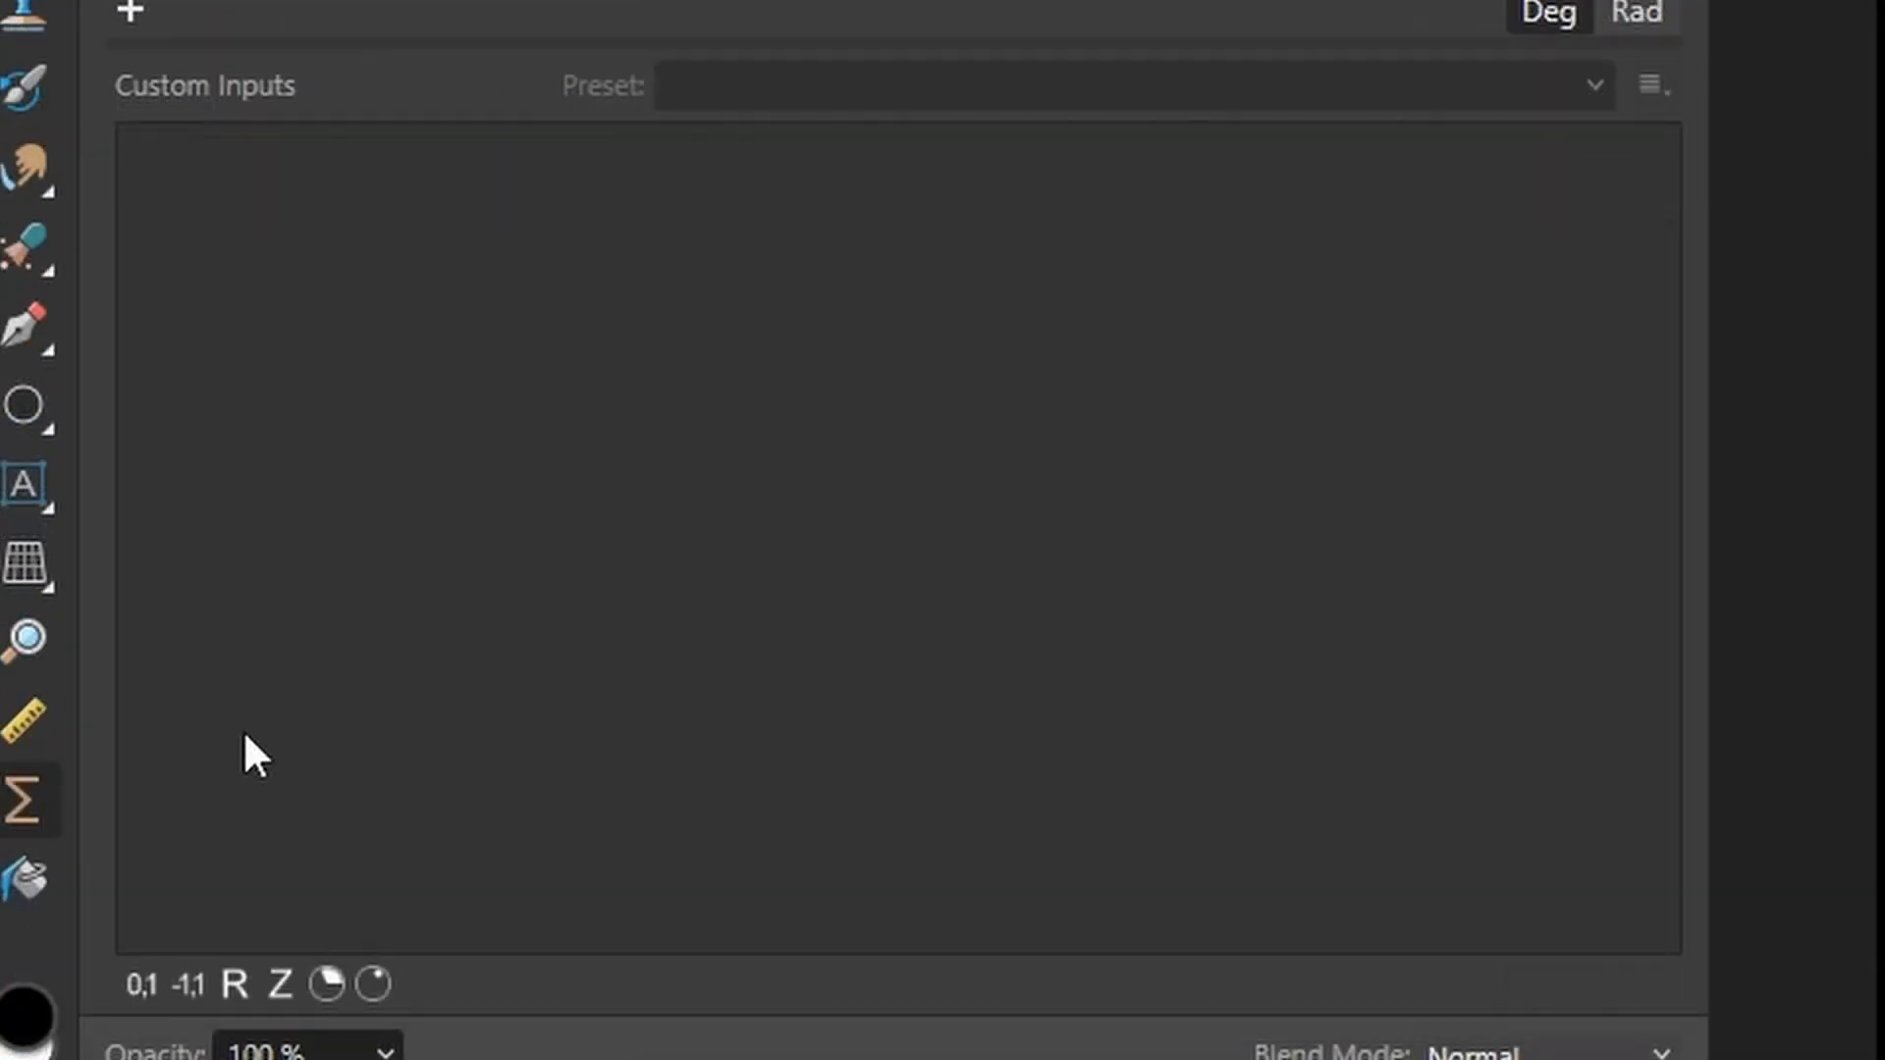
# Add an R-type custom input a with the description Scale and the value 50
pyautogui.click(232, 984)
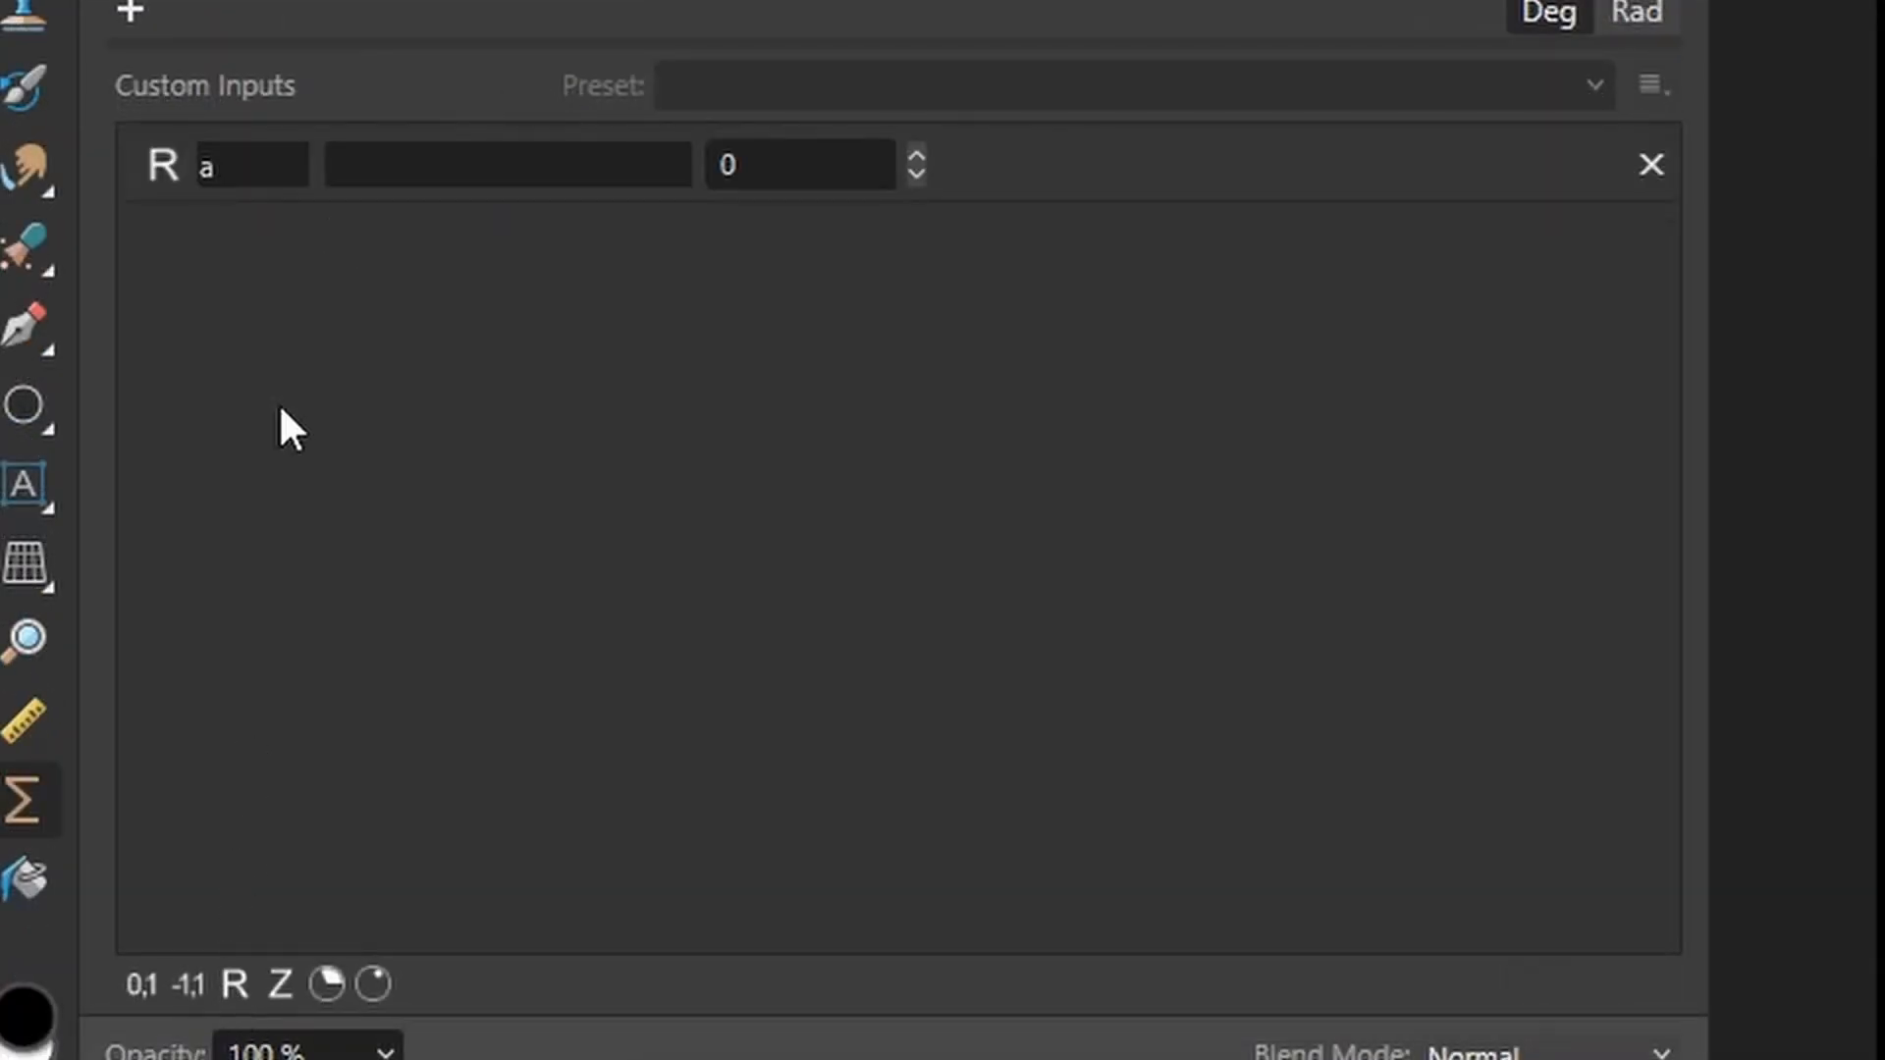
pyautogui.click(366, 182)
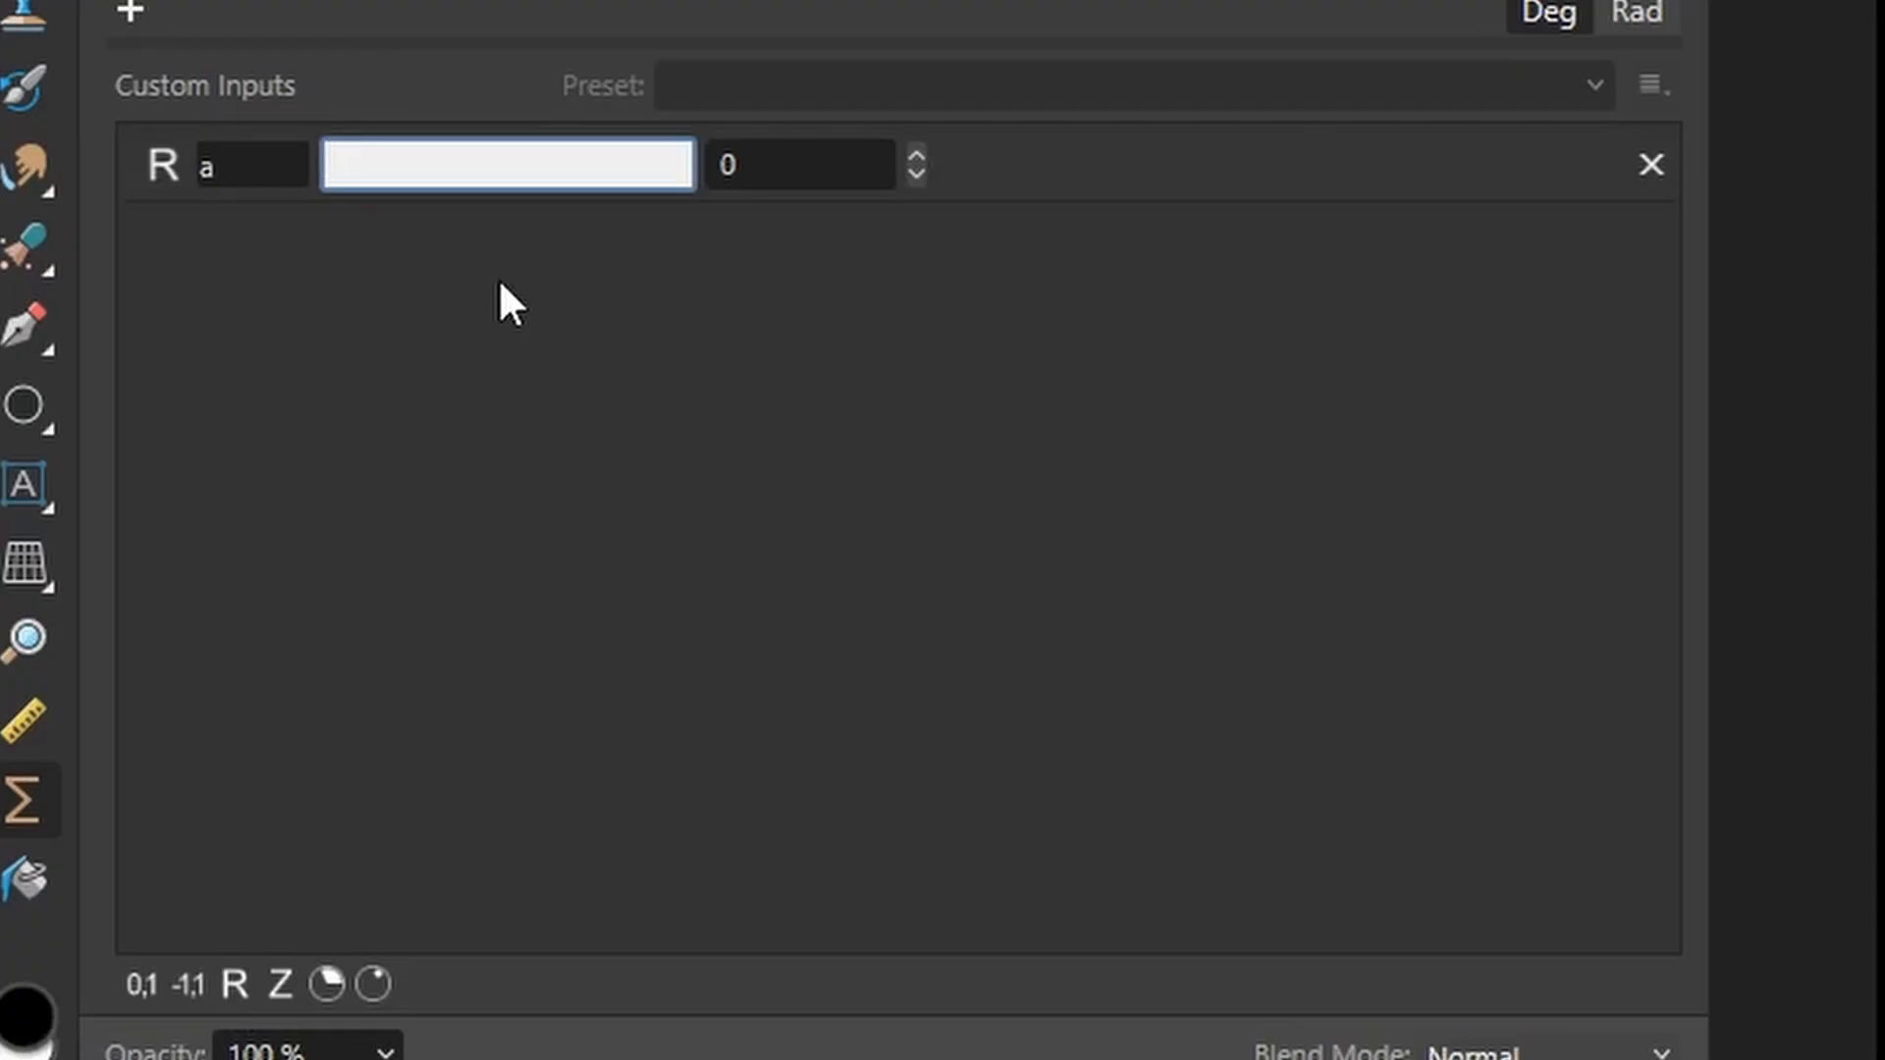
pyautogui.write('Scale')
pyautogui.click(809, 166)
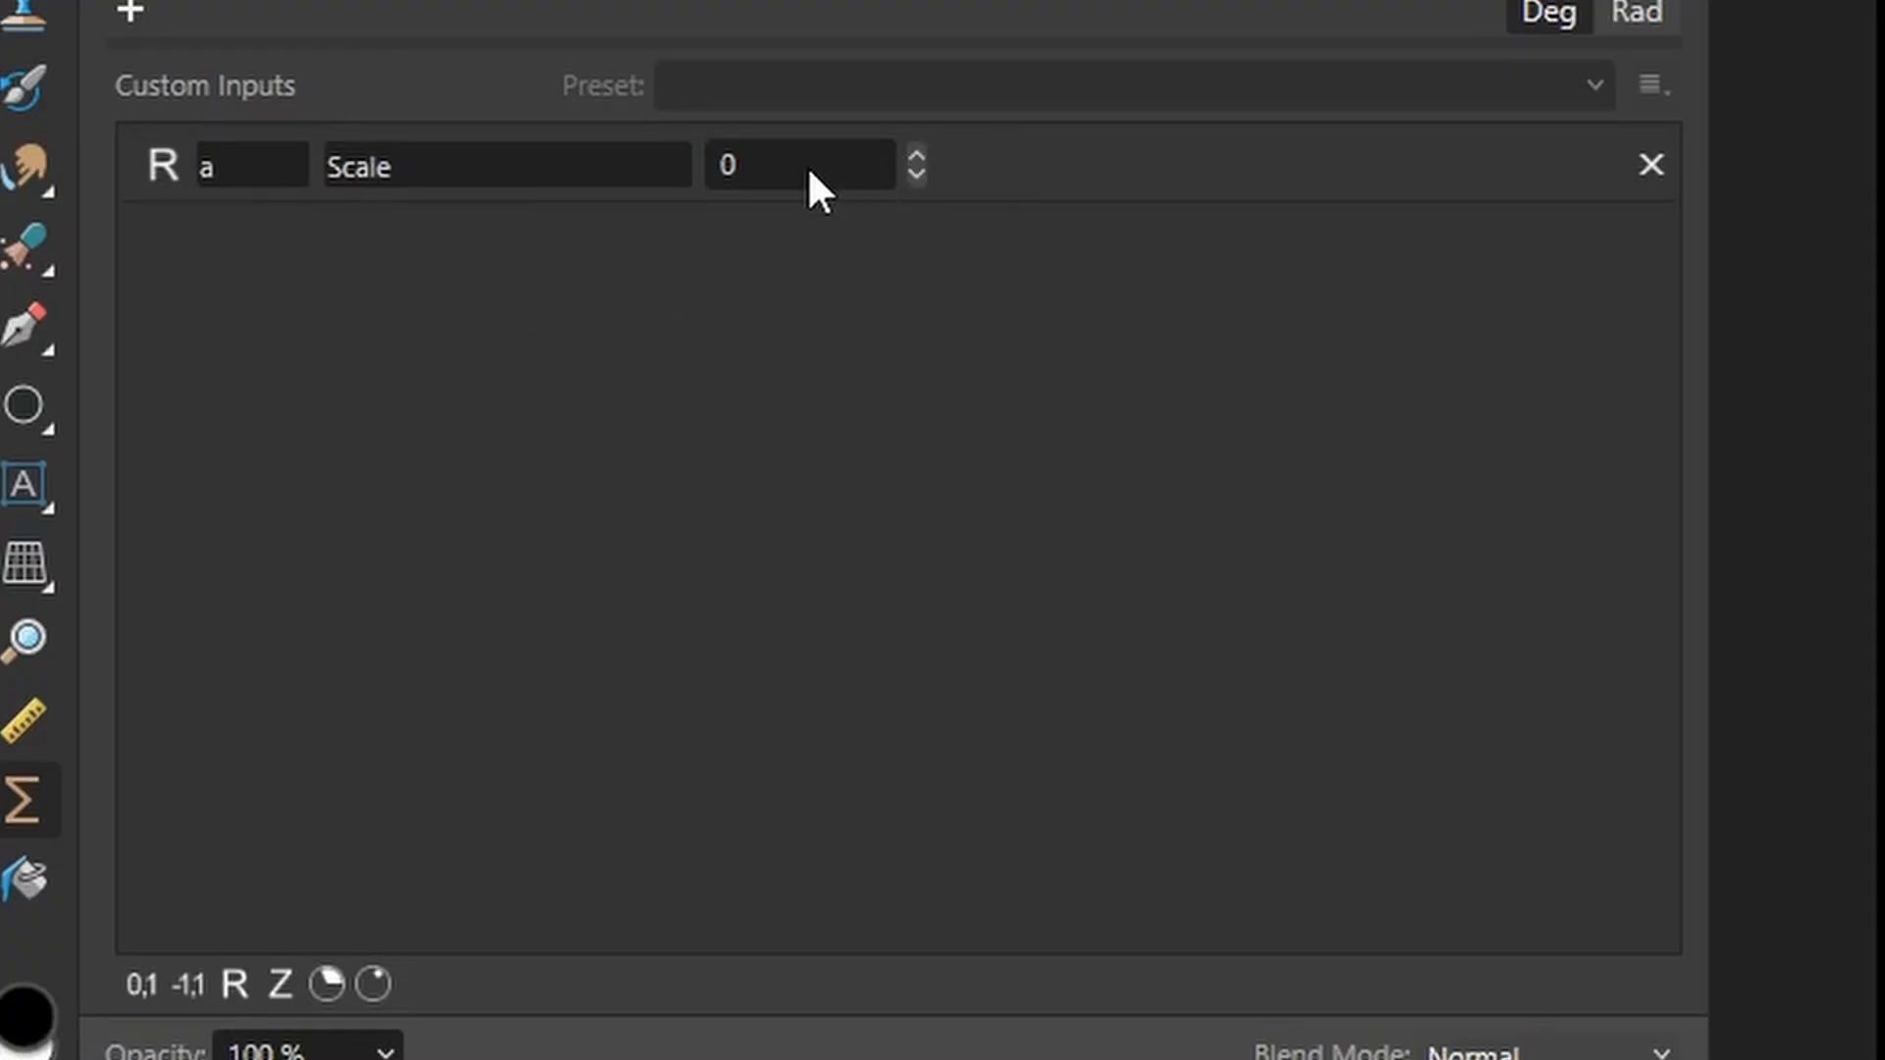
pyautogui.write('50')
pyautogui.press('Return')
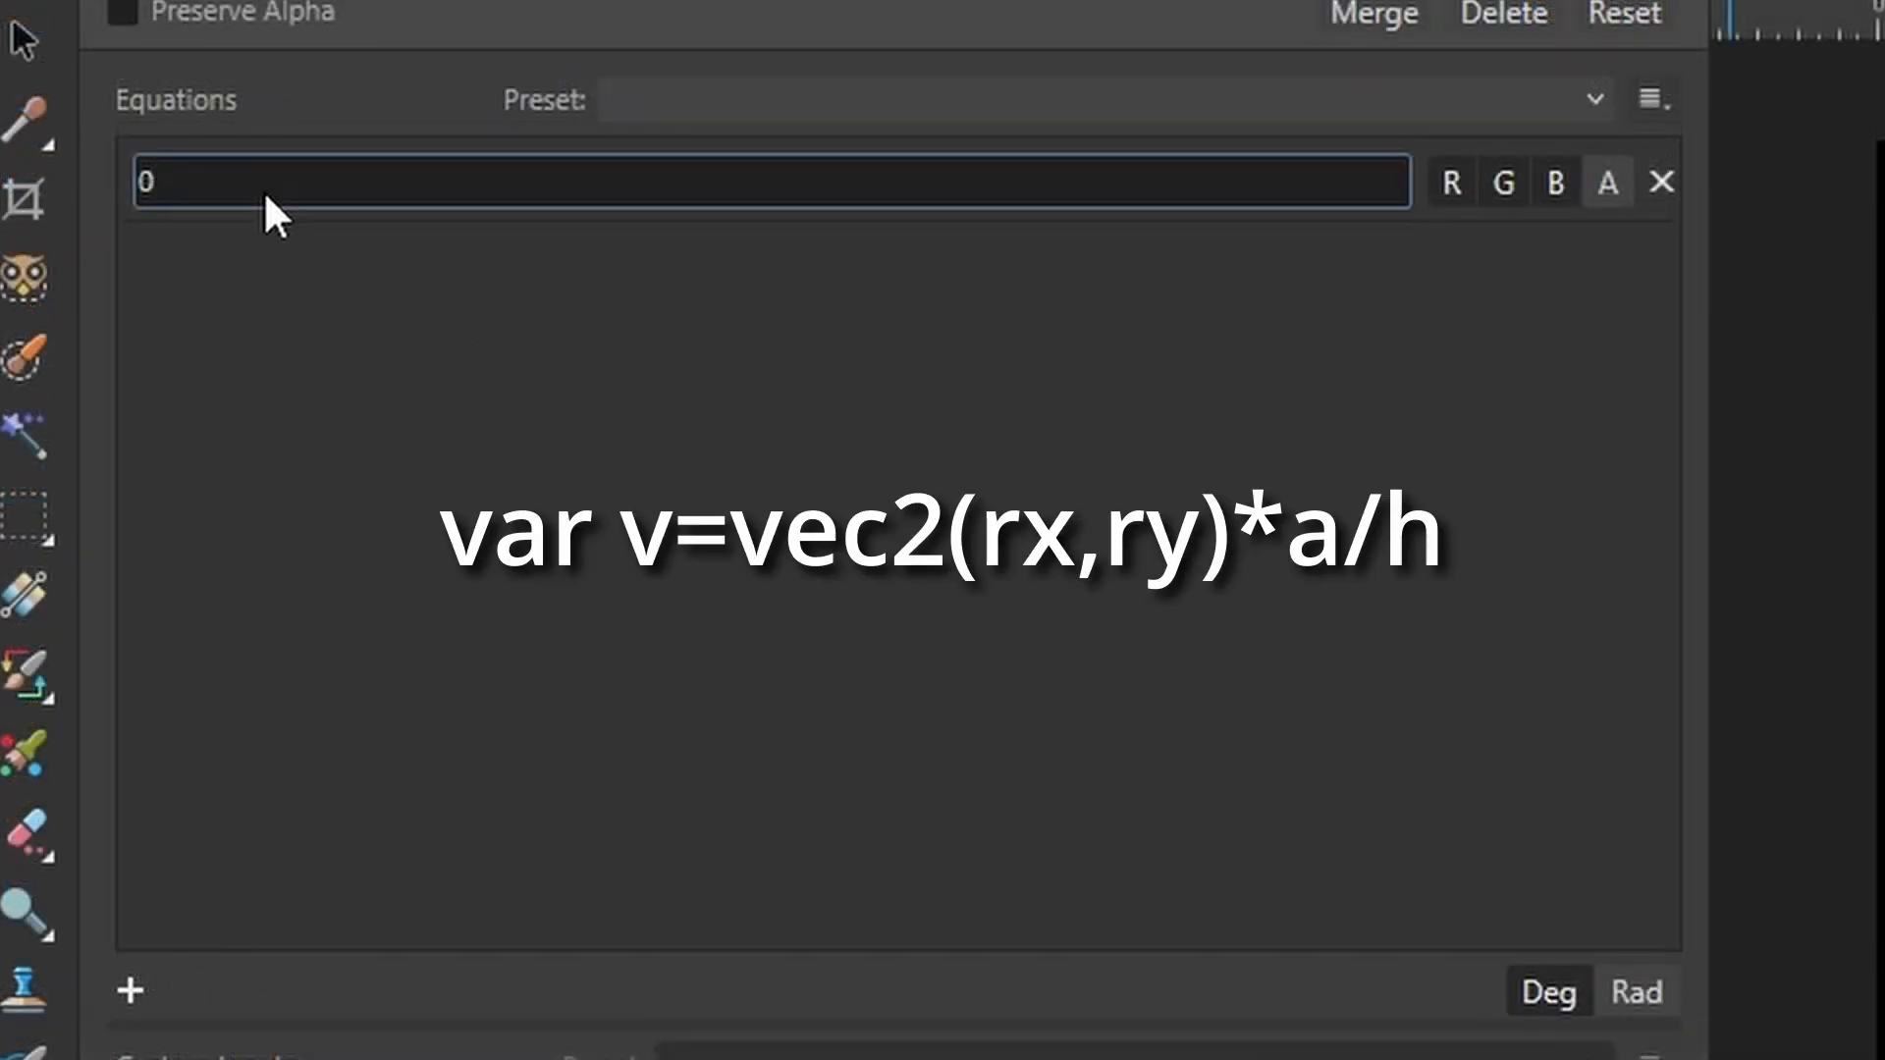
# Set the equation to var v=vec2(rx,ry)*a/h
pyautogui.click(263, 190)
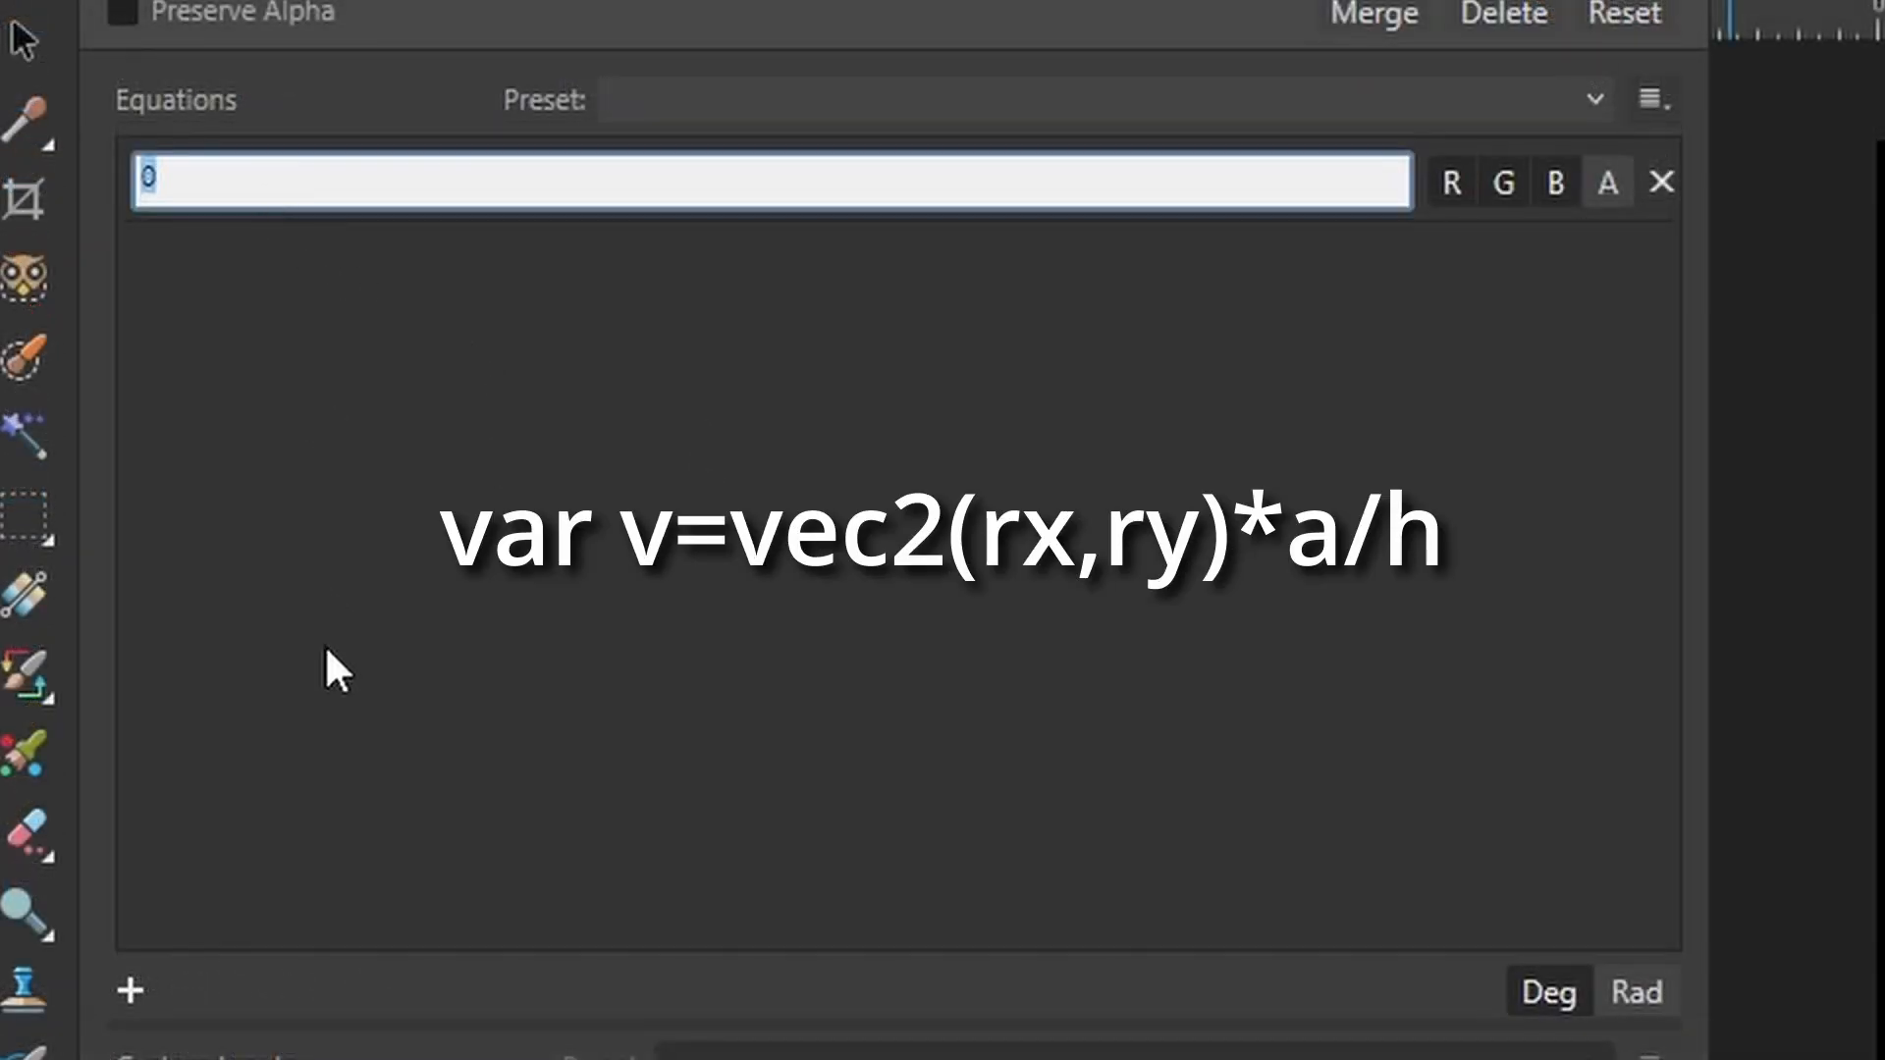
pyautogui.write('var v=vec2')
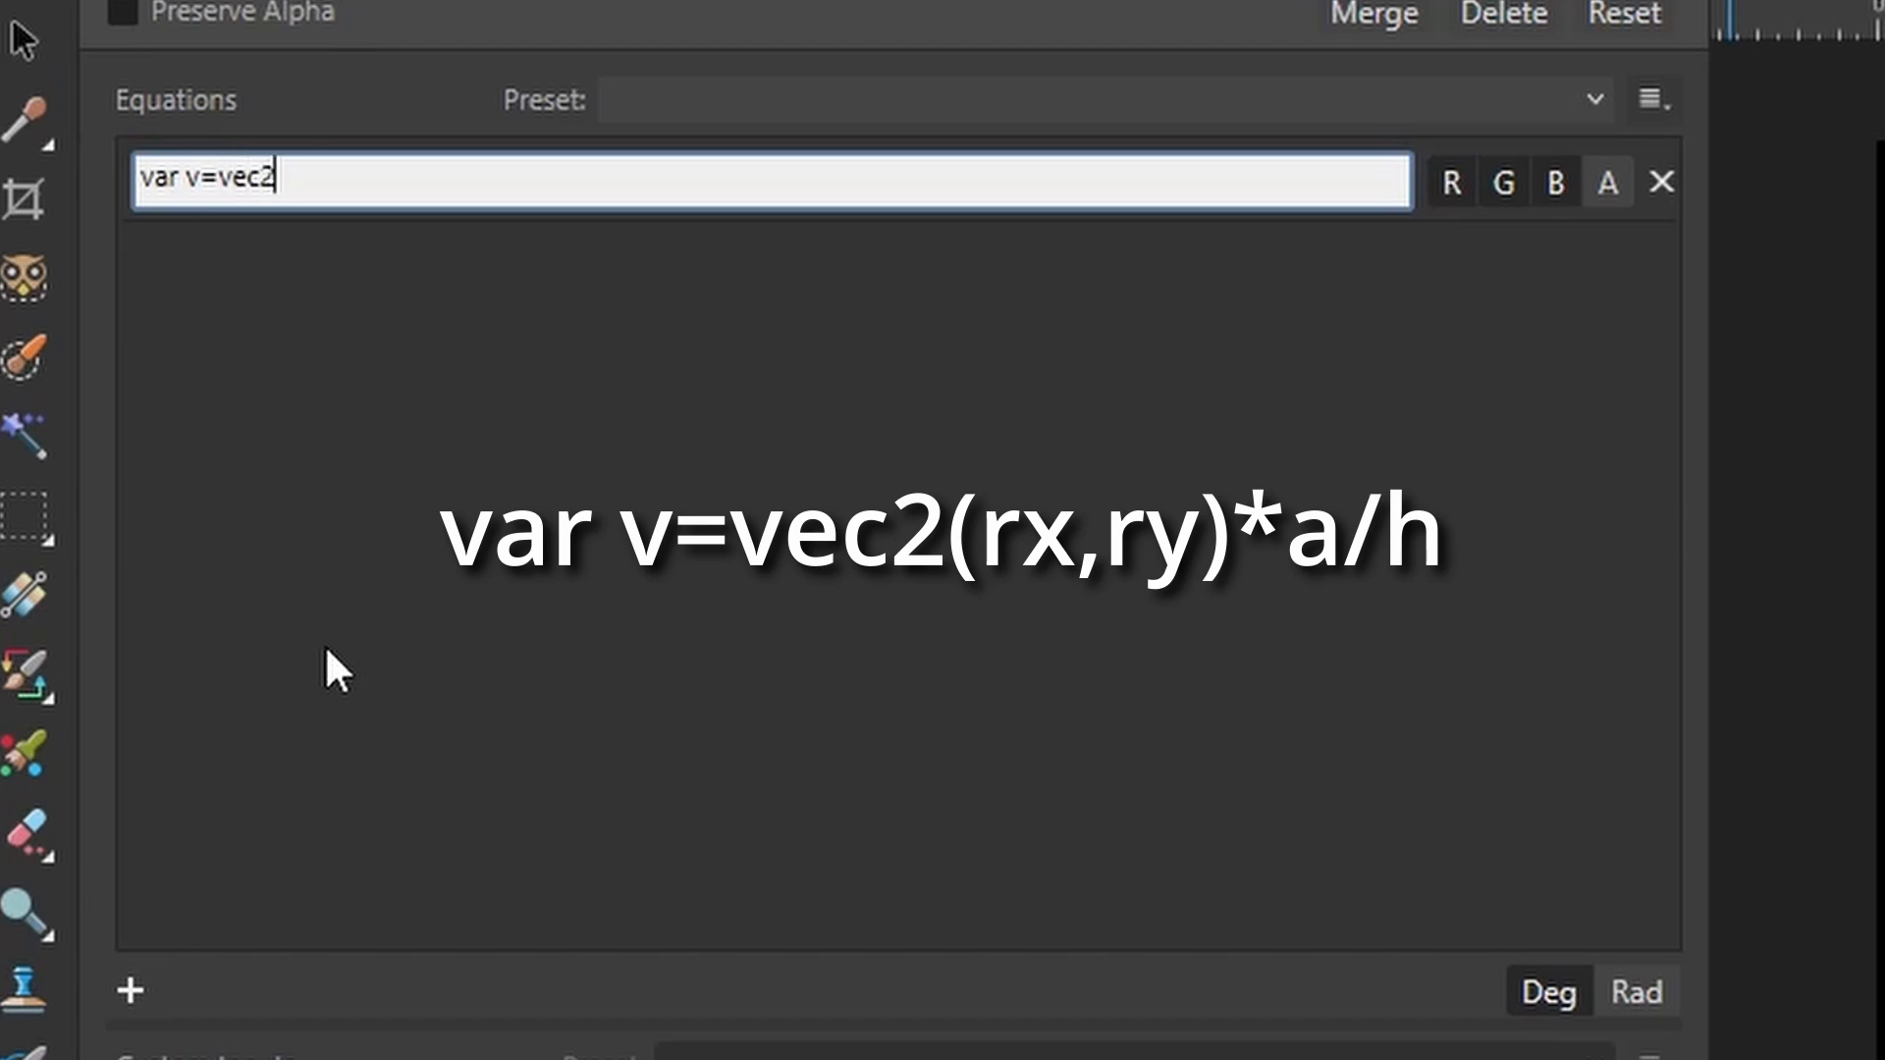
pyautogui.write('(rx,ry)*a/h')
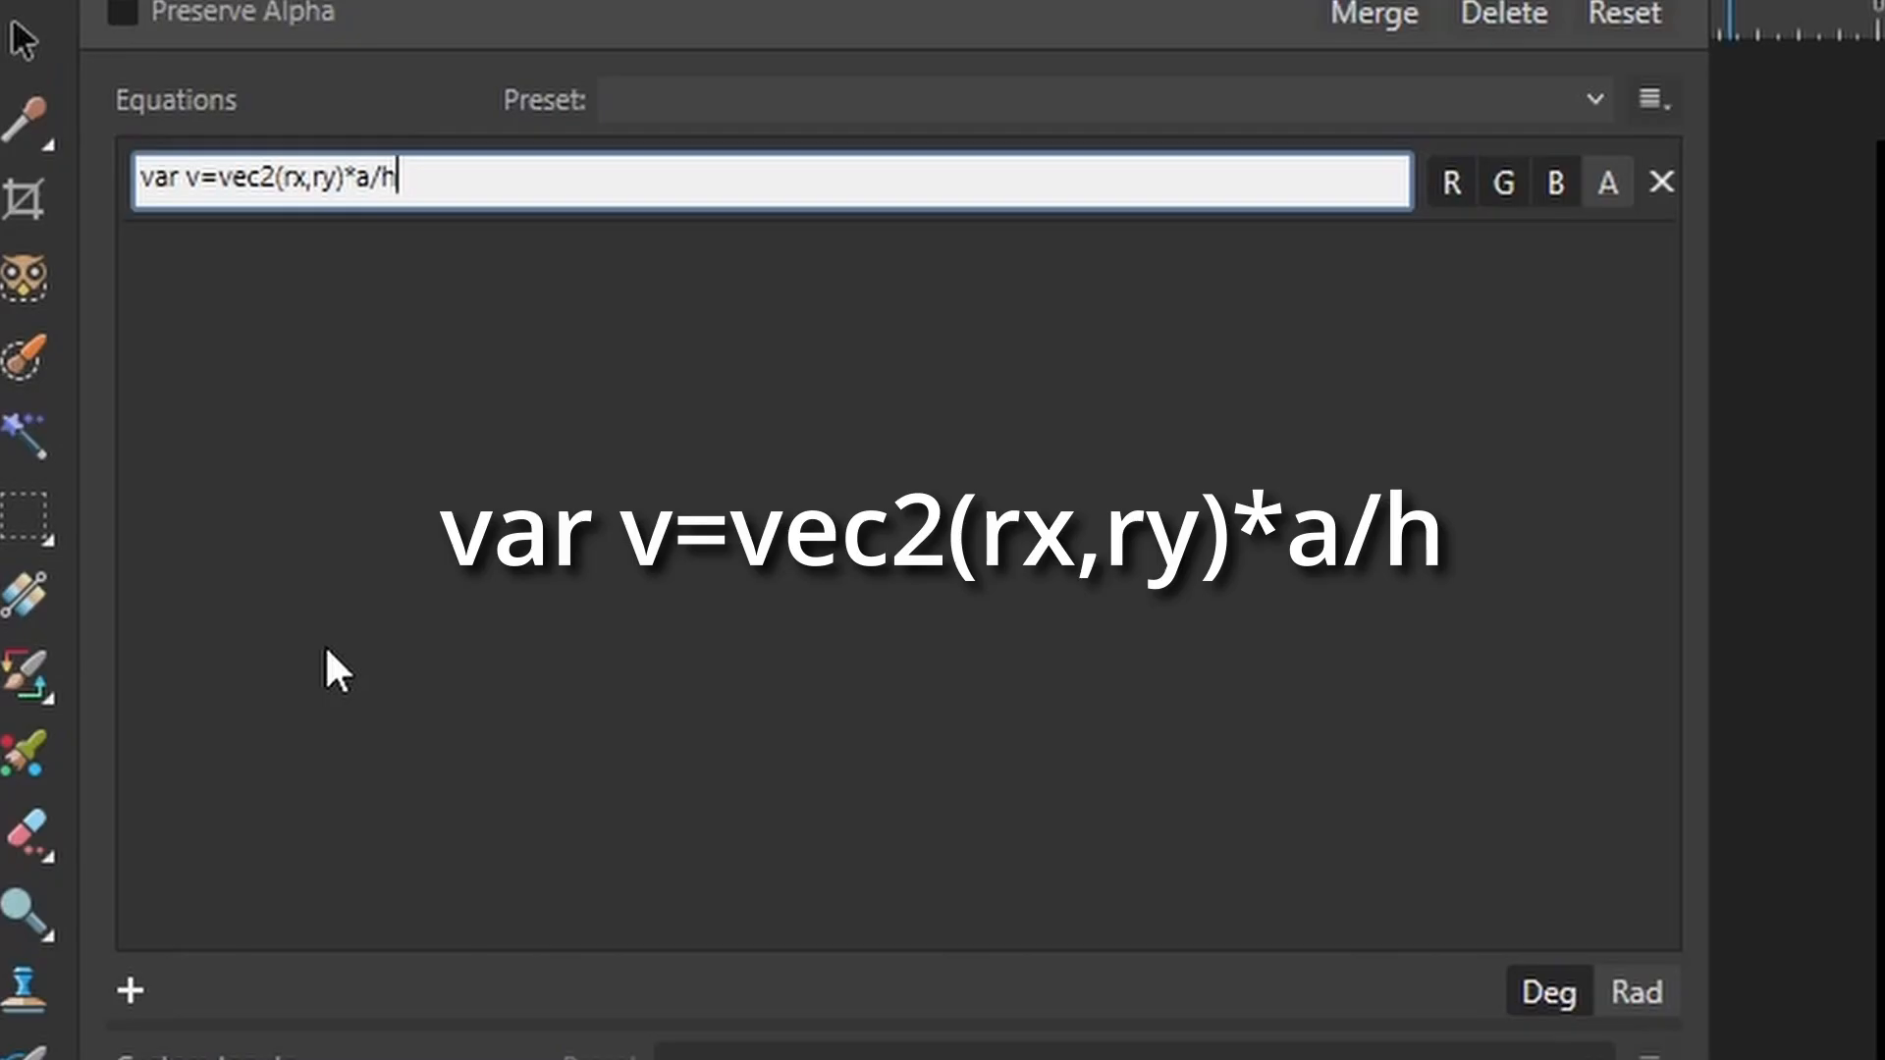
pyautogui.press('Return')
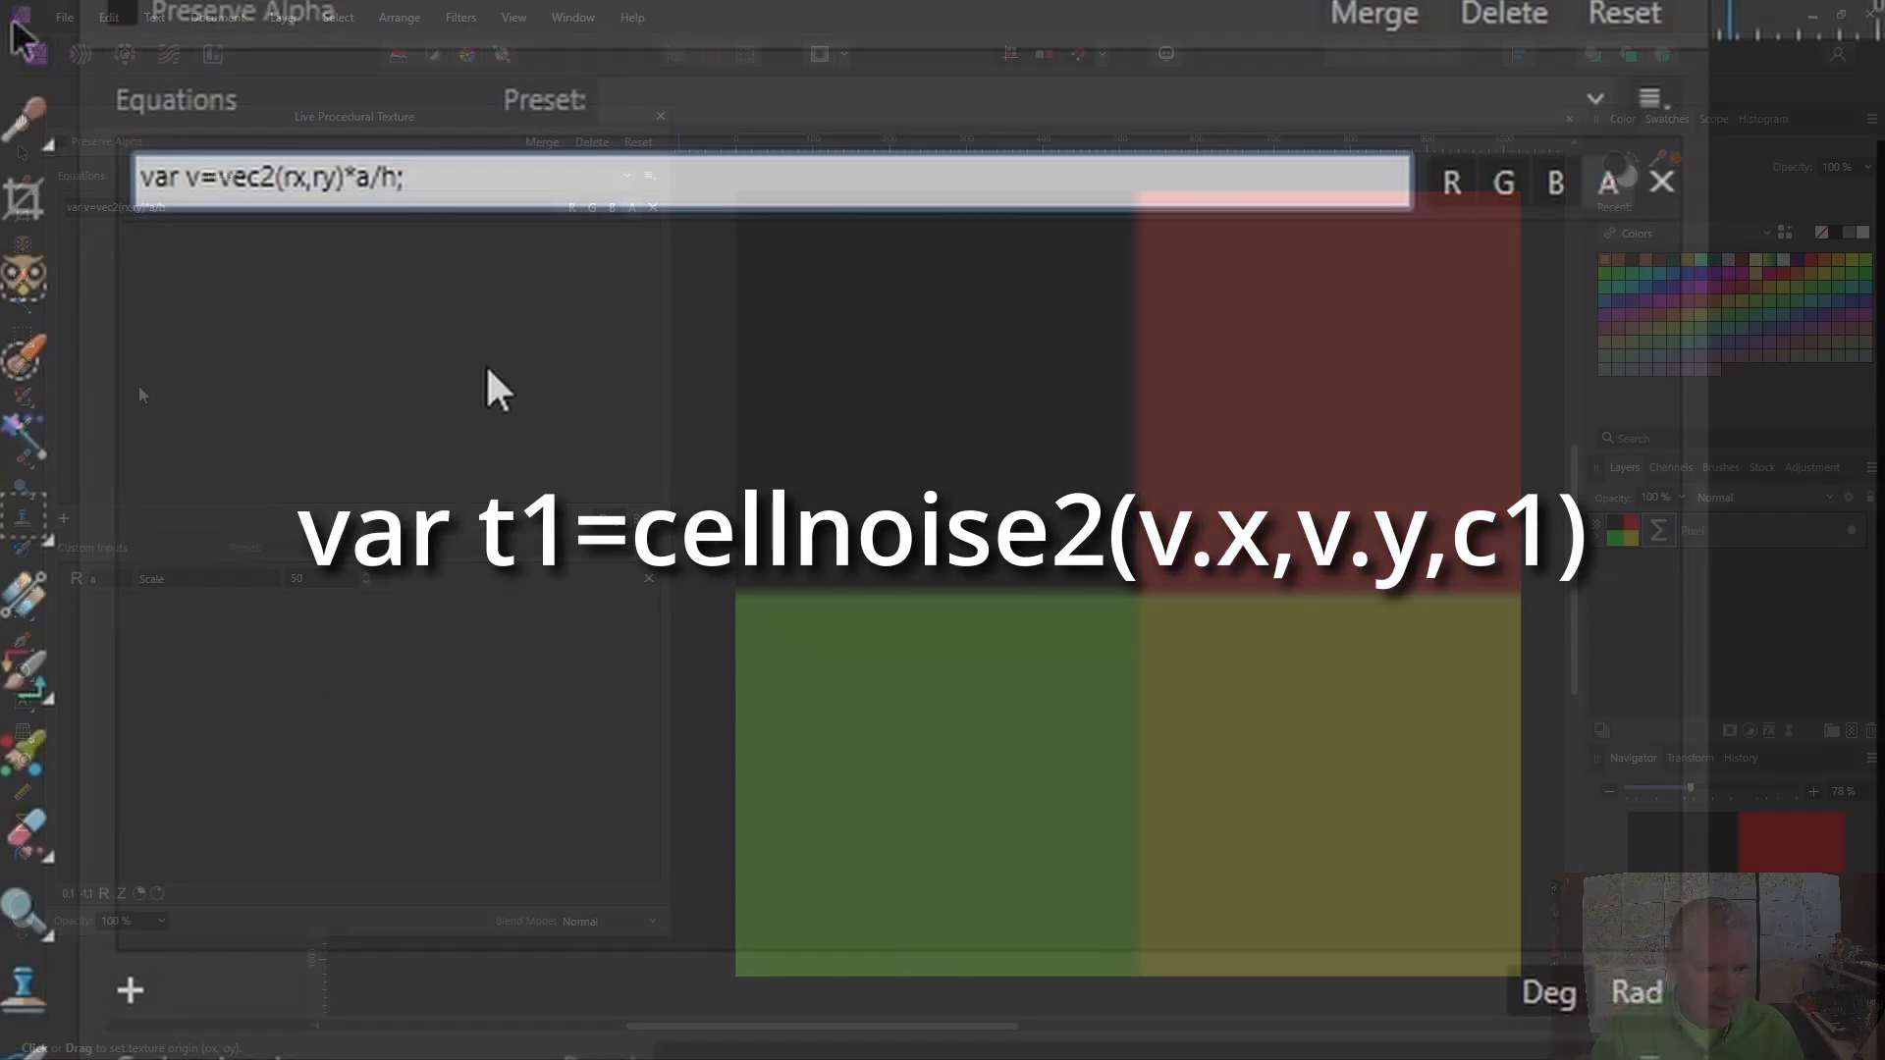
# Extend the equation after a semicolon with var t1=cellnoise2(v.x,v.y,c1)
pyautogui.write('var t')
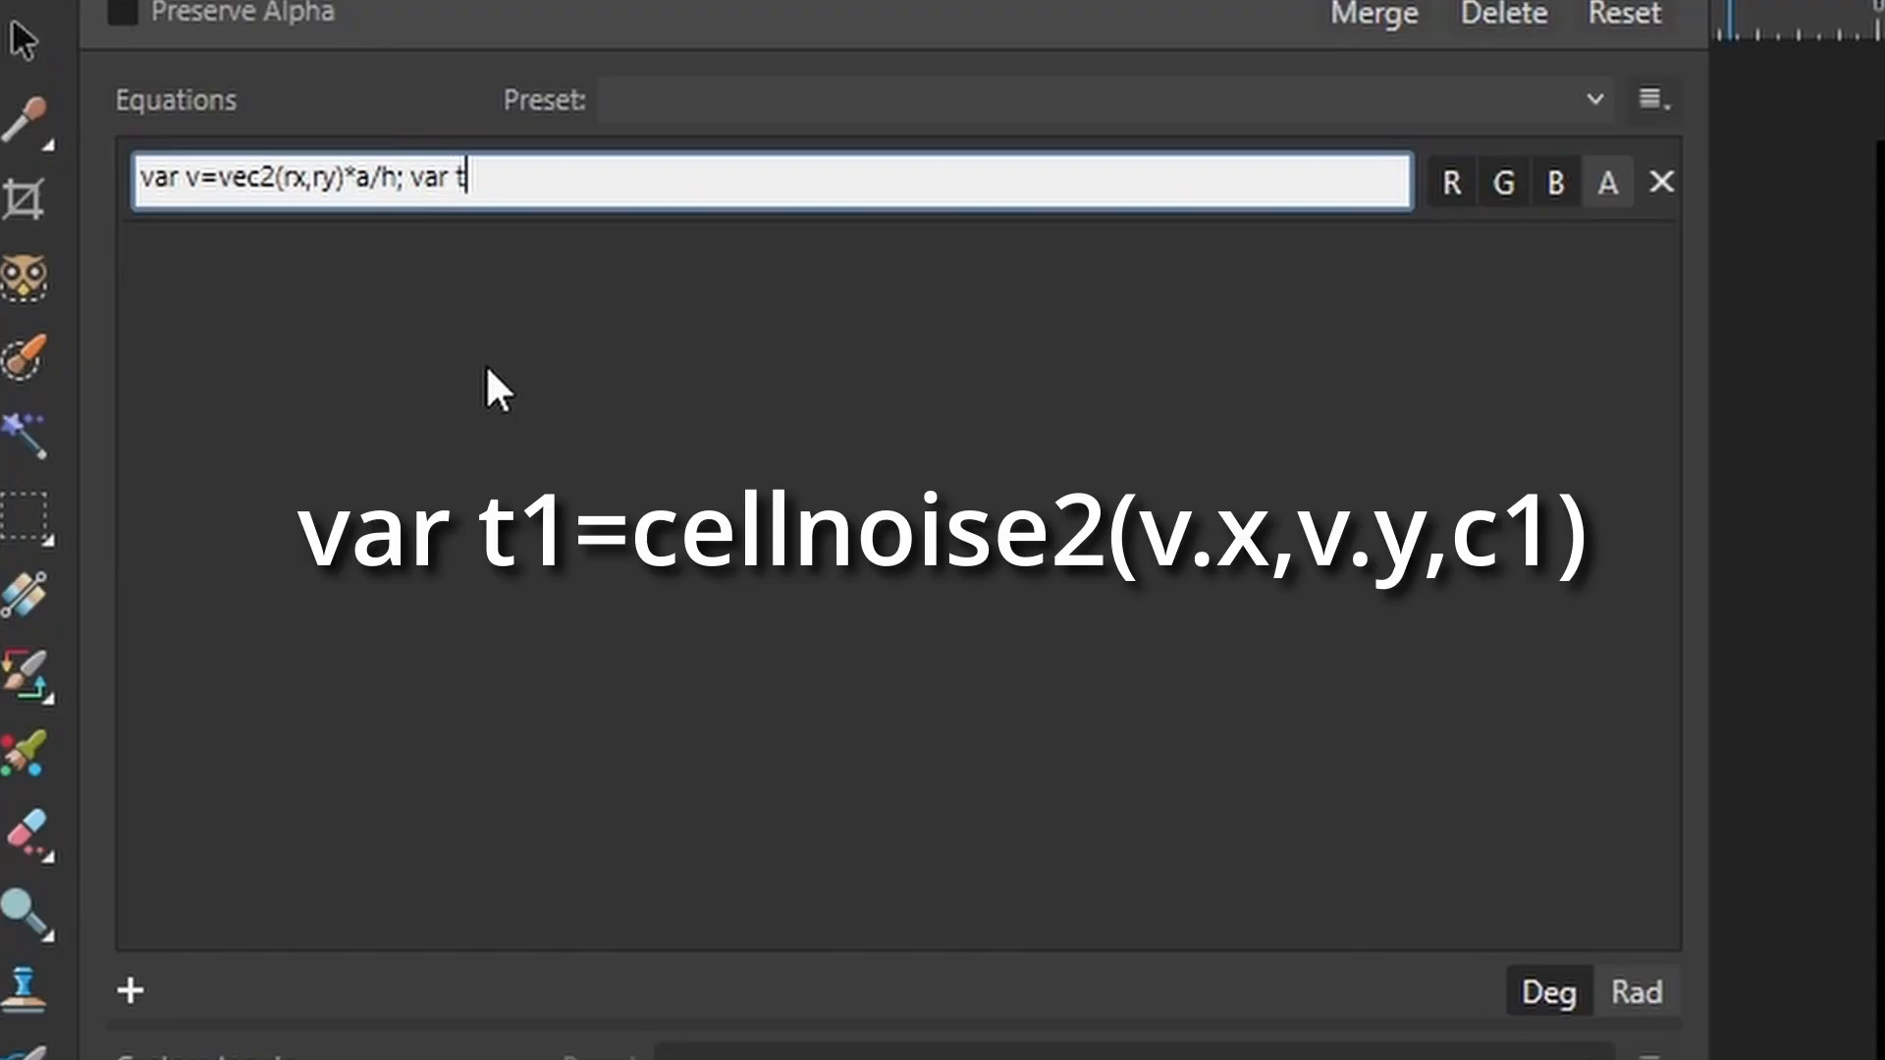
pyautogui.write('1=cellnoise2')
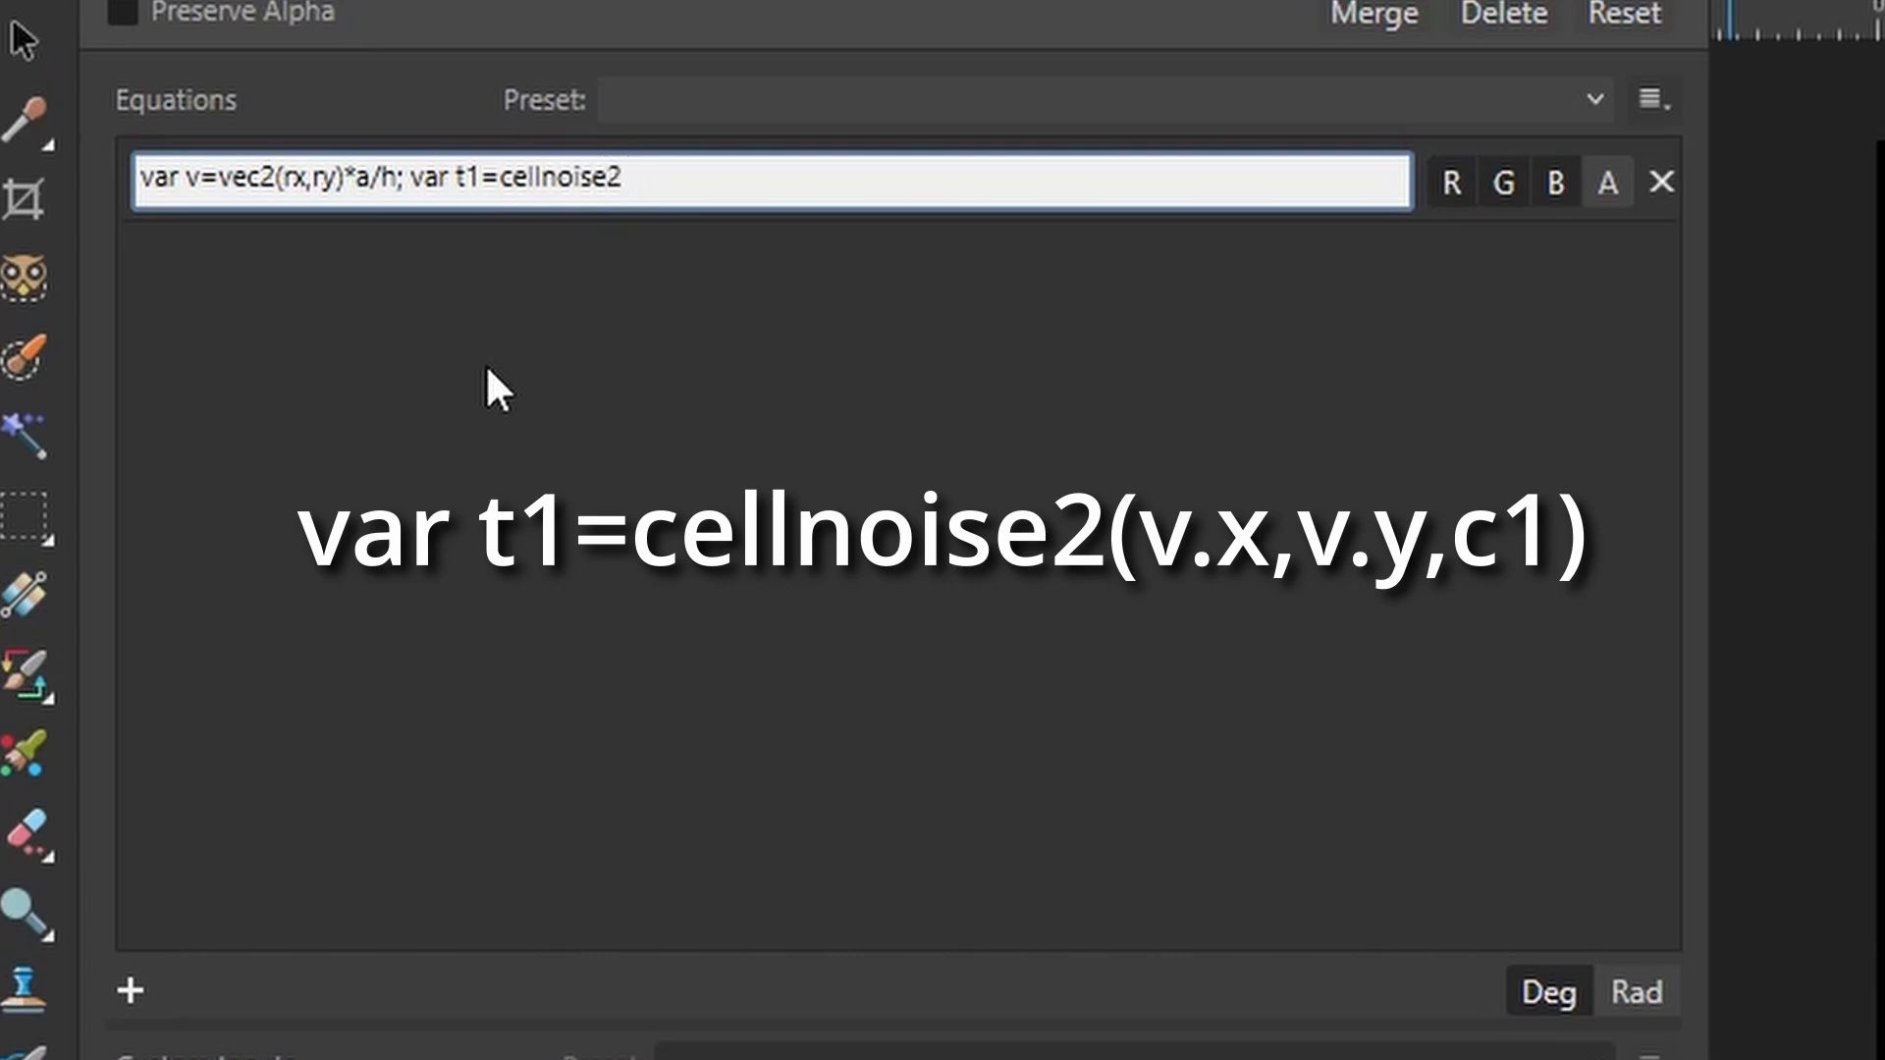
pyautogui.write('(v.x,v.y,c1)')
pyautogui.press('Return')
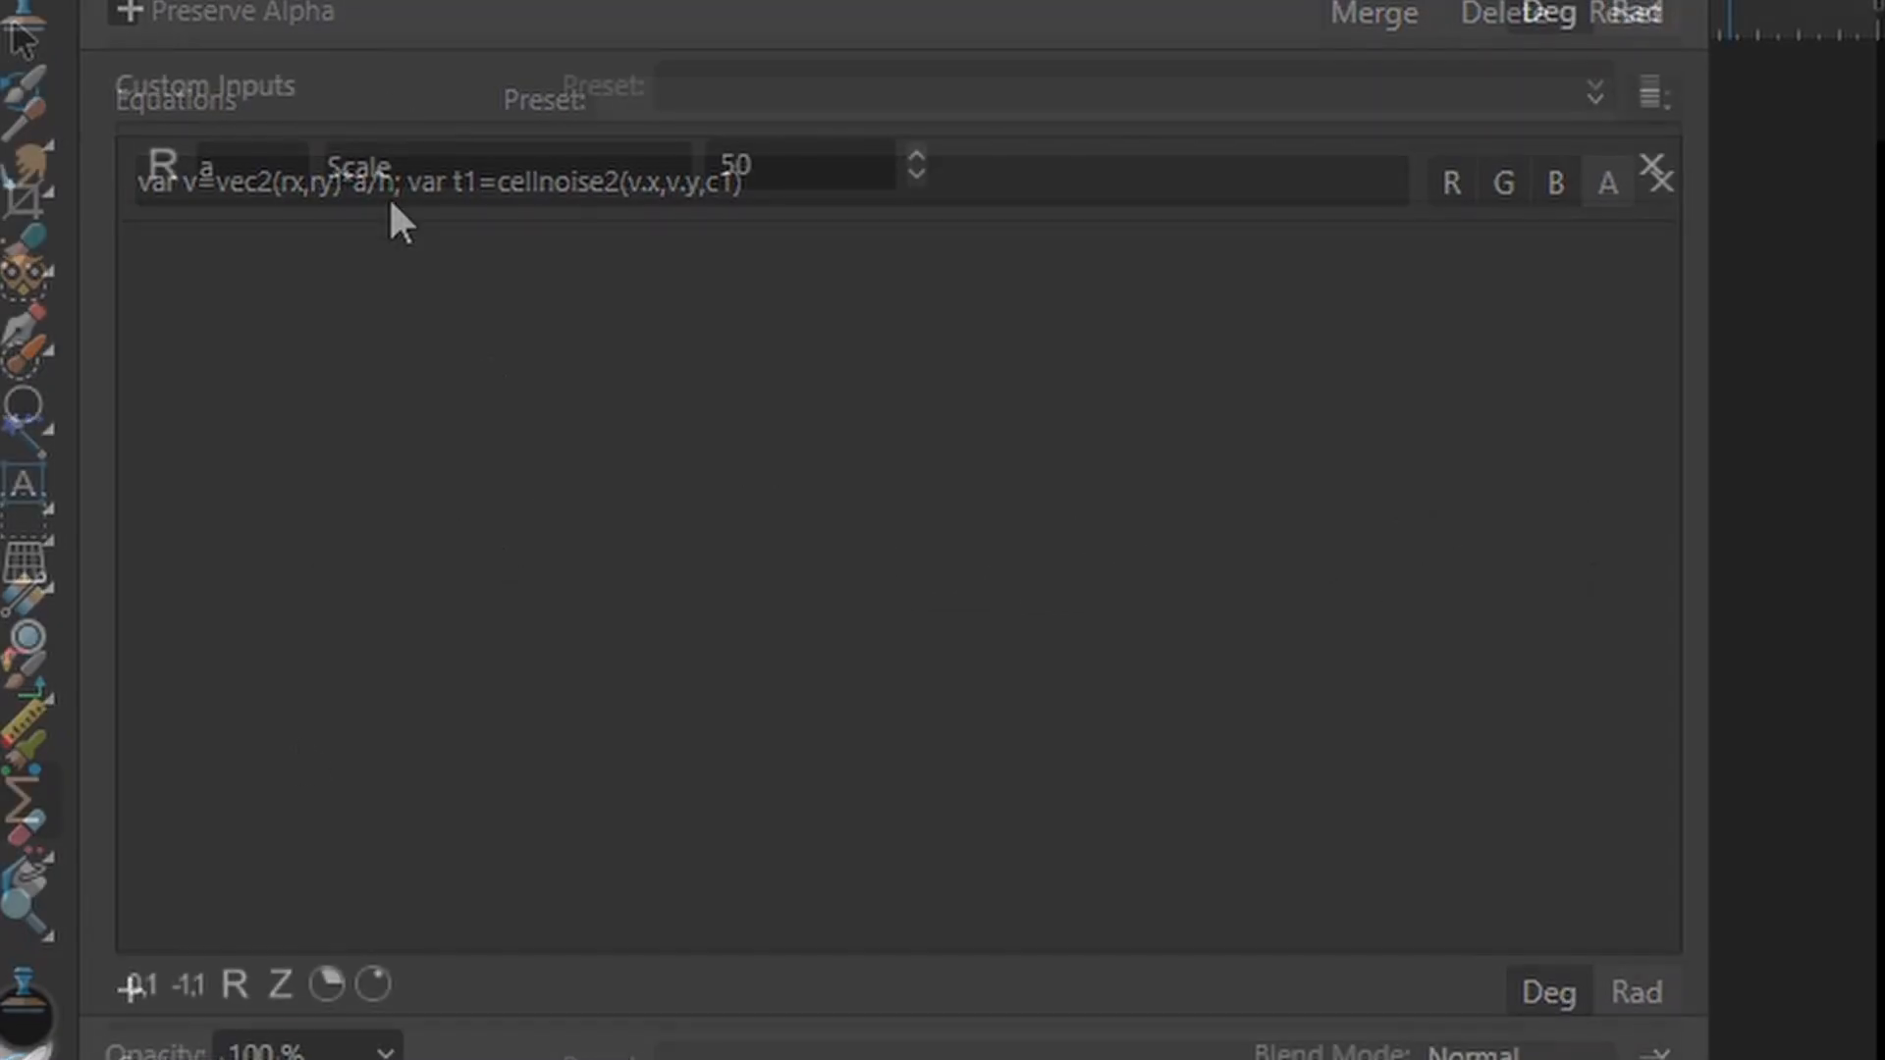
# Add a second R-type custom input c1 with the description Leaf Shape and the value 2
pyautogui.click(236, 986)
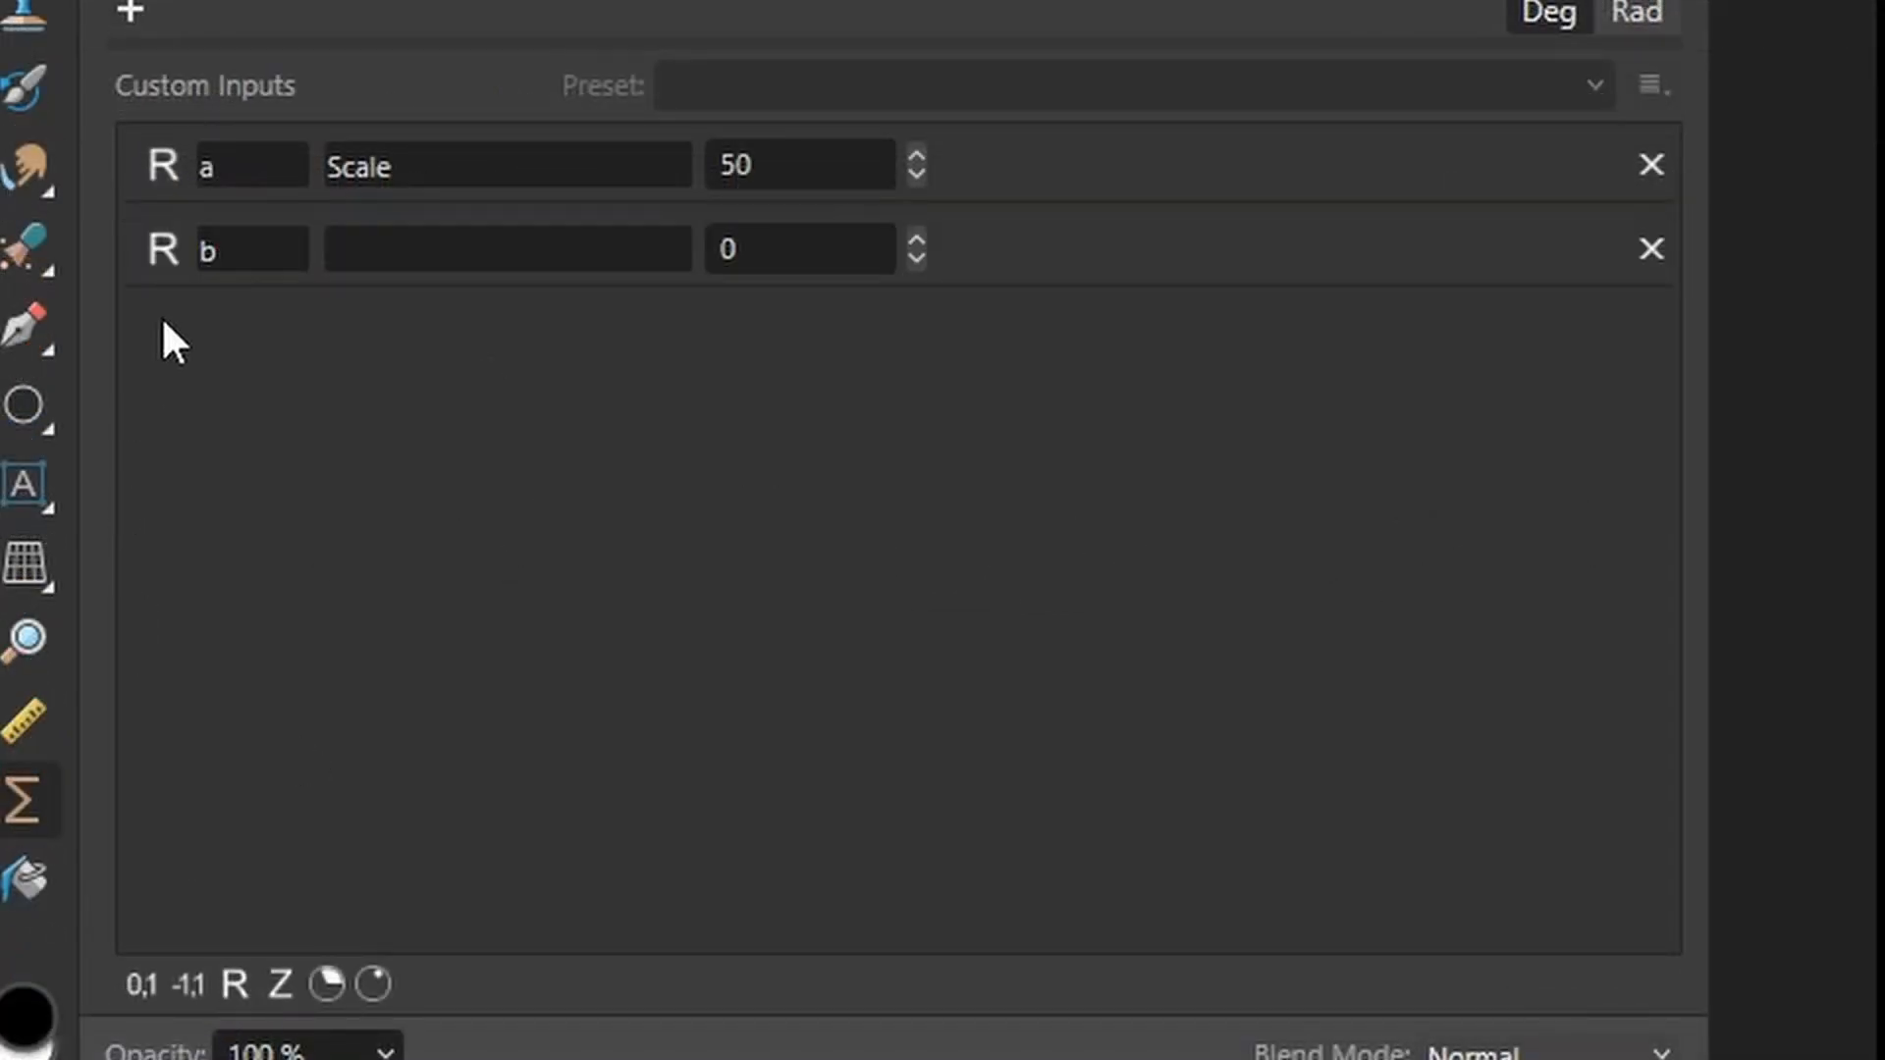
pyautogui.click(226, 249)
pyautogui.write('c1')
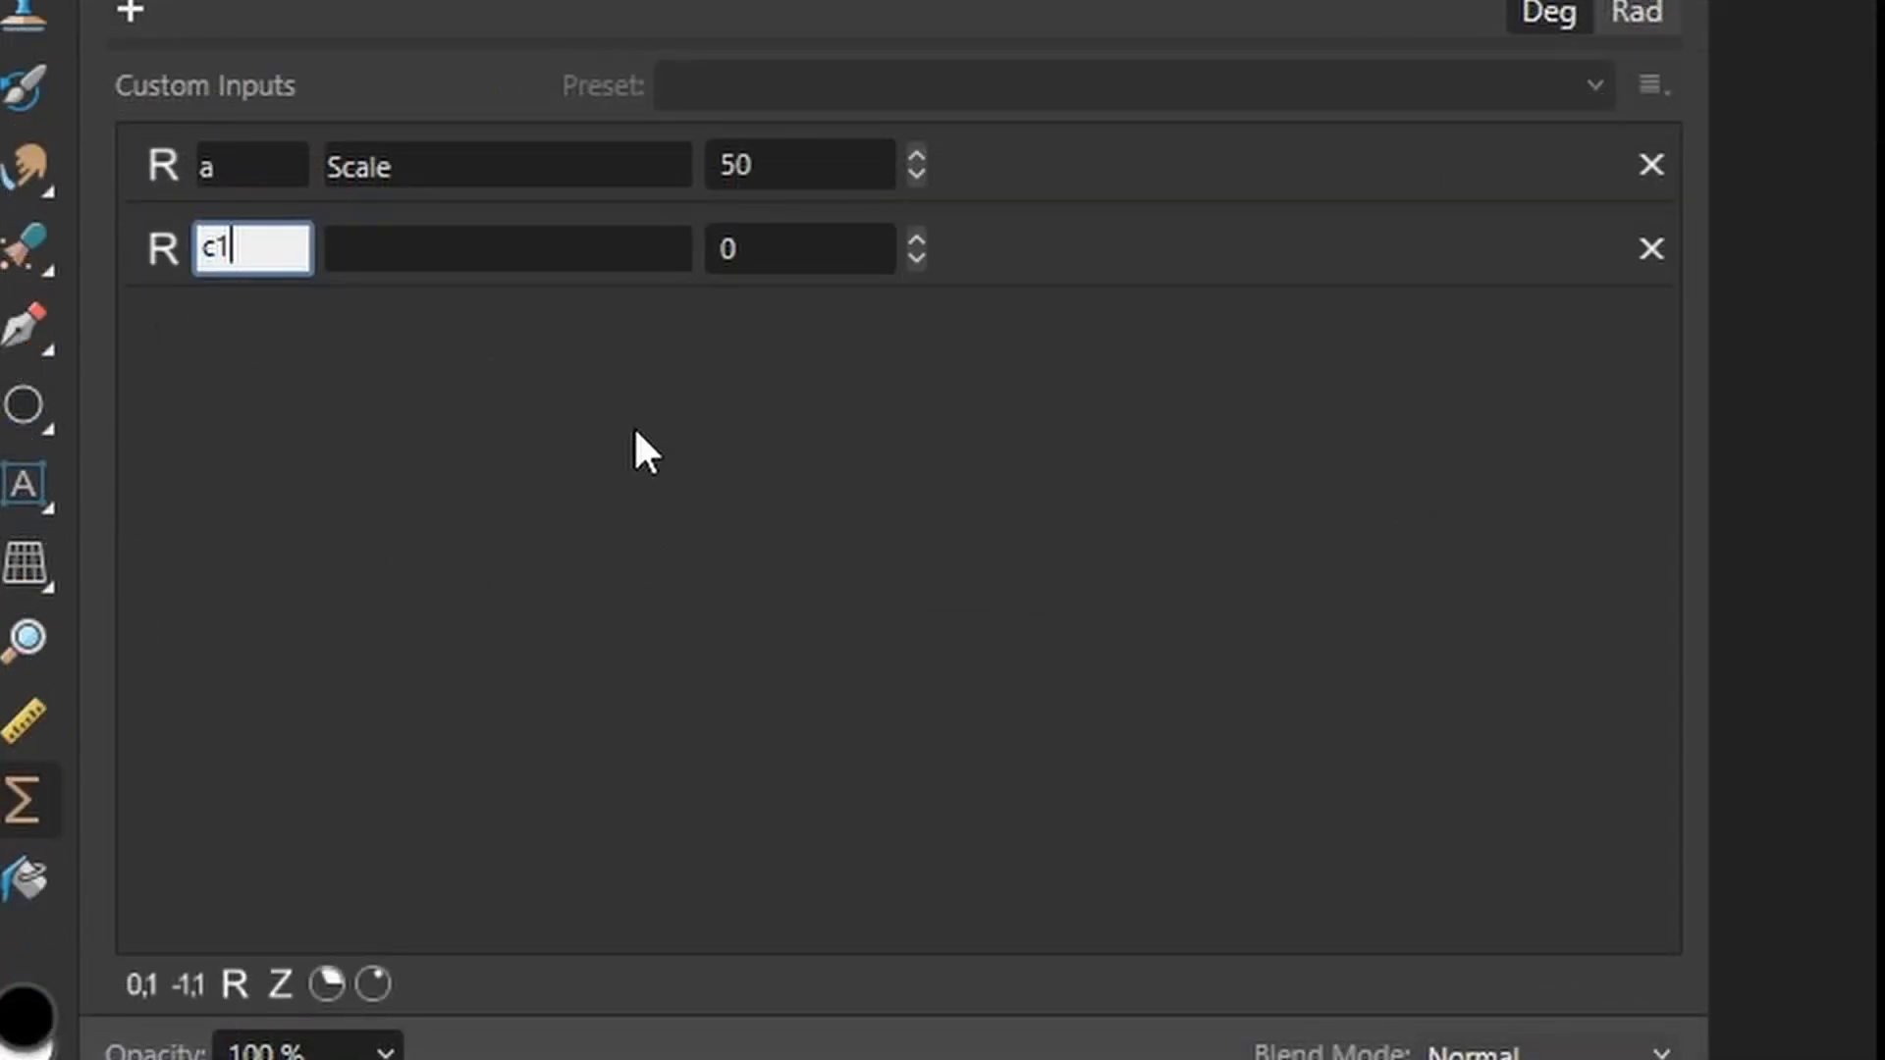
pyautogui.click(589, 263)
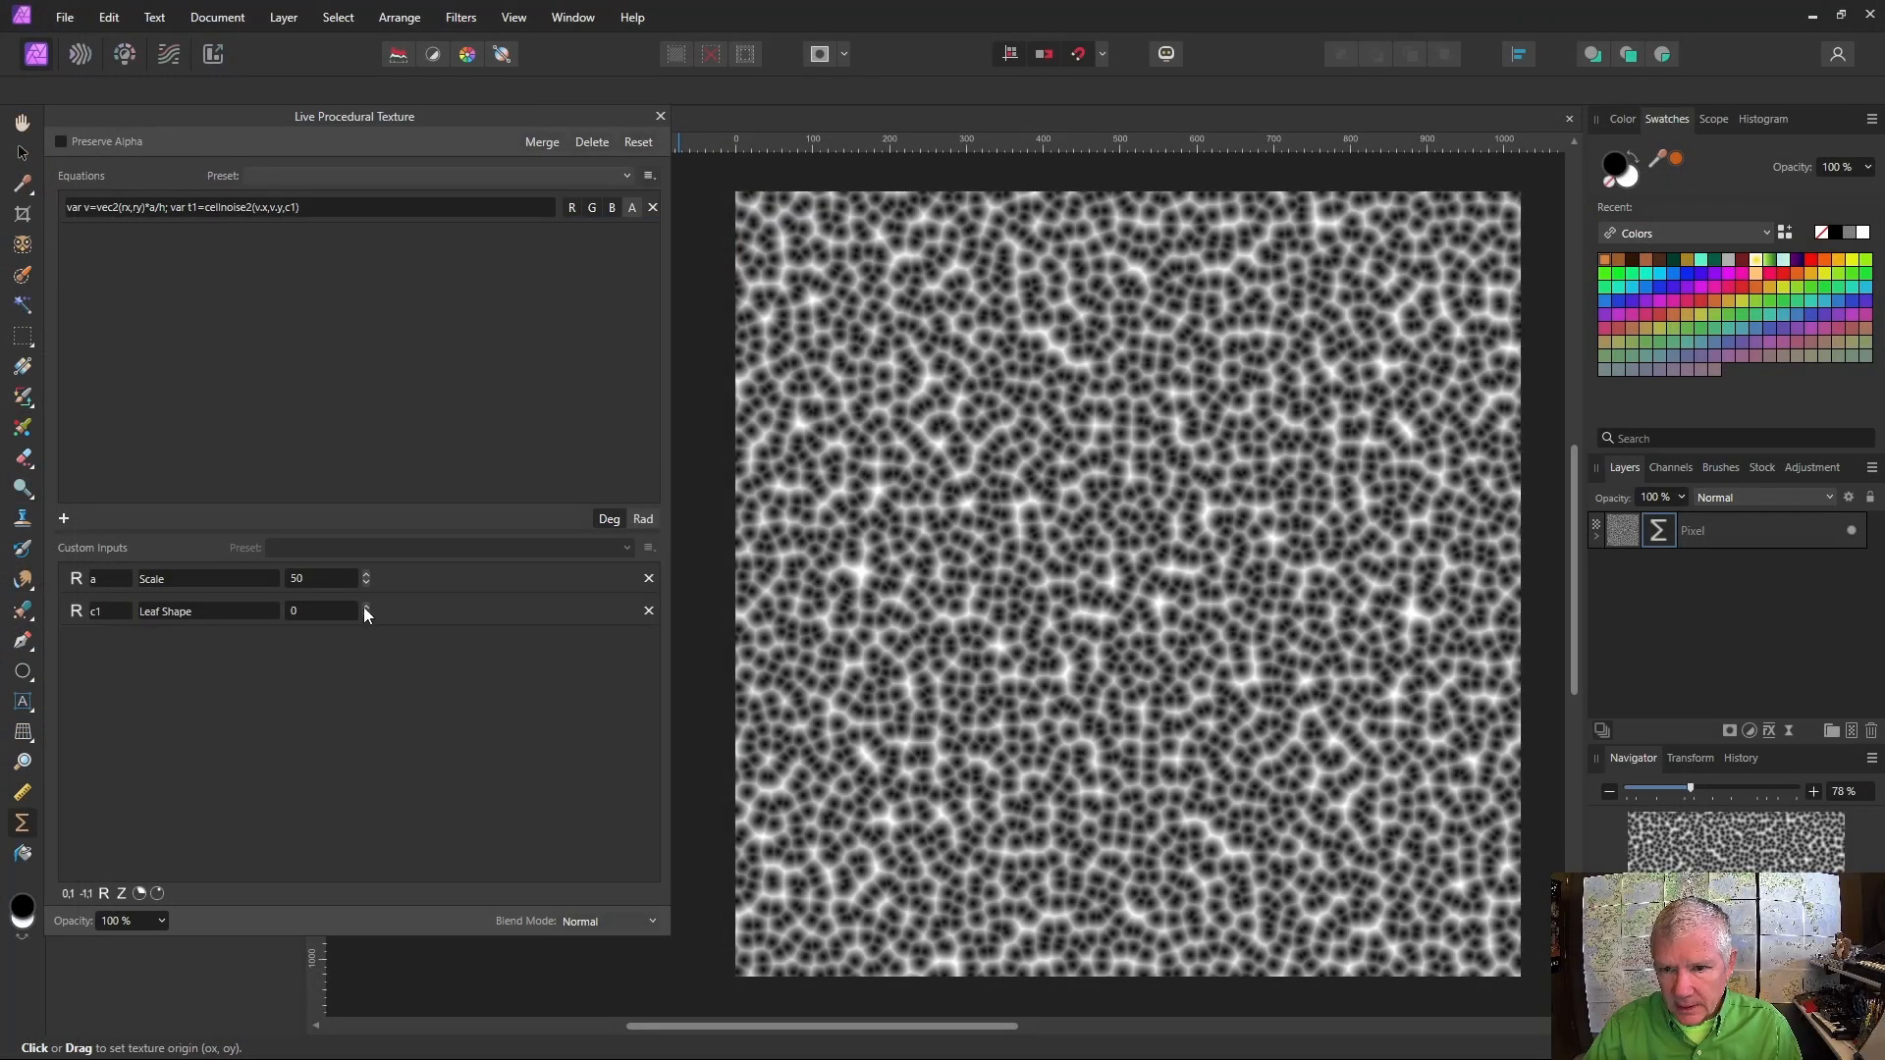
pyautogui.click(366, 606)
pyautogui.click(367, 605)
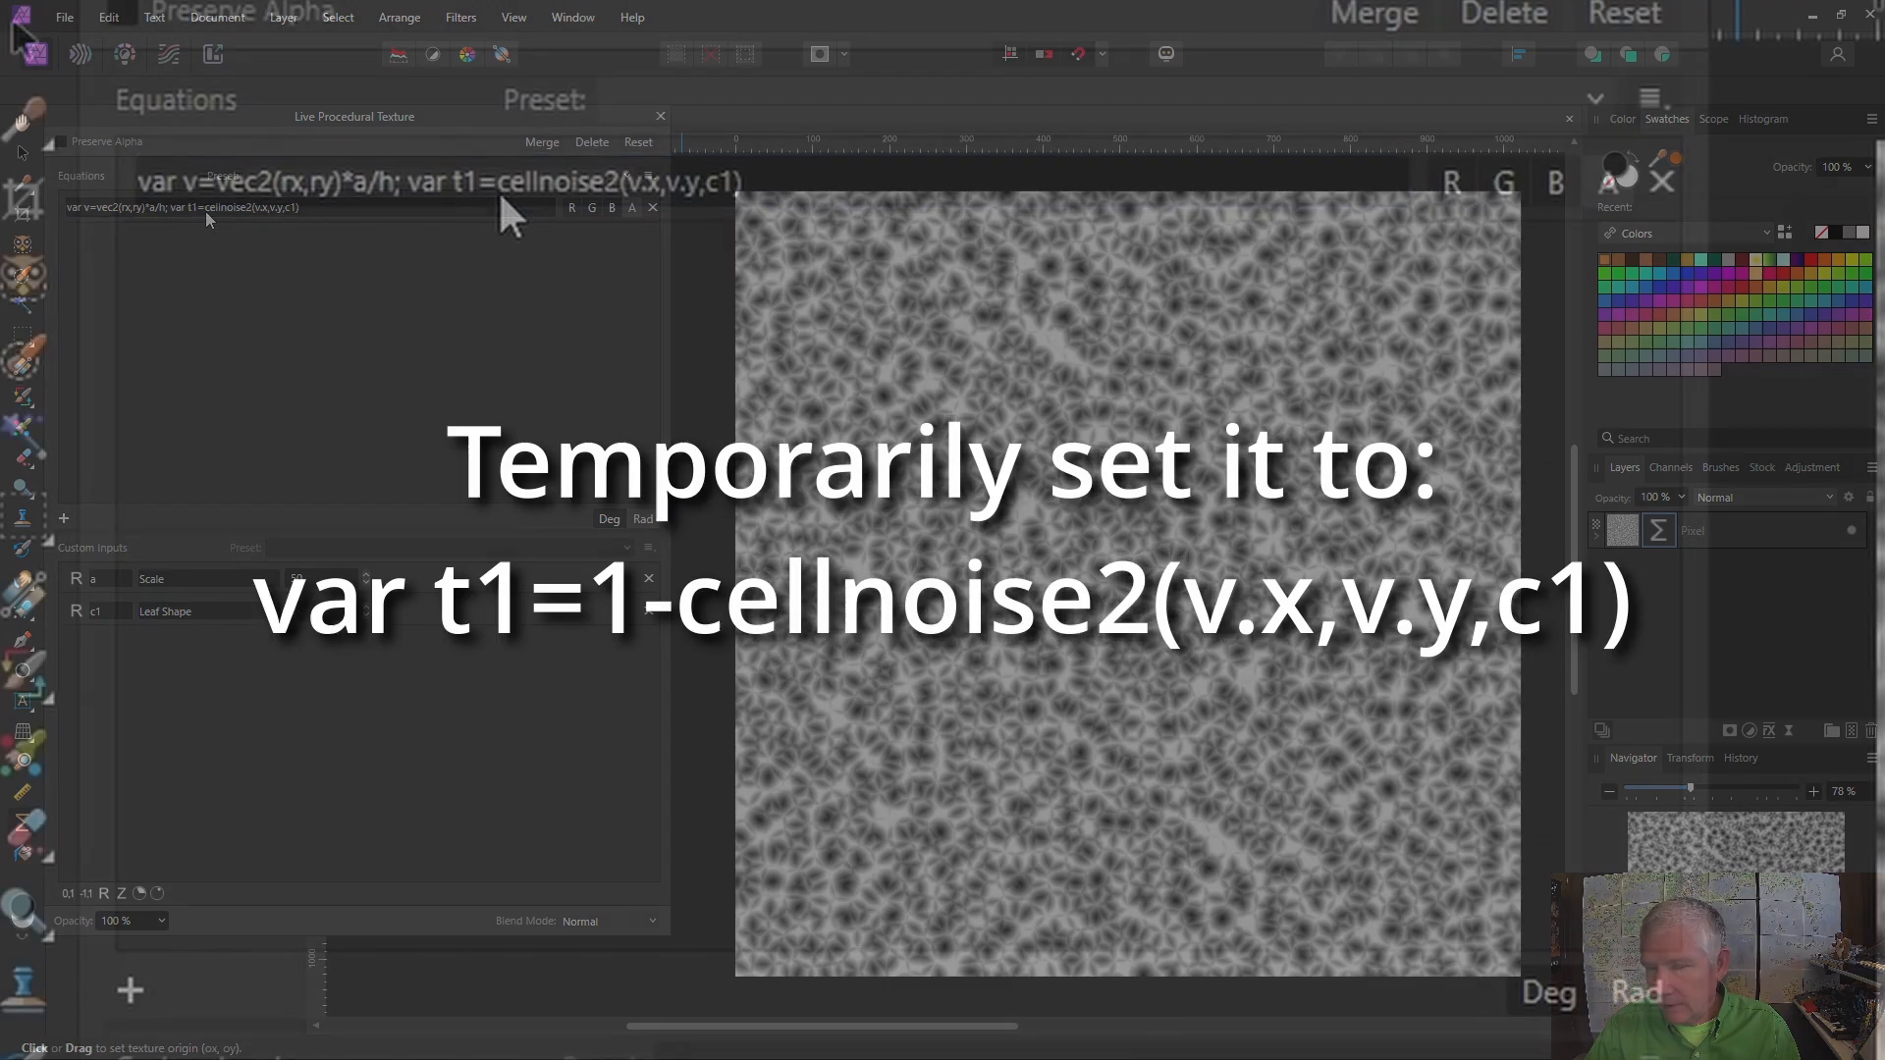
# Try inverting the noise by changing the t1 term to 1-cellnoise2(v.x,v.y,c1), and inspect the pattern up close
pyautogui.click(204, 211)
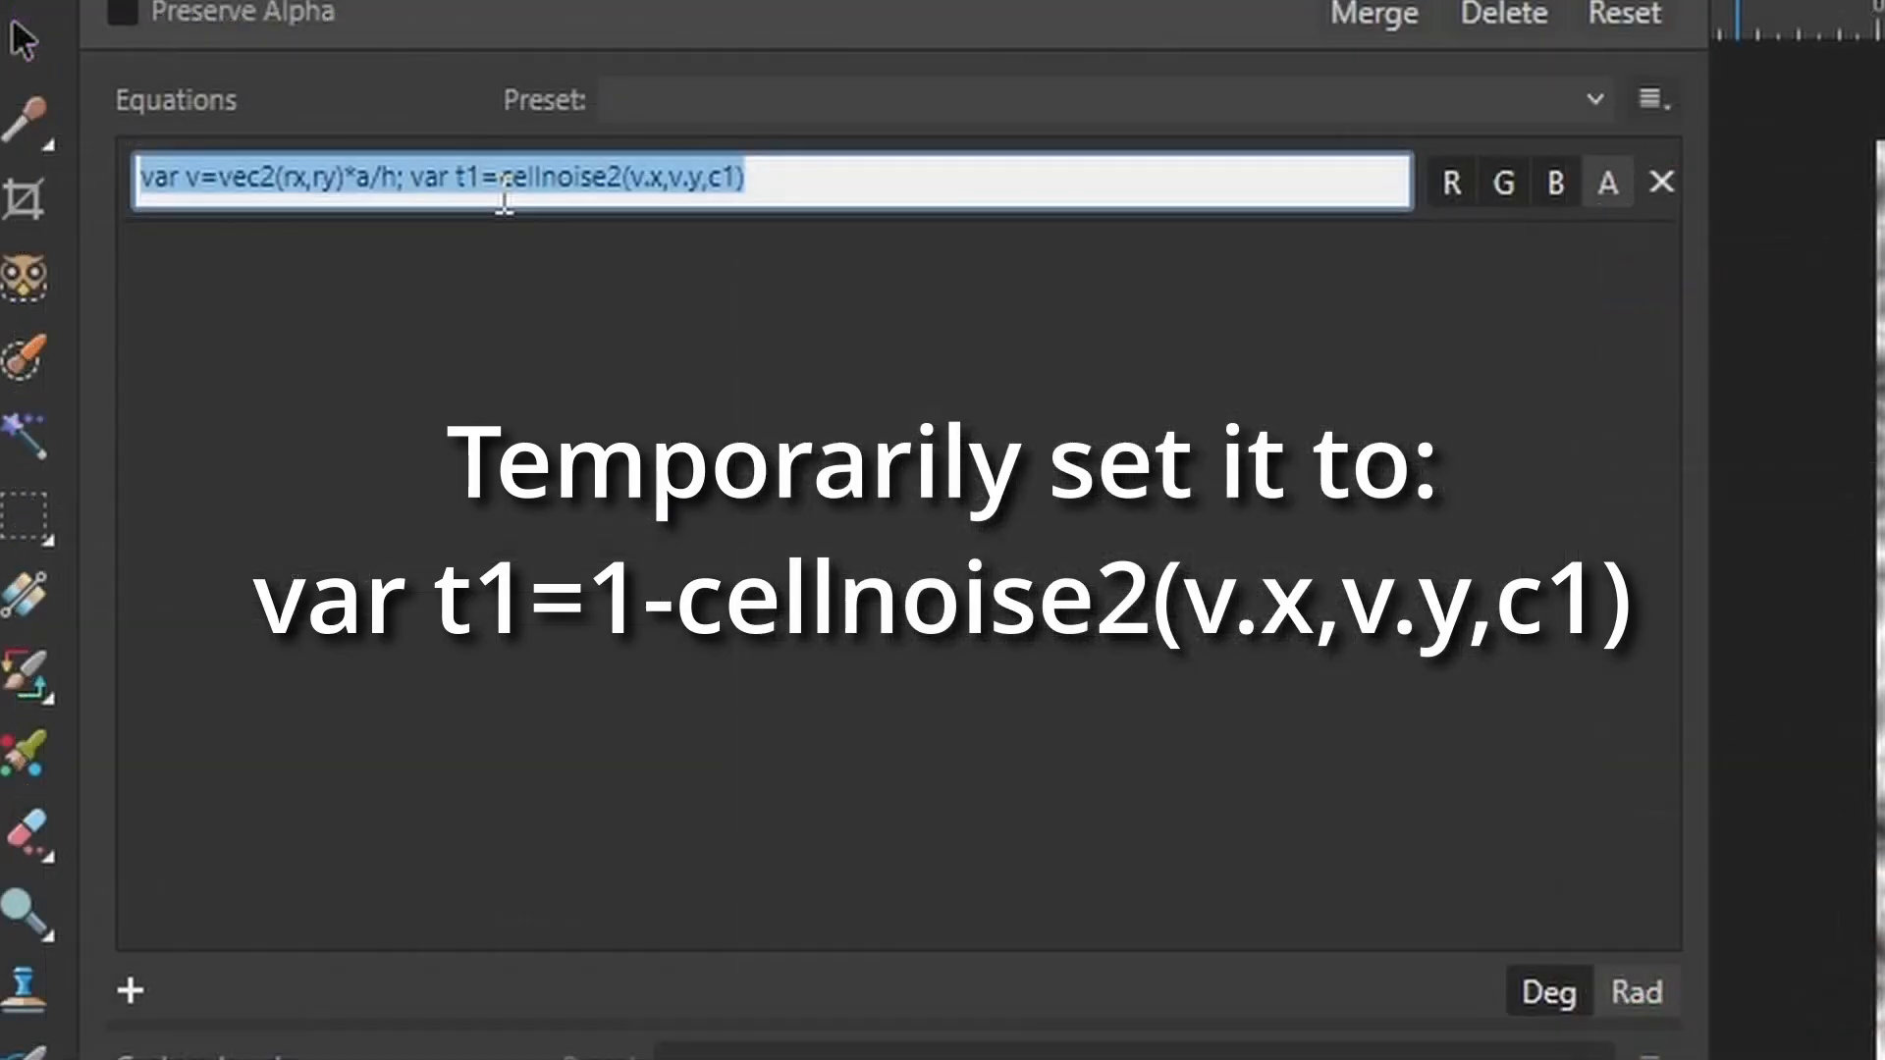
pyautogui.click(204, 210)
pyautogui.write('1-')
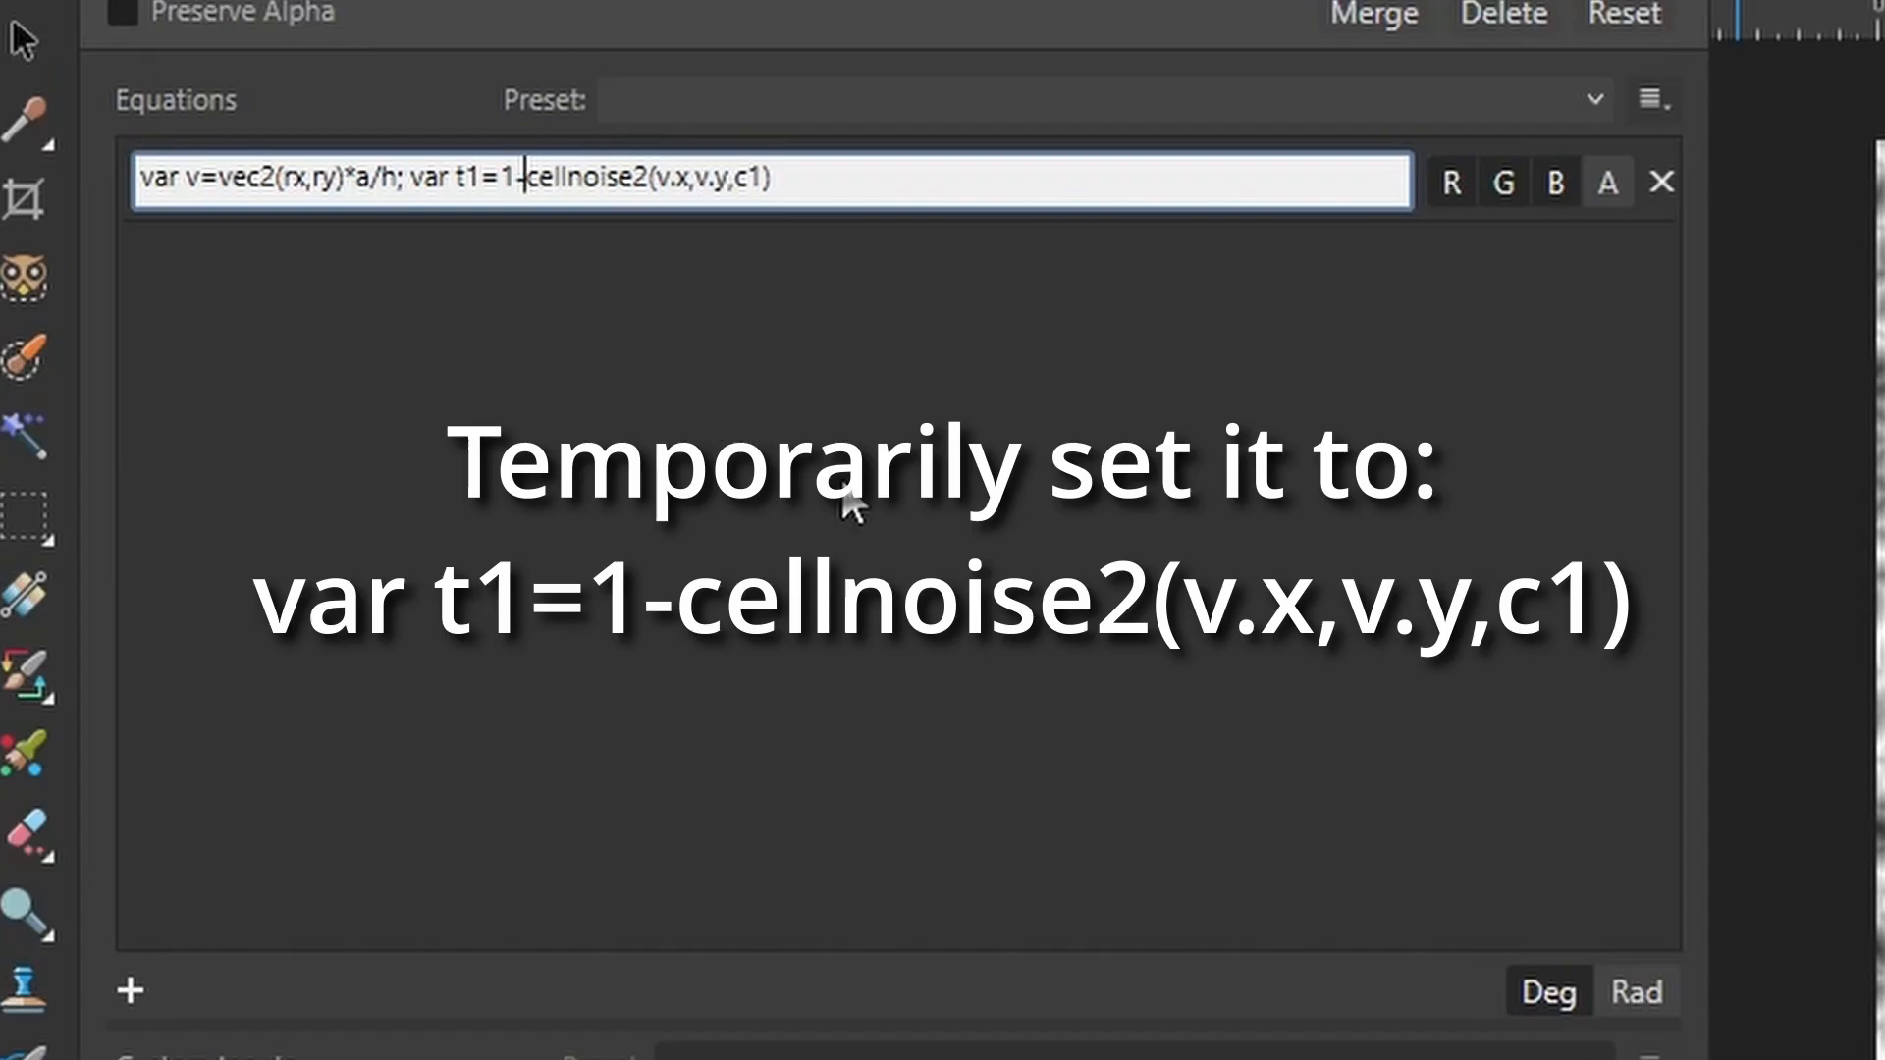
pyautogui.press('Return')
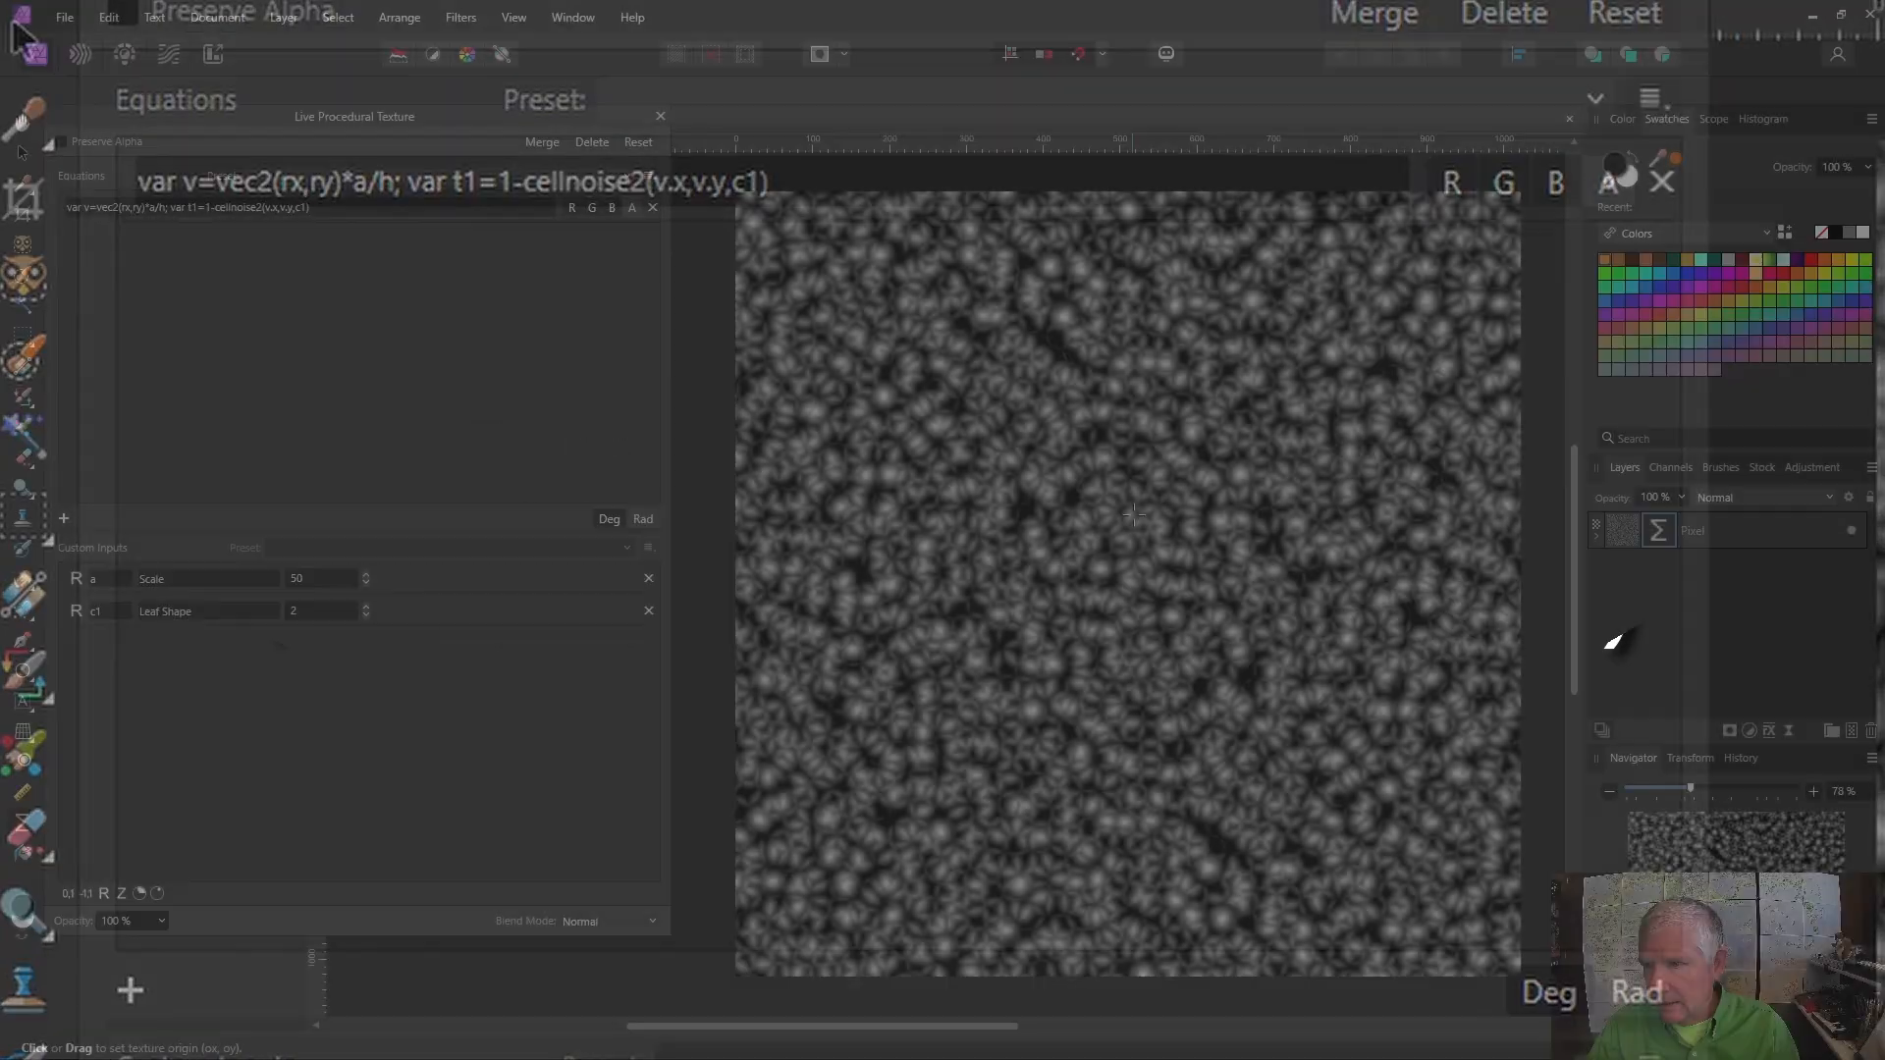
pyautogui.scroll(6, 1134, 514)
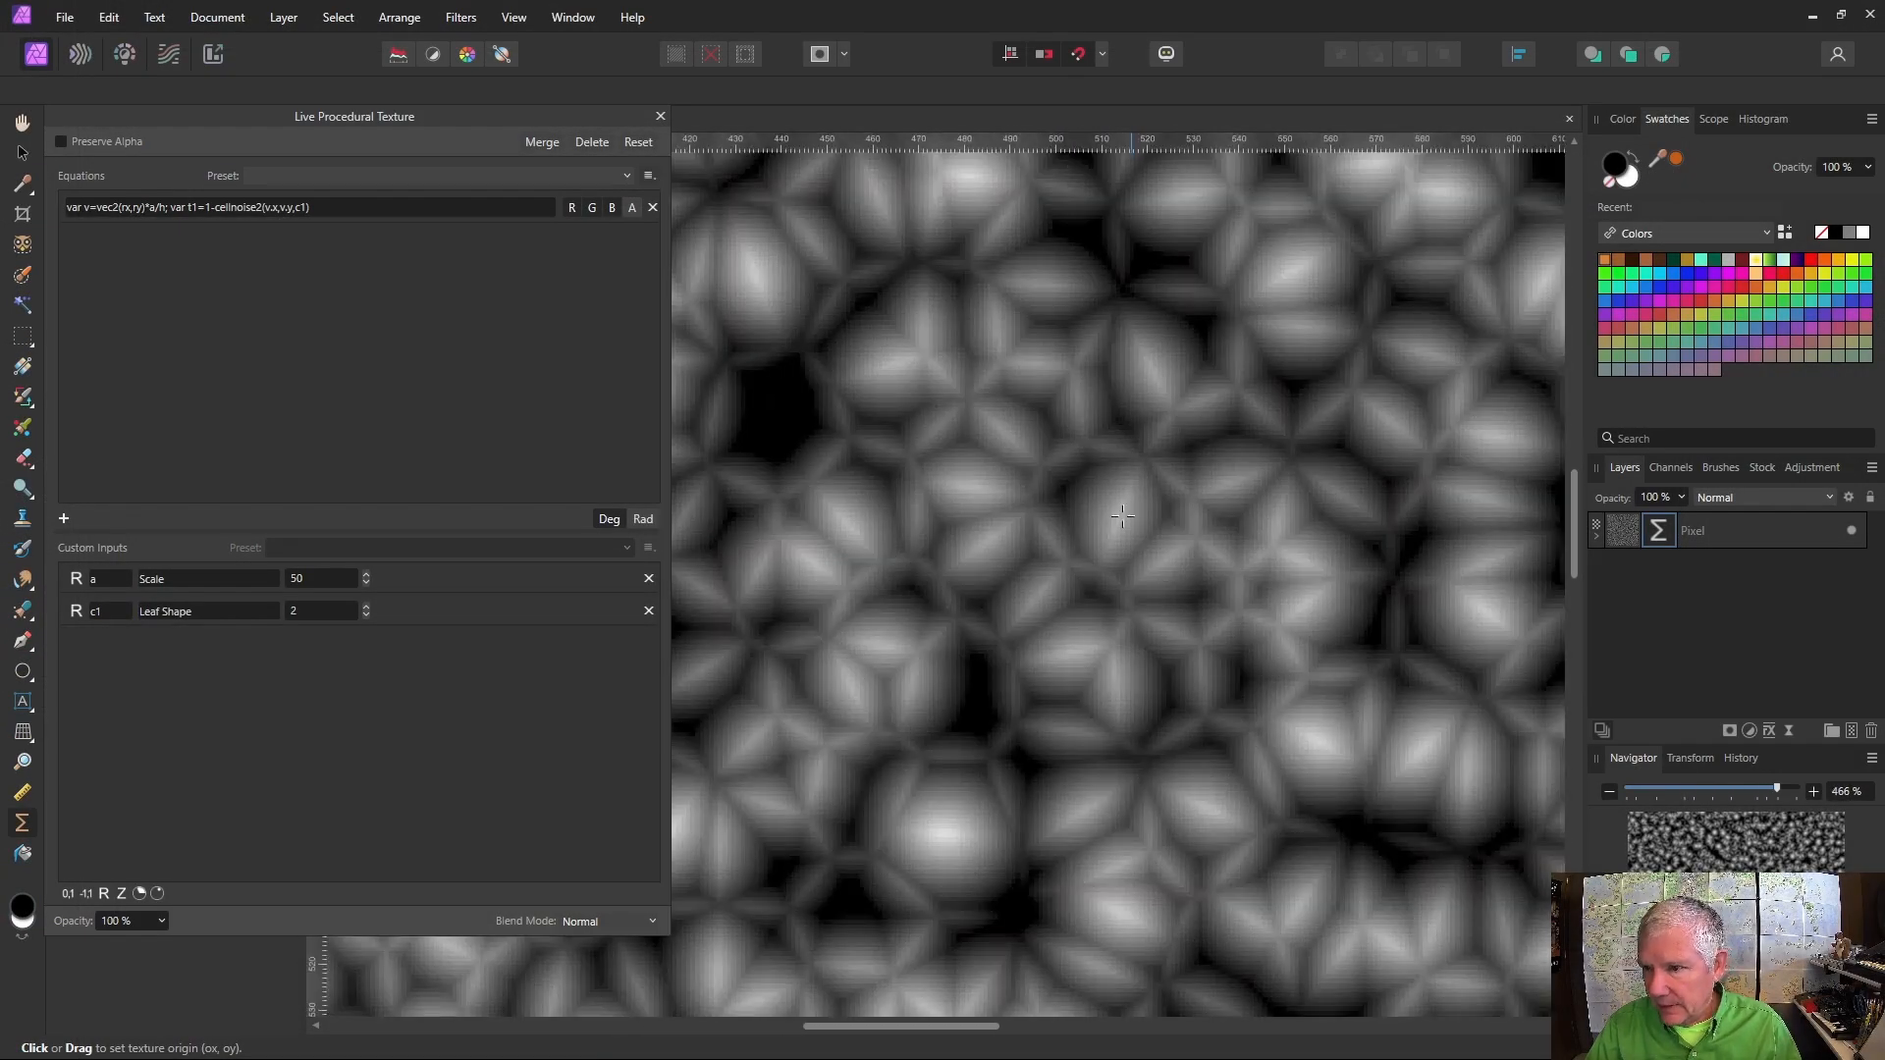
pyautogui.scroll(-2, 1121, 421)
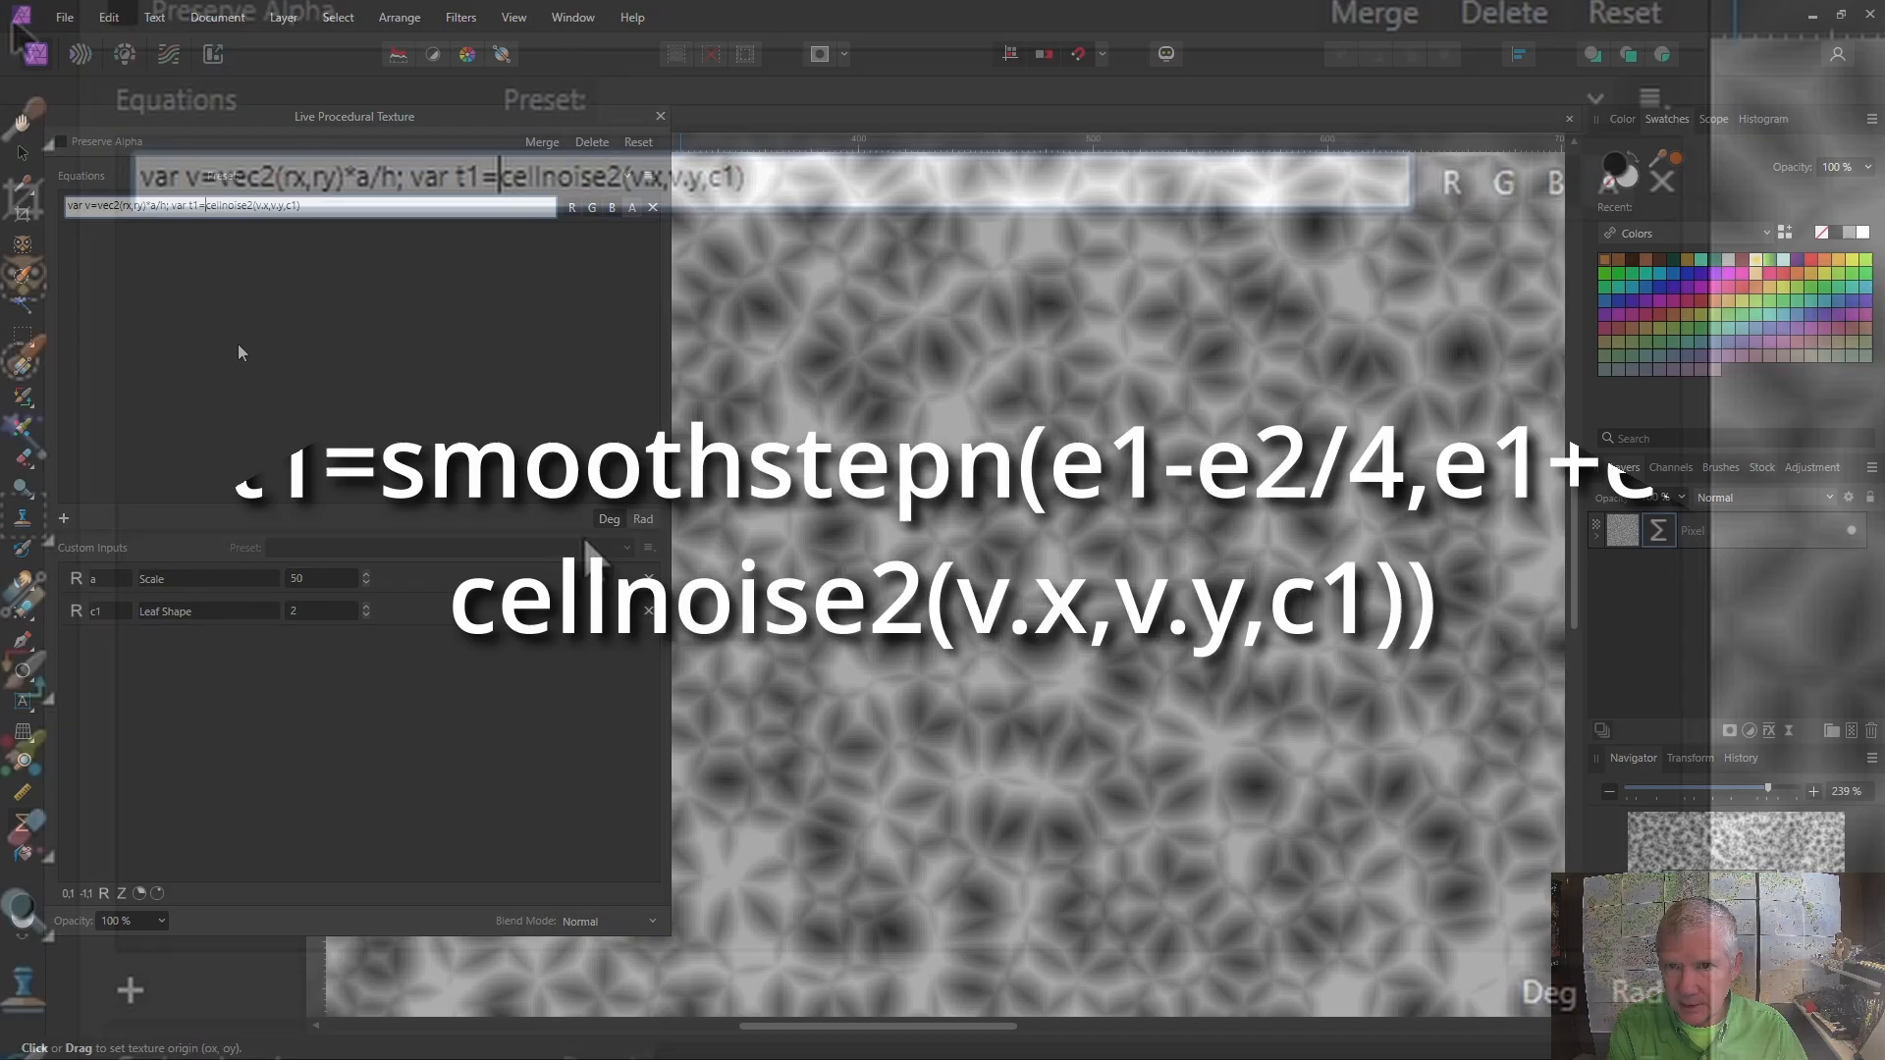
# Wrap the t1 cell noise term in a smooth step: smoothstepn(e1-e2/4,e1+e2/4,cellnoise2(v.x,v.y,c1))
pyautogui.write('smoot')
pyautogui.write('hstep')
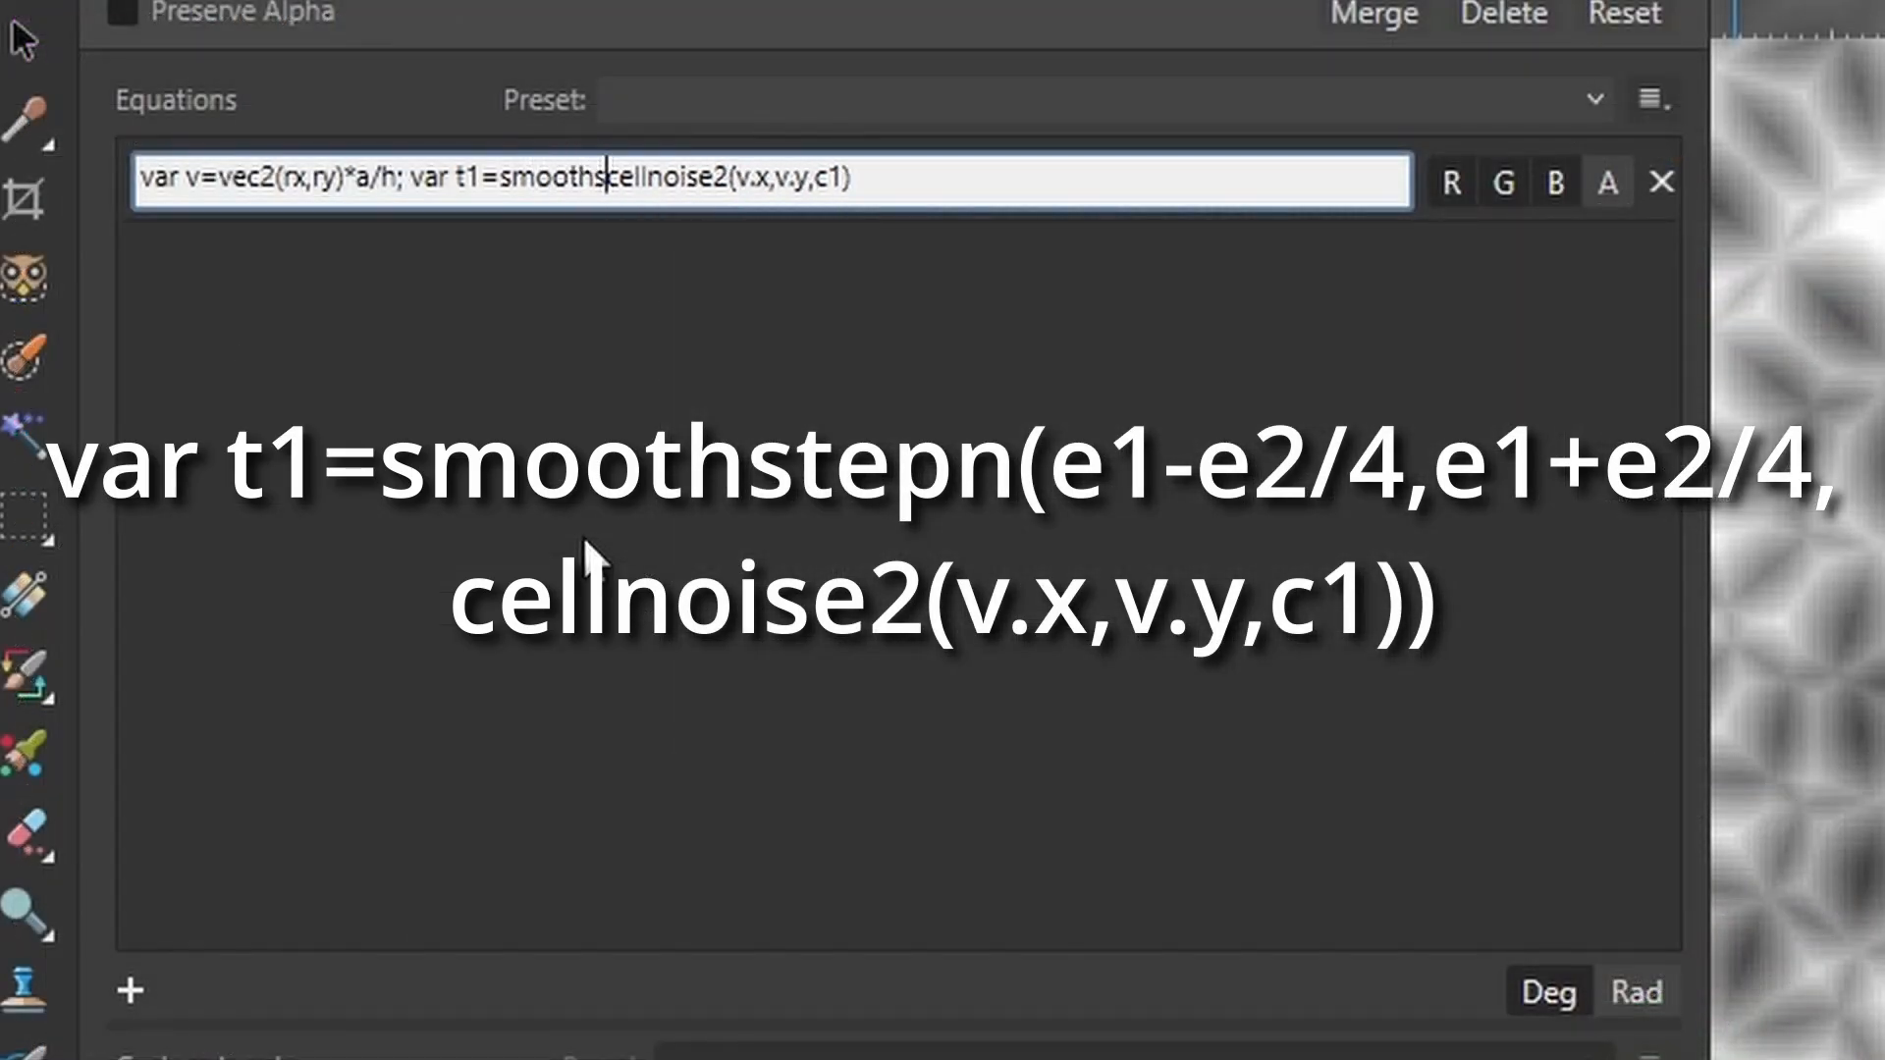
pyautogui.write('n(')
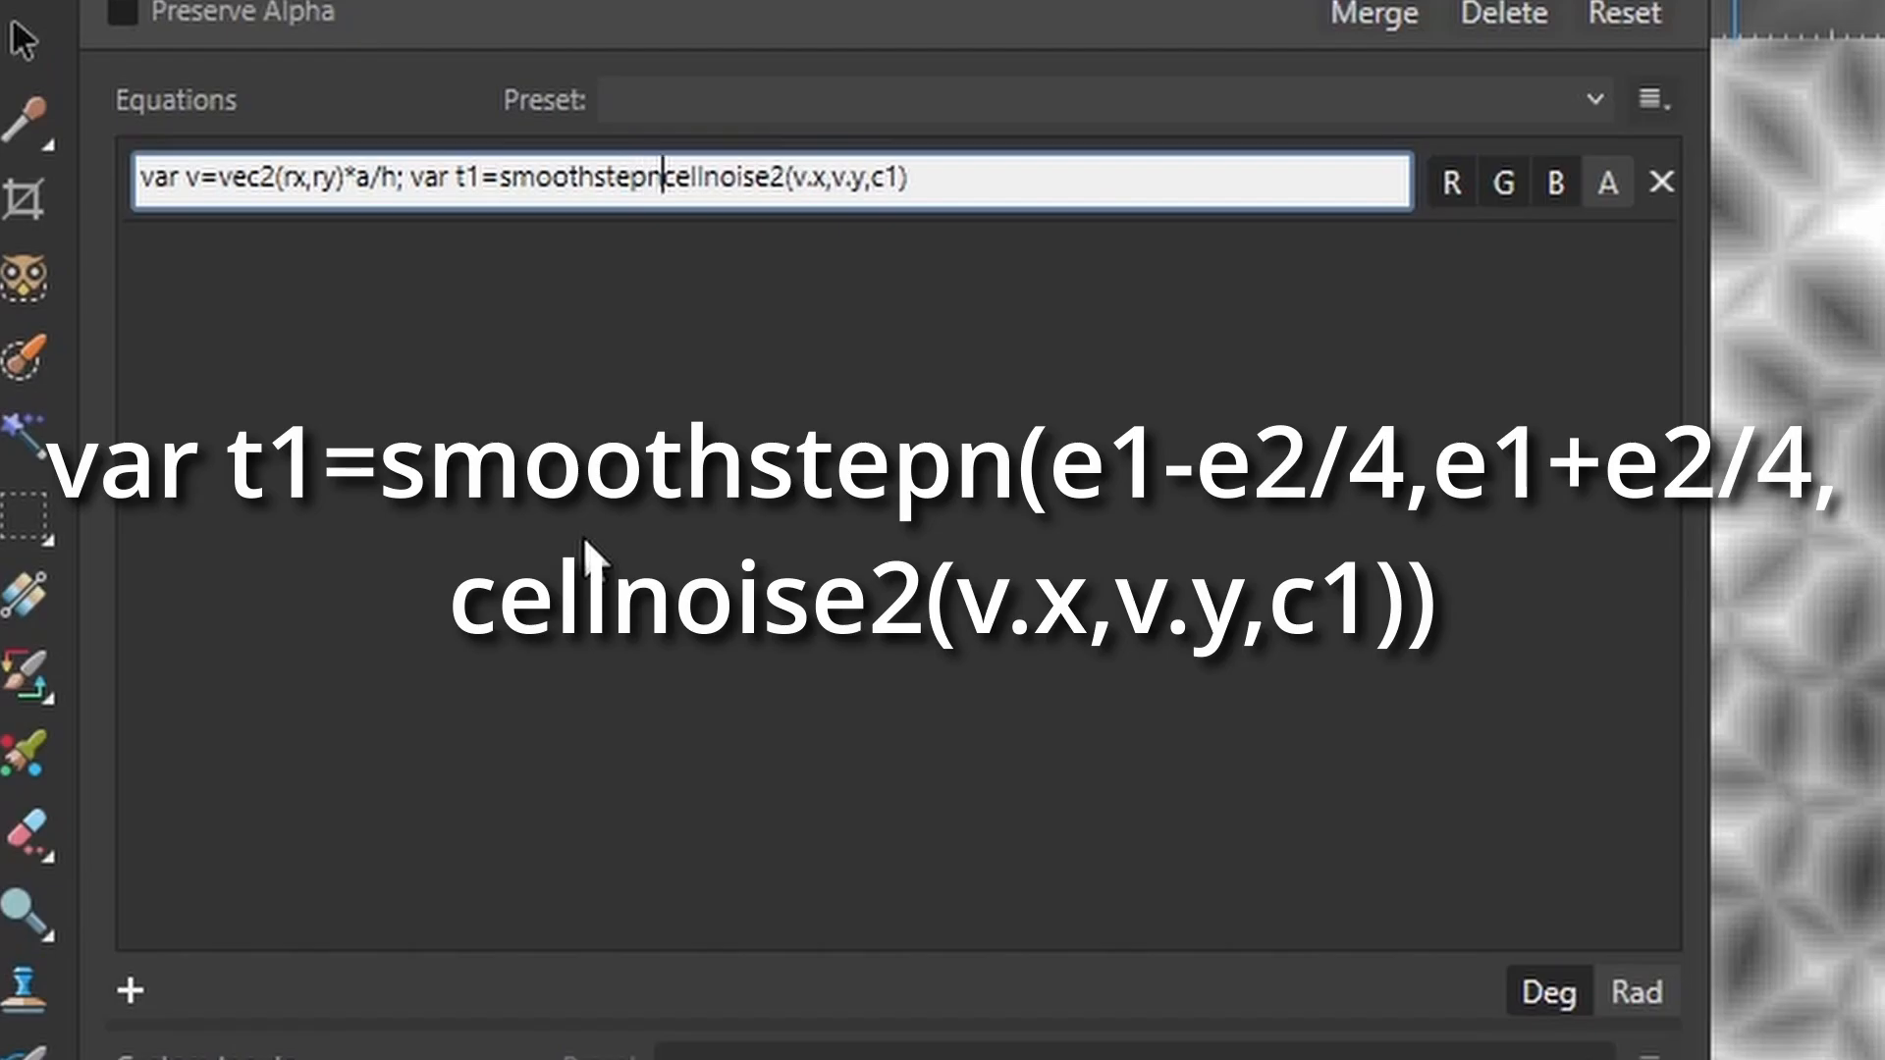
pyautogui.write('e1')
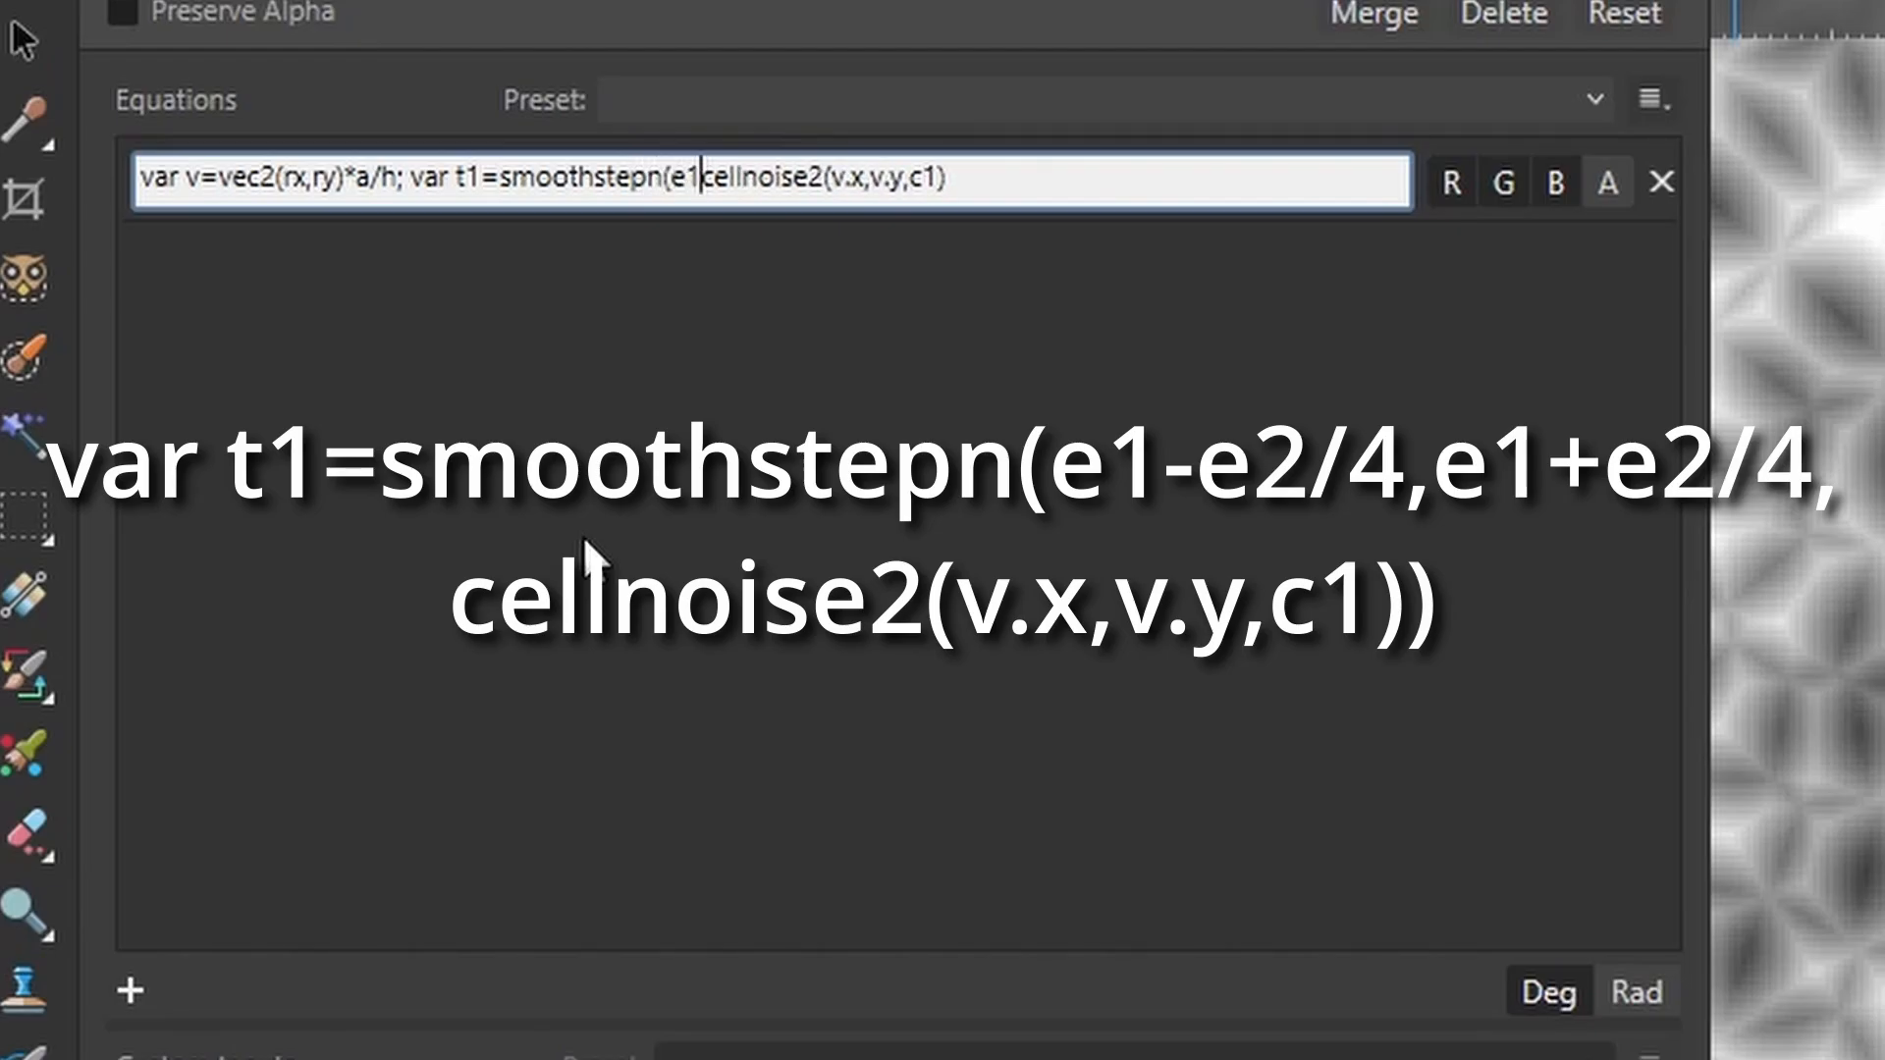
pyautogui.write('-e2/4,')
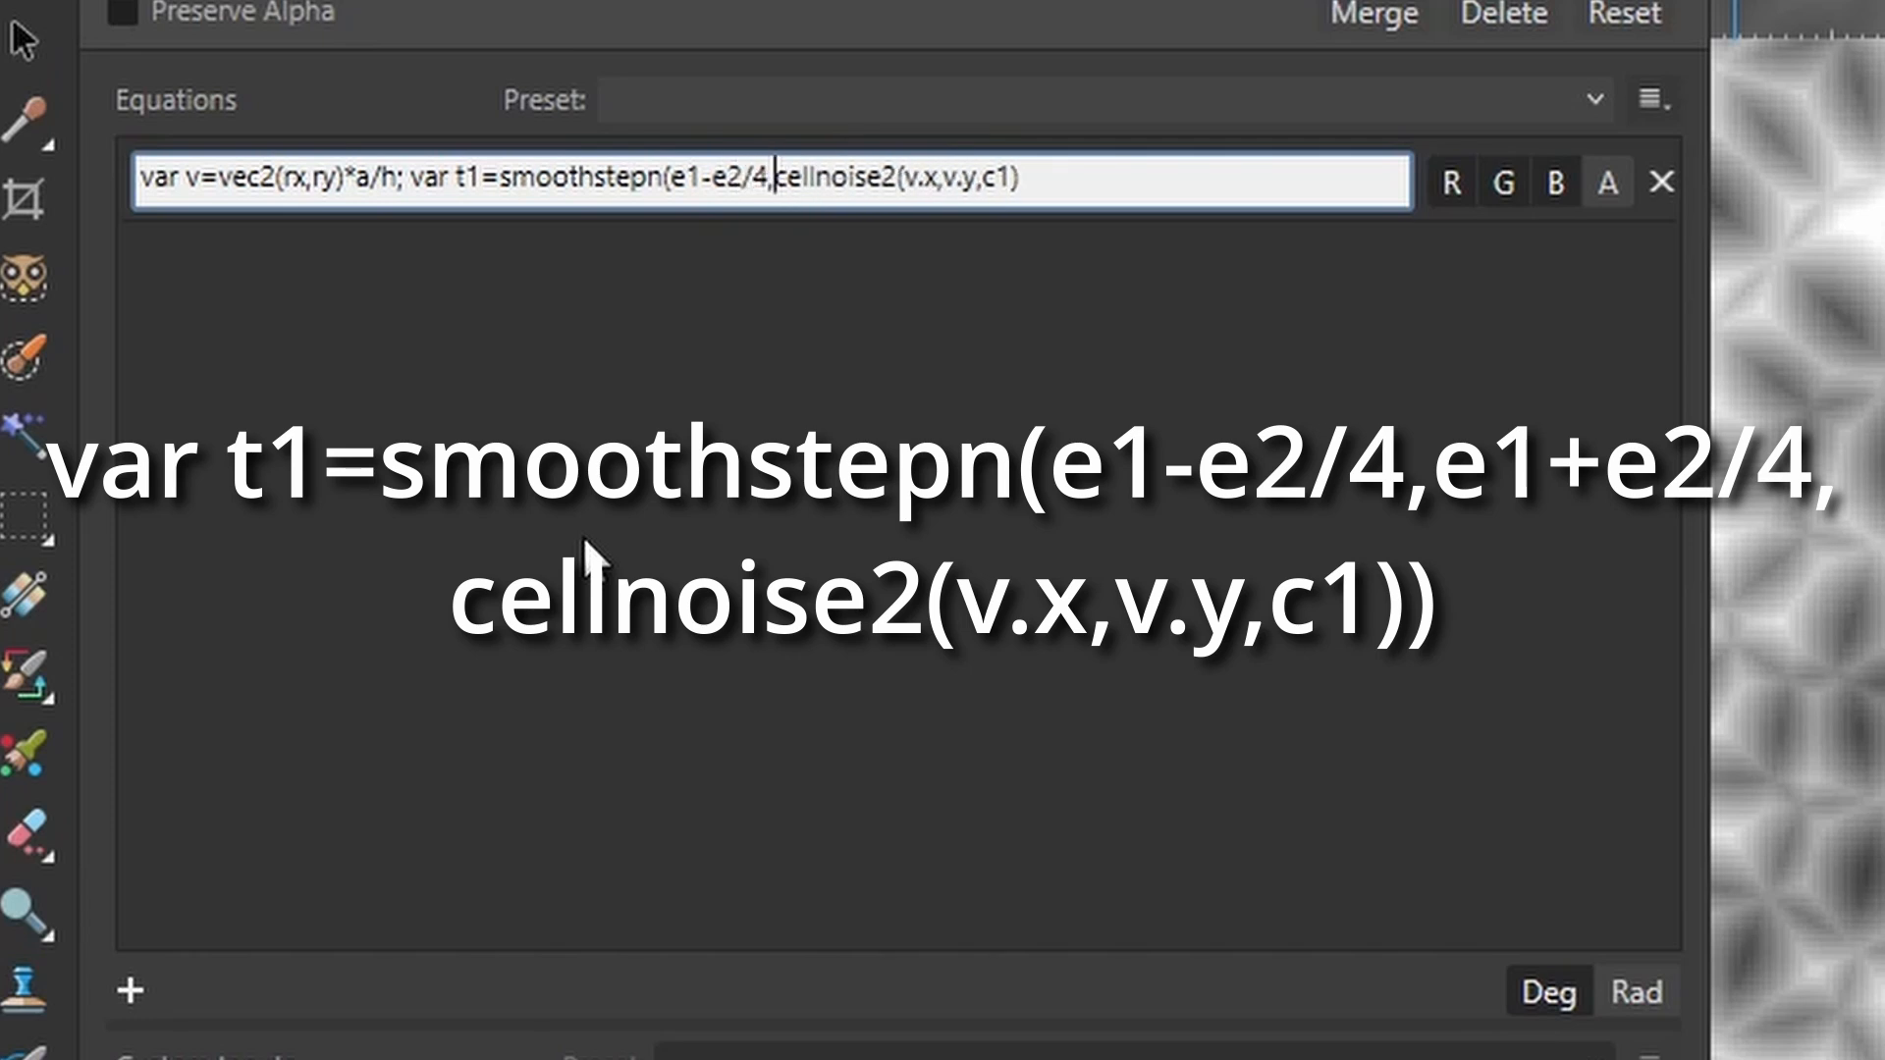
pyautogui.write('e1+')
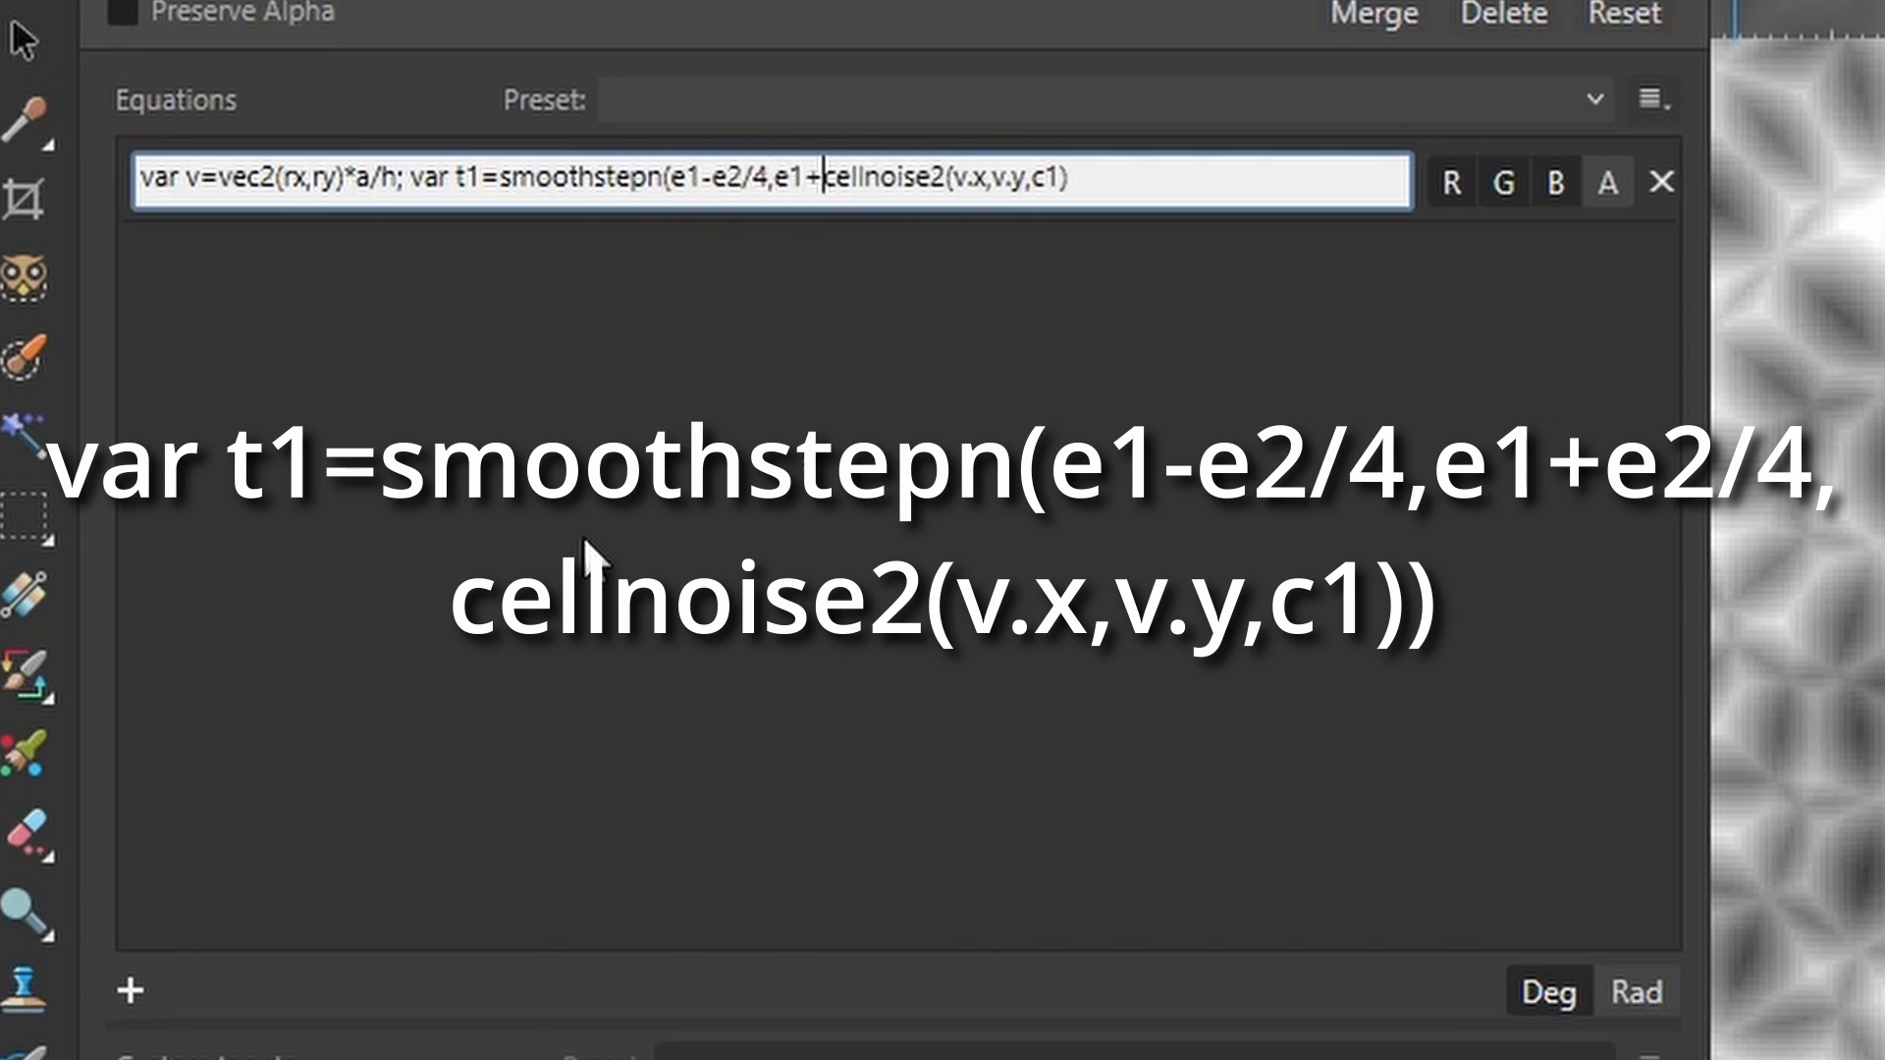
pyautogui.write('e2/4')
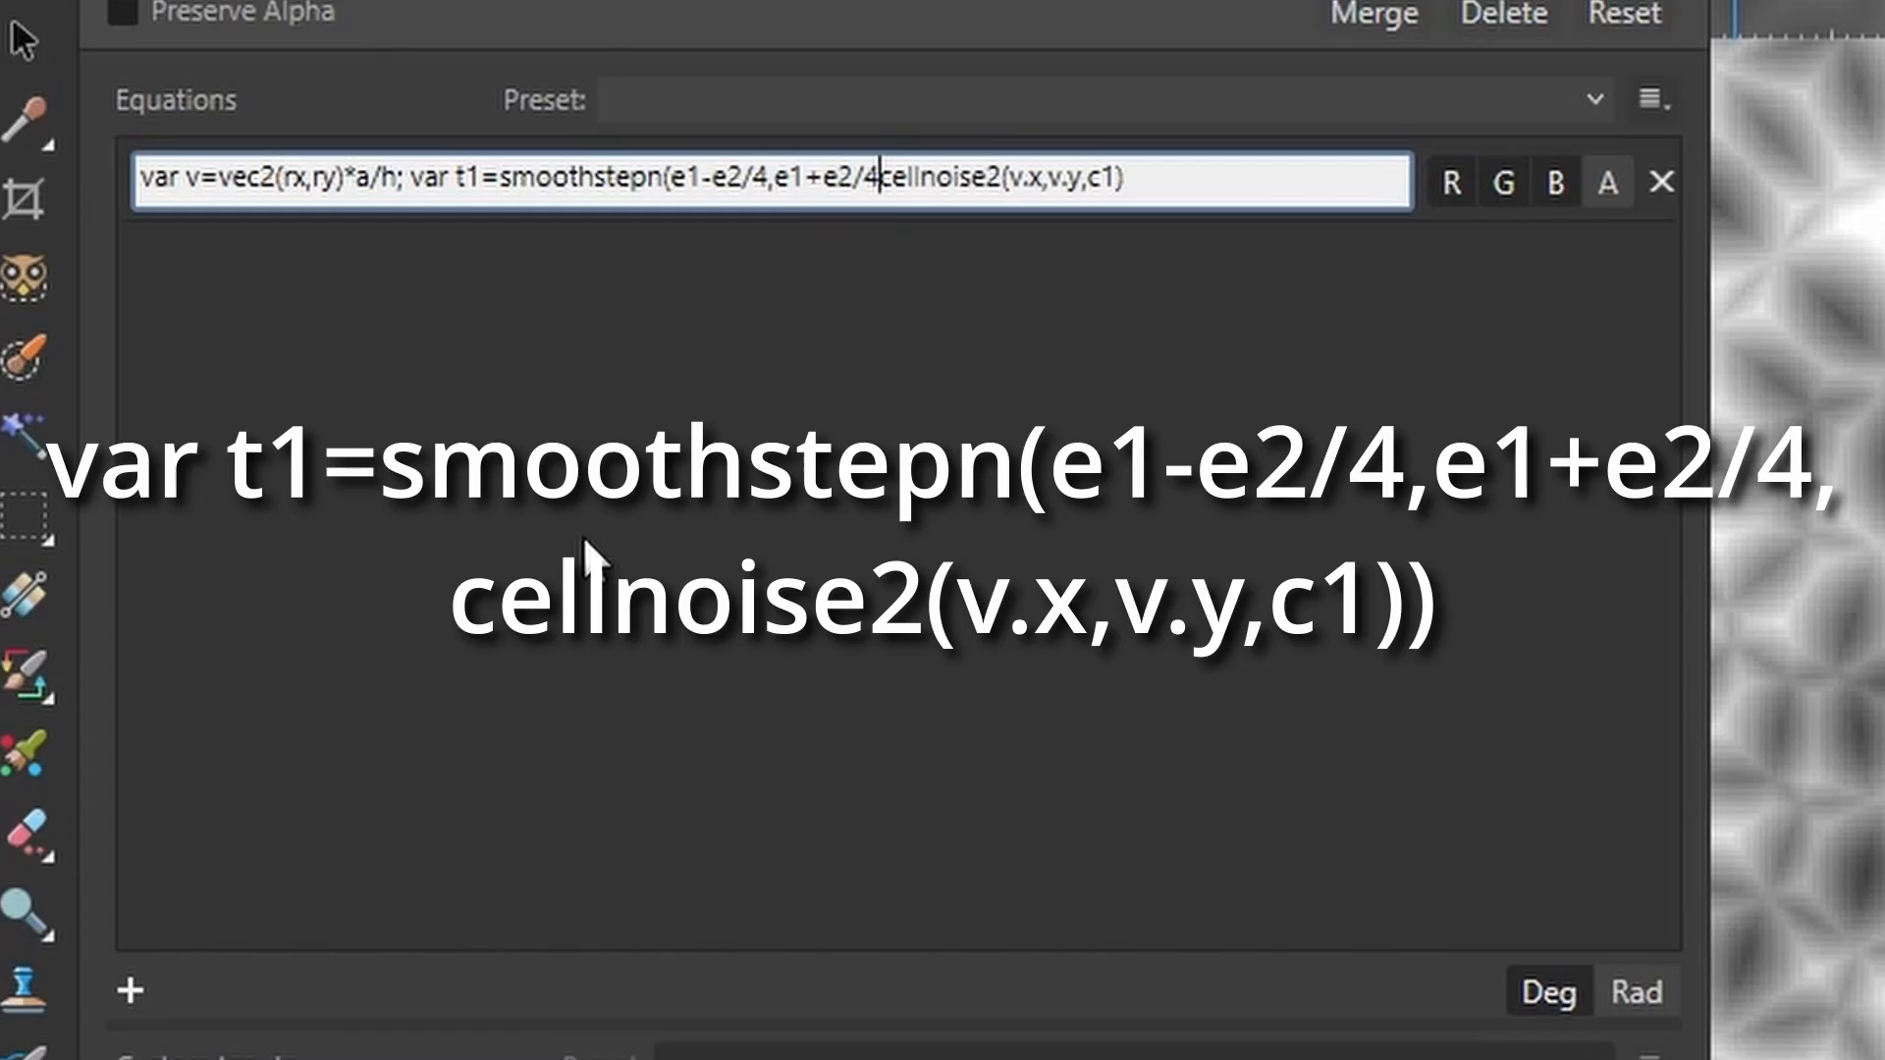
pyautogui.write(',')
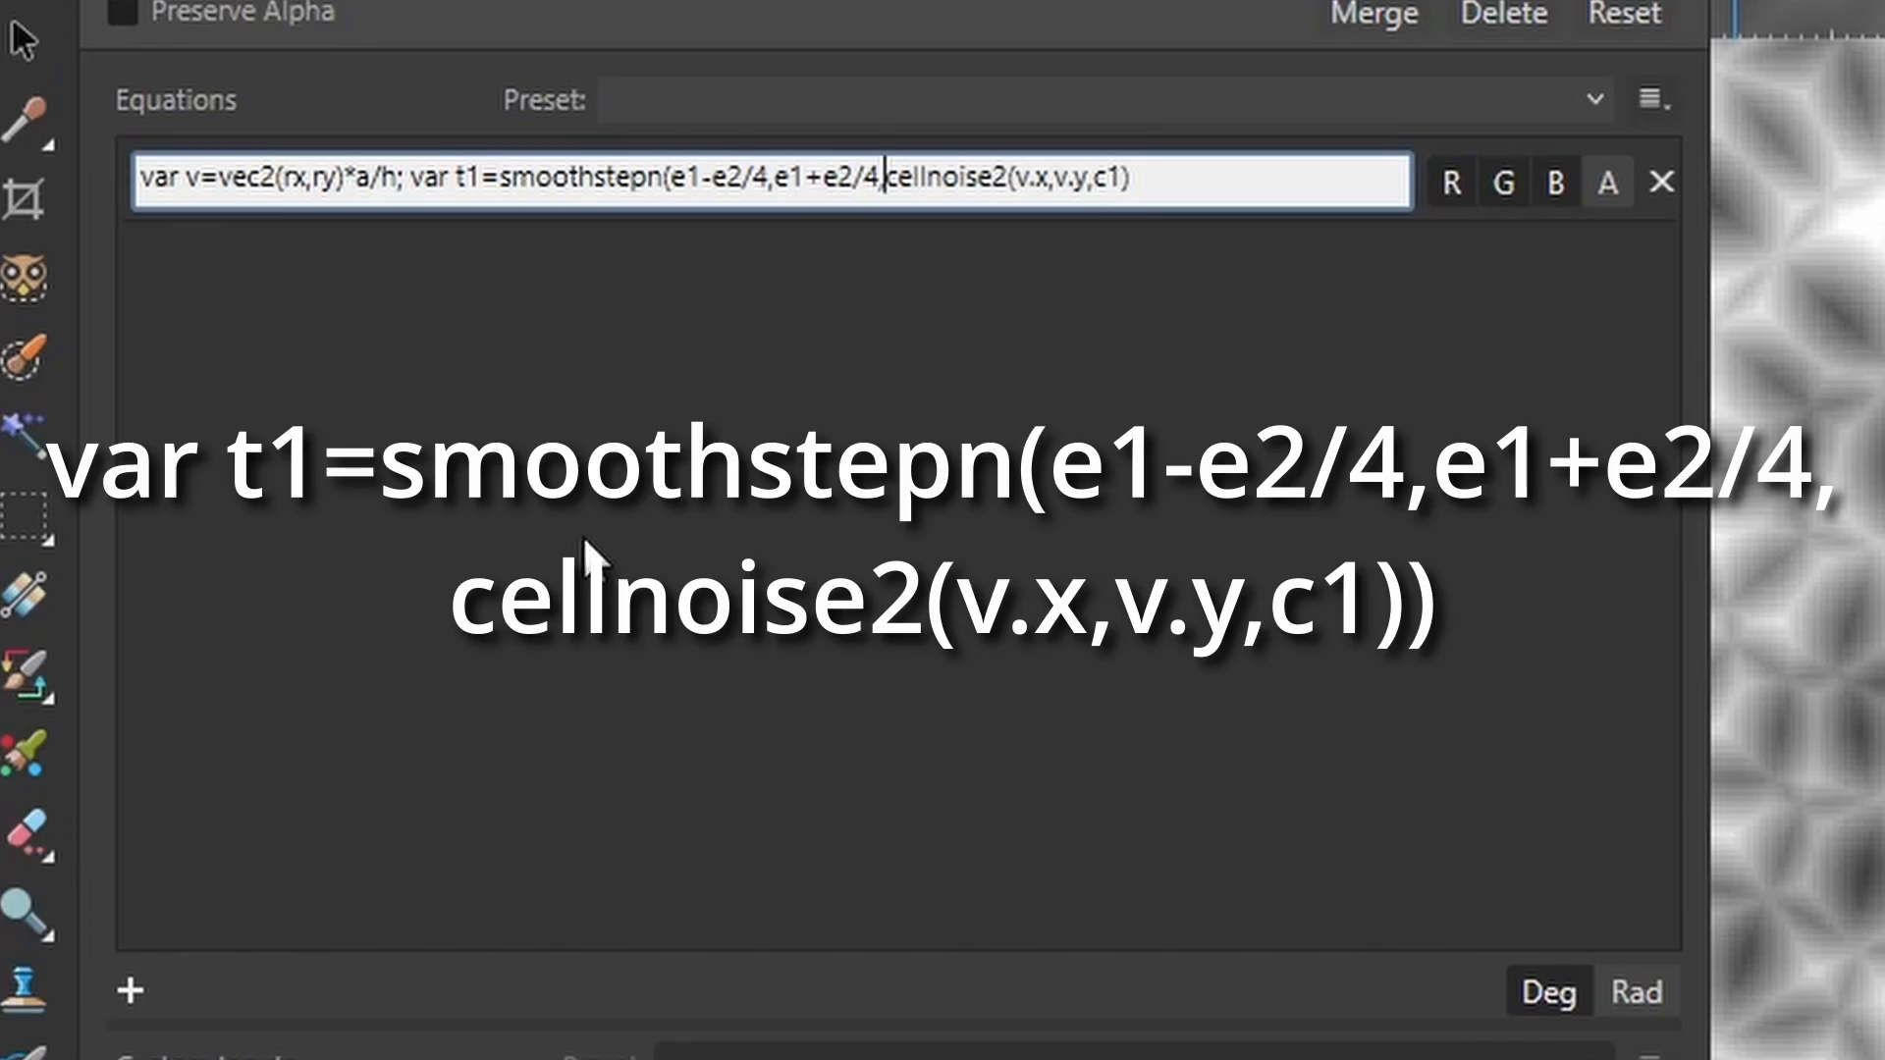
pyautogui.click(1156, 185)
pyautogui.write(')')
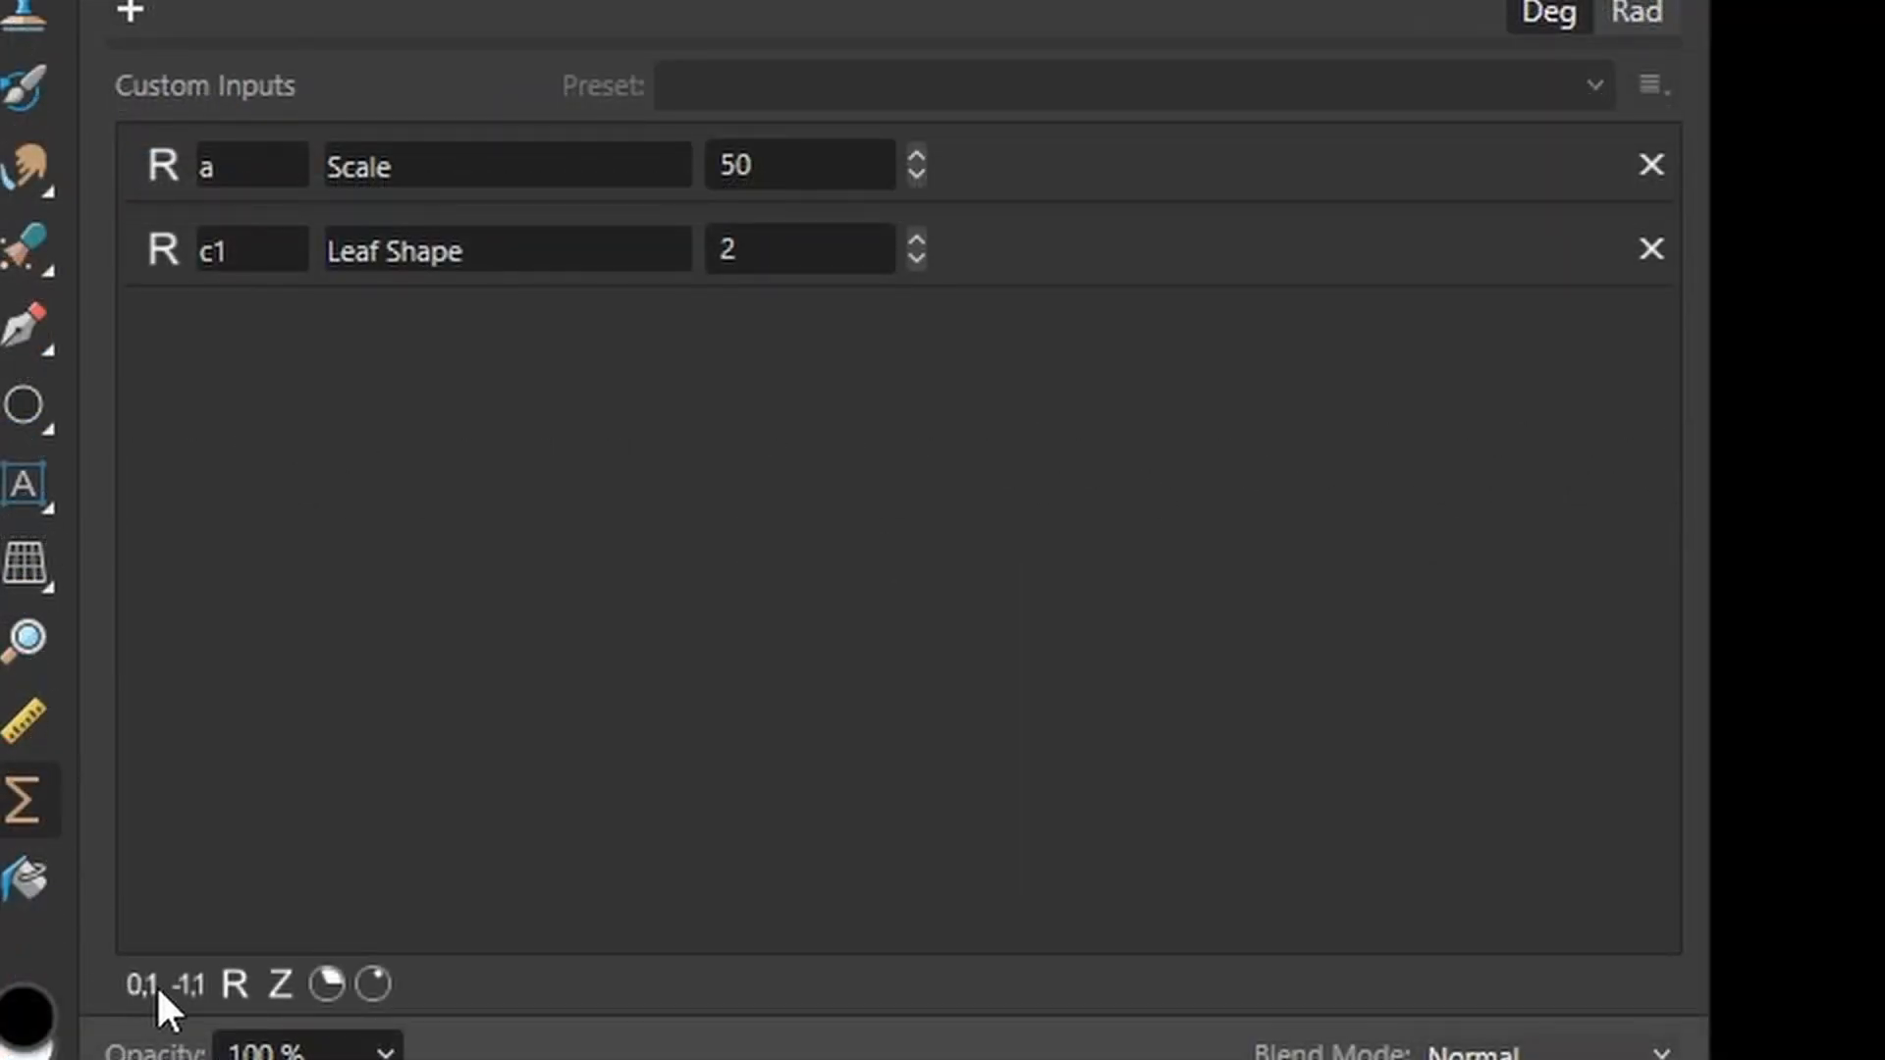
# Add two custom inputs with a 0 to 1 range and name them e1 and e2
pyautogui.click(142, 984)
pyautogui.click(140, 985)
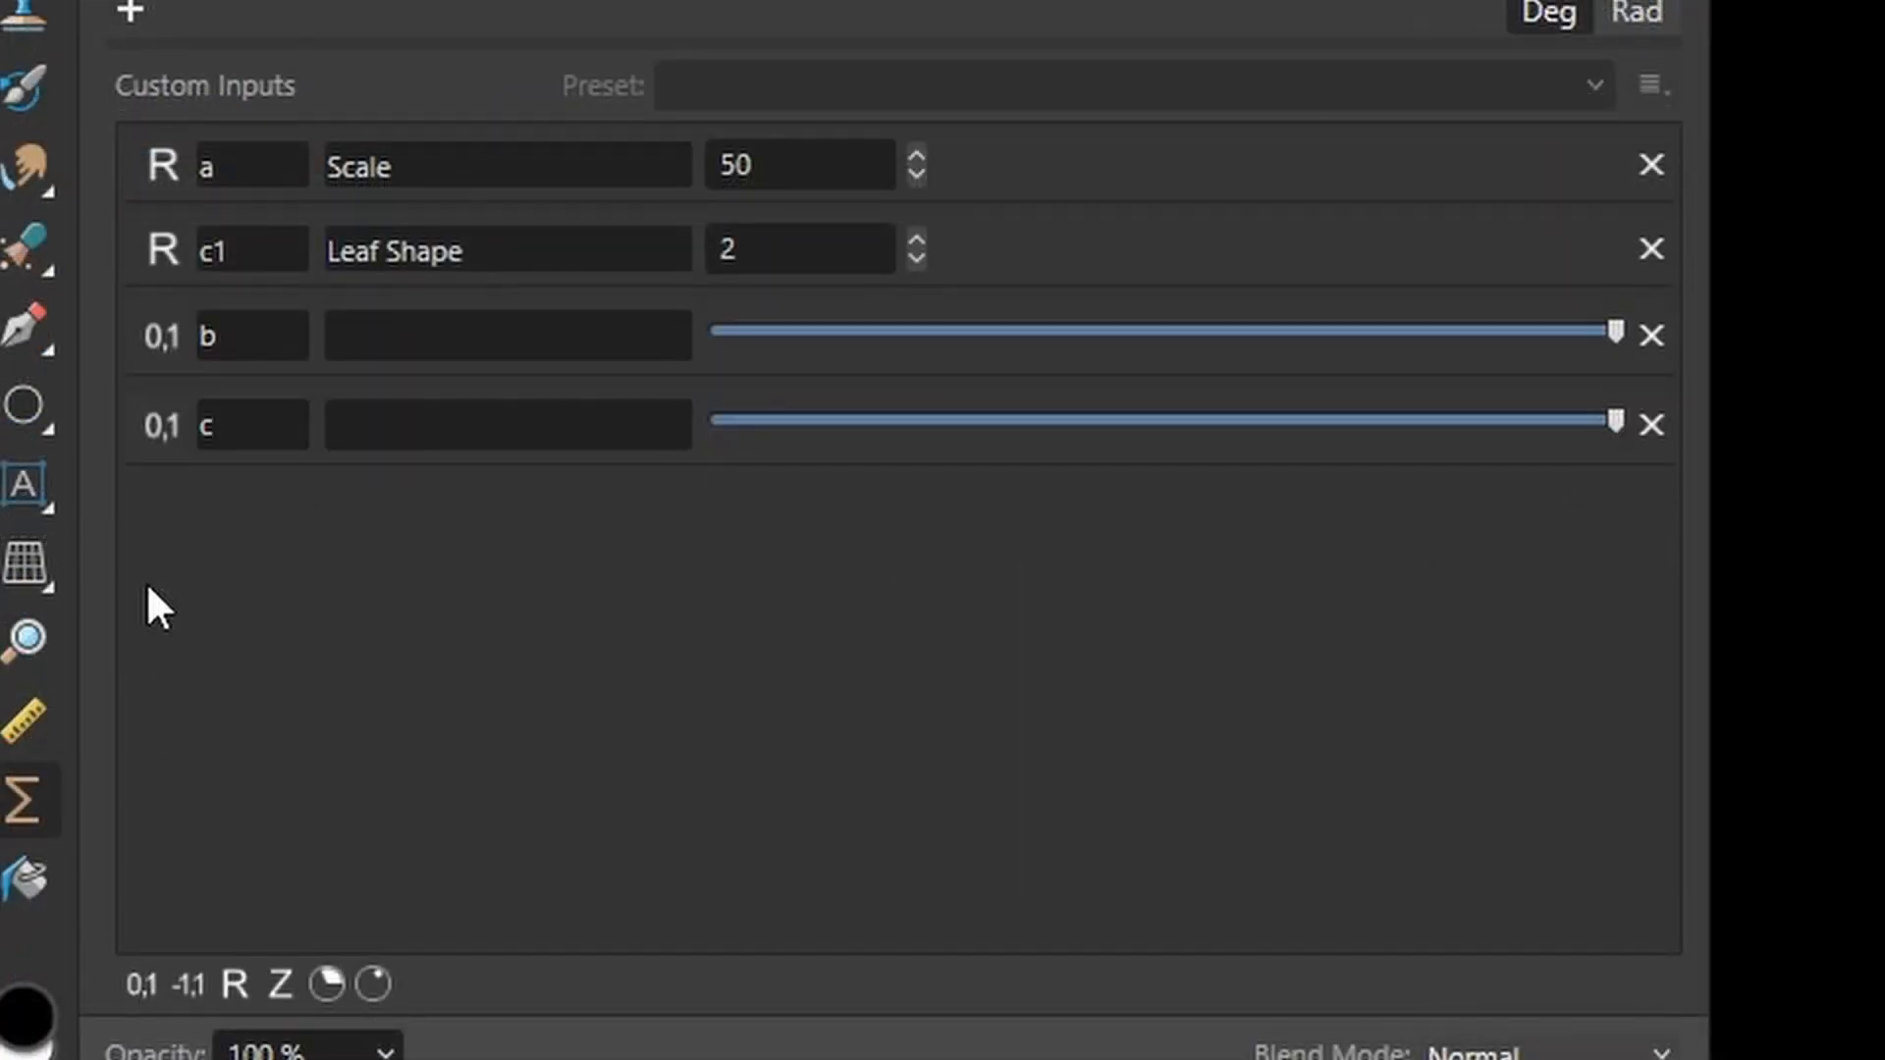
pyautogui.doubleClick(214, 329)
pyautogui.write('e1')
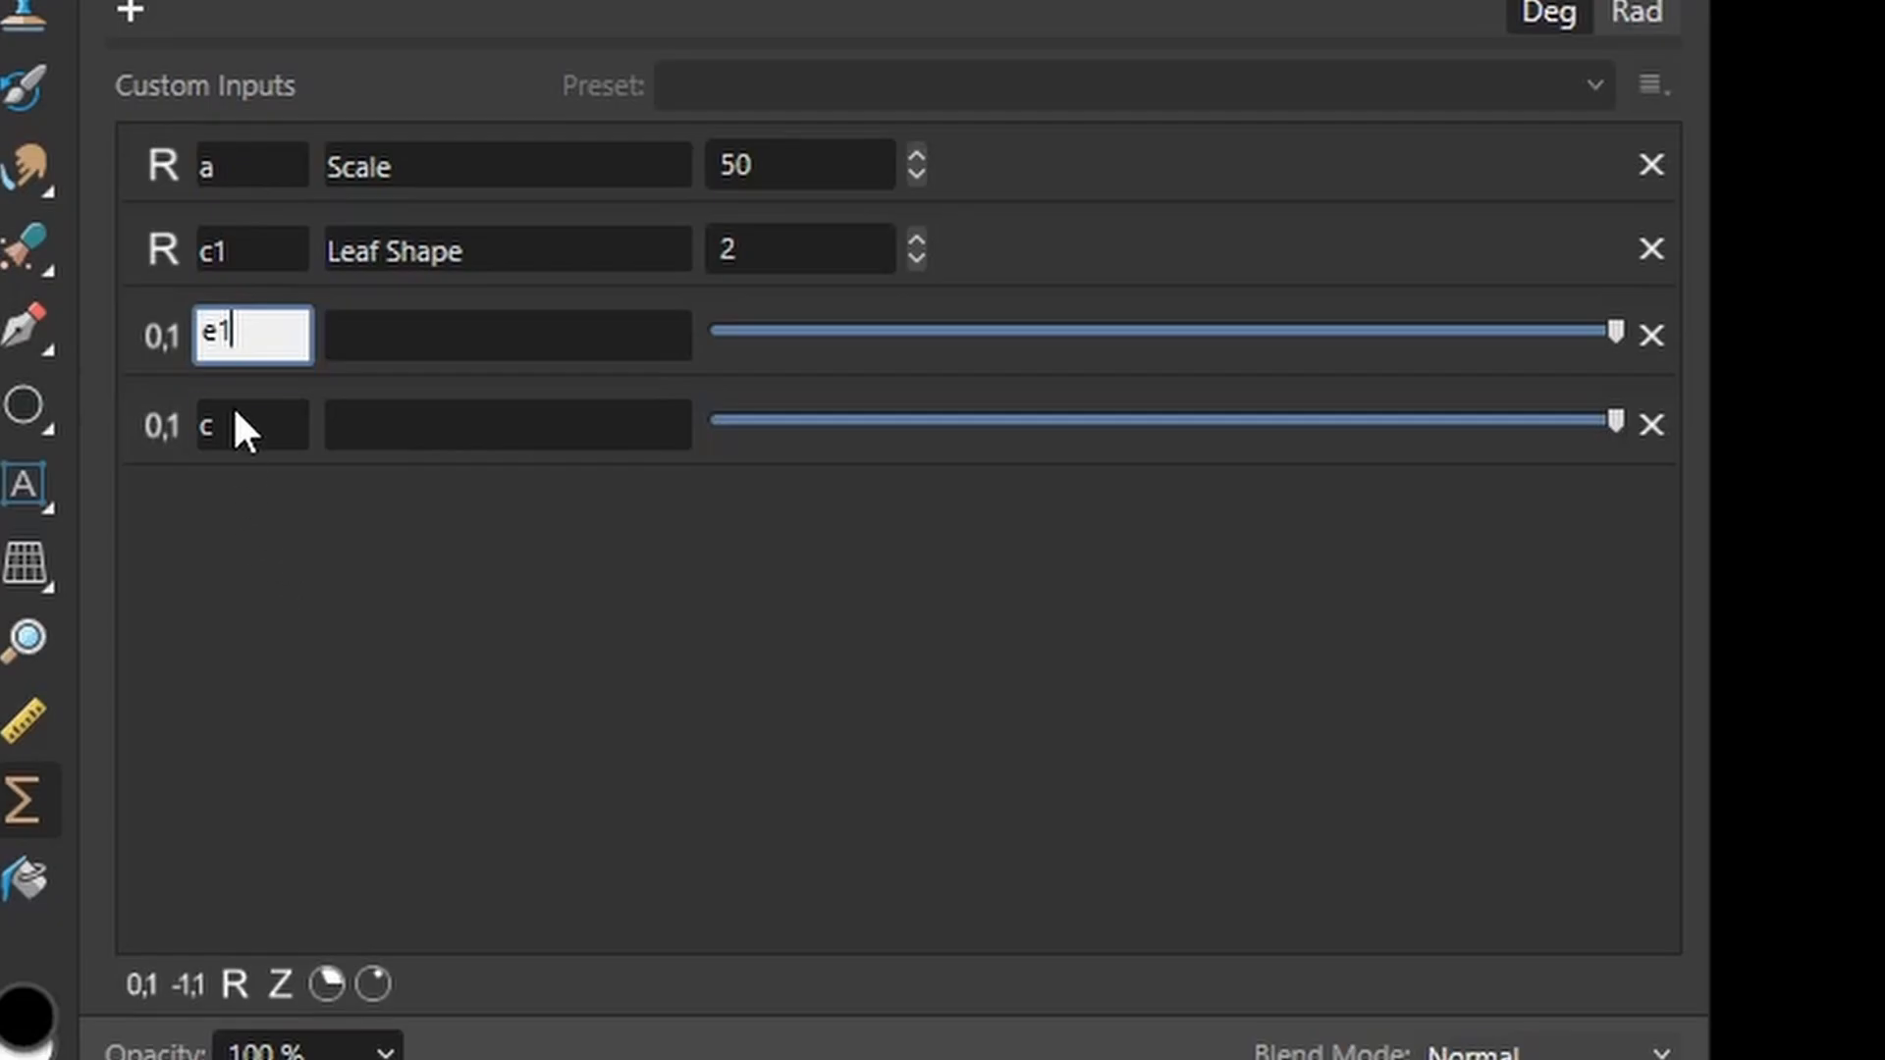
pyautogui.doubleClick(233, 425)
pyautogui.write('e2')
pyautogui.press('Return')
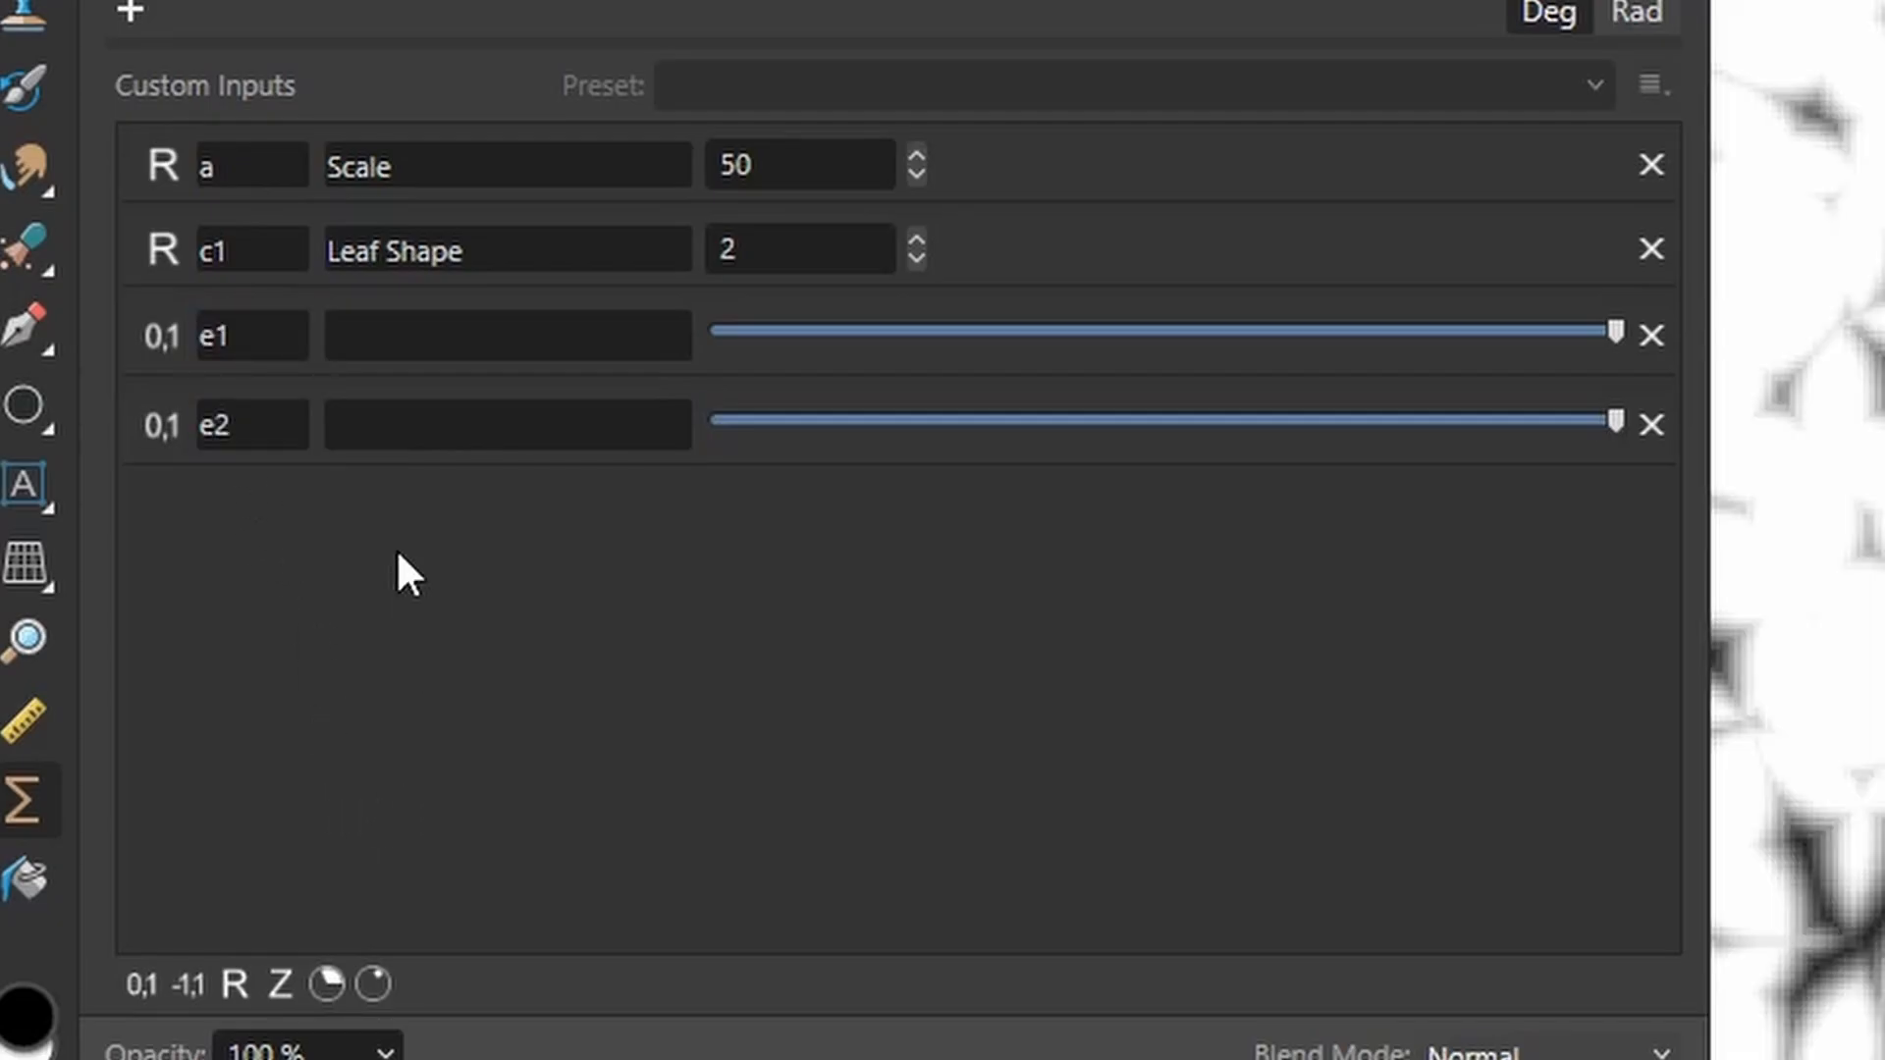
# Describe custom input e1 as Edge and e2 as Edge Smooth
pyautogui.click(365, 349)
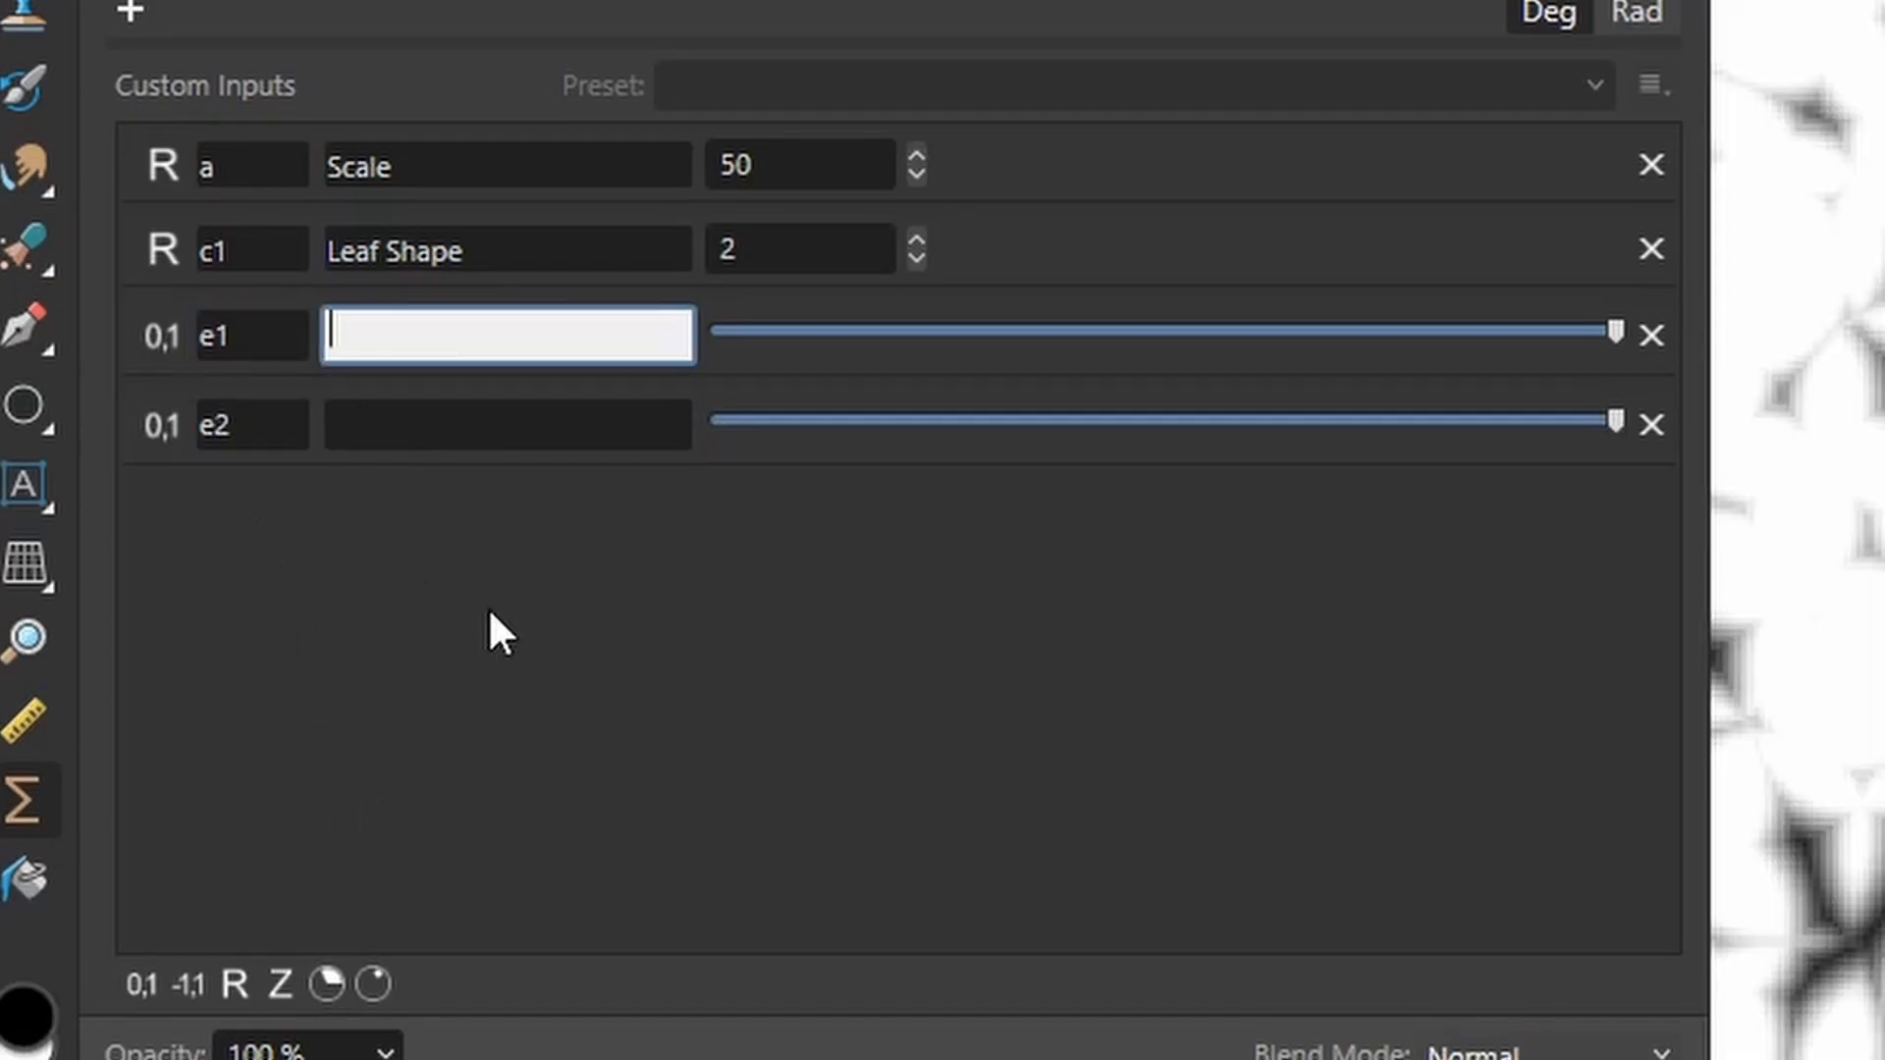
pyautogui.write('Edge')
pyautogui.click(397, 427)
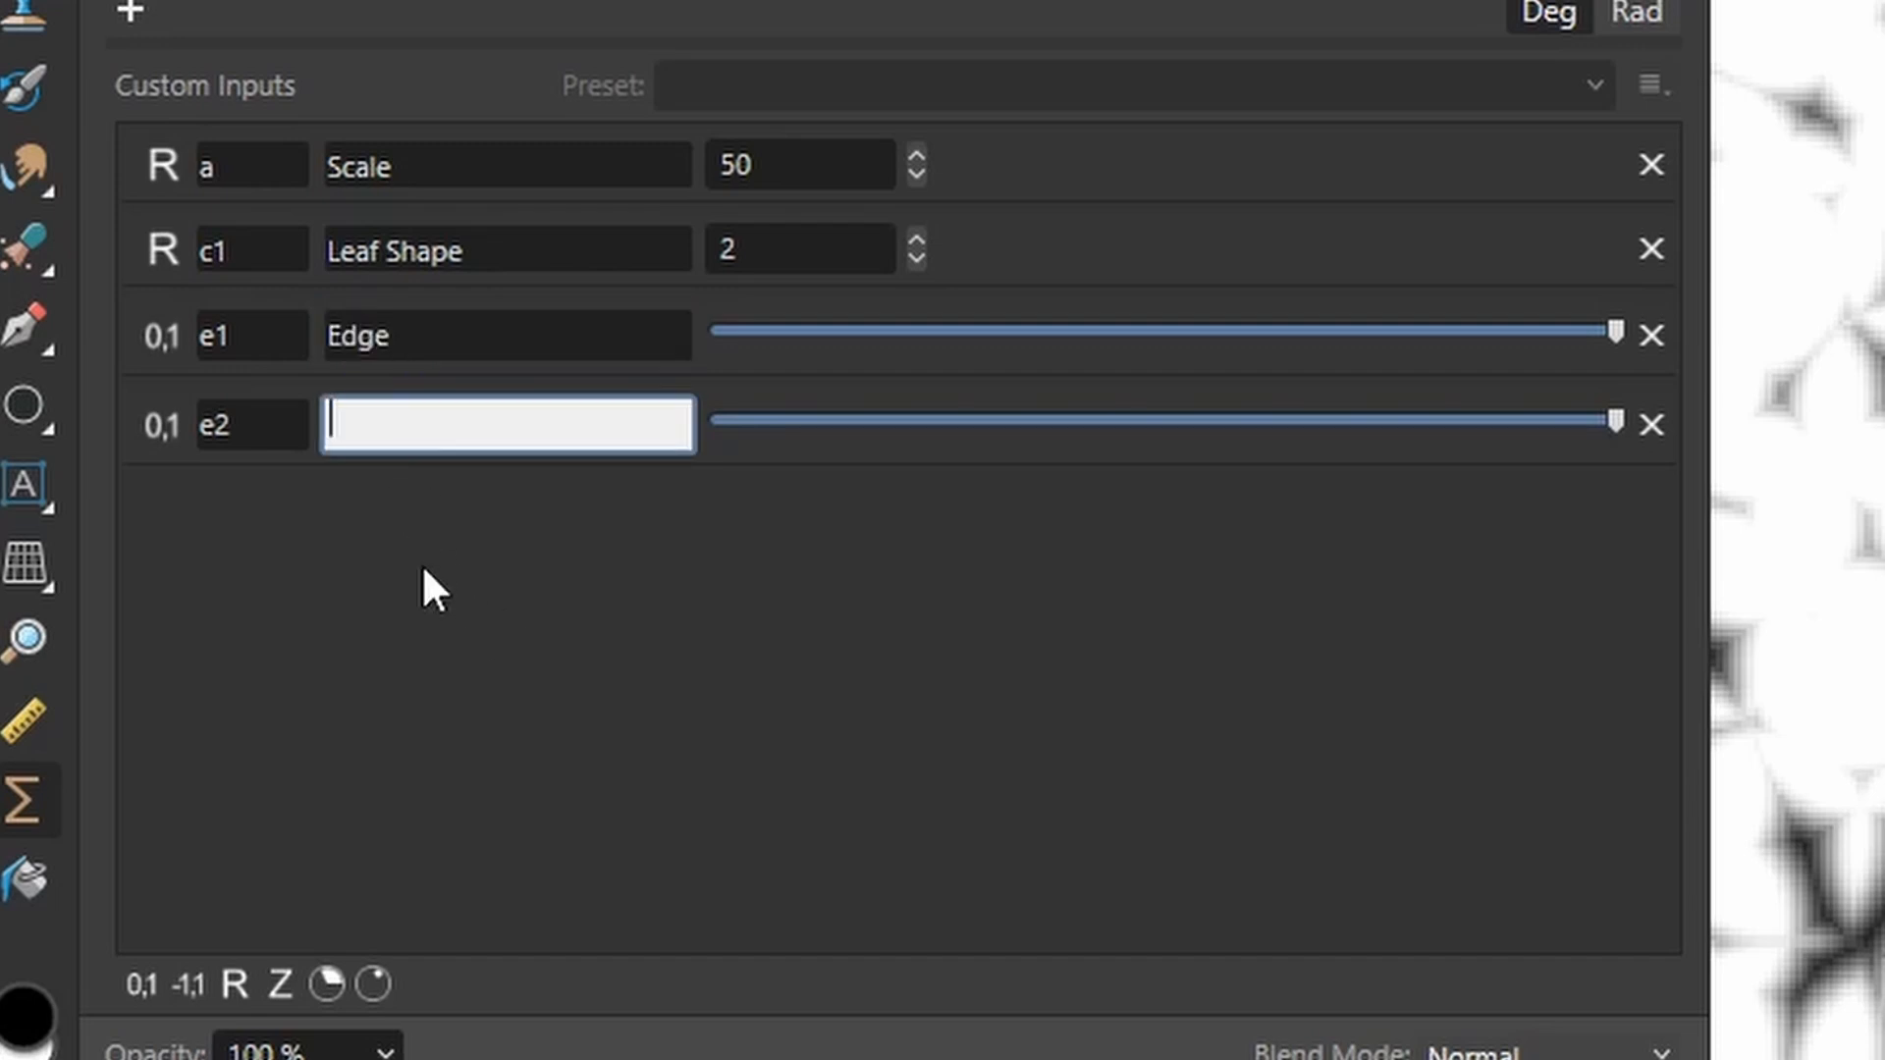
pyautogui.write('Edge Smooth')
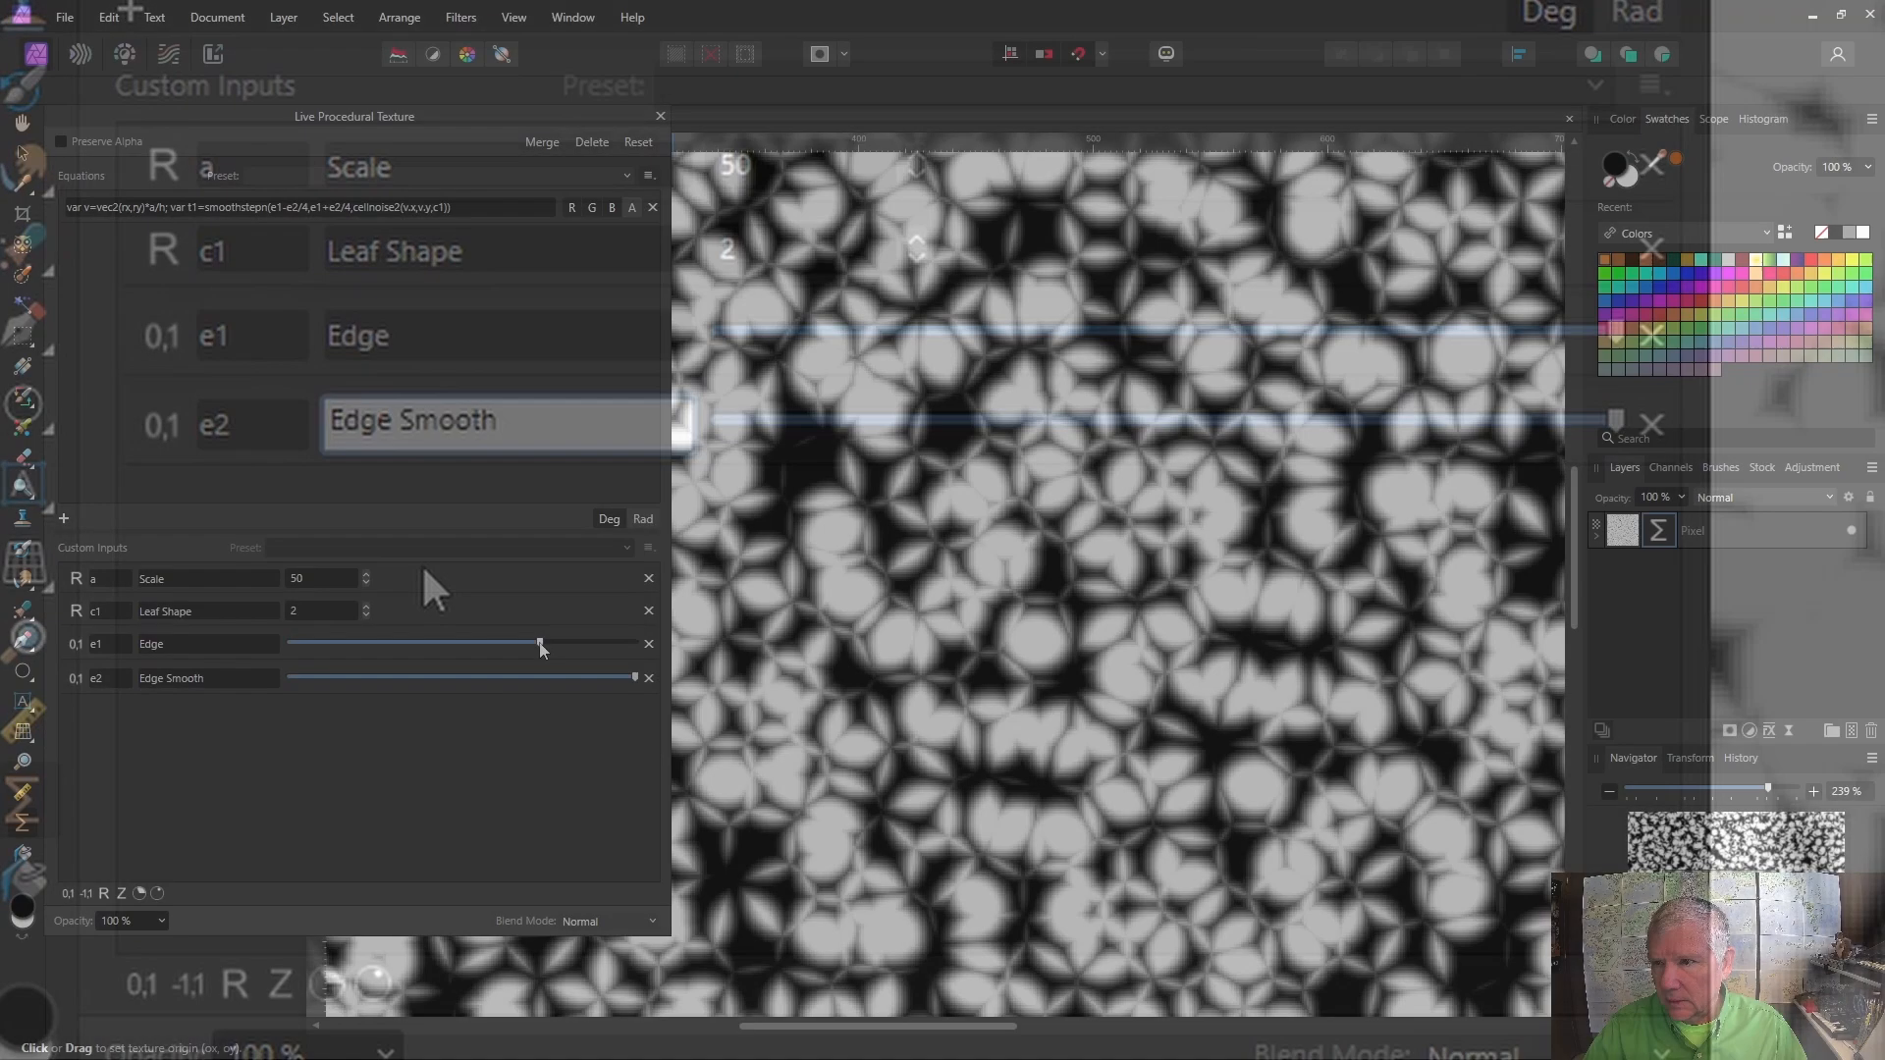
# Lower both Edge and Edge Smooth to about 60% of their range and view more of the pattern
pyautogui.moveTo(539, 644); pyautogui.dragTo(492, 643)
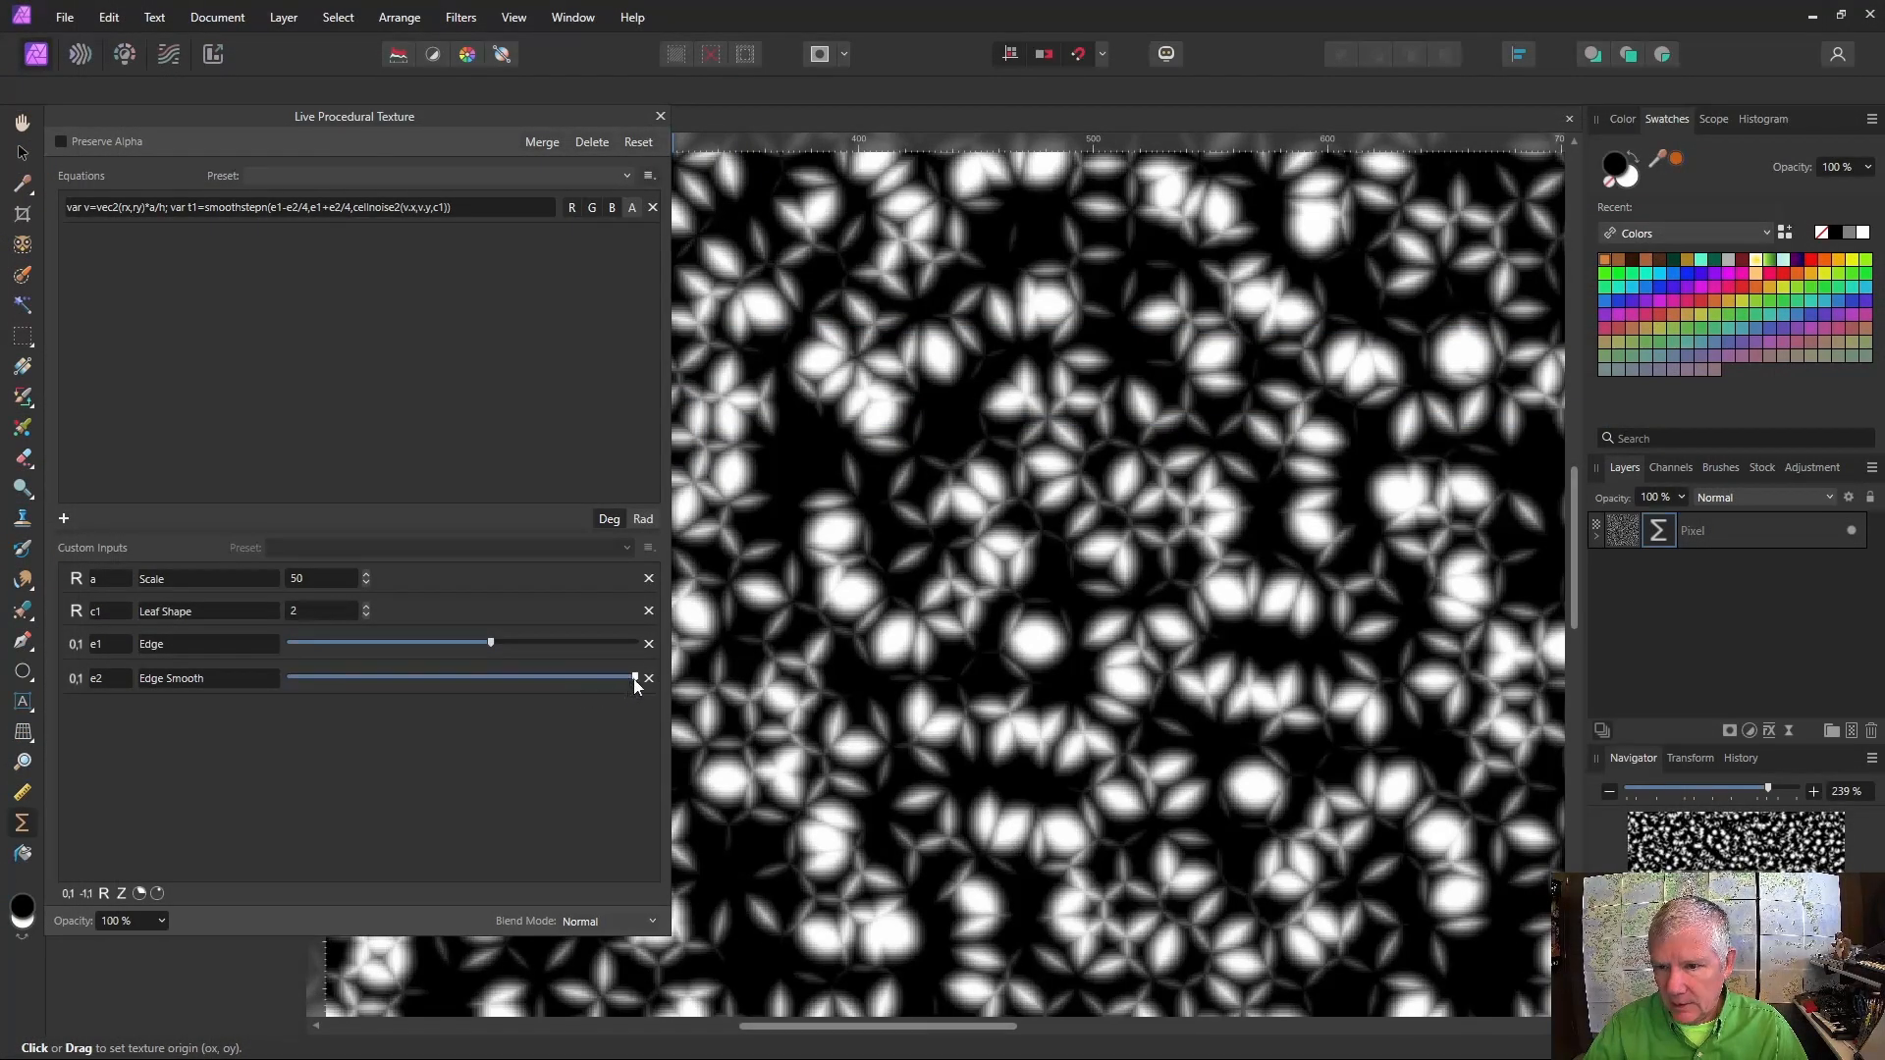
pyautogui.moveTo(635, 677); pyautogui.dragTo(480, 684)
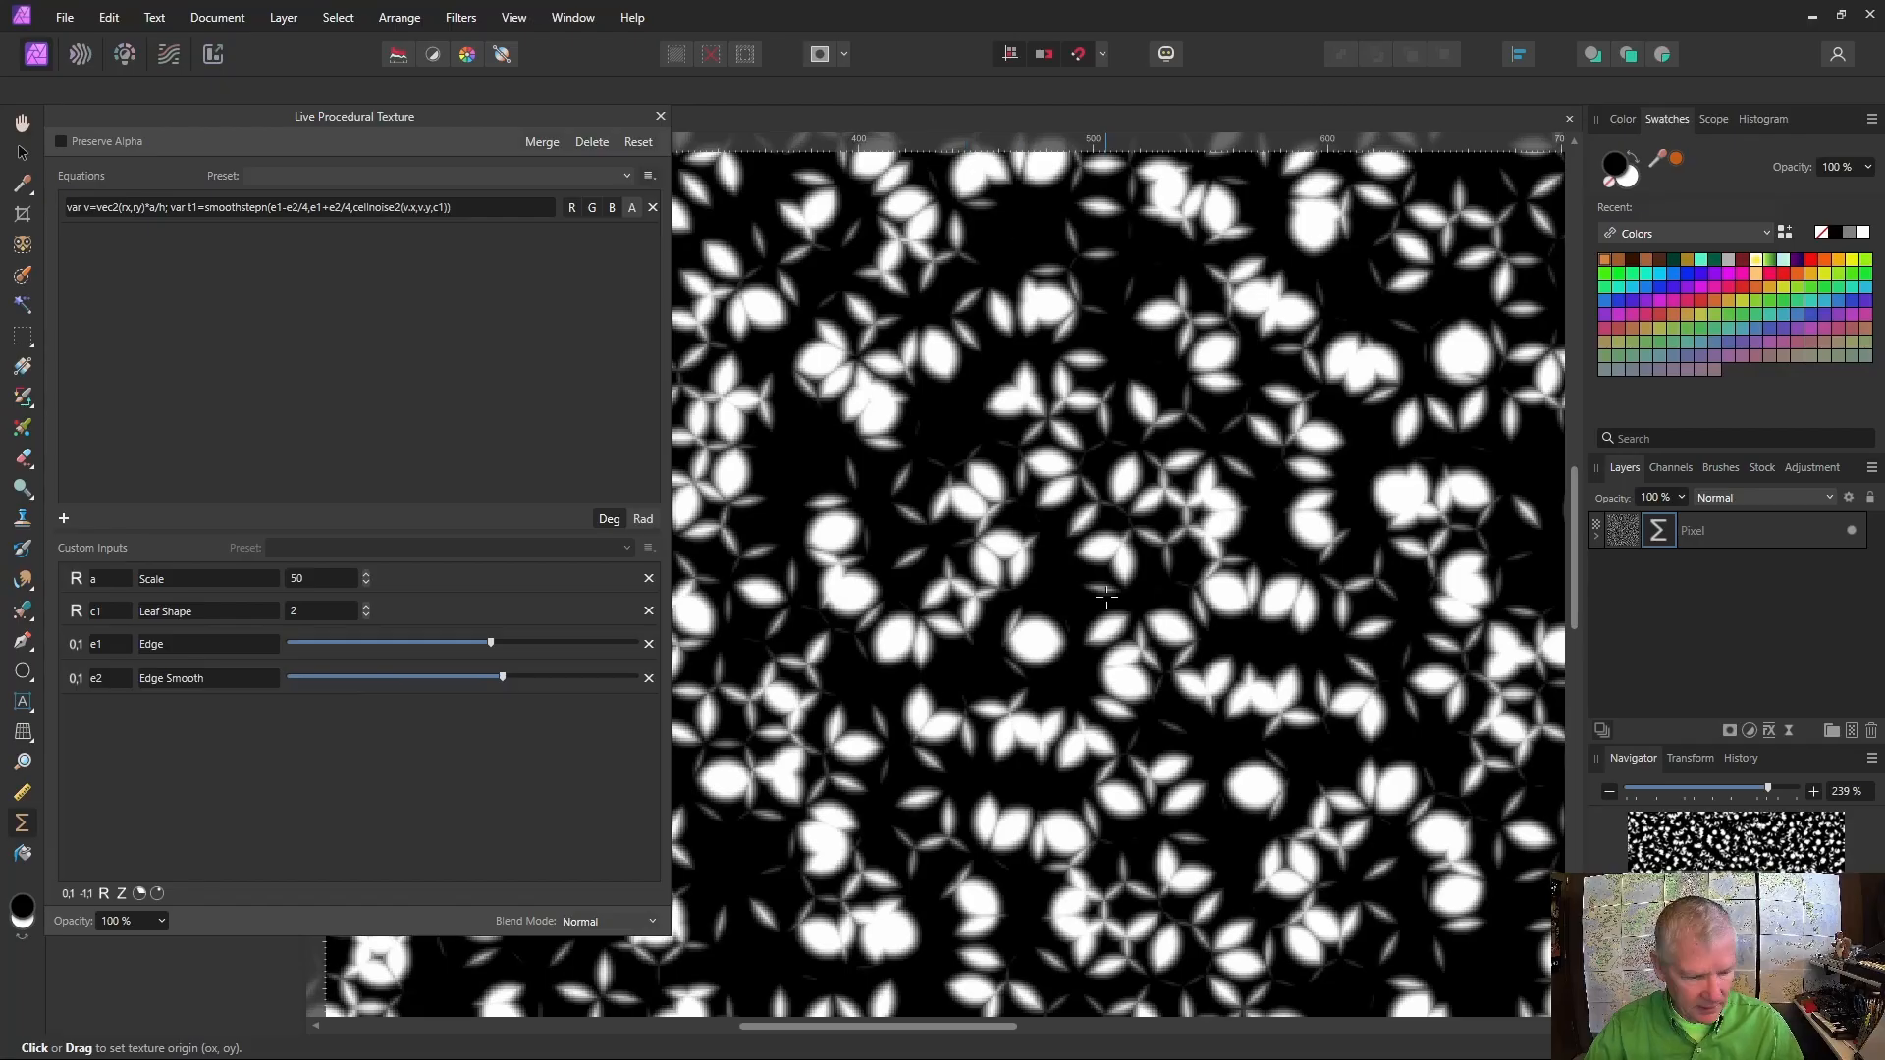
pyautogui.scroll(-5, 1106, 596)
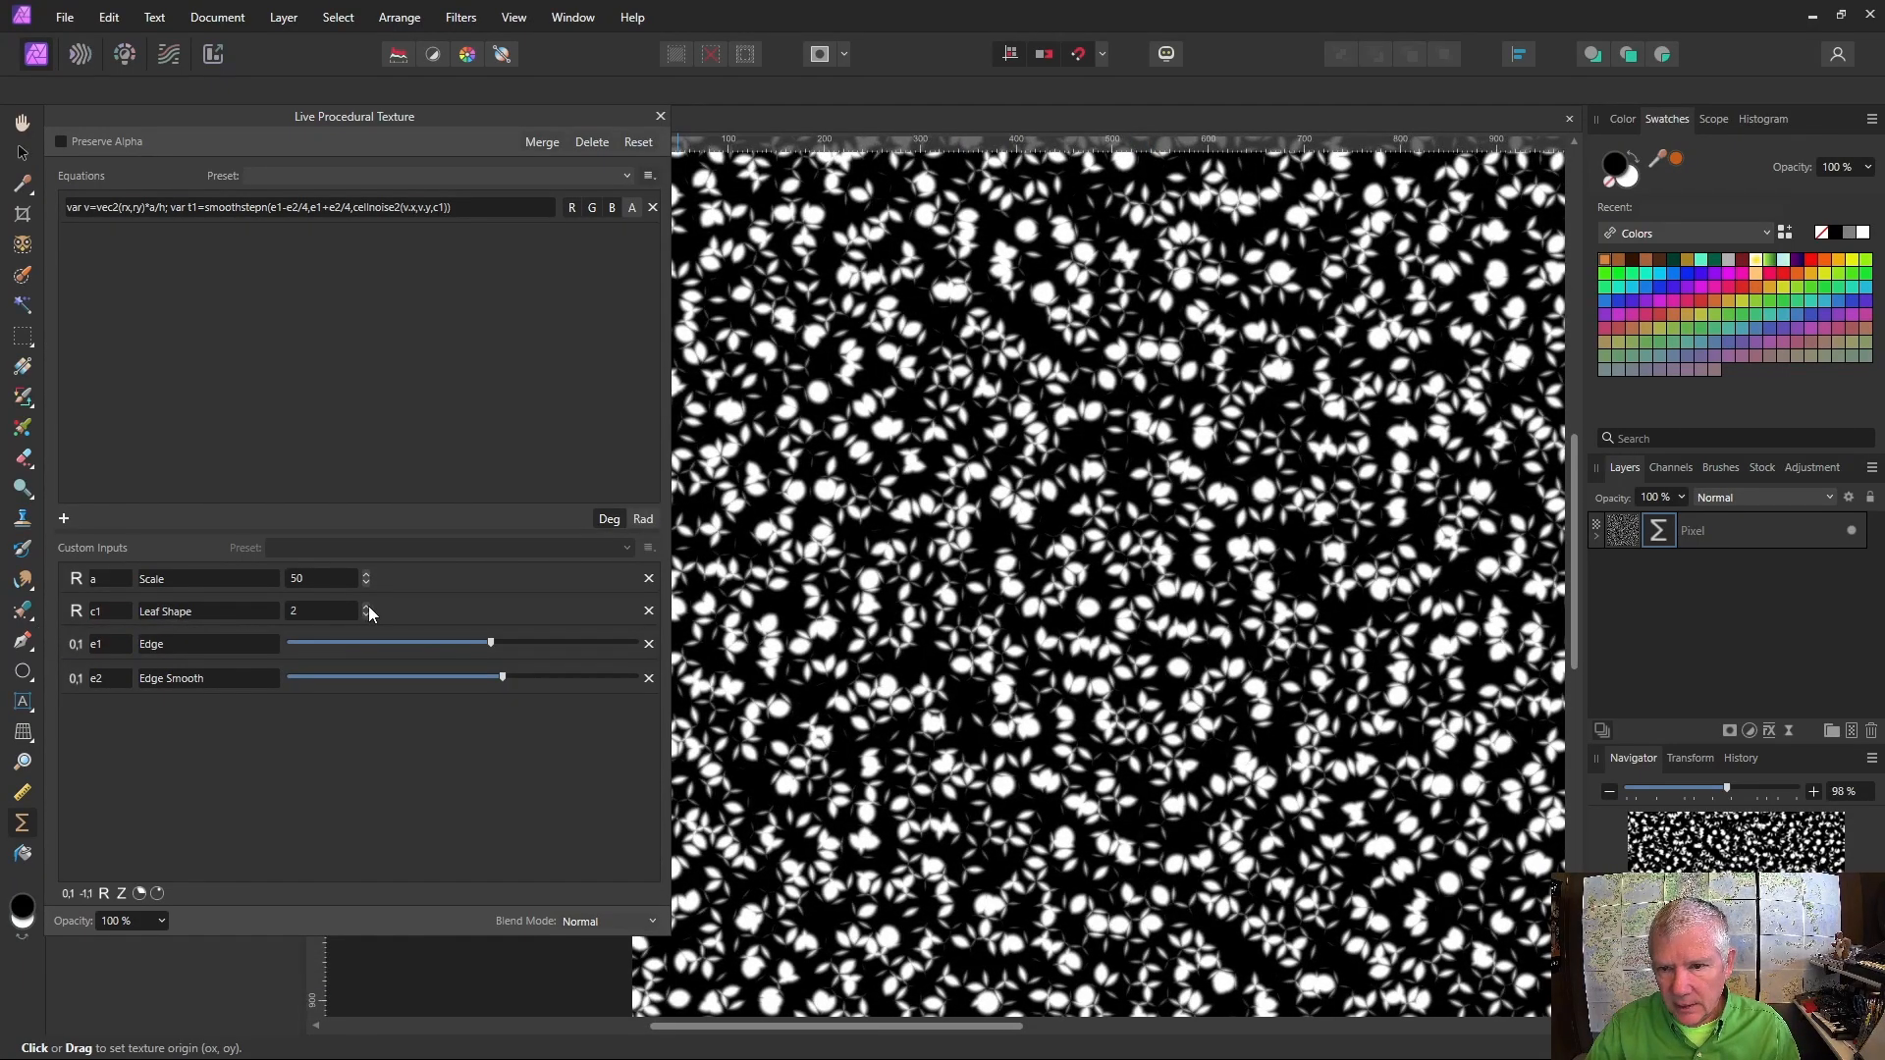
# Try raising Leaf Shape to 5, and return it to 2
pyautogui.click(366, 606)
pyautogui.click(366, 606)
pyautogui.click(366, 606)
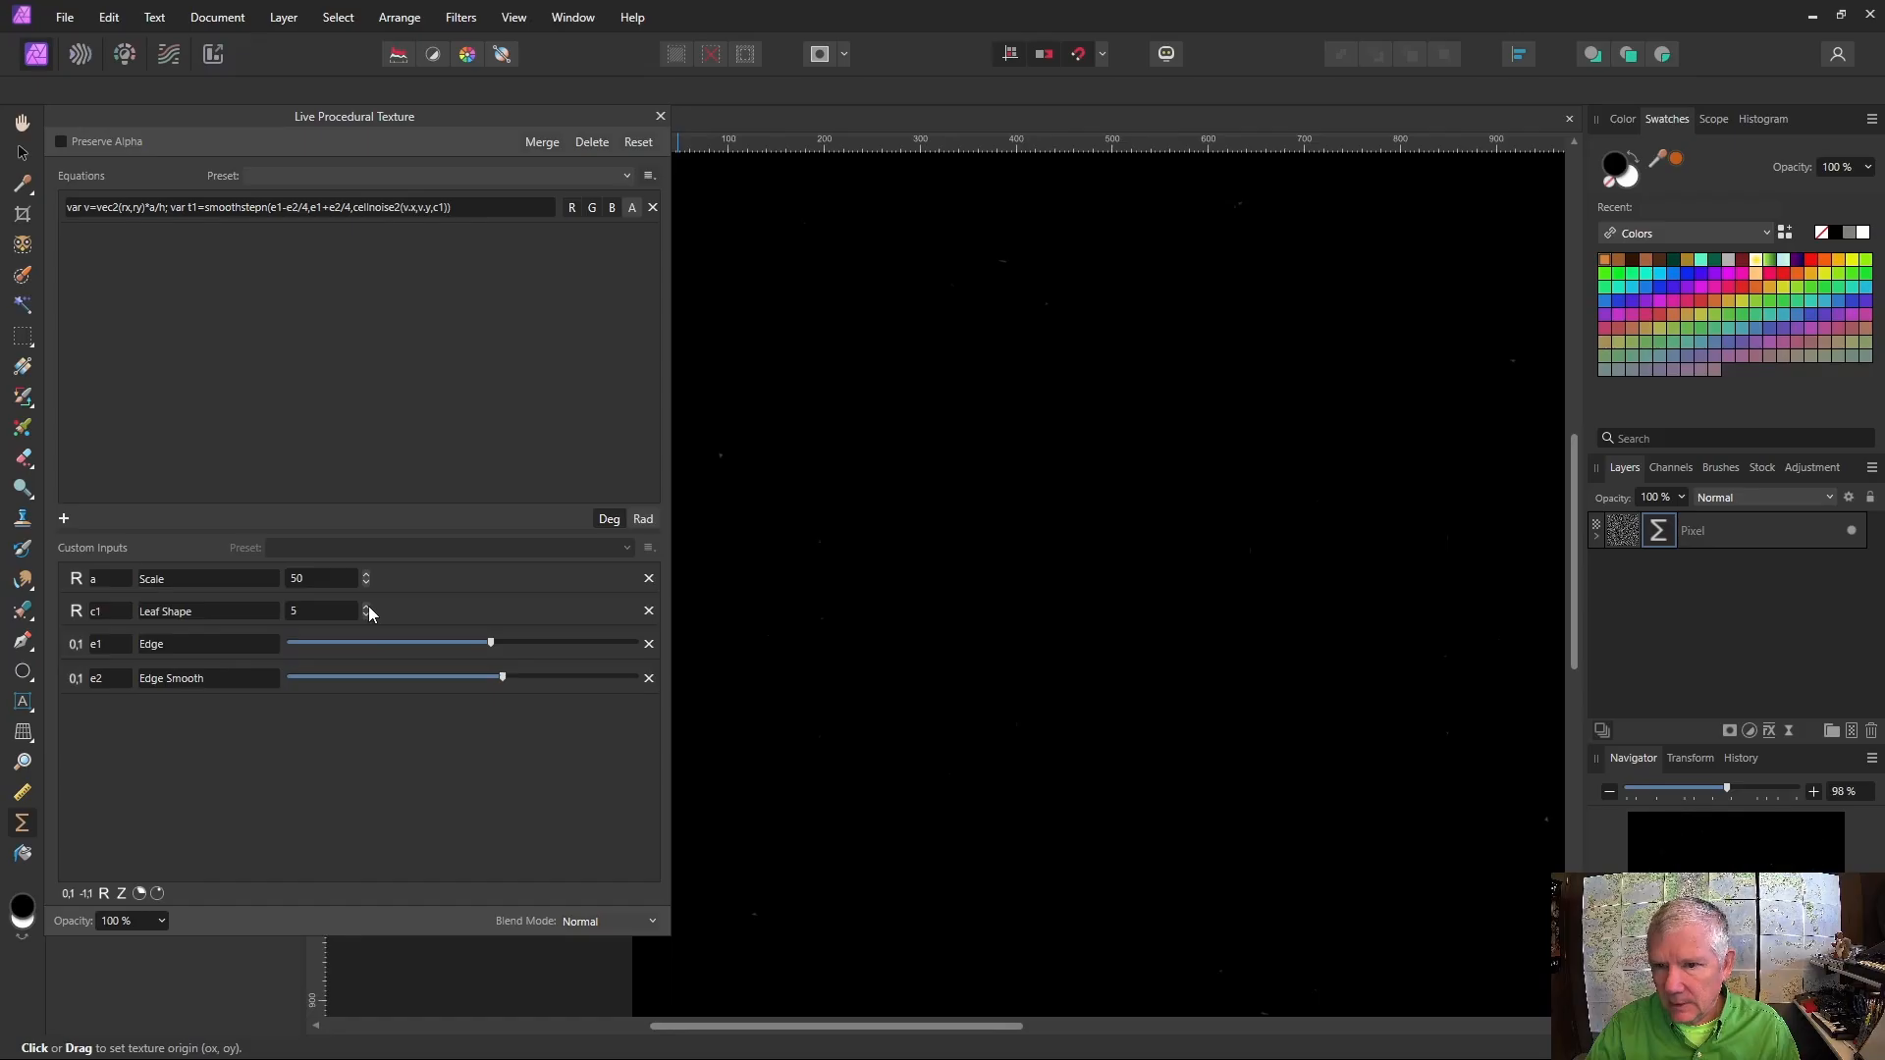
pyautogui.click(367, 616)
pyautogui.click(366, 615)
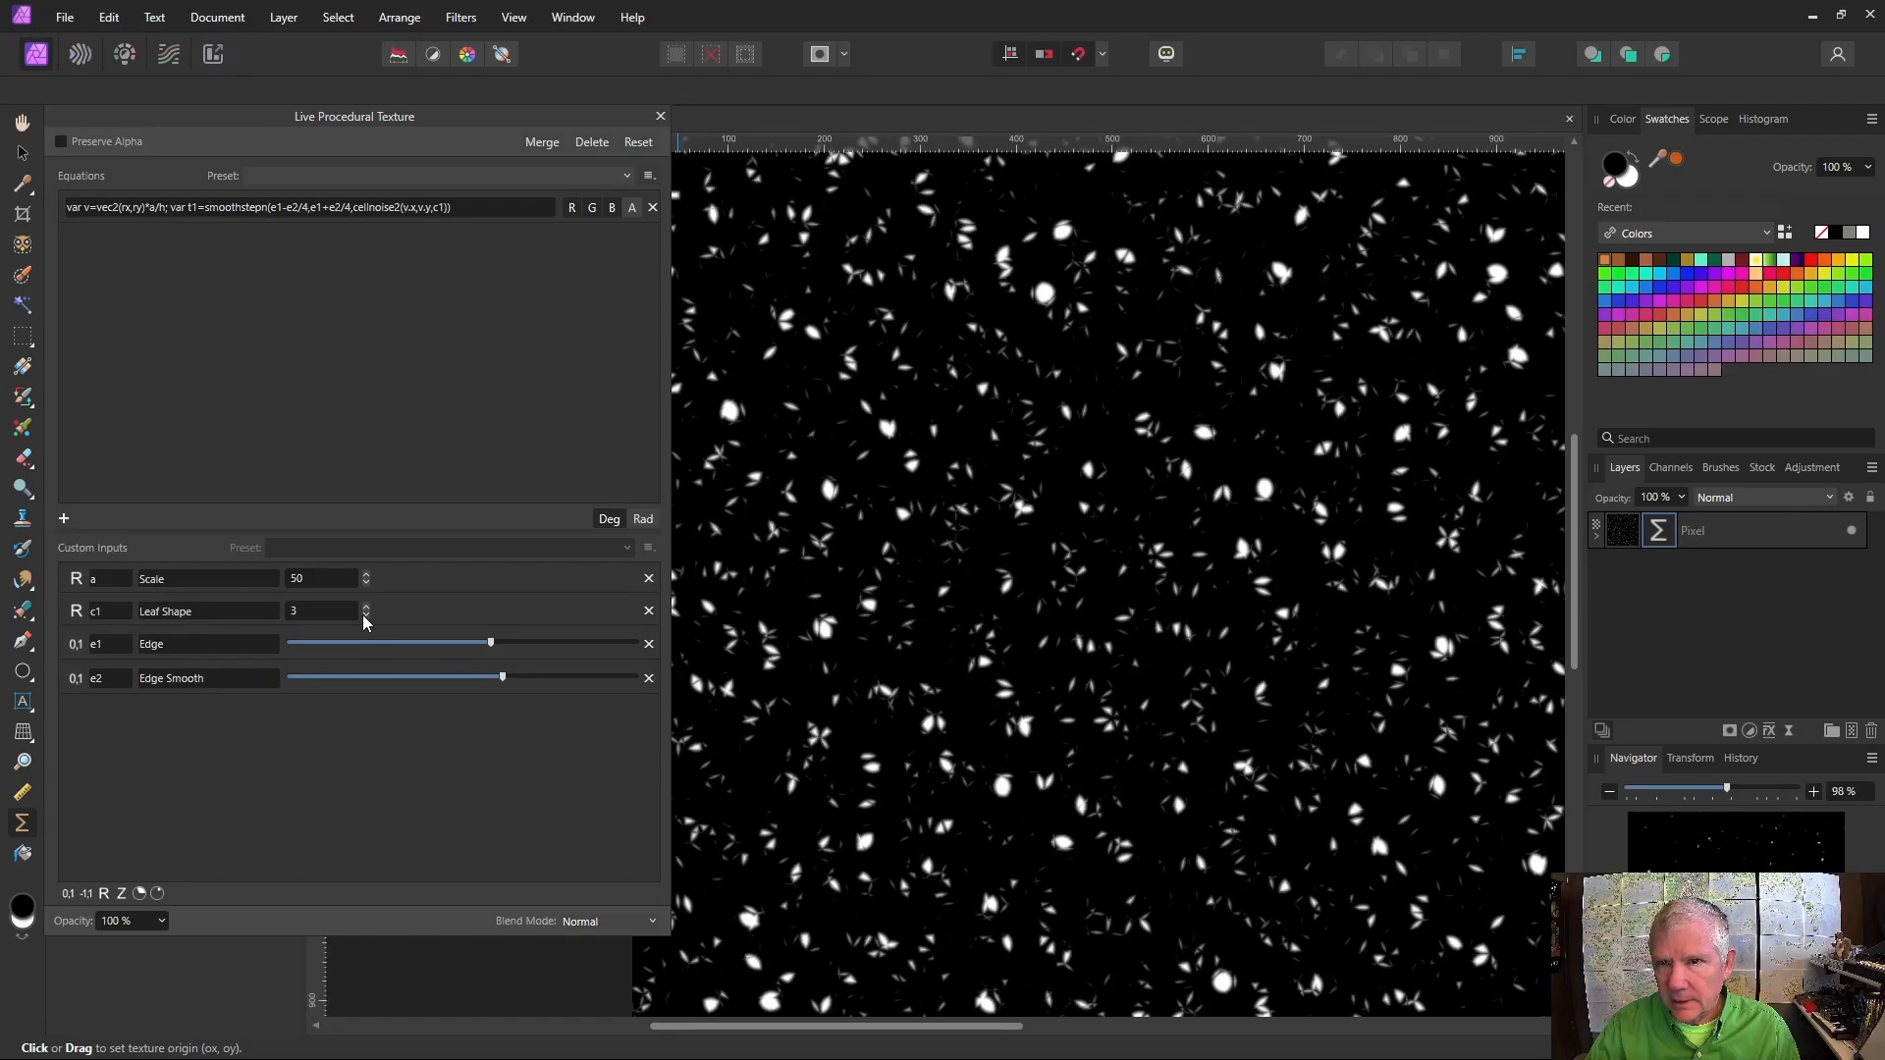
pyautogui.click(366, 615)
# Divide the cell noise inside smoothstepn by c1 so that the term reads cellnoise2(v.x,v.y,c1)/c1
pyautogui.tripleClick(450, 206)
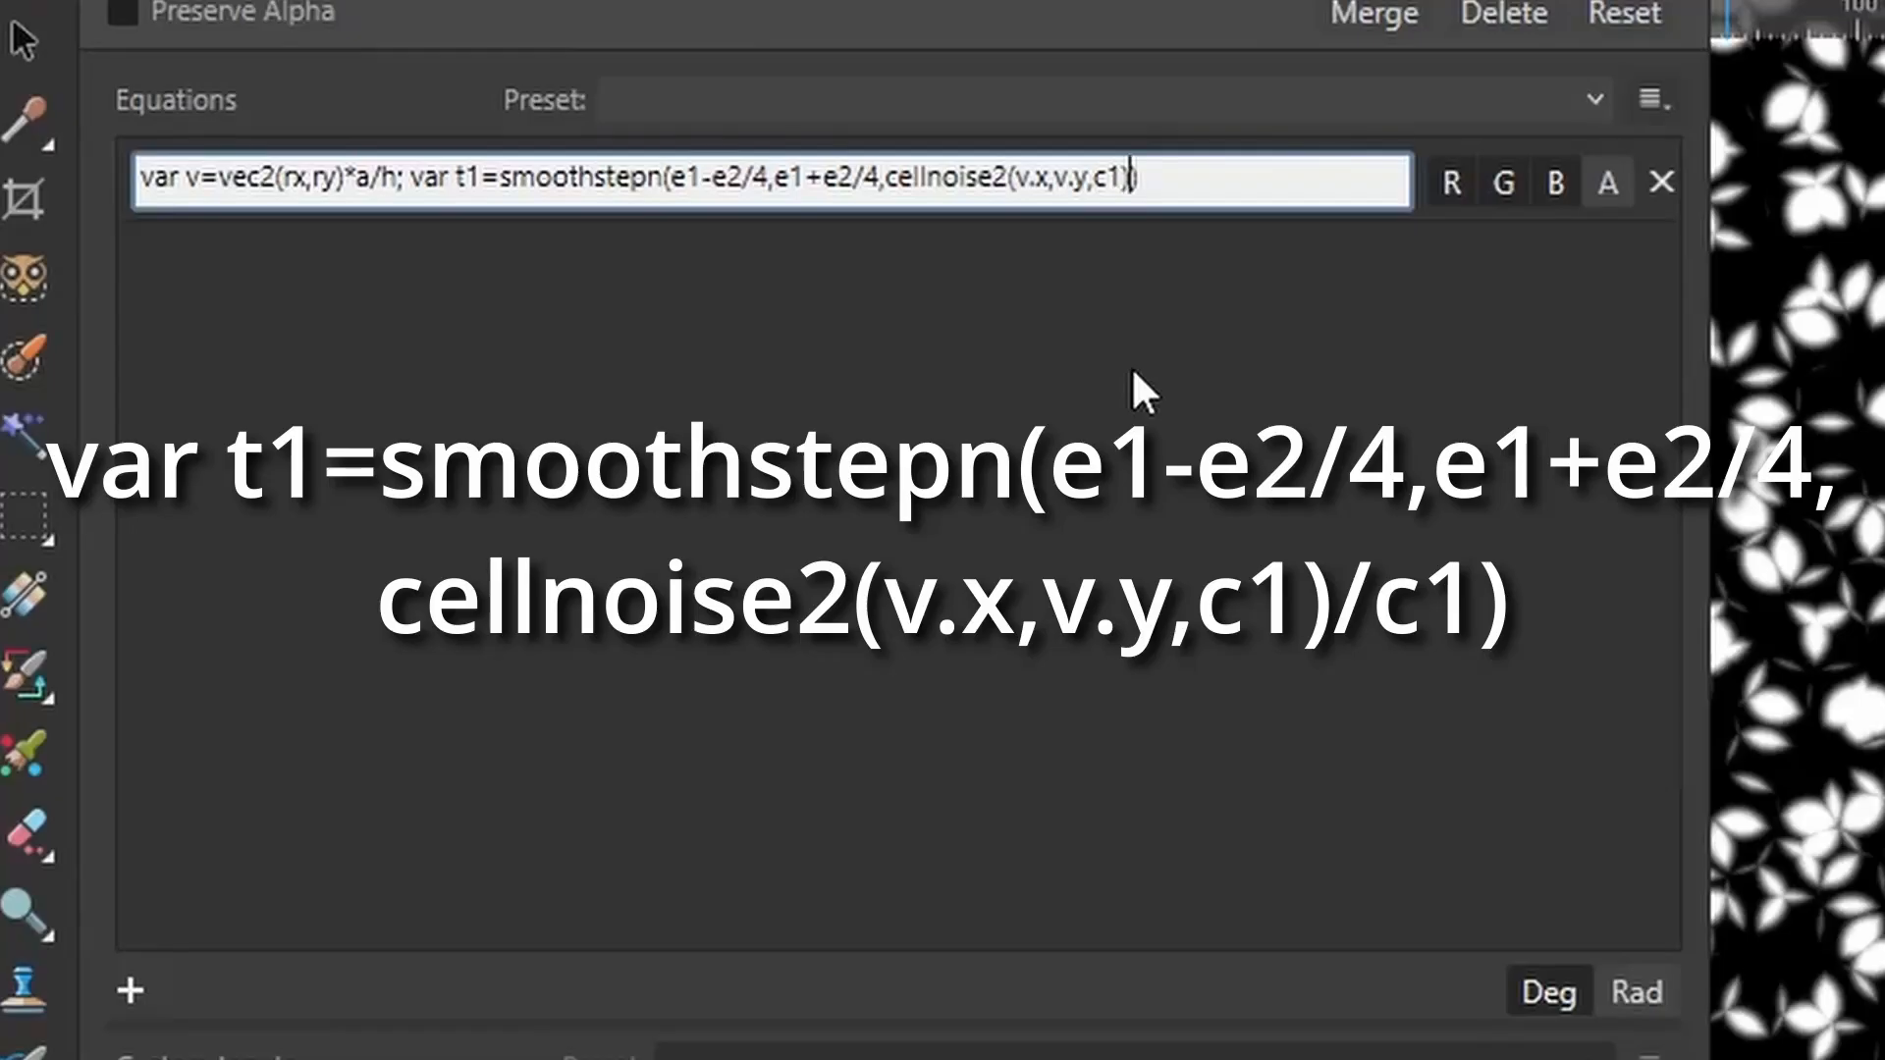
pyautogui.write('/c1')
pyautogui.press('Return')
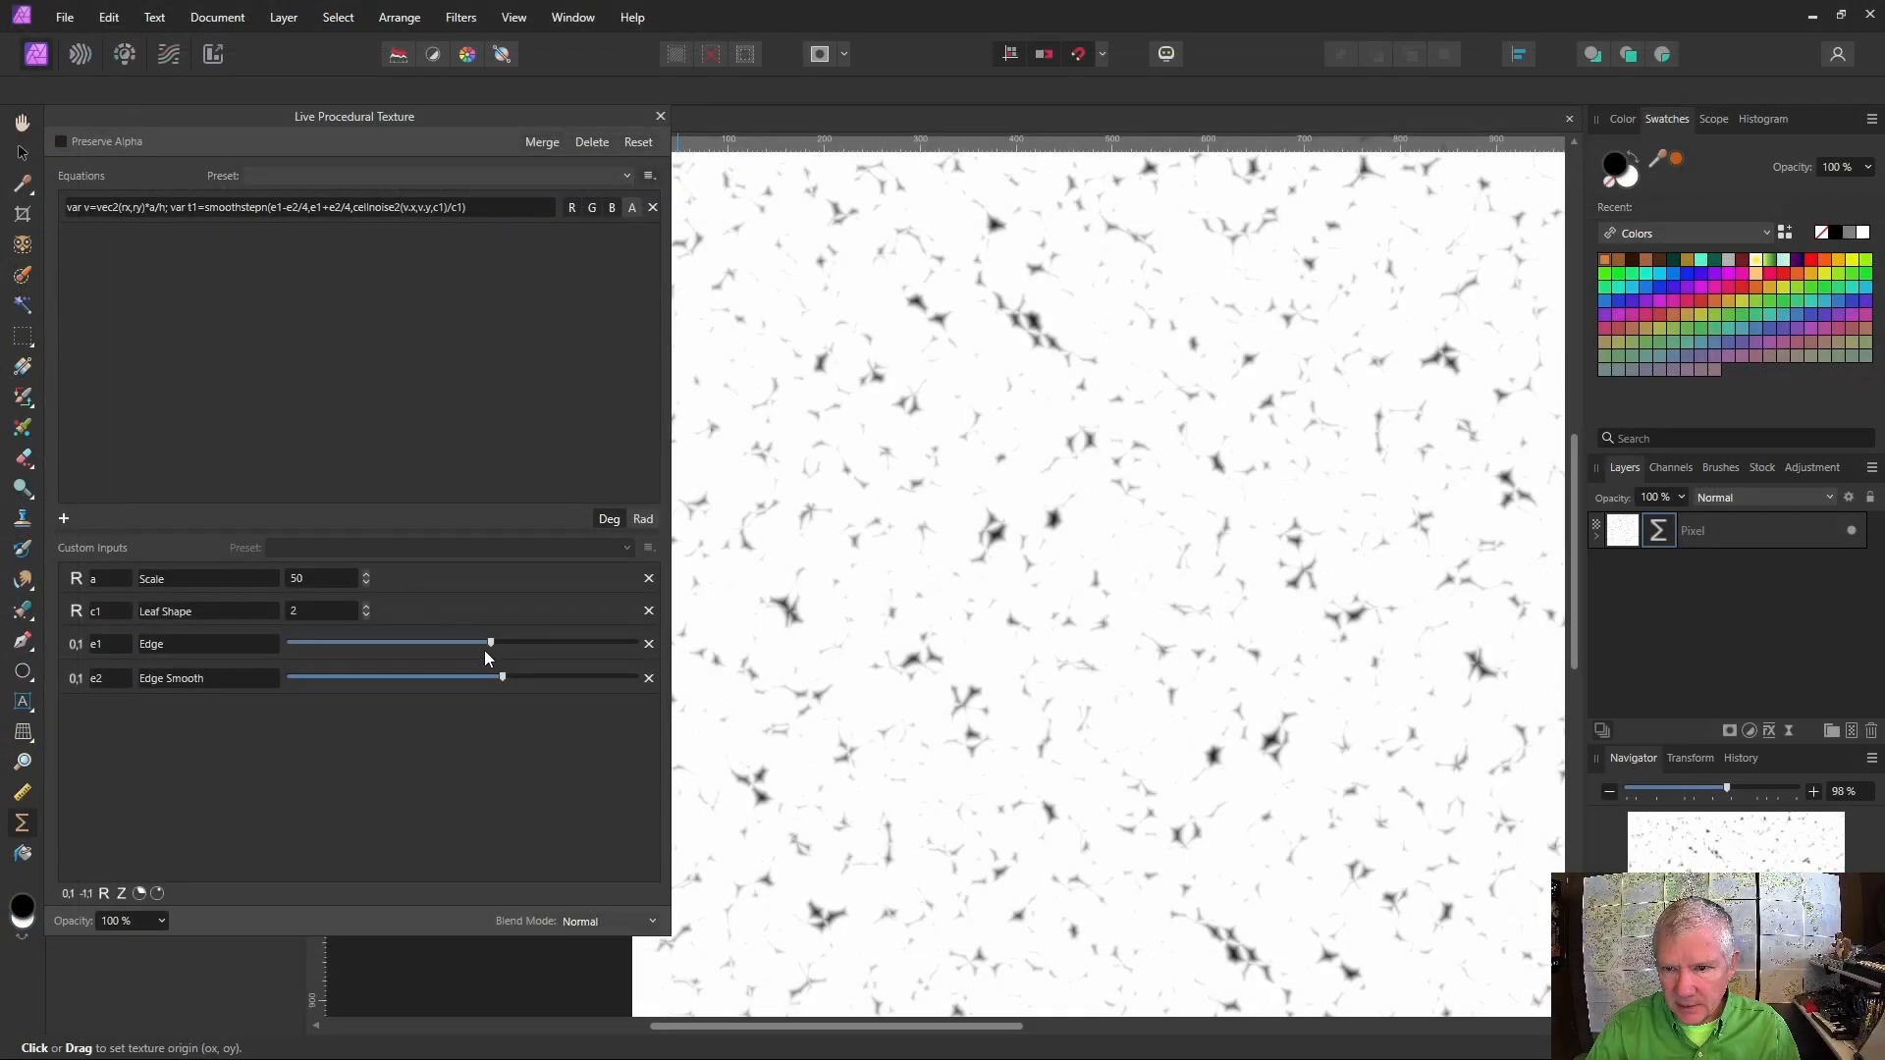
# Lower Edge to about a quarter of its range and raise Leaf Shape to 6
pyautogui.moveTo(485, 650); pyautogui.dragTo(382, 648)
pyautogui.click(365, 607)
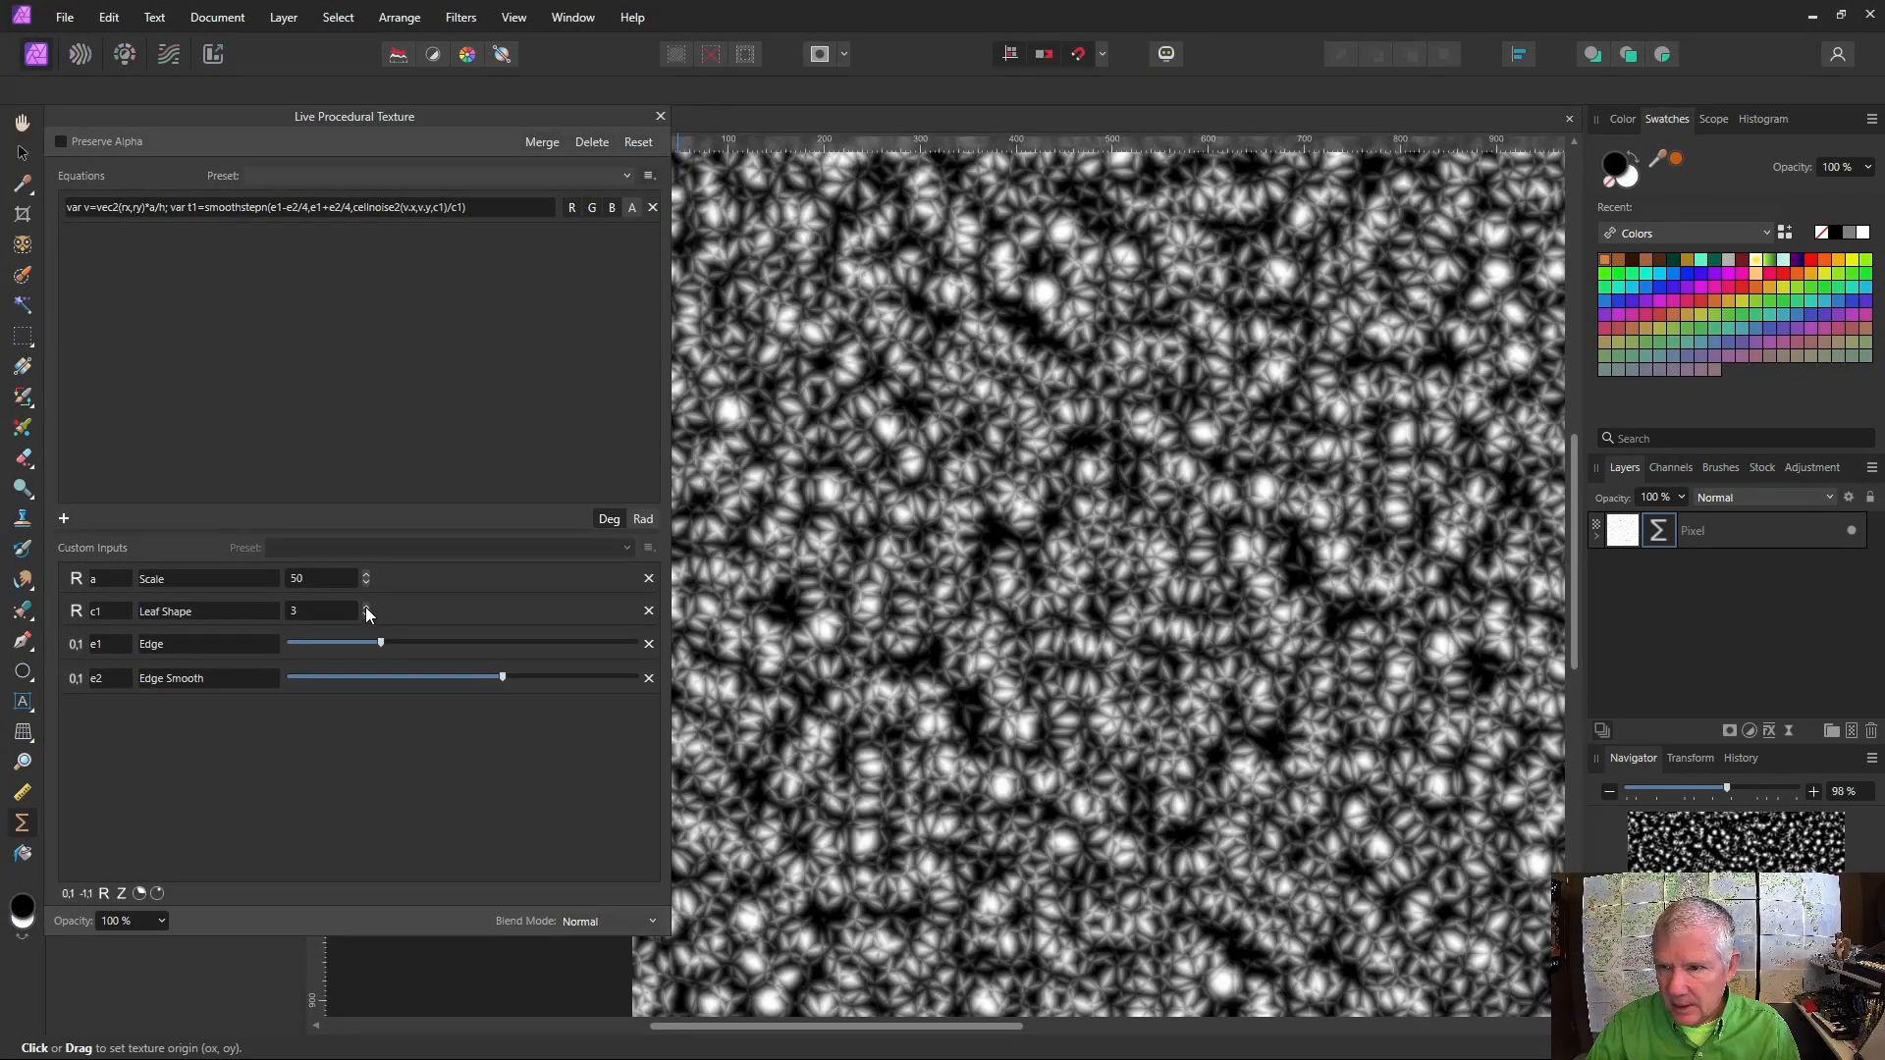
pyautogui.click(365, 607)
pyautogui.click(365, 607)
pyautogui.click(365, 606)
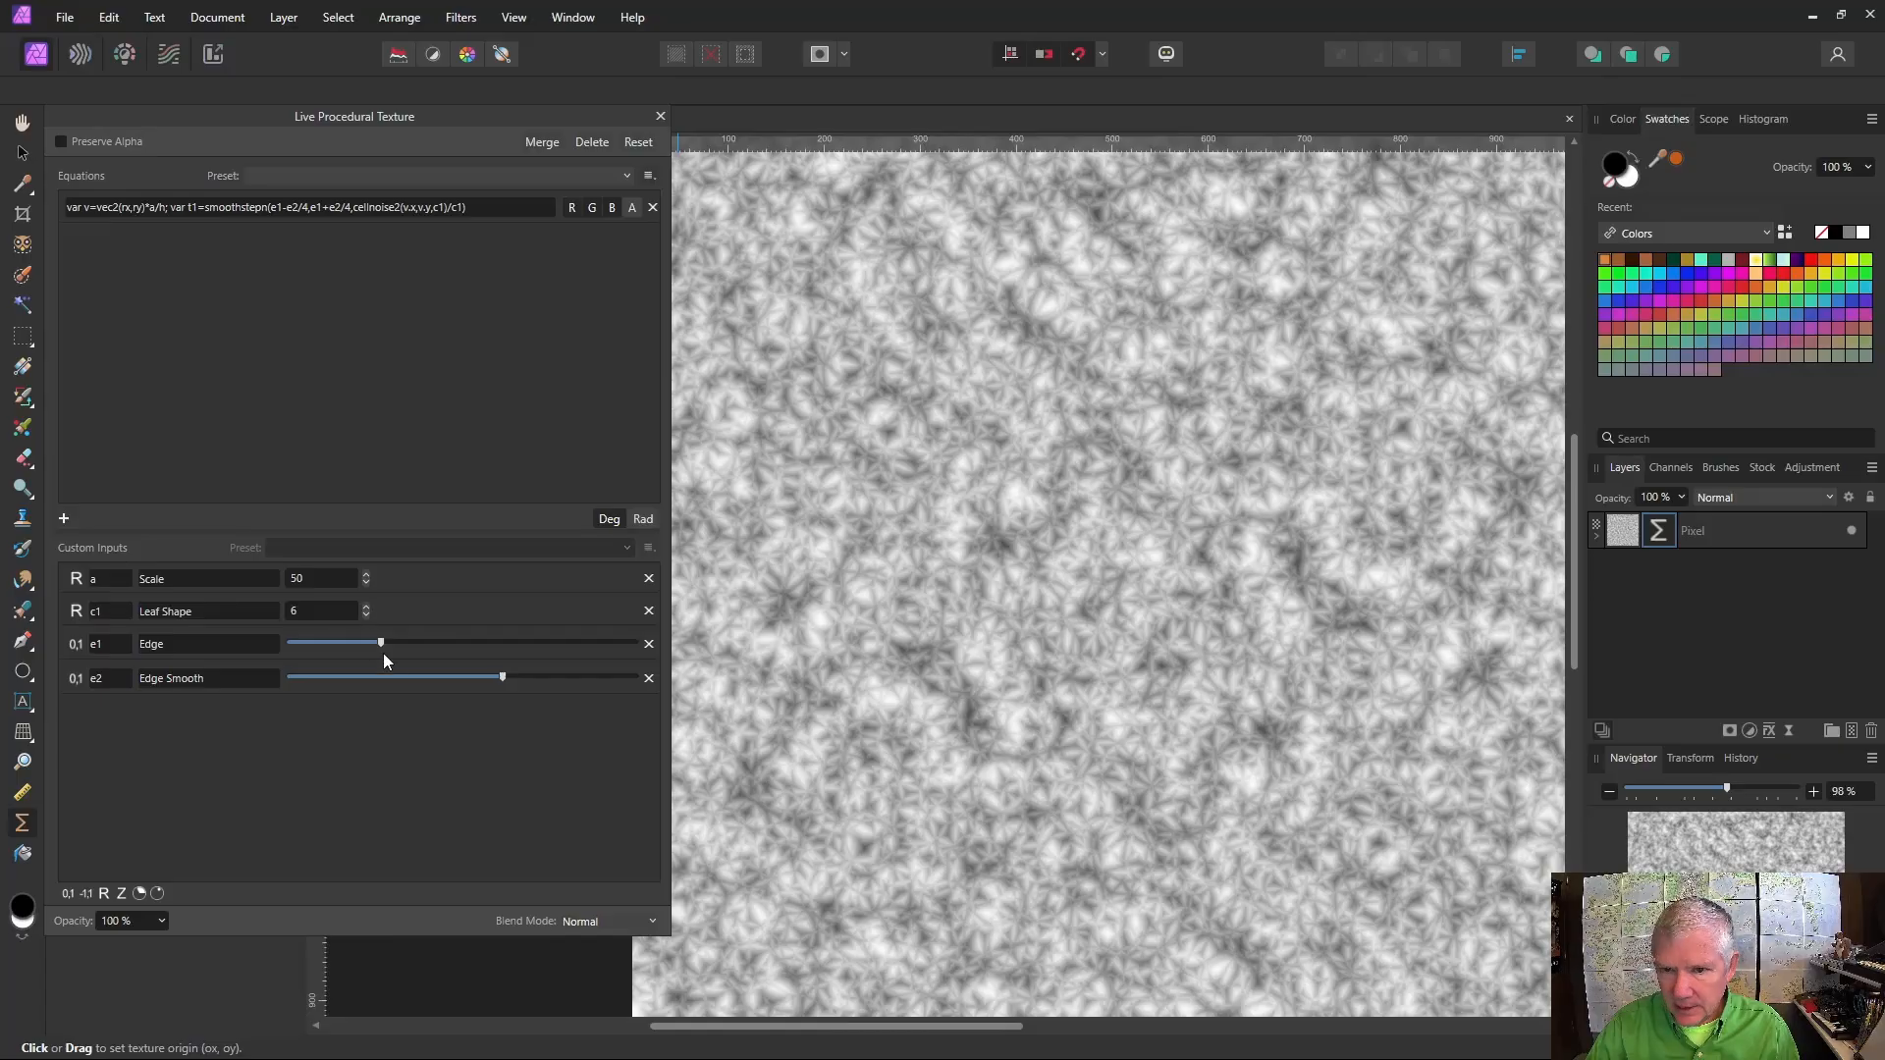
# Reduce Edge and Edge Smooth to about a fifth of their range and raise Leaf Shape to 9
pyautogui.moveTo(379, 645)
pyautogui.mouseDown()
pyautogui.moveTo(337, 643)
pyautogui.moveTo(353, 643)
pyautogui.mouseUp()
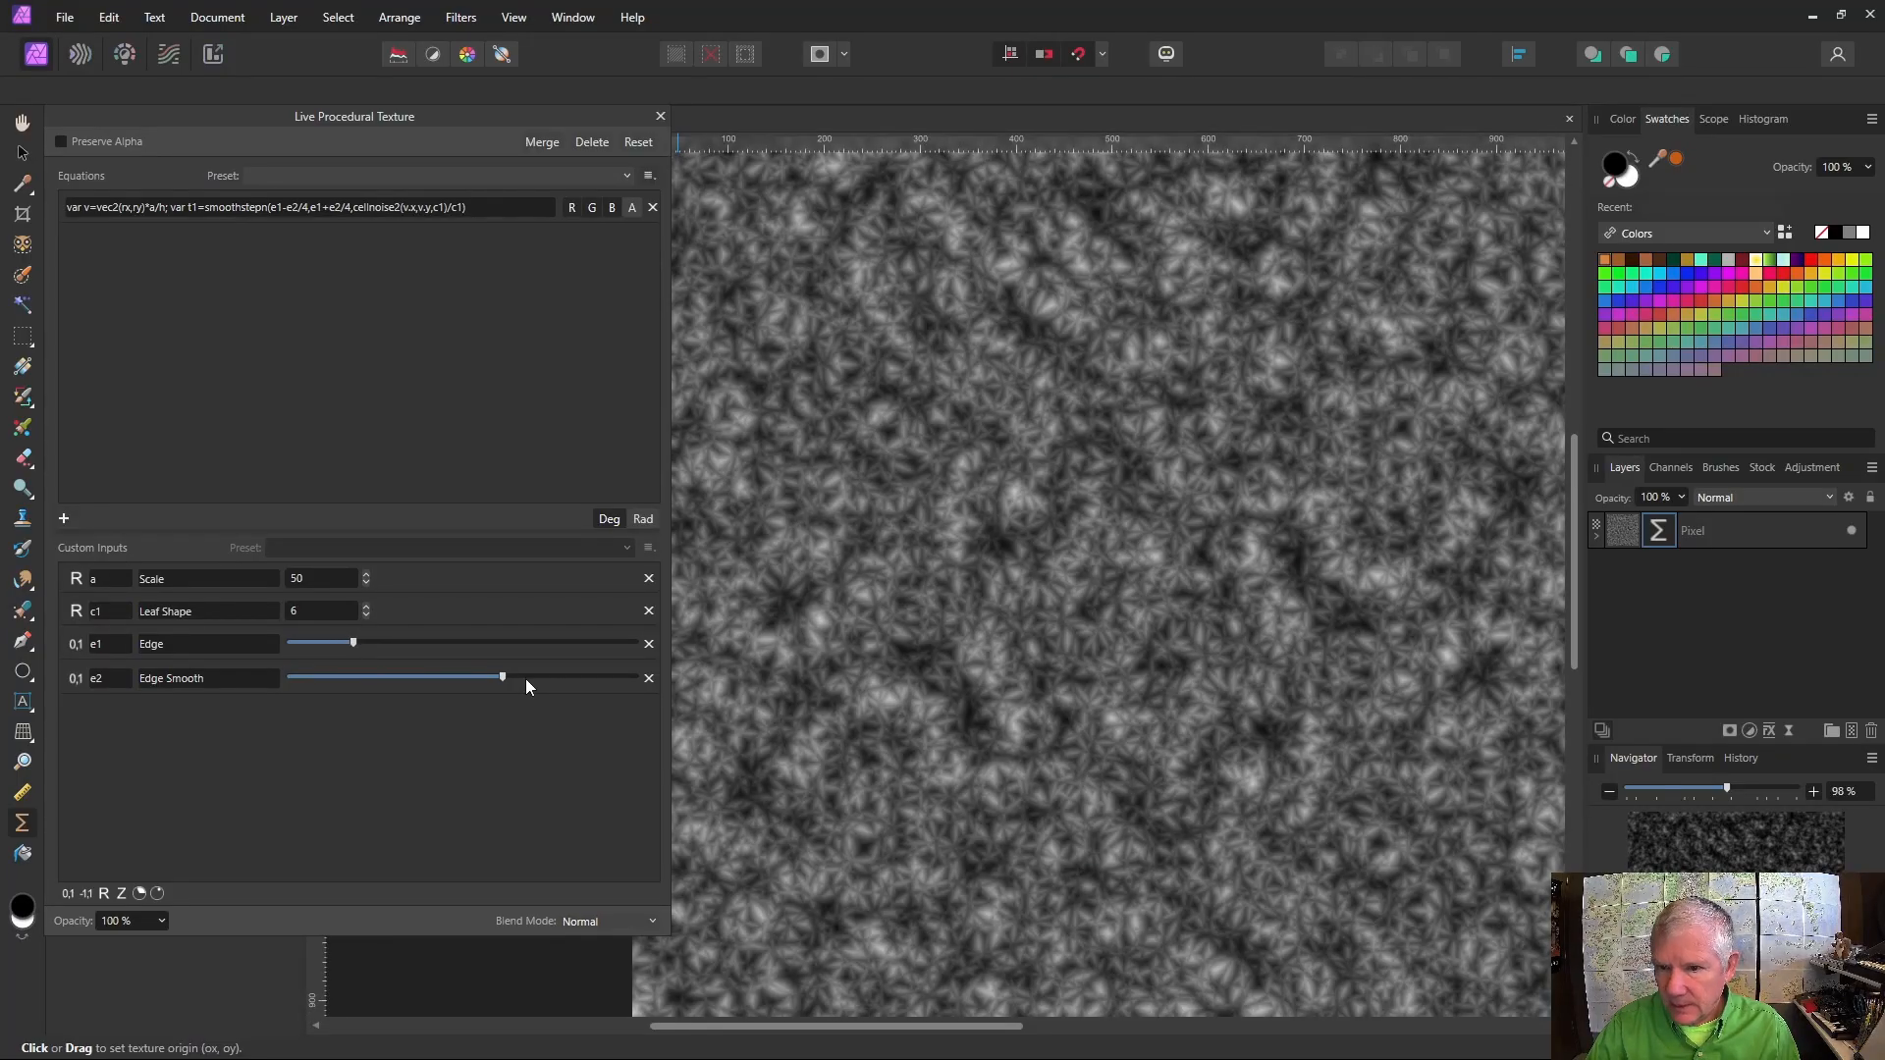
pyautogui.moveTo(499, 678); pyautogui.dragTo(354, 643)
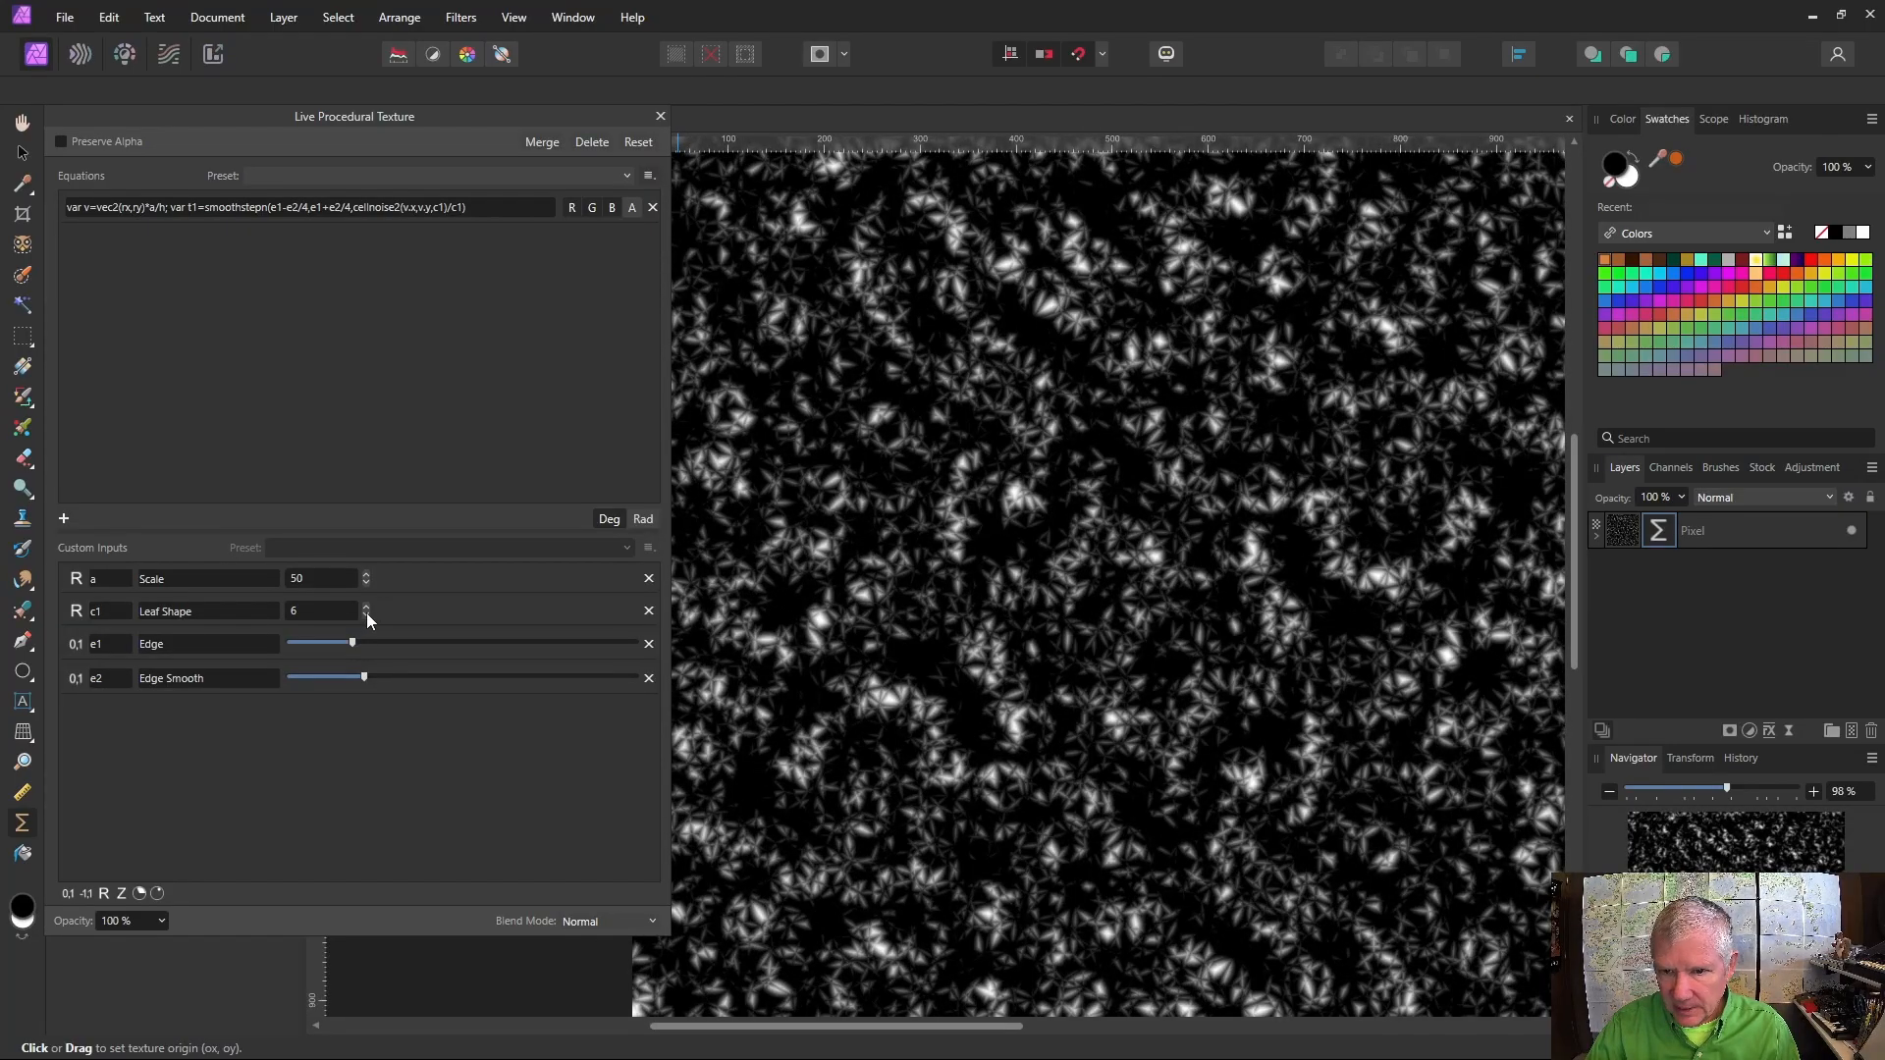
pyautogui.click(366, 606)
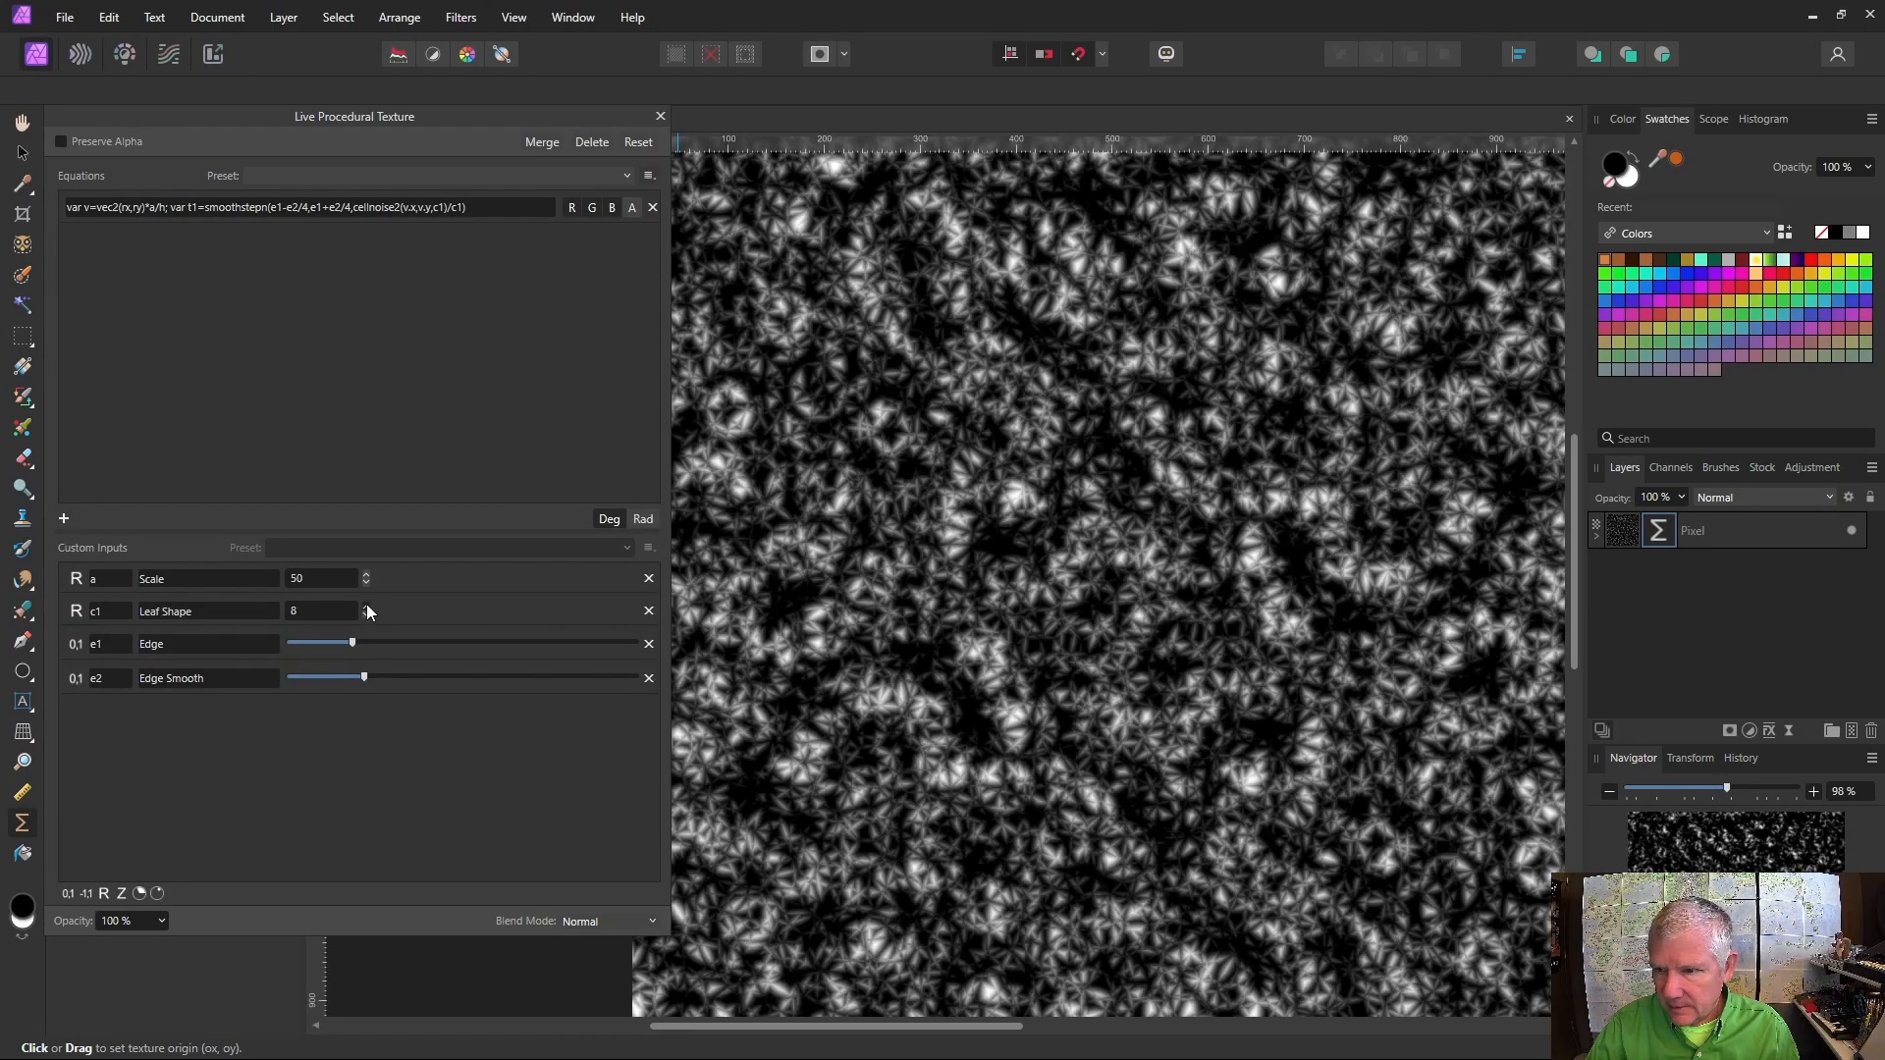
pyautogui.click(366, 606)
pyautogui.click(366, 606)
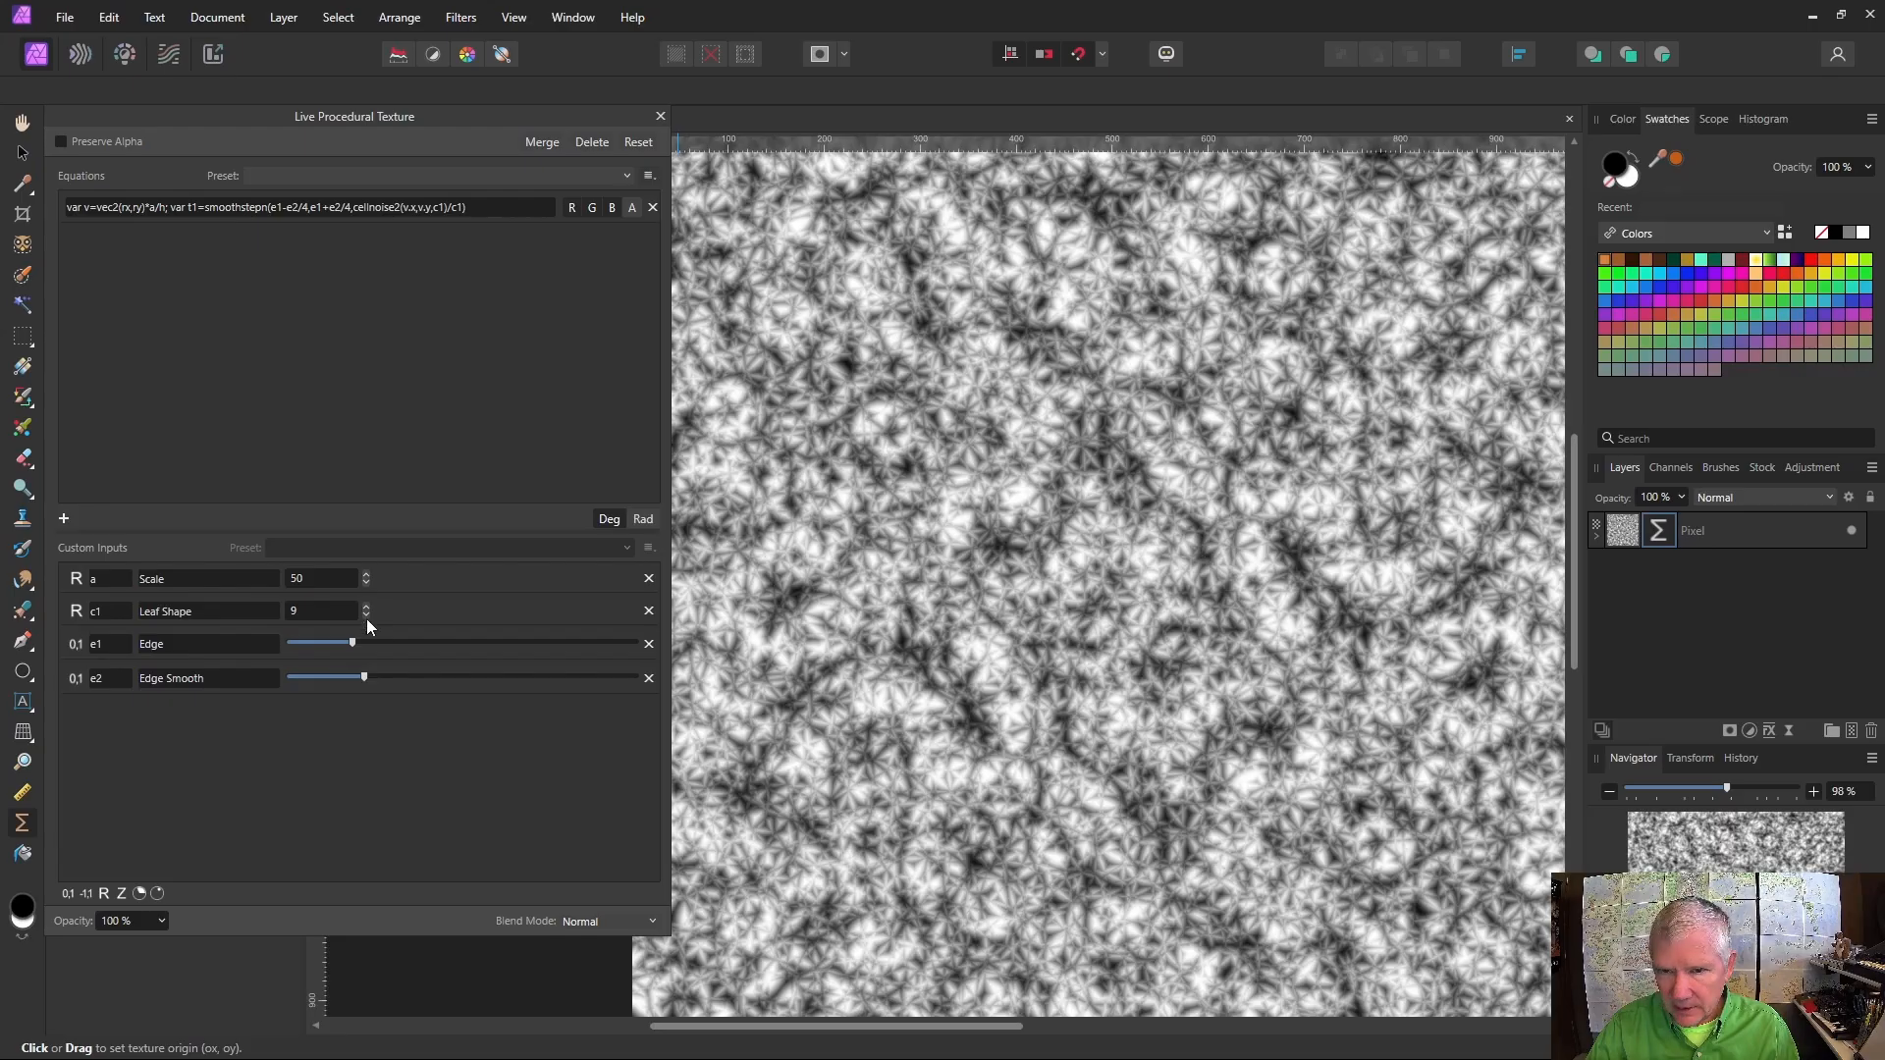
# Set Leaf Shape to 2 and raise Edge to about 35% of its range
pyautogui.click(366, 616)
pyautogui.click(366, 617)
pyautogui.click(366, 616)
pyautogui.click(366, 617)
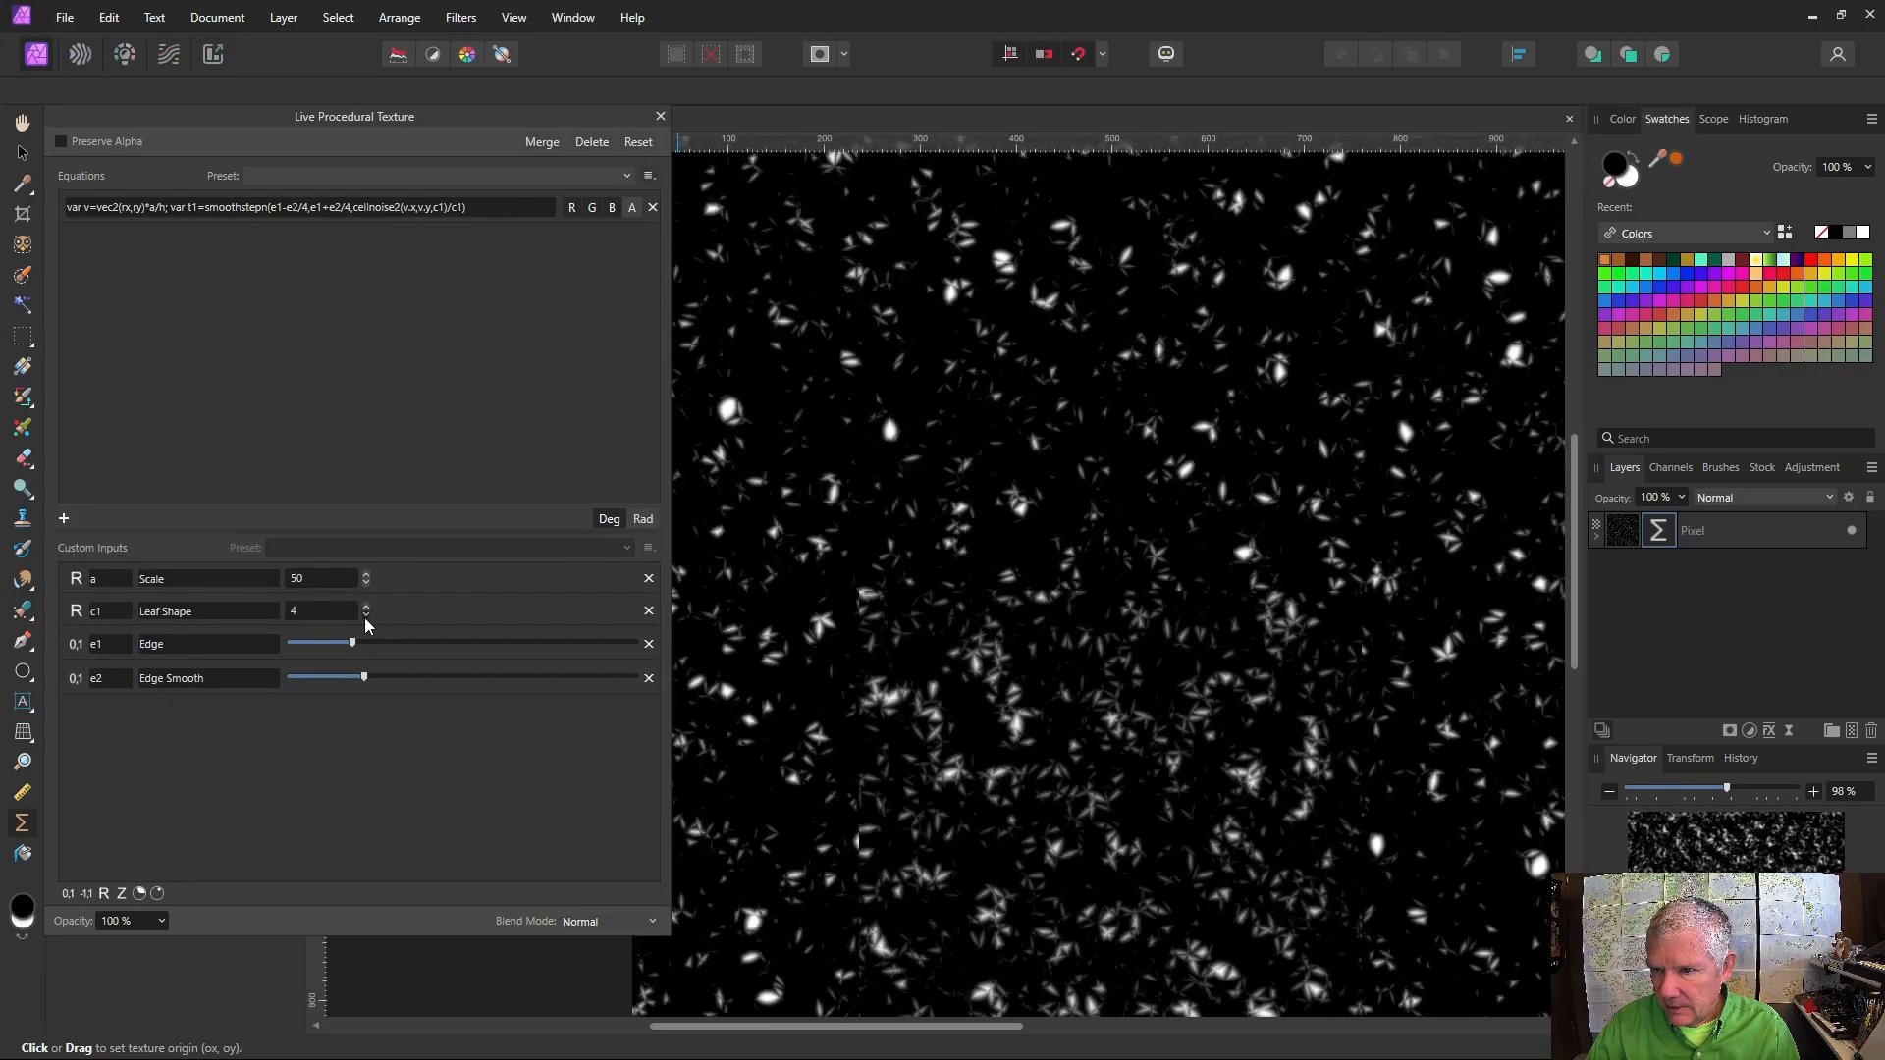
pyautogui.click(367, 617)
pyautogui.click(366, 617)
pyautogui.click(366, 617)
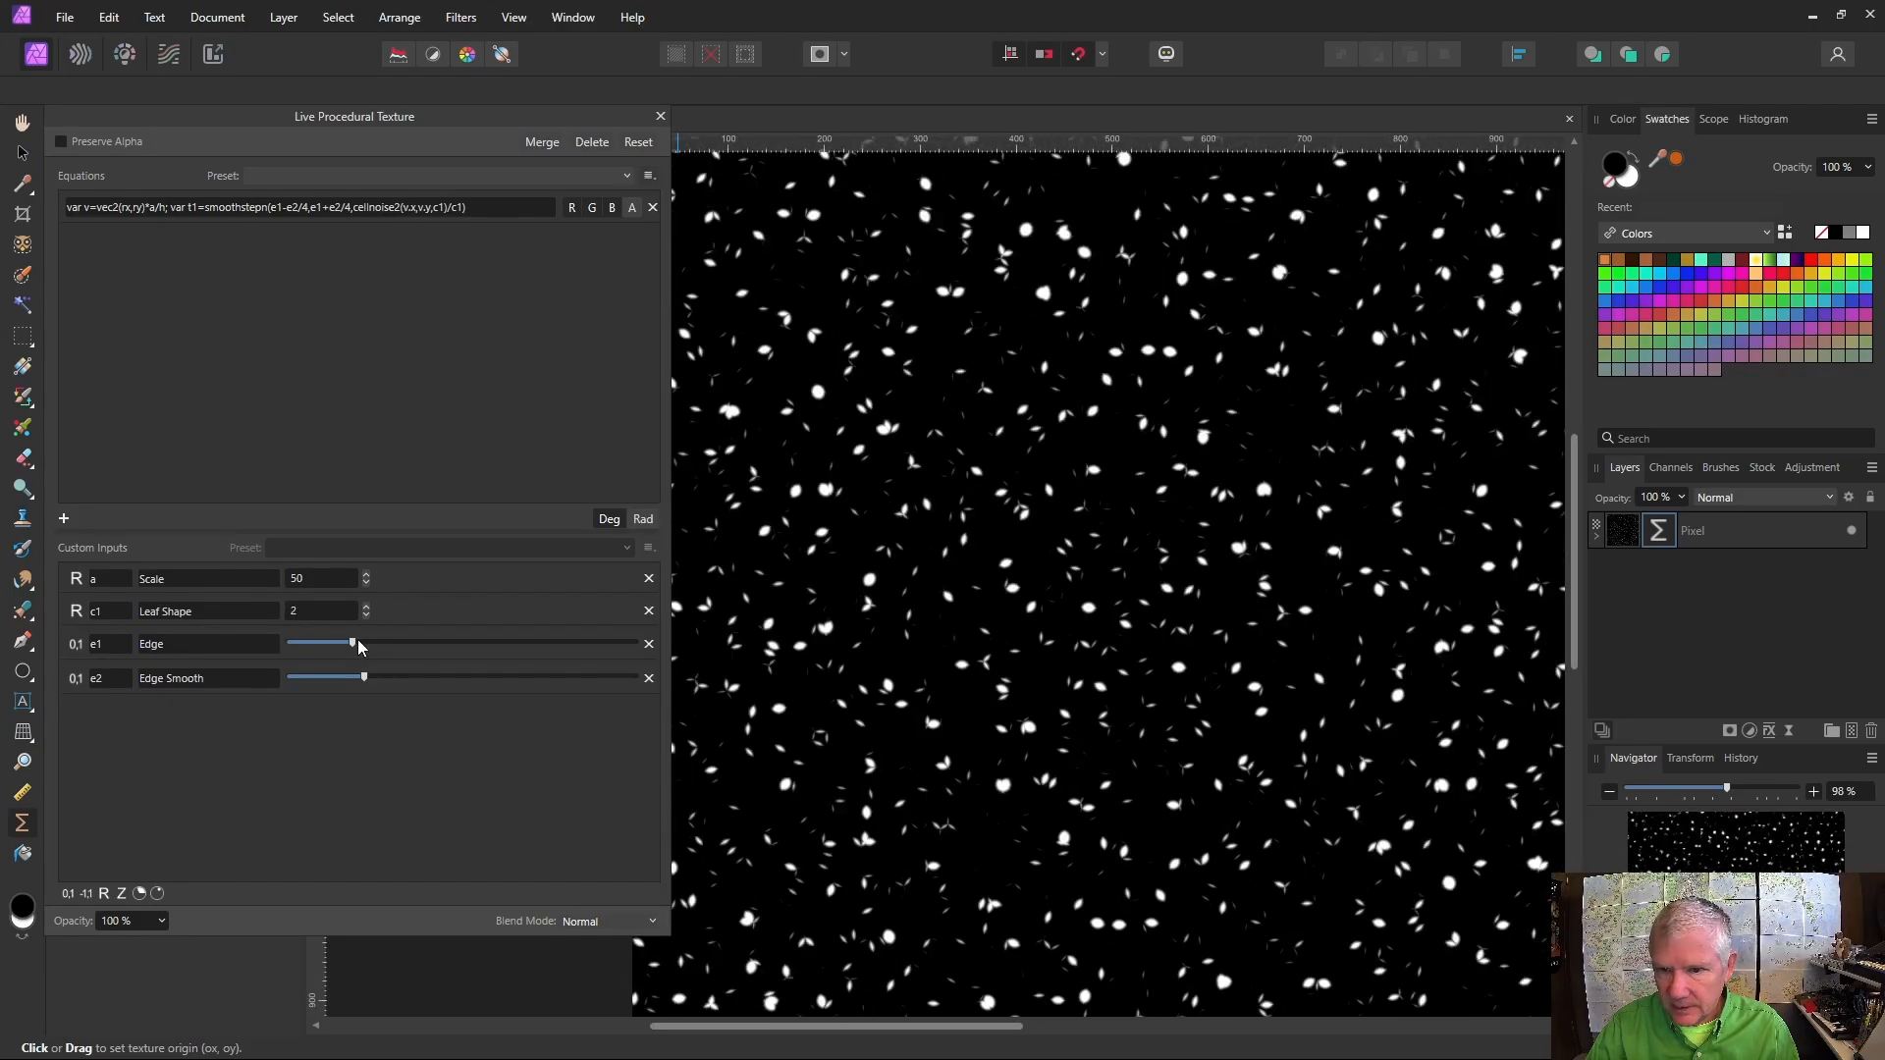
pyautogui.moveTo(352, 643); pyautogui.dragTo(409, 643)
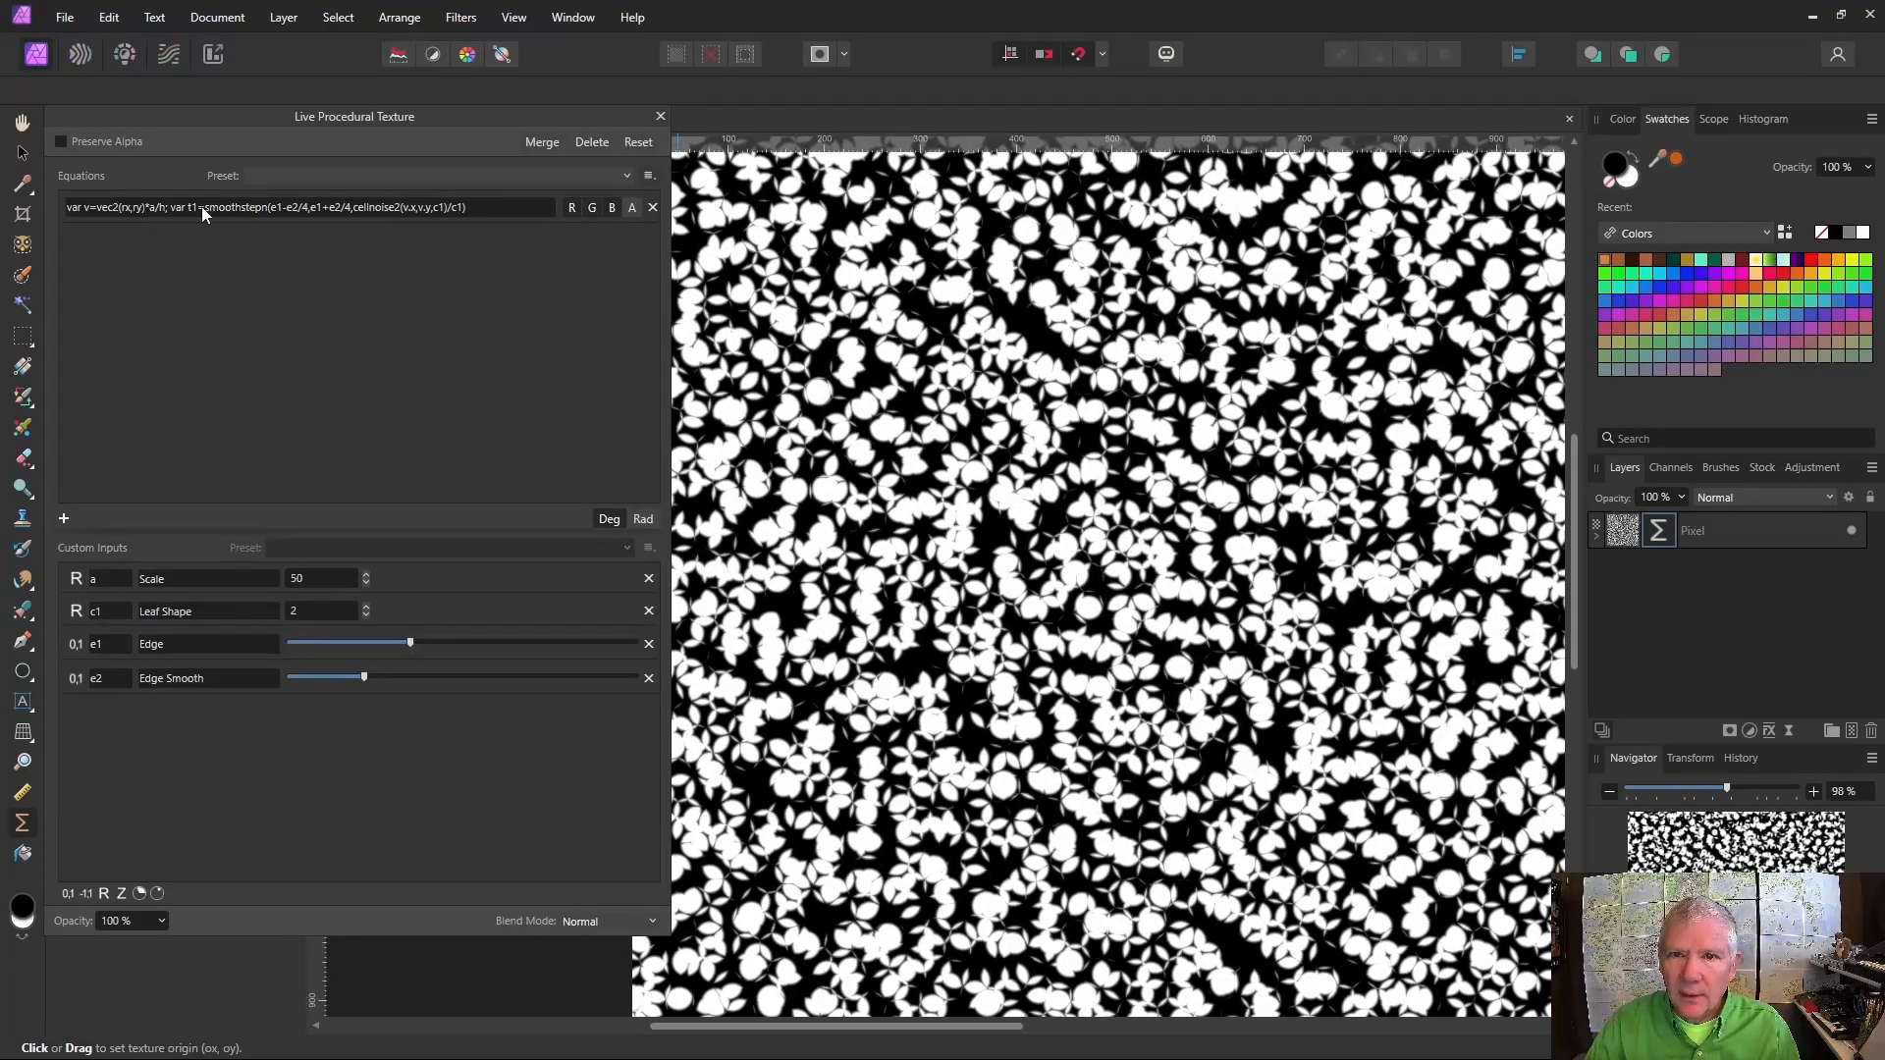
# Multiply the smoothstepn term of t1 by a colour vector by inserting vec3(r1,g1,b1)* in front of it
pyautogui.click(202, 209)
pyautogui.click(206, 214)
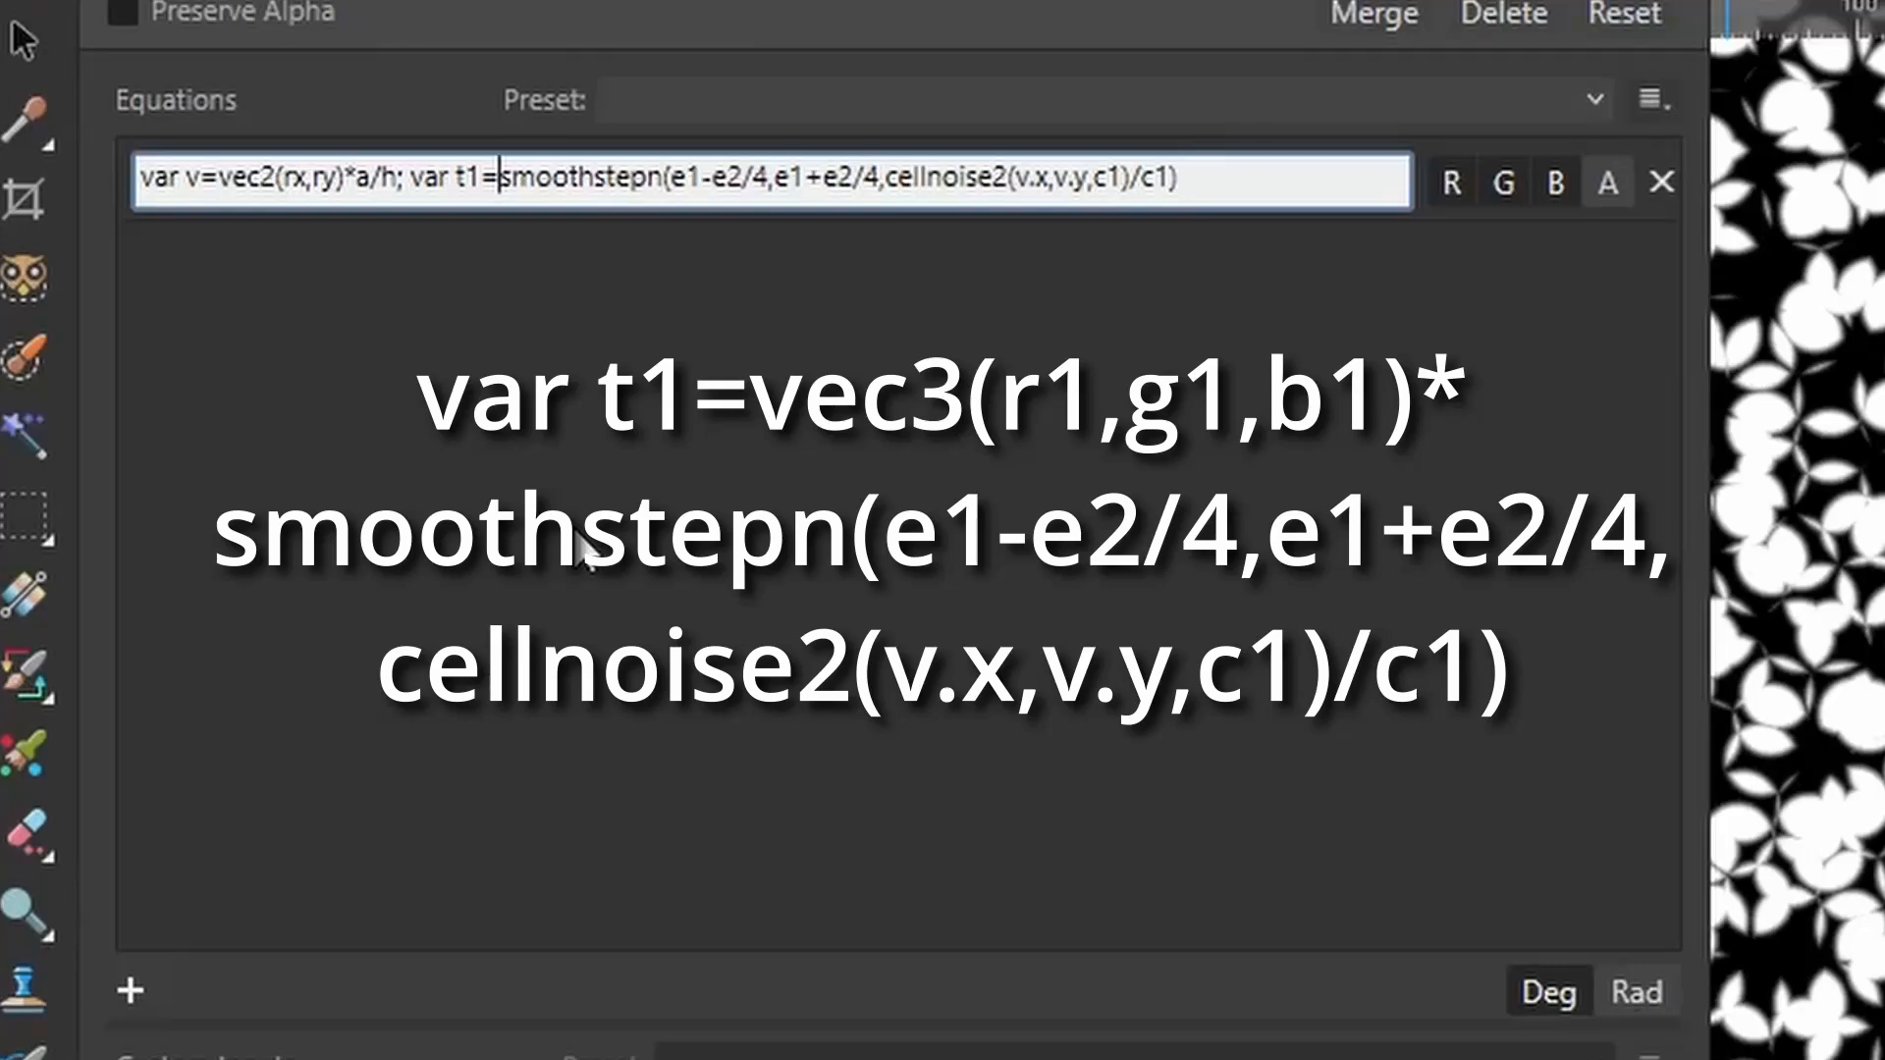
pyautogui.write('vec3(')
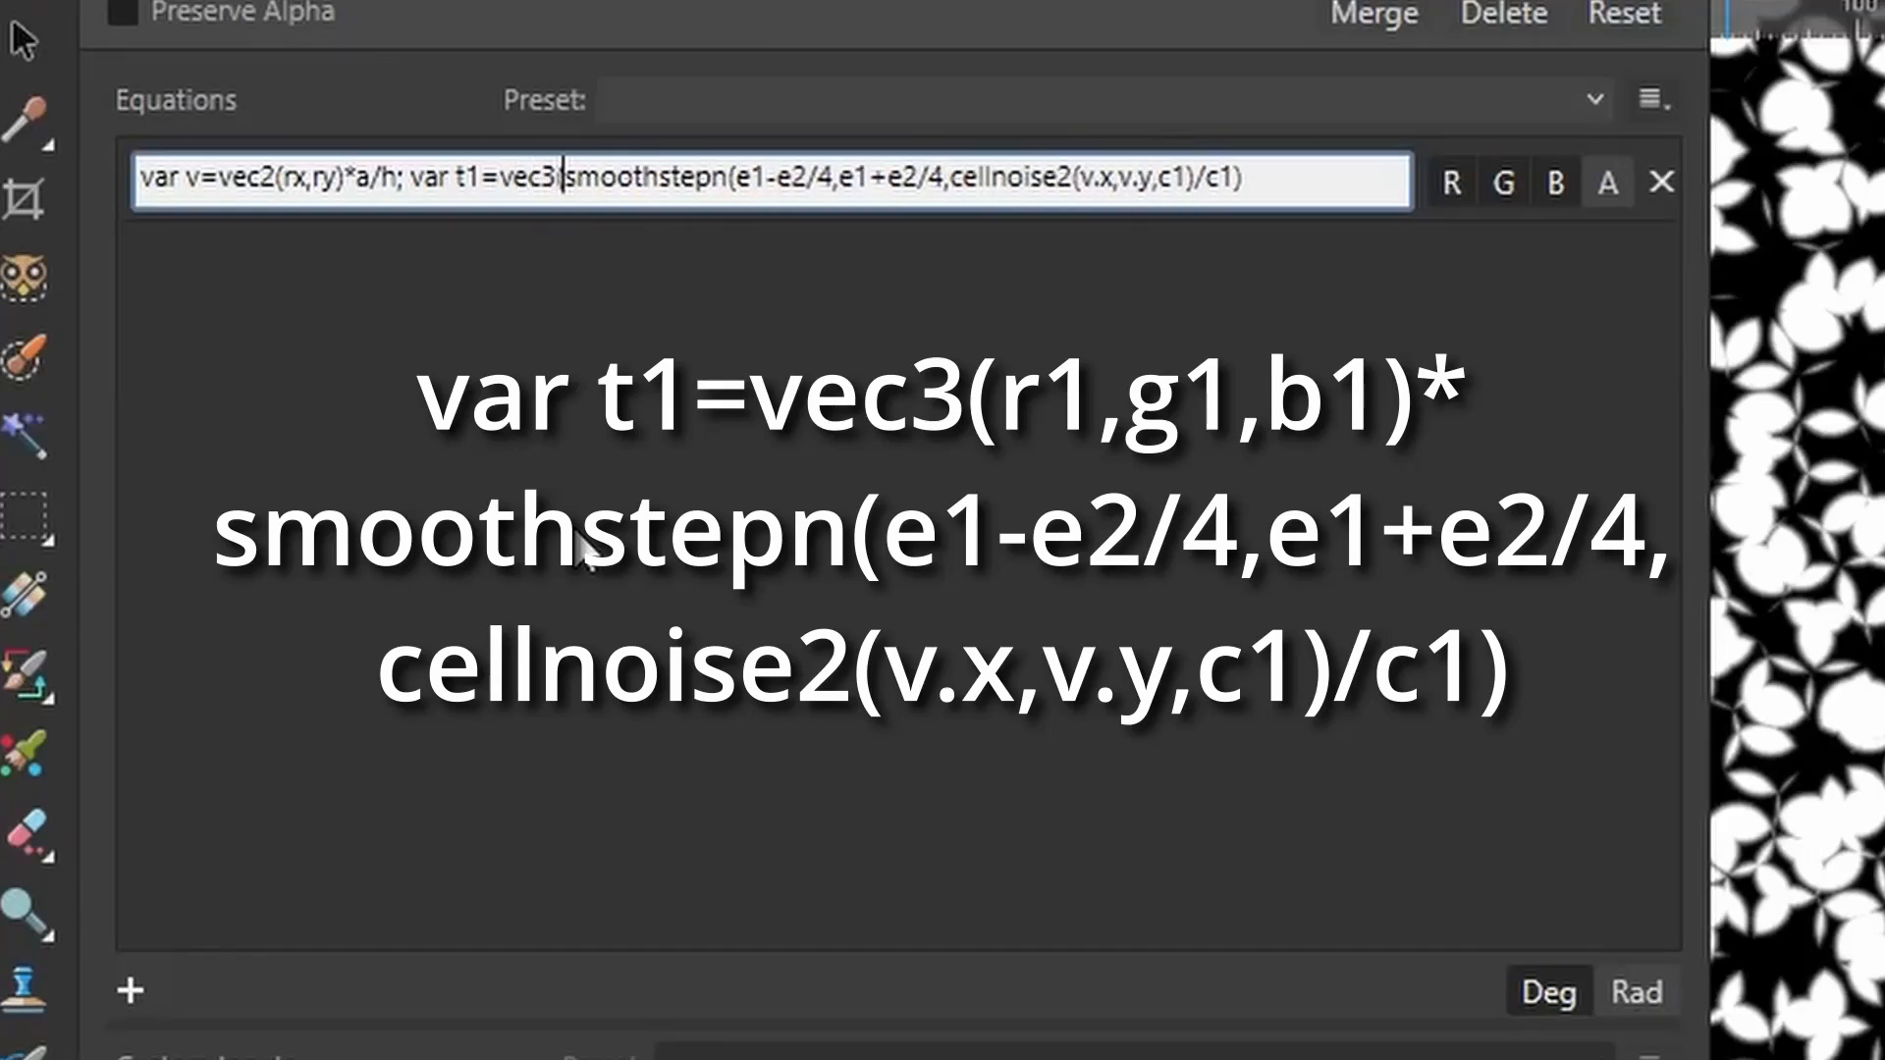
pyautogui.write('r1,g1,')
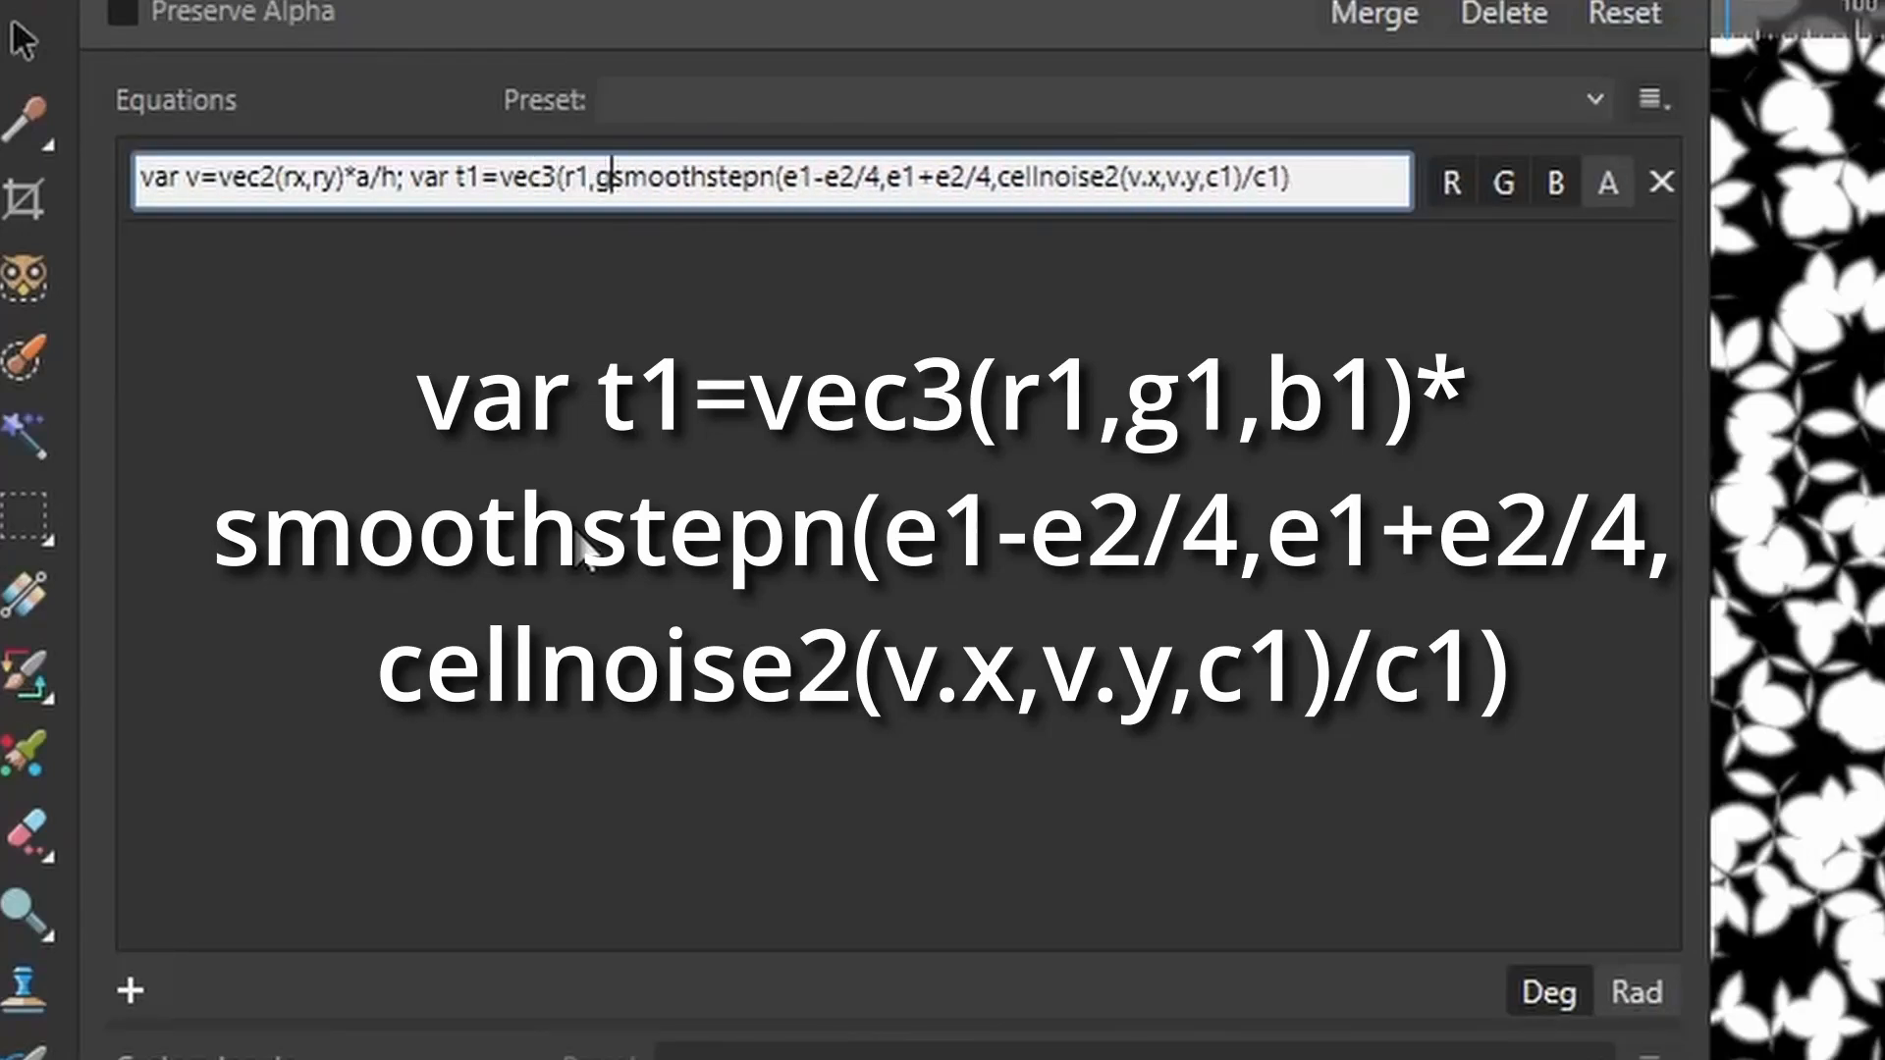
pyautogui.write('b1)')
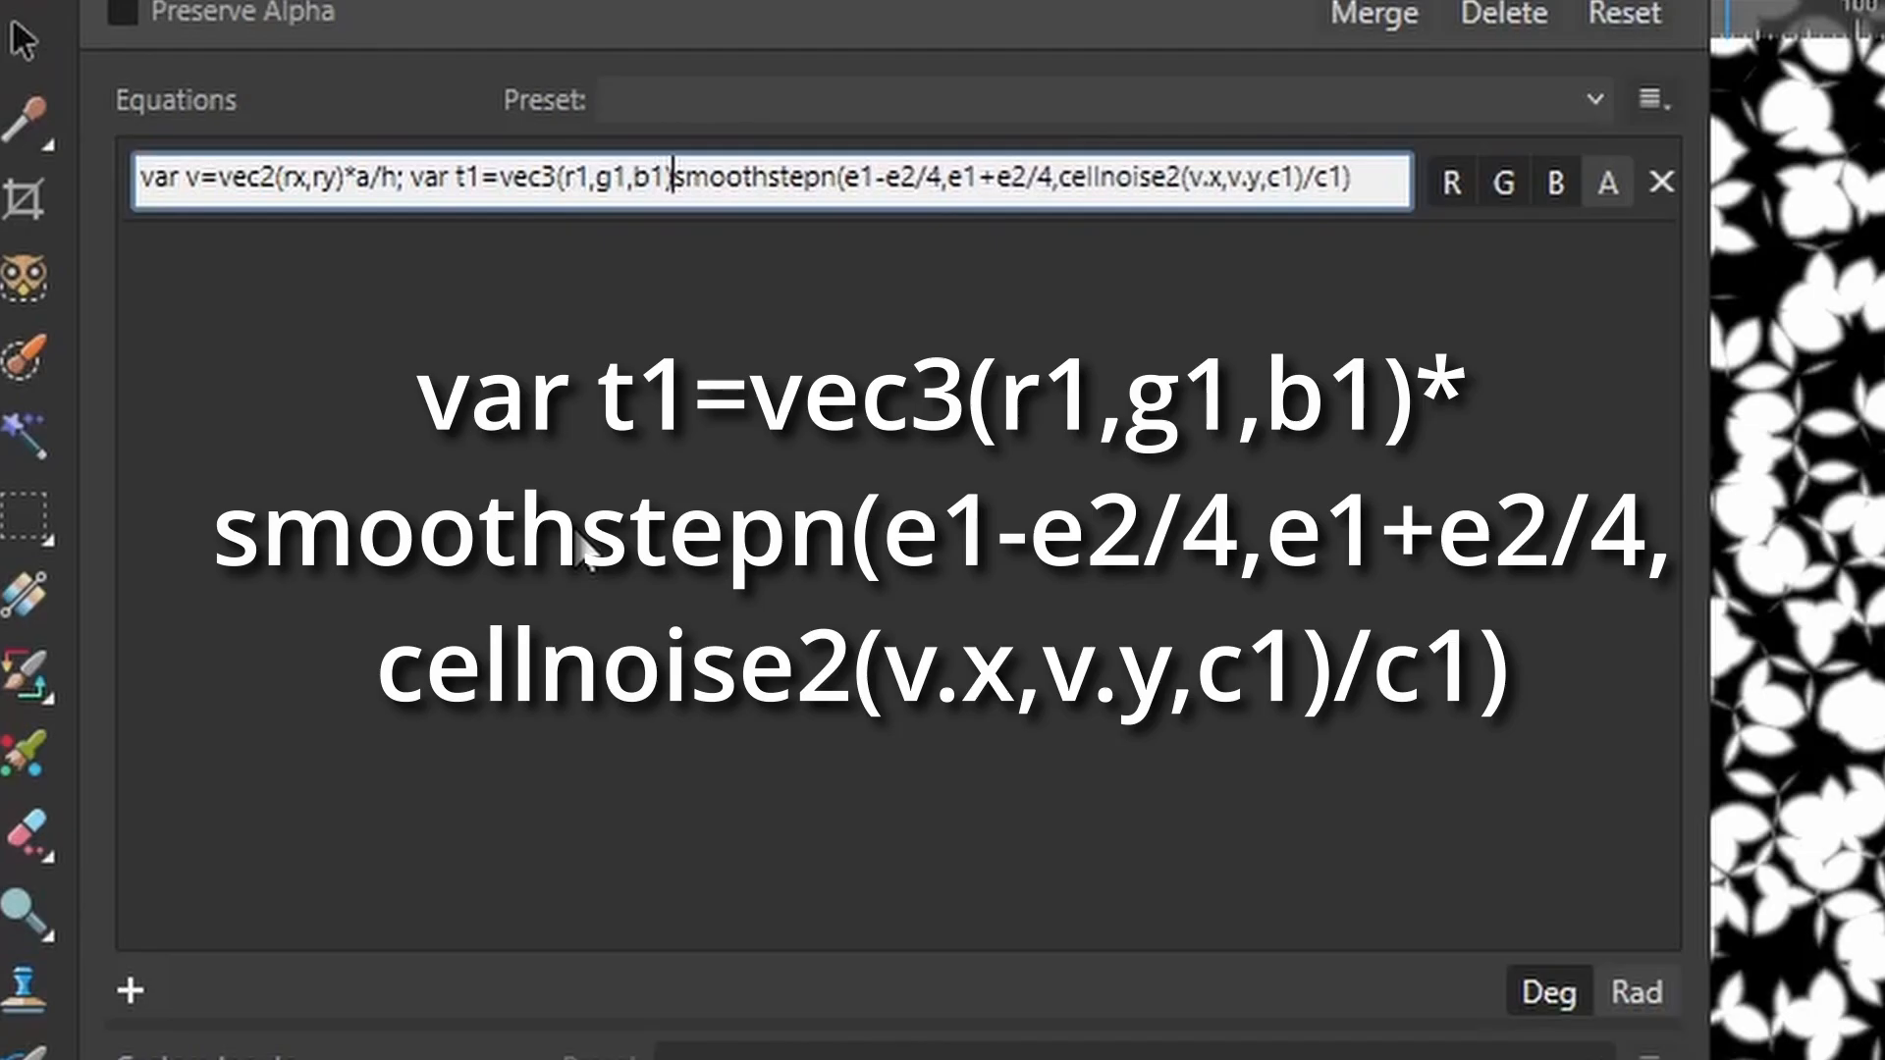
pyautogui.write('*')
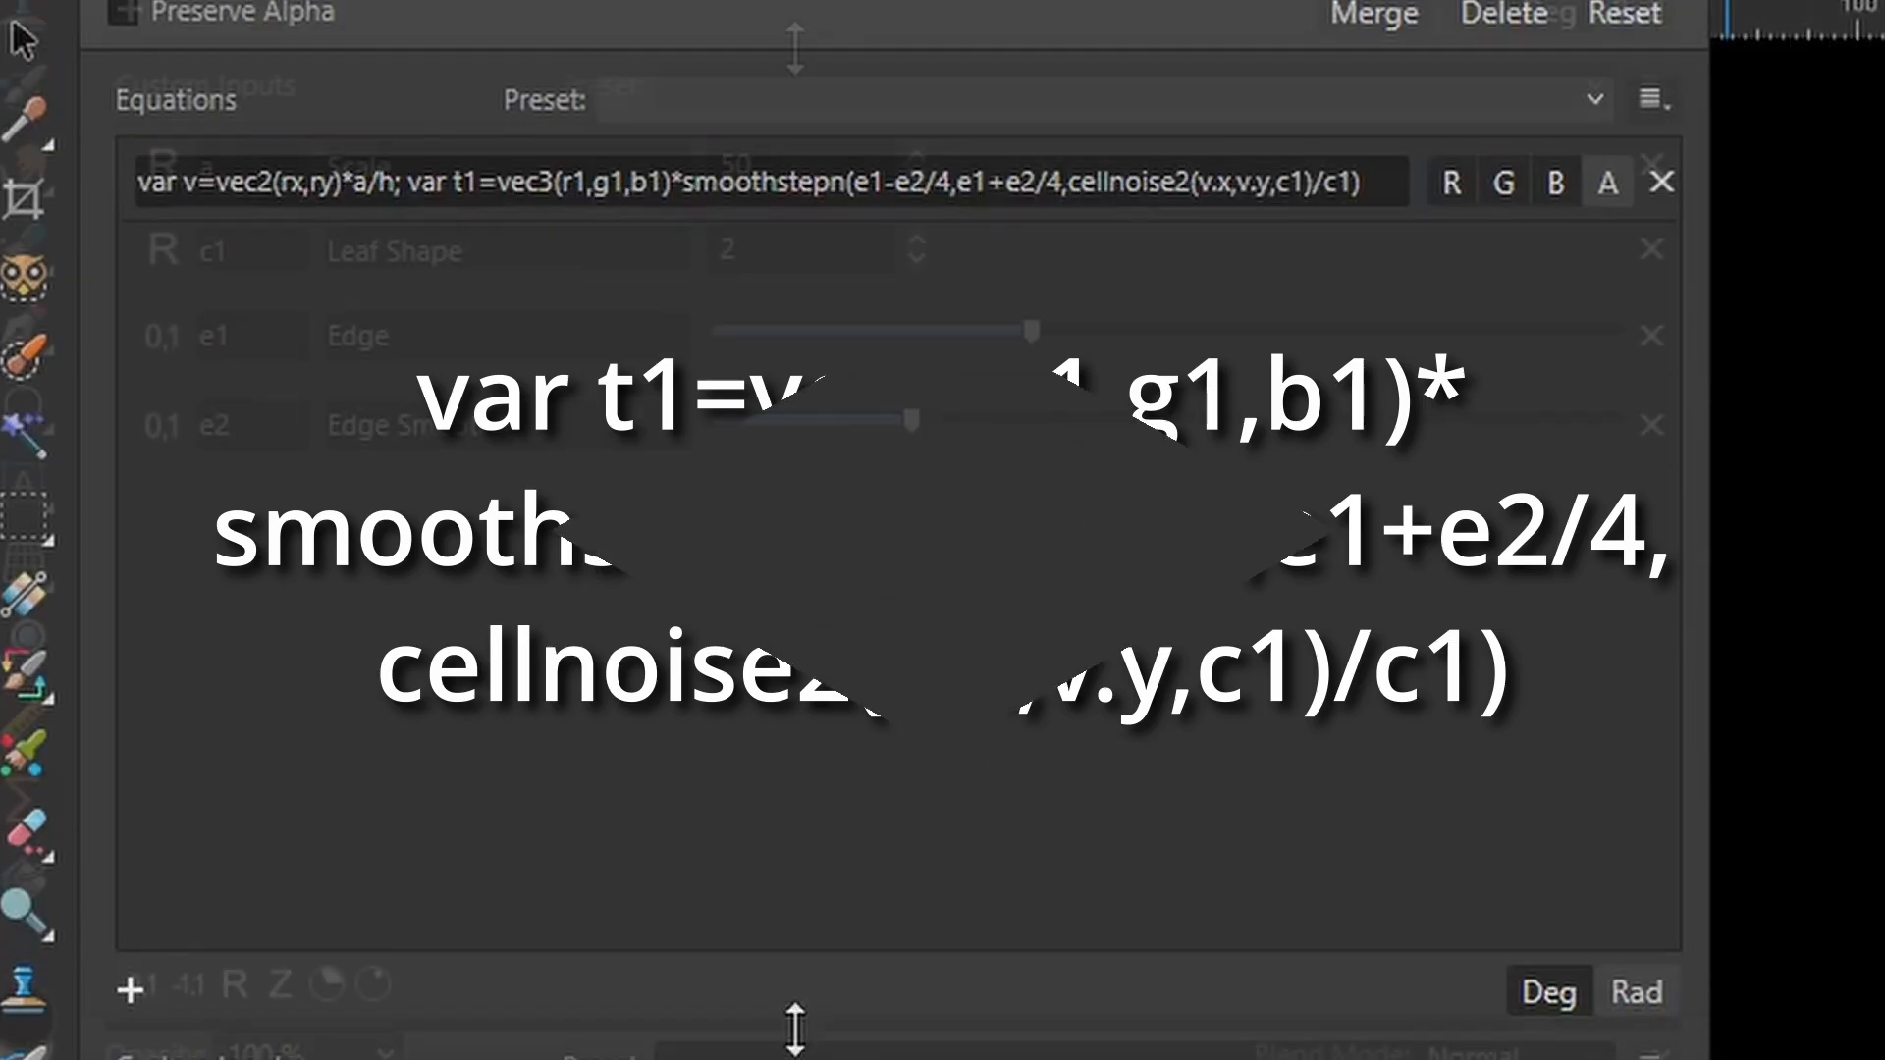
# Add three 0–1 slider custom inputs and name them r1, g1 and b1
pyautogui.moveTo(732, 46); pyautogui.dragTo(733, 0)
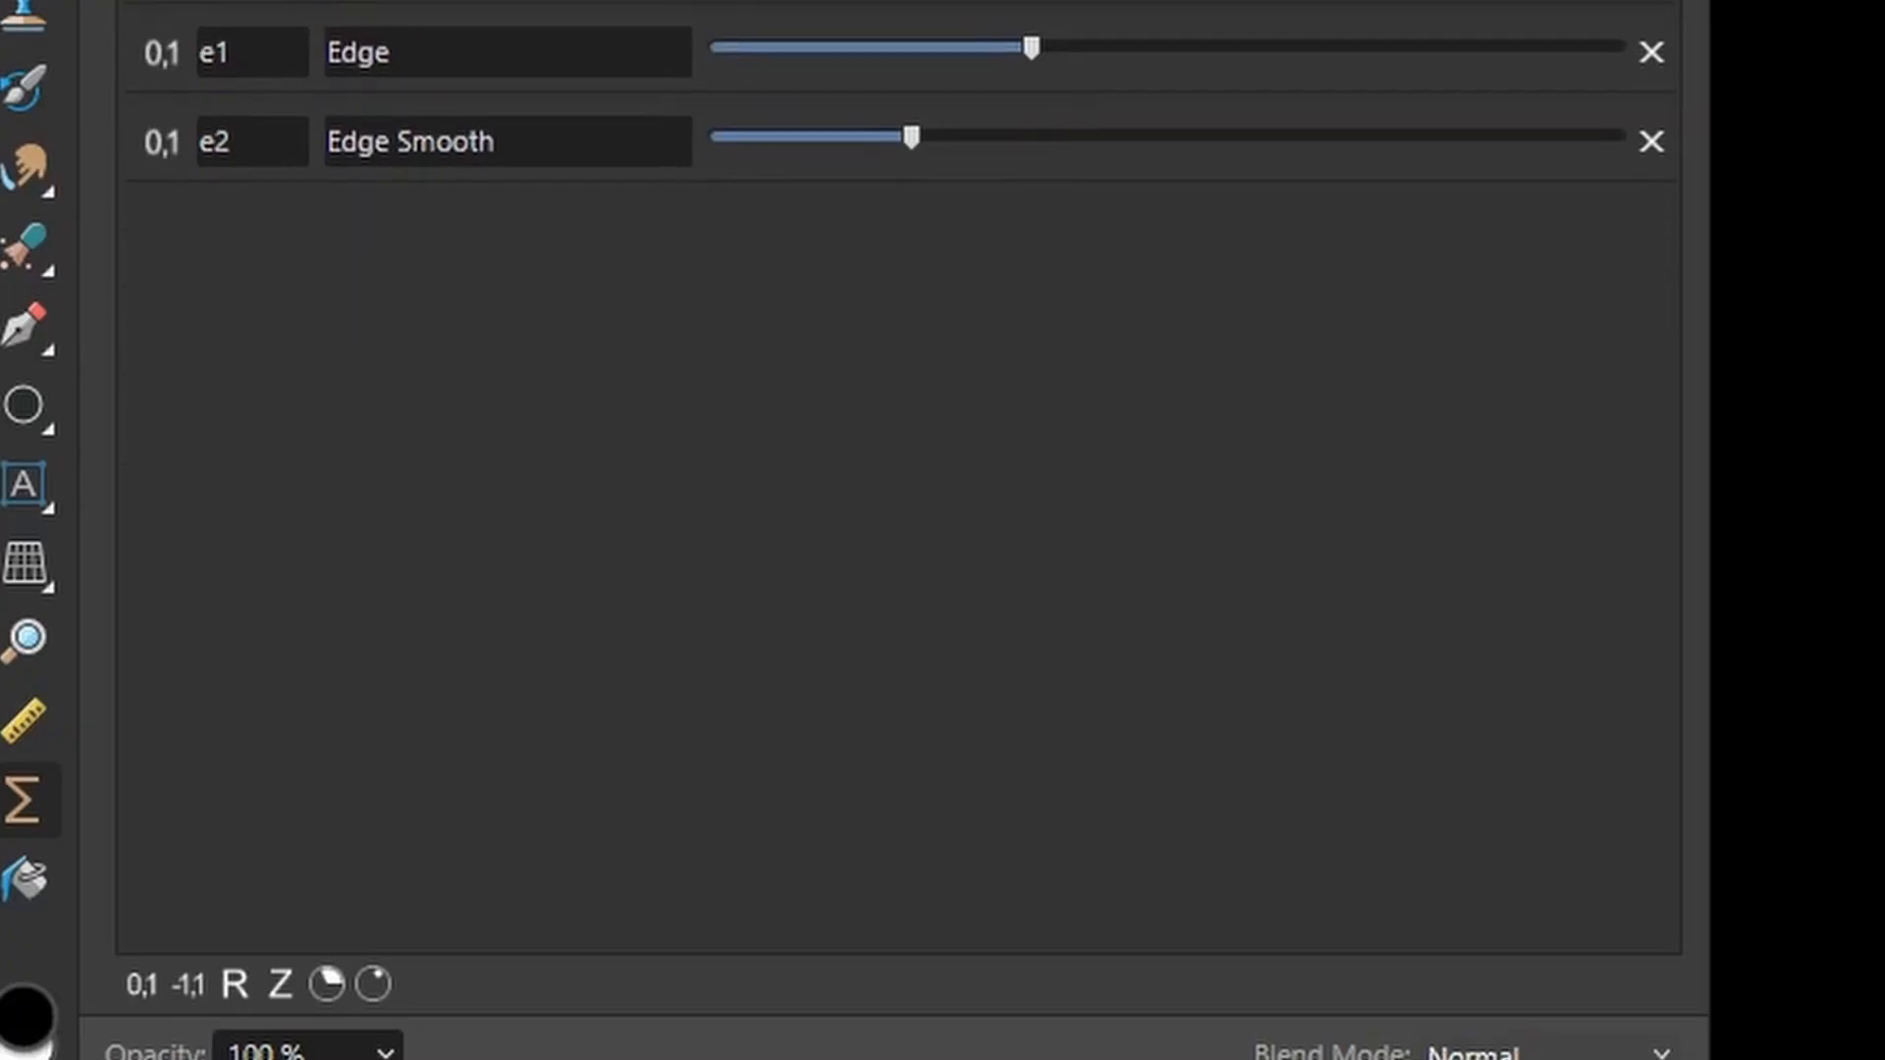
pyautogui.click(142, 980)
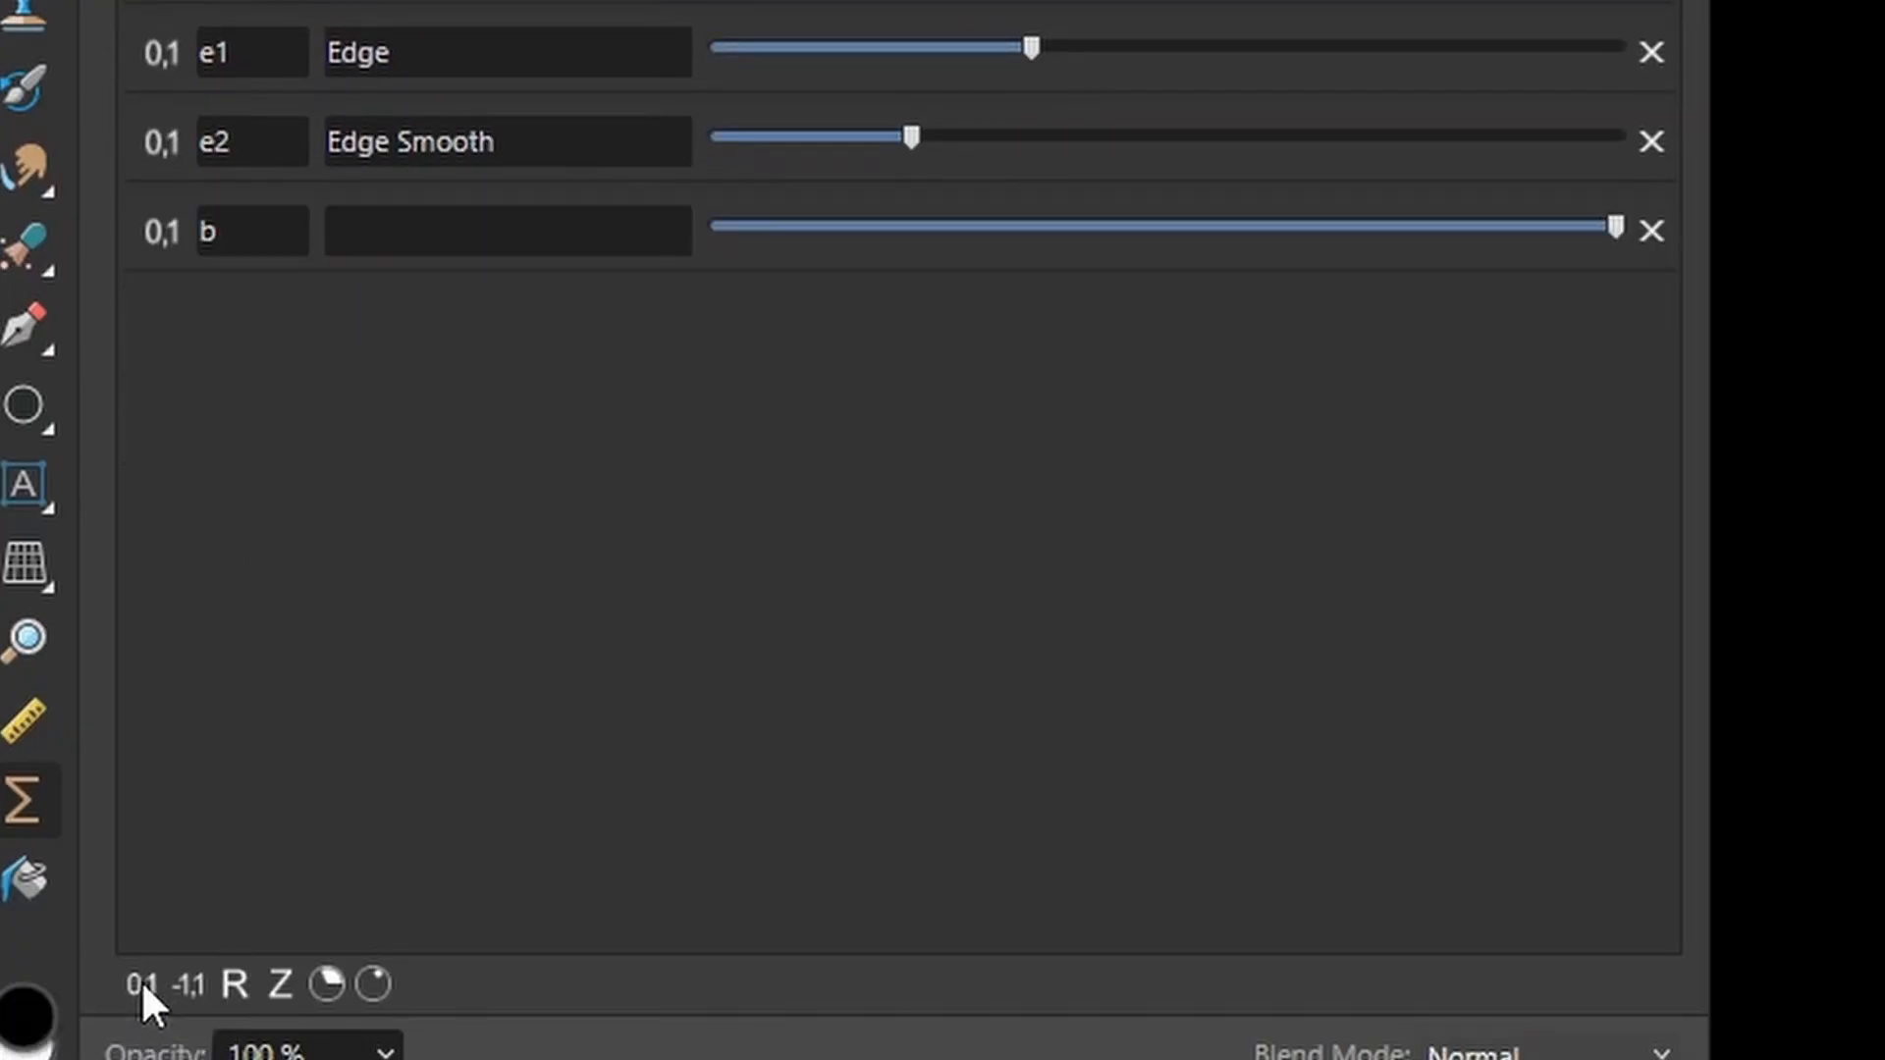
pyautogui.click(141, 979)
pyautogui.click(141, 980)
pyautogui.click(241, 229)
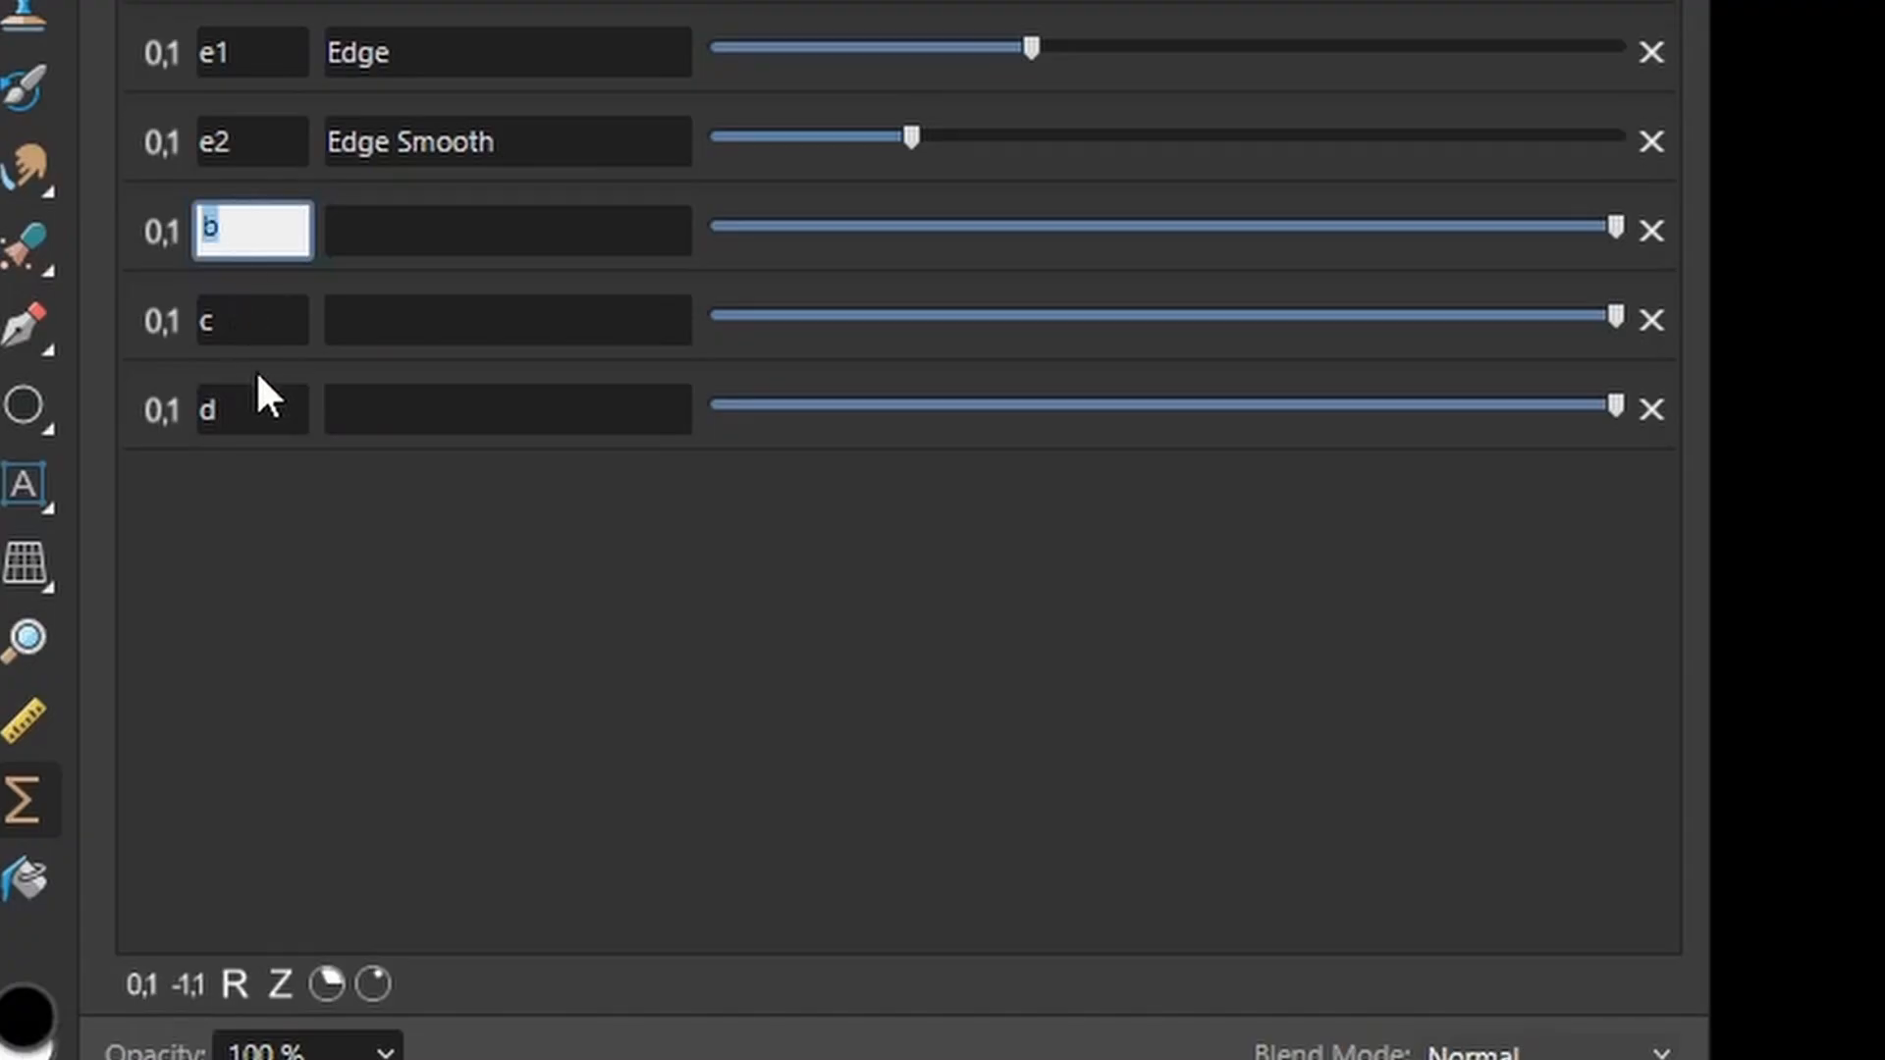
pyautogui.write('r1')
pyautogui.click(250, 322)
pyautogui.write('g')
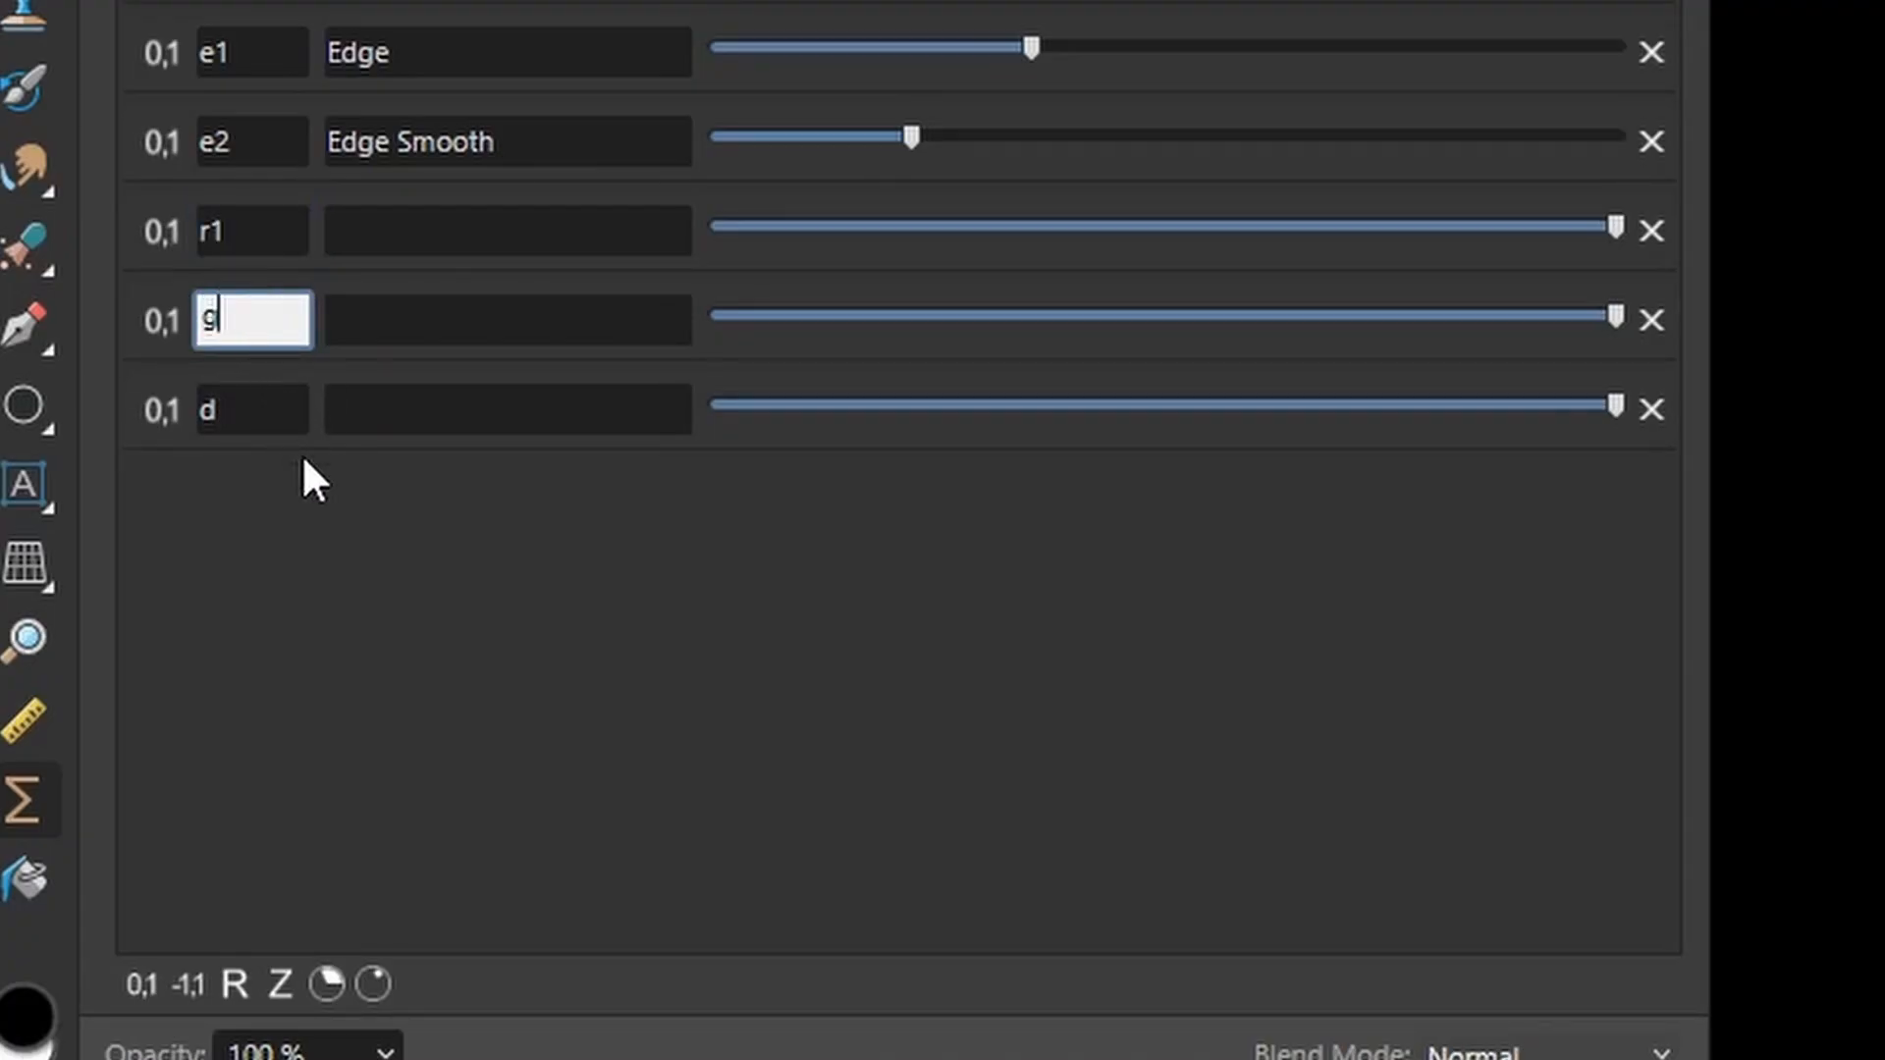
pyautogui.write('1')
pyautogui.click(263, 424)
pyautogui.write('b1')
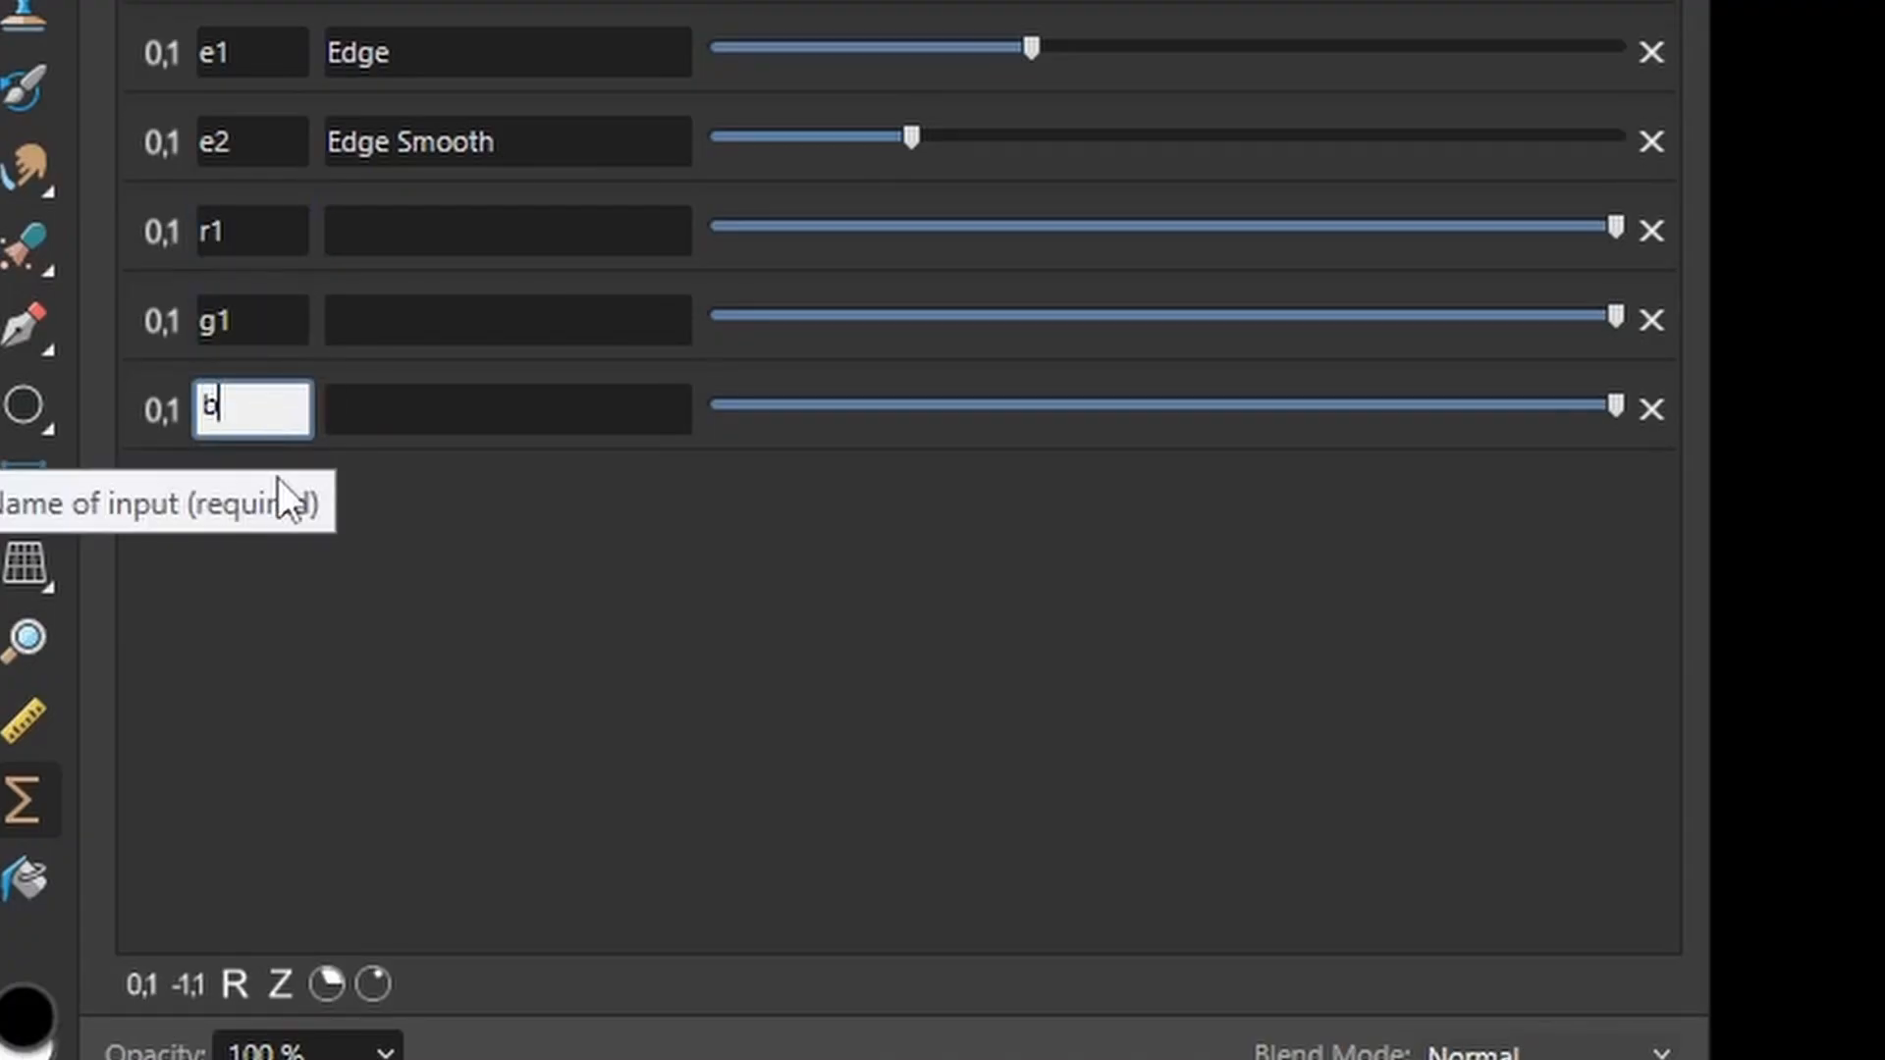
pyautogui.press('Return')
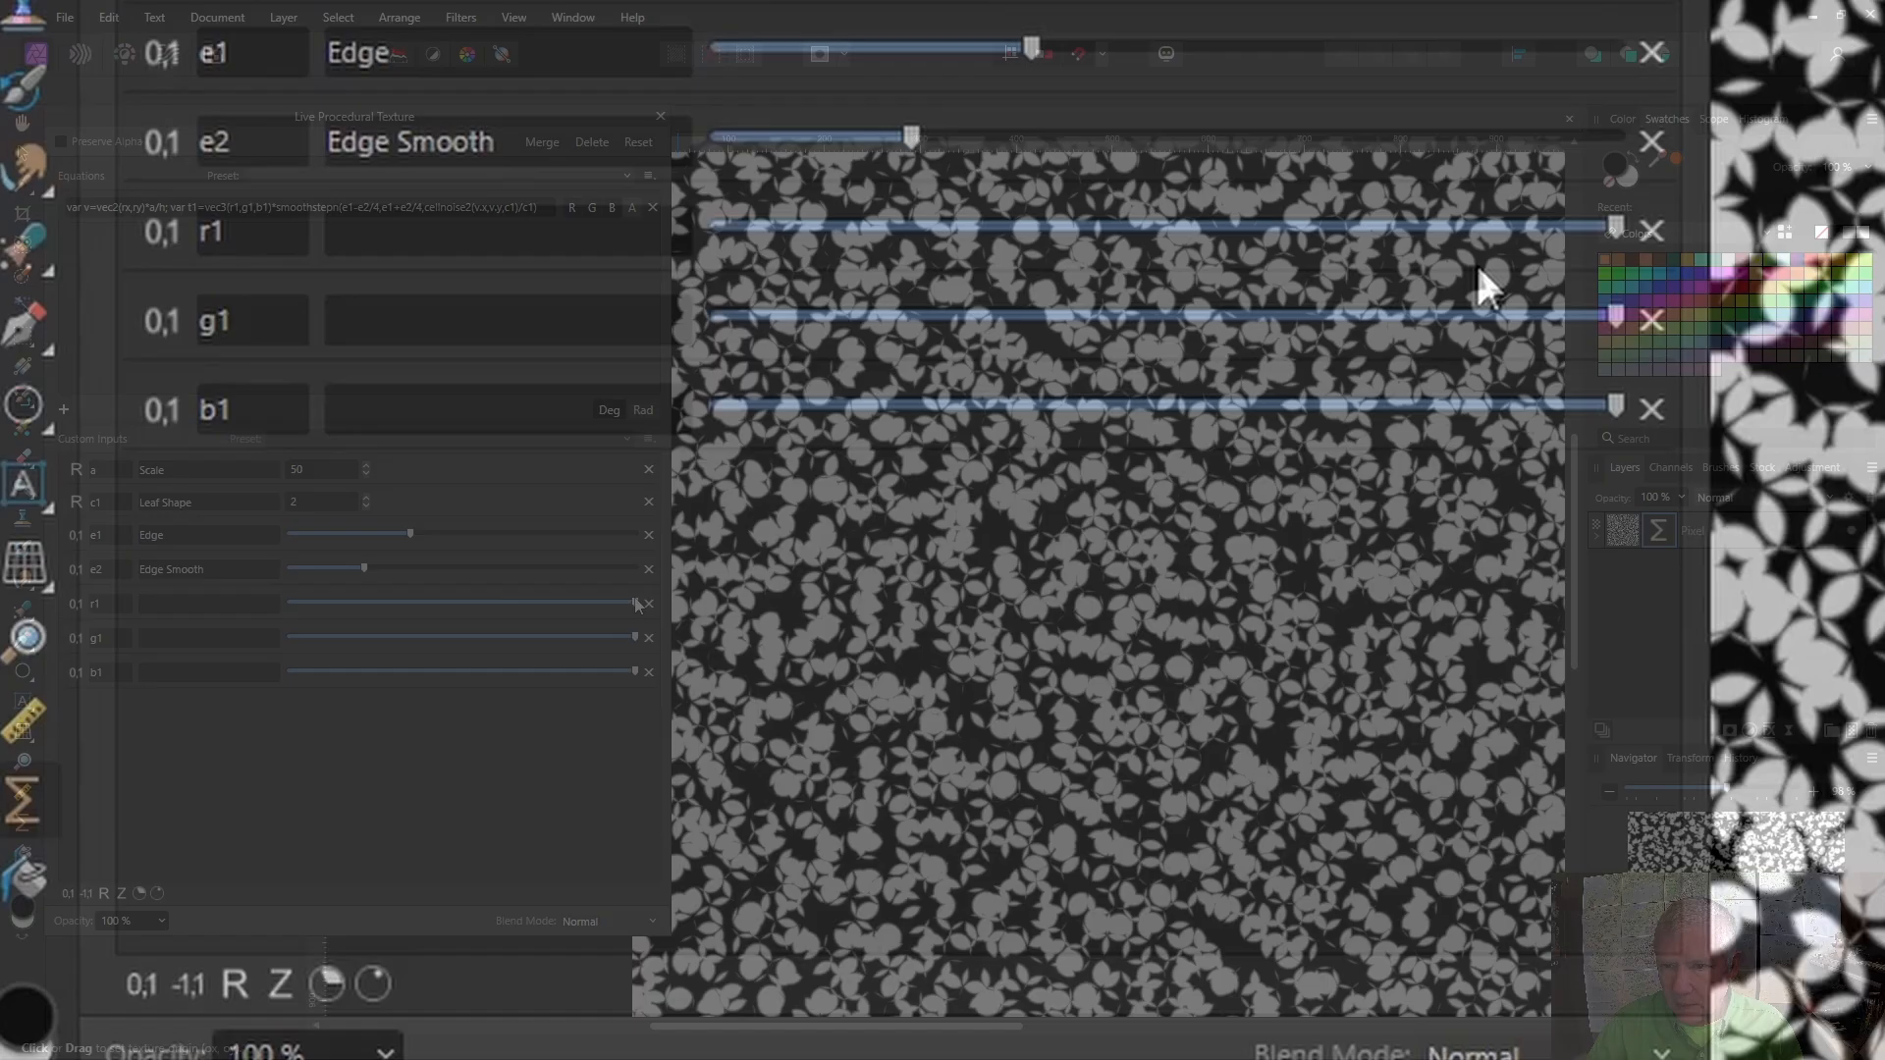
# Set r1 to about 21%, g1 to 80% and b1 to 44% of their range, and raise Edge Smooth to about 39%
pyautogui.moveTo(1615, 227); pyautogui.dragTo(1080, 264)
pyautogui.moveTo(635, 672); pyautogui.dragTo(468, 675)
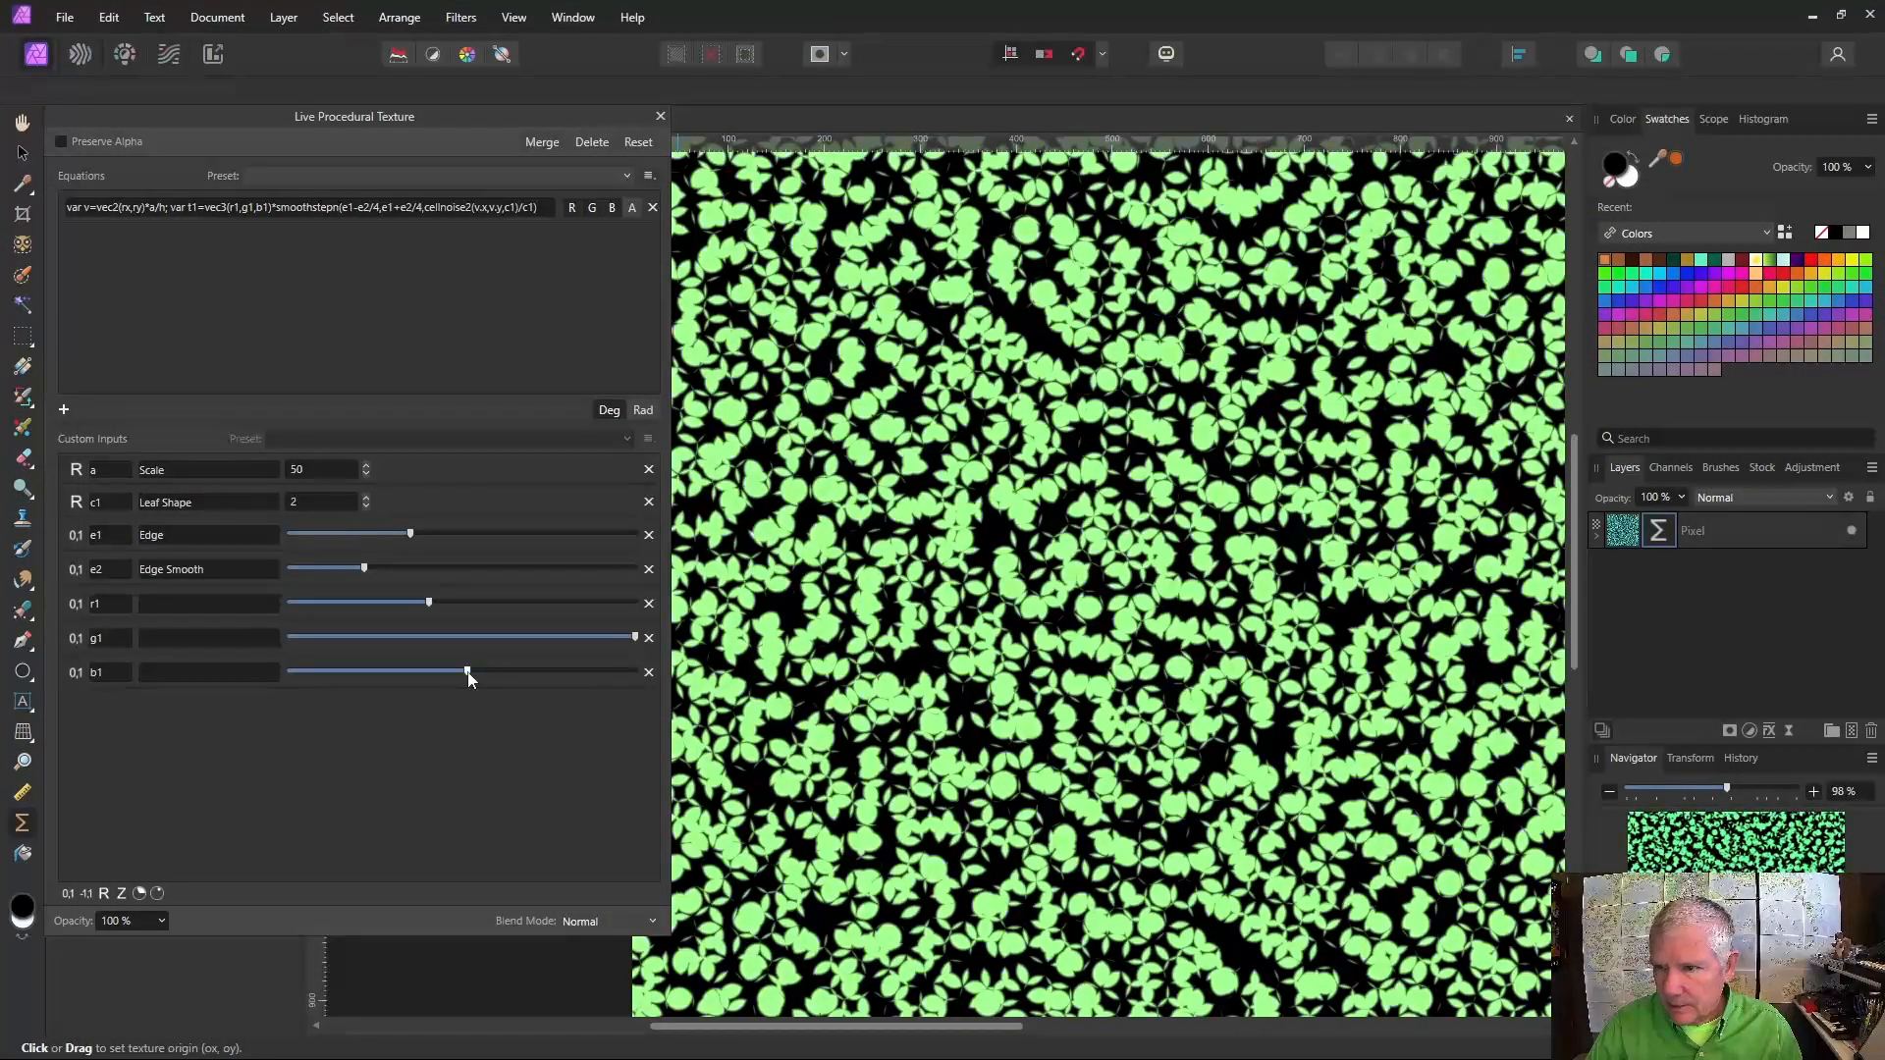
pyautogui.moveTo(423, 605); pyautogui.dragTo(360, 603)
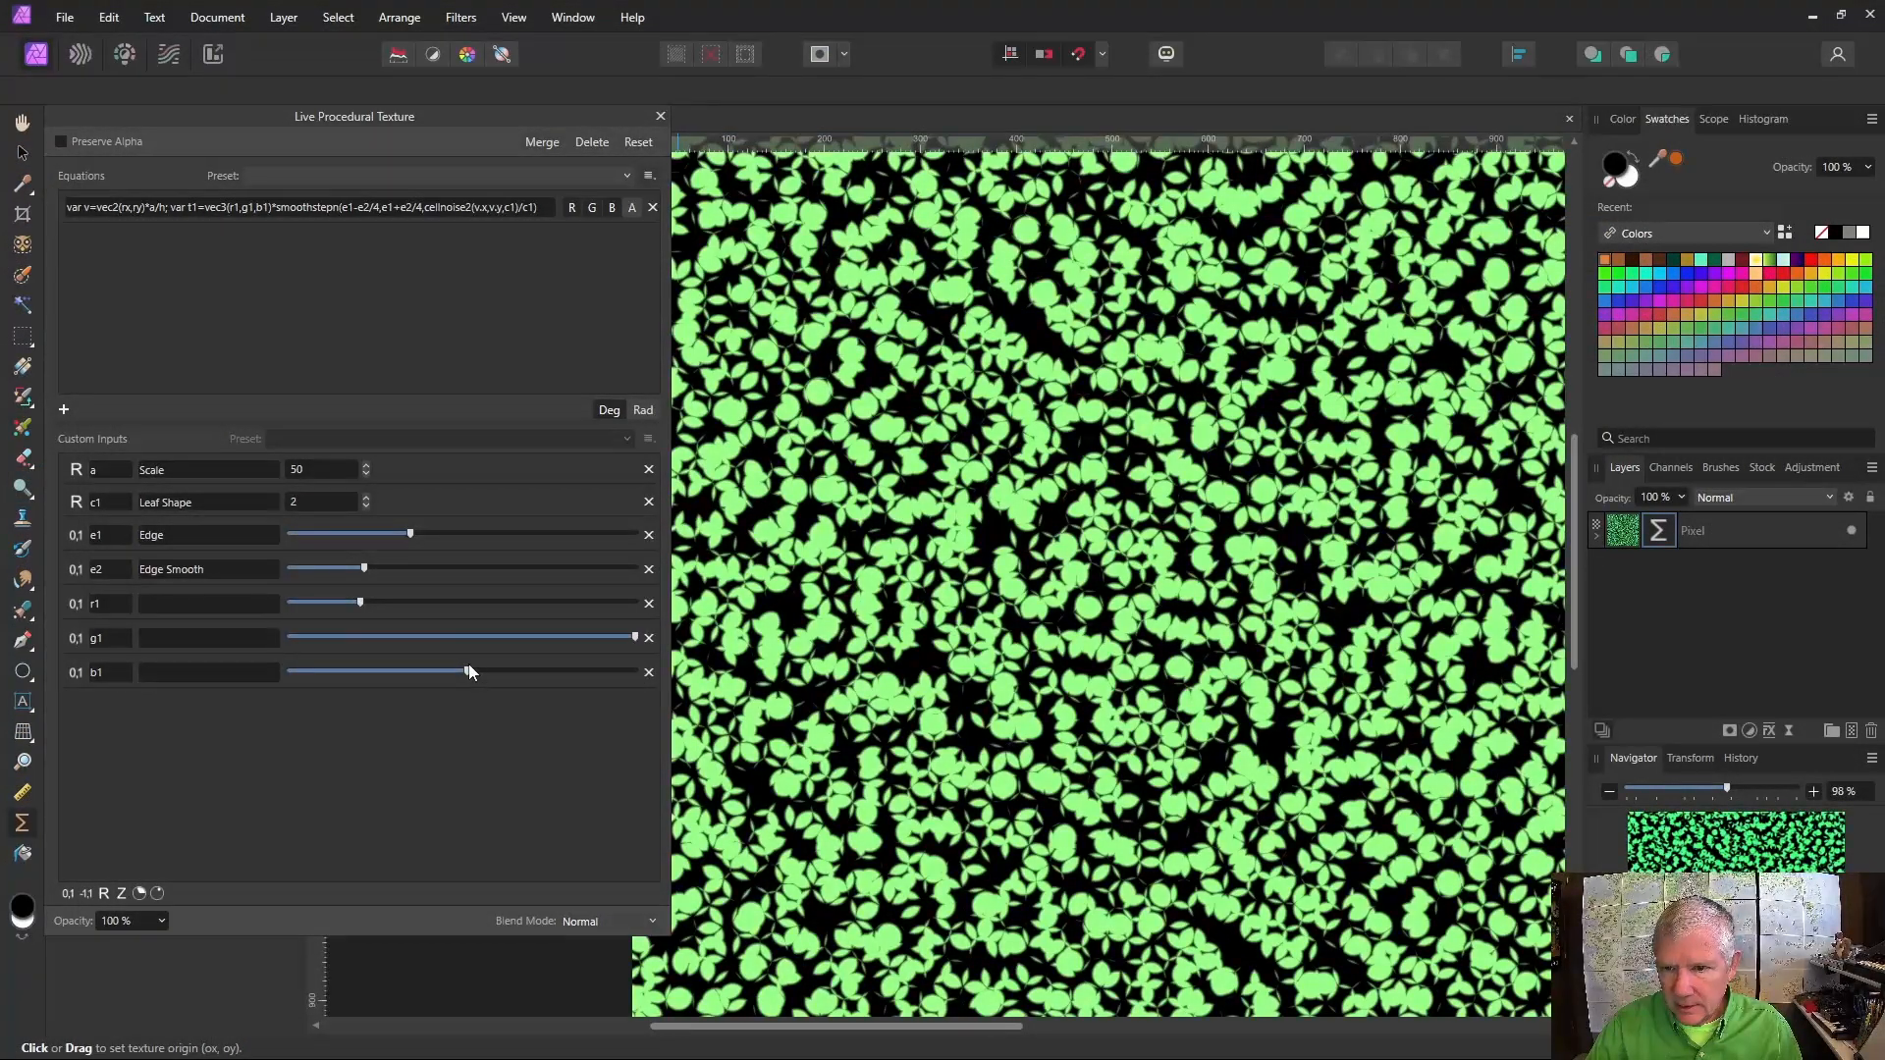
pyautogui.moveTo(433, 675); pyautogui.dragTo(442, 678)
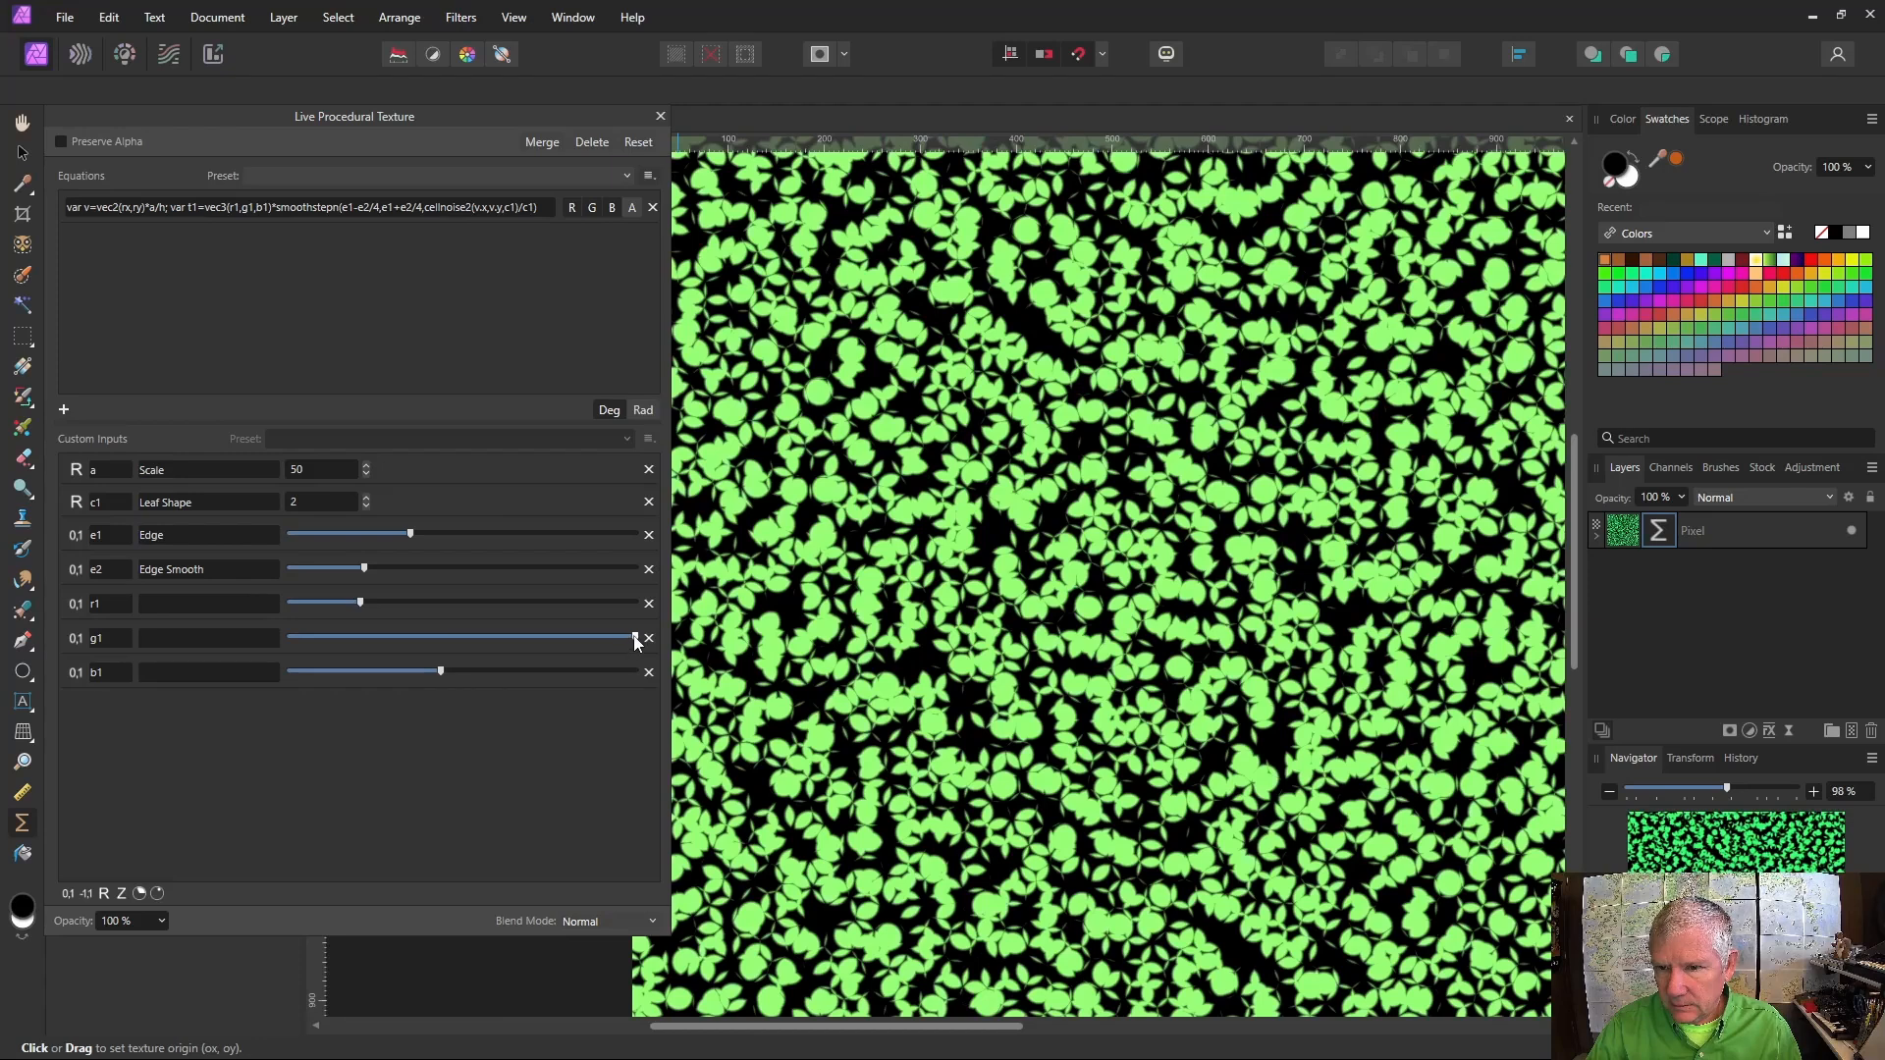
pyautogui.moveTo(635, 640); pyautogui.dragTo(562, 638)
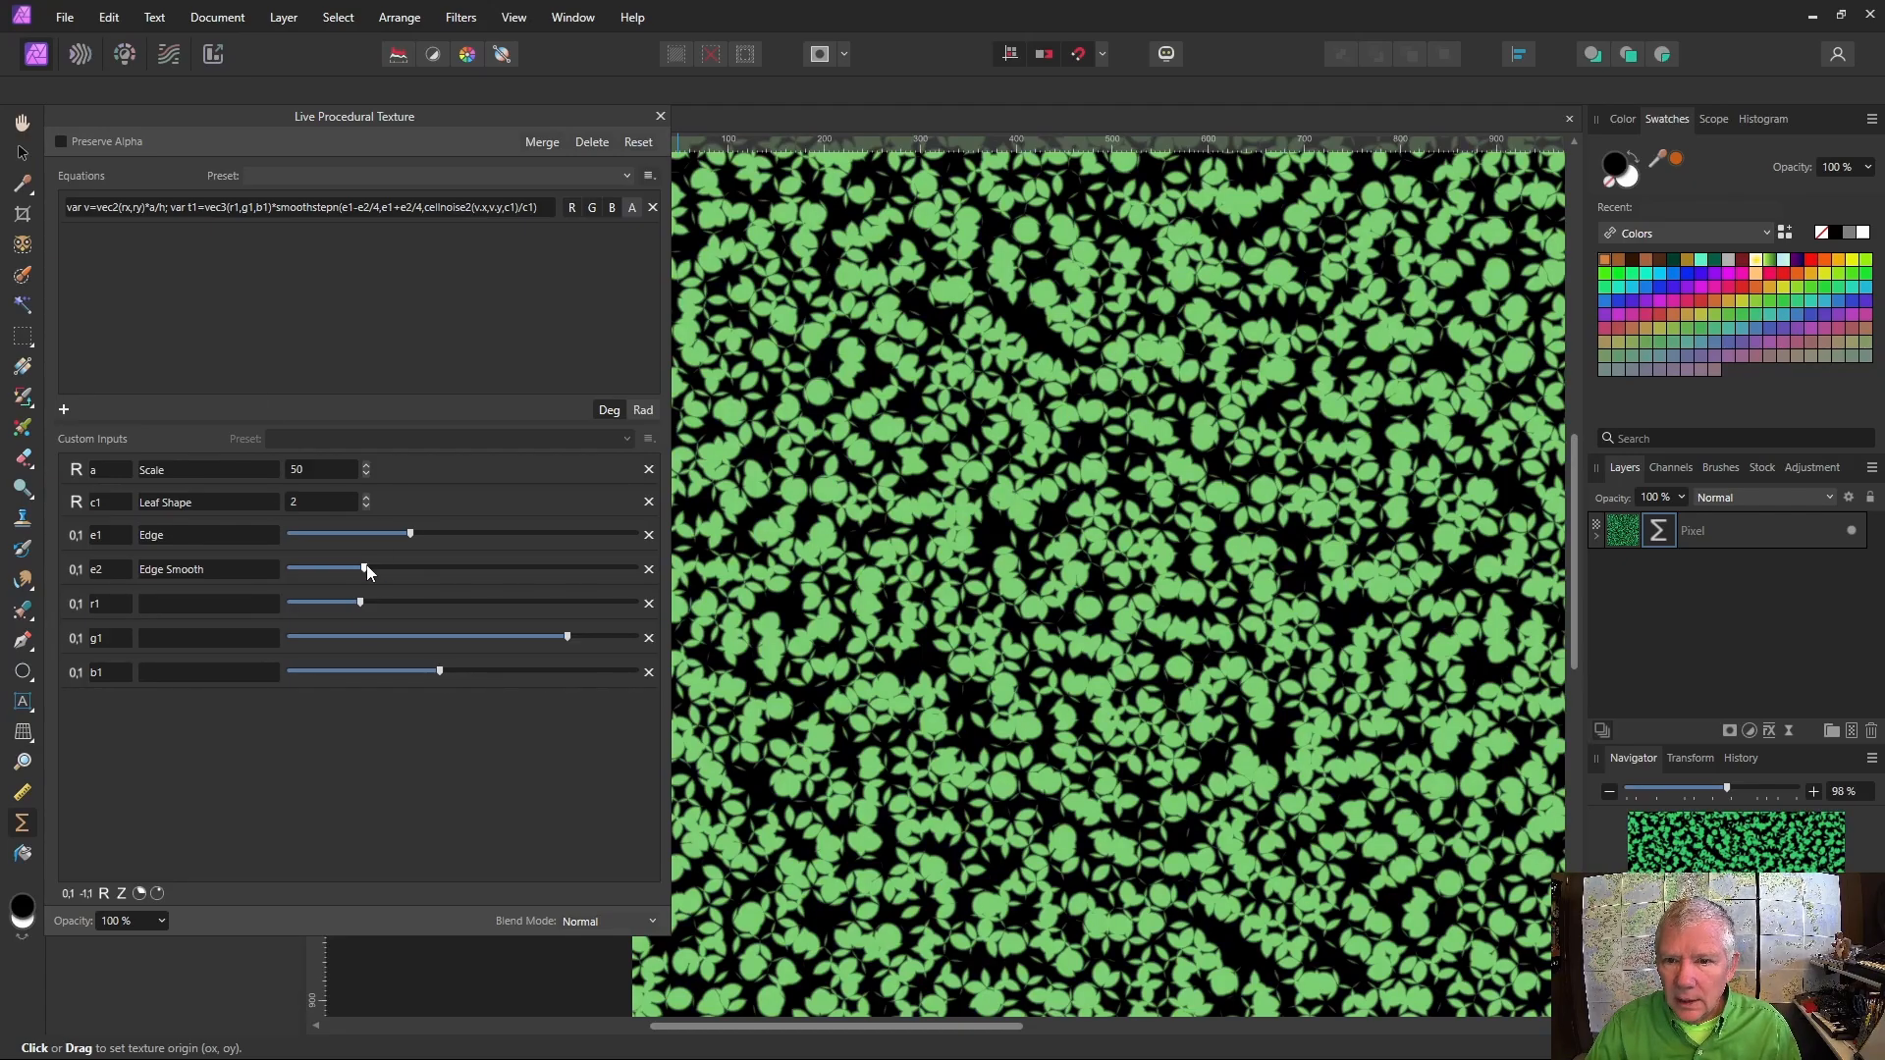
pyautogui.moveTo(367, 571); pyautogui.dragTo(398, 573)
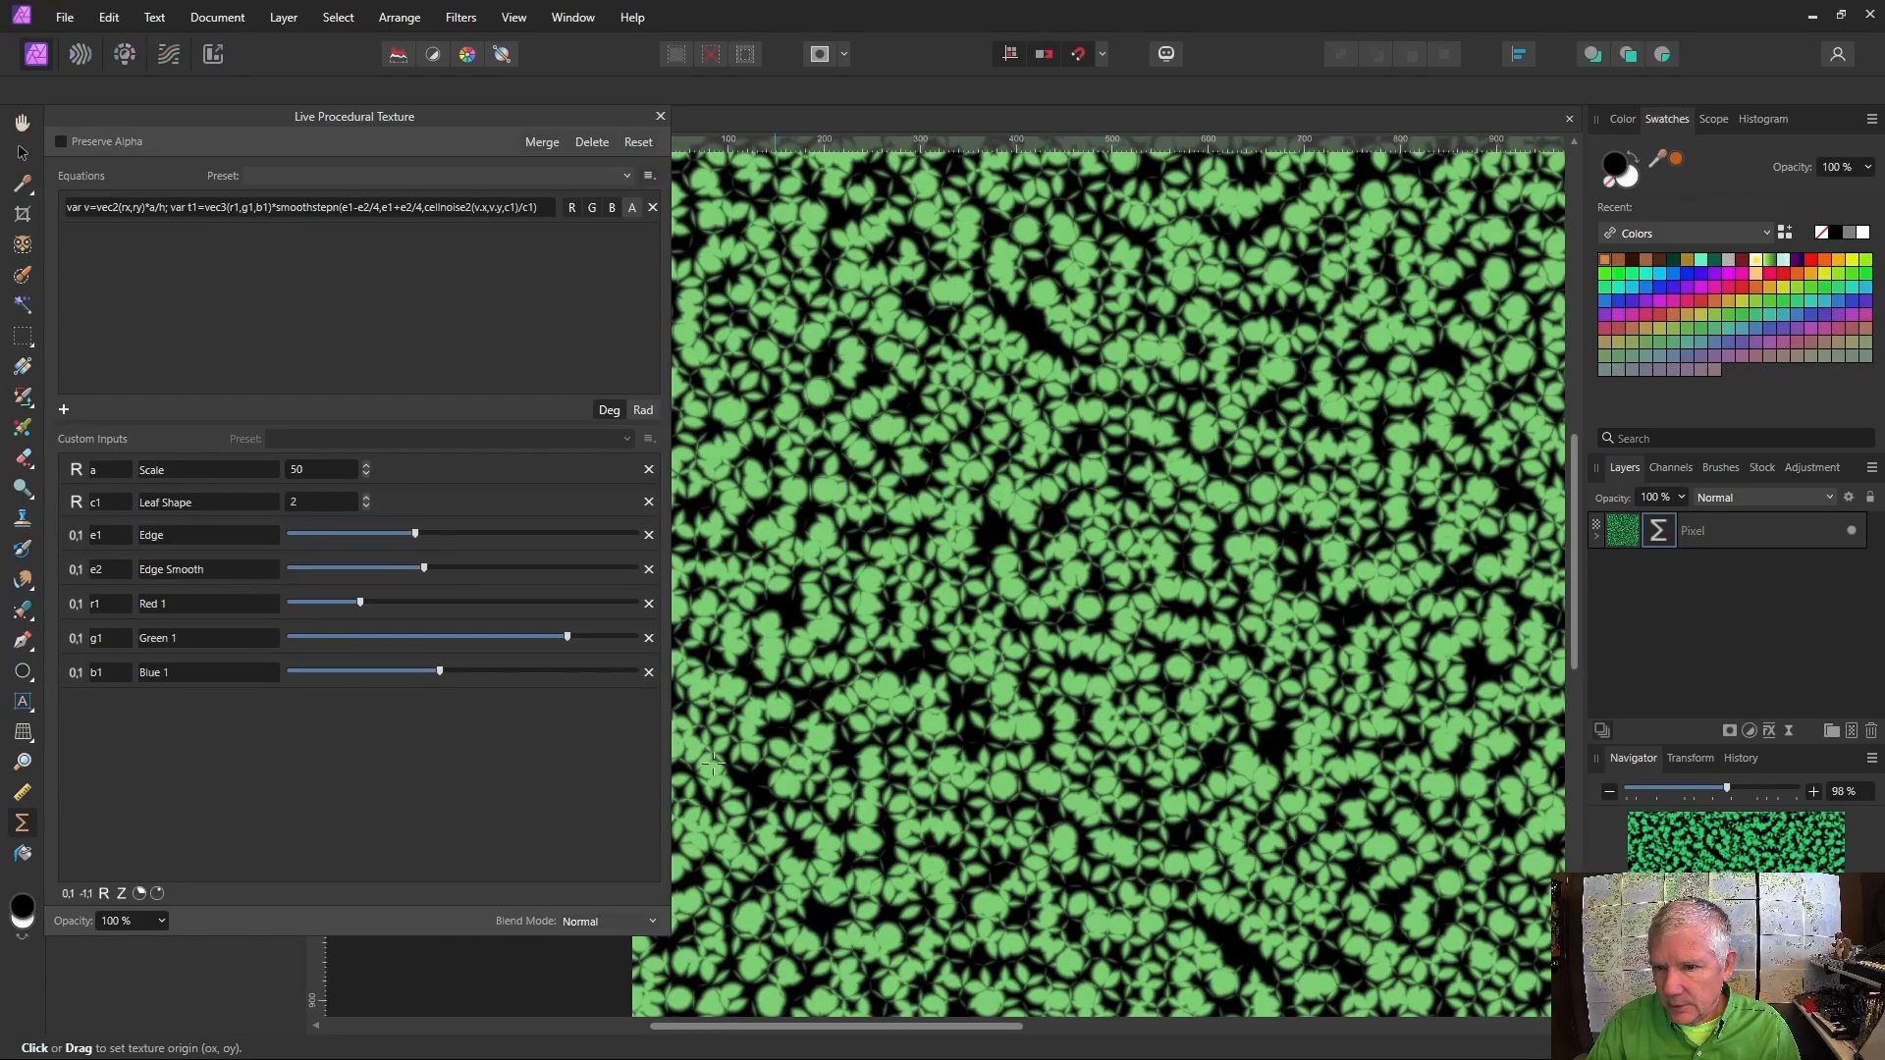
# Widen the filter dialog and append ; var t2=perlincubic(v,10,s2) to the end of the equation
pyautogui.moveTo(668, 775); pyautogui.dragTo(1121, 775)
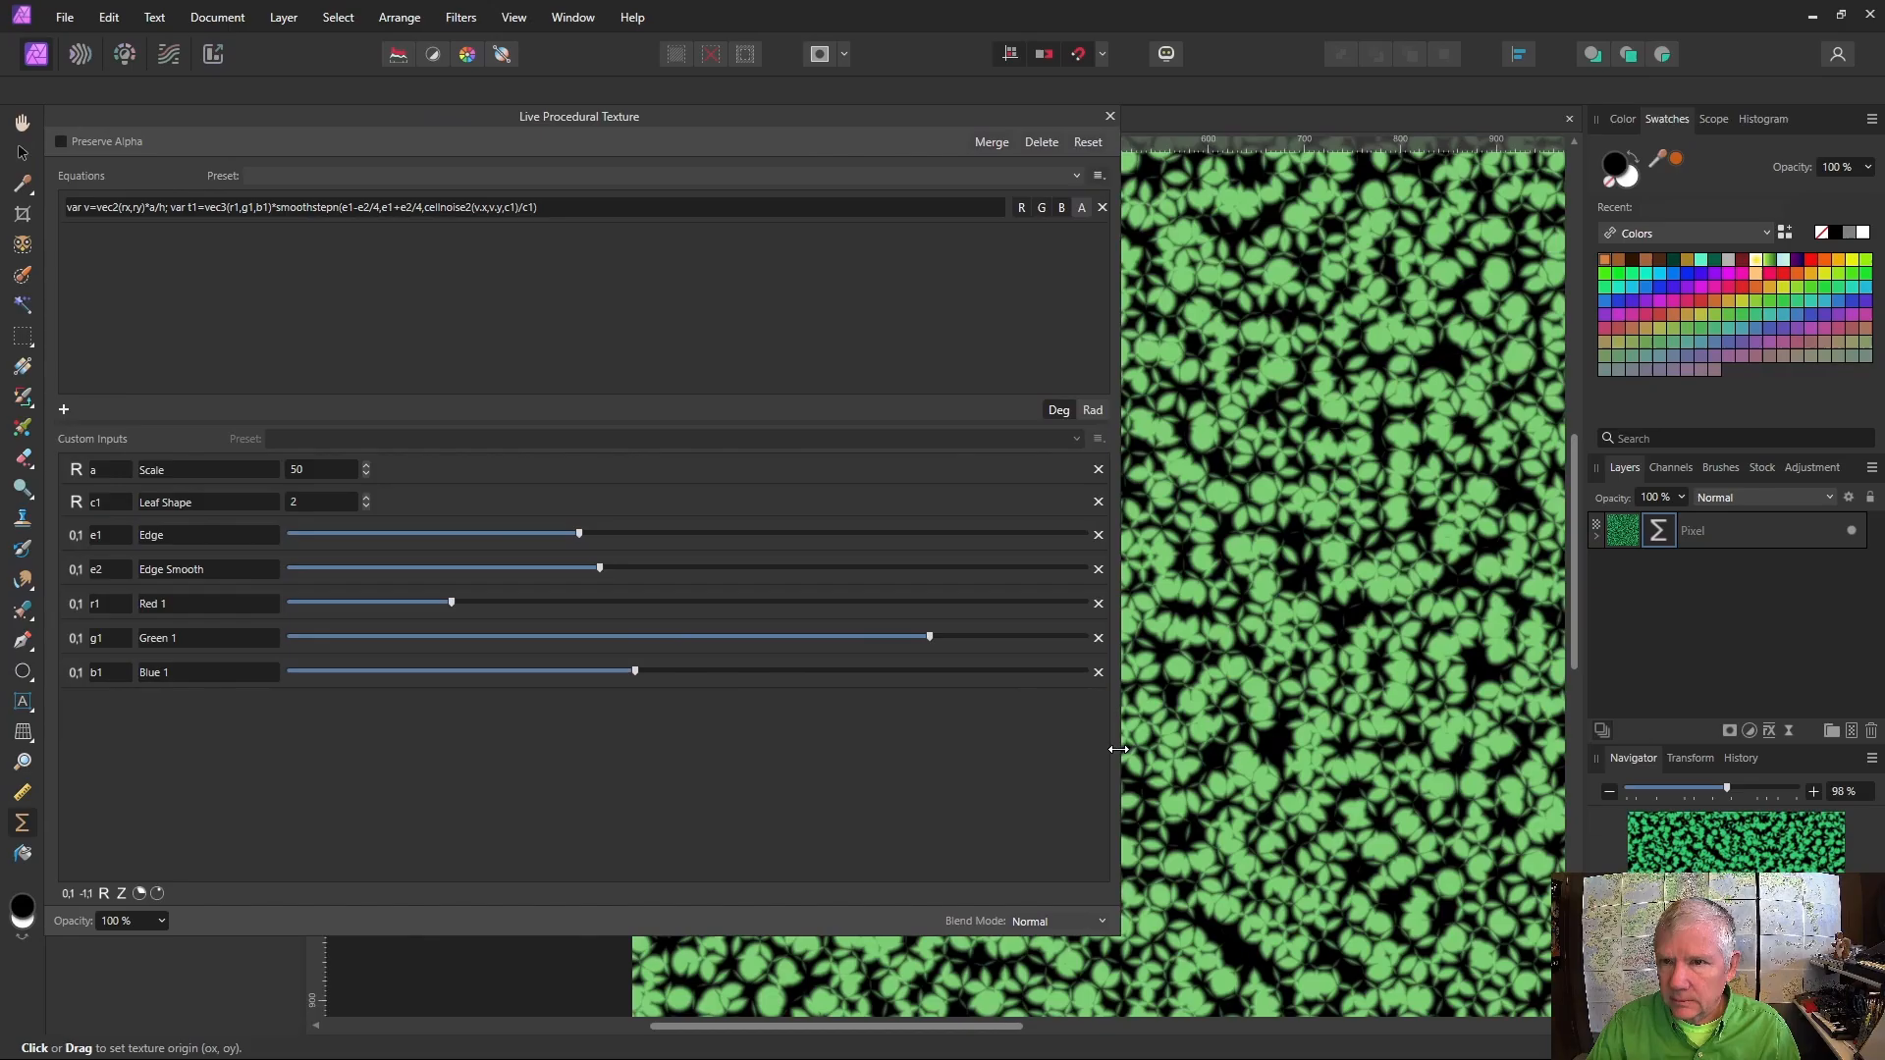
pyautogui.click(545, 210)
pyautogui.click(549, 208)
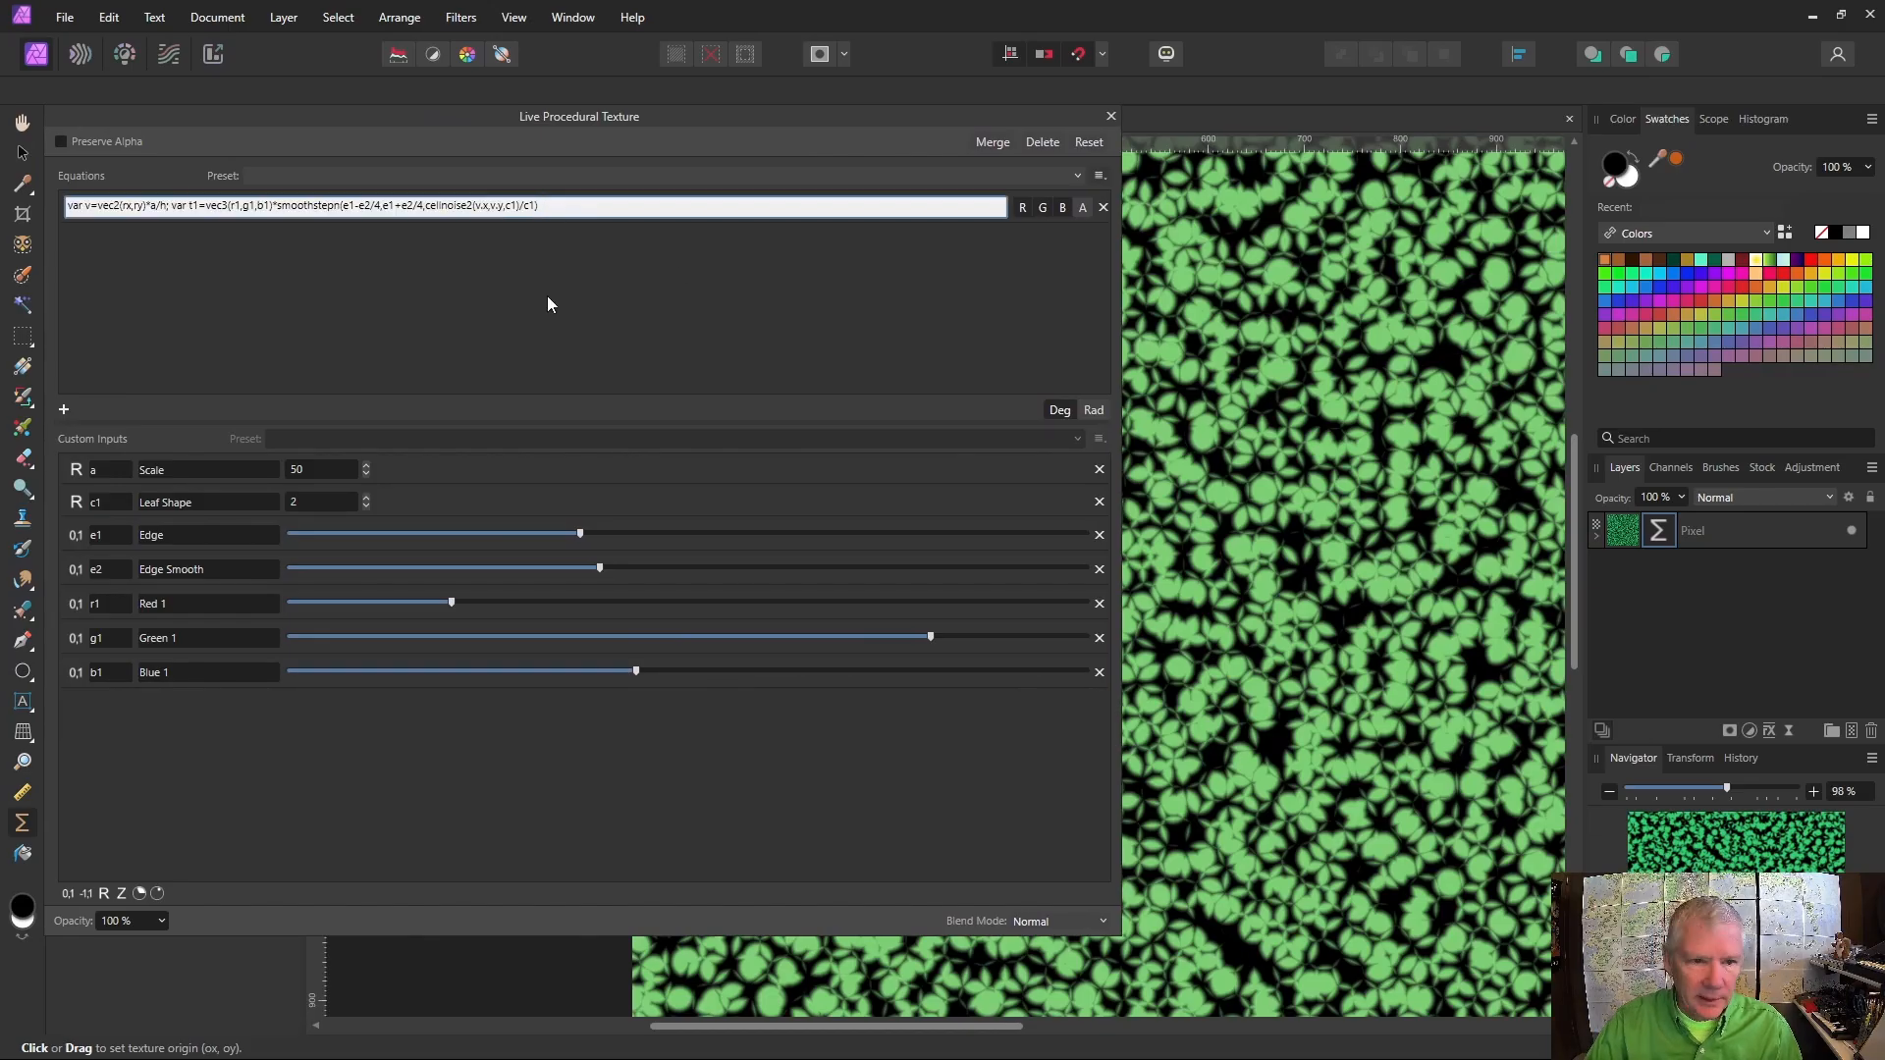
pyautogui.write('; var')
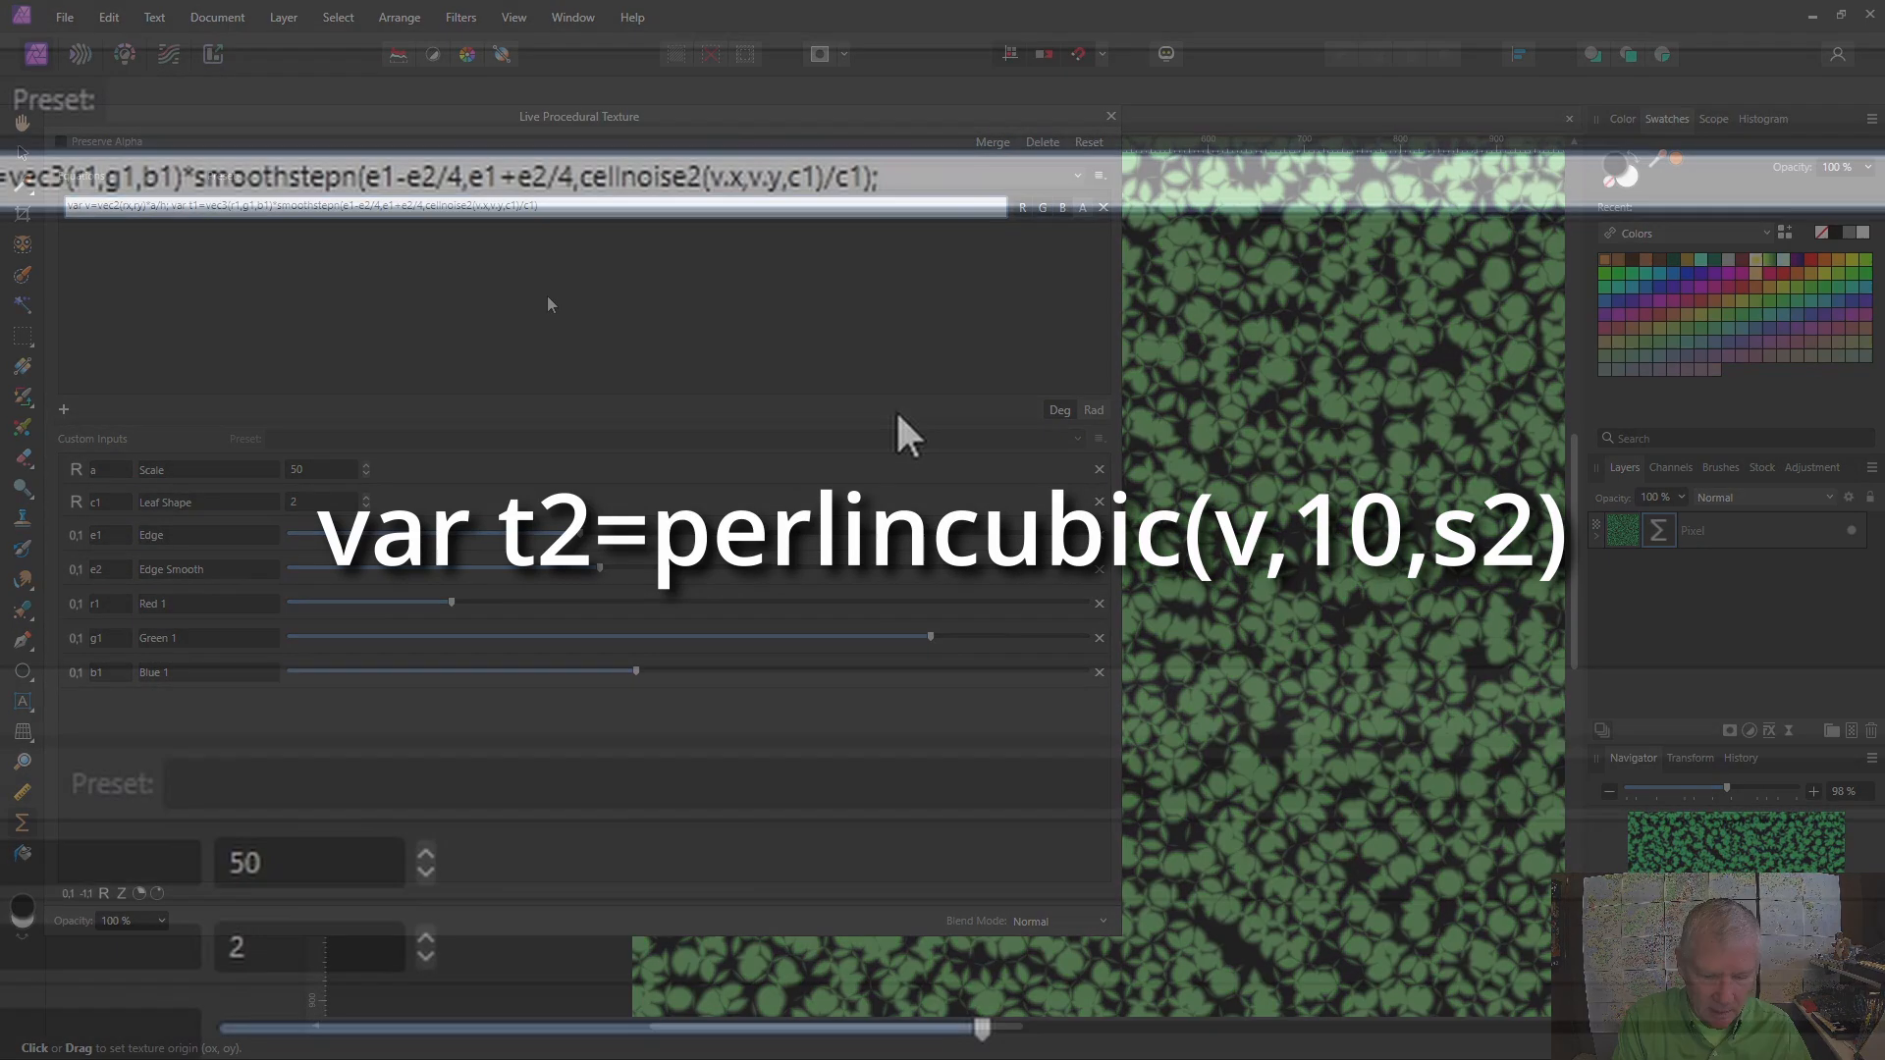
pyautogui.write(' t2=')
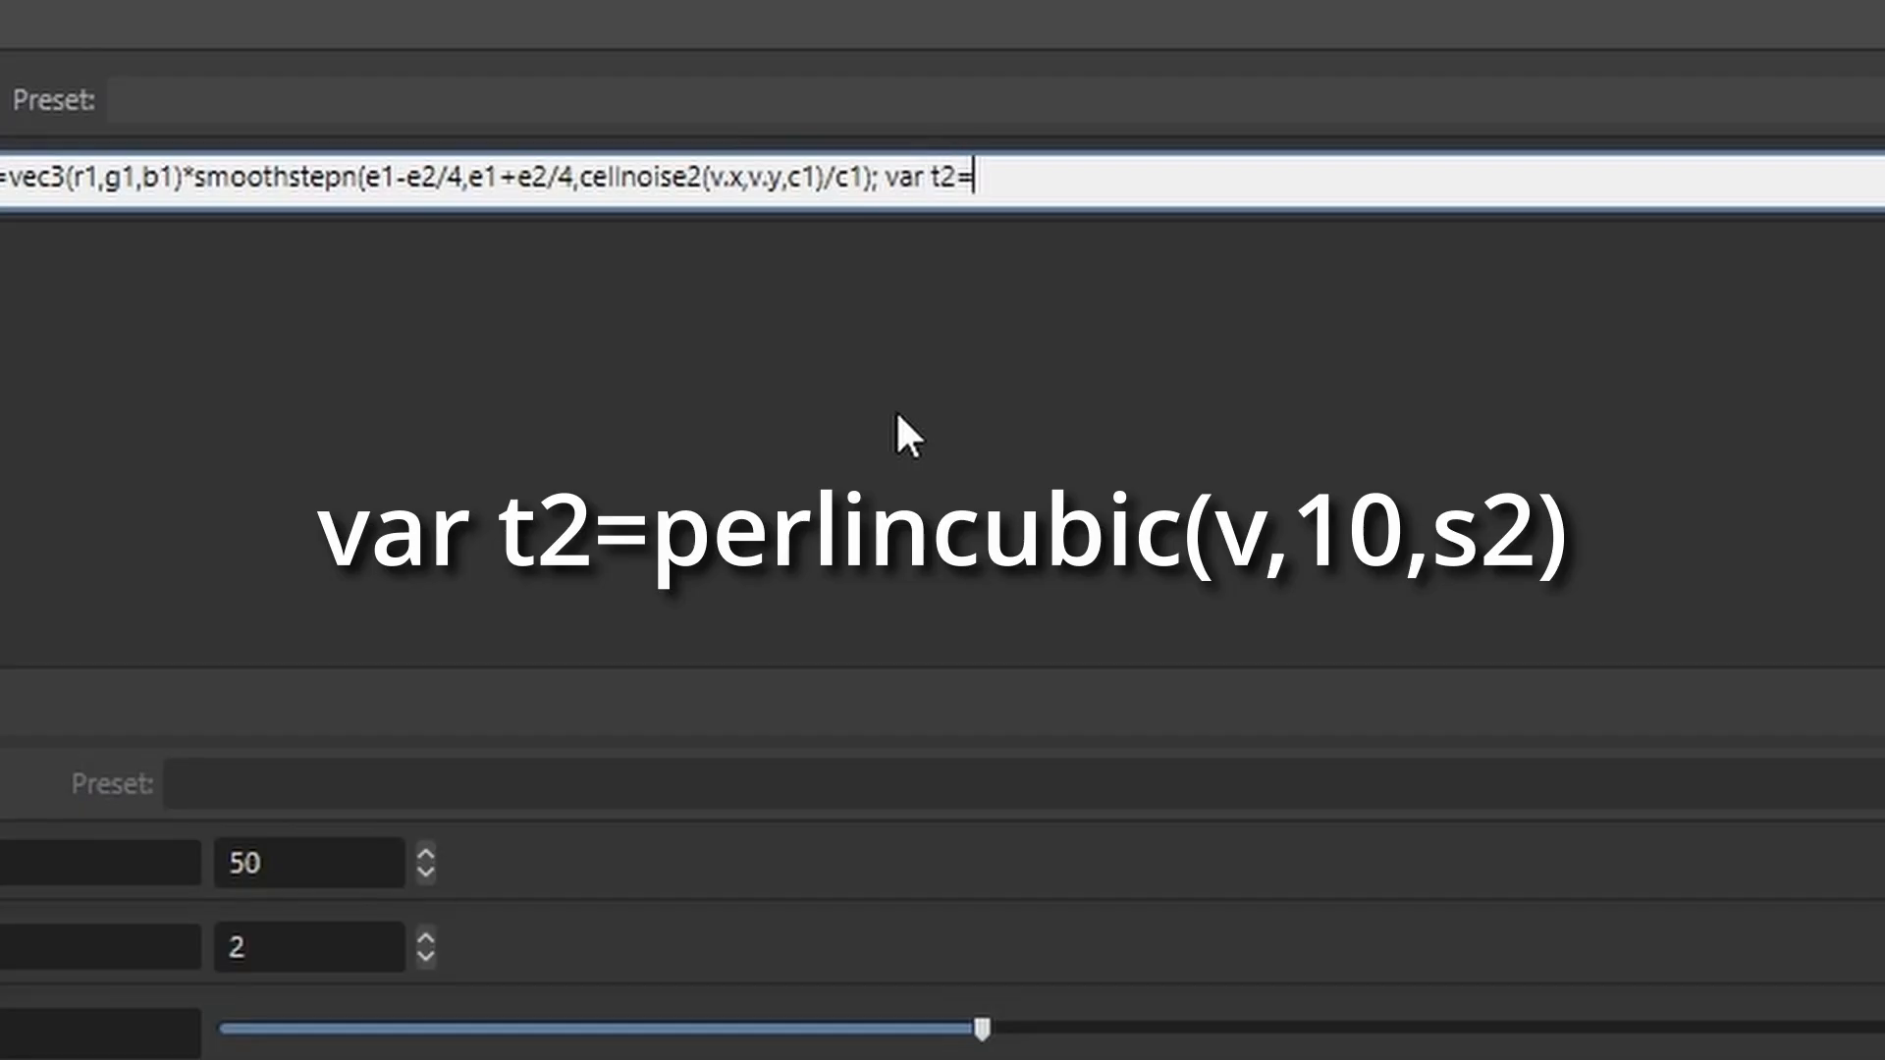
pyautogui.write('perlincubic(v,')
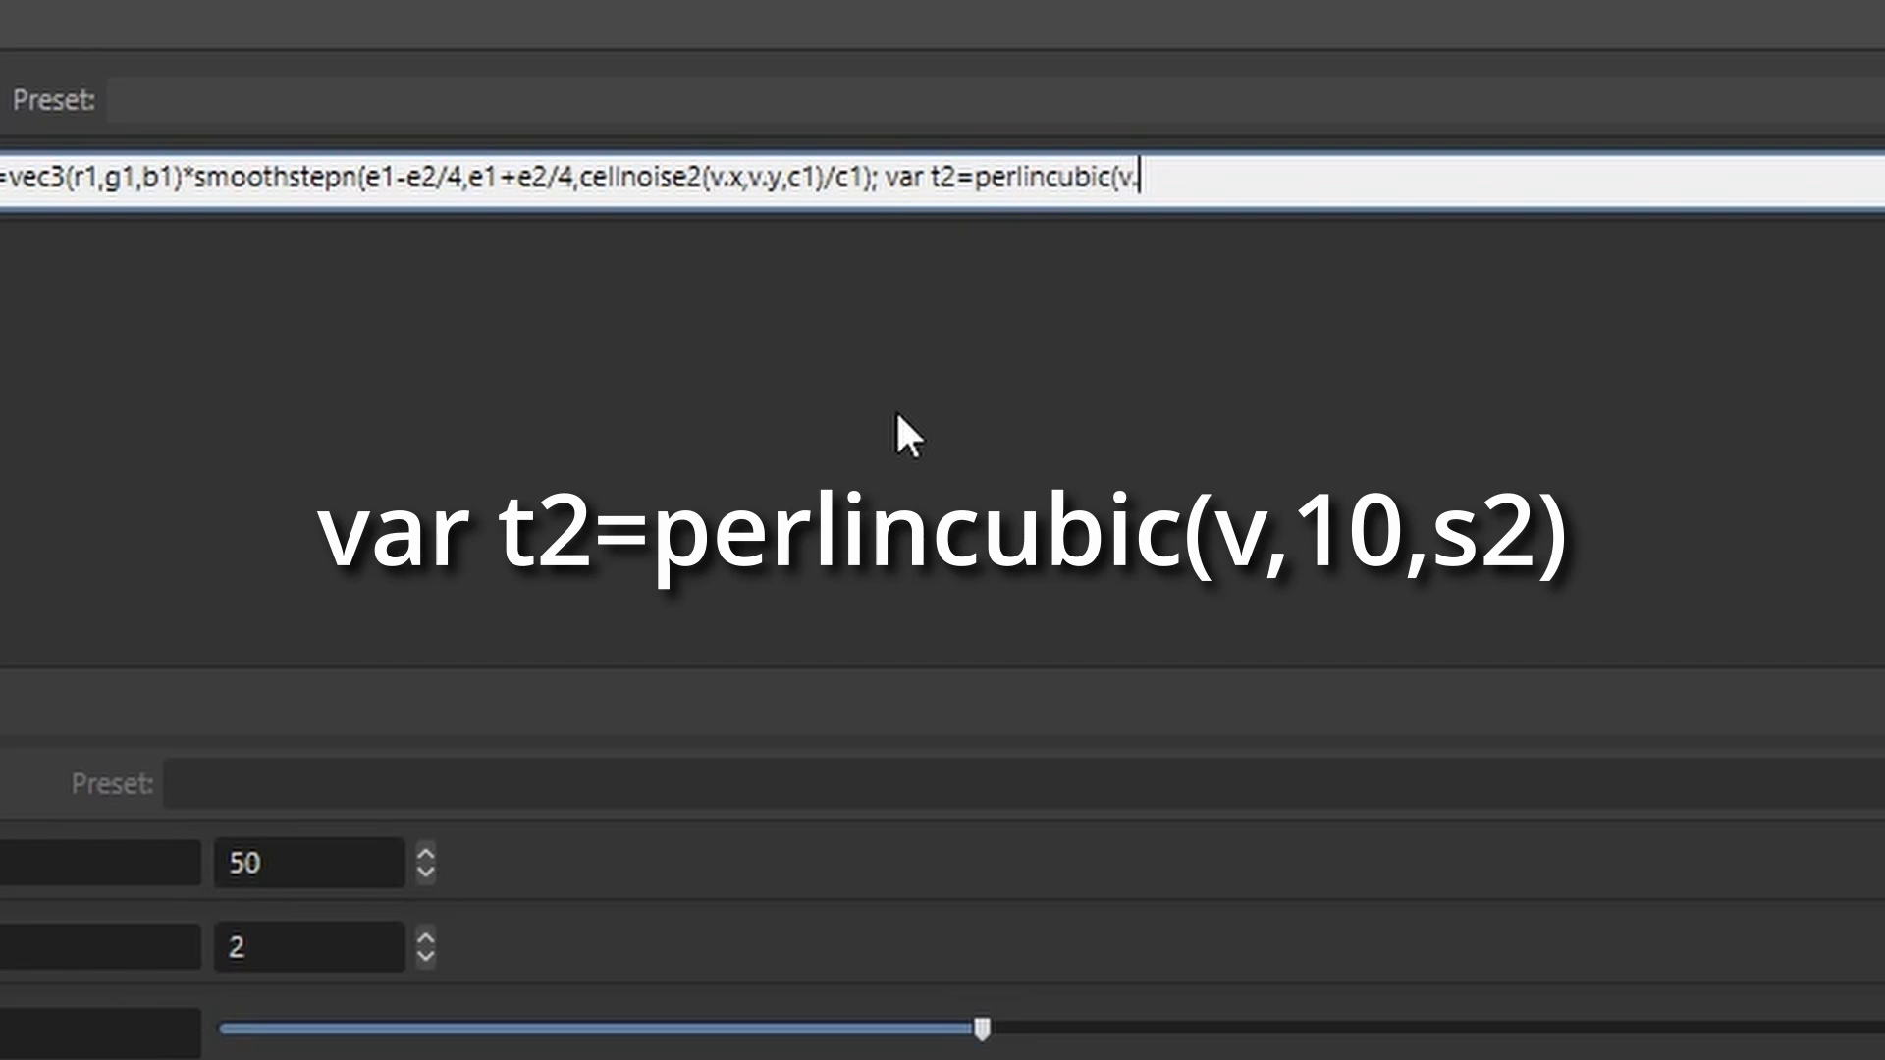
pyautogui.press('BackSpace')
pyautogui.write(',10,s2')
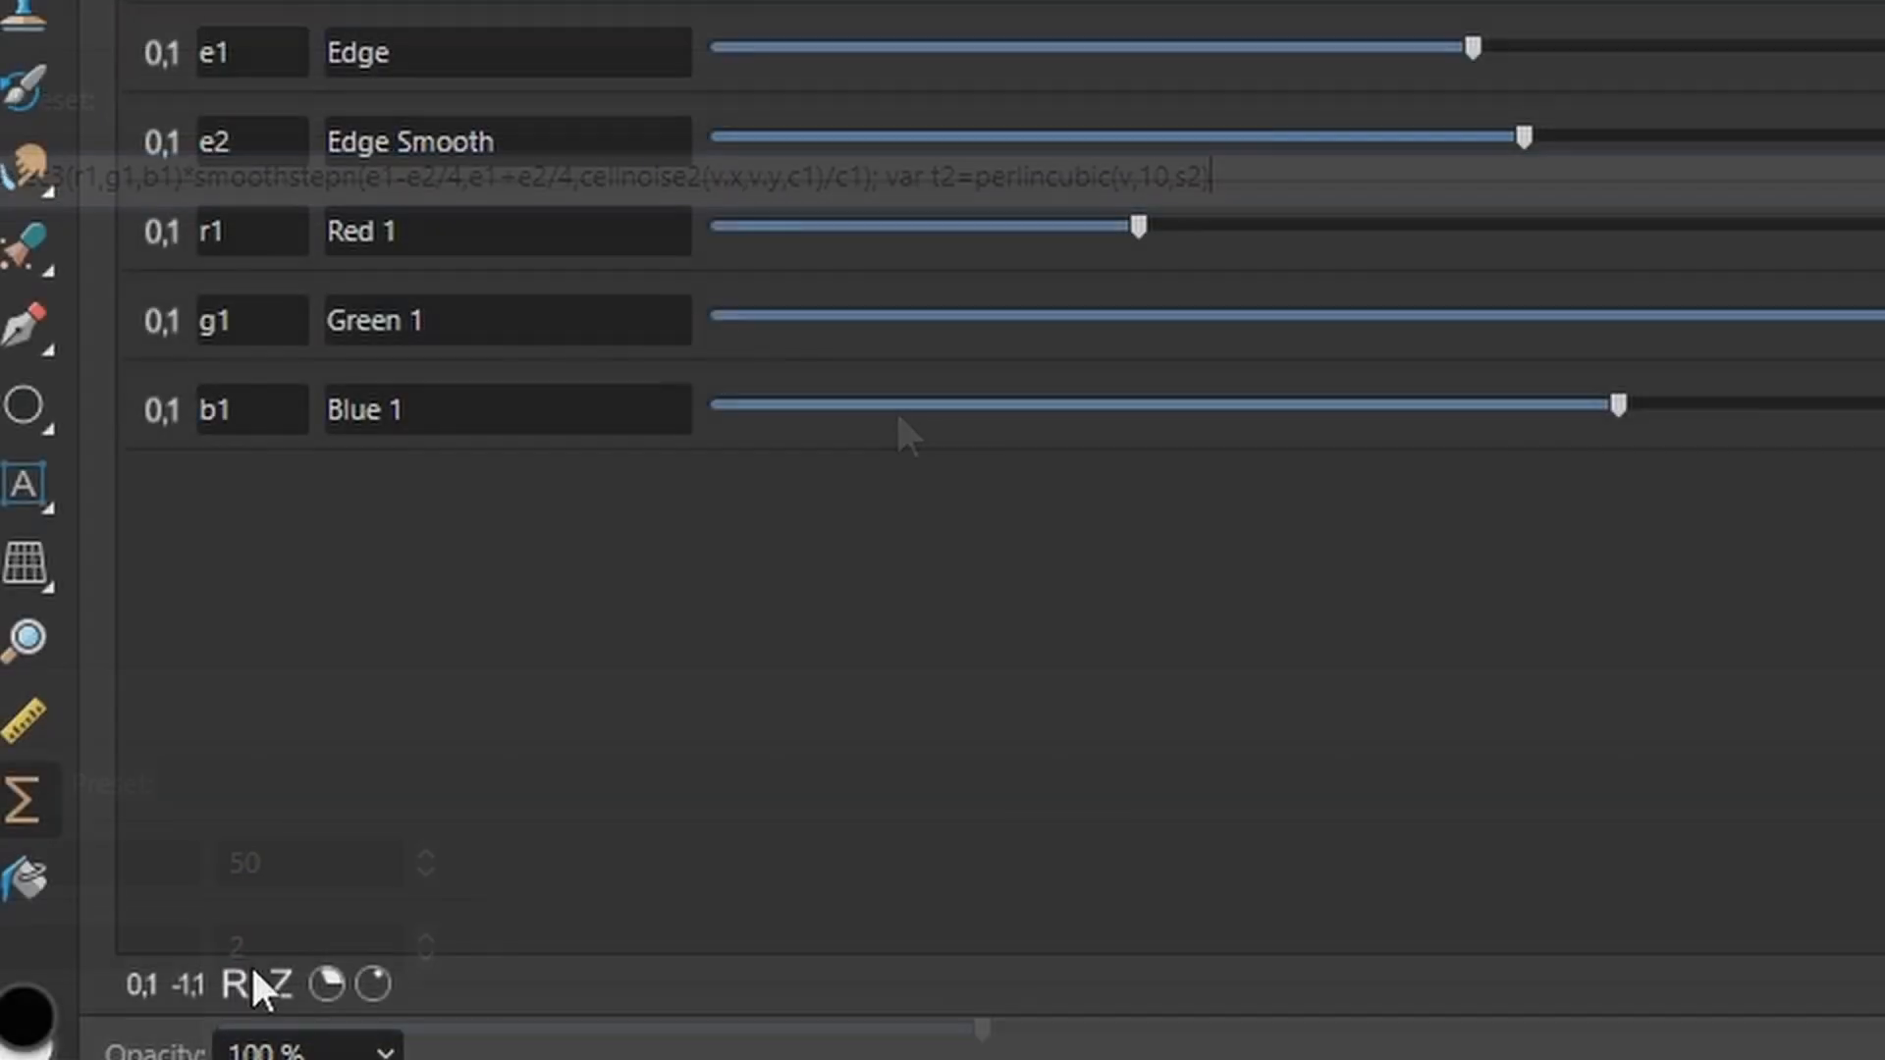
# Add a 0–1 slider input s2 described as Perlin Smooth and set it to about 45% of its range
pyautogui.click(142, 984)
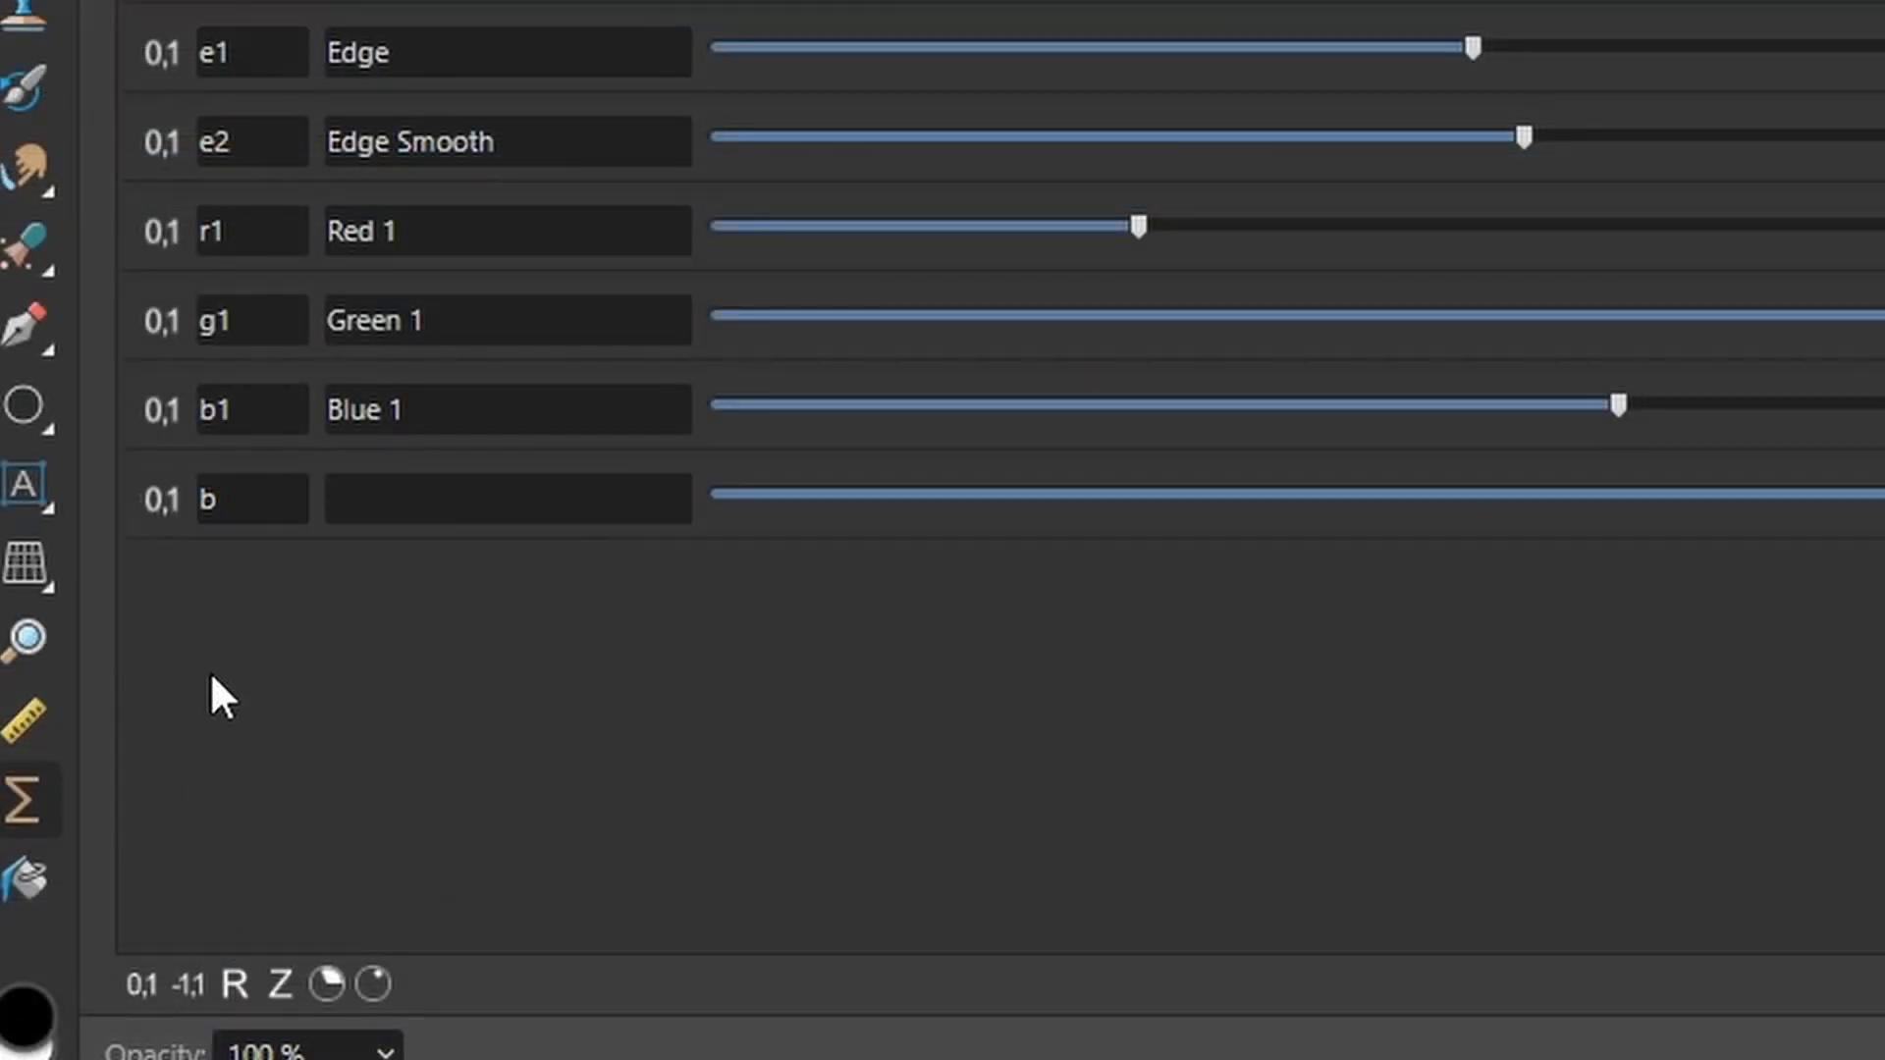
pyautogui.click(231, 509)
pyautogui.write('s2')
pyautogui.click(405, 509)
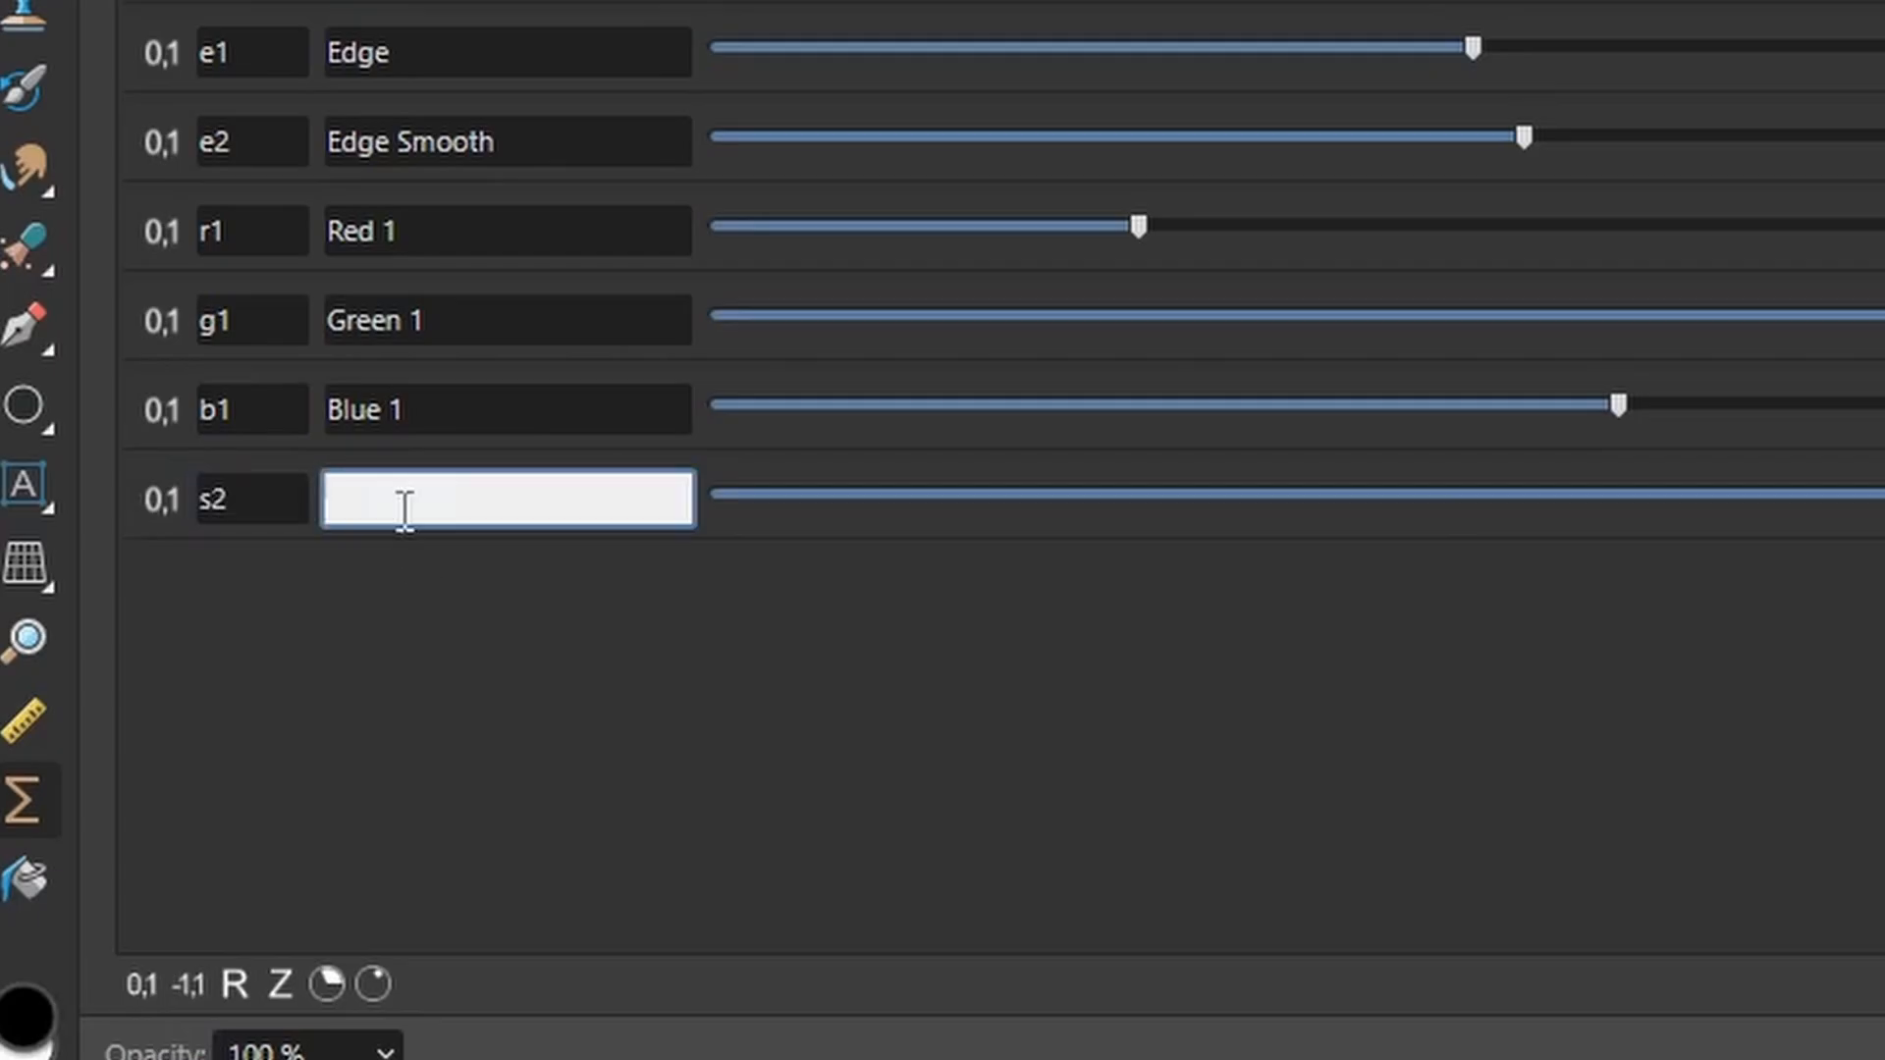
pyautogui.write('Perlin Smooth')
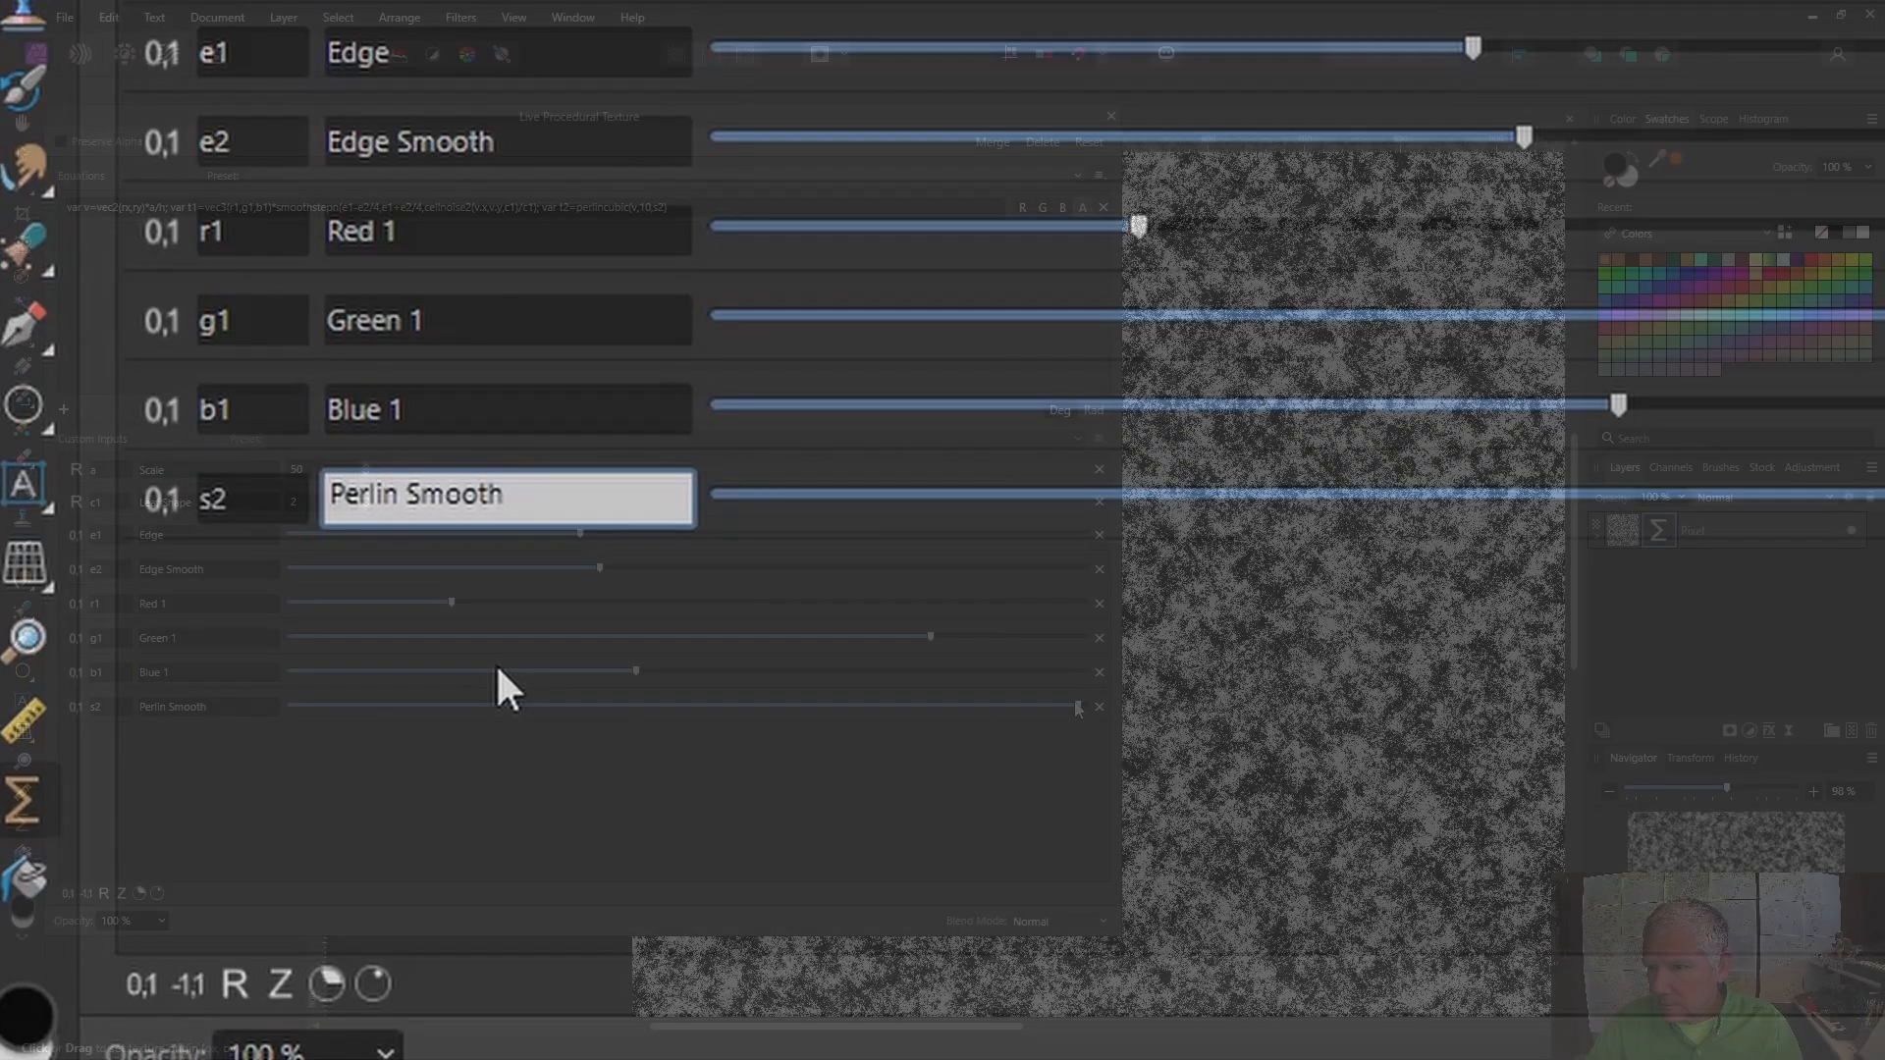
pyautogui.moveTo(1077, 705); pyautogui.dragTo(783, 715)
pyautogui.moveTo(783, 715); pyautogui.dragTo(644, 723)
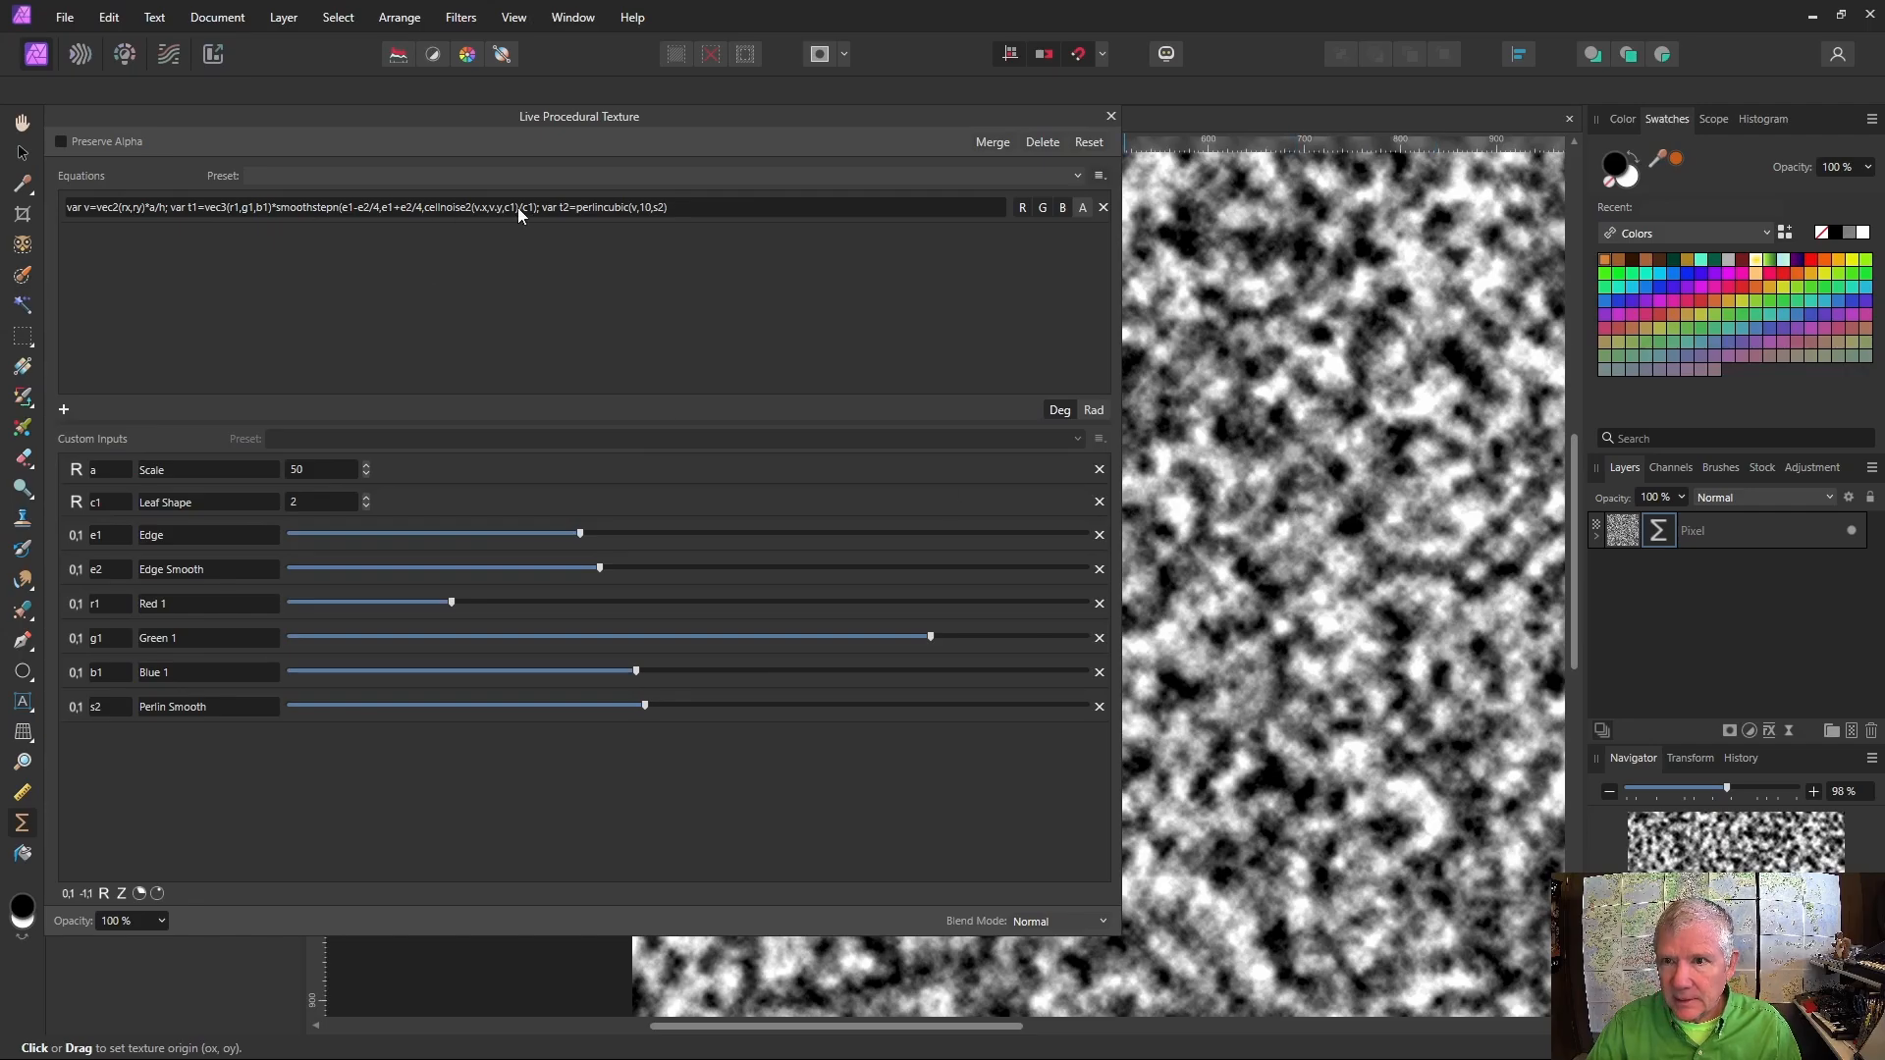
# Add a real-number input a2 for Perlin Scale with value 4, and divide v by a2 in the perlincubic term of t2
pyautogui.click(103, 893)
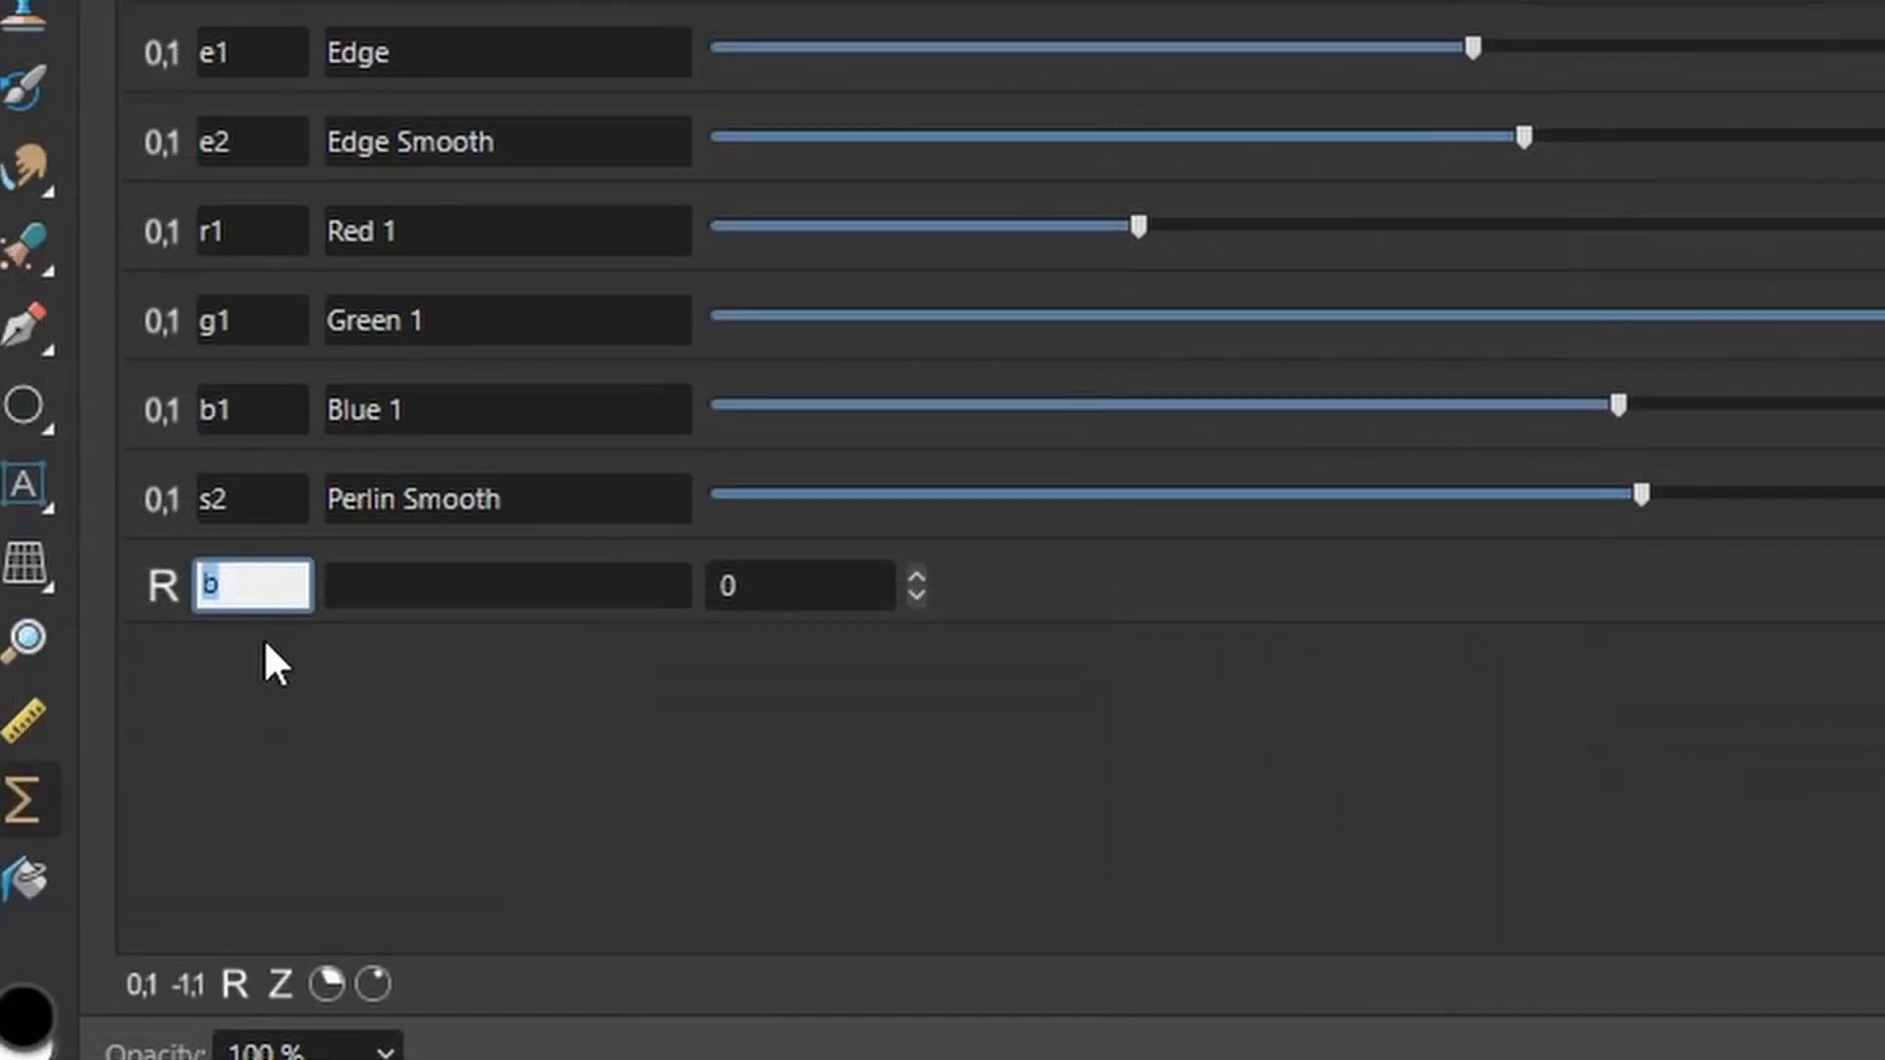
pyautogui.write('s2')
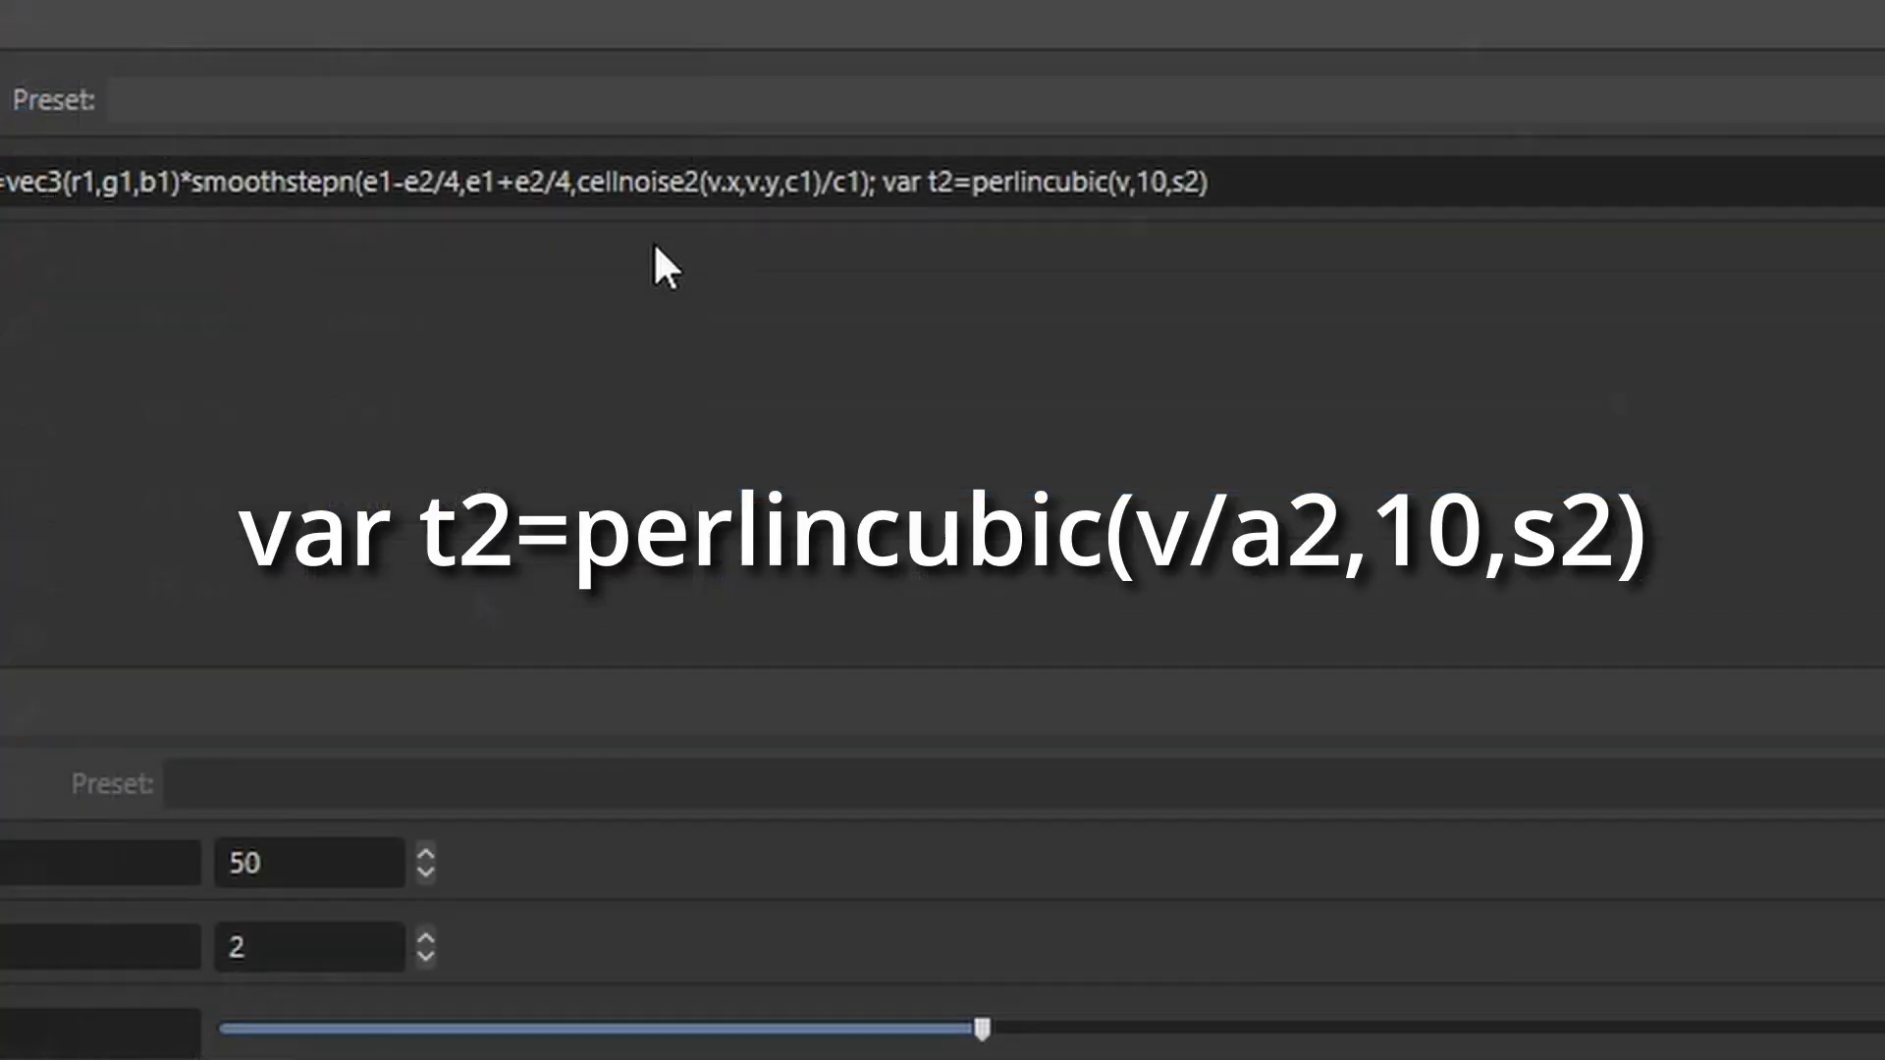
pyautogui.click(660, 196)
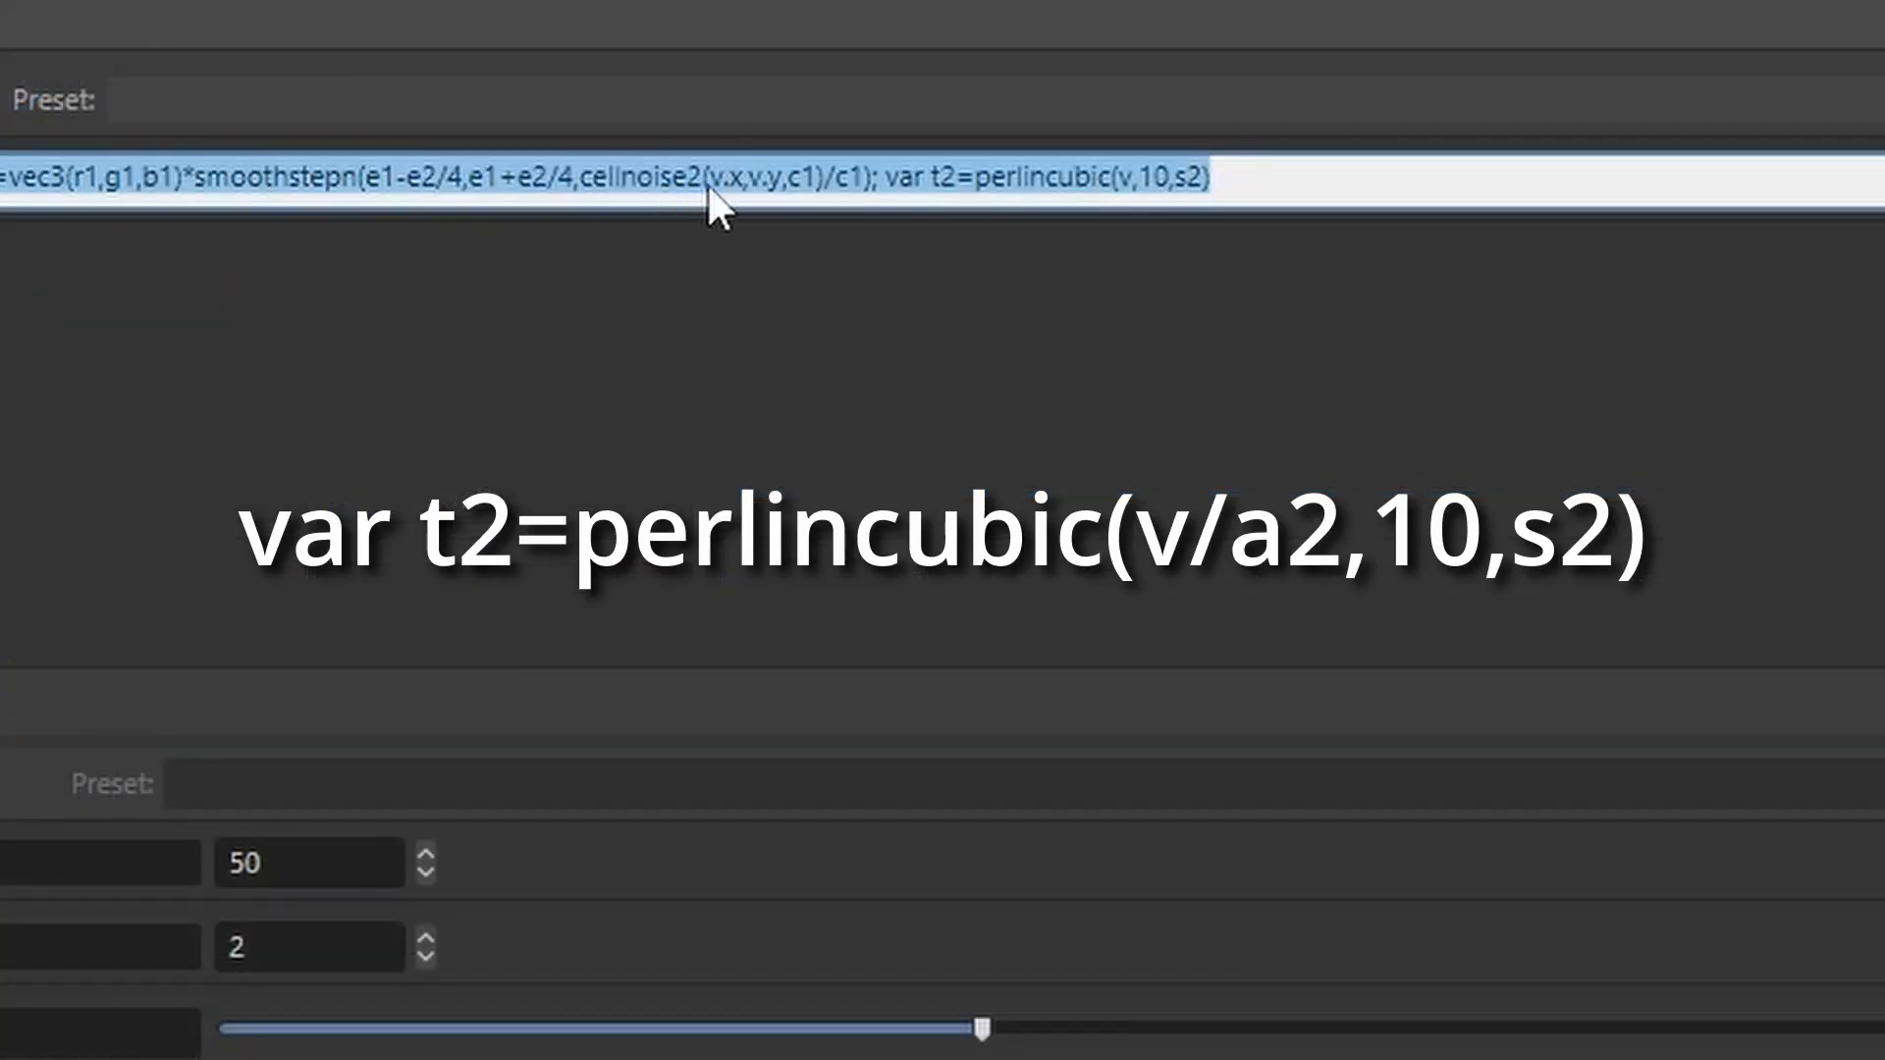
pyautogui.click(850, 181)
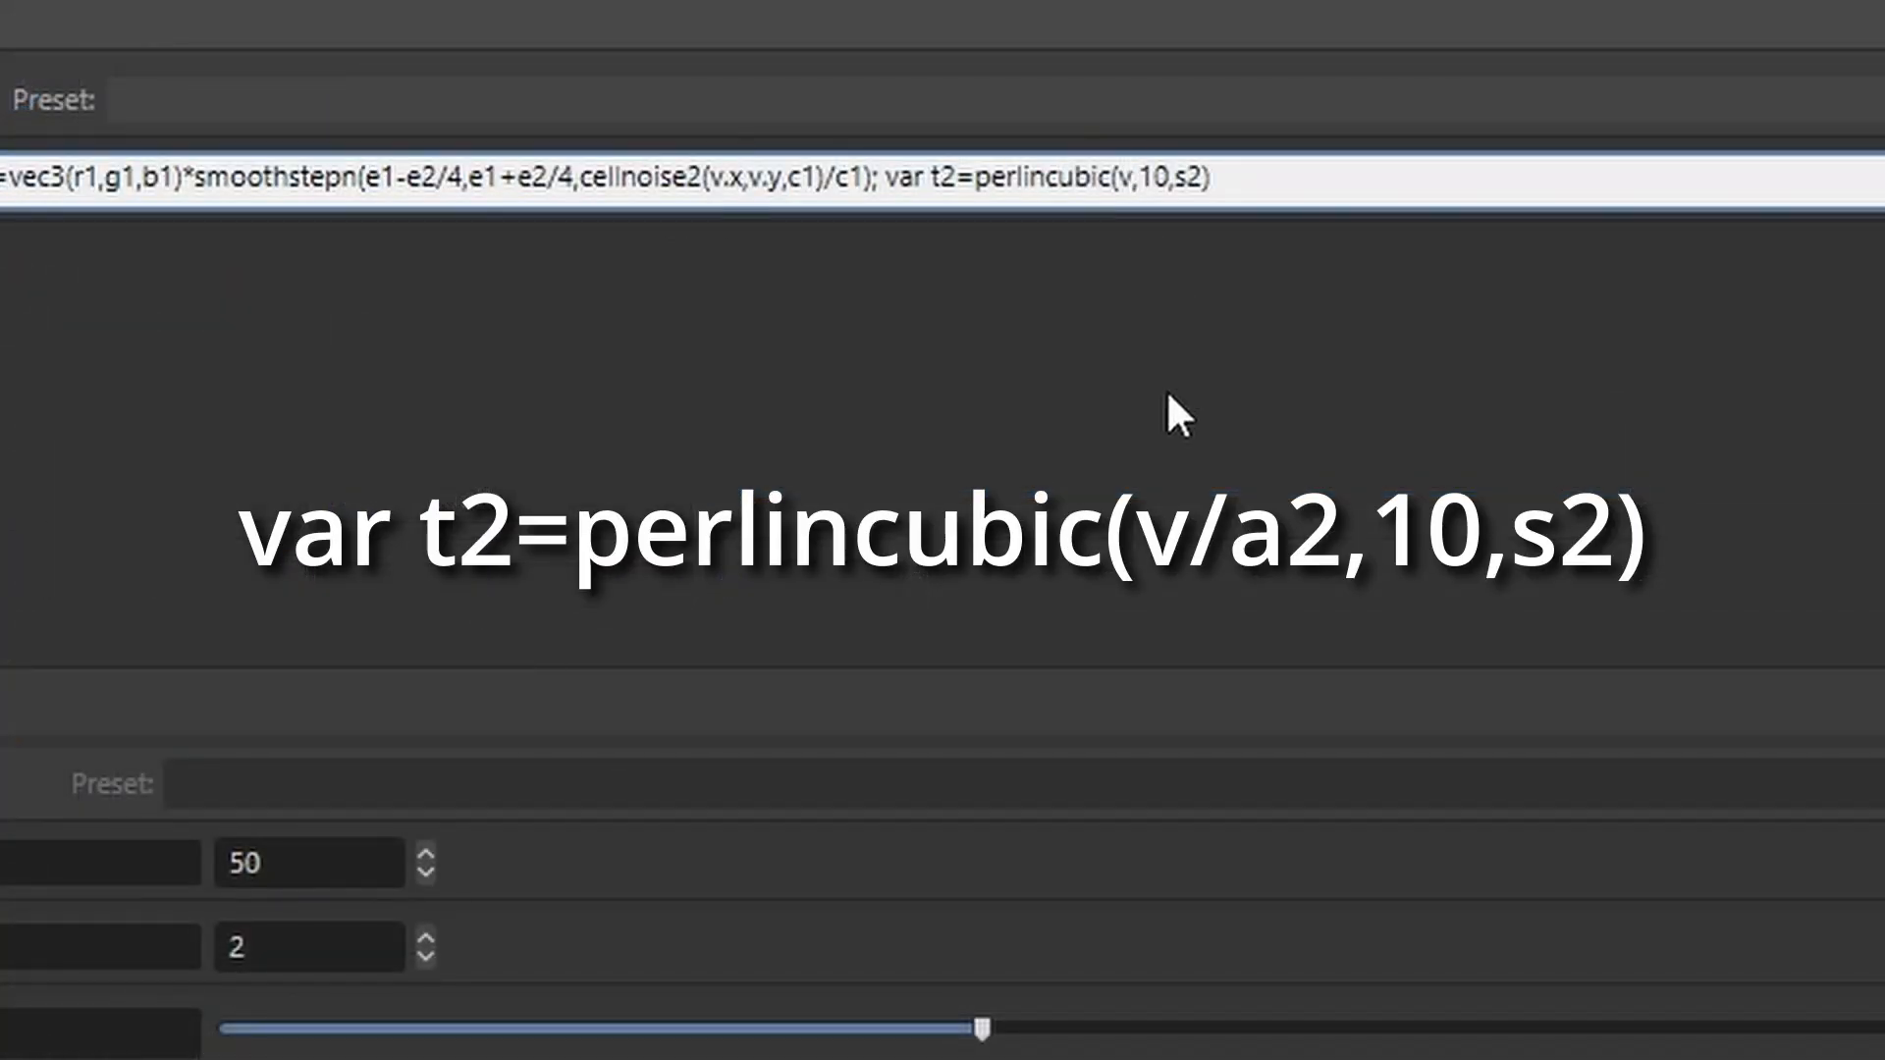
pyautogui.write('/a2')
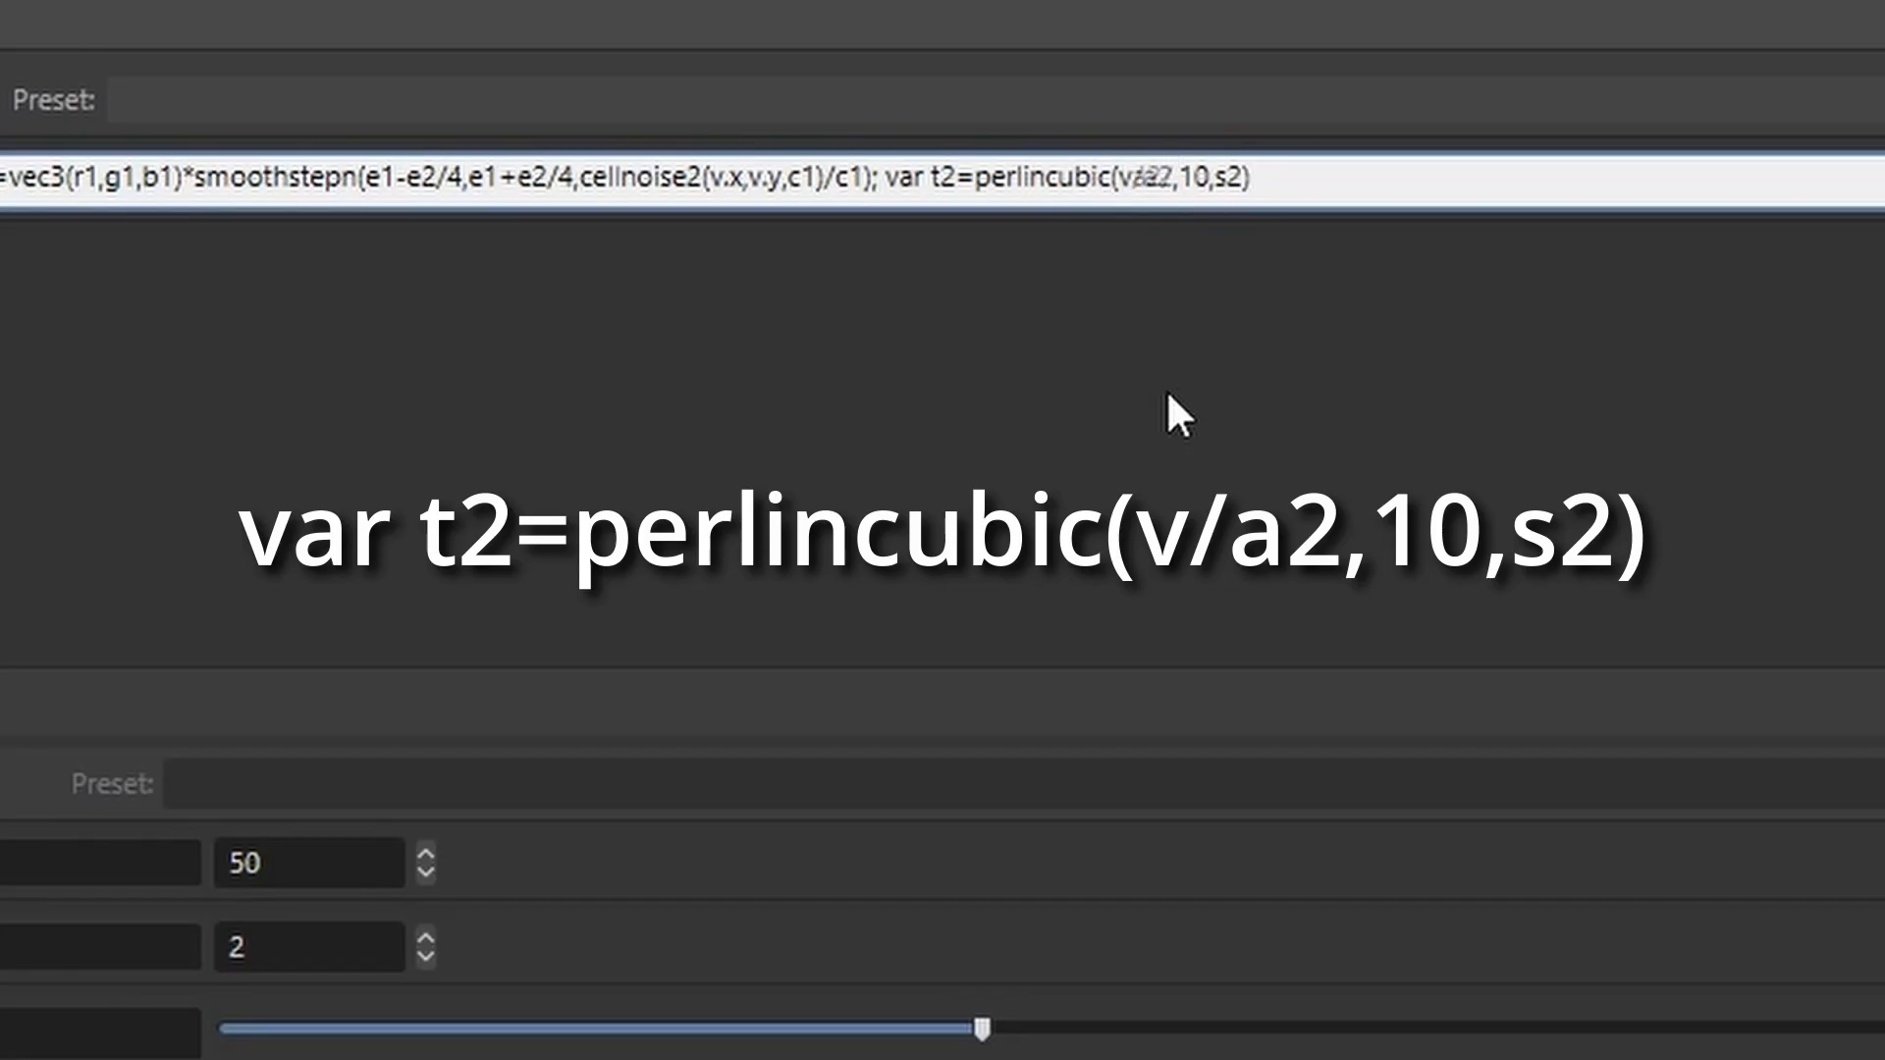
pyautogui.press('Return')
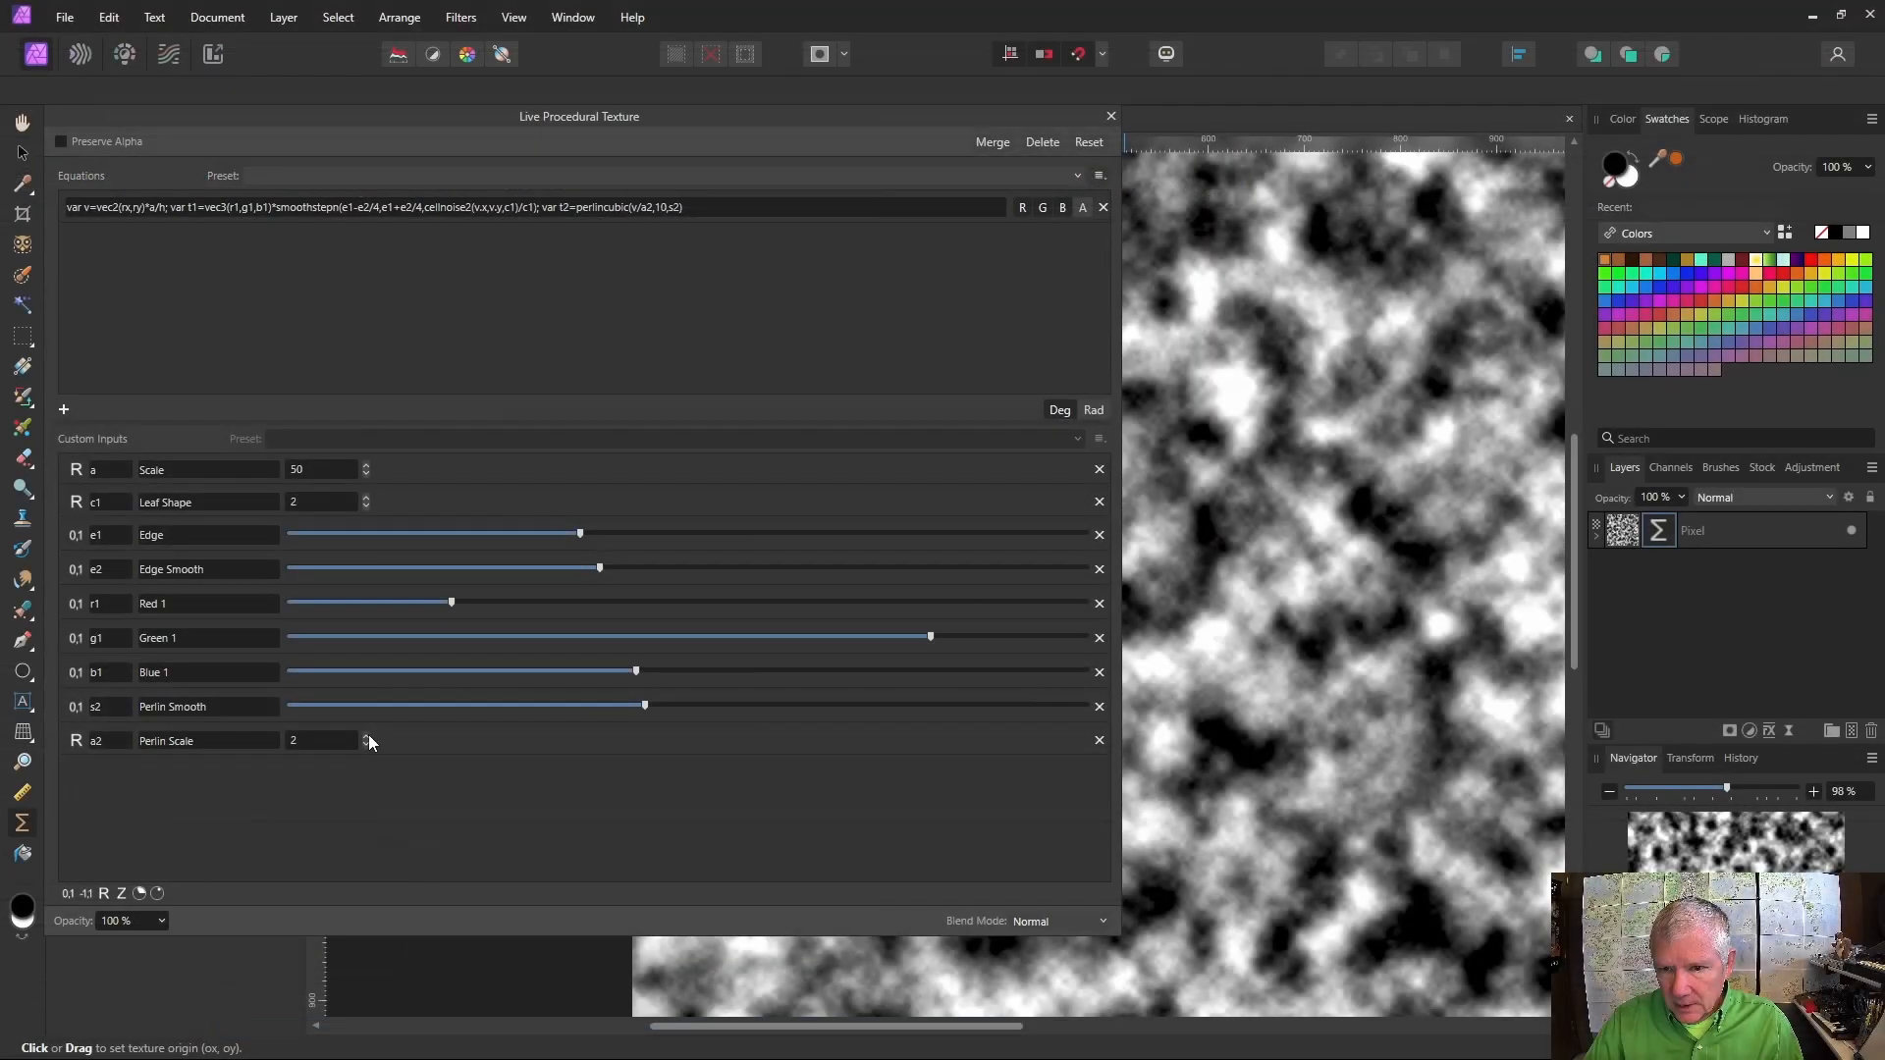
pyautogui.click(366, 737)
pyautogui.click(366, 737)
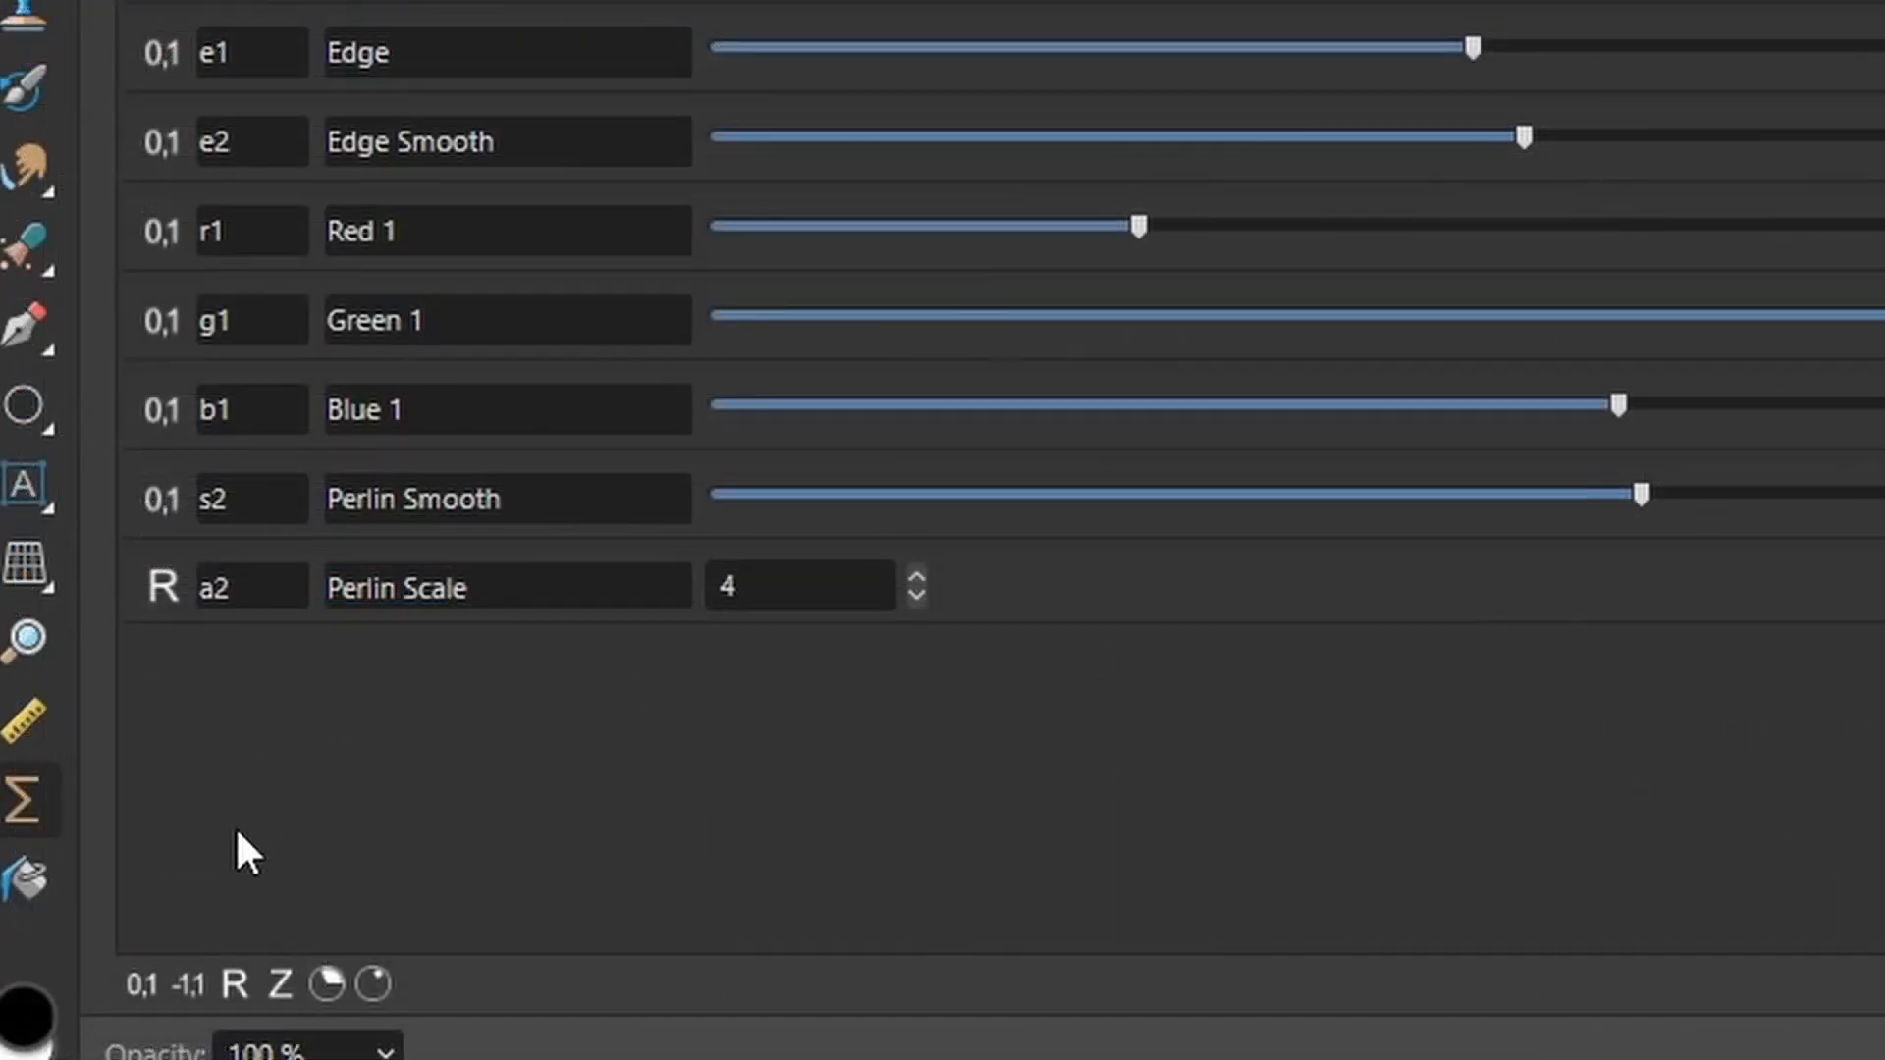
# Add a 0–1 input described as Perlin Fader and a −1 to 1 input at its maximum described as Perlin Offset
pyautogui.click(141, 984)
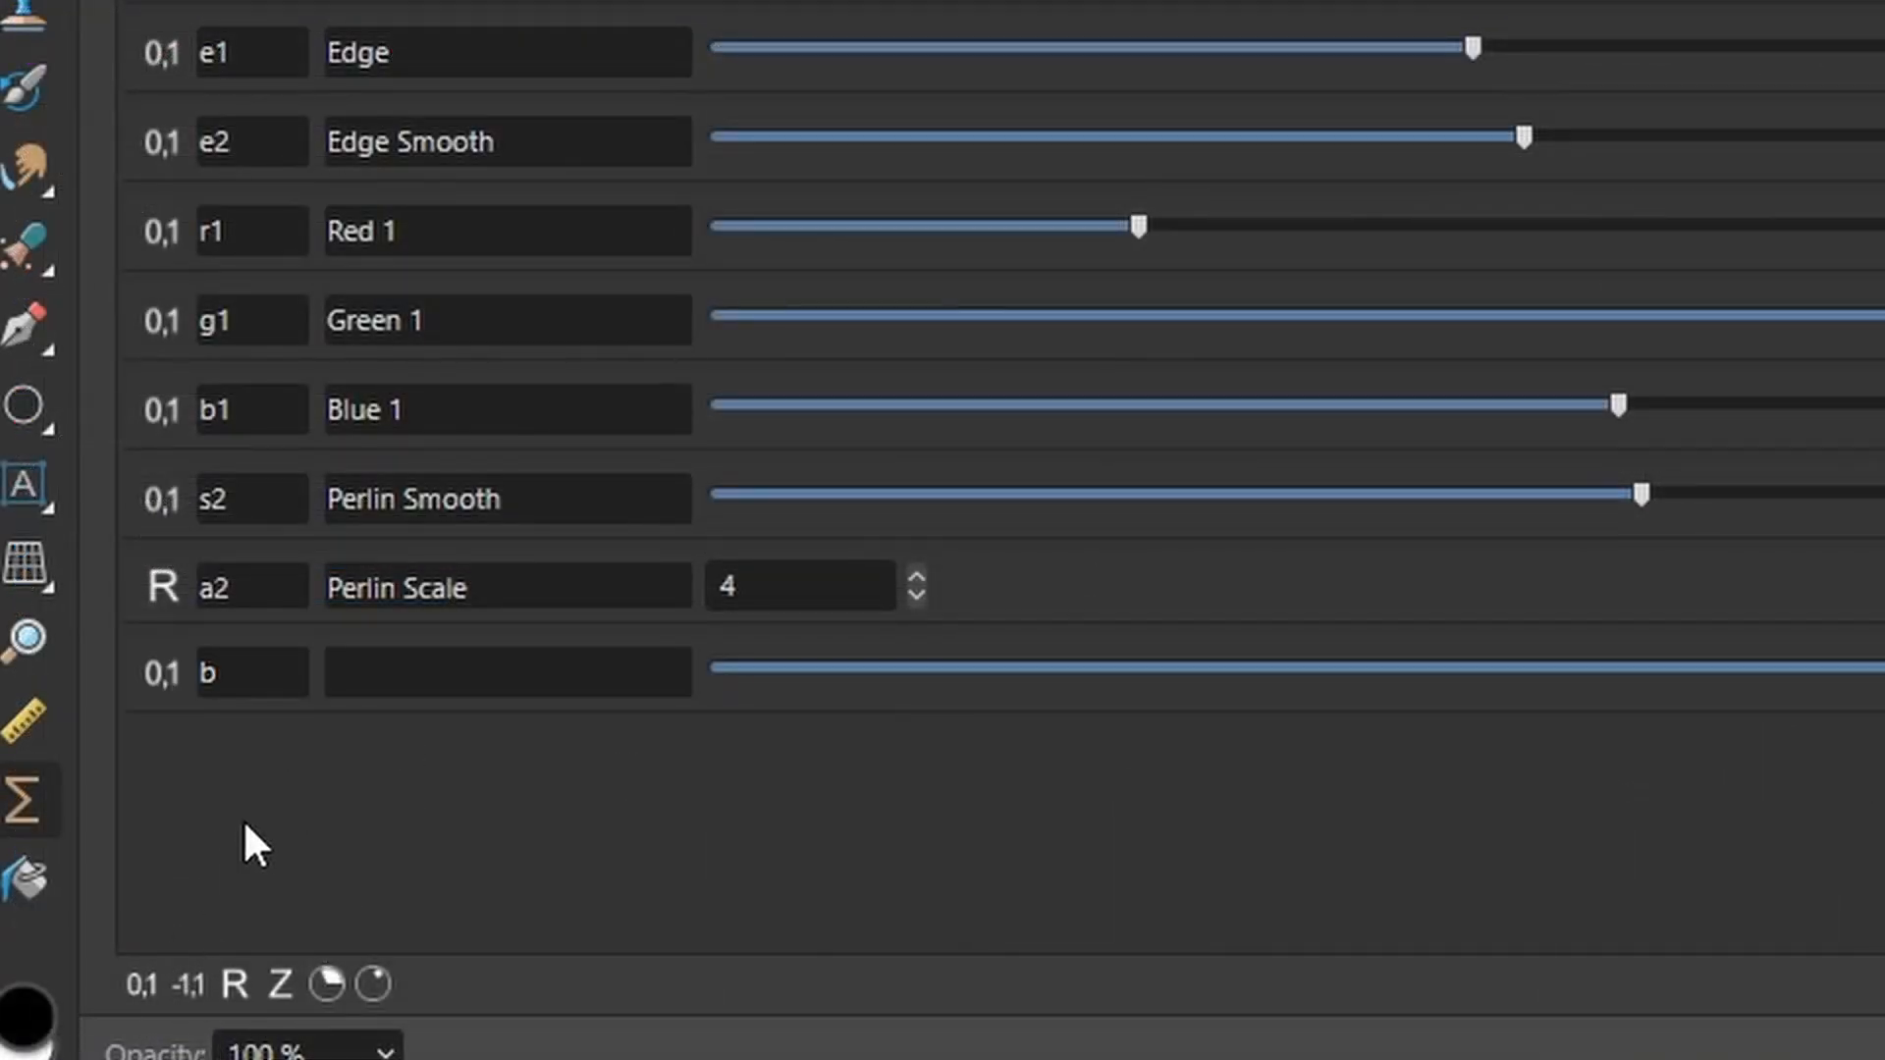
pyautogui.click(188, 987)
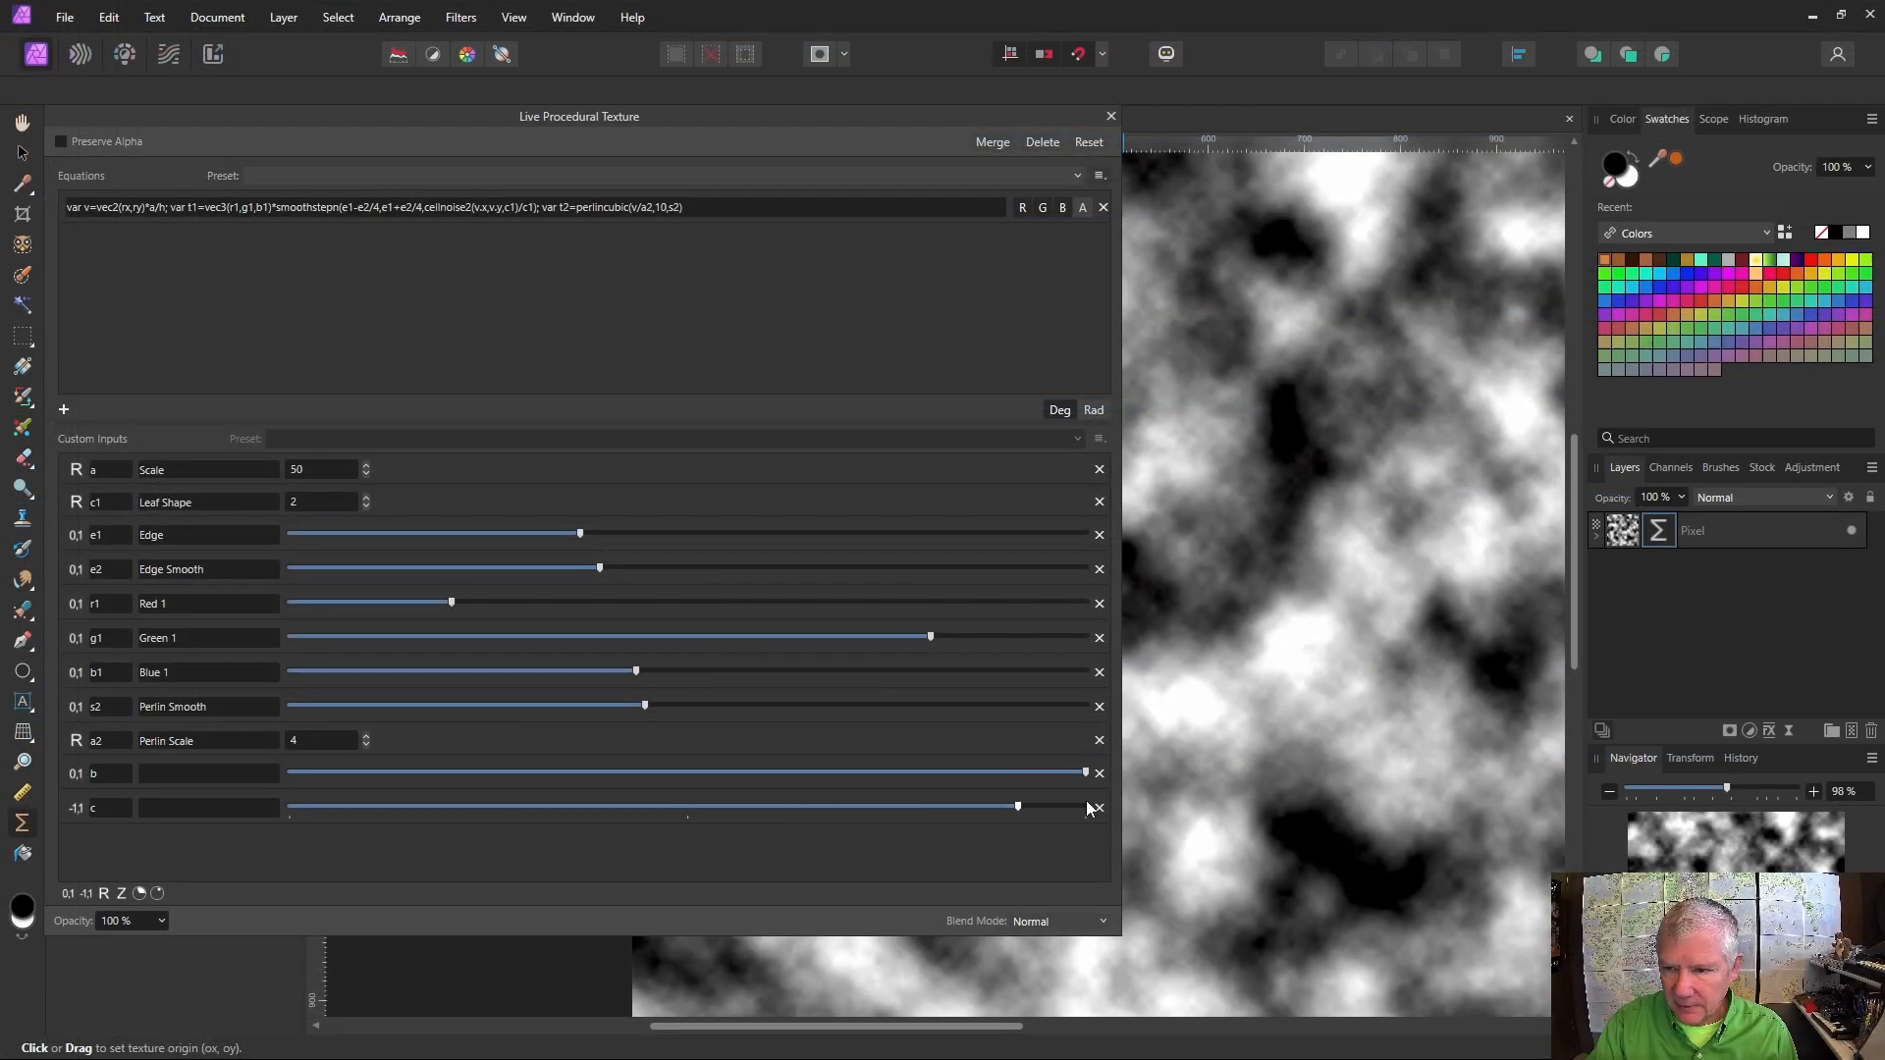
pyautogui.moveTo(1086, 807); pyautogui.dragTo(1115, 815)
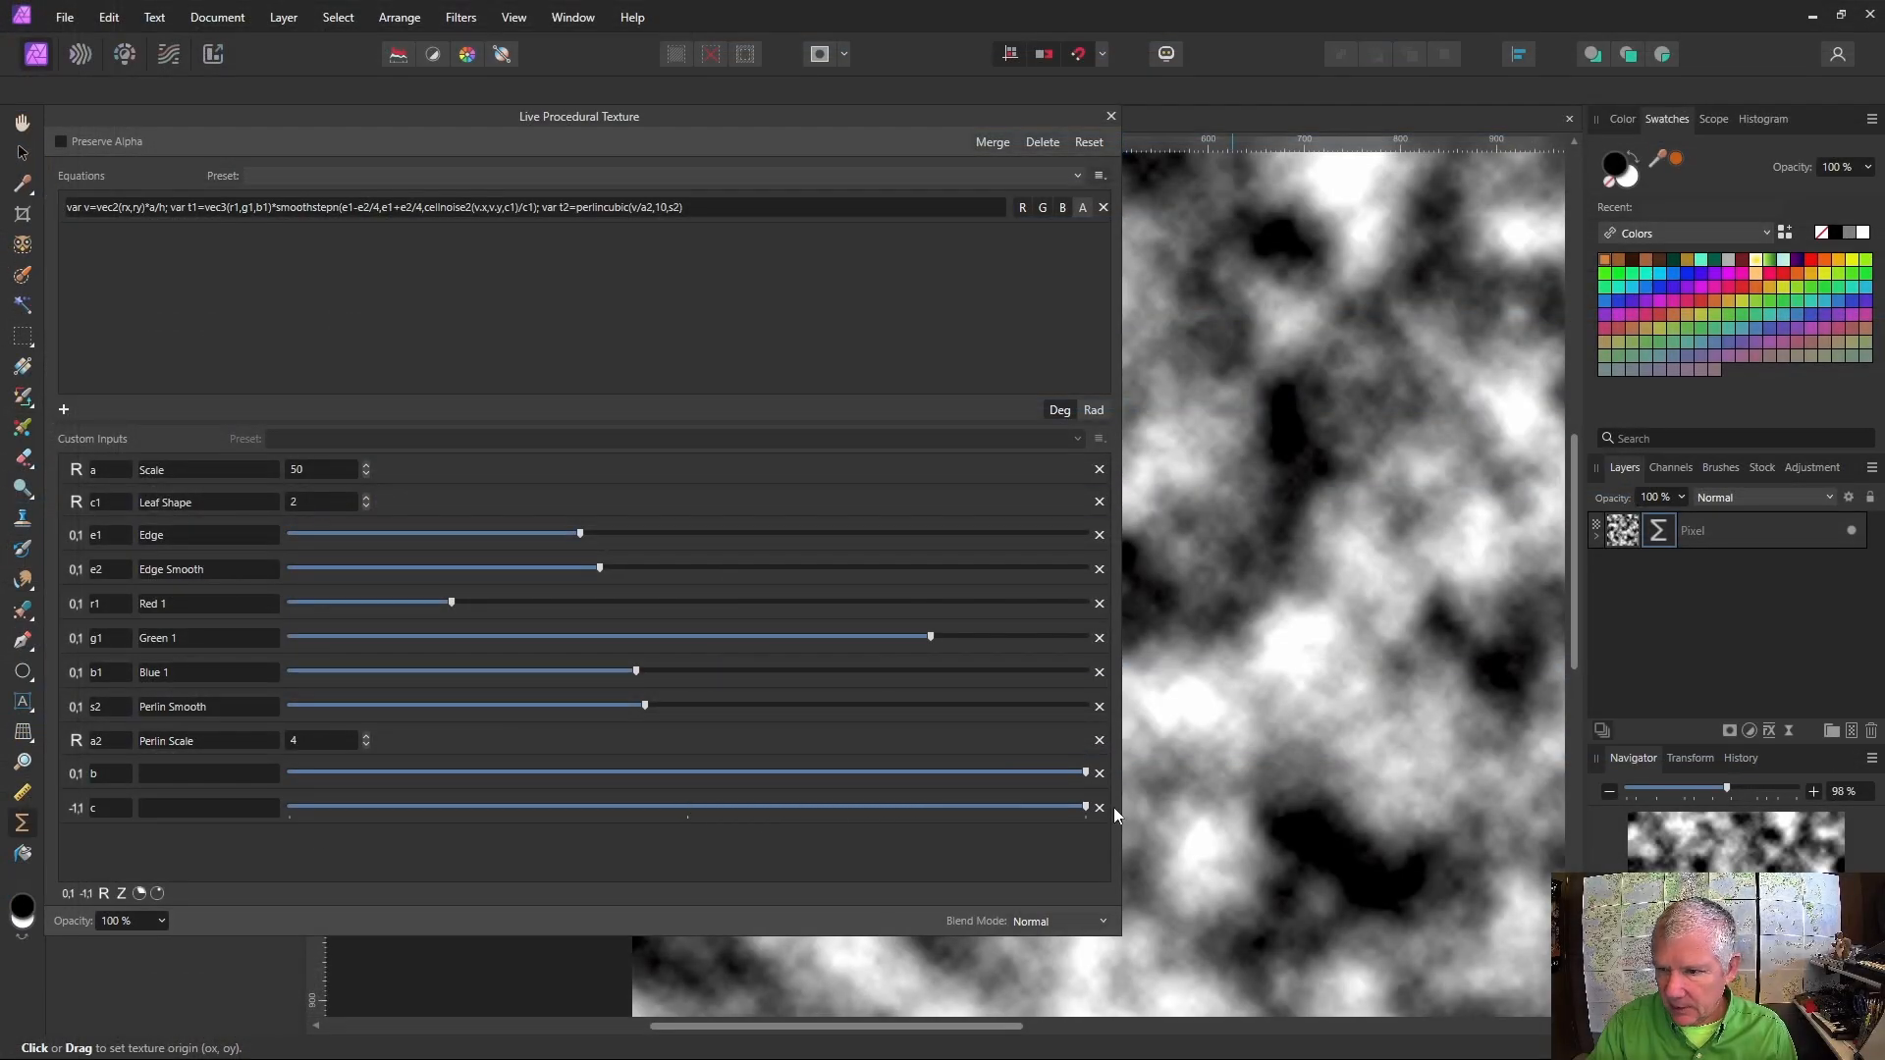
pyautogui.click(186, 774)
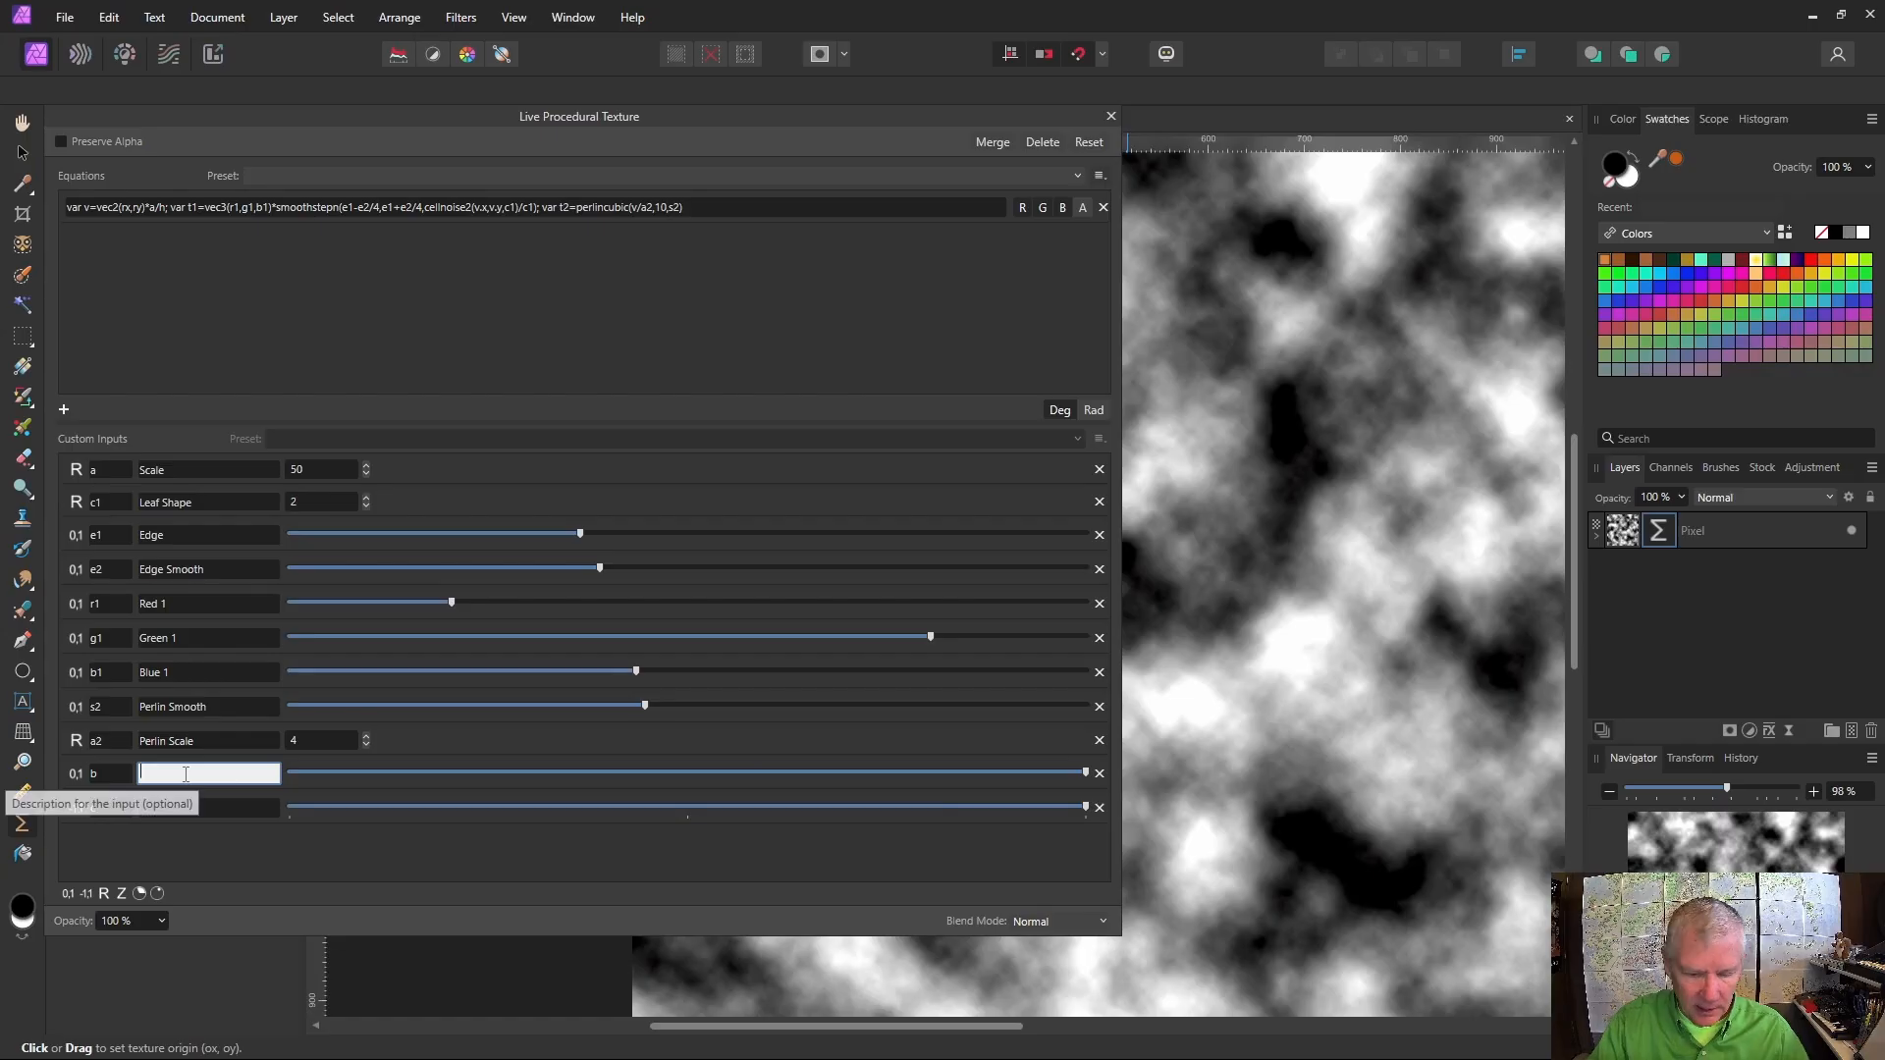
pyautogui.write('Perlin Fa')
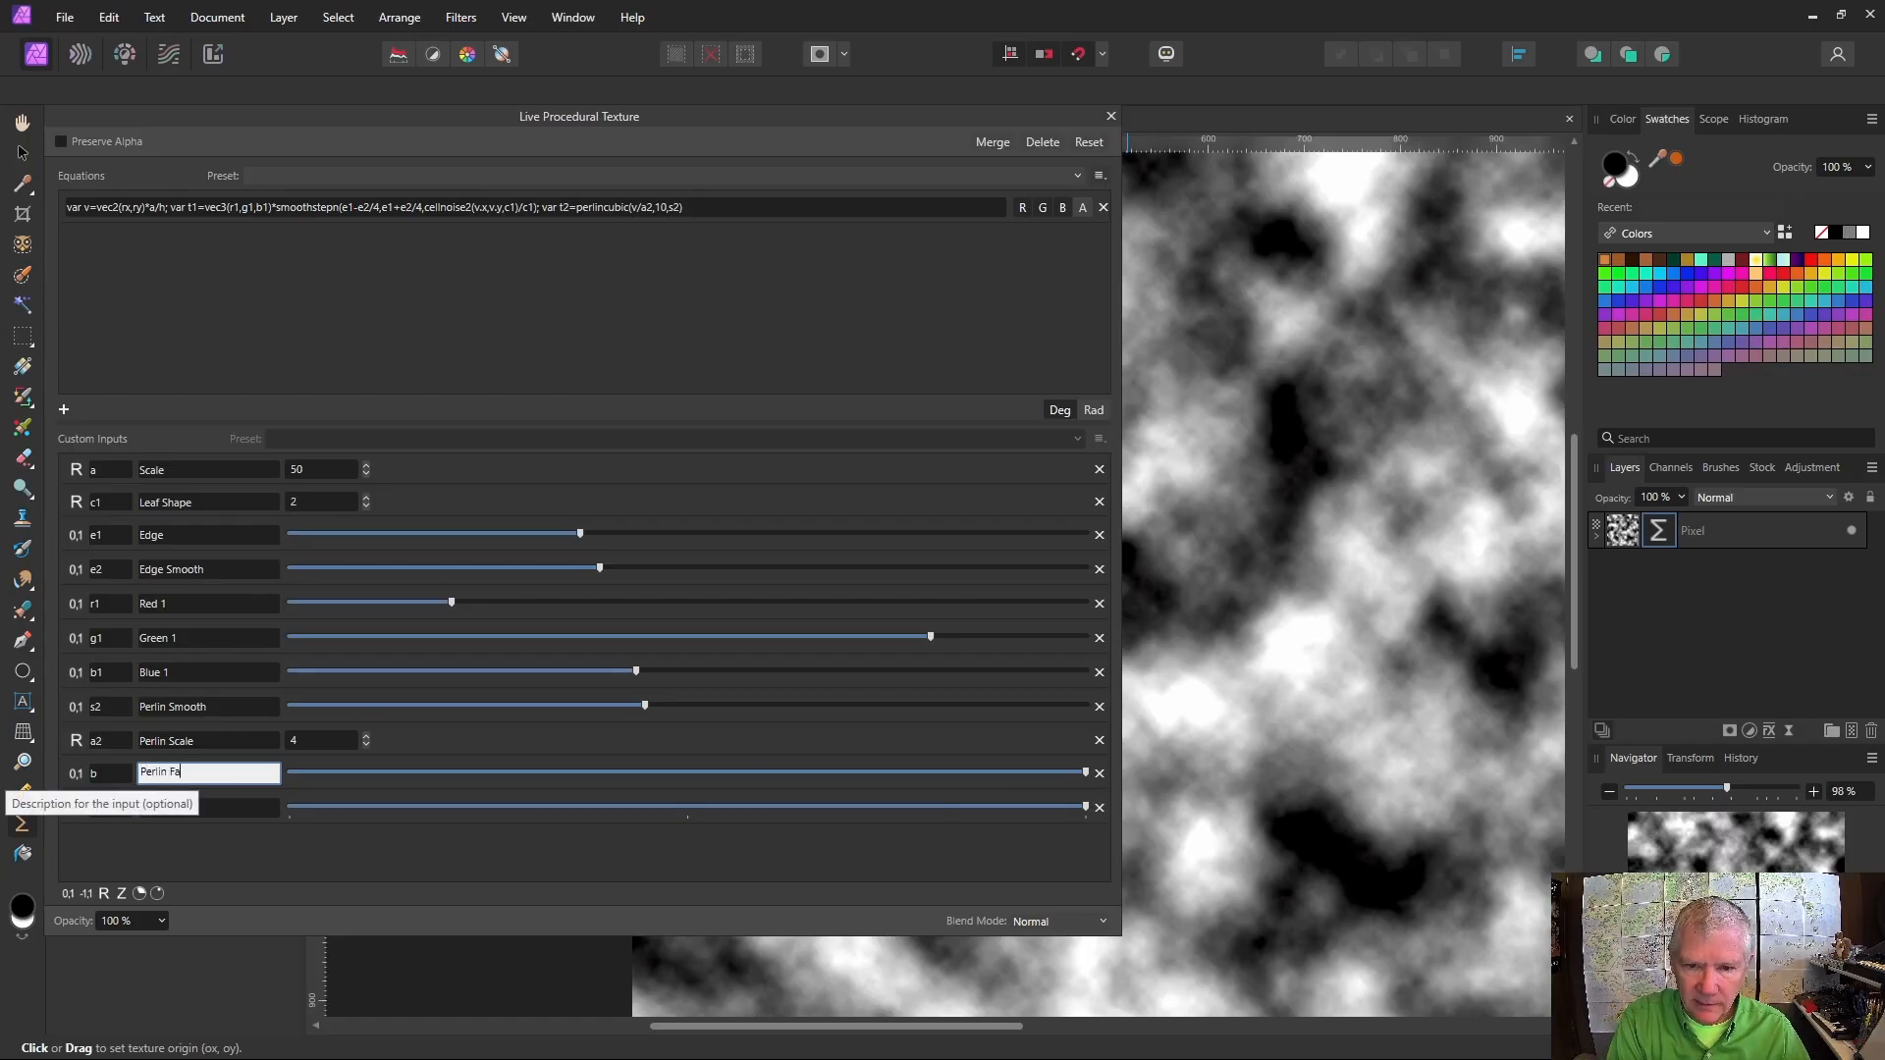
pyautogui.write('der')
pyautogui.click(215, 803)
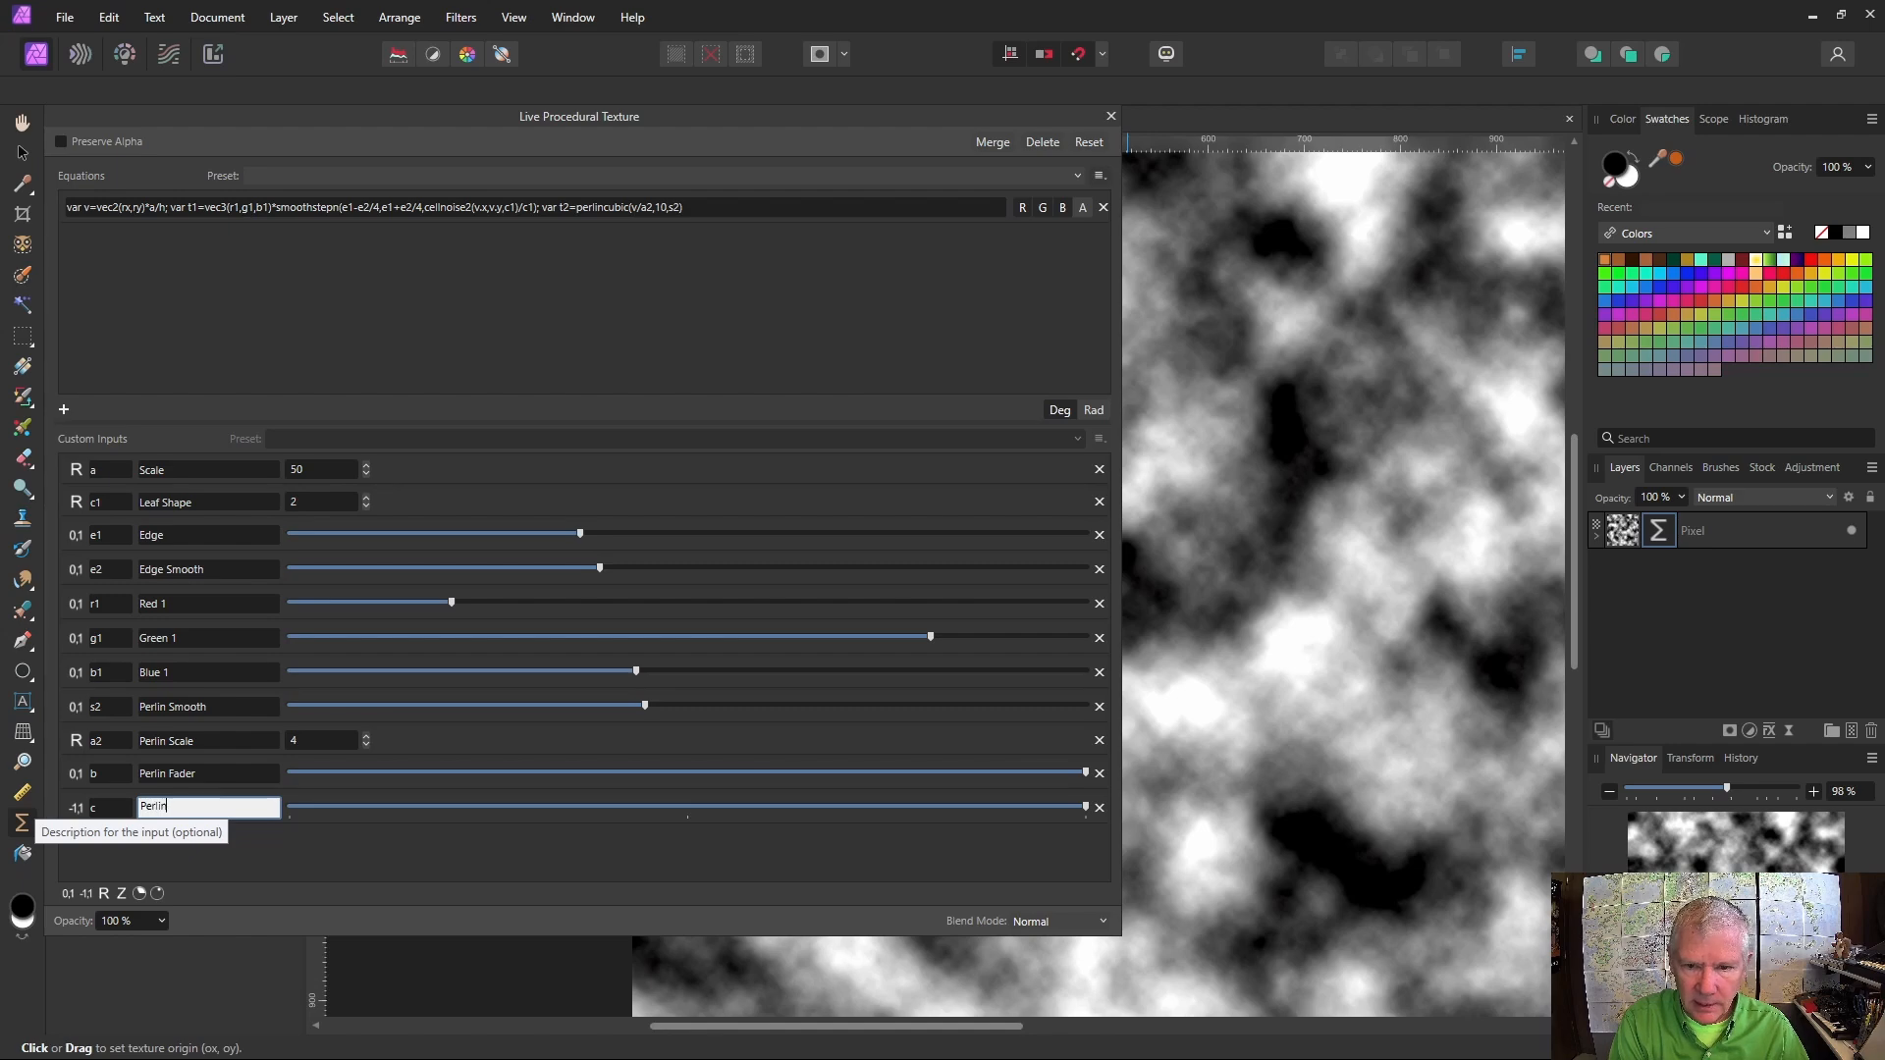
pyautogui.write('Perlin Offset')
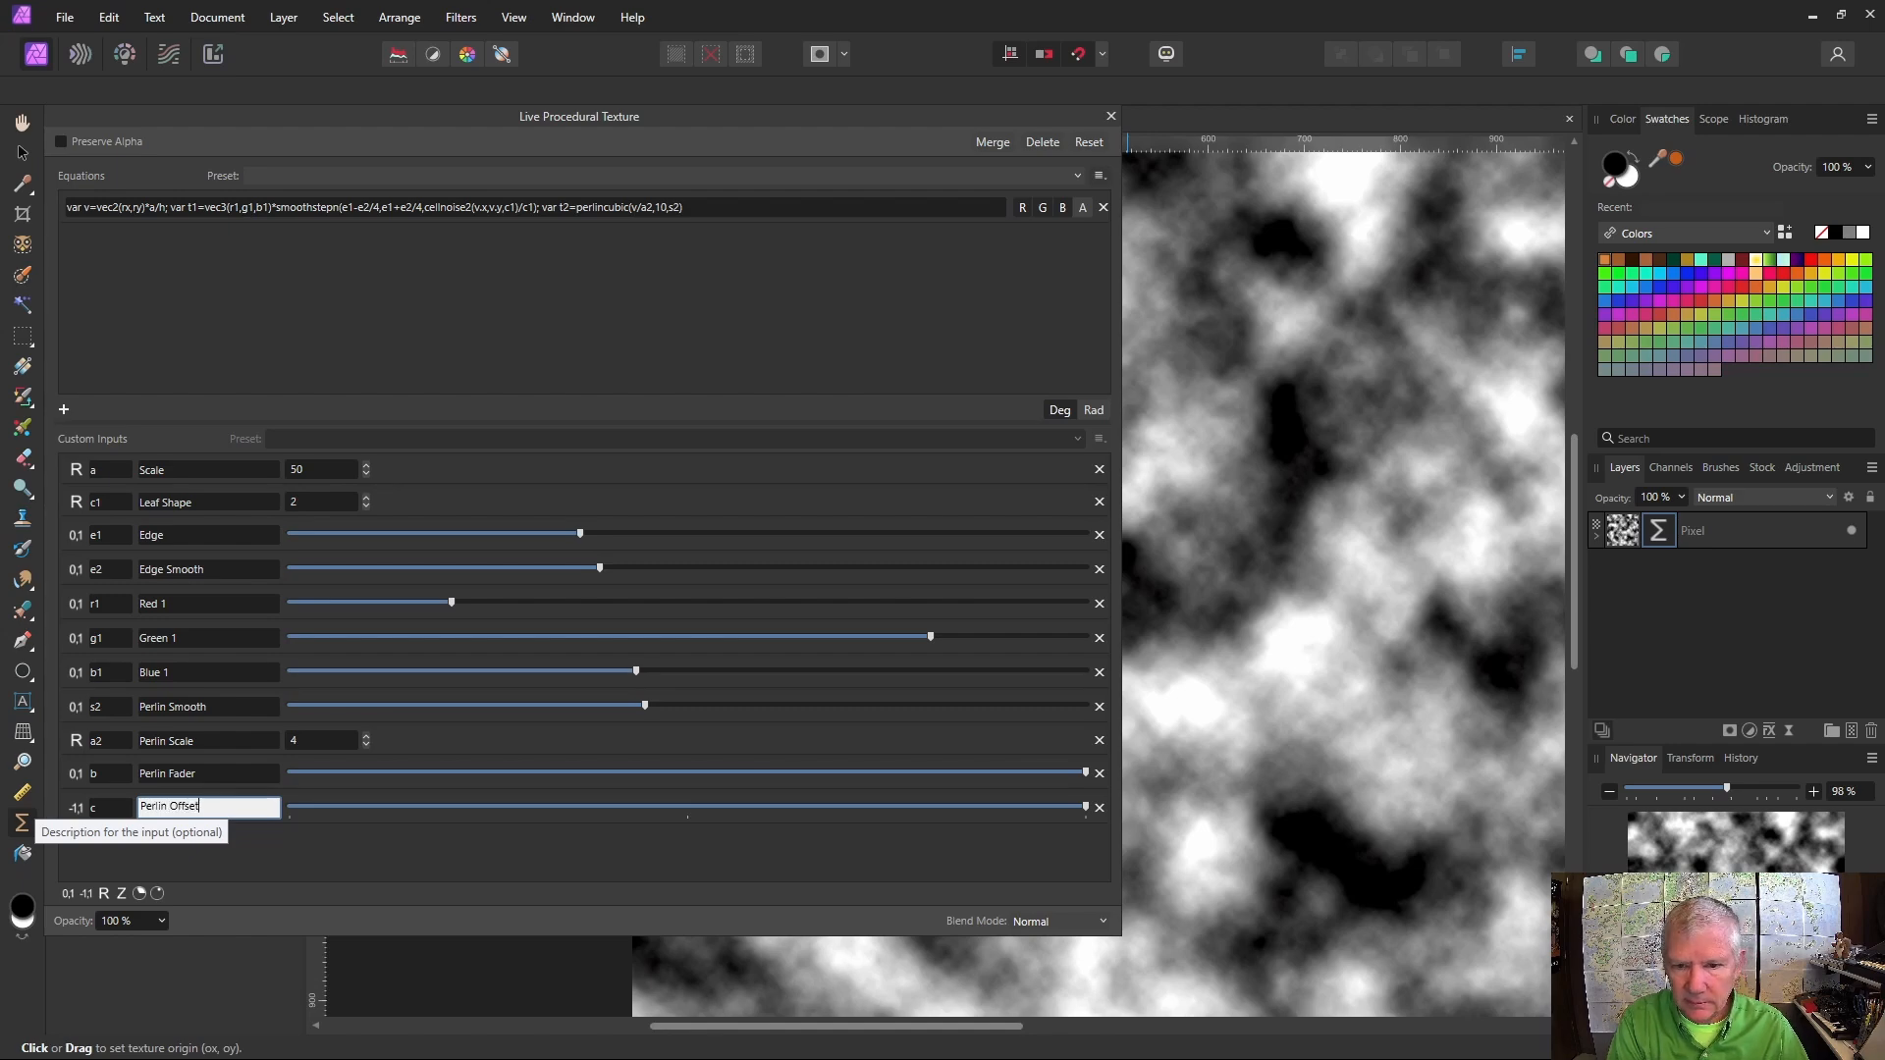
# Rename the Perlin Fader input to i2 and the Perlin Offset input to of2
pyautogui.write('i')
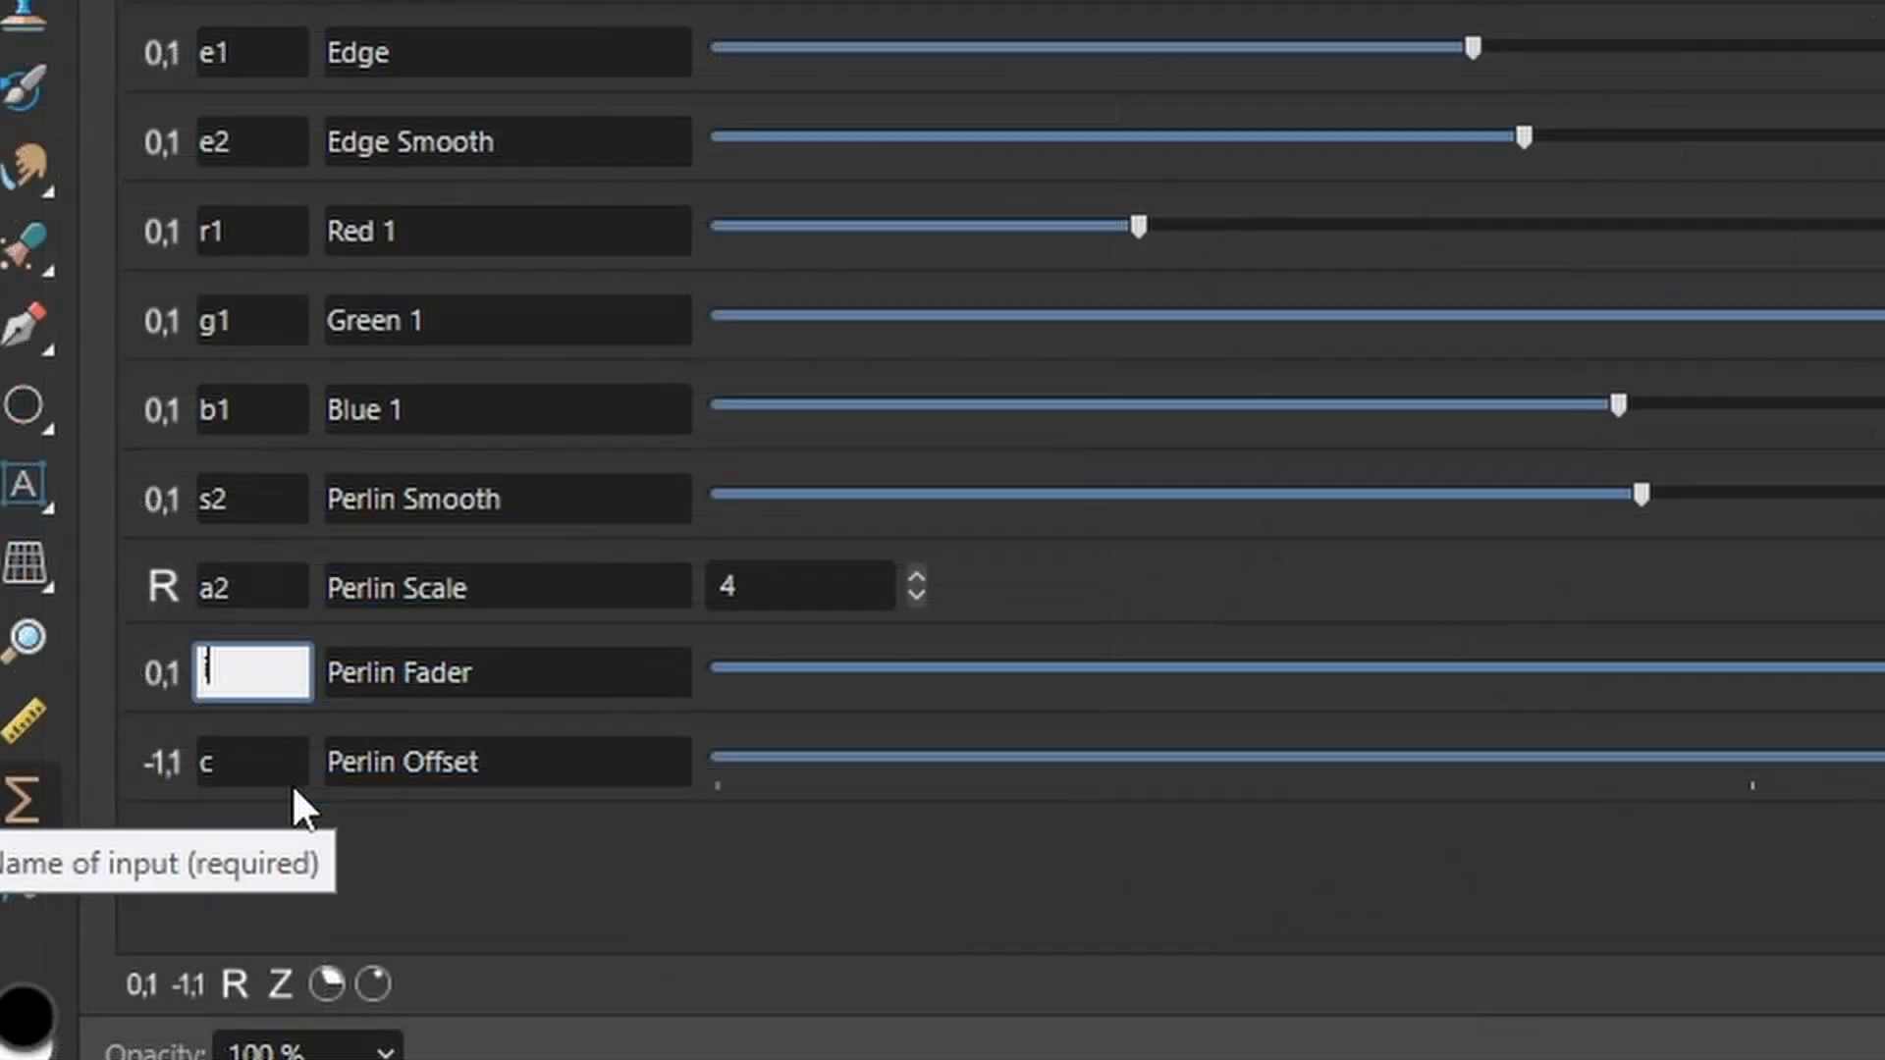
pyautogui.write('2')
pyautogui.click(250, 751)
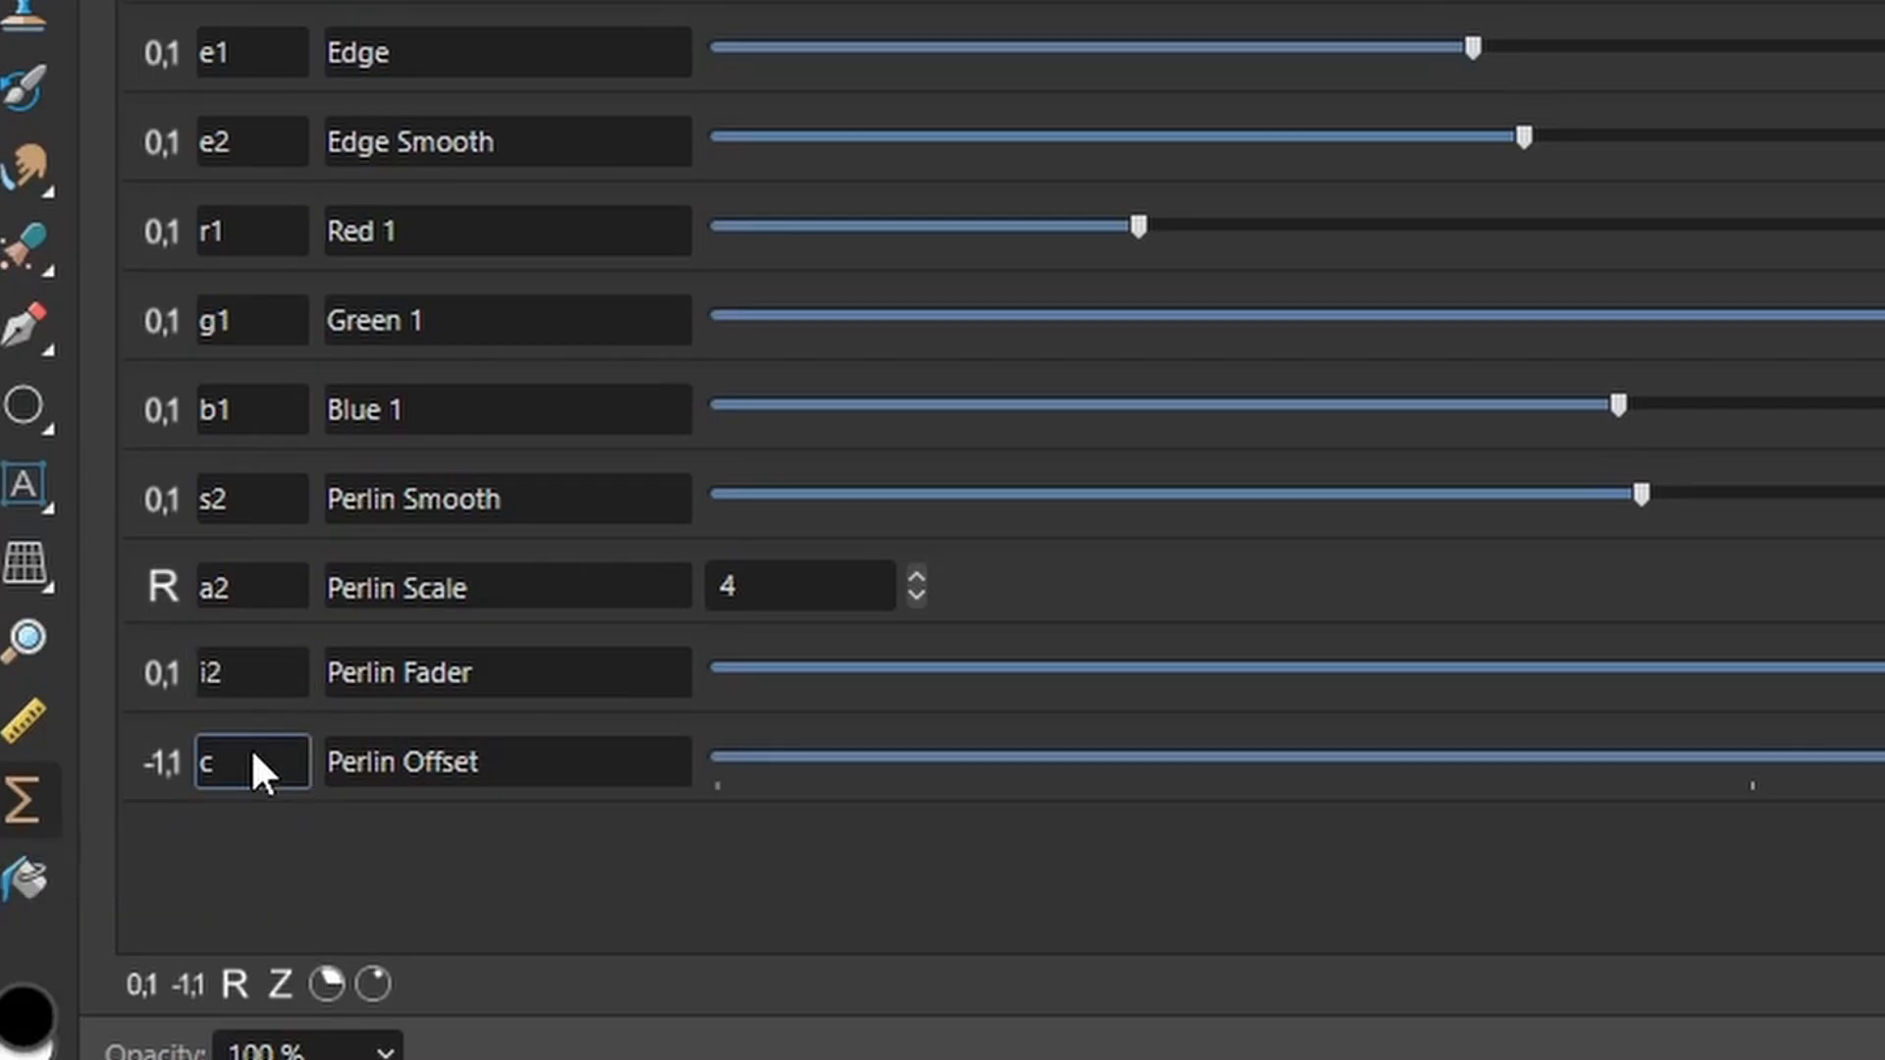
pyautogui.write('of2')
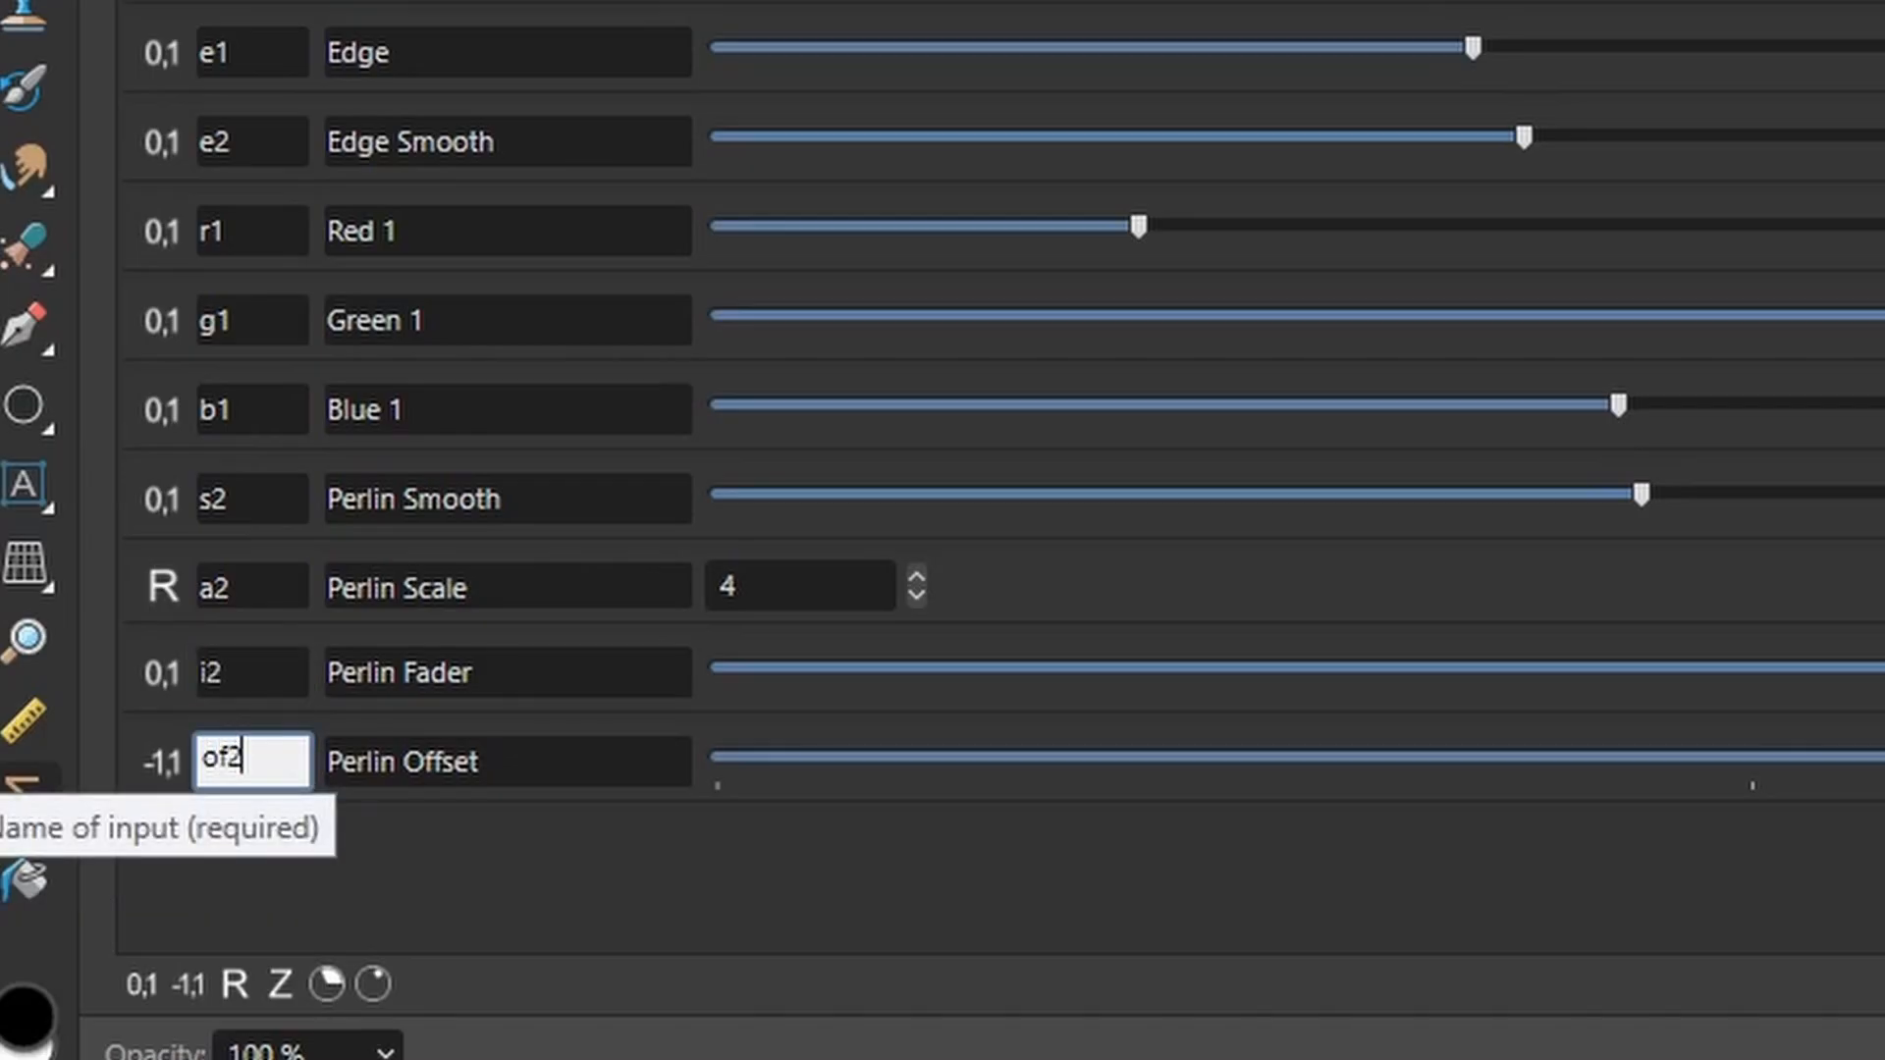
pyautogui.press('Return')
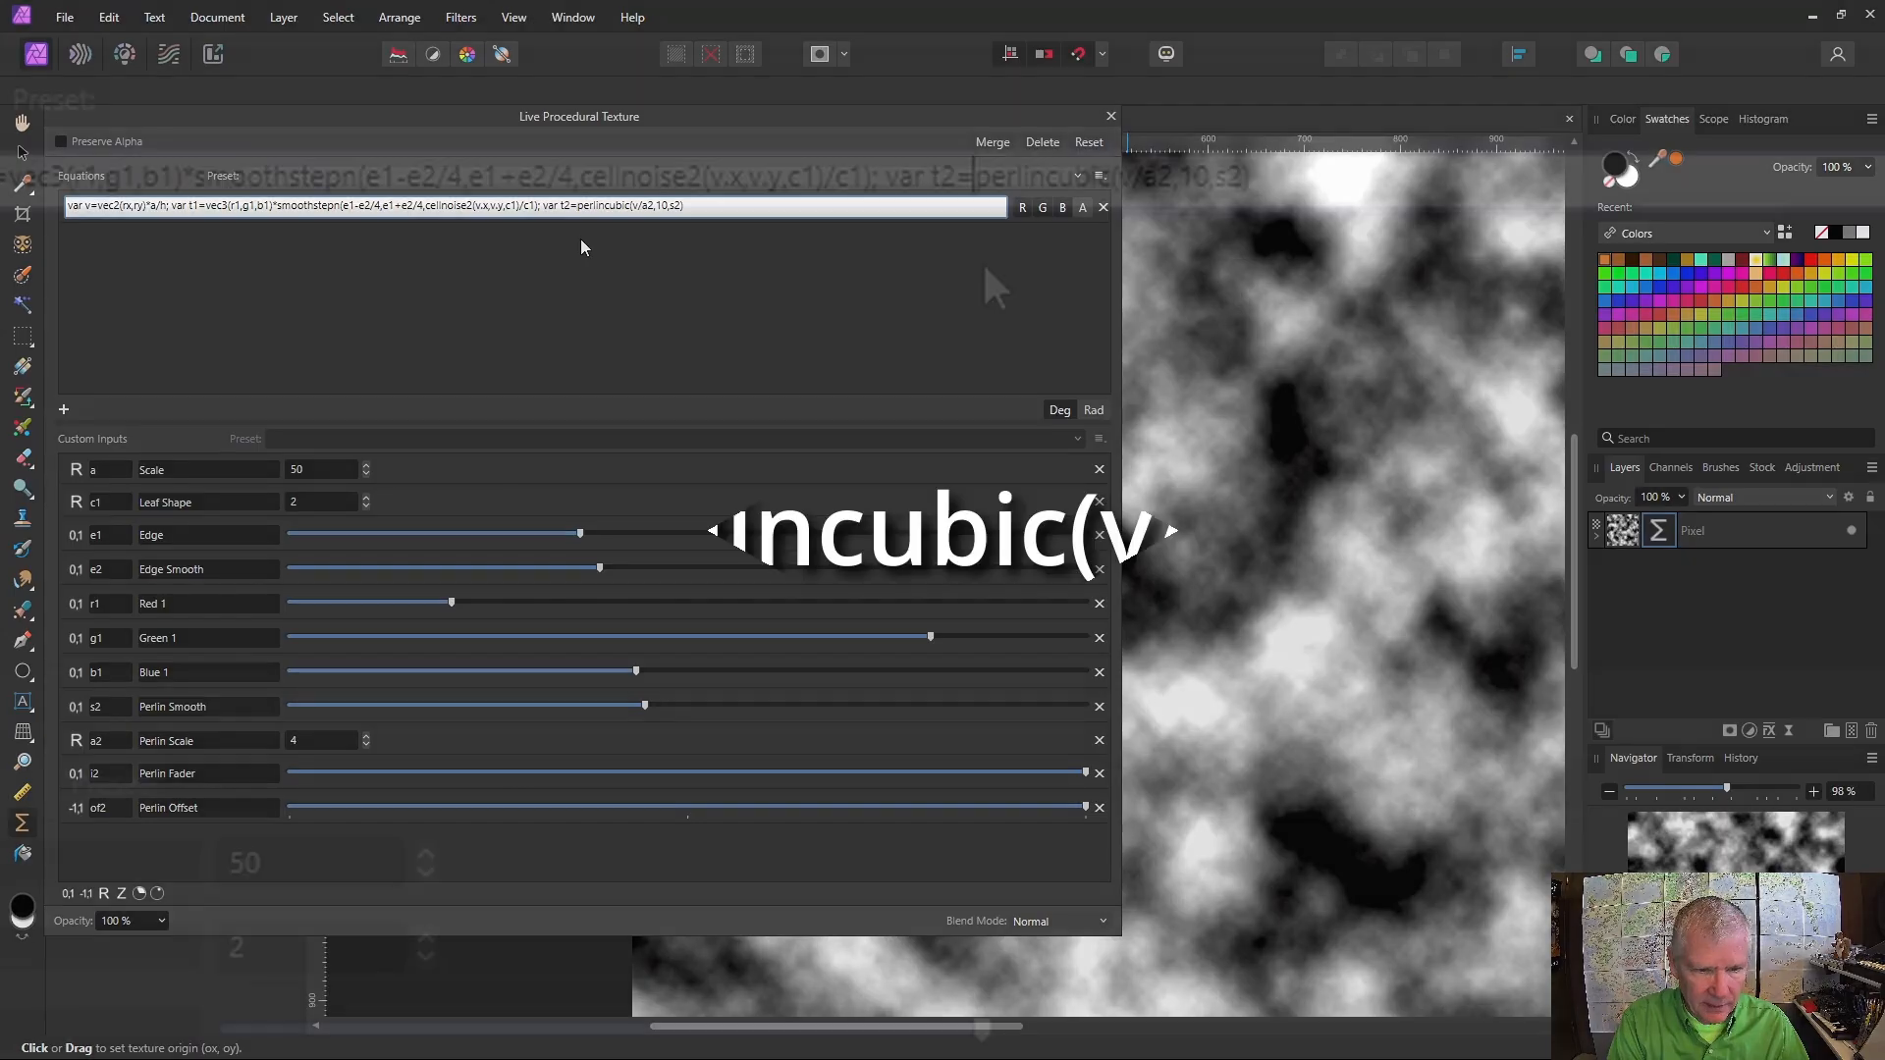
# Change t2 to i2*perlincubic(v/a2,10,s2)+of2 and try Perlin Offset and Perlin Fader at about three quarters of their ranges
pyautogui.write('i2*')
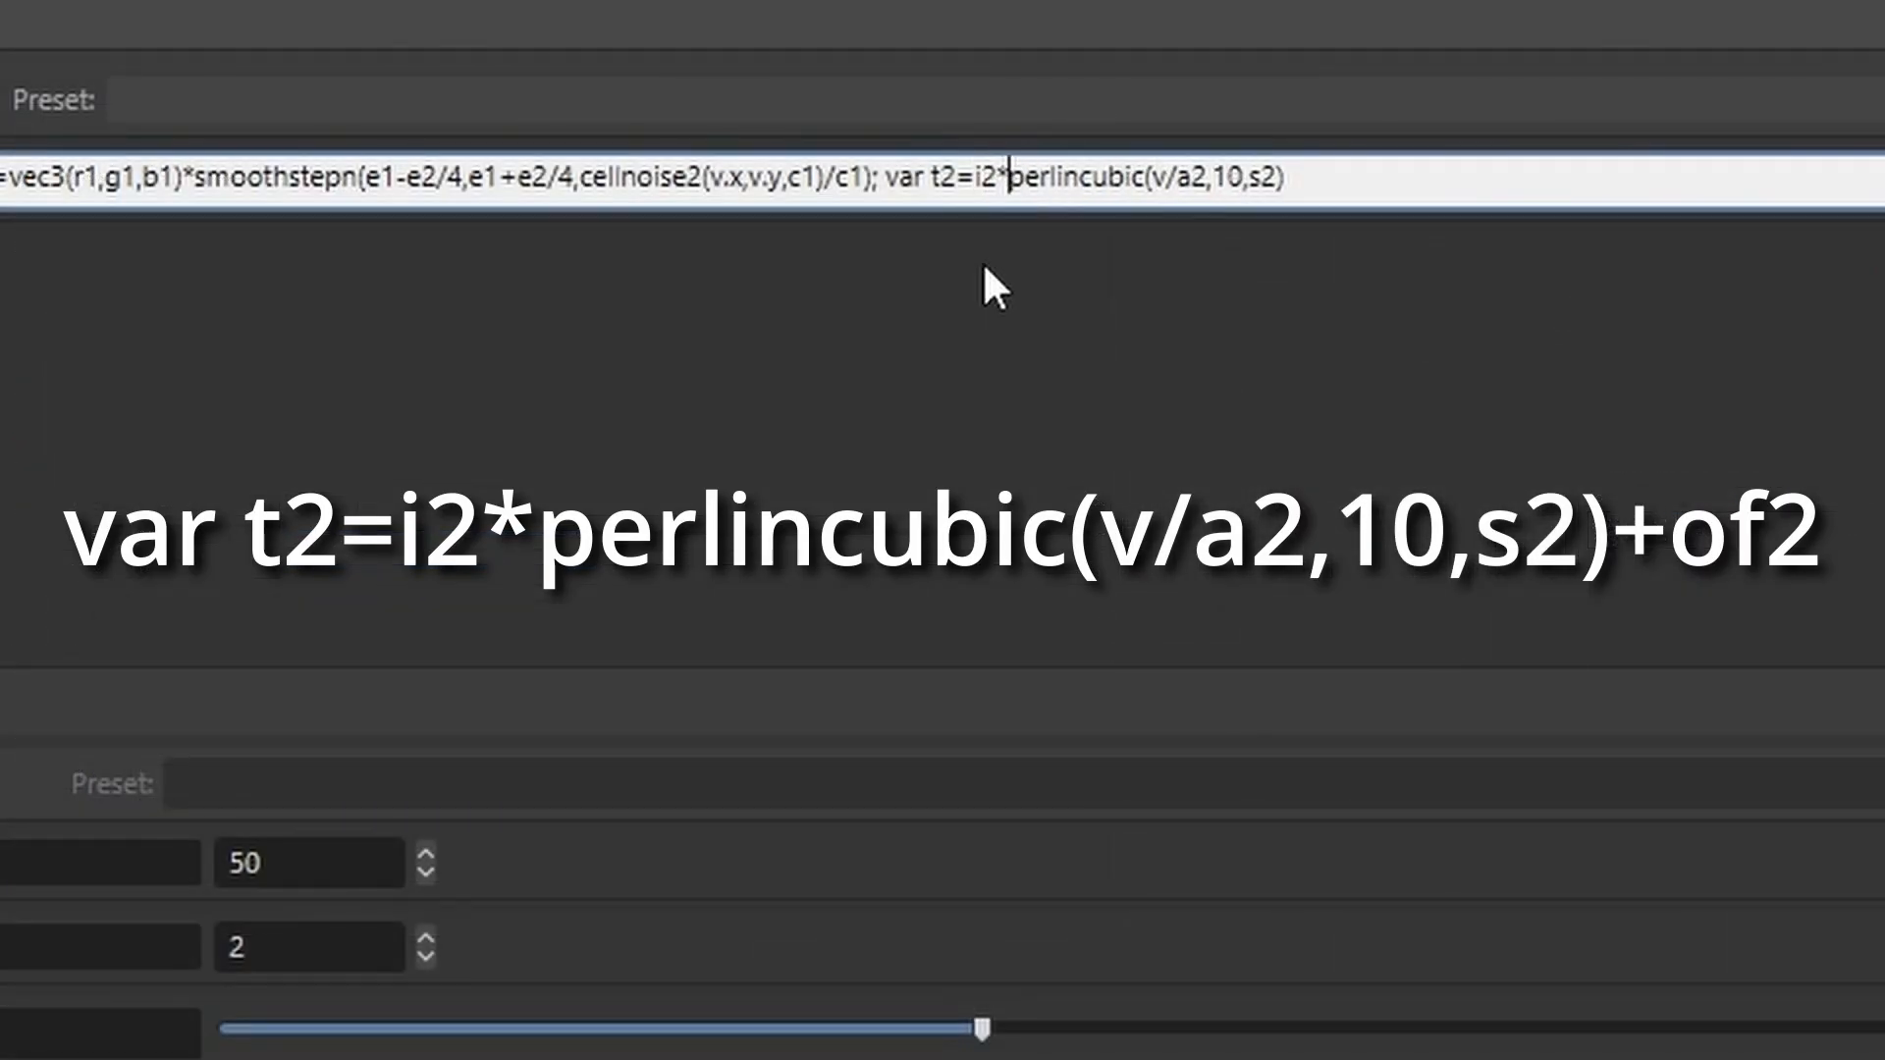
pyautogui.click(1311, 179)
pyautogui.write('+of2')
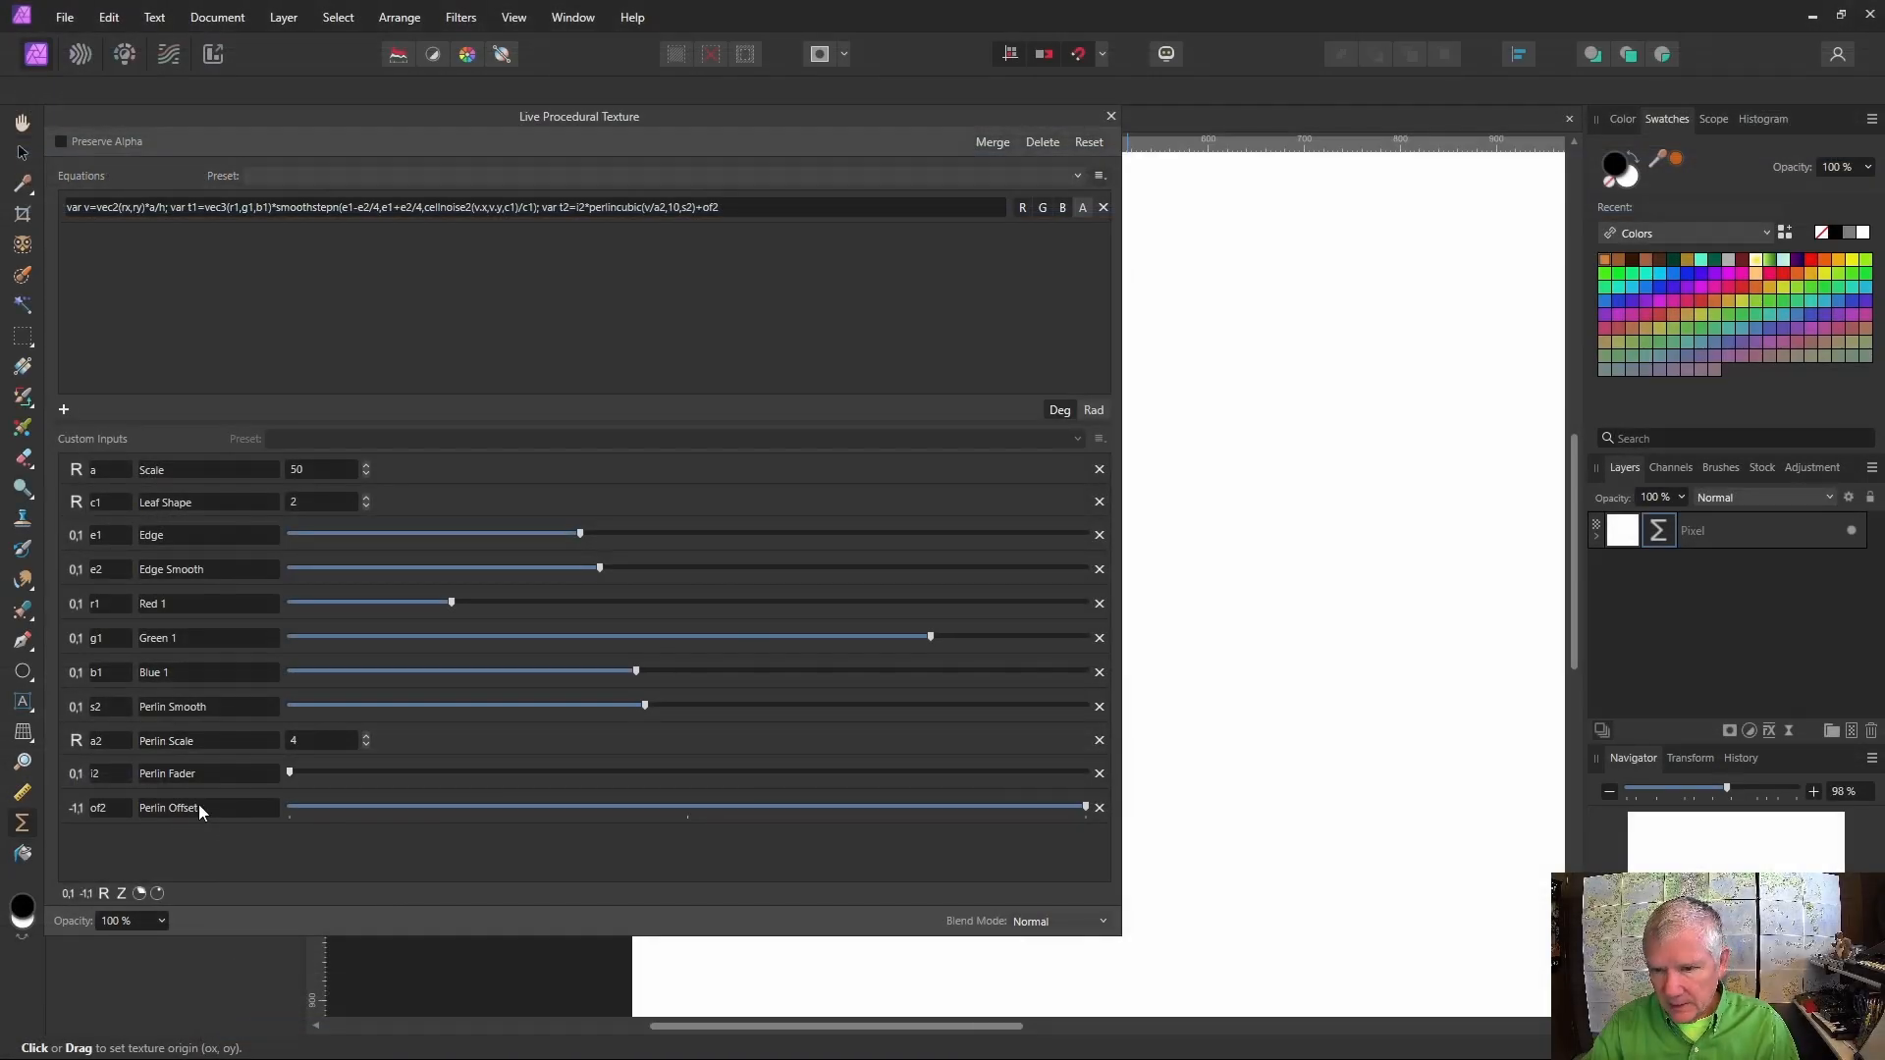
pyautogui.moveTo(1086, 807); pyautogui.dragTo(884, 810)
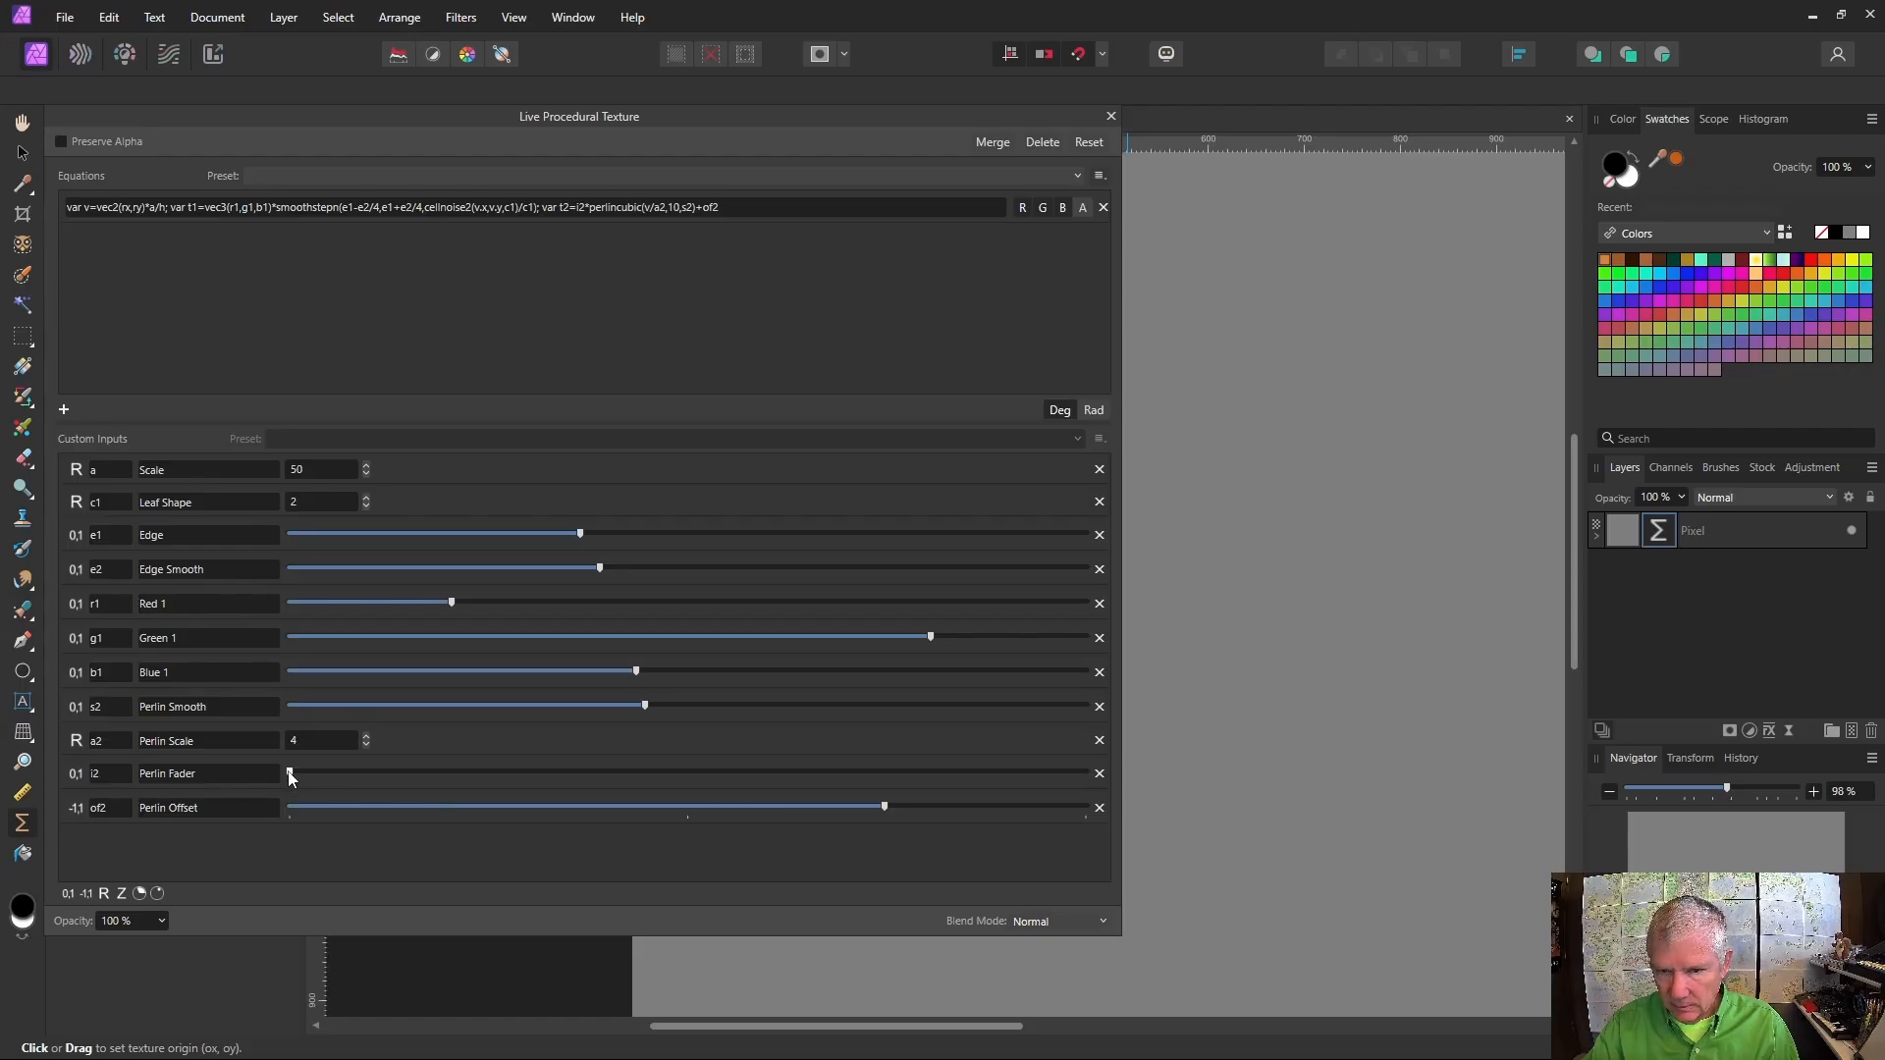
pyautogui.moveTo(291, 774); pyautogui.dragTo(877, 769)
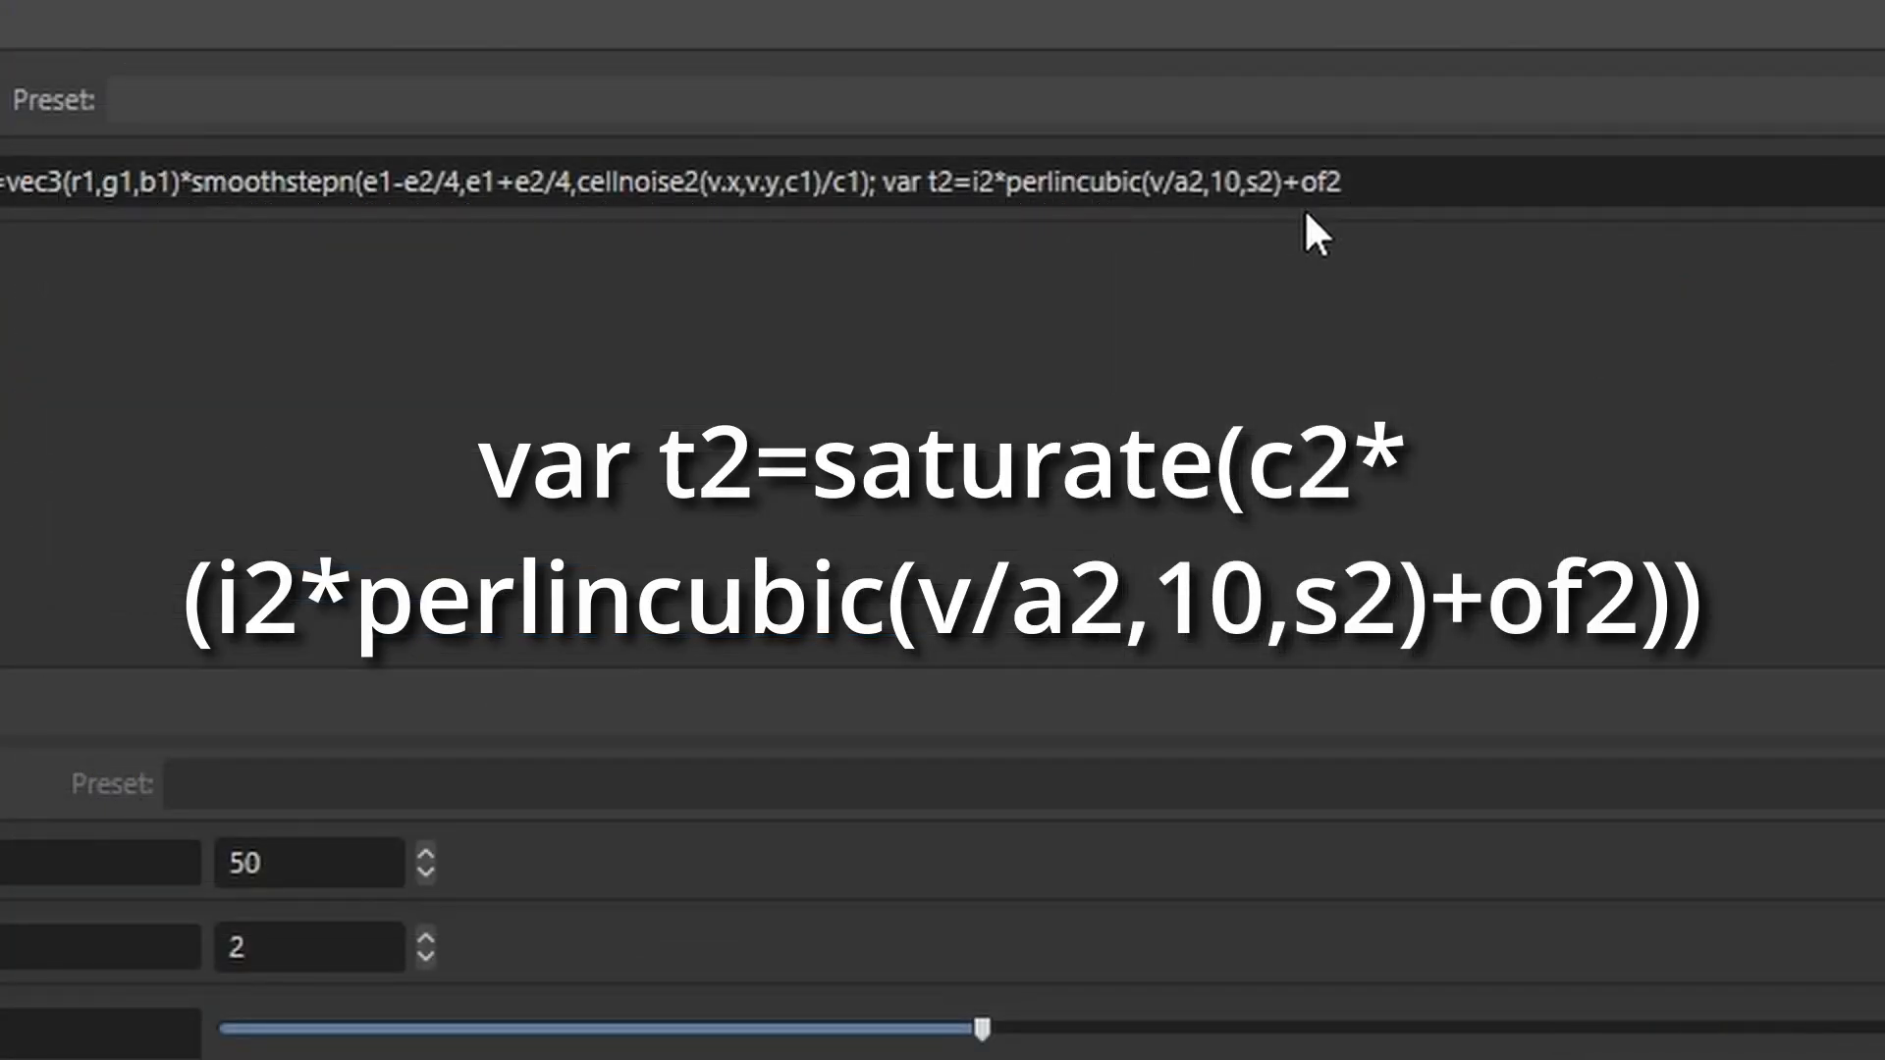
# Wrap the t2 expression so it reads saturate(c2*(i2*perlincubic(v/a2,10,s2)+of2))
pyautogui.click(971, 186)
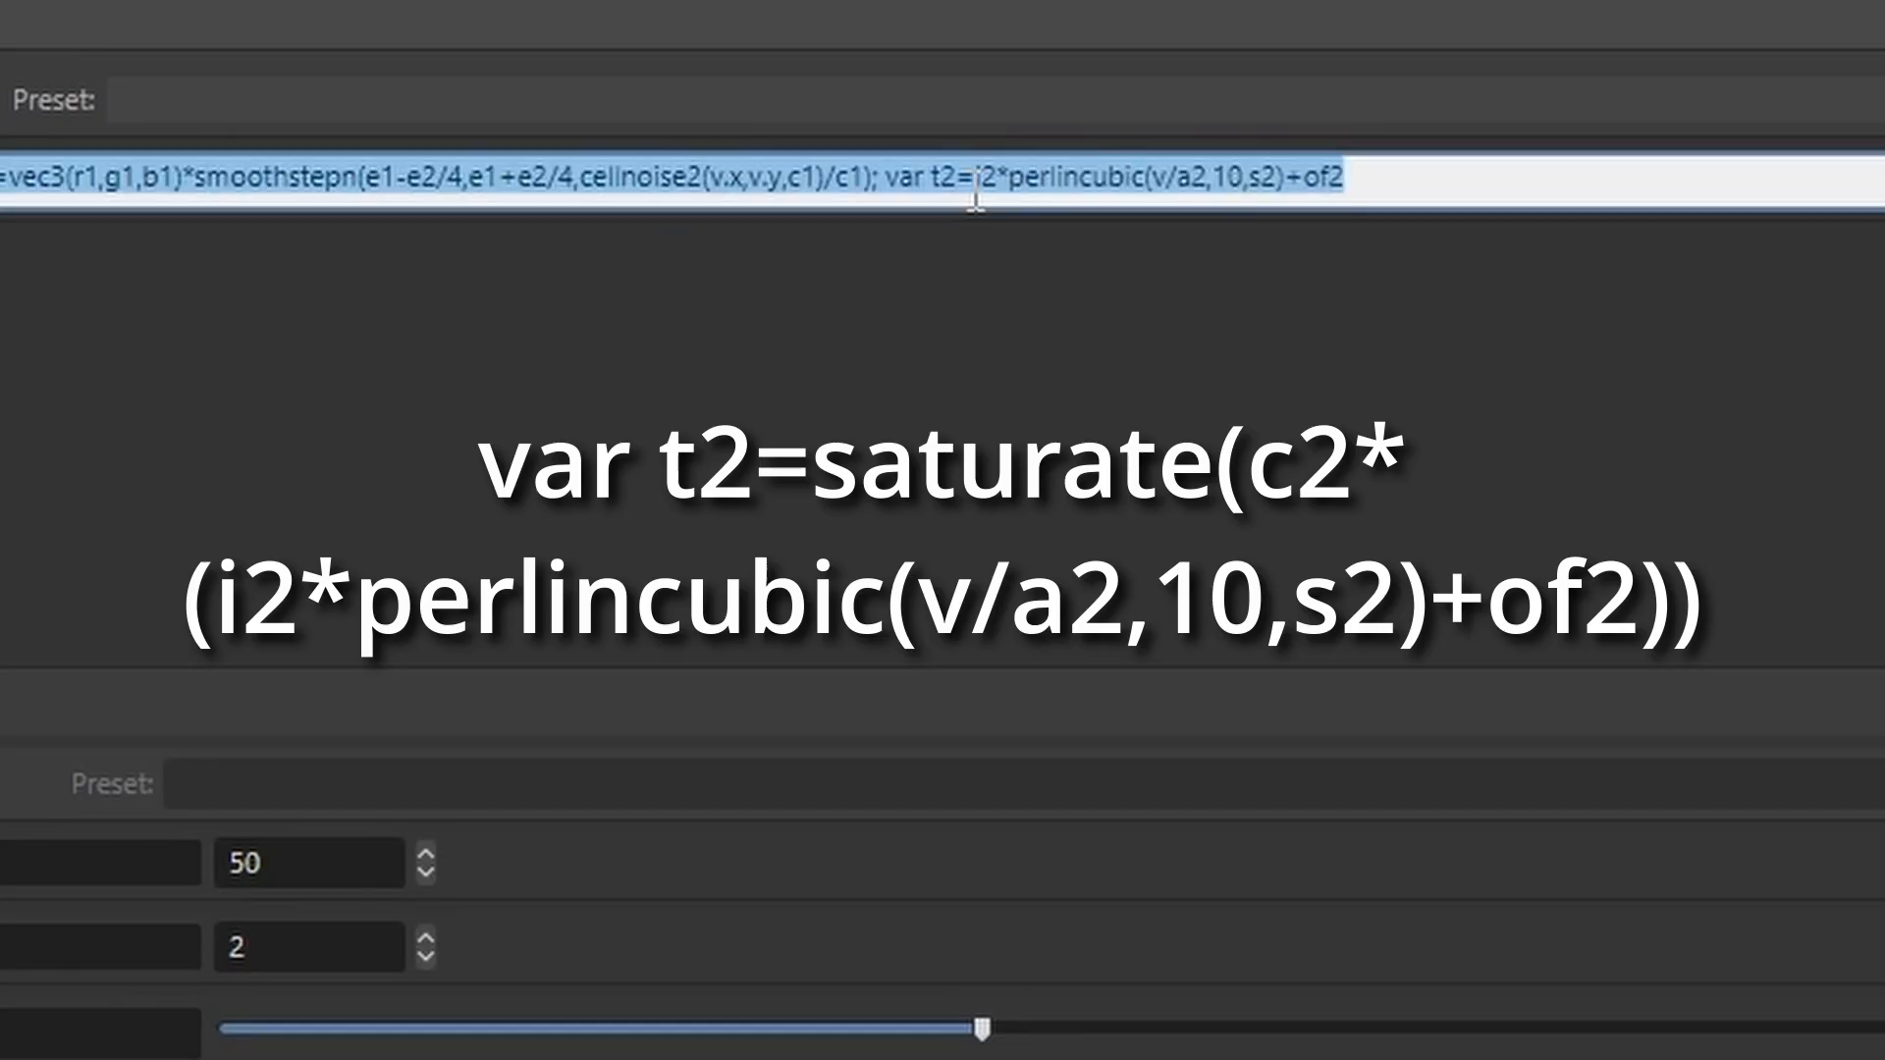
pyautogui.click(972, 187)
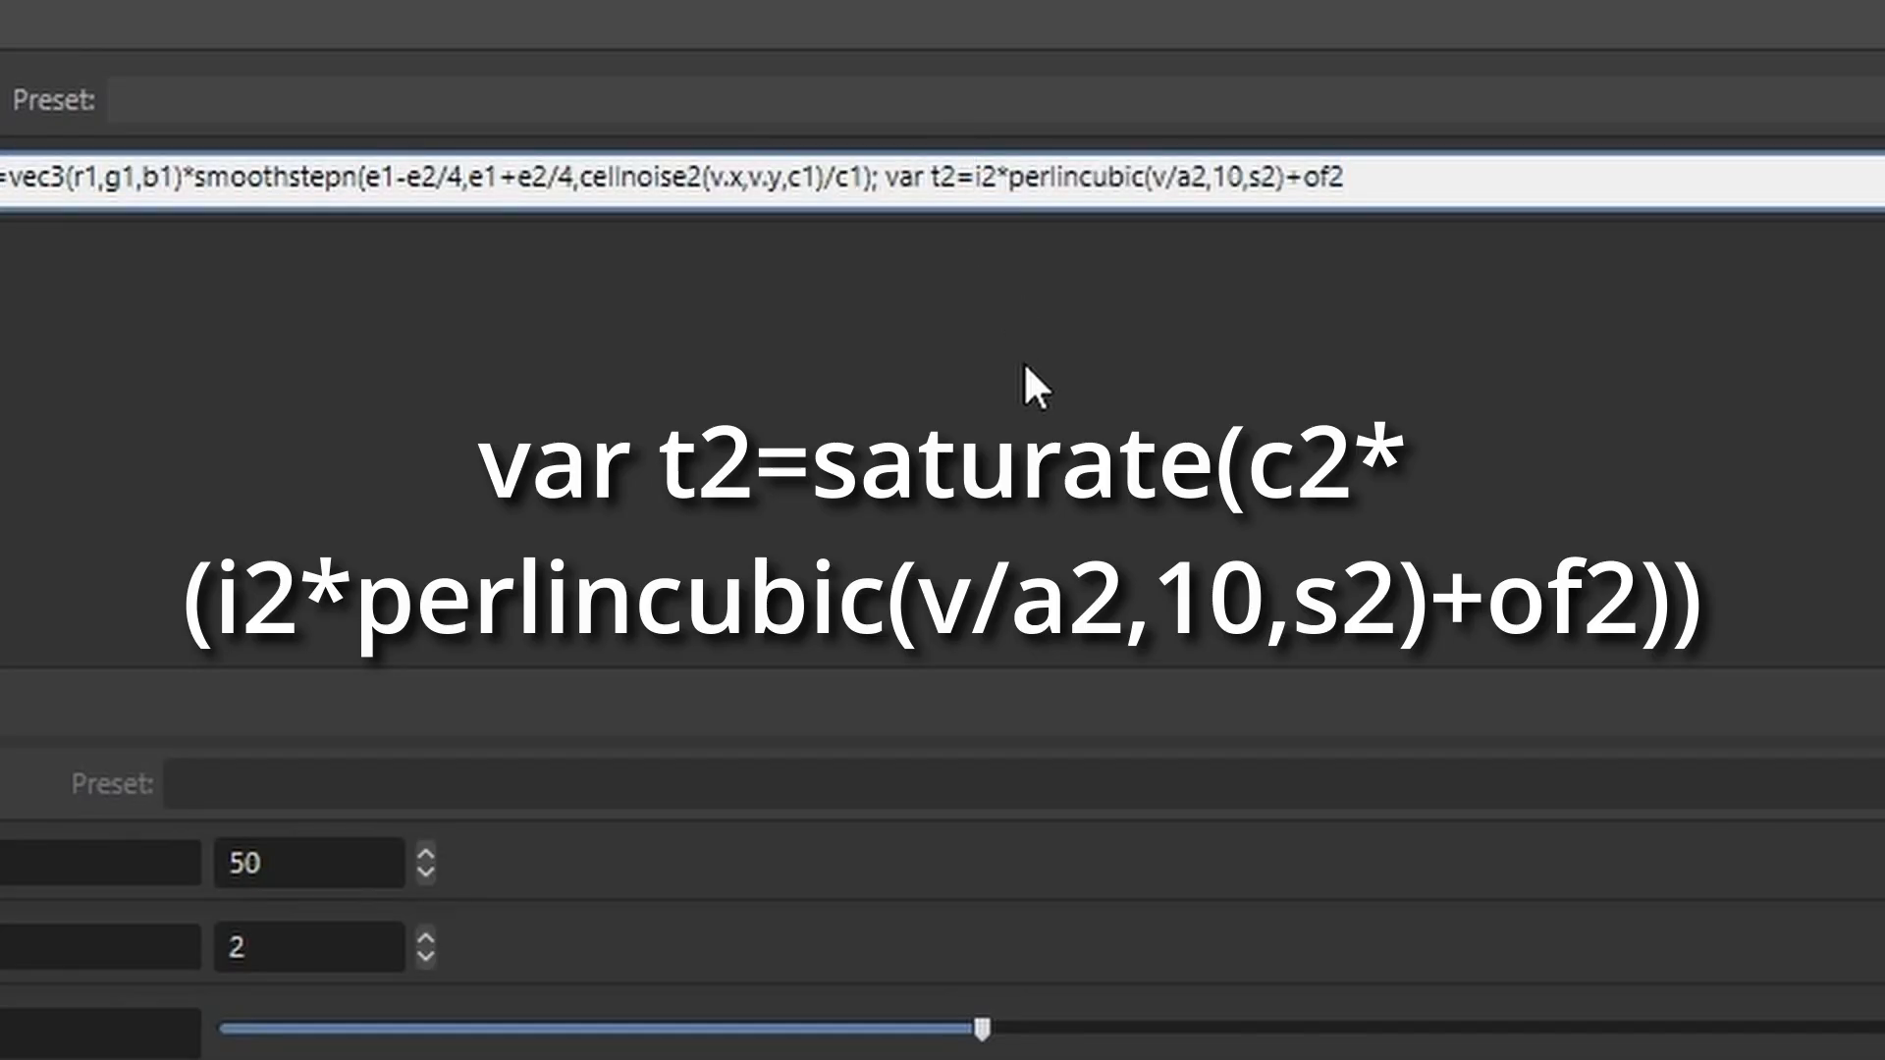
pyautogui.write('(')
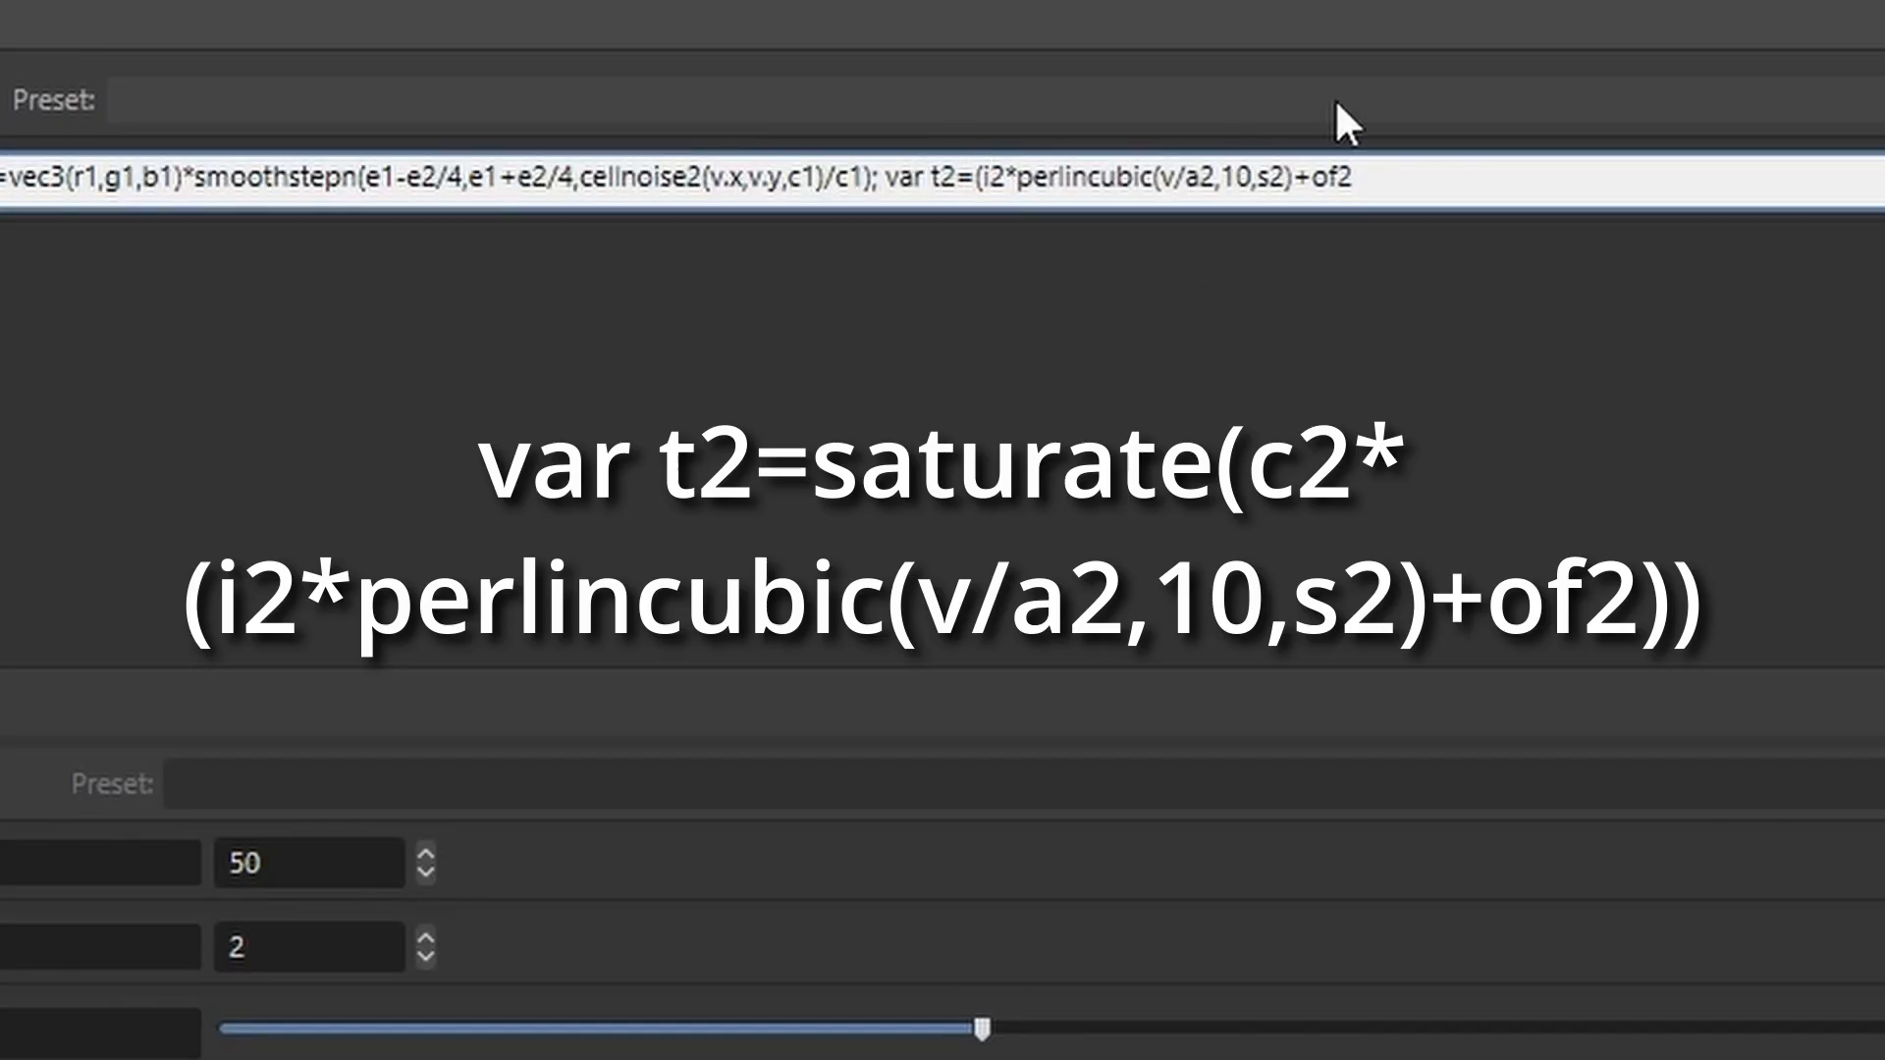
pyautogui.click(1414, 187)
pyautogui.write(')')
pyautogui.click(974, 177)
pyautogui.write('sat')
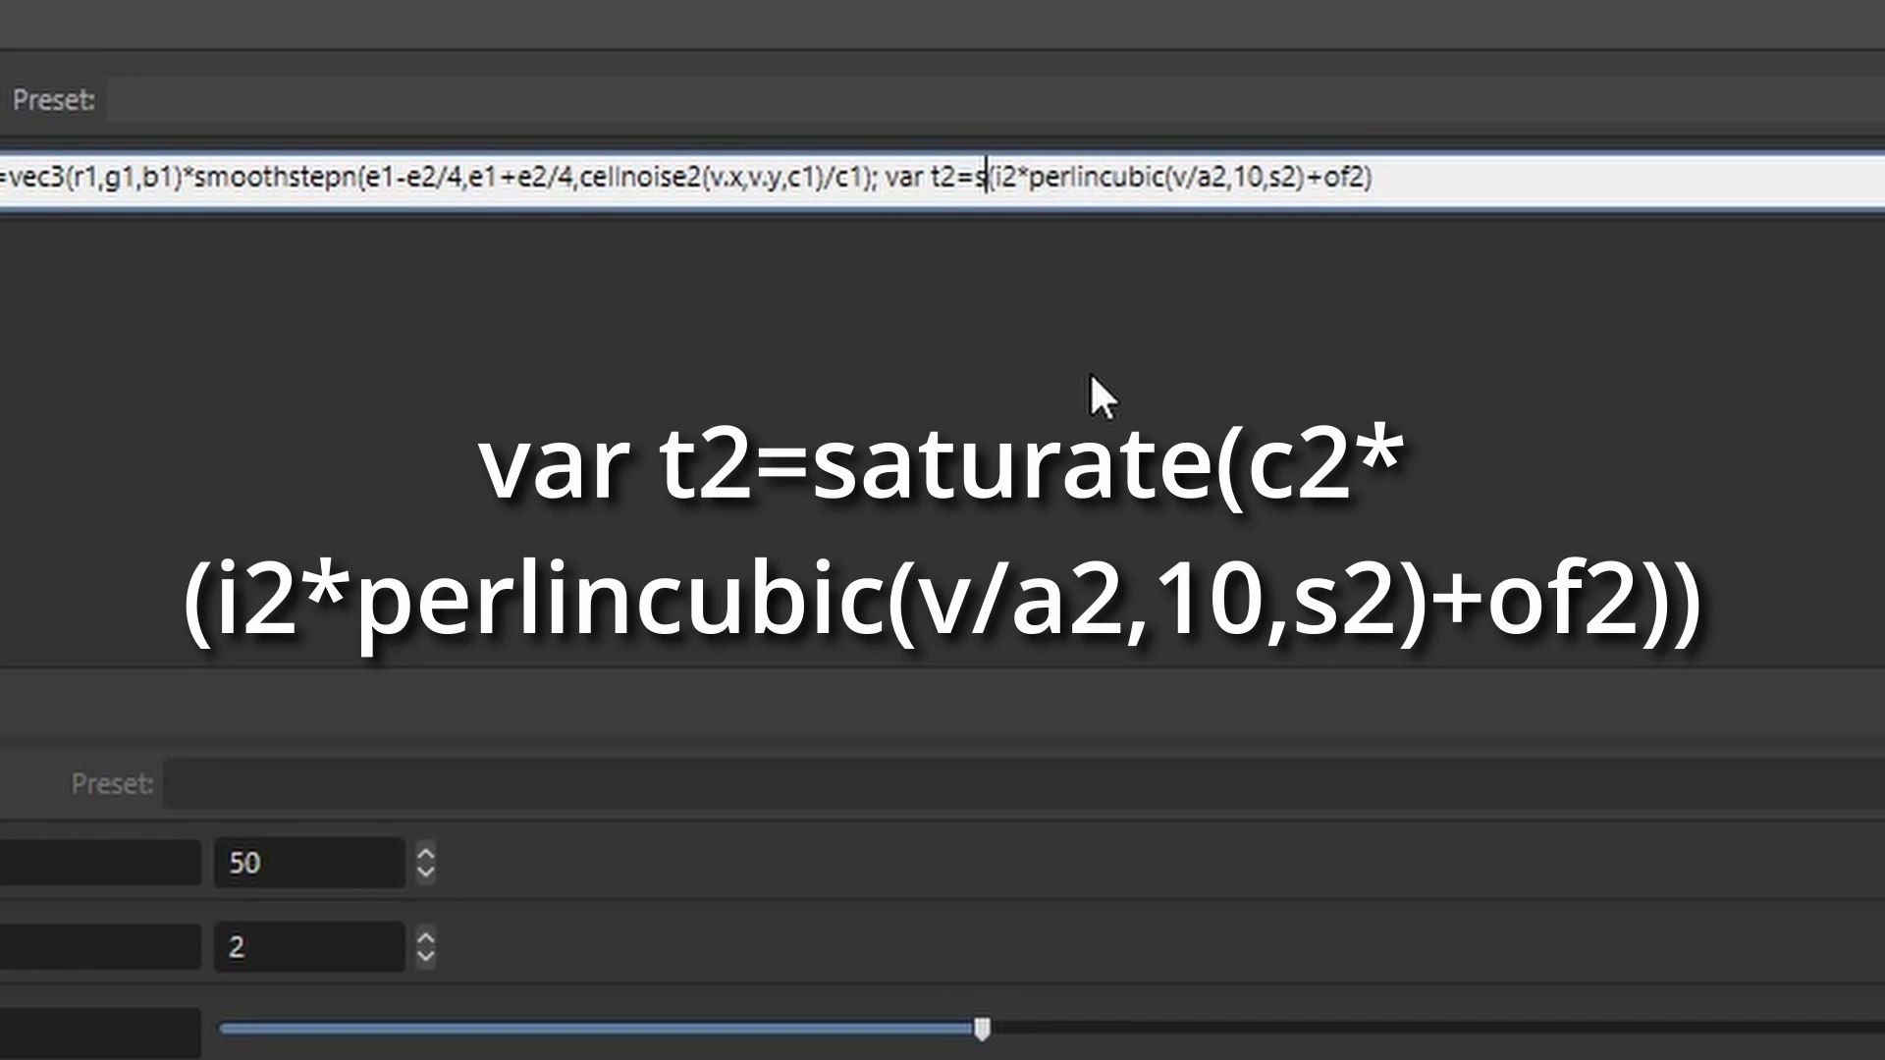
pyautogui.write('urate')
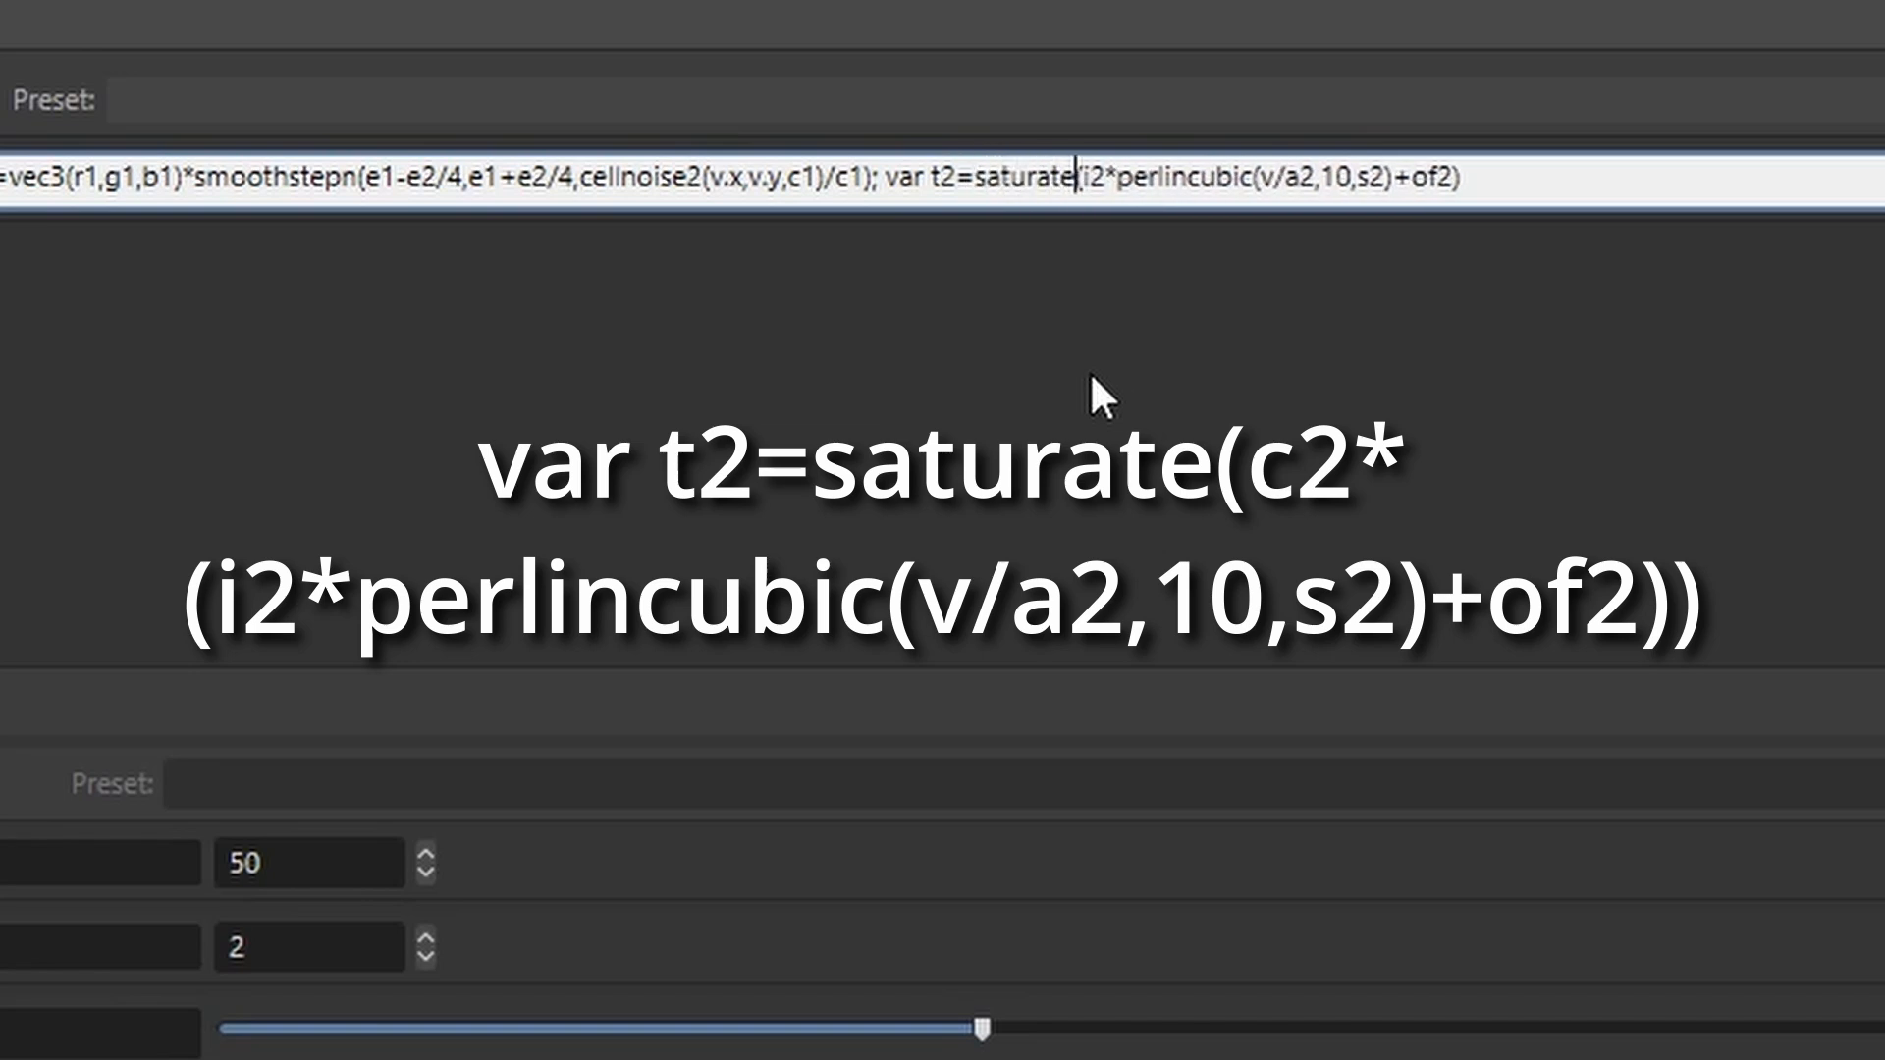
pyautogui.write('(')
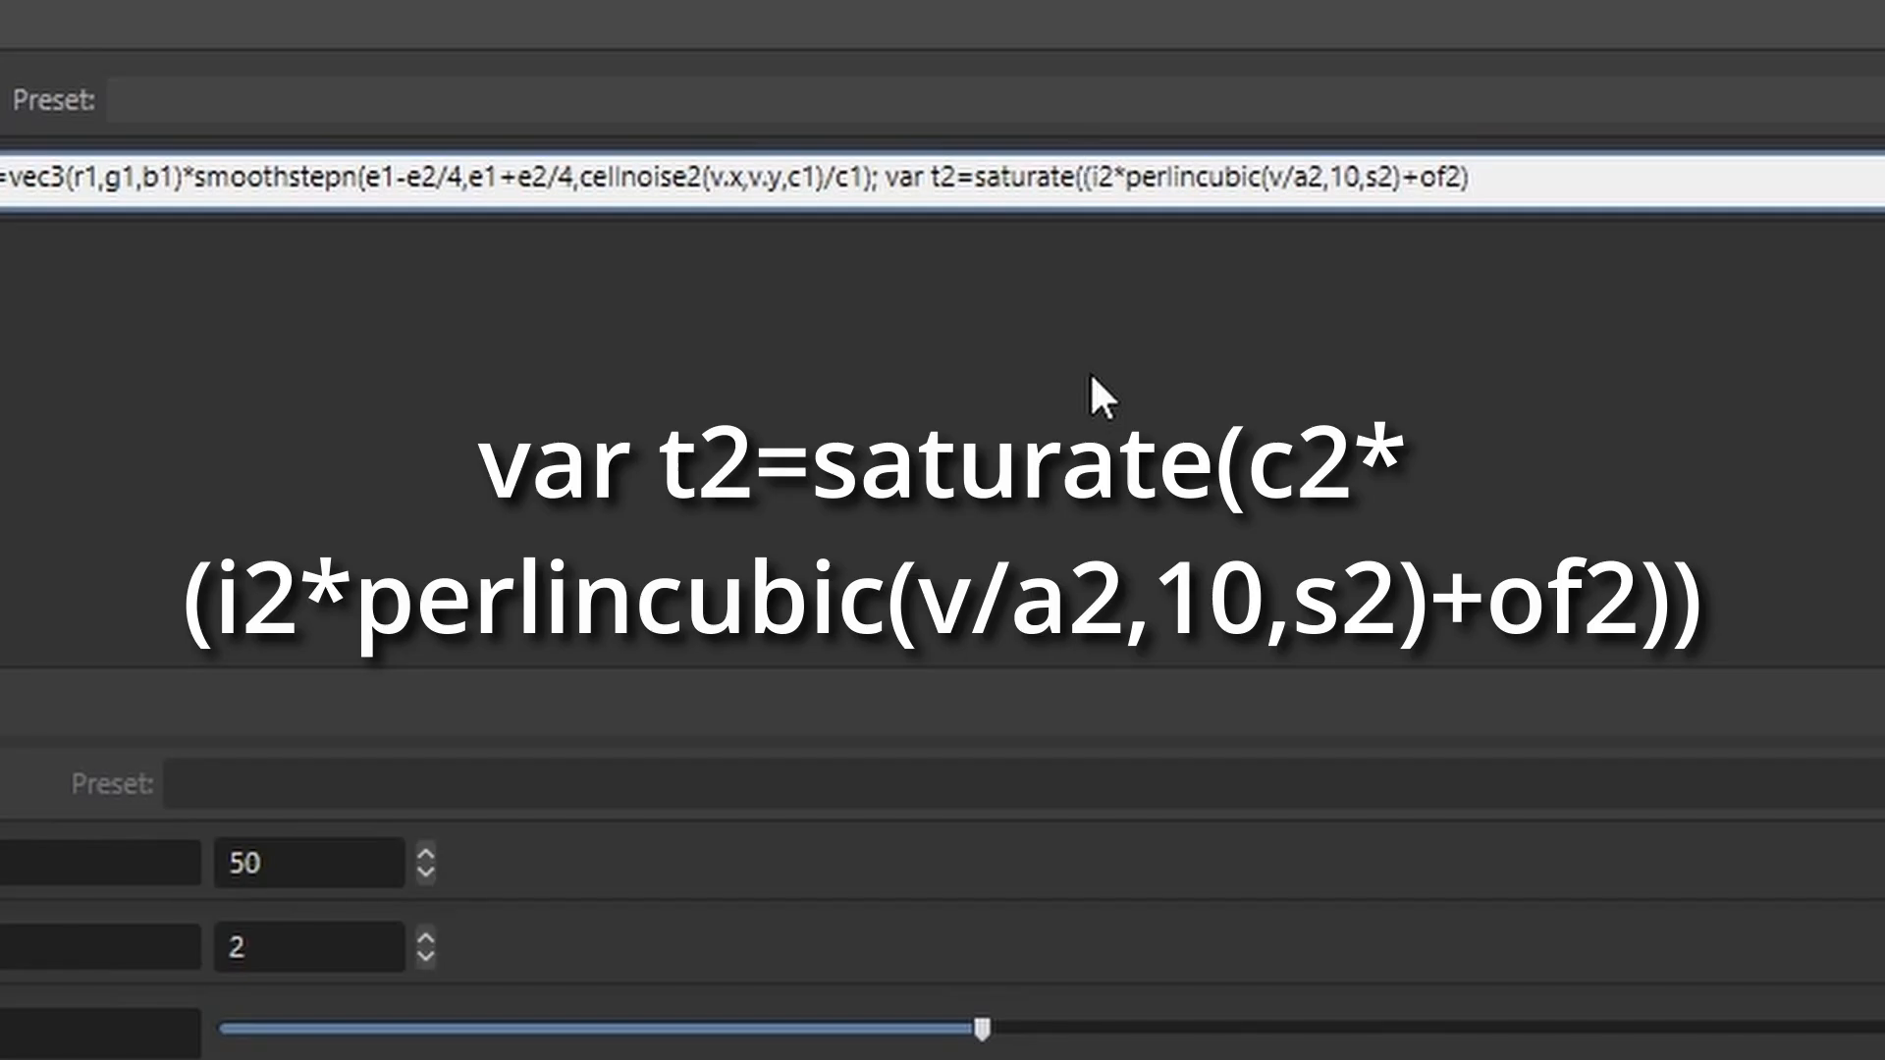
pyautogui.write('c2')
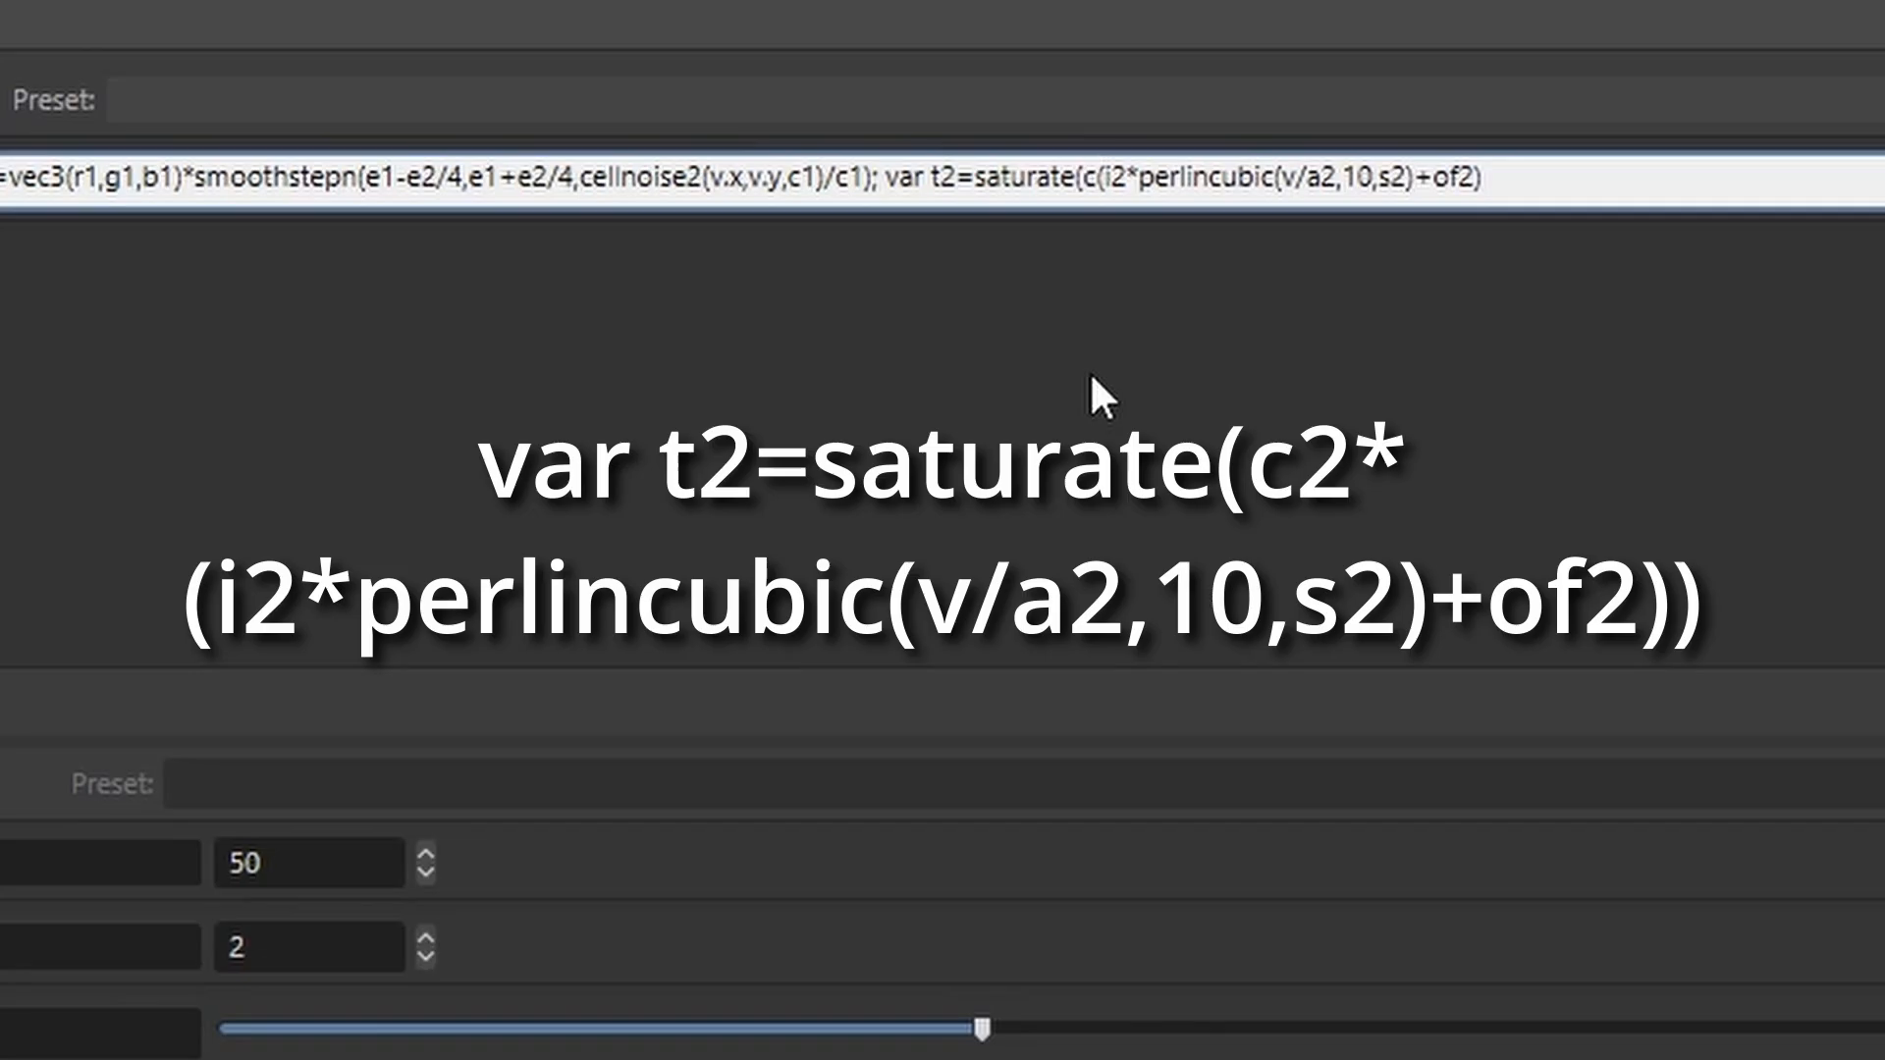
pyautogui.write('*')
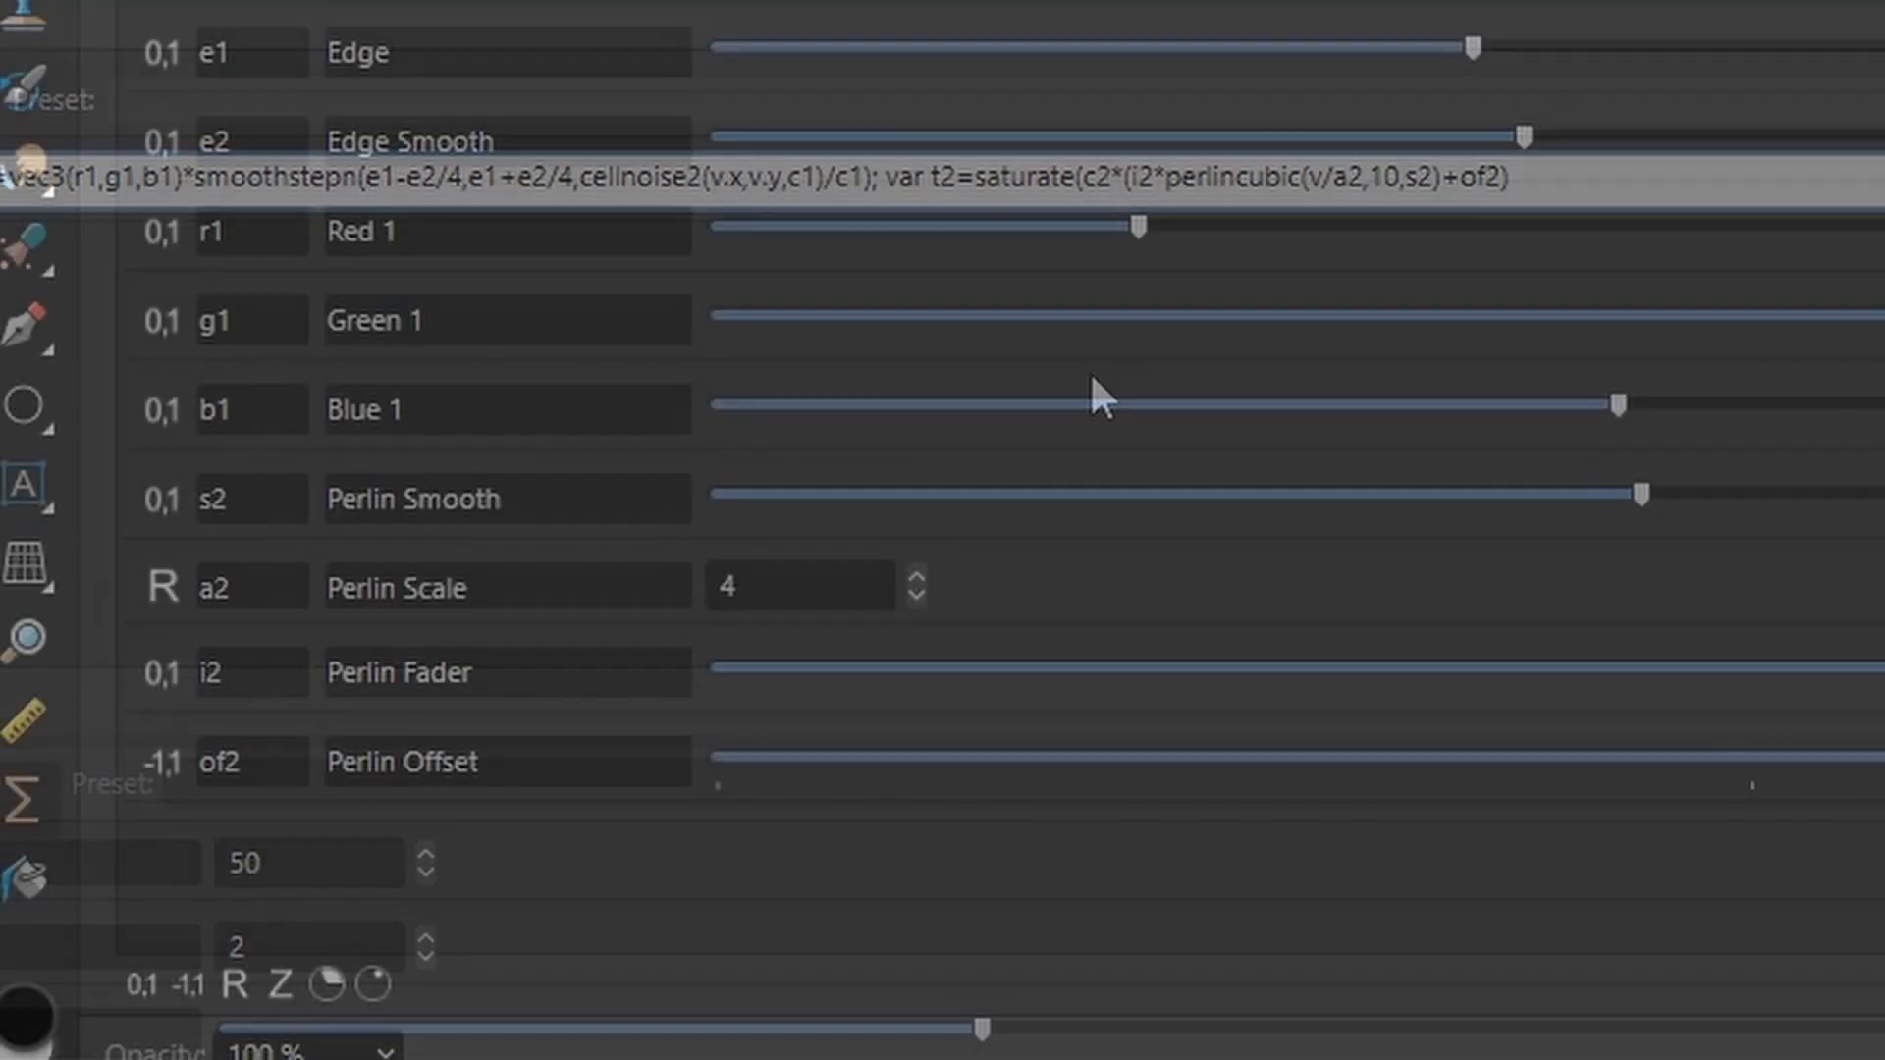
# Add a real-number input c2 described as Perlin Saturate with value 2
pyautogui.click(234, 983)
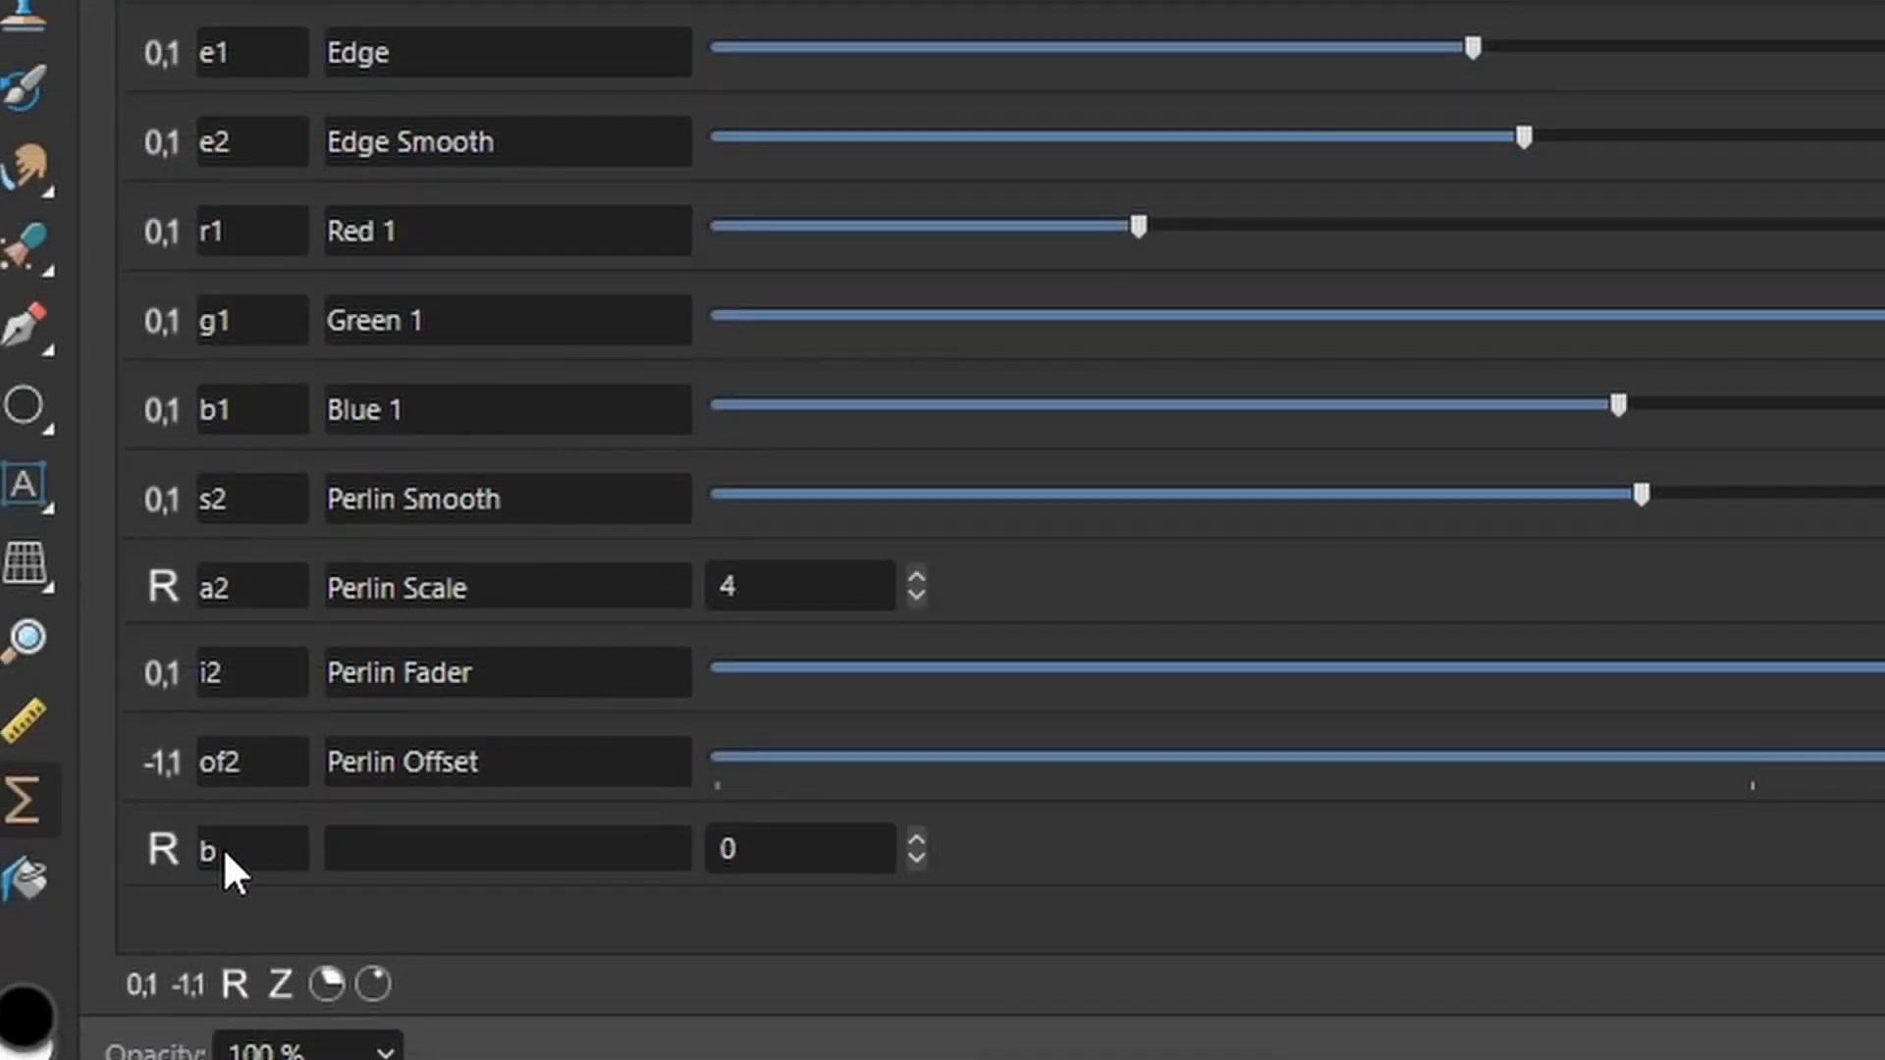
pyautogui.click(222, 846)
pyautogui.write('c2')
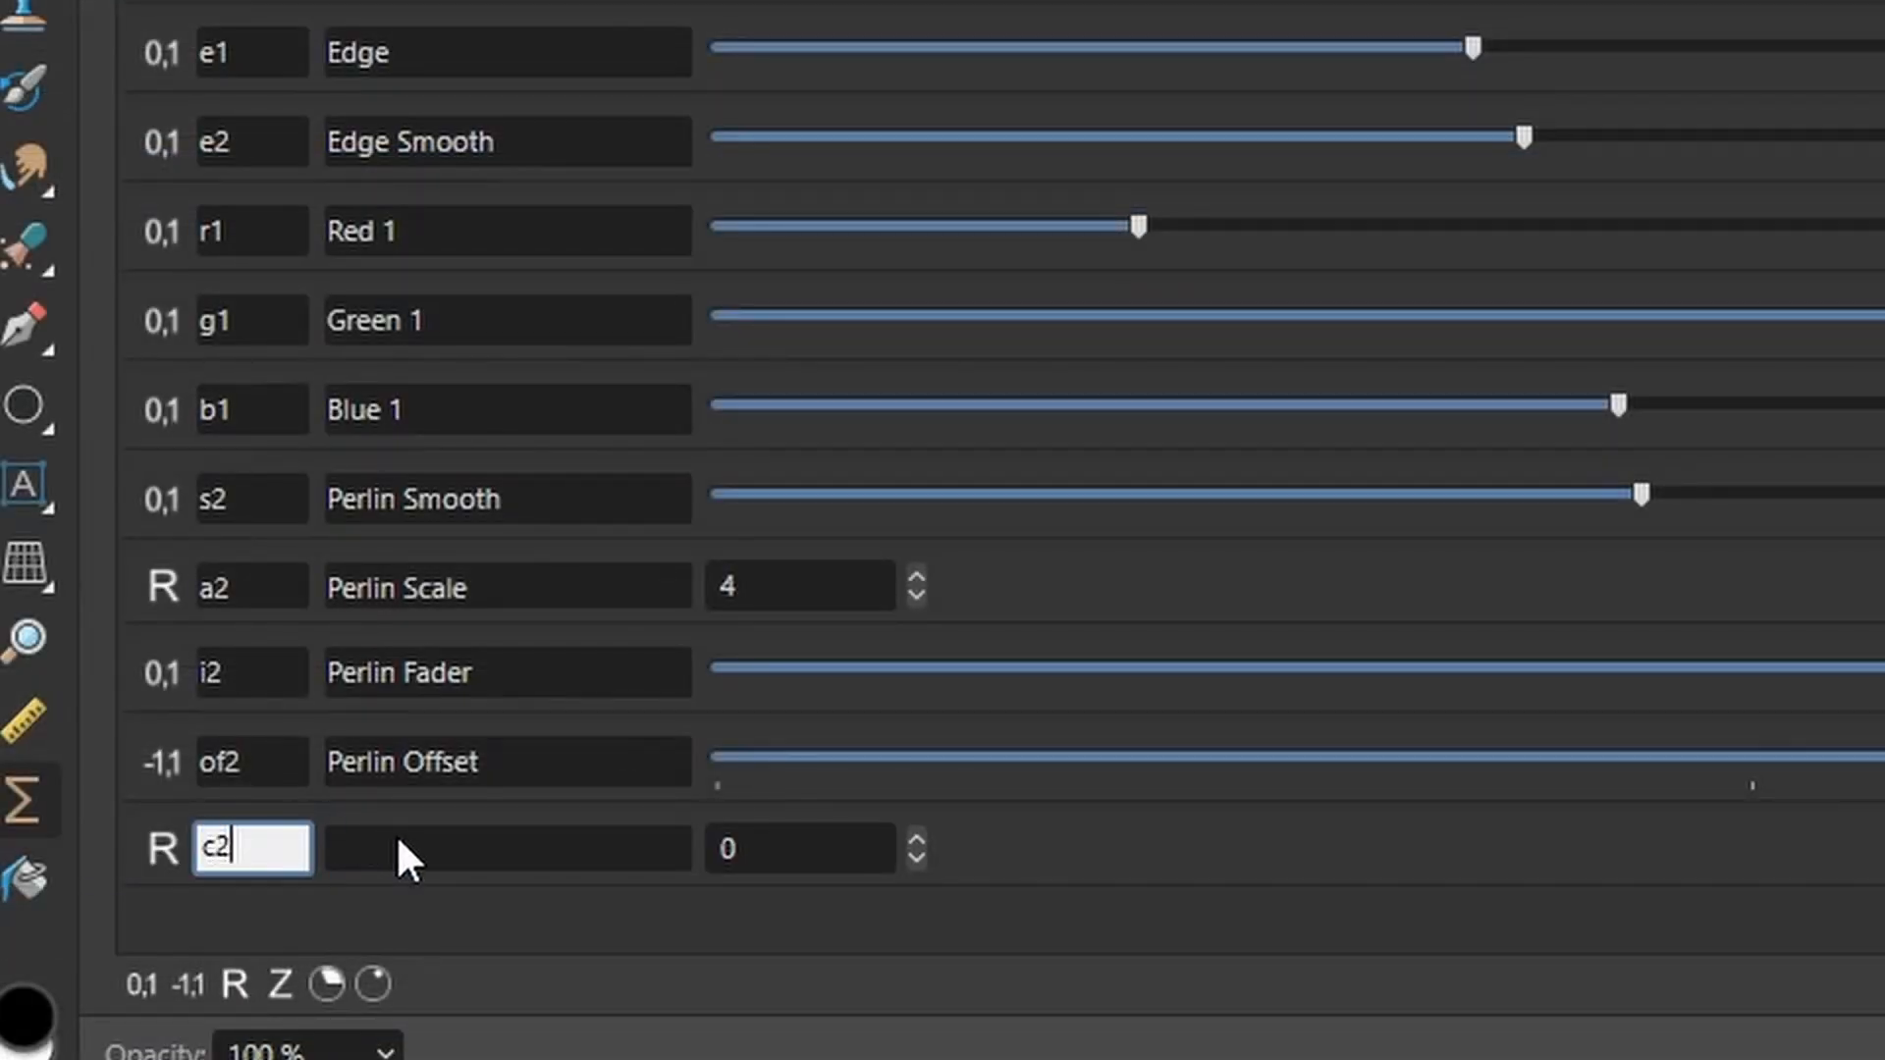
pyautogui.click(427, 850)
pyautogui.write('Perli')
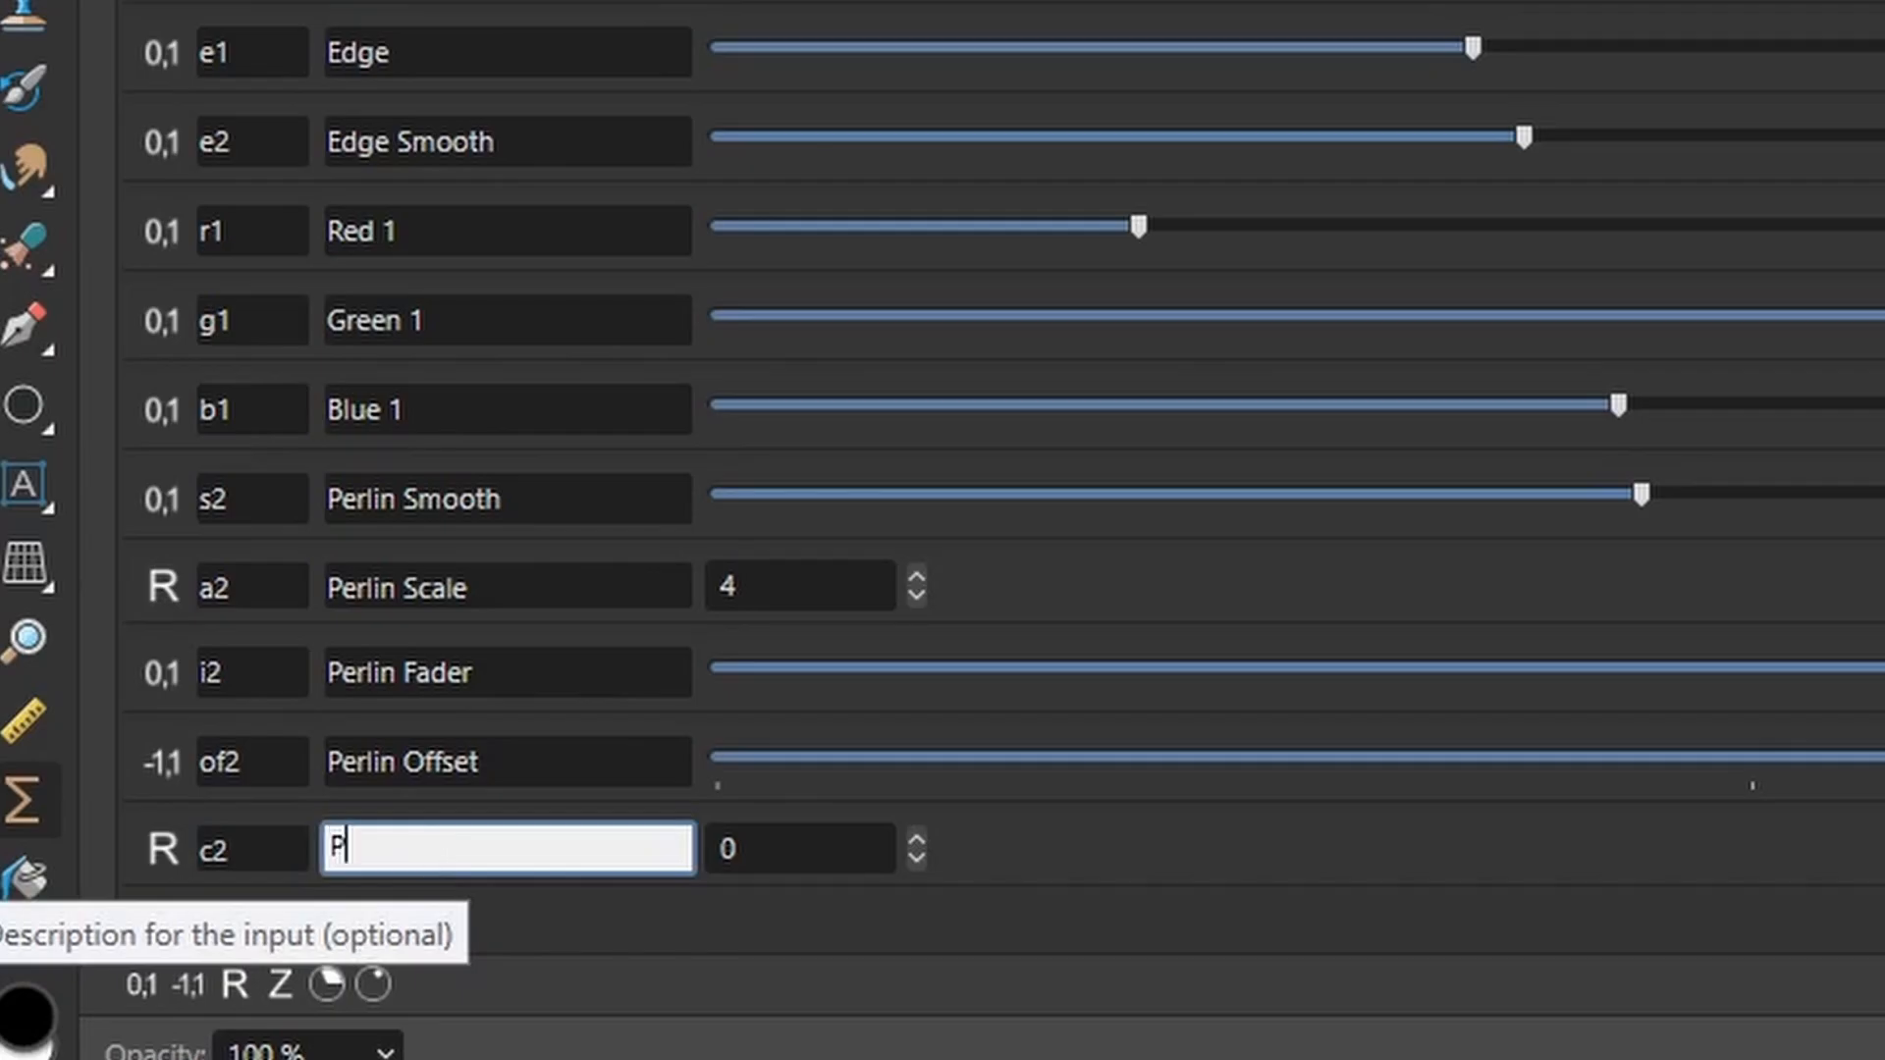
pyautogui.write('n Saturate')
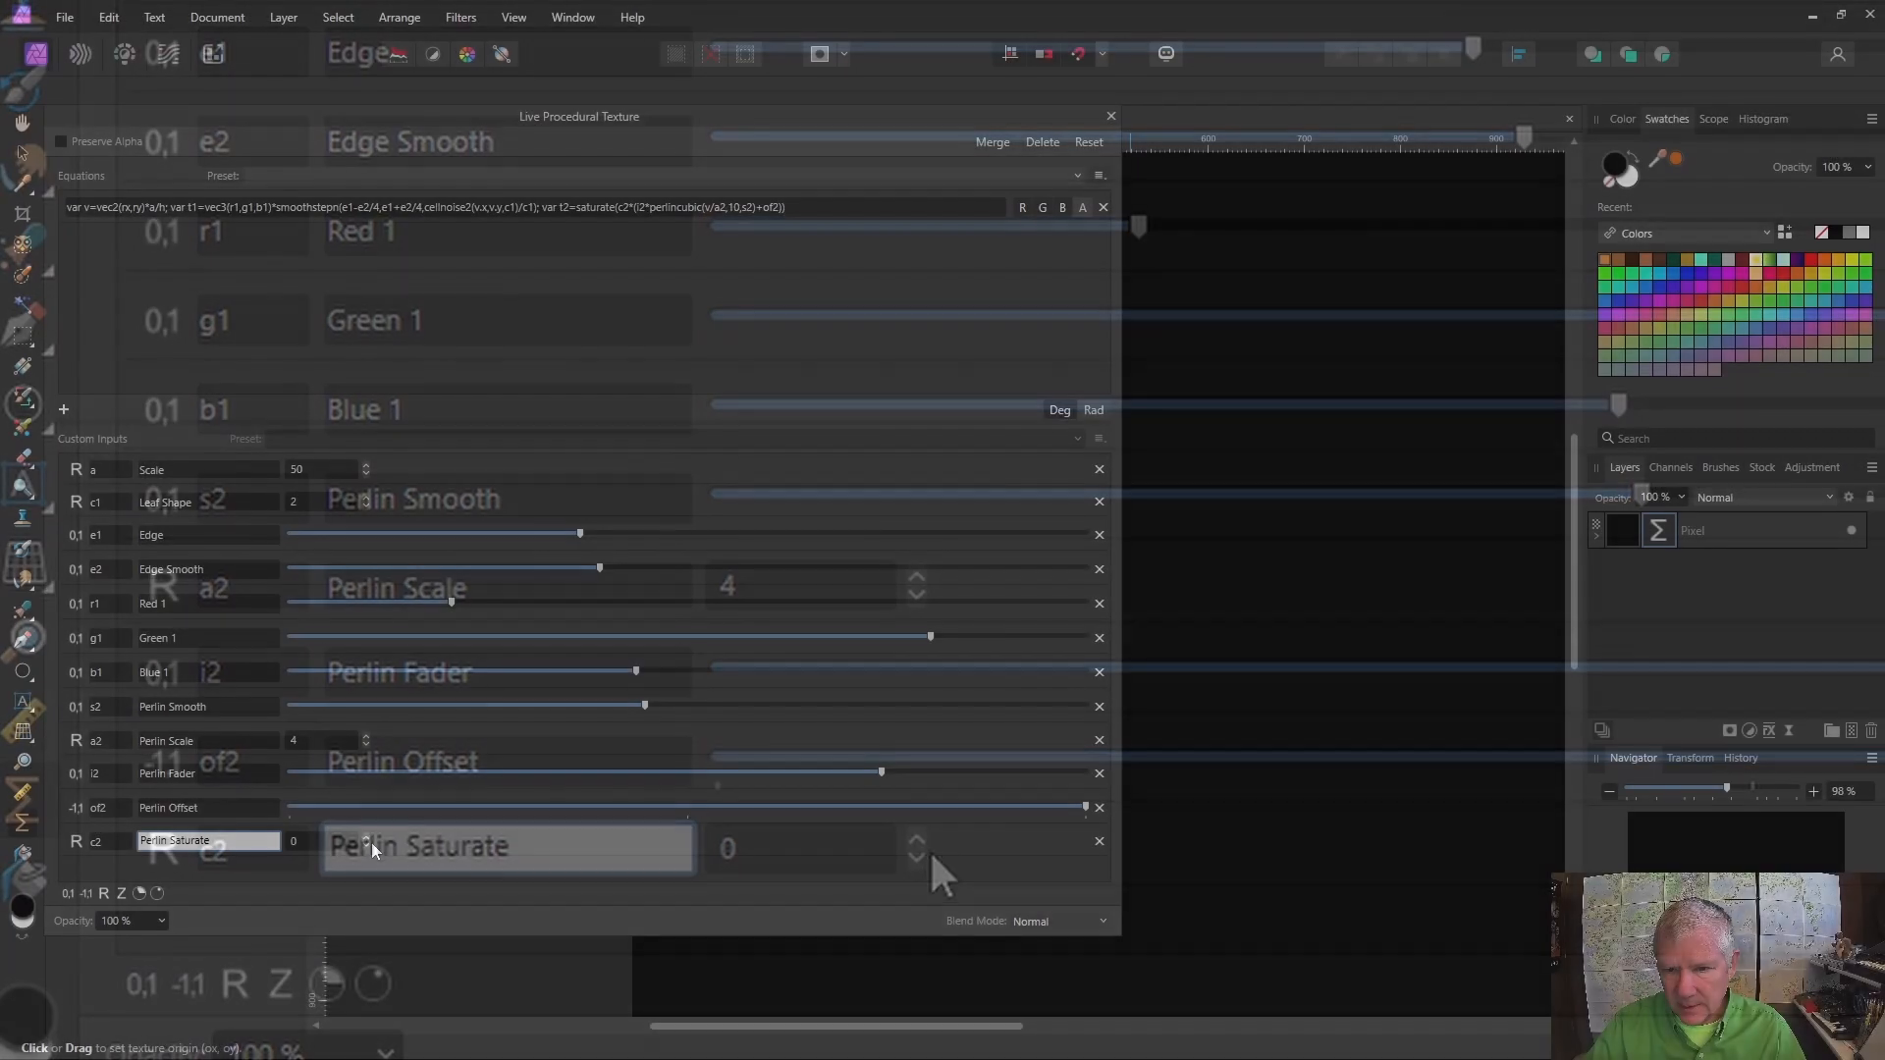
pyautogui.click(916, 840)
pyautogui.click(366, 838)
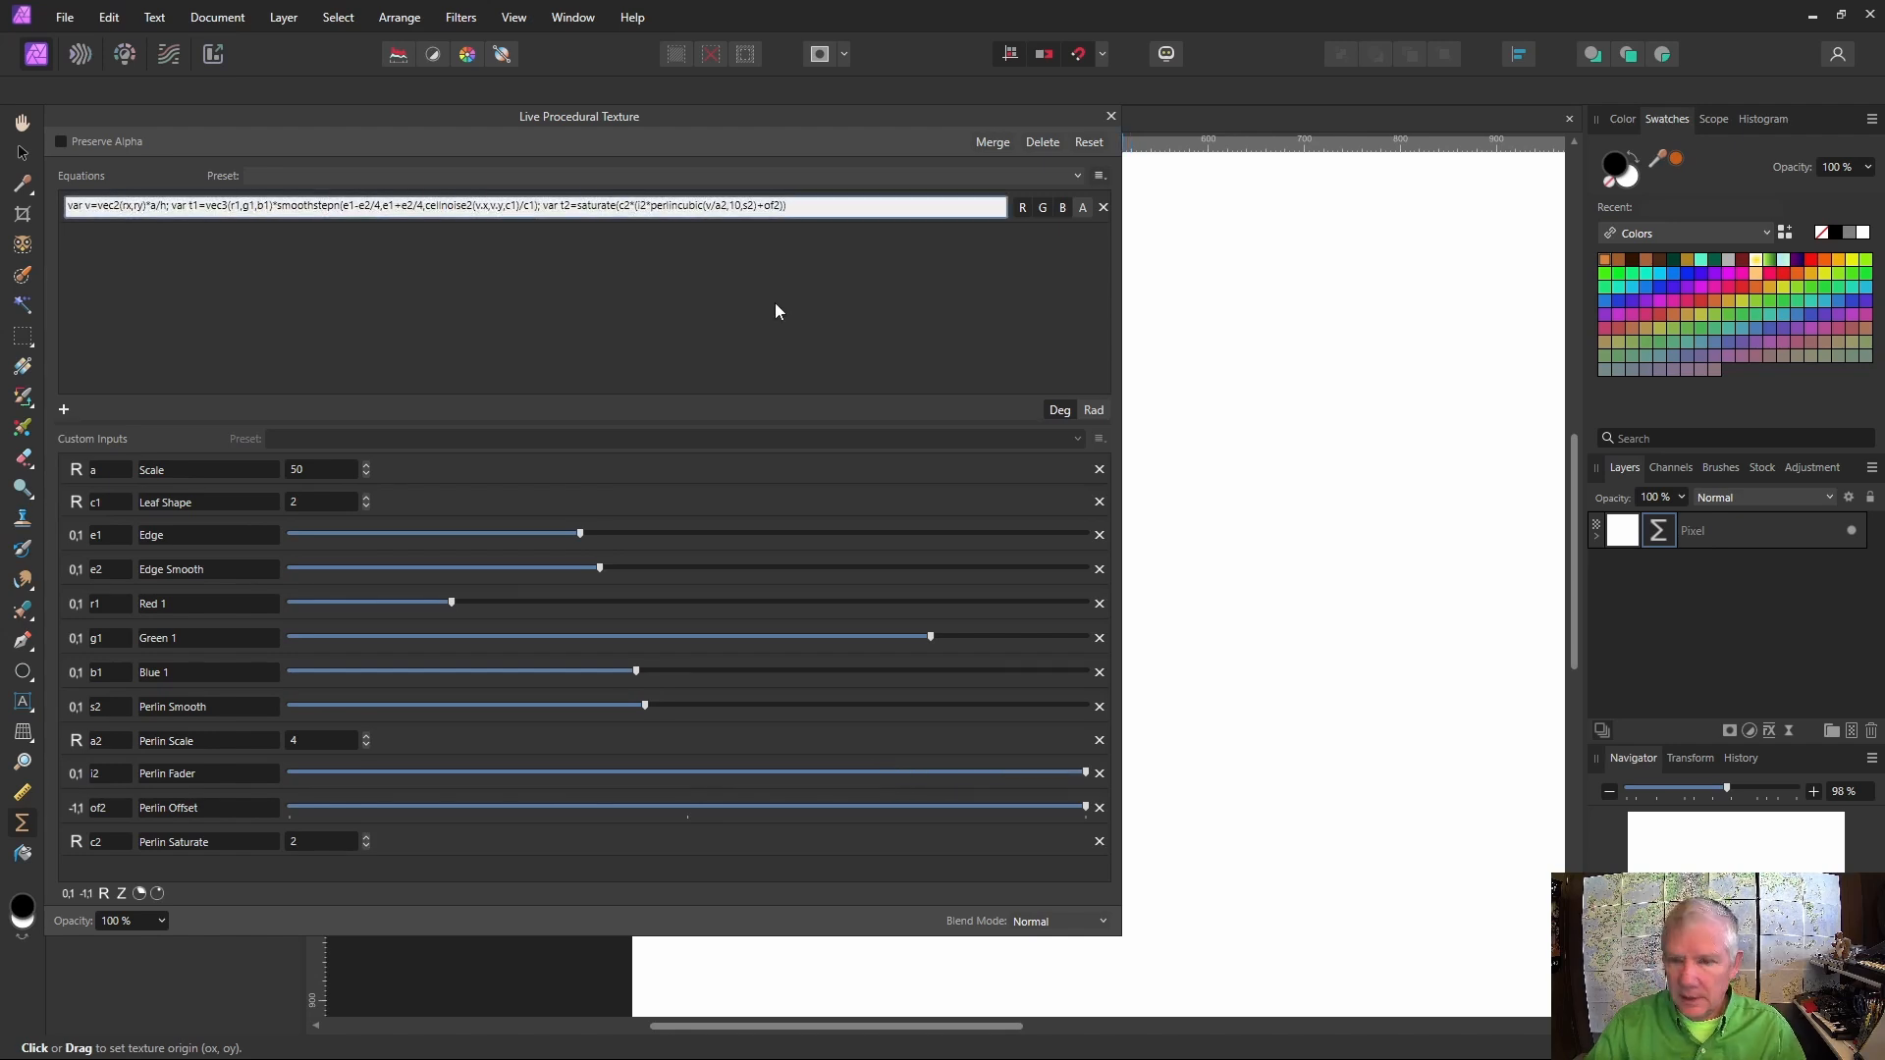
# End the t2 definition with a semicolon and append t1*t2*i1 as the equation's output
pyautogui.write(');')
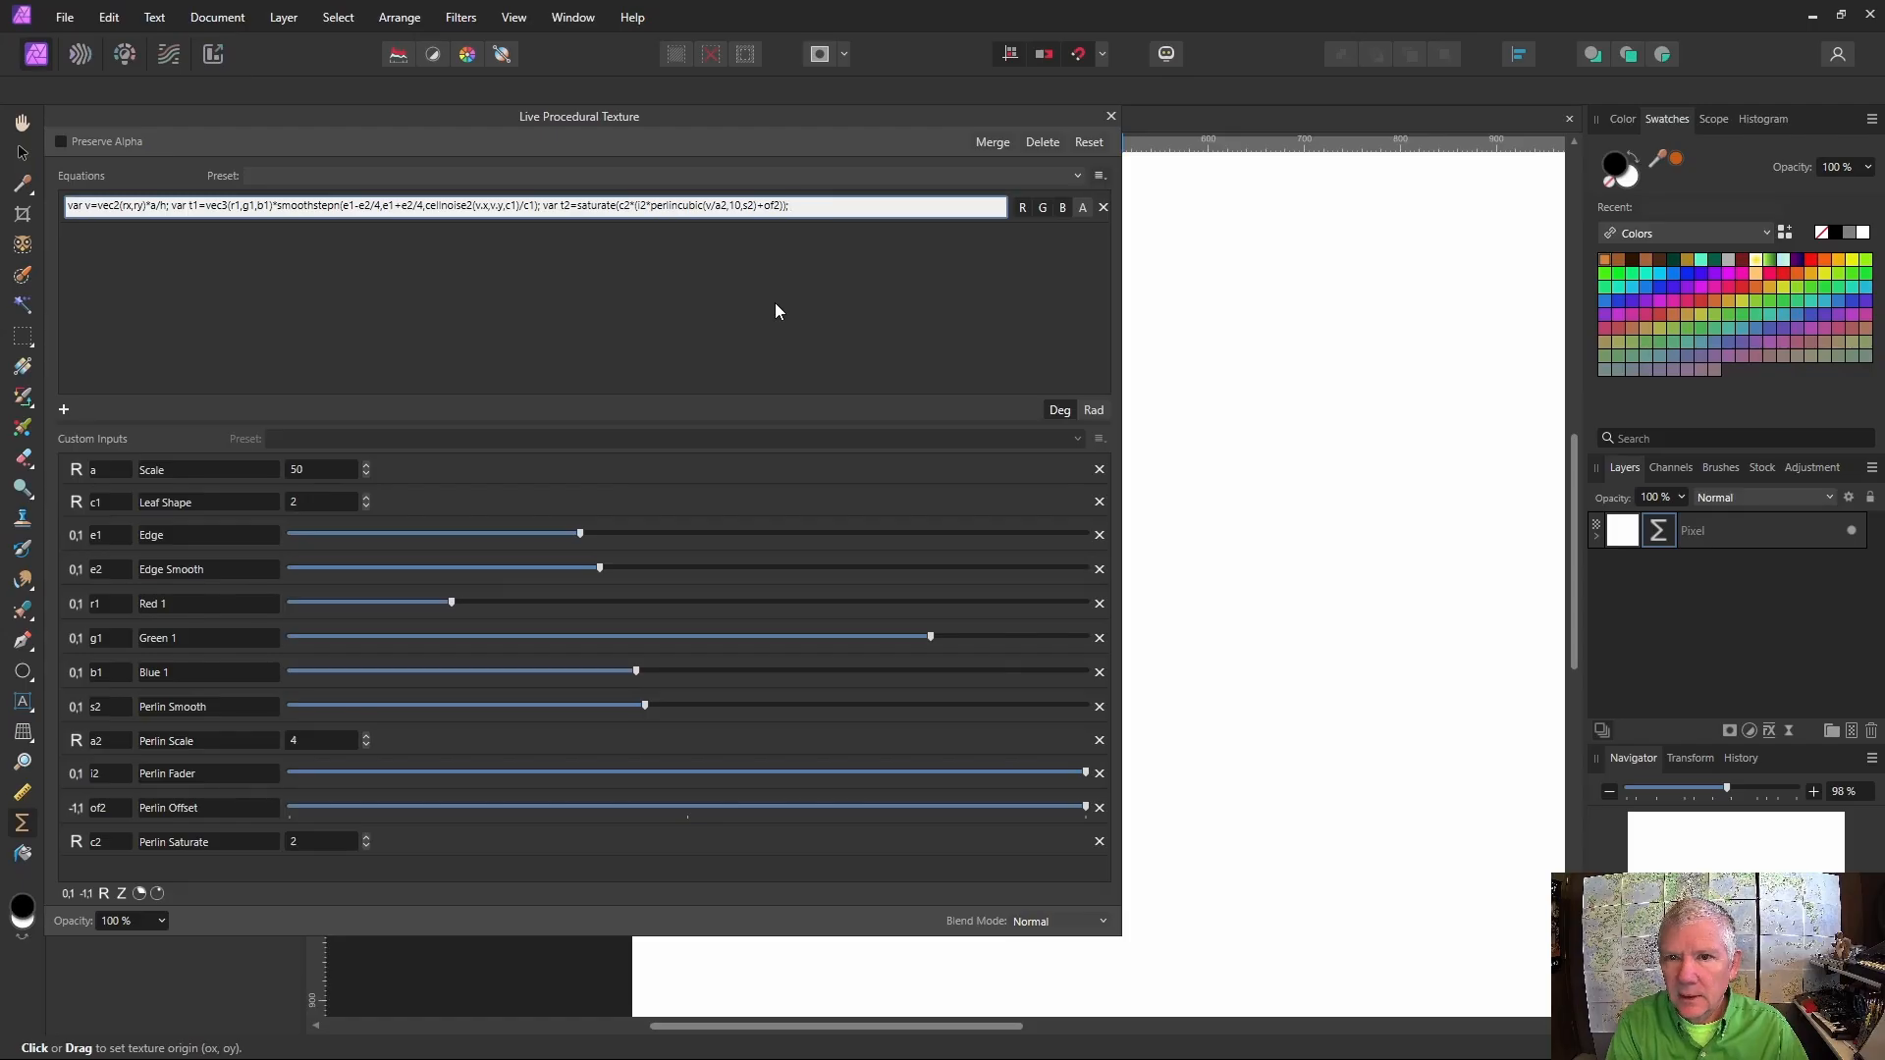
pyautogui.write(' t')
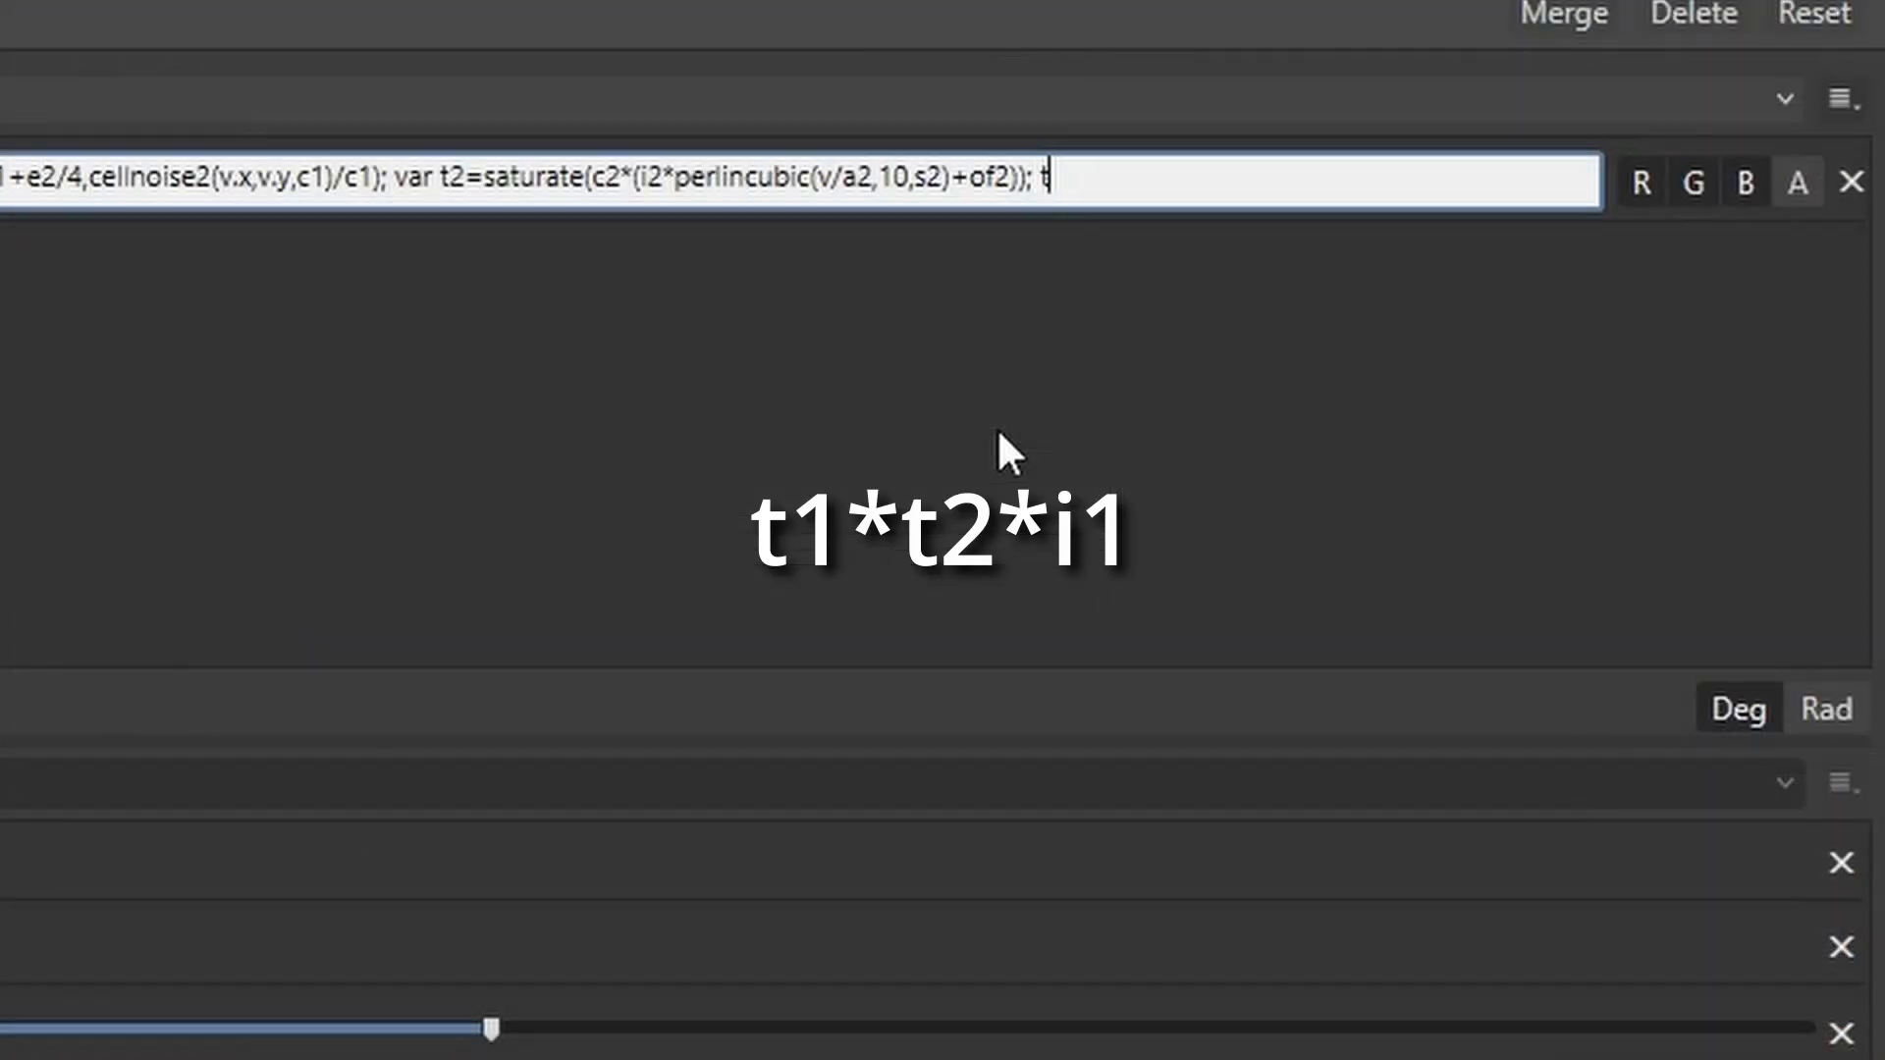
pyautogui.write('1*t2*i1')
# Enlarge the custom inputs area and add a 0–1 input i1 described as Fader
pyautogui.moveTo(931, 738); pyautogui.dragTo(902, 577)
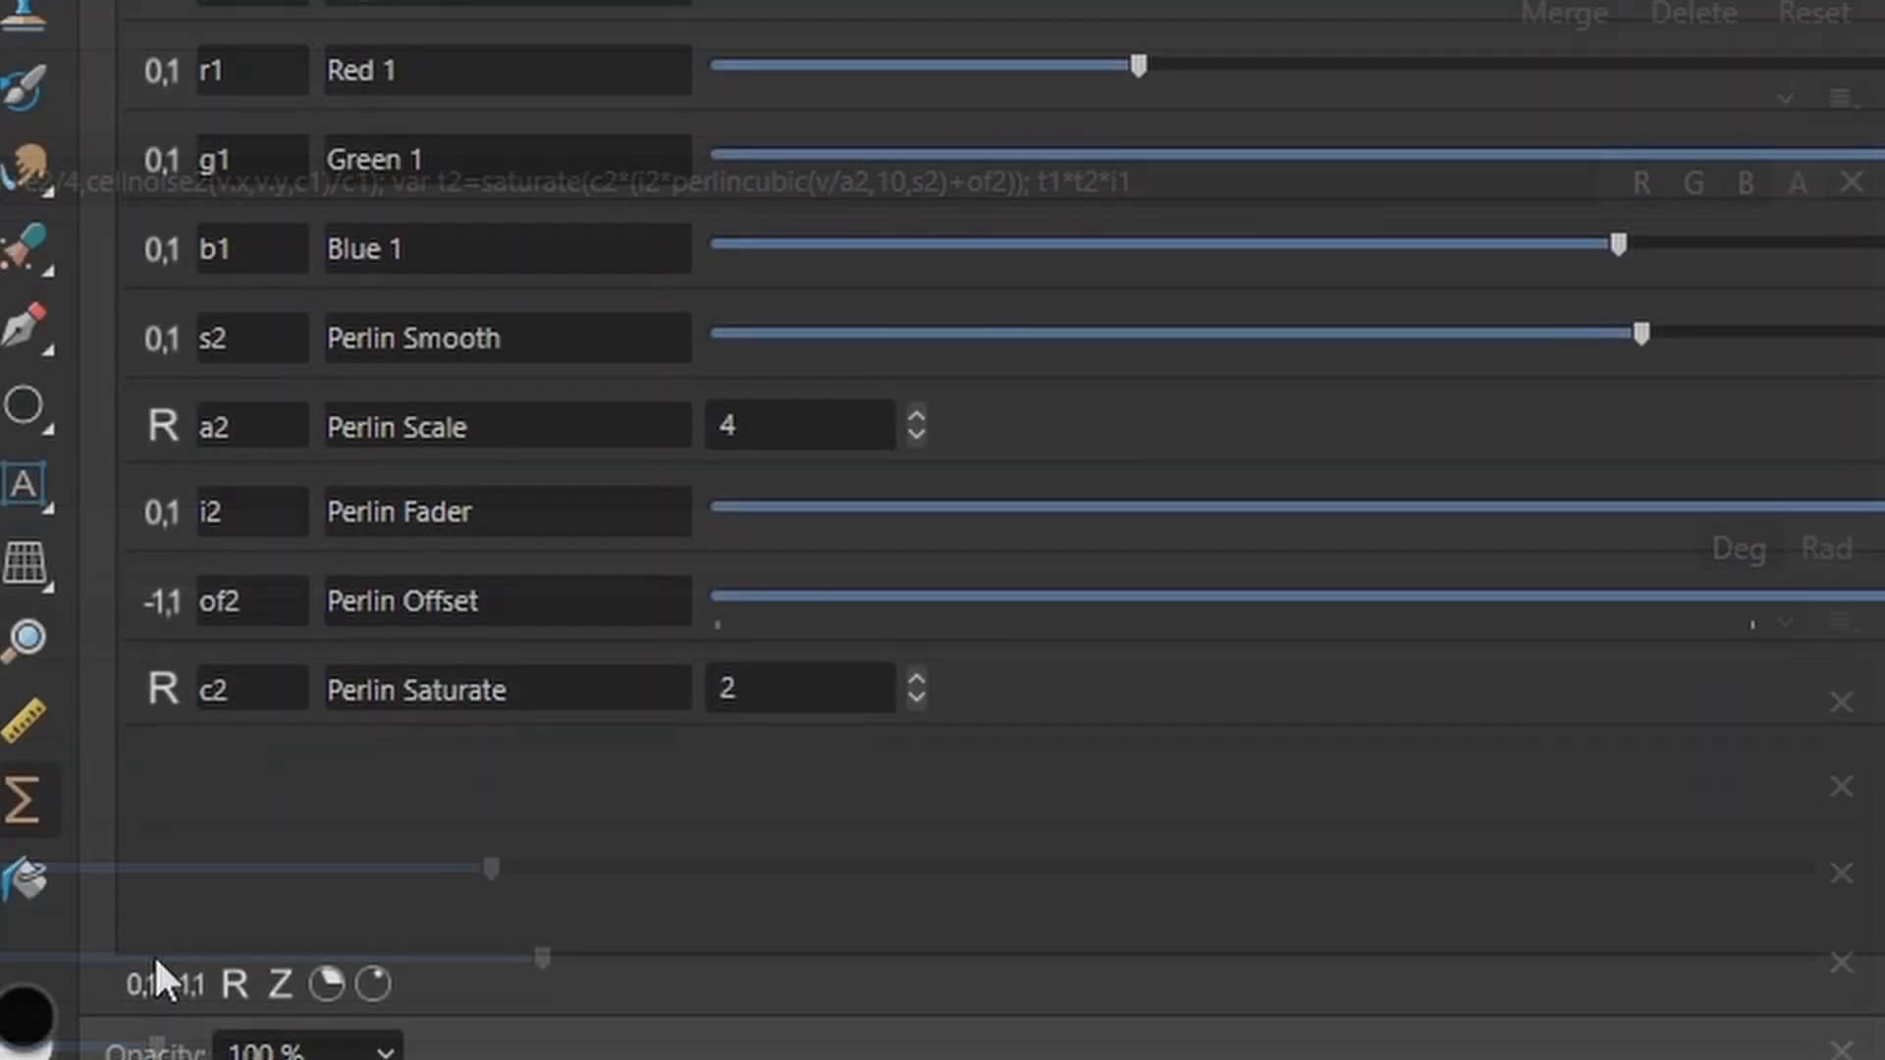
pyautogui.click(144, 986)
pyautogui.click(244, 763)
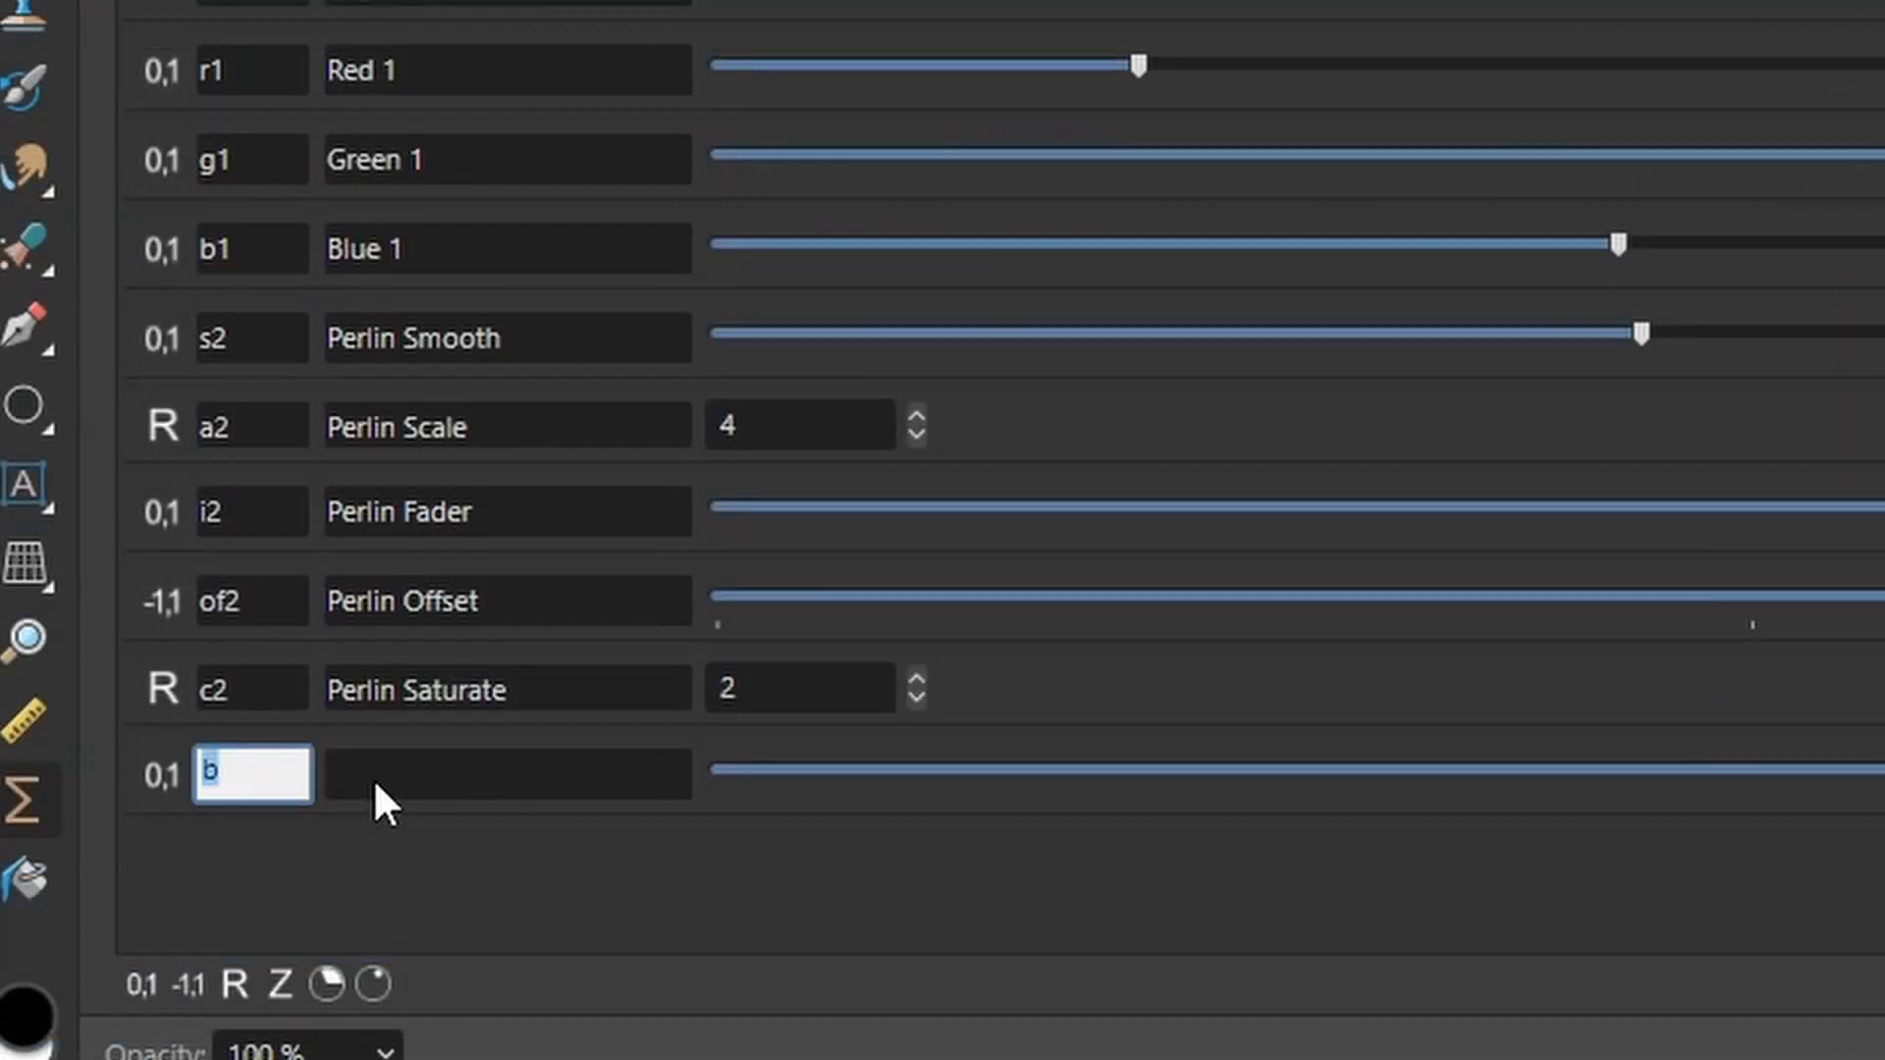
pyautogui.press('BackSpace')
pyautogui.write('i1')
pyautogui.press('Tab')
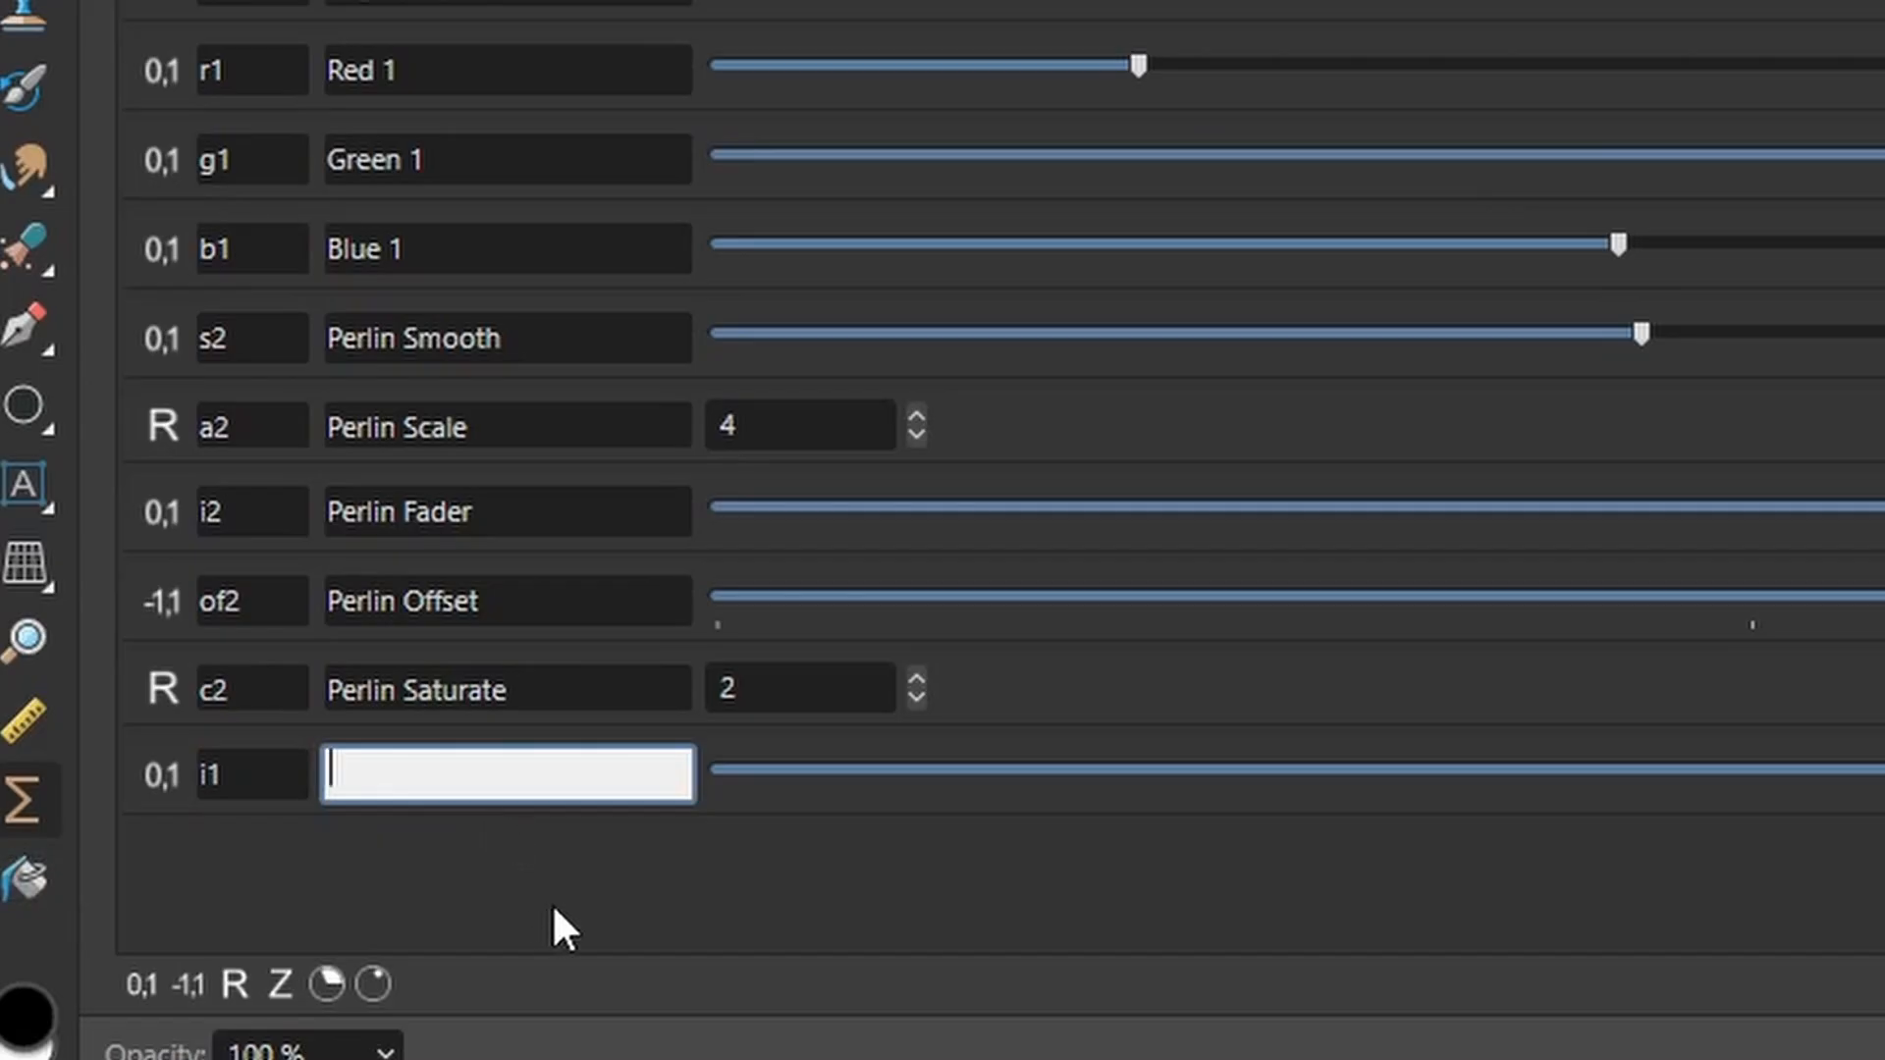
pyautogui.write('Fader')
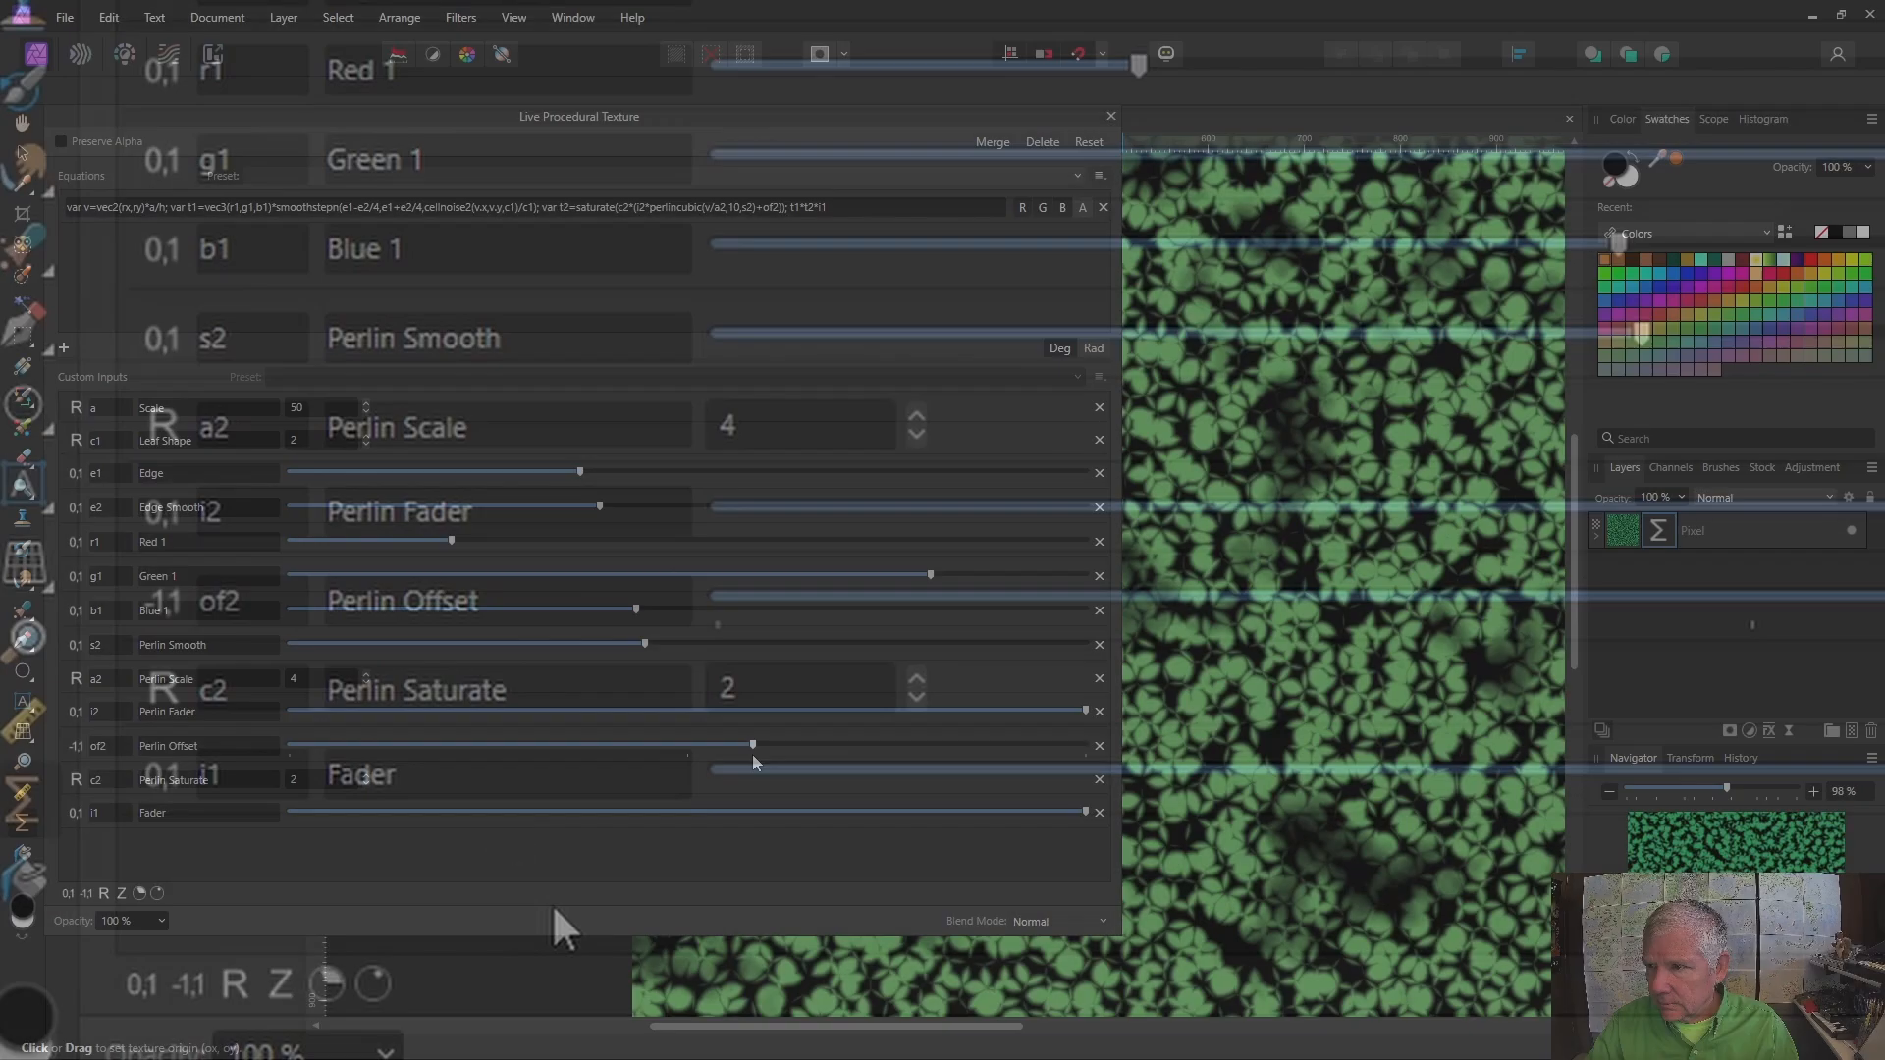
# Narrow the filter dialog and set both Perlin Fader and Perlin Offset to the middle of their ranges
pyautogui.moveTo(752, 759)
pyautogui.mouseDown()
pyautogui.moveTo(697, 754)
pyautogui.moveTo(758, 762)
pyautogui.mouseUp()
pyautogui.moveTo(1122, 504); pyautogui.dragTo(670, 506)
pyautogui.moveTo(492, 746)
pyautogui.mouseDown()
pyautogui.moveTo(404, 746)
pyautogui.moveTo(529, 743)
pyautogui.mouseUp()
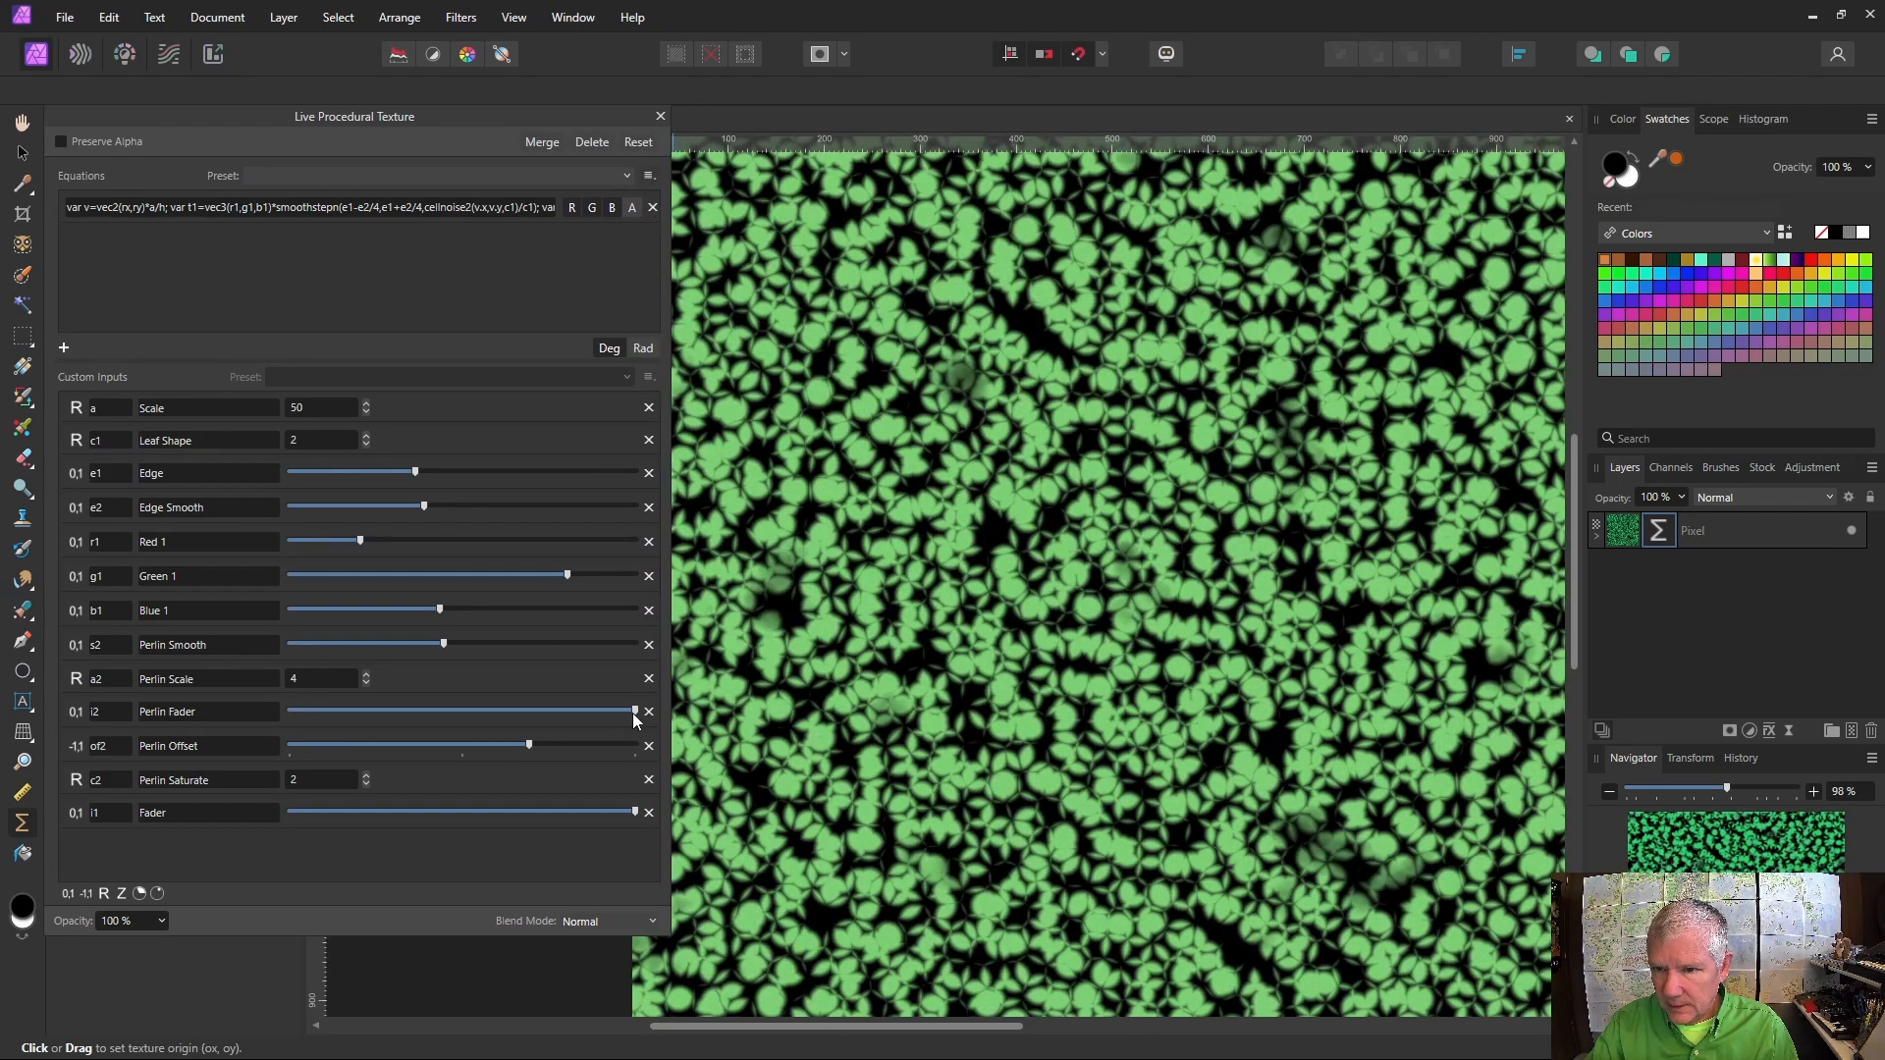
pyautogui.moveTo(636, 712); pyautogui.dragTo(462, 747)
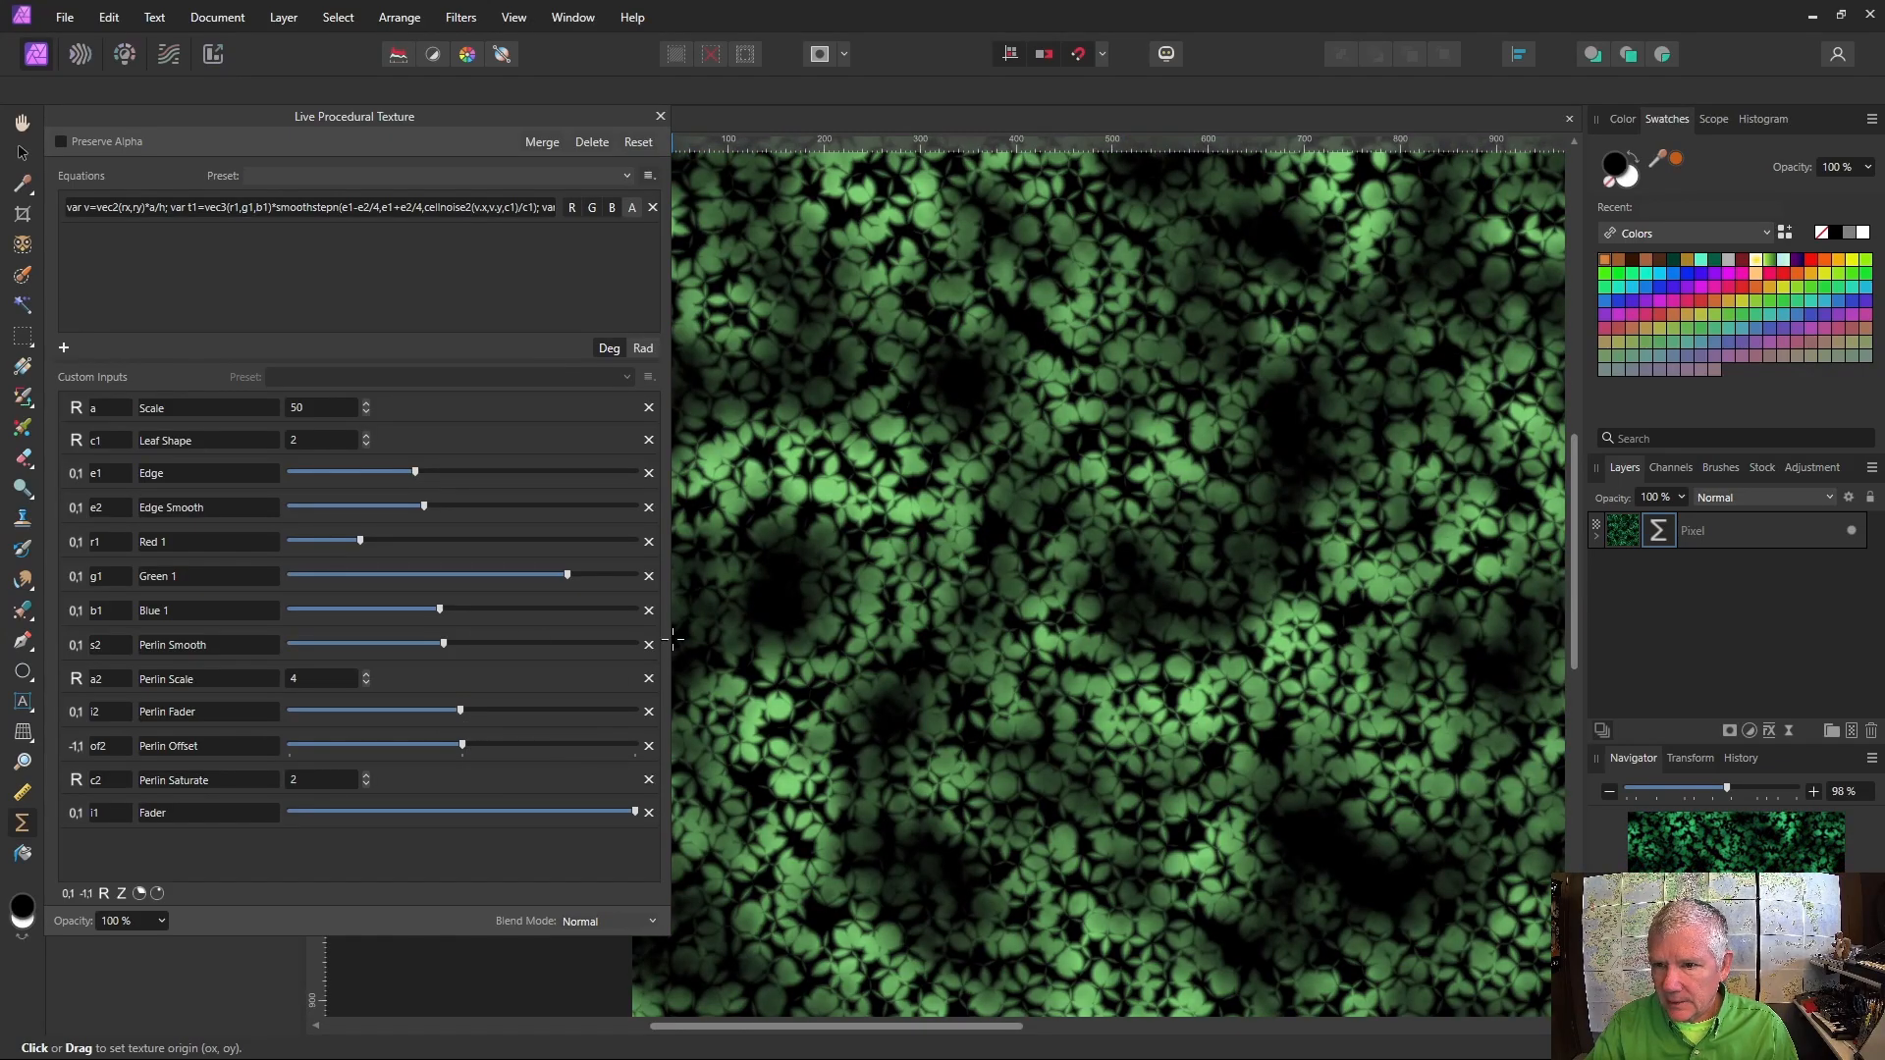
# Widen the filter dialog and change perlincubic to perlinhcubic in the t2 expression
pyautogui.moveTo(671, 638); pyautogui.dragTo(1497, 636)
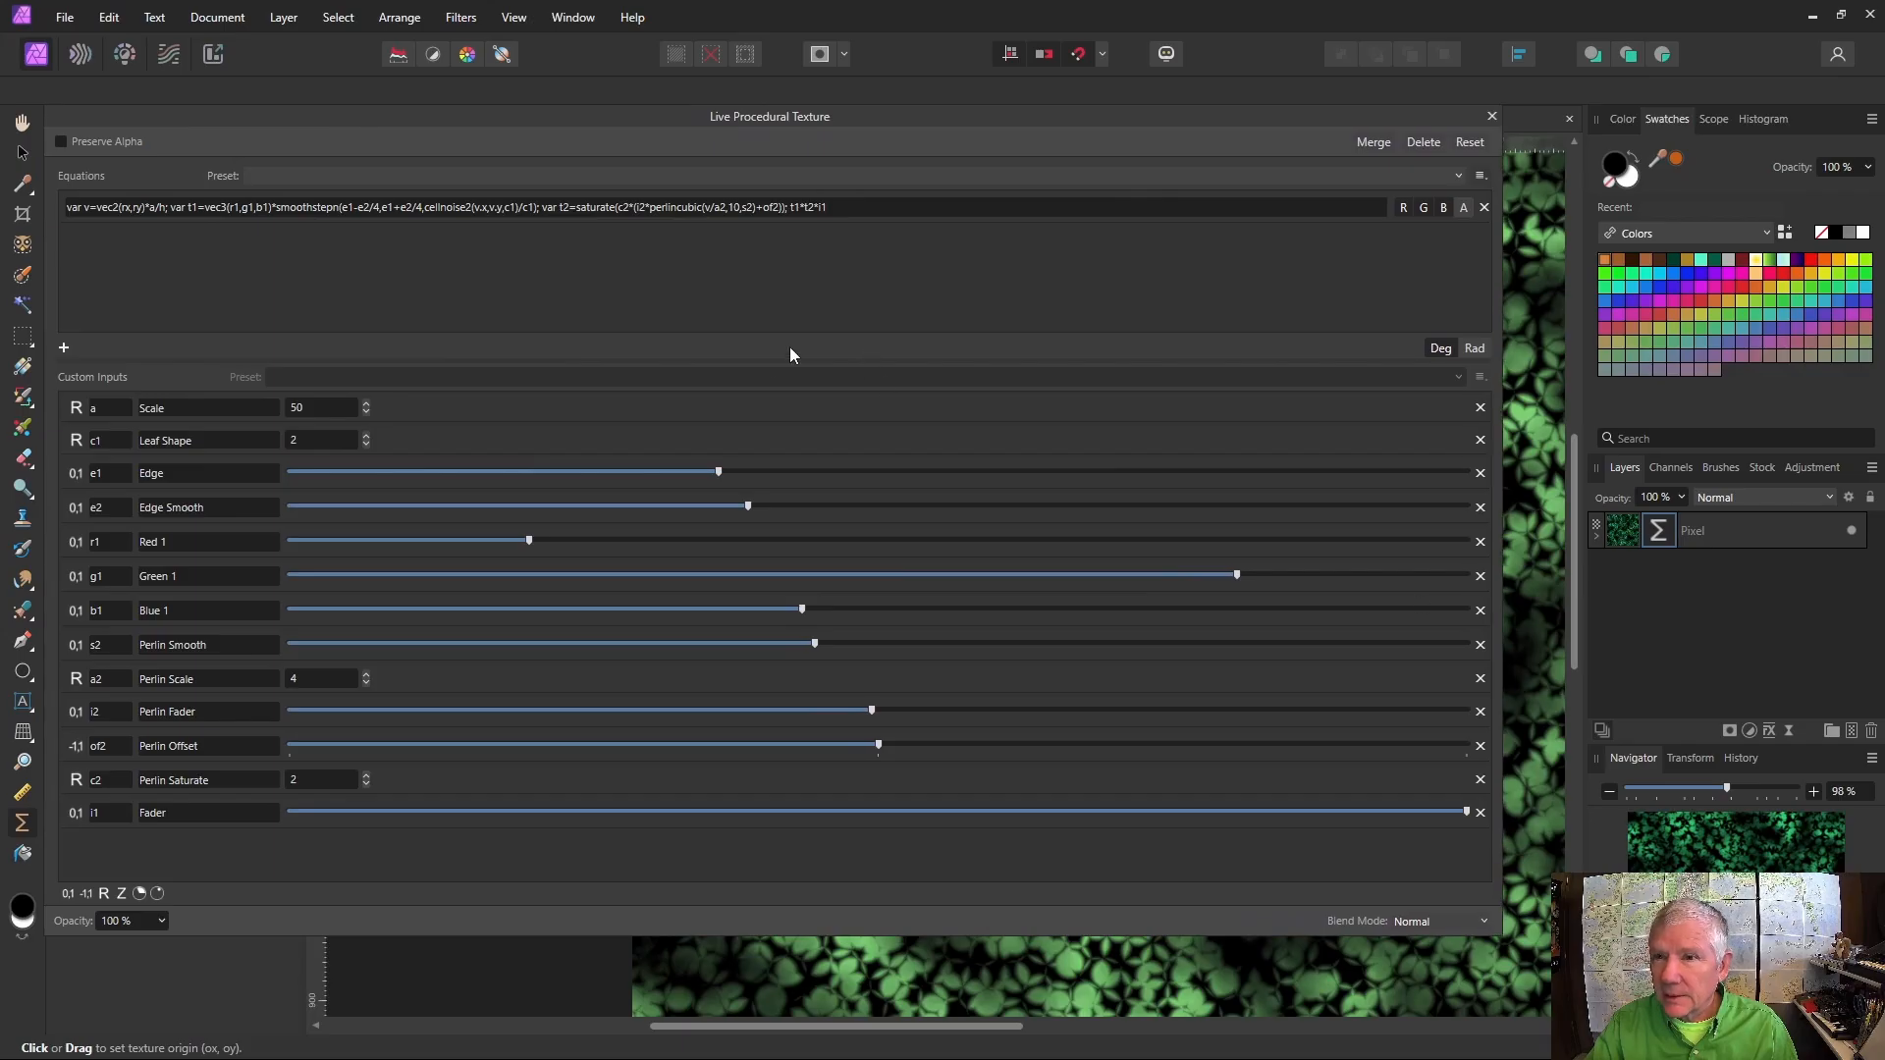
pyautogui.click(748, 192)
pyautogui.click(748, 192)
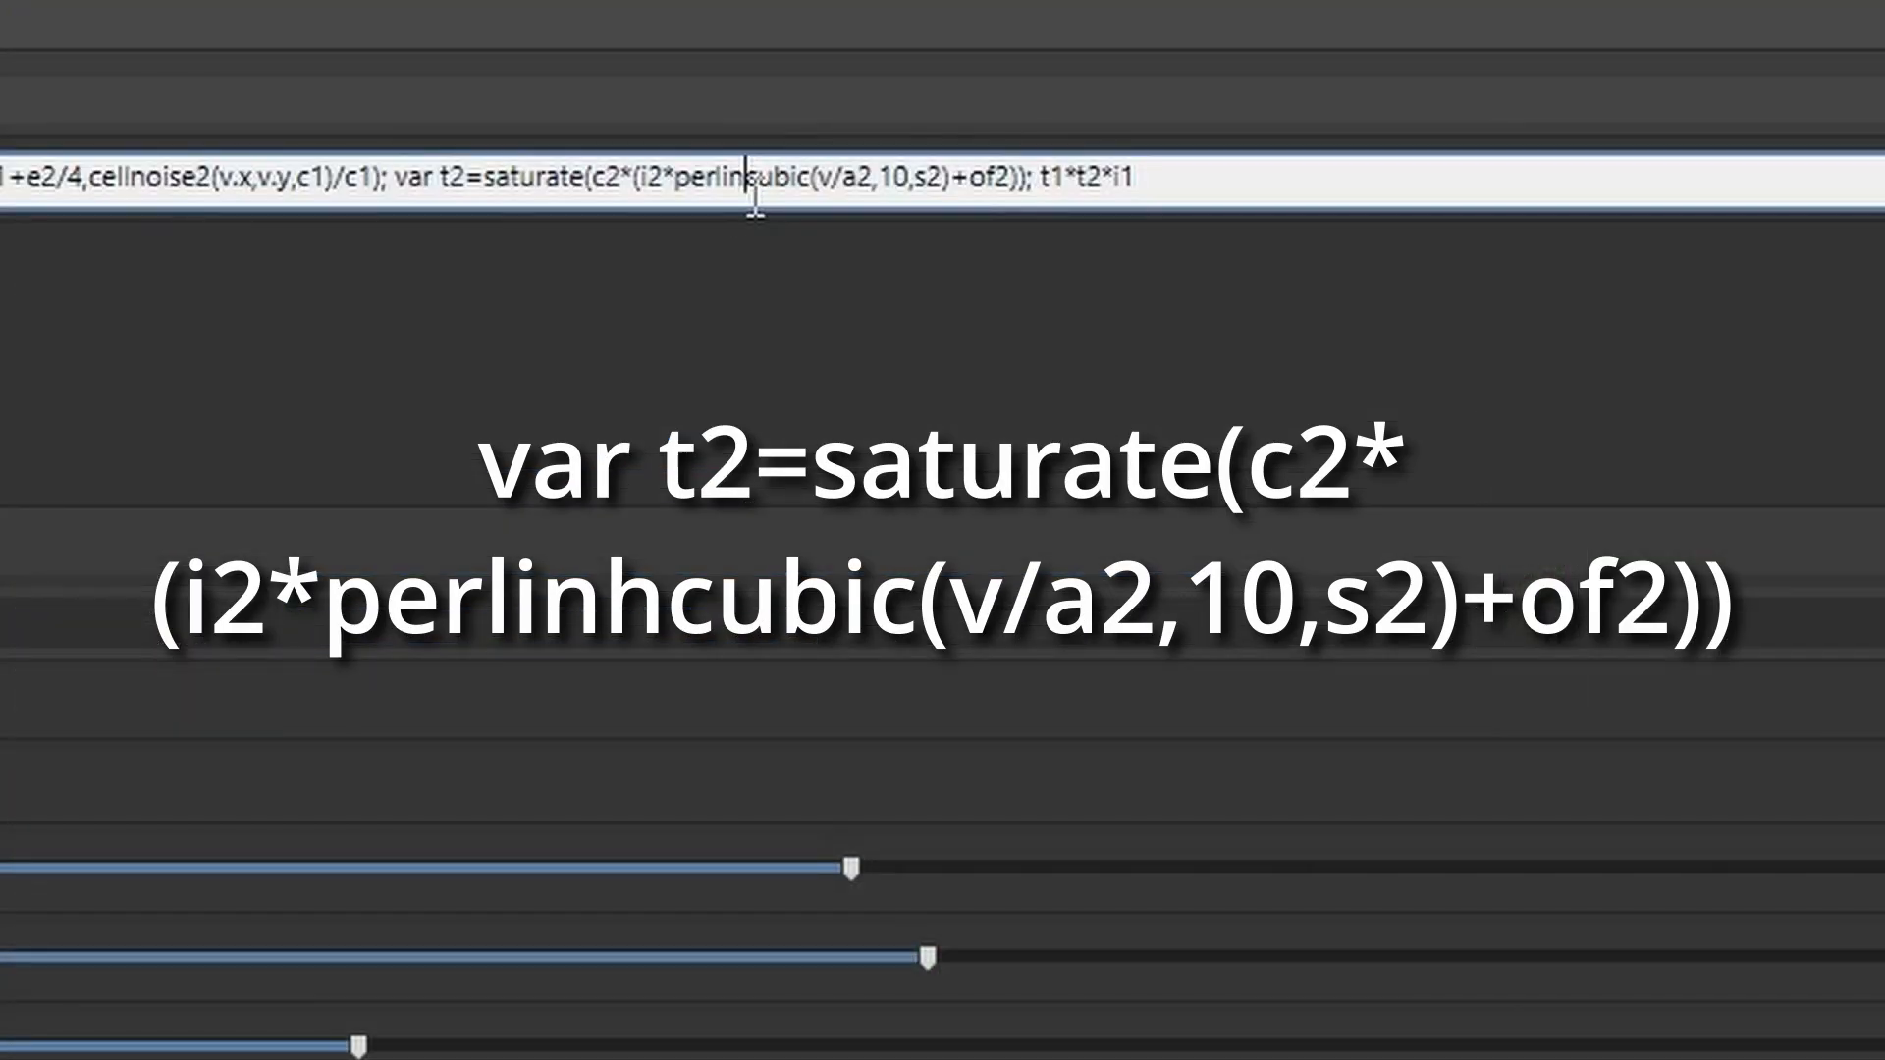
pyautogui.write('h')
pyautogui.press('Return')
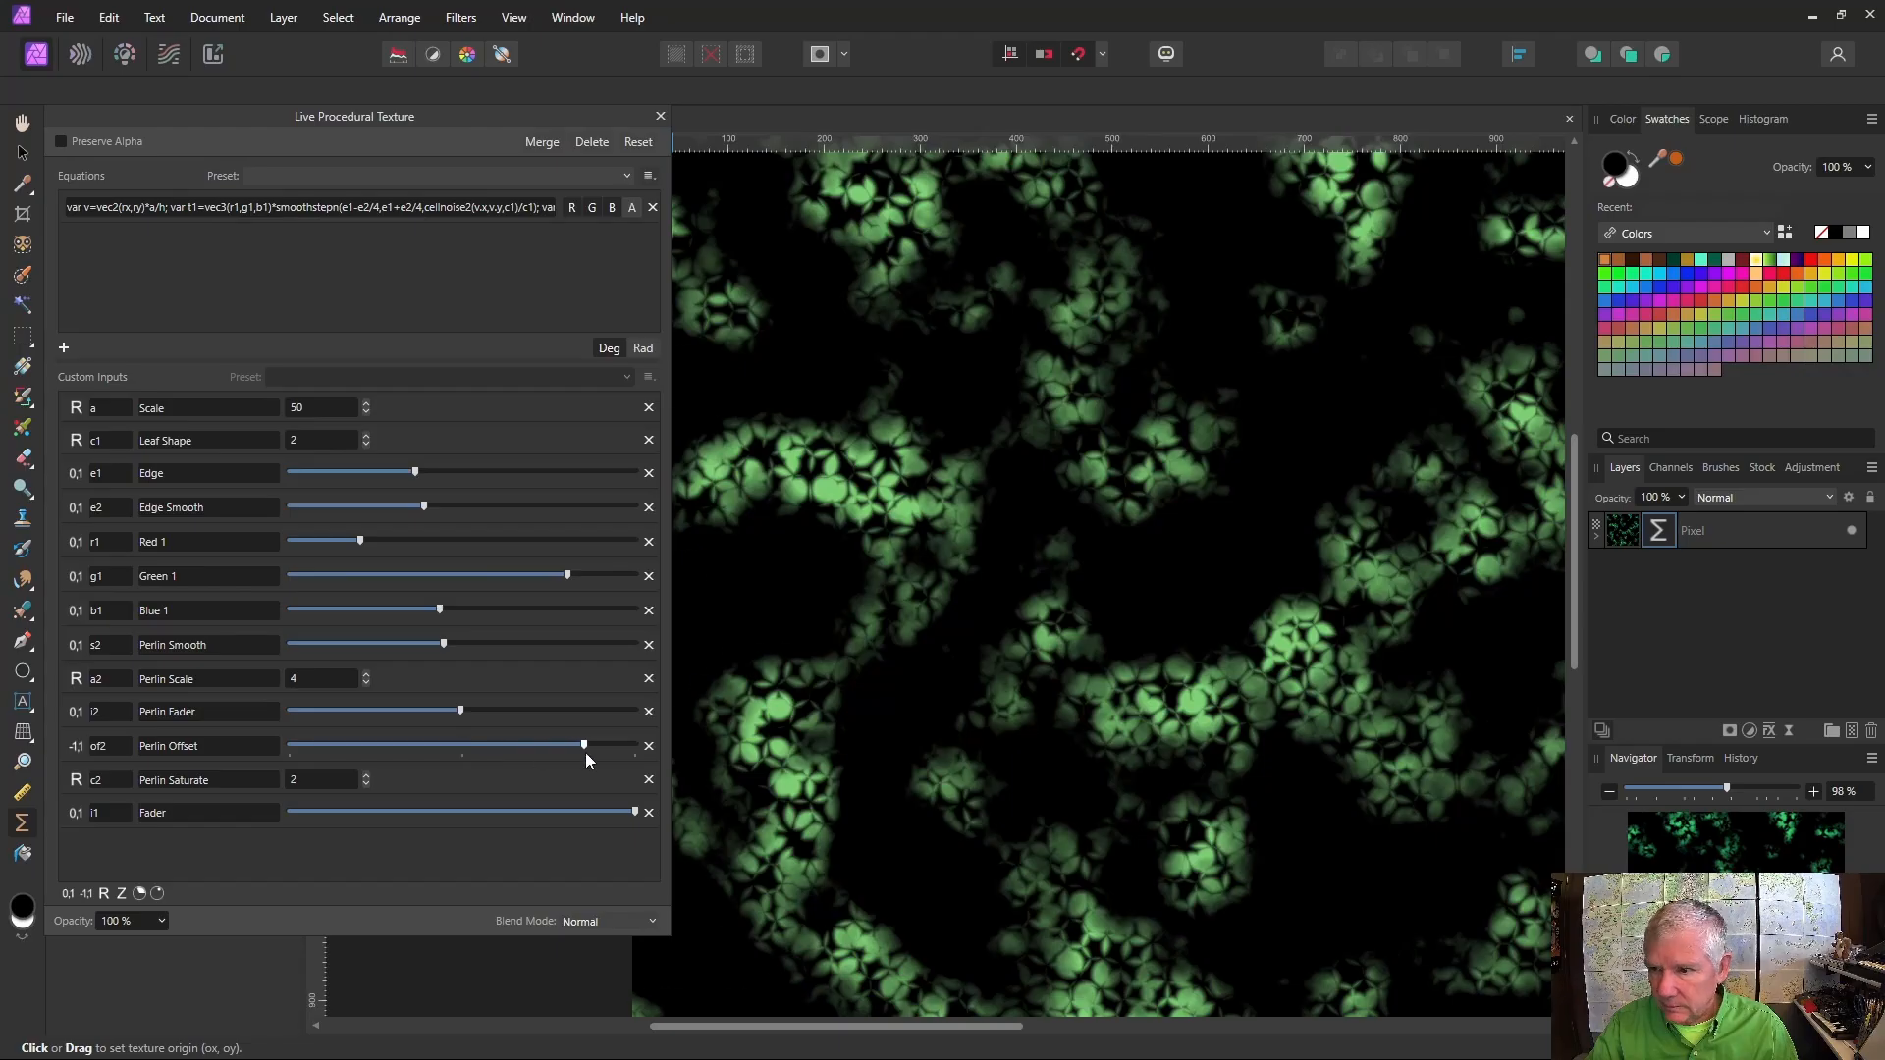
# Set Perlin Offset to its maximum and reduce Red 1 to about 15%, Green 1 to about 60% and Blue 1 to about 35%
pyautogui.moveTo(585, 752); pyautogui.dragTo(463, 716)
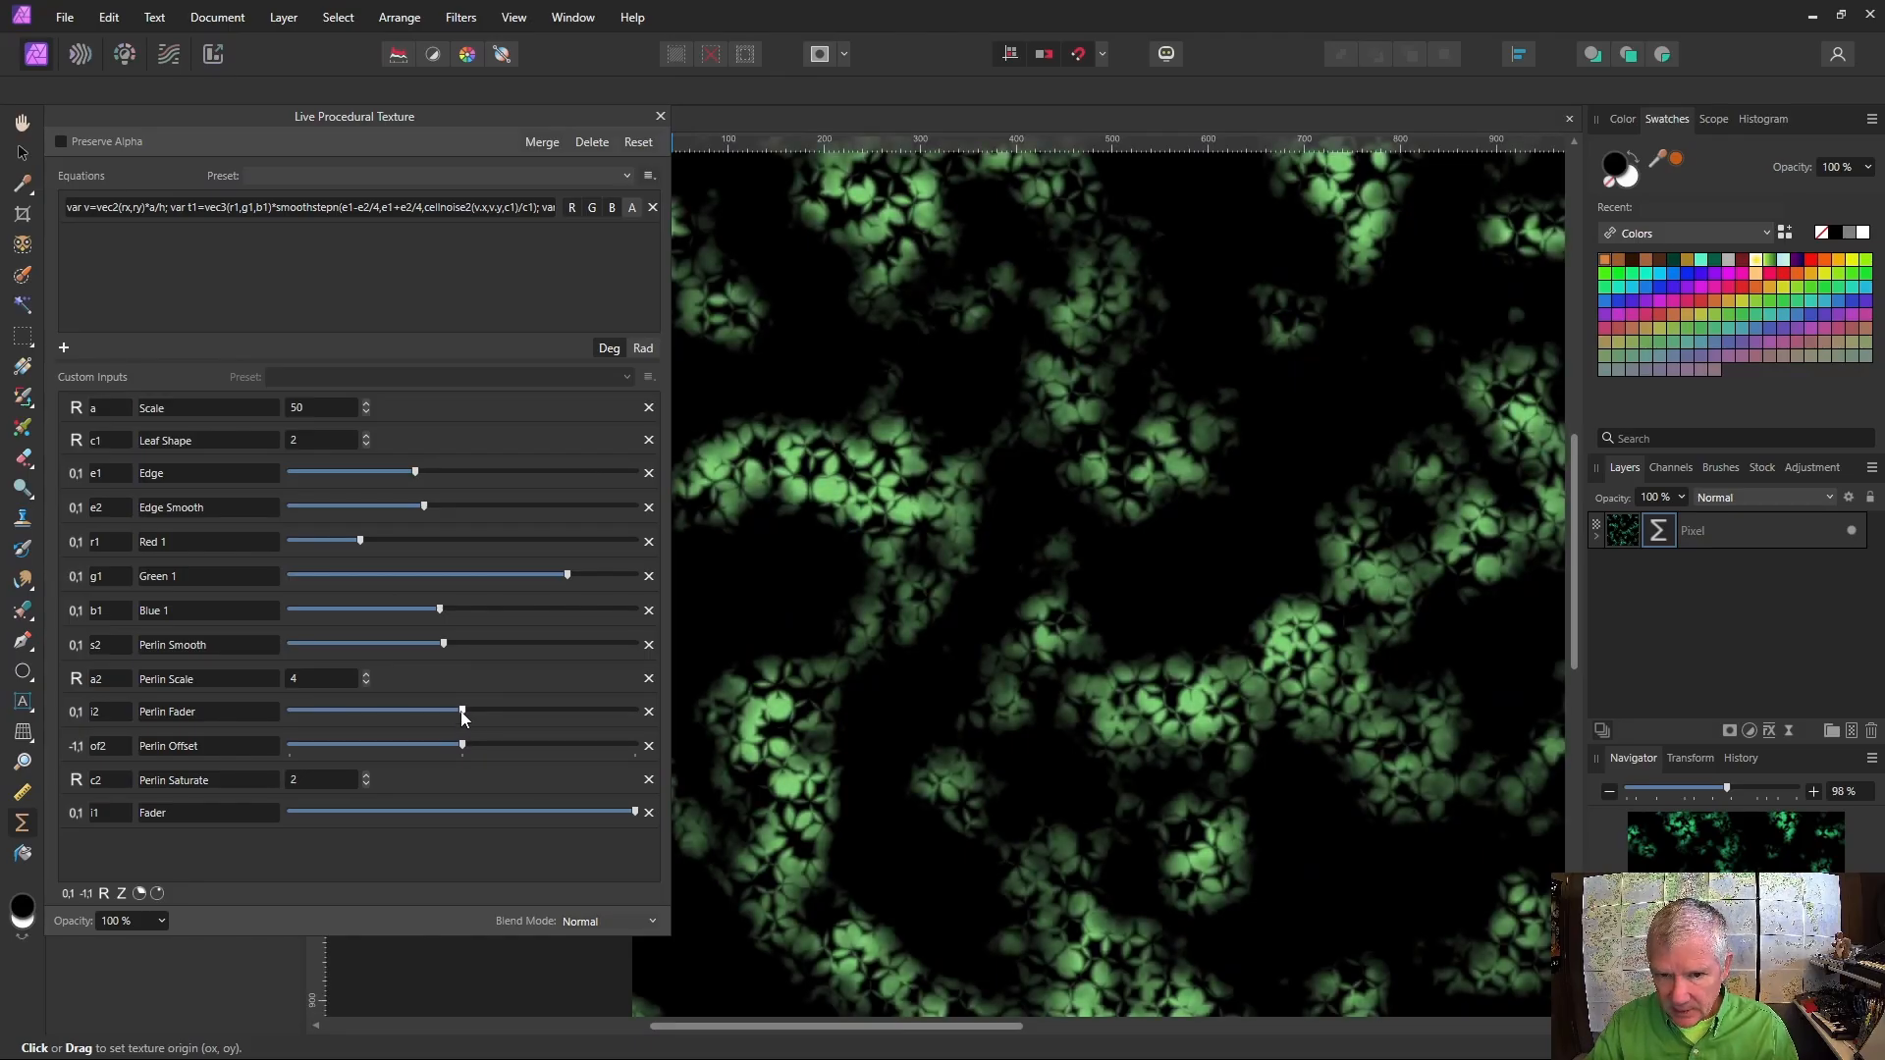
pyautogui.moveTo(462, 746); pyautogui.dragTo(743, 755)
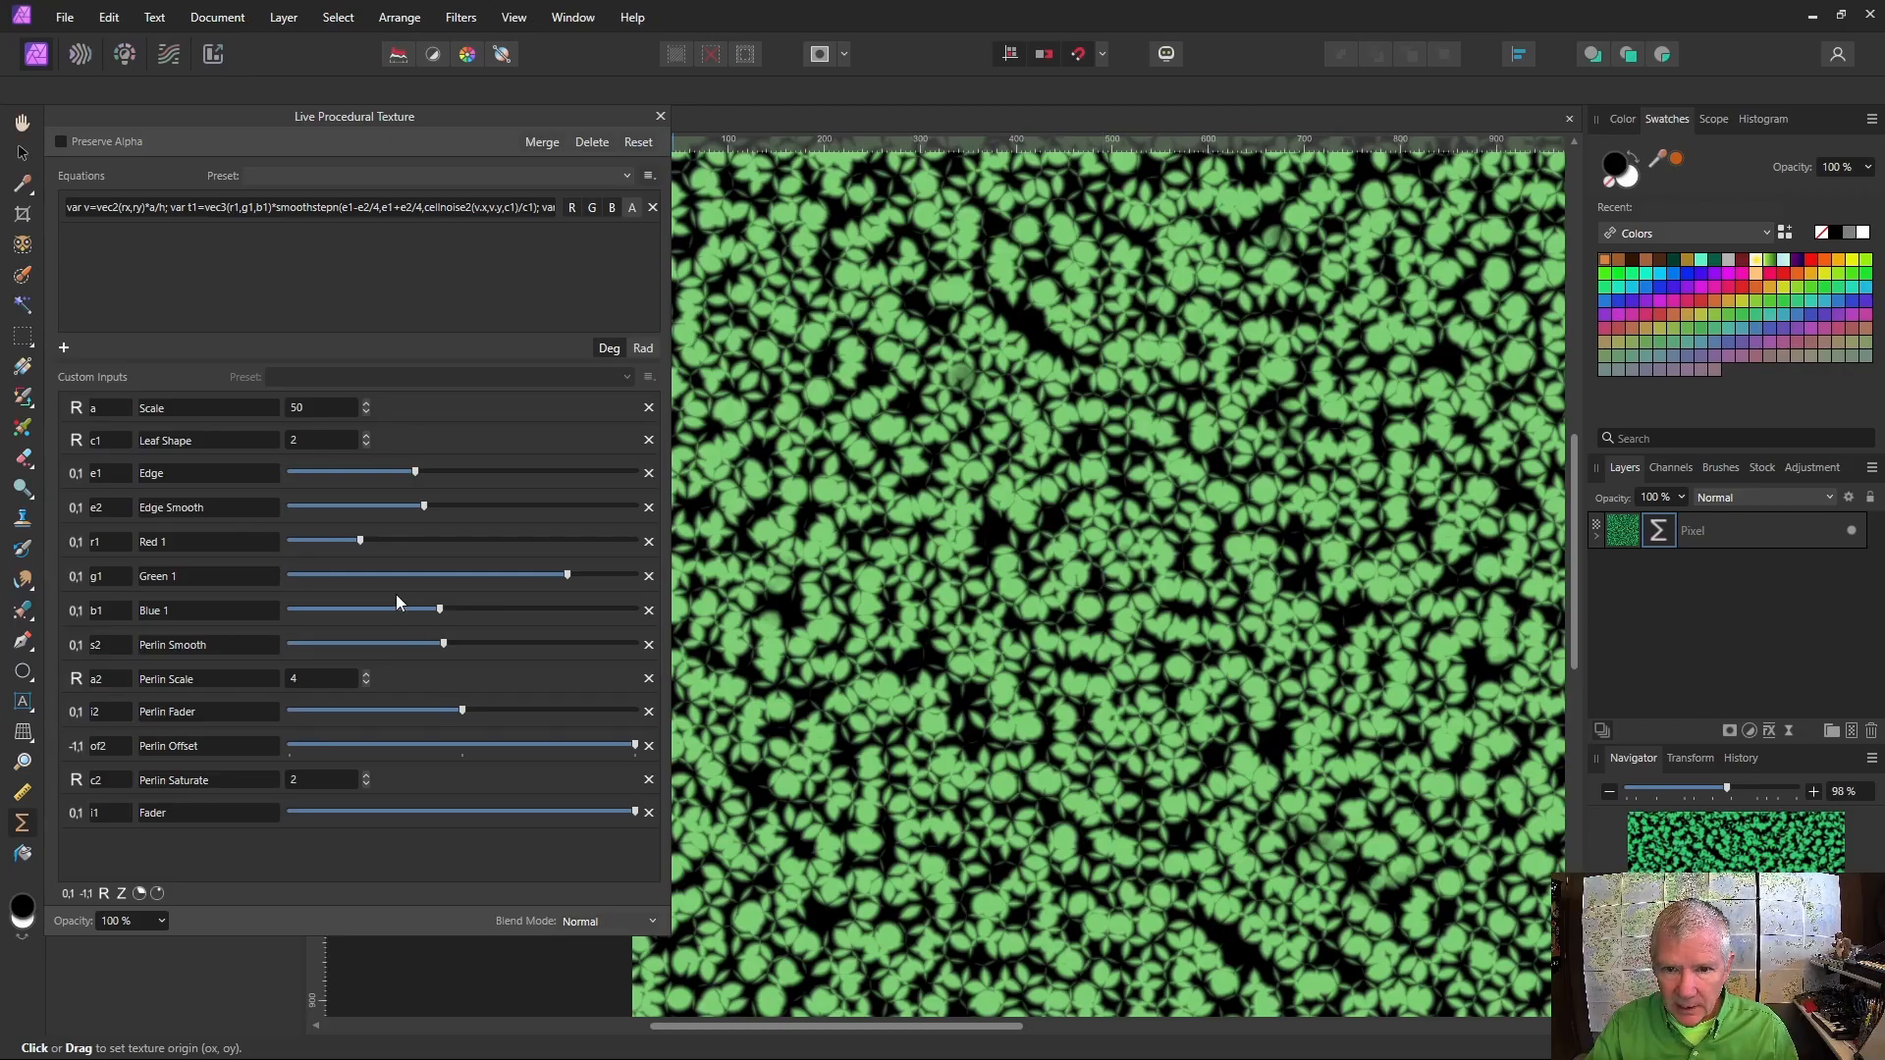
pyautogui.moveTo(565, 577); pyautogui.dragTo(409, 610)
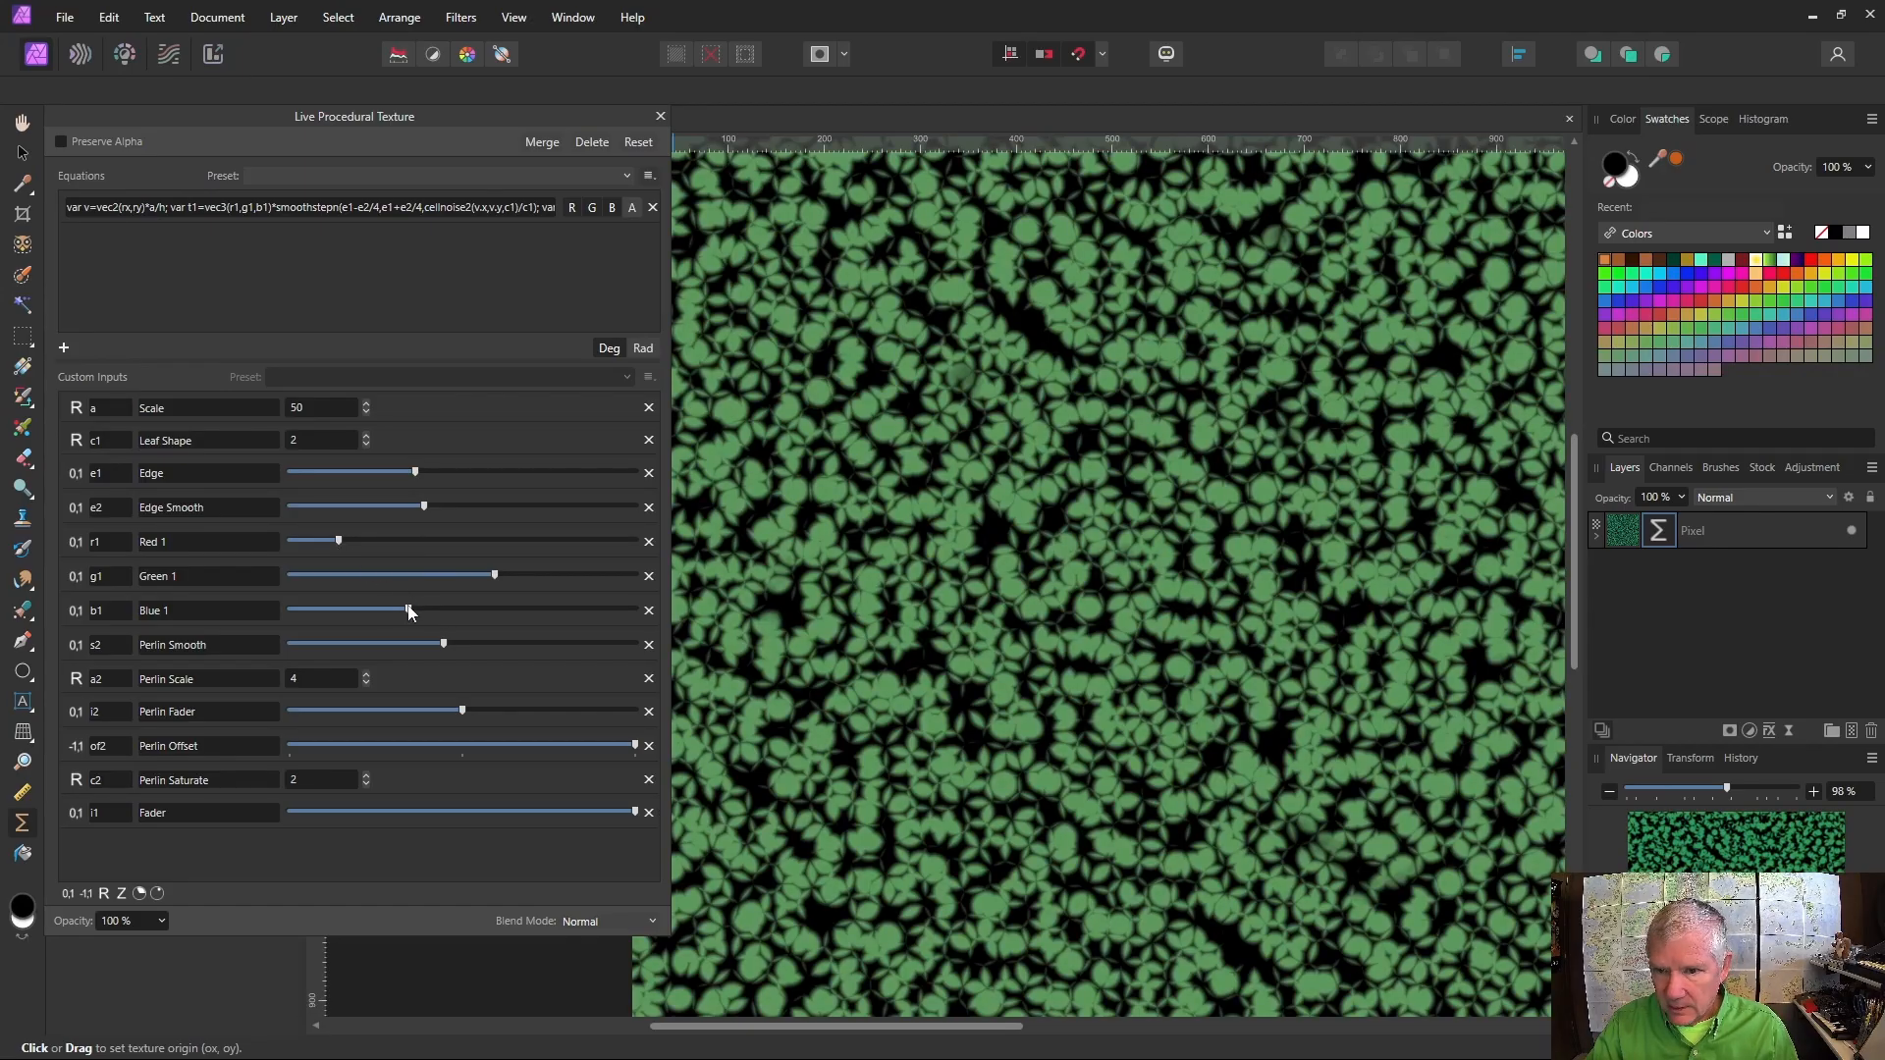
# Set Red 1 to zero, Green 1 to about 50% and Blue 1 to about 30%
pyautogui.moveTo(408, 610); pyautogui.dragTo(383, 611)
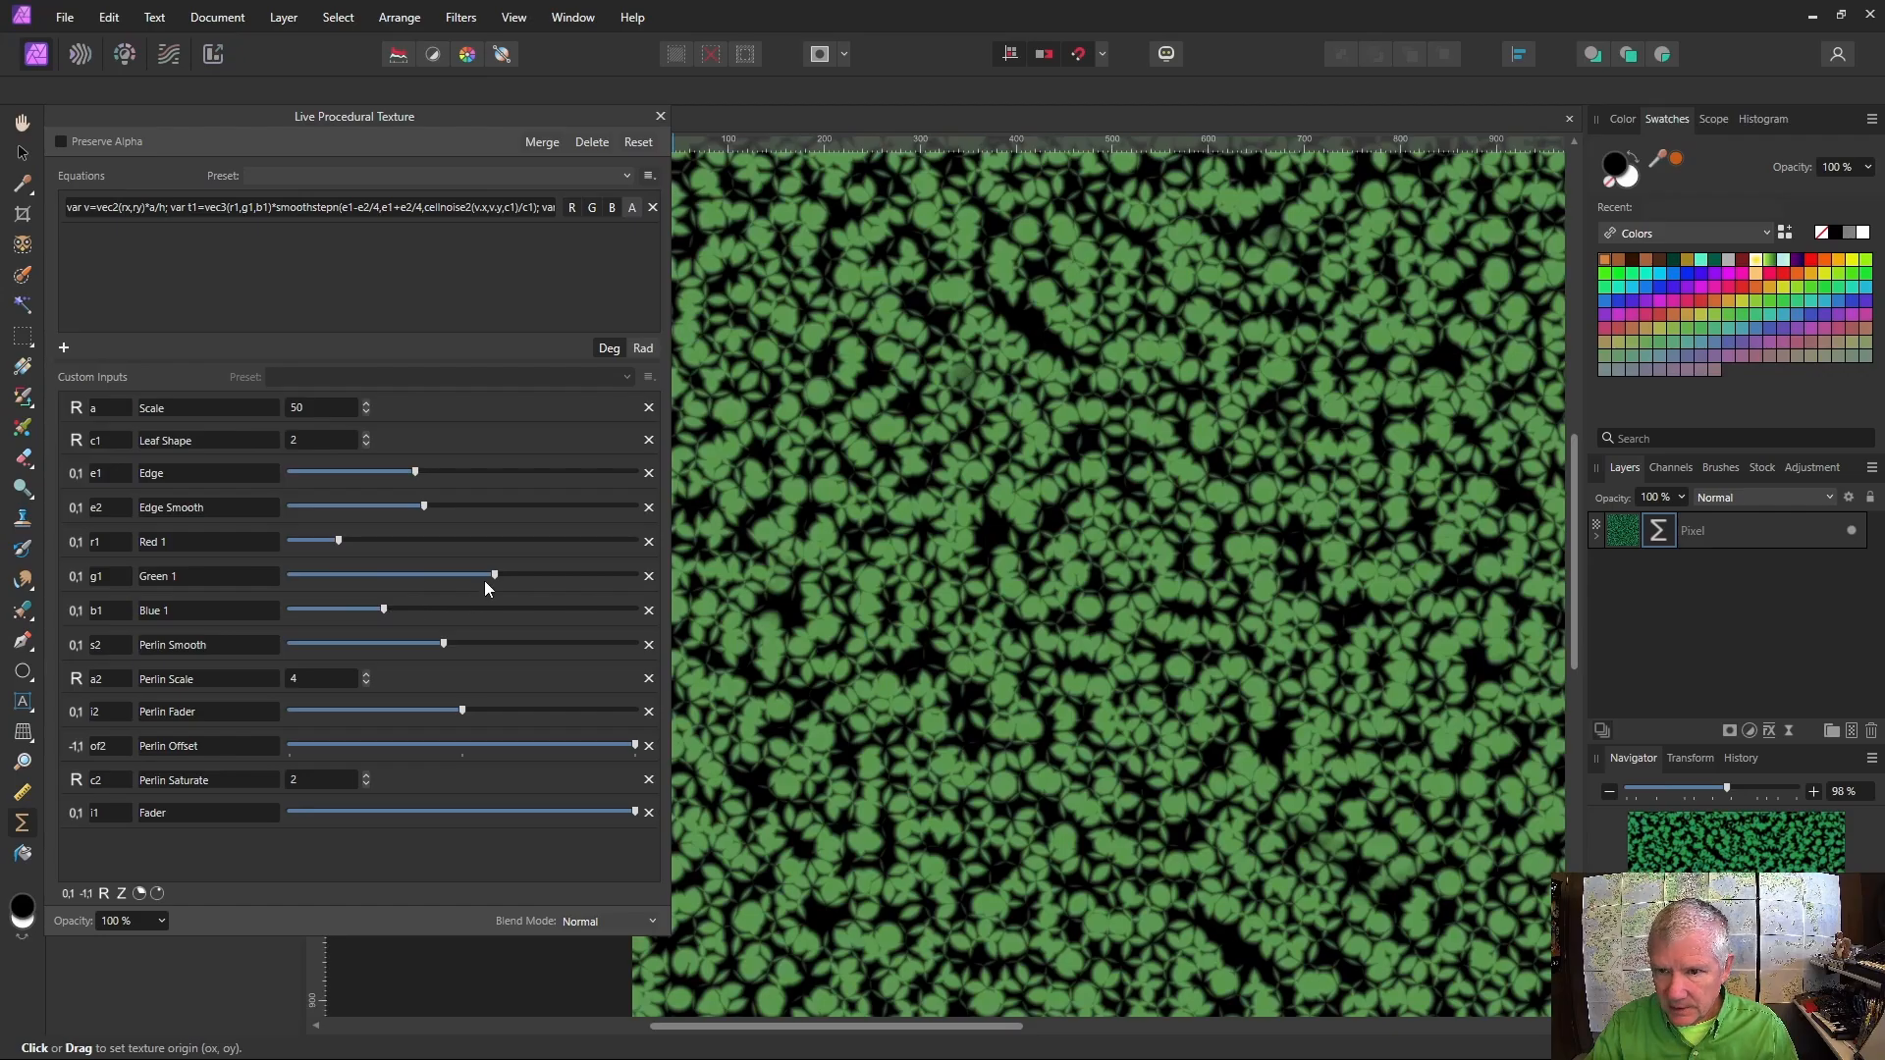
pyautogui.moveTo(485, 577); pyautogui.dragTo(458, 575)
pyautogui.moveTo(337, 541); pyautogui.dragTo(315, 542)
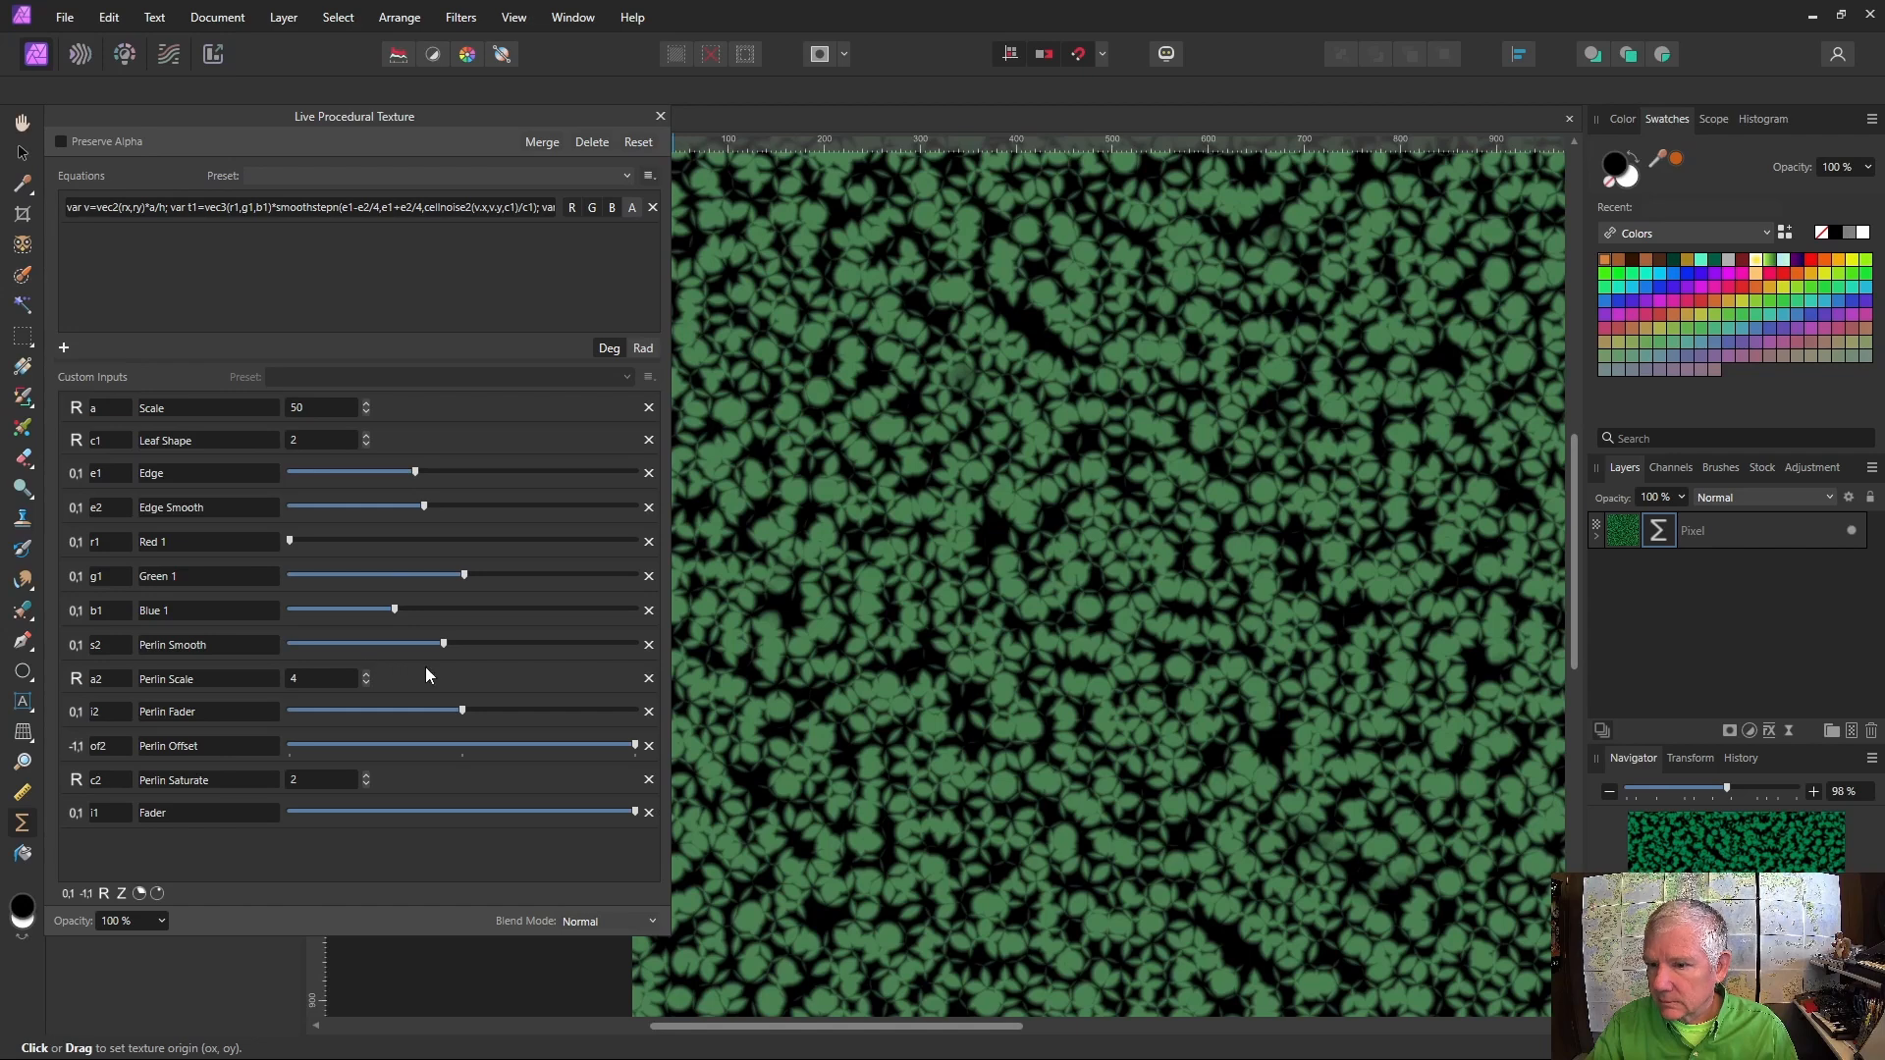
pyautogui.scroll(-2, 1217, 557)
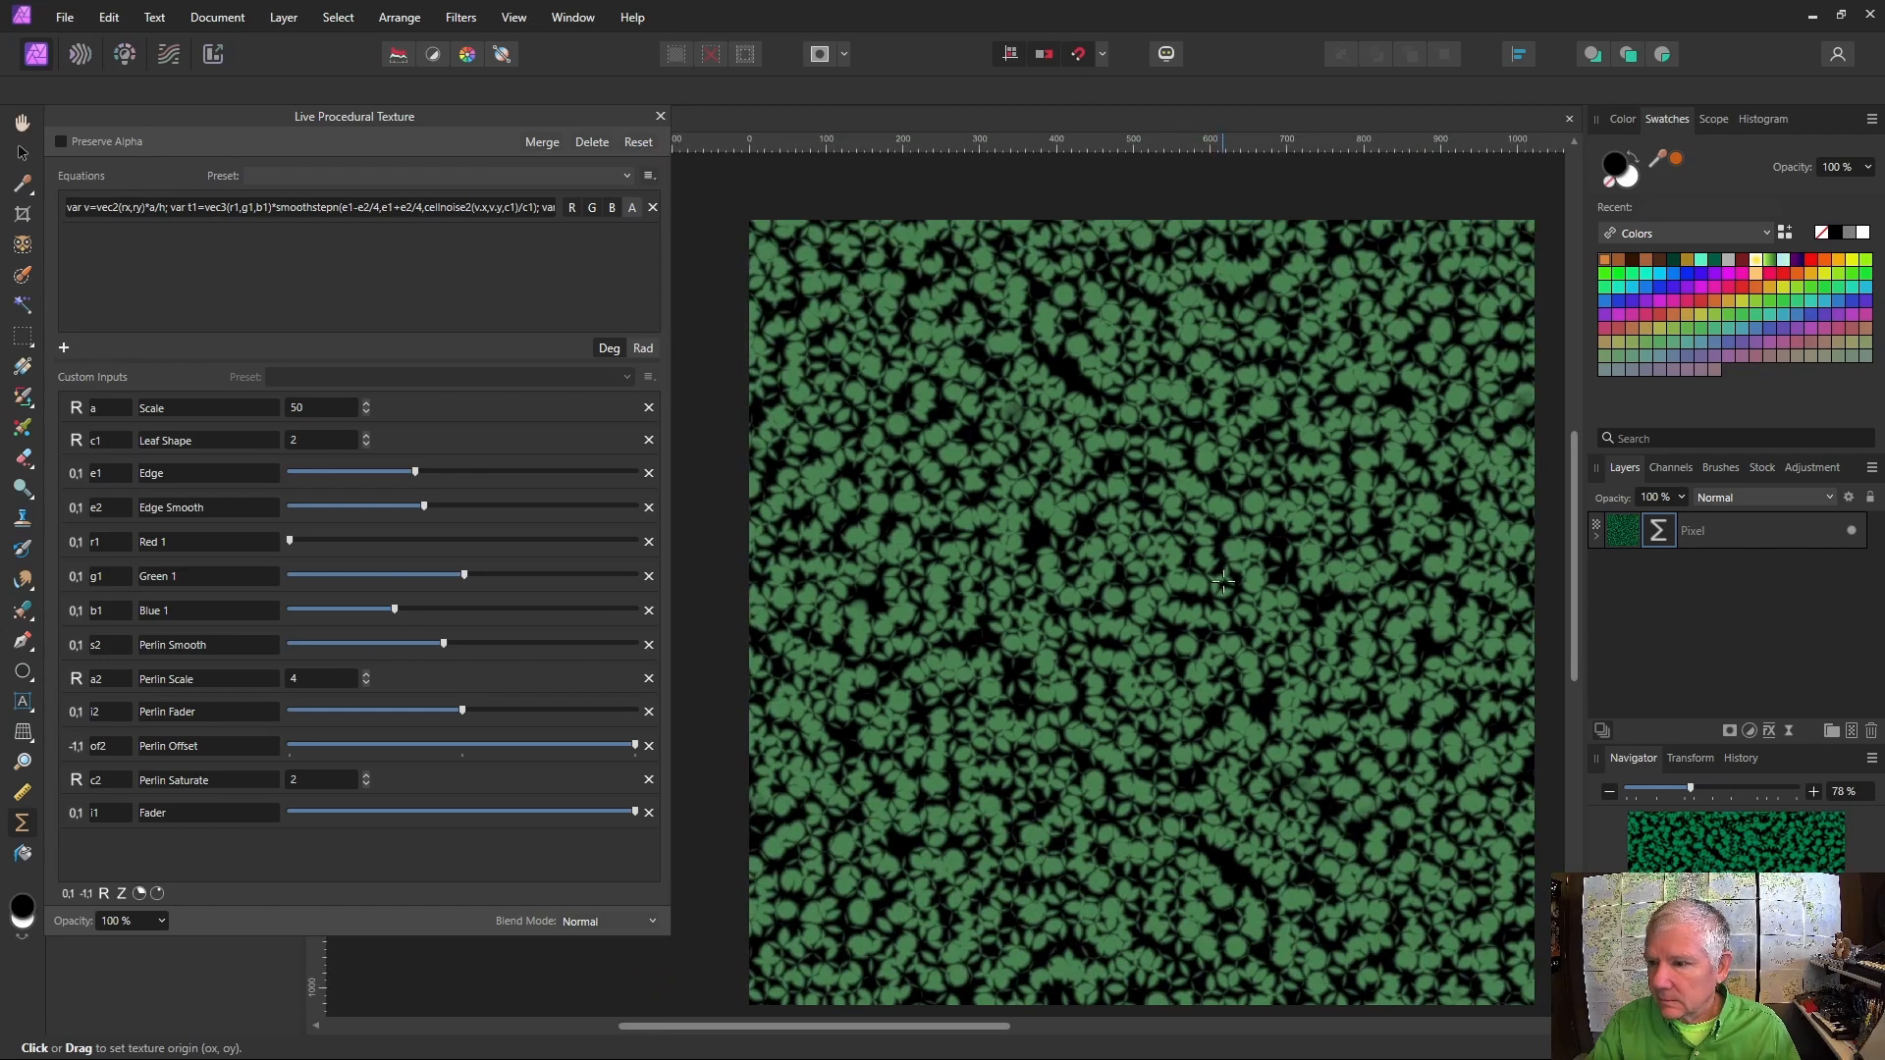
pyautogui.scroll(-1, 1223, 582)
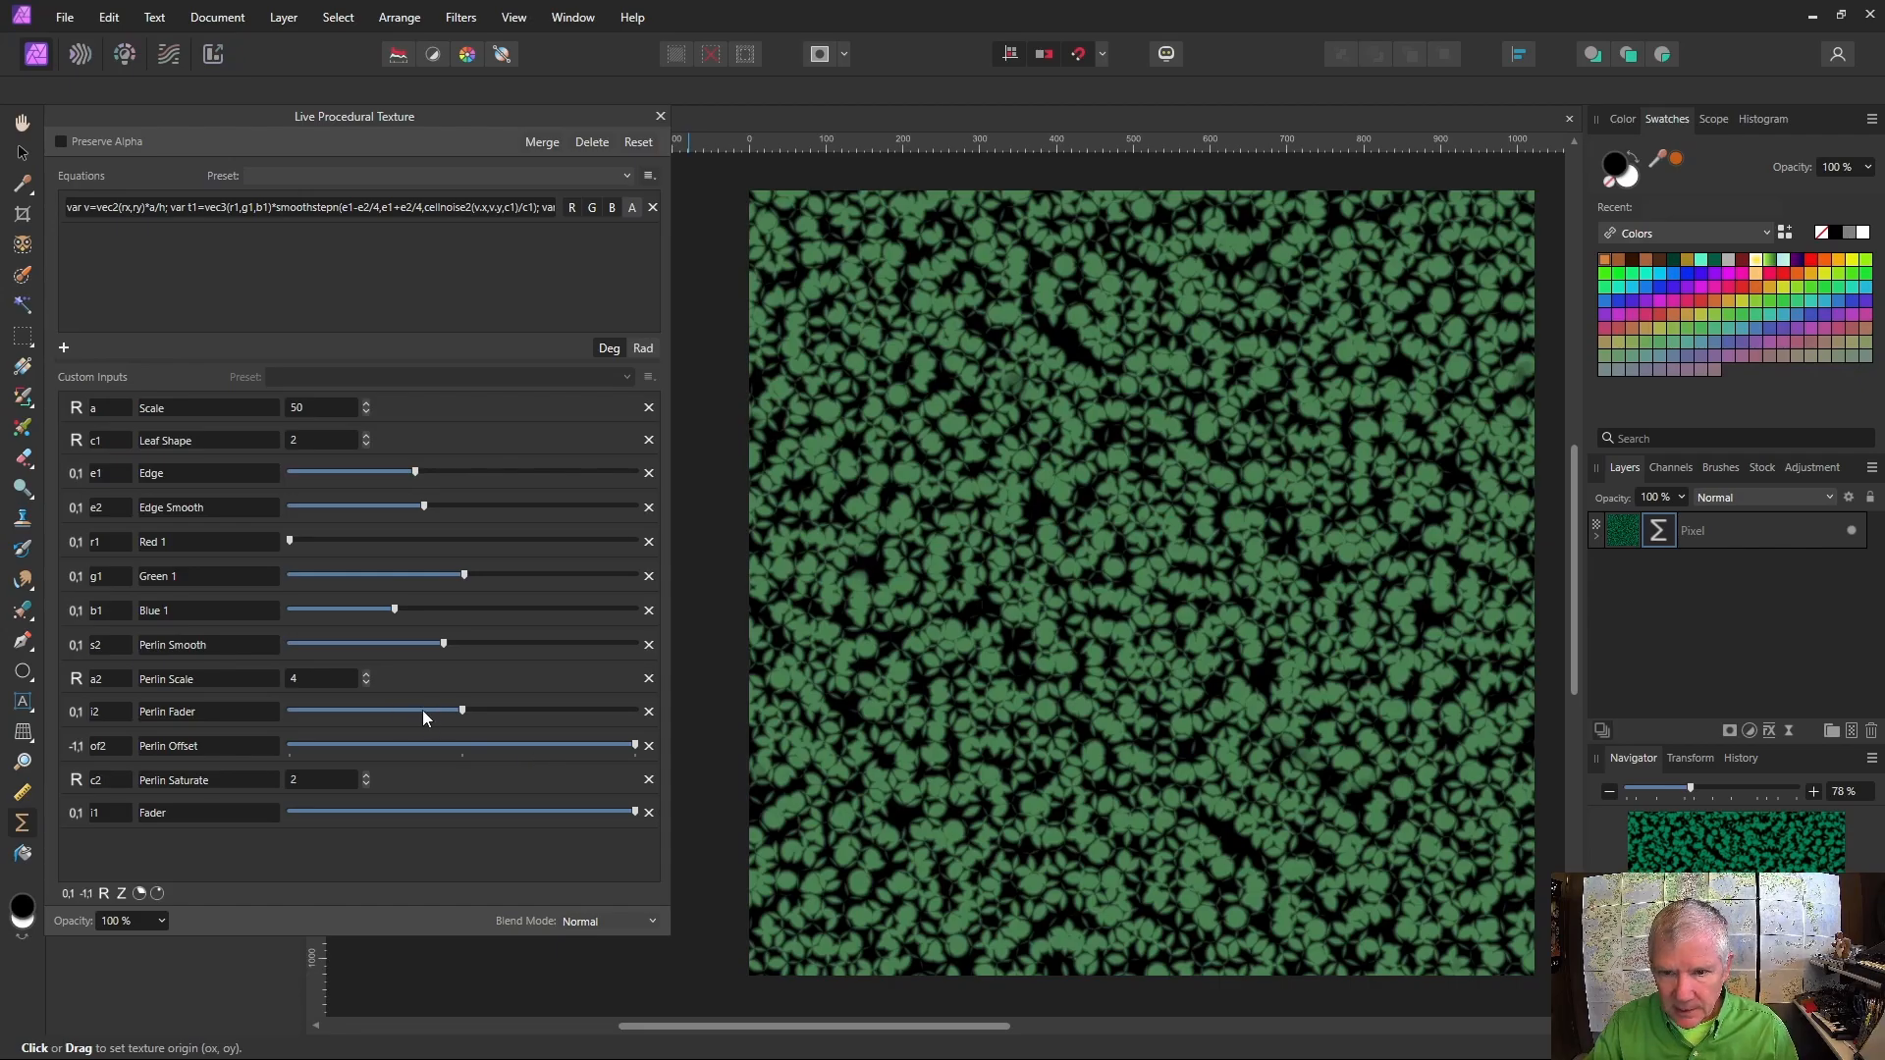
# Set Perlin Scale to 1, Perlin Fader to about 70% and Perlin Offset to about 0.4
pyautogui.moveTo(635, 746); pyautogui.dragTo(549, 746)
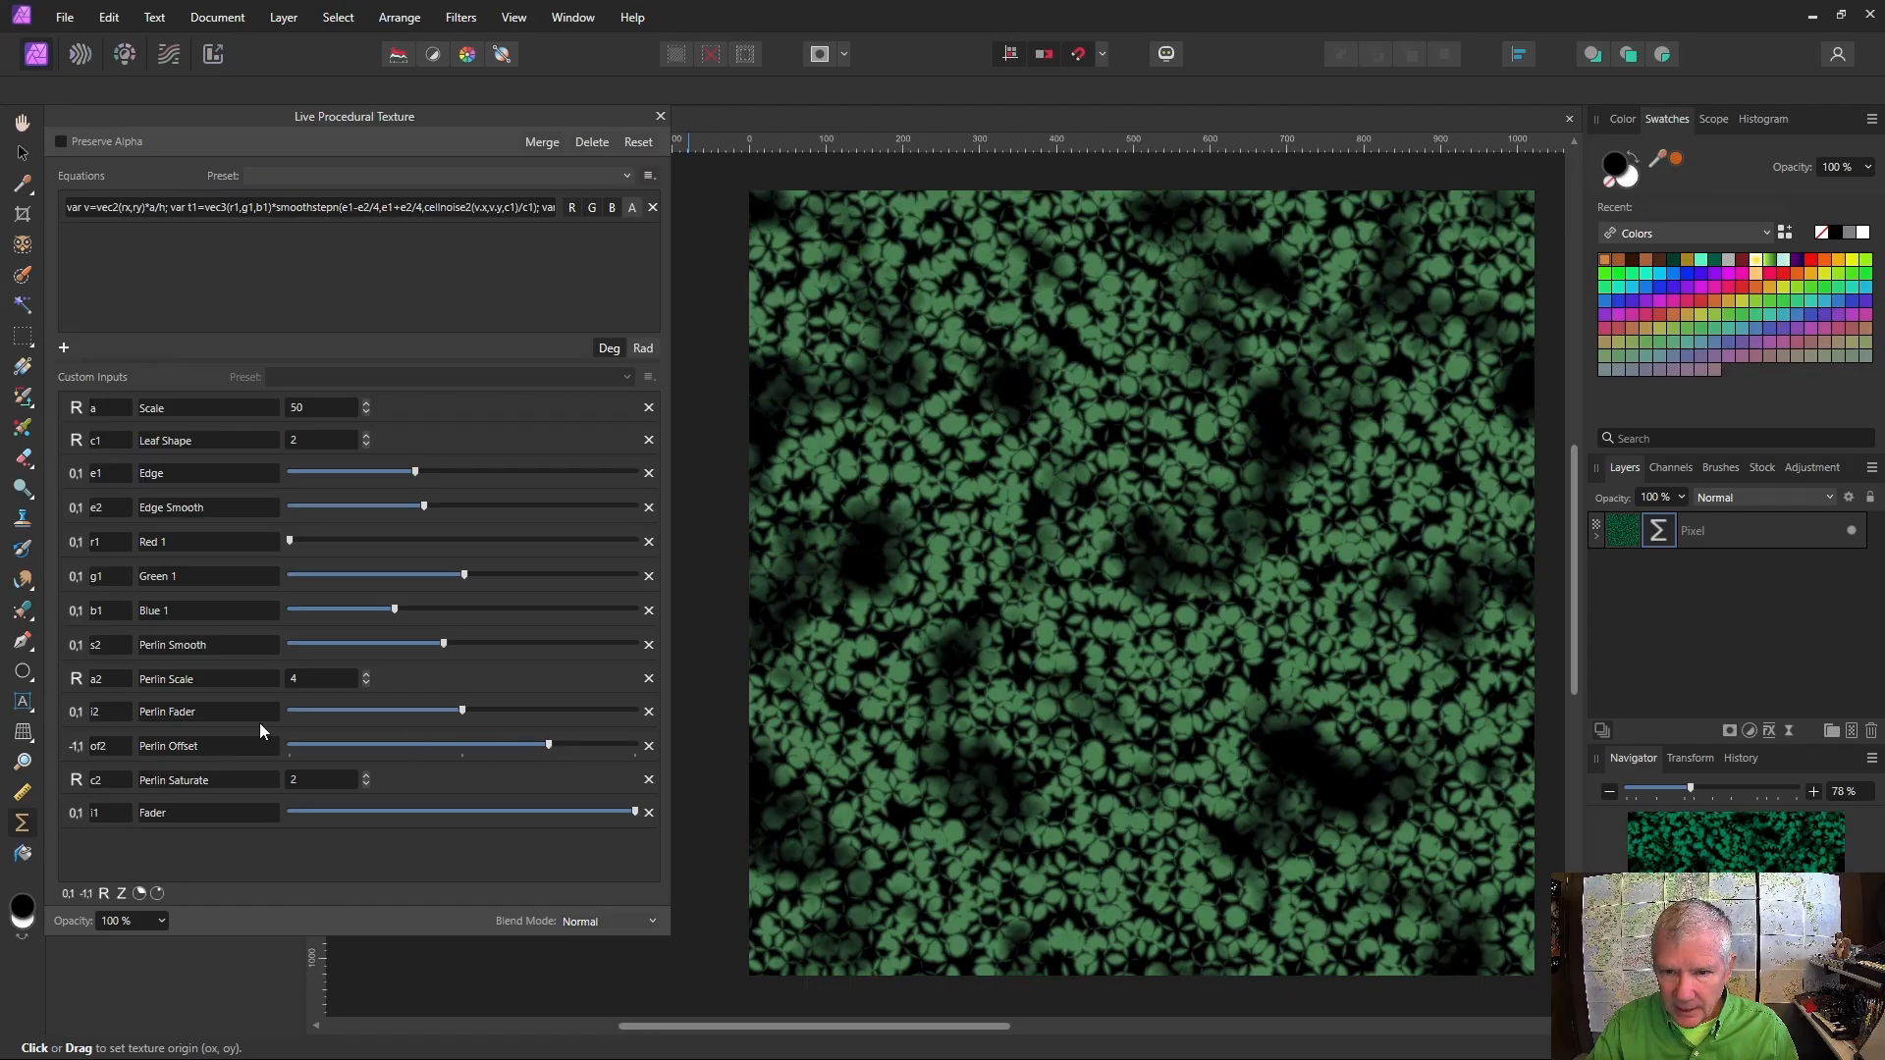
pyautogui.click(367, 683)
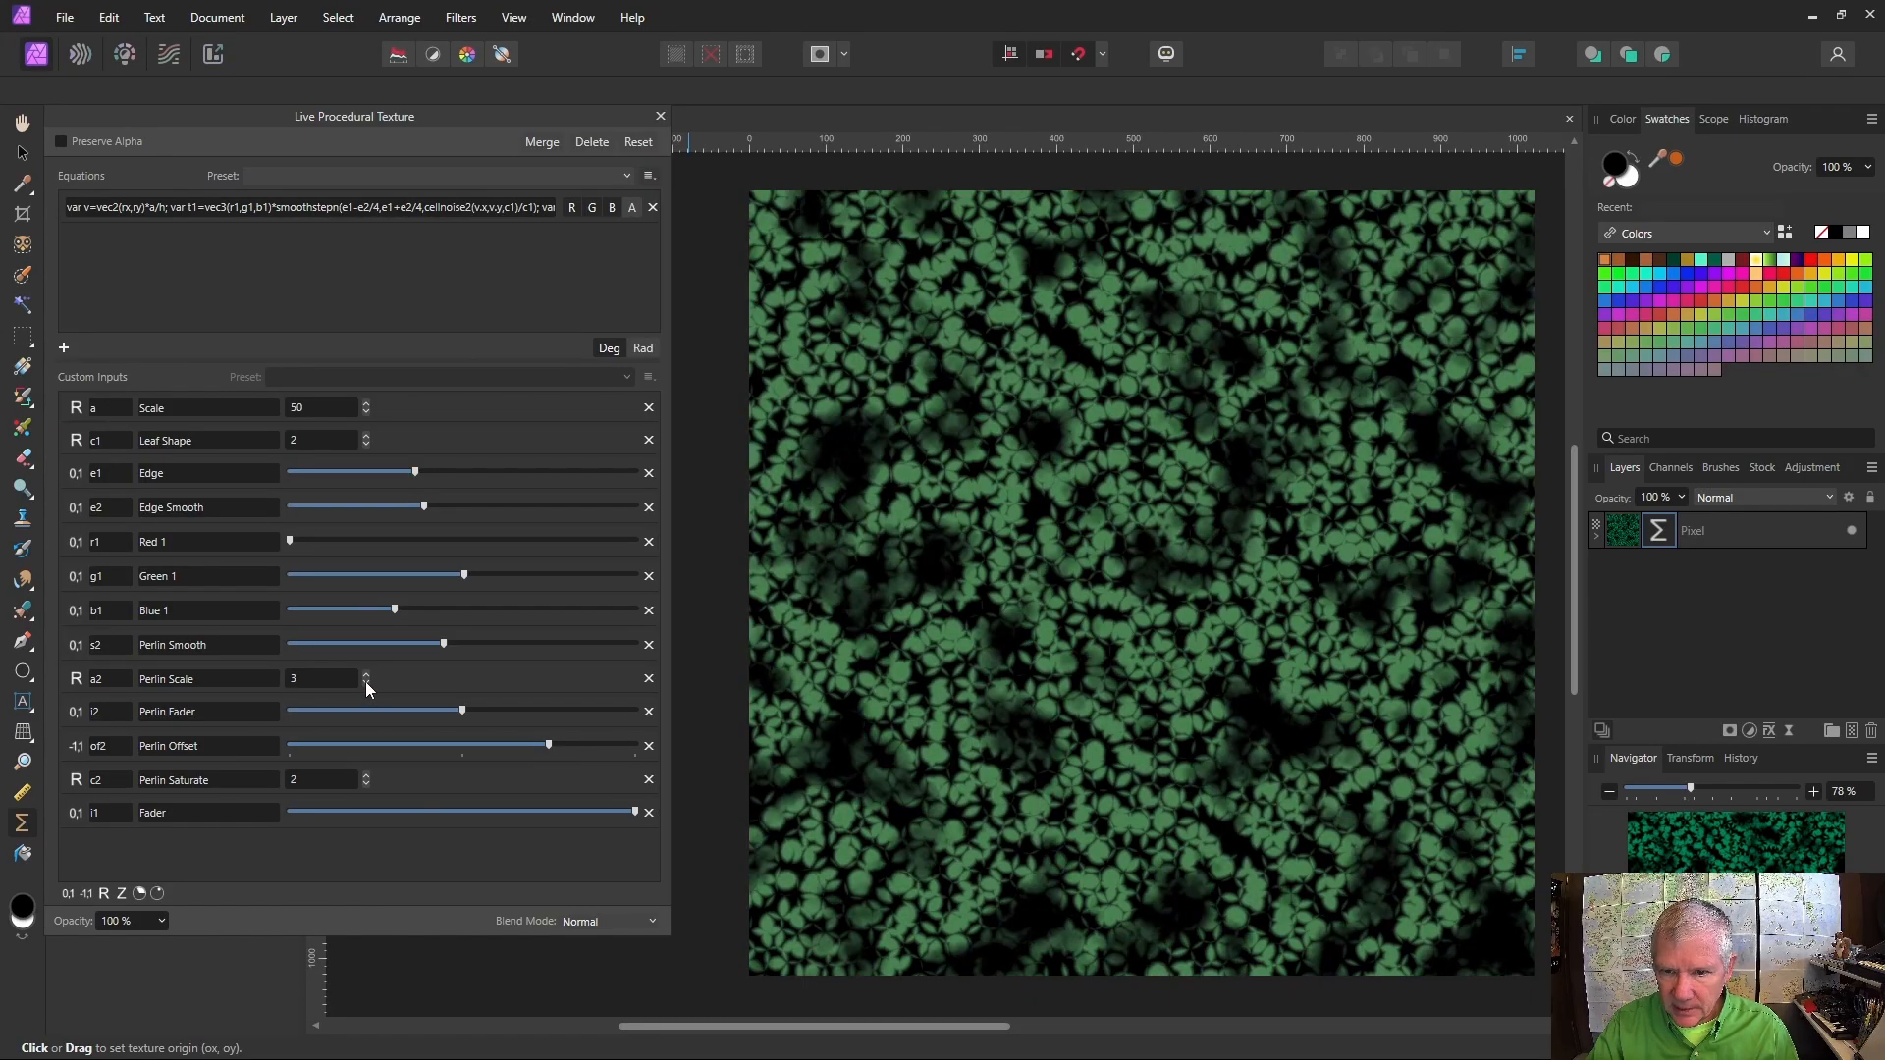
pyautogui.click(366, 684)
pyautogui.click(366, 683)
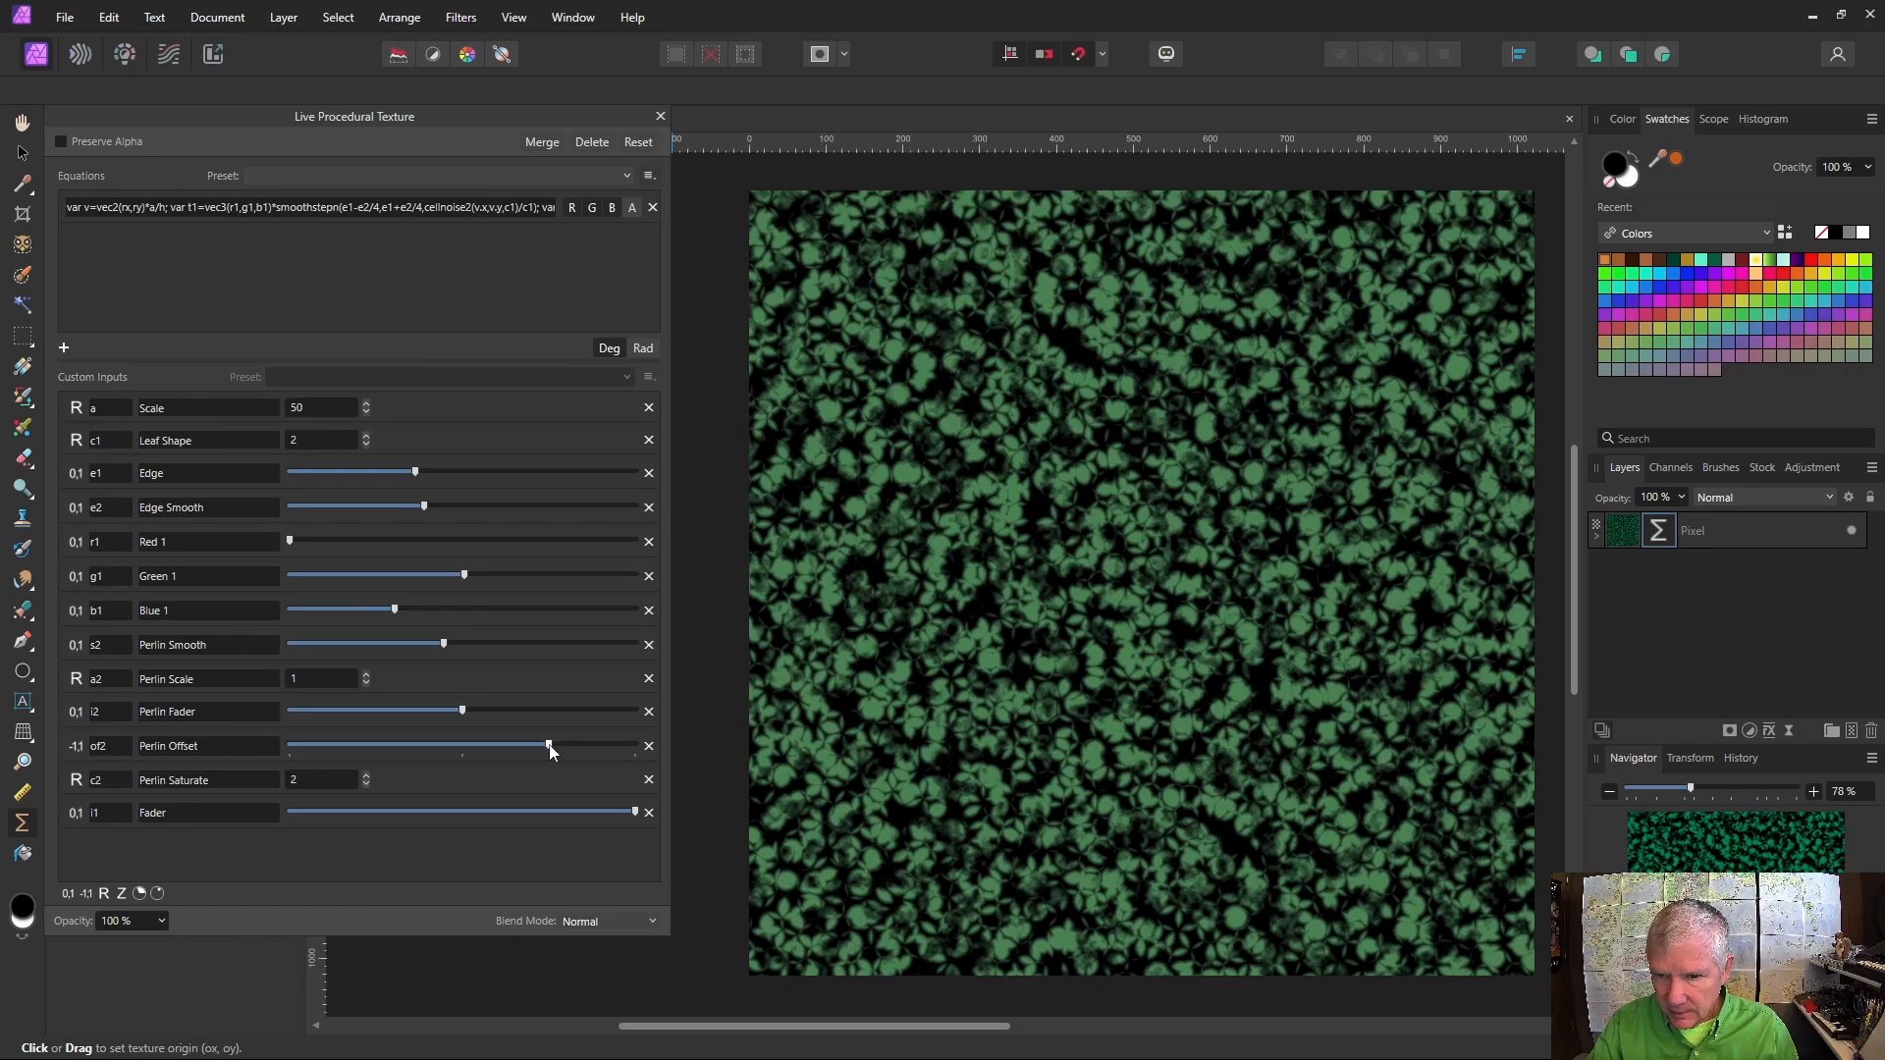
pyautogui.moveTo(462, 710); pyautogui.dragTo(526, 715)
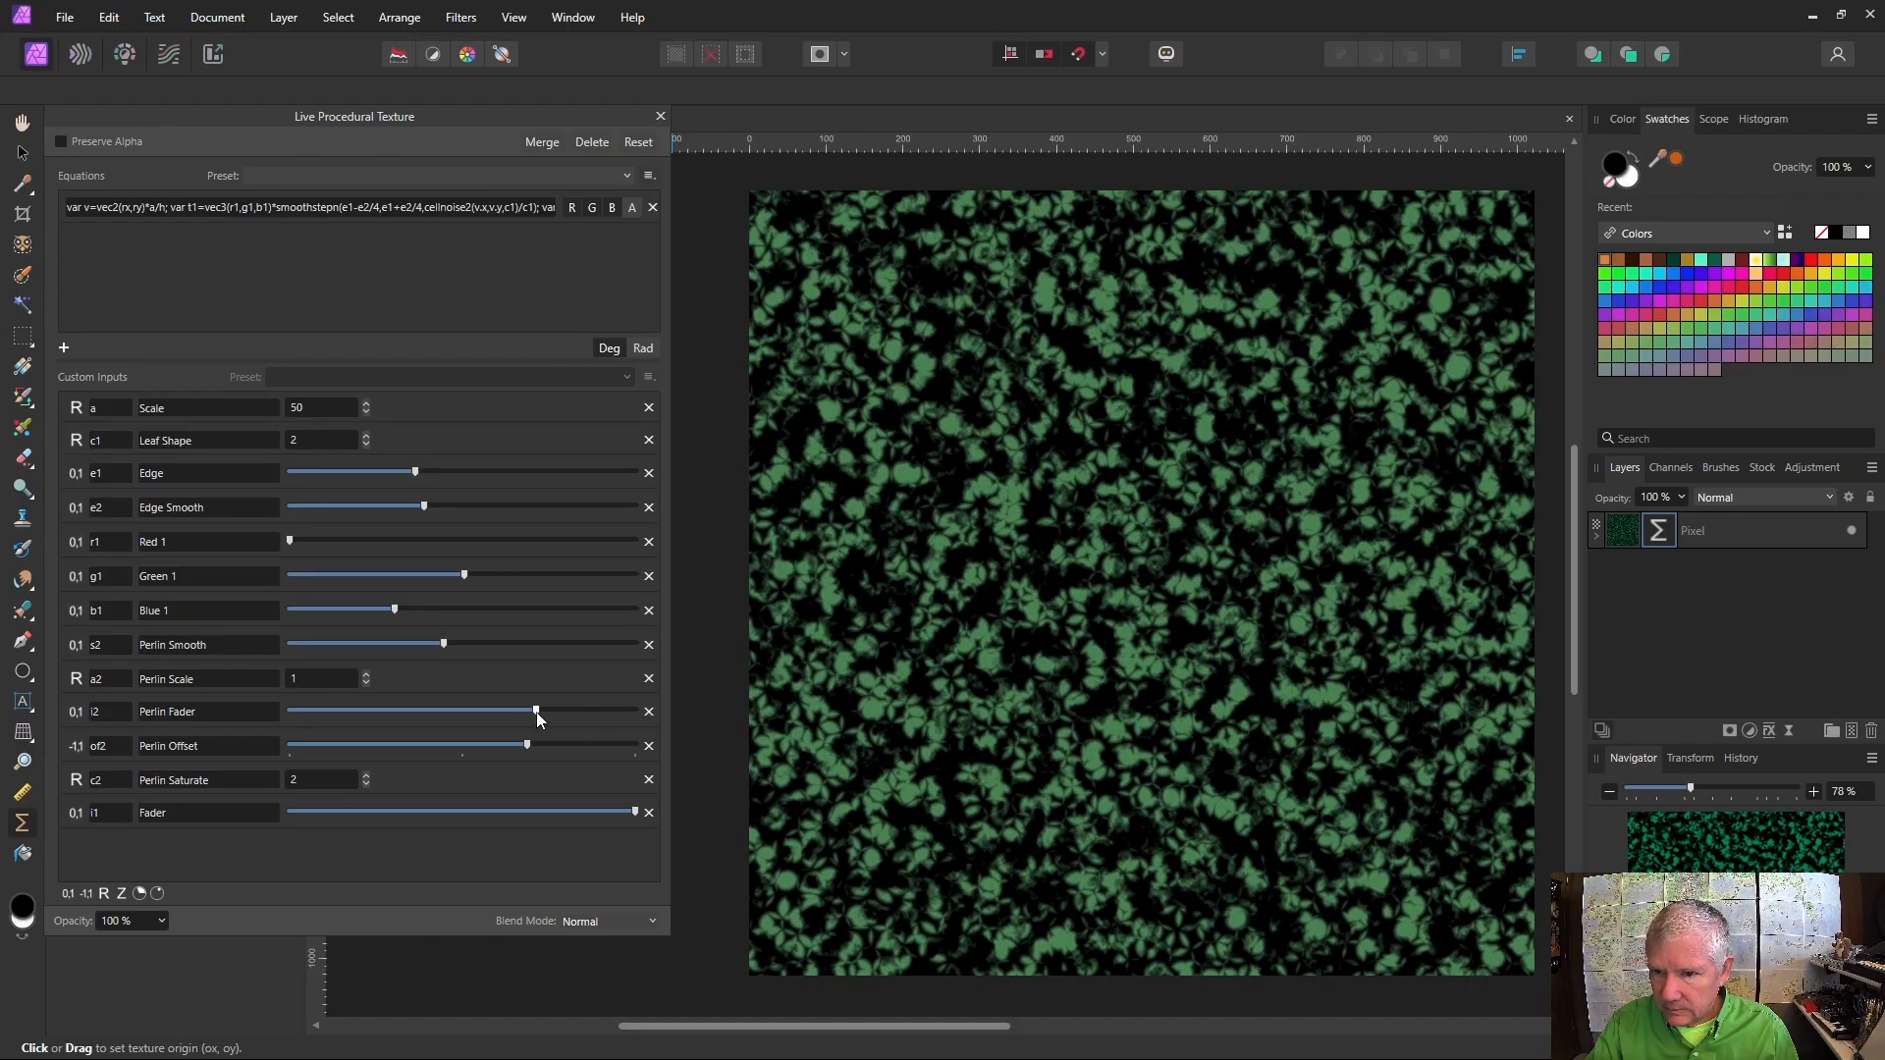
pyautogui.moveTo(528, 746); pyautogui.dragTo(535, 749)
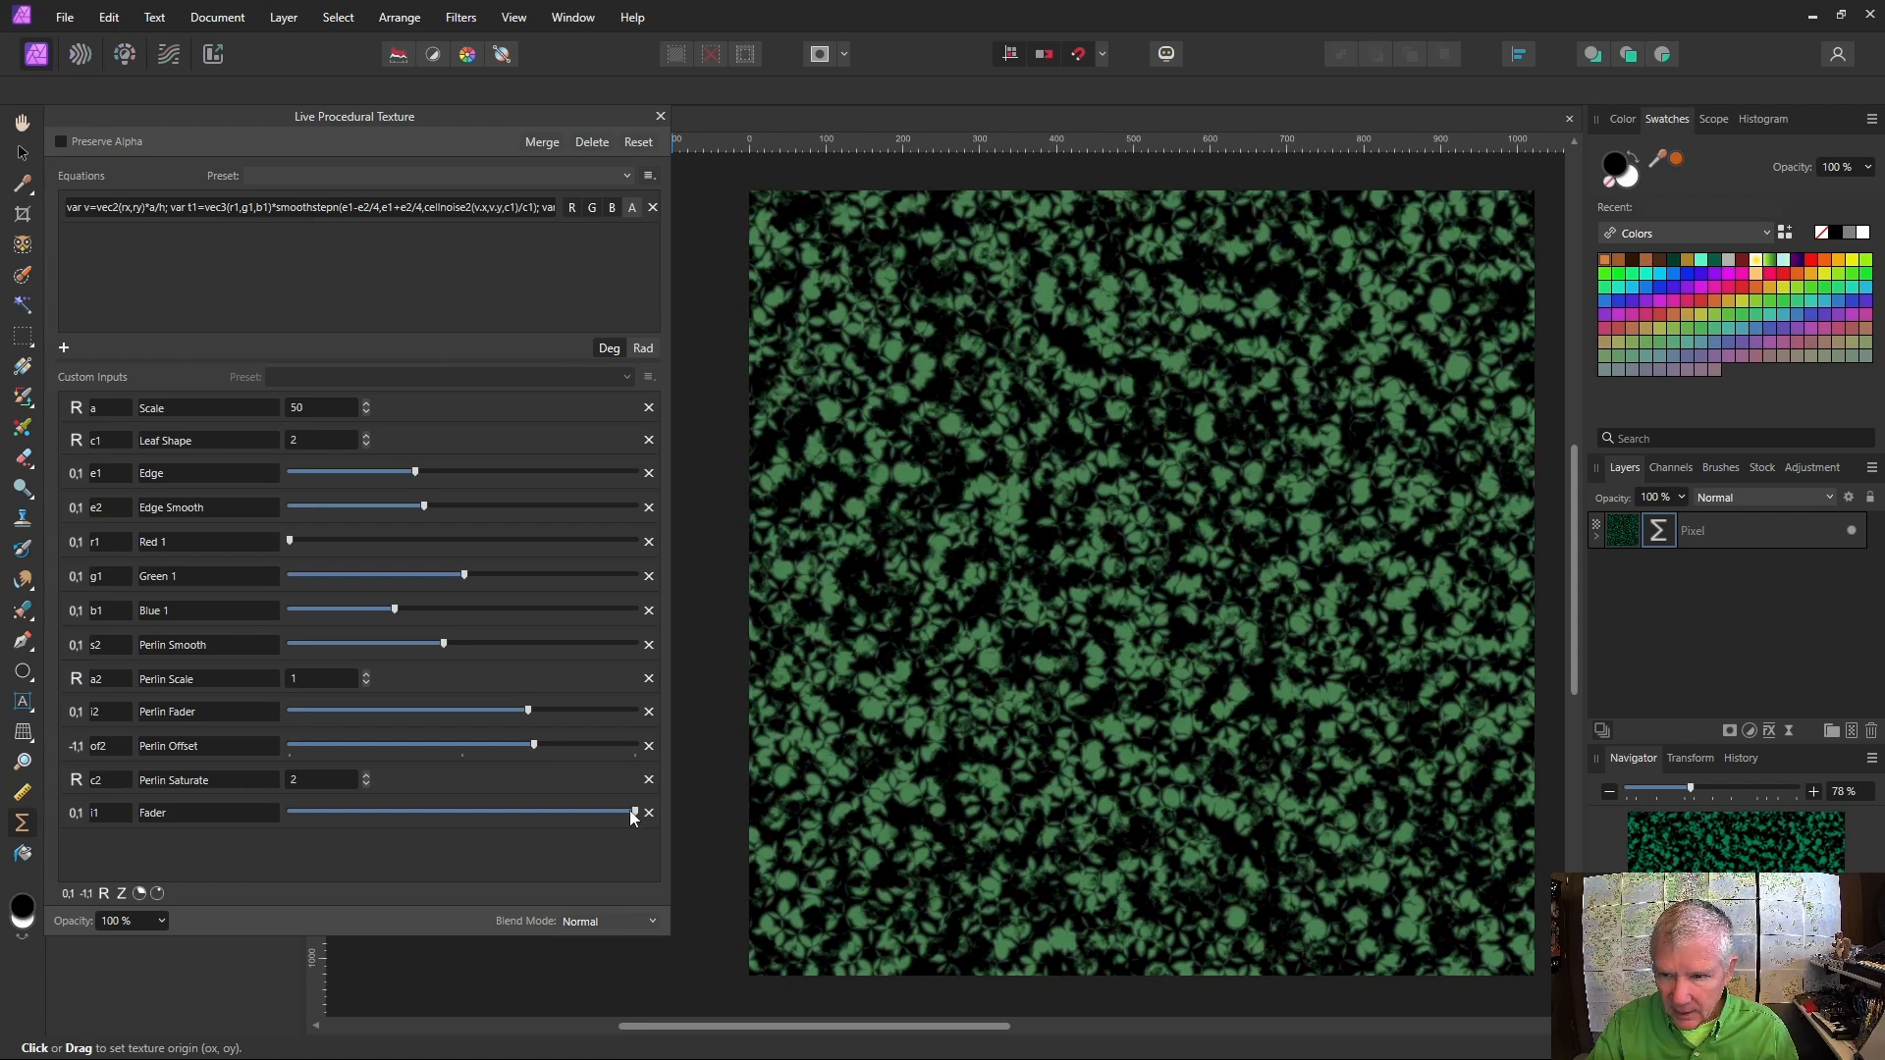
# Set Fader to about 75%, Perlin Smooth to about 70%, Perlin Fader to about 33% and Perlin Offset to about 0.2
pyautogui.moveTo(633, 813); pyautogui.dragTo(553, 813)
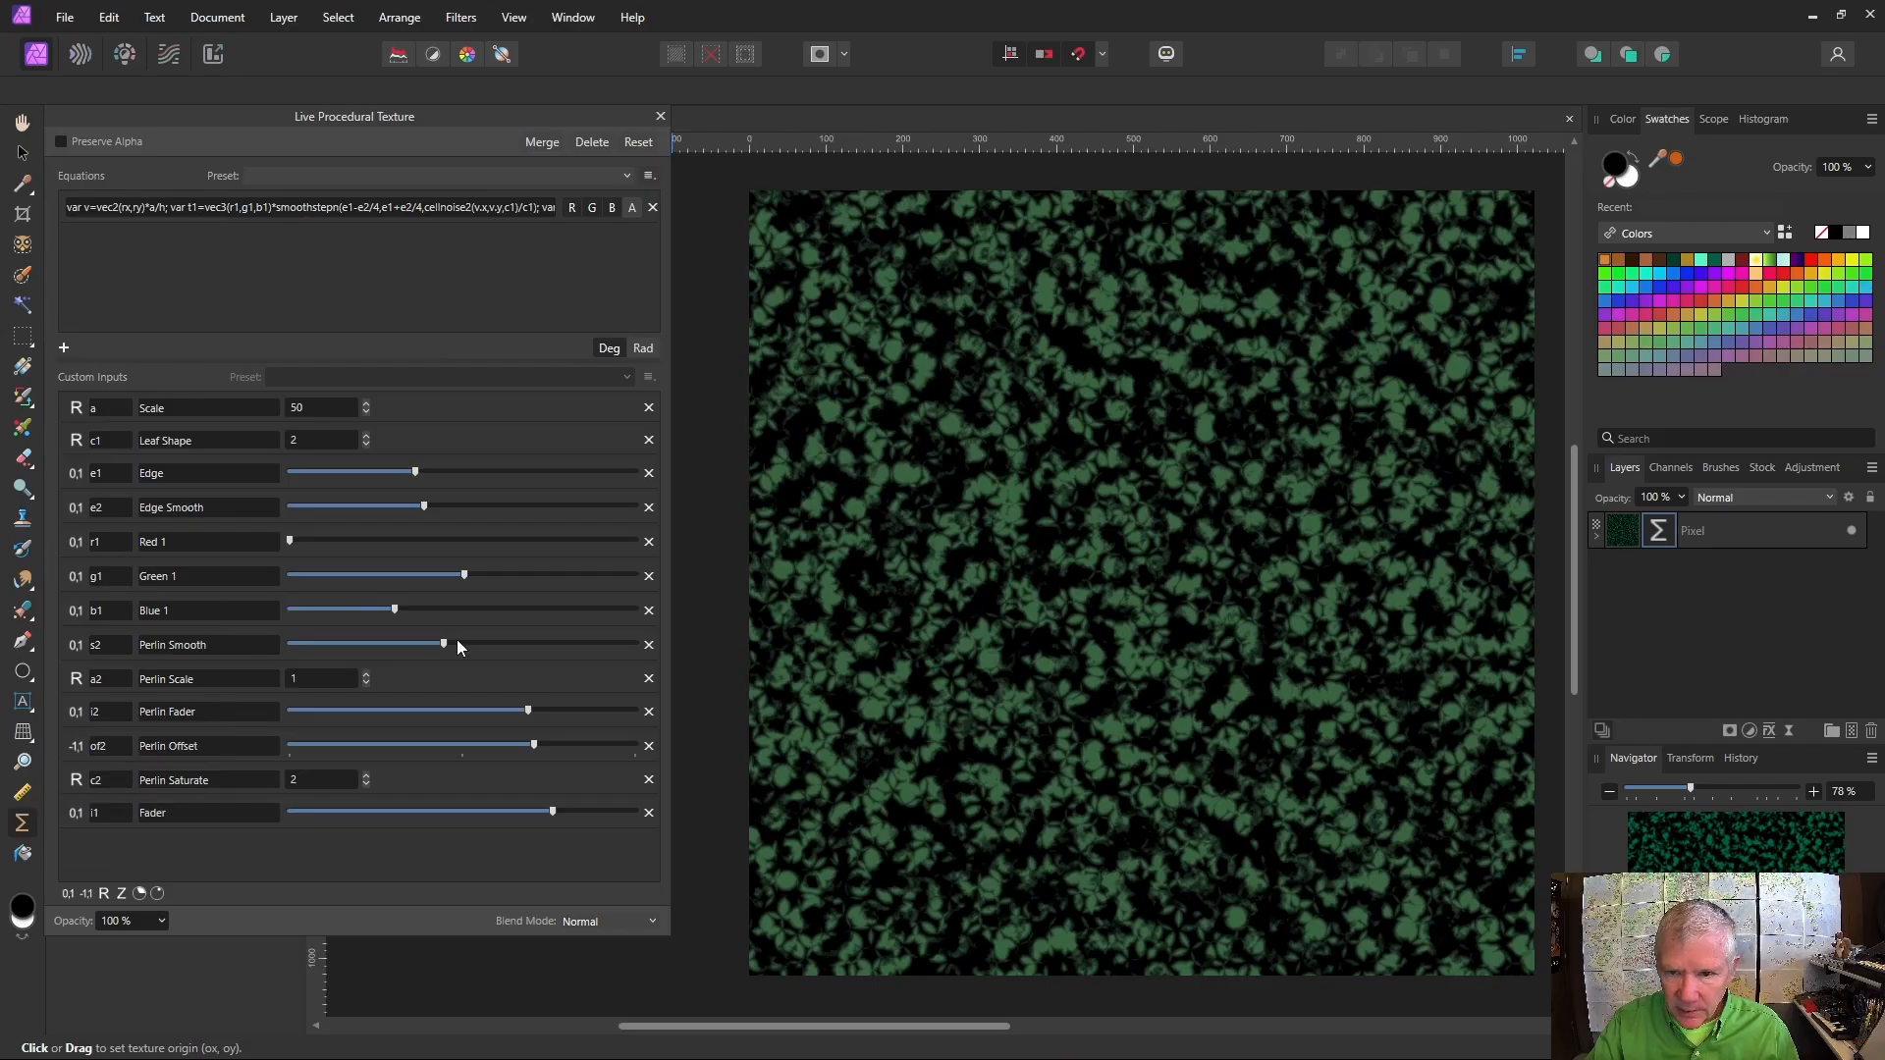
pyautogui.moveTo(504, 645); pyautogui.dragTo(530, 645)
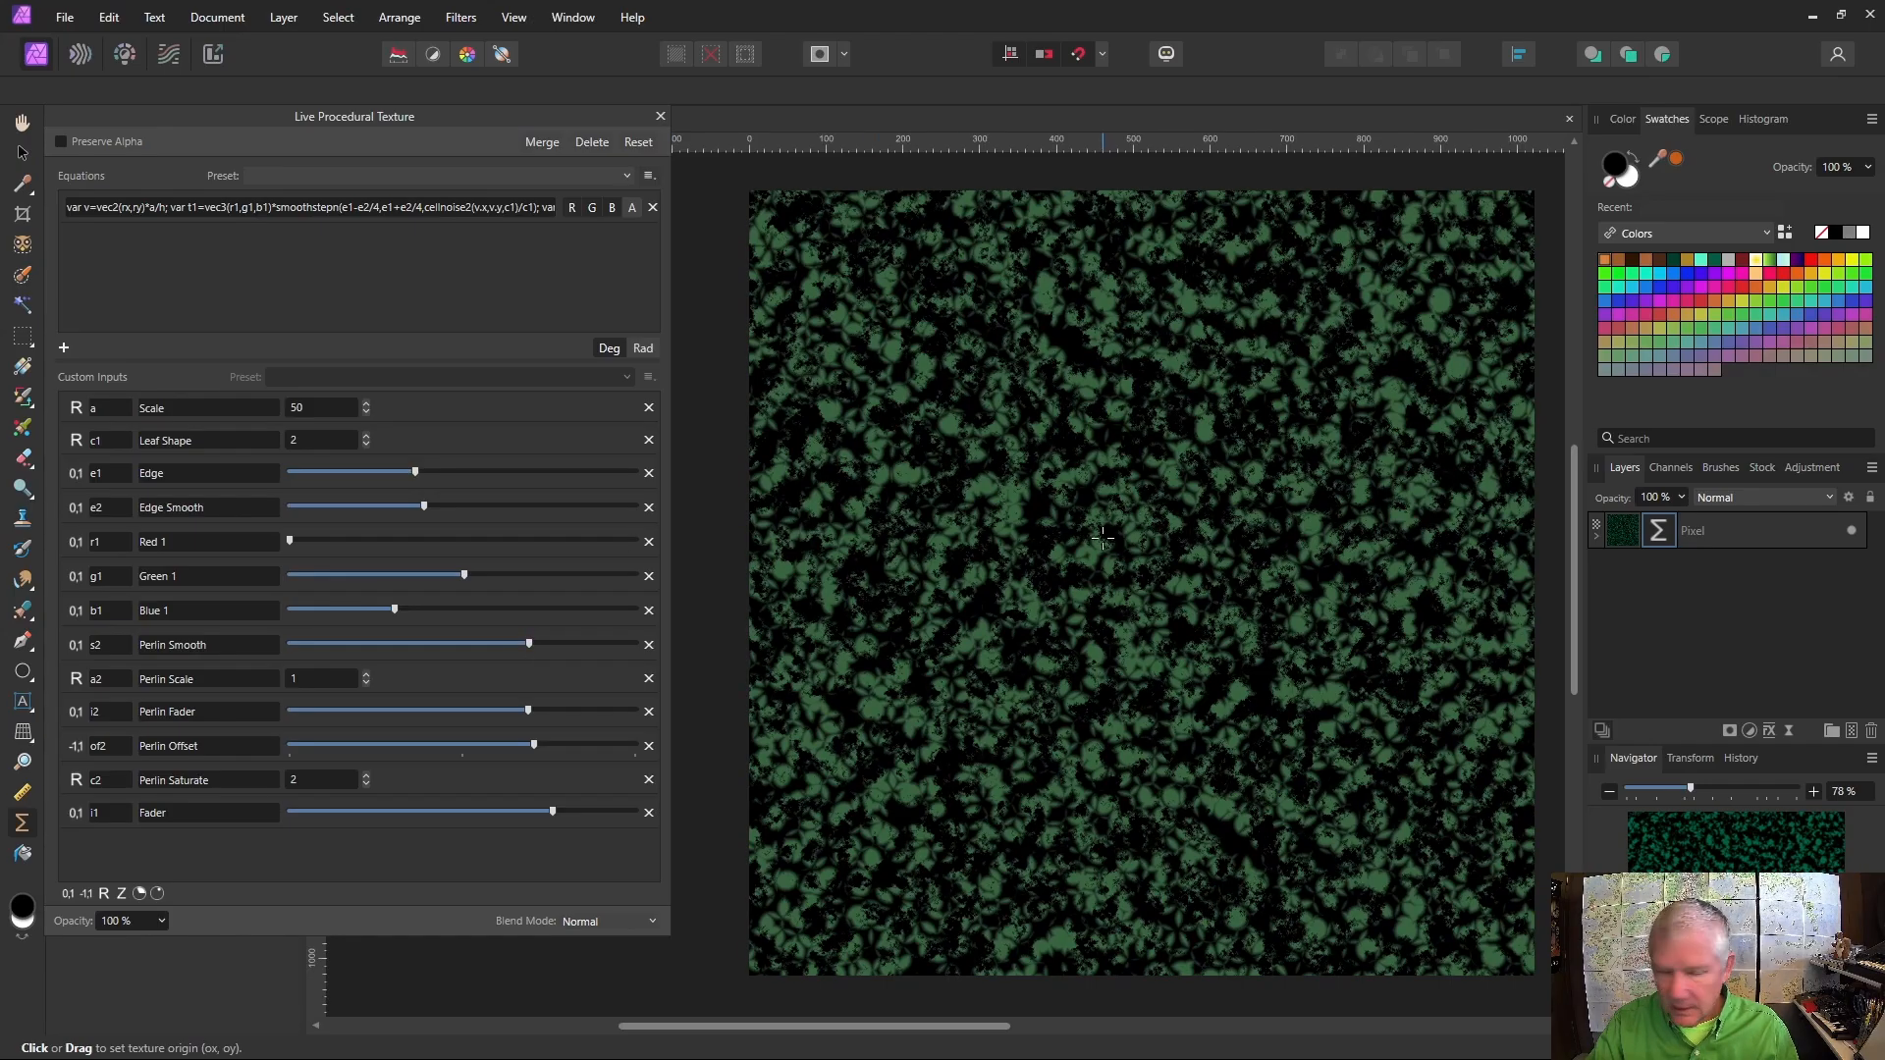
pyautogui.scroll(5, 1103, 537)
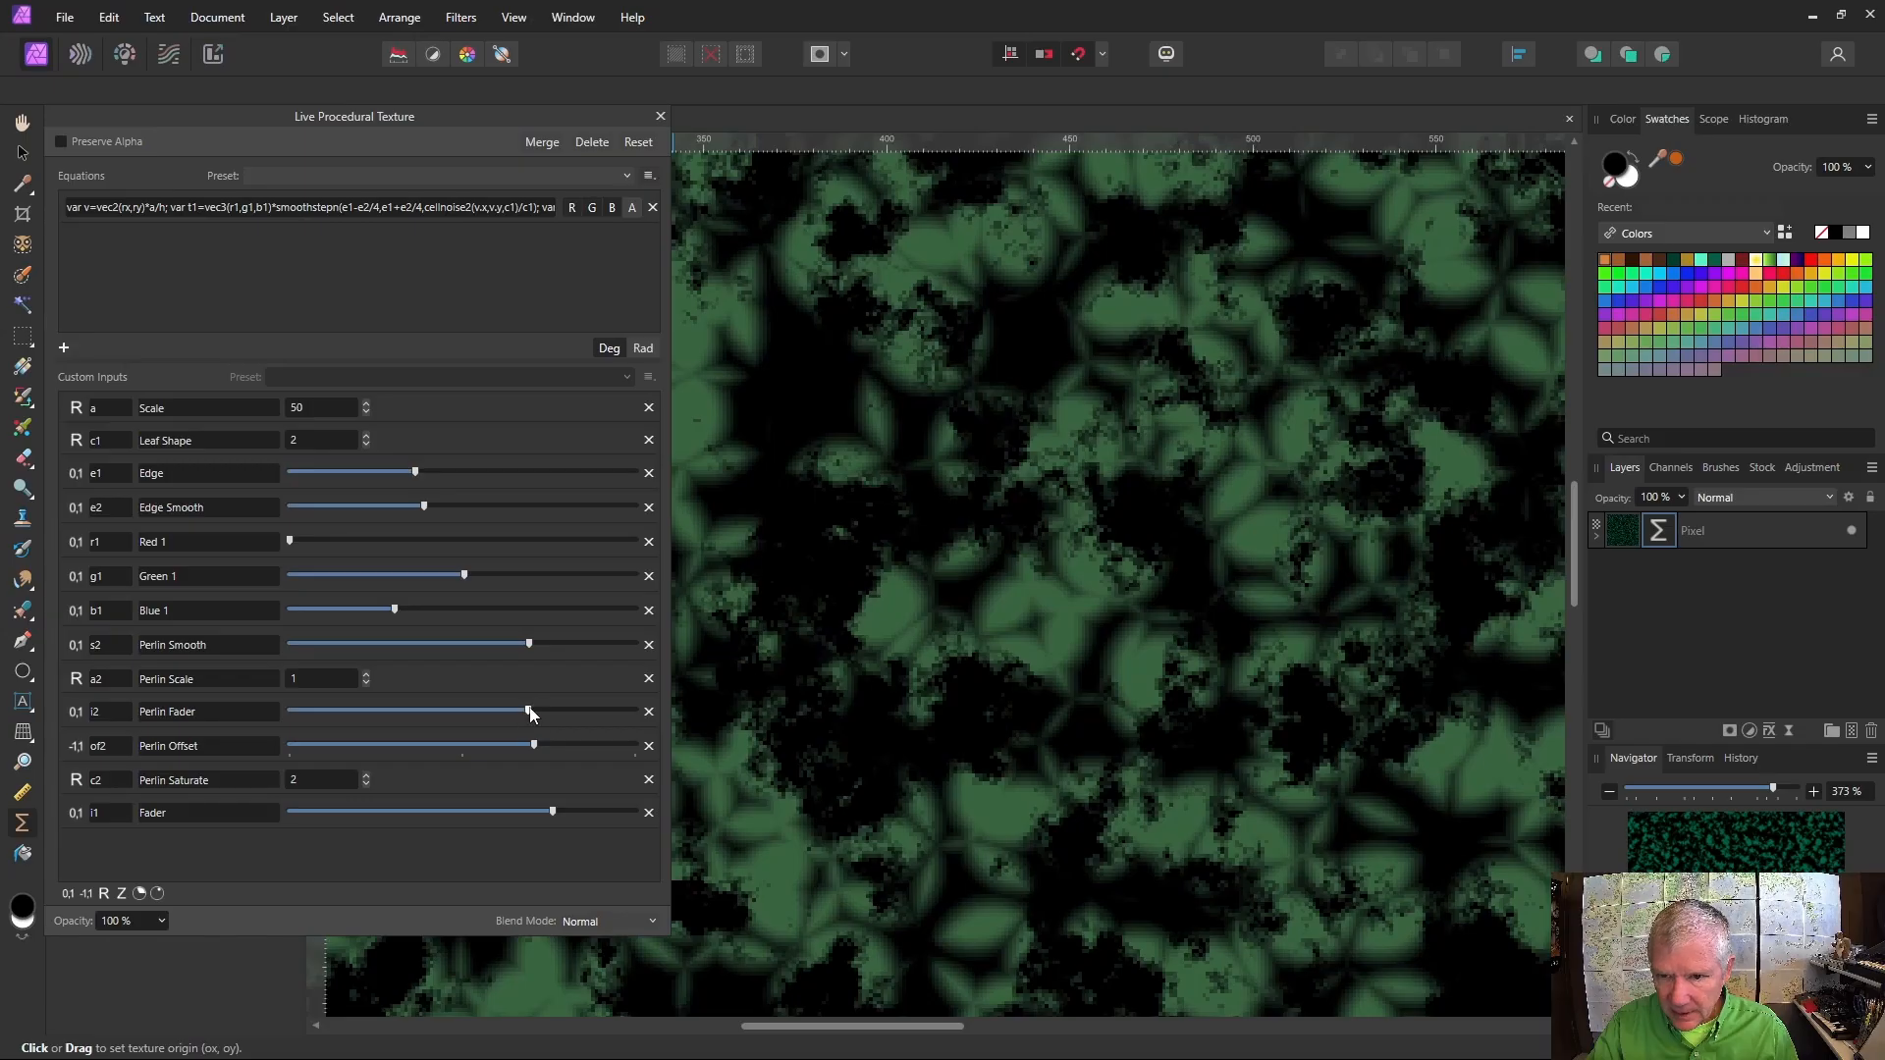
pyautogui.moveTo(528, 711); pyautogui.dragTo(403, 713)
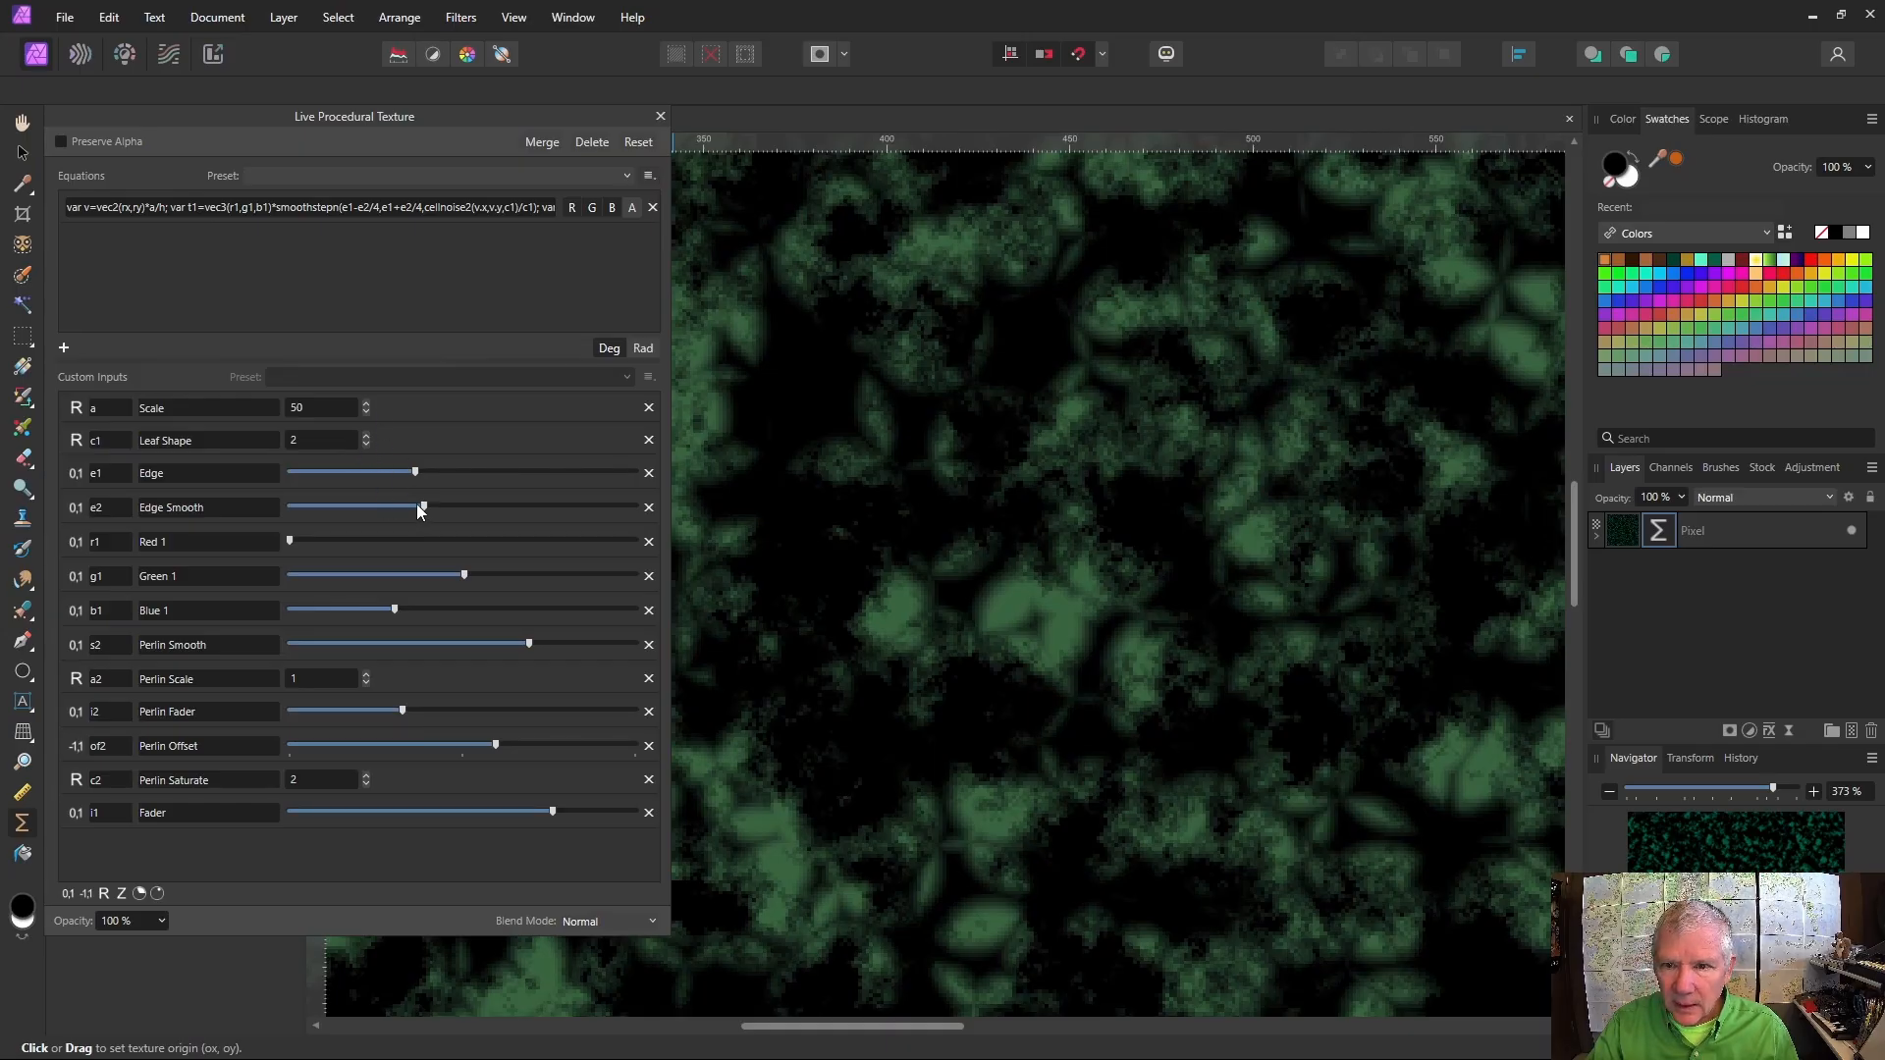
# Raise Edge to about 40% and Edge Smooth to about 80%, and close the filter settings
pyautogui.moveTo(476, 506); pyautogui.dragTo(428, 481)
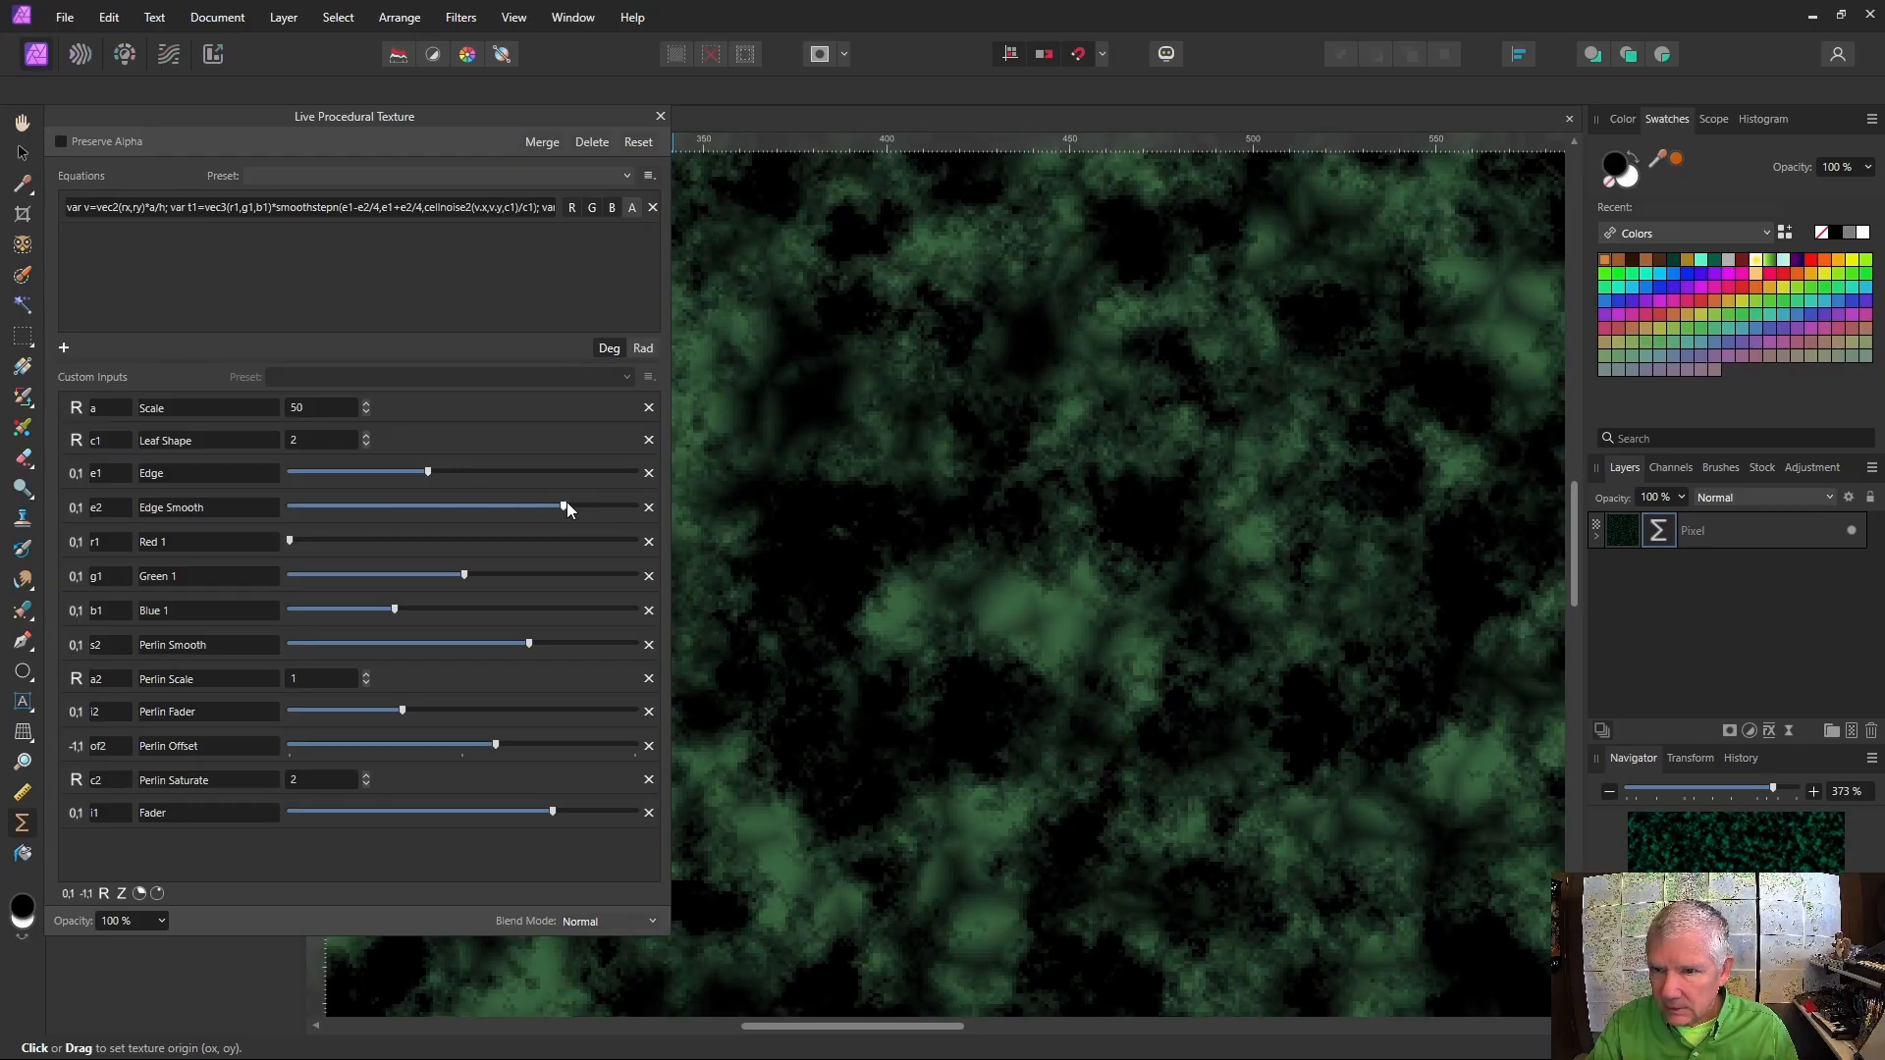
pyautogui.moveTo(567, 503); pyautogui.dragTo(575, 509)
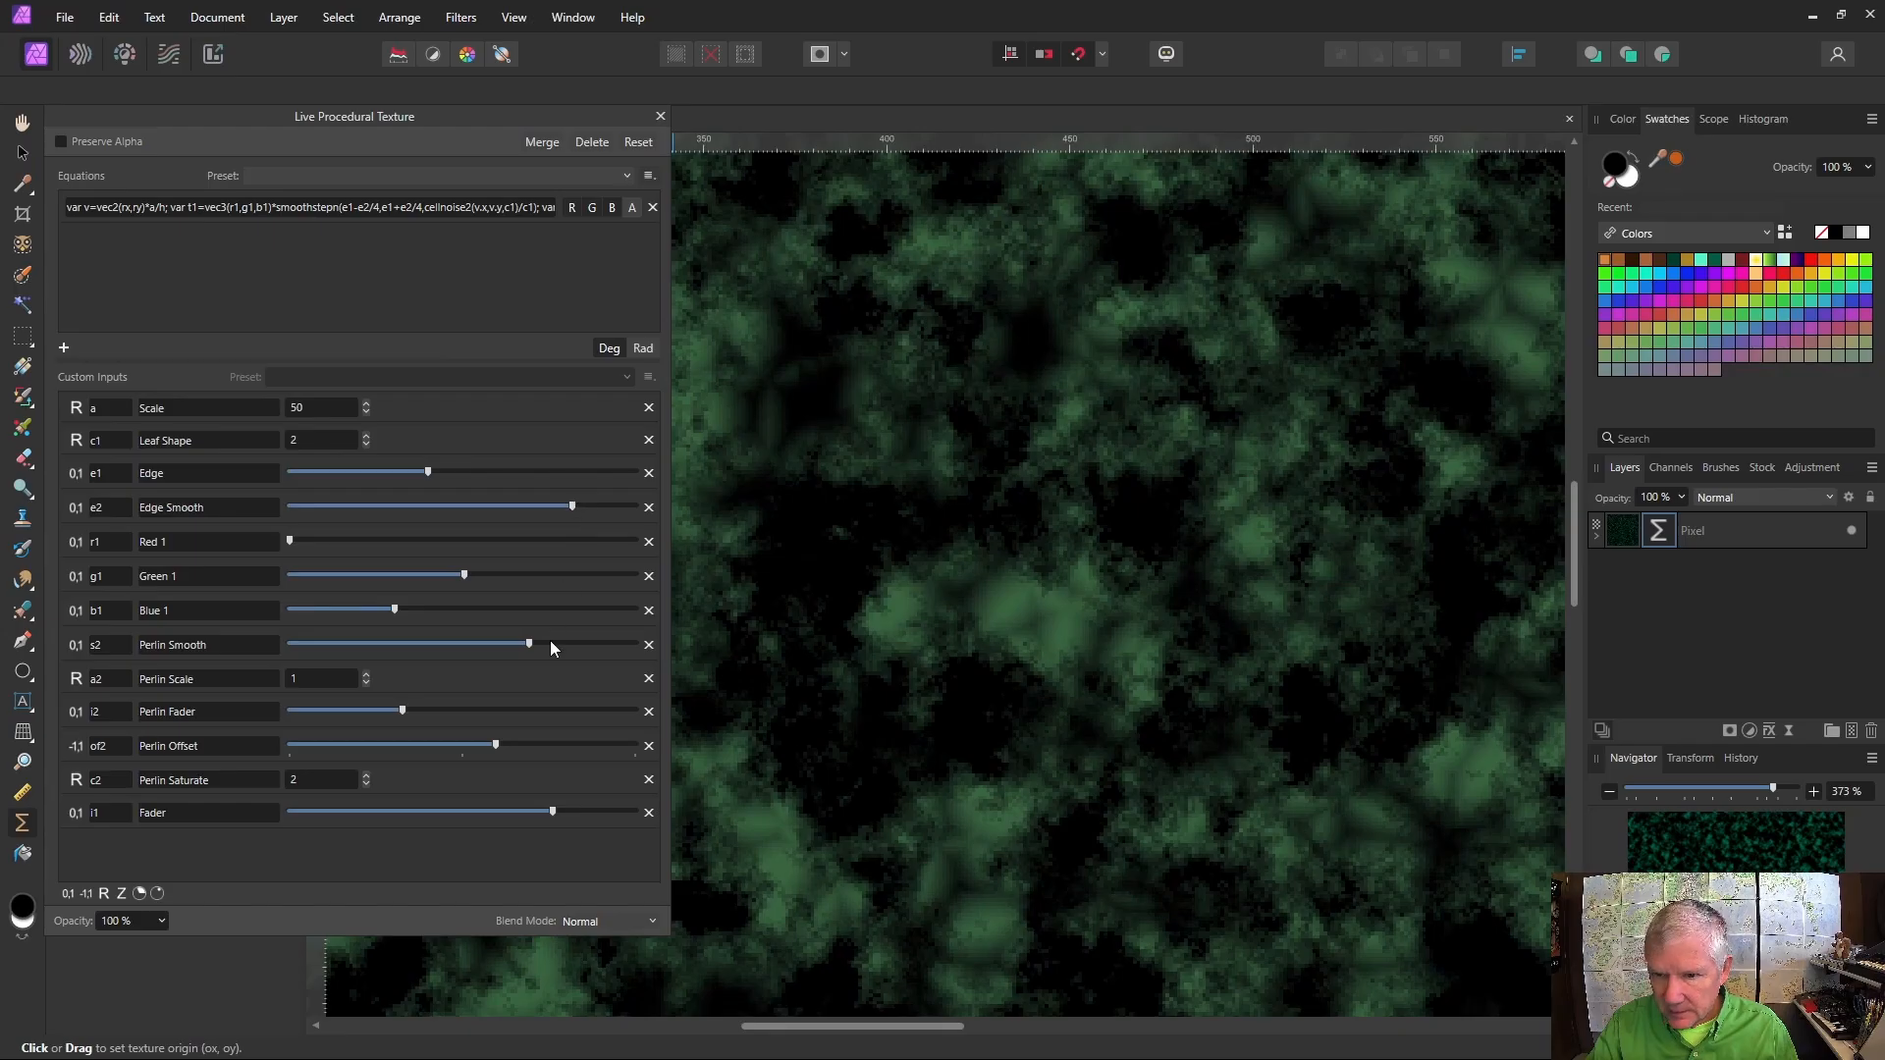
pyautogui.click(659, 116)
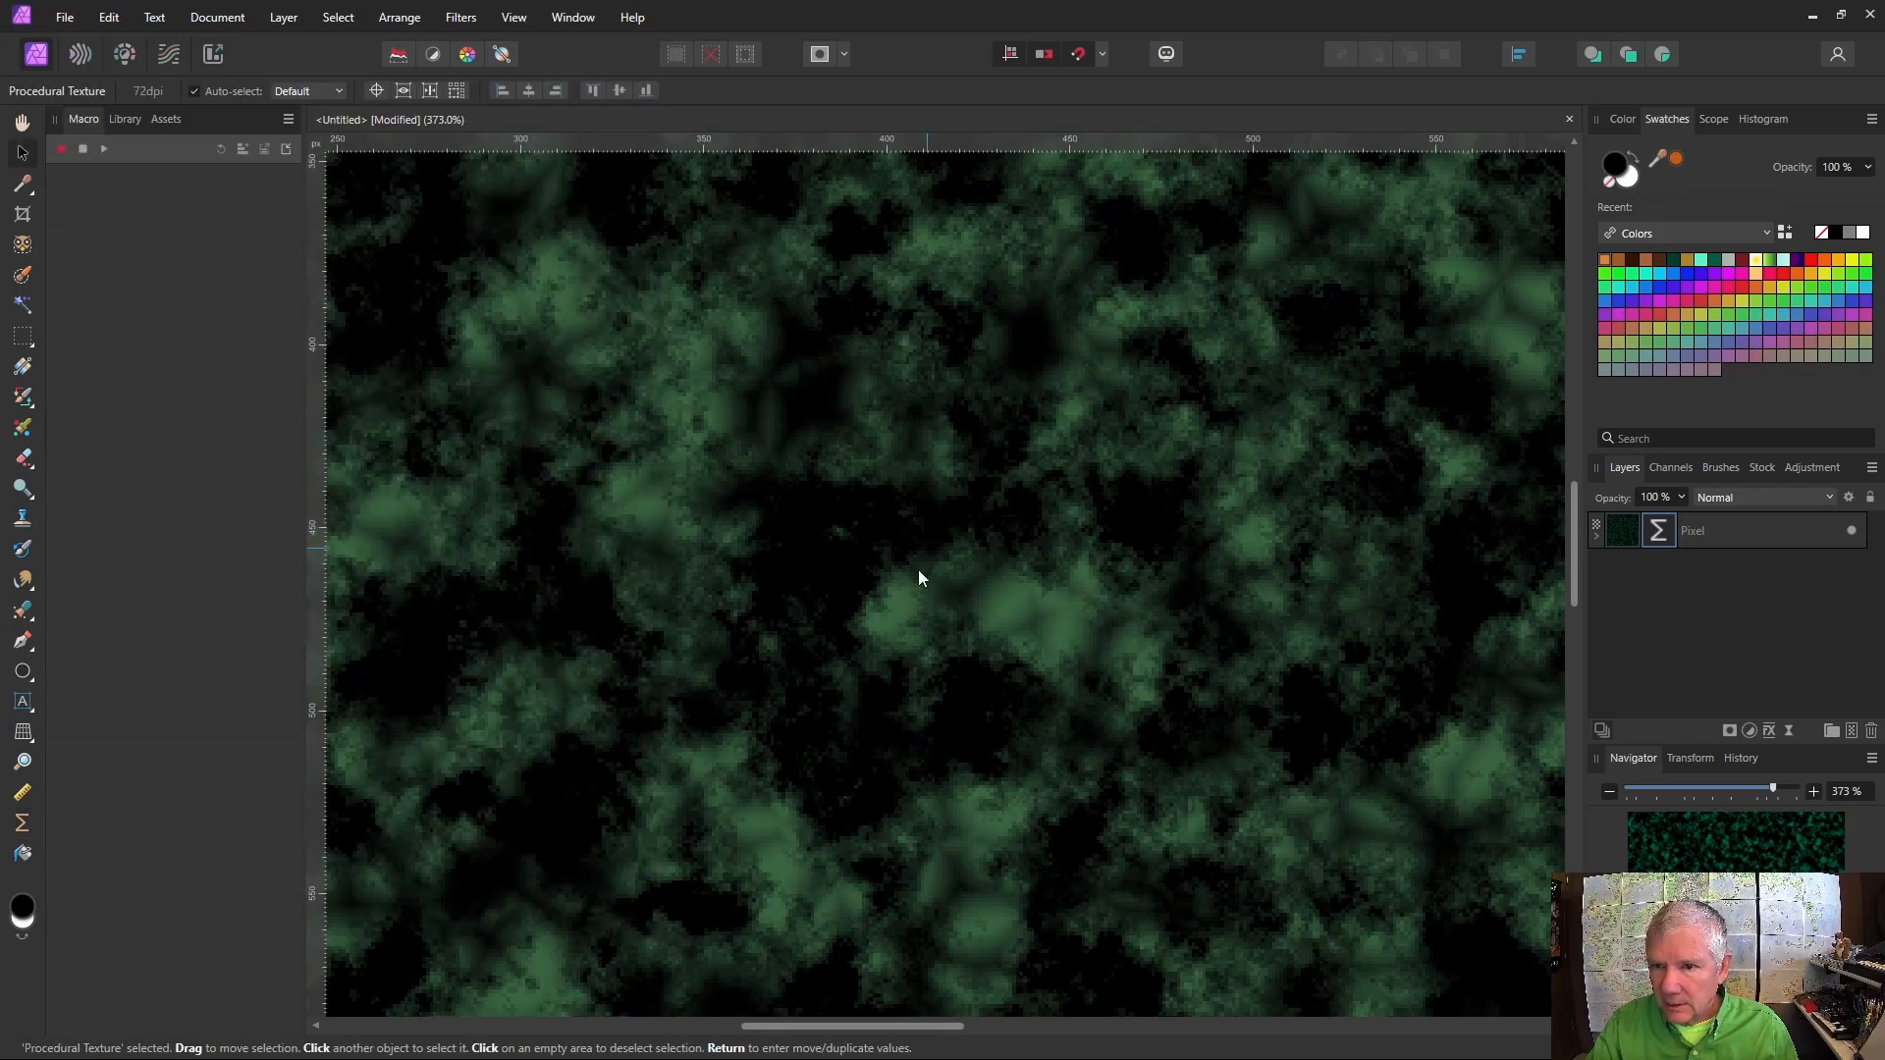
# Reopen the Procedural Texture filter, set Scale to 100 and close its settings
pyautogui.scroll(-2, 923, 574)
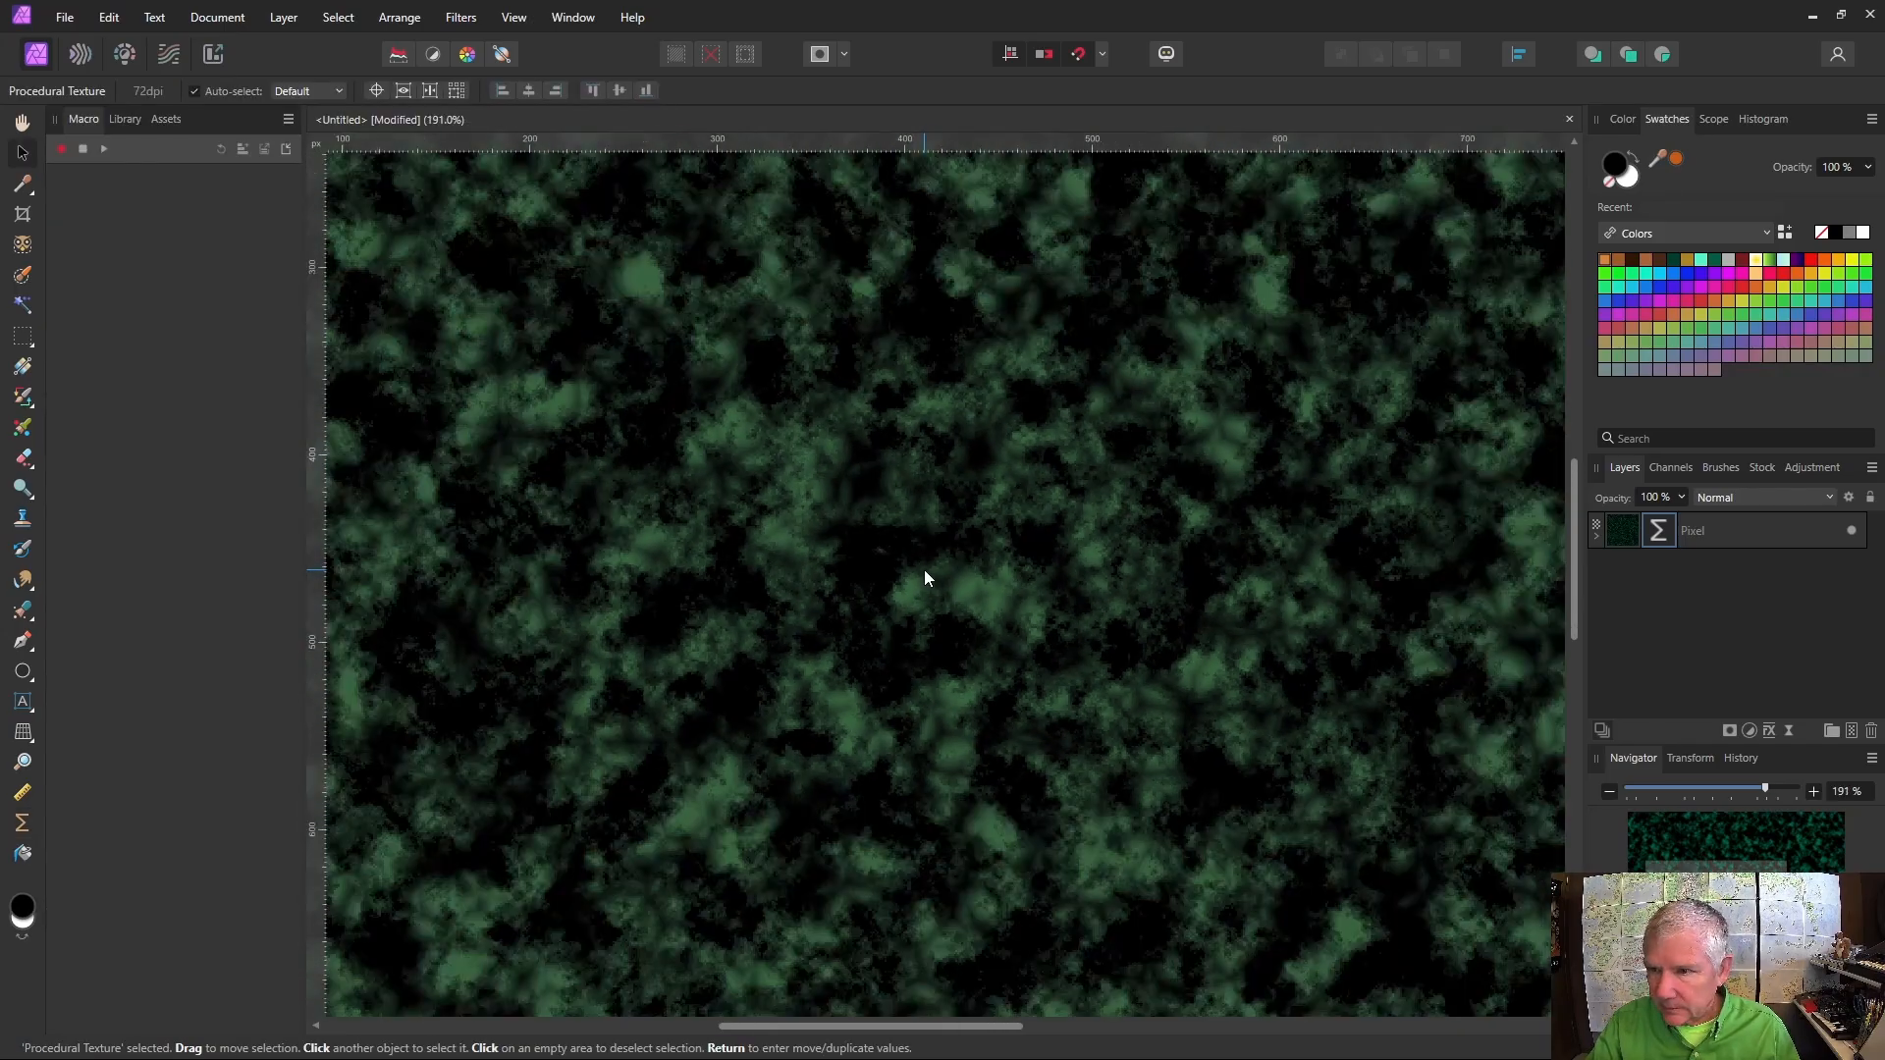
pyautogui.scroll(-2, 922, 577)
pyautogui.click(1658, 530)
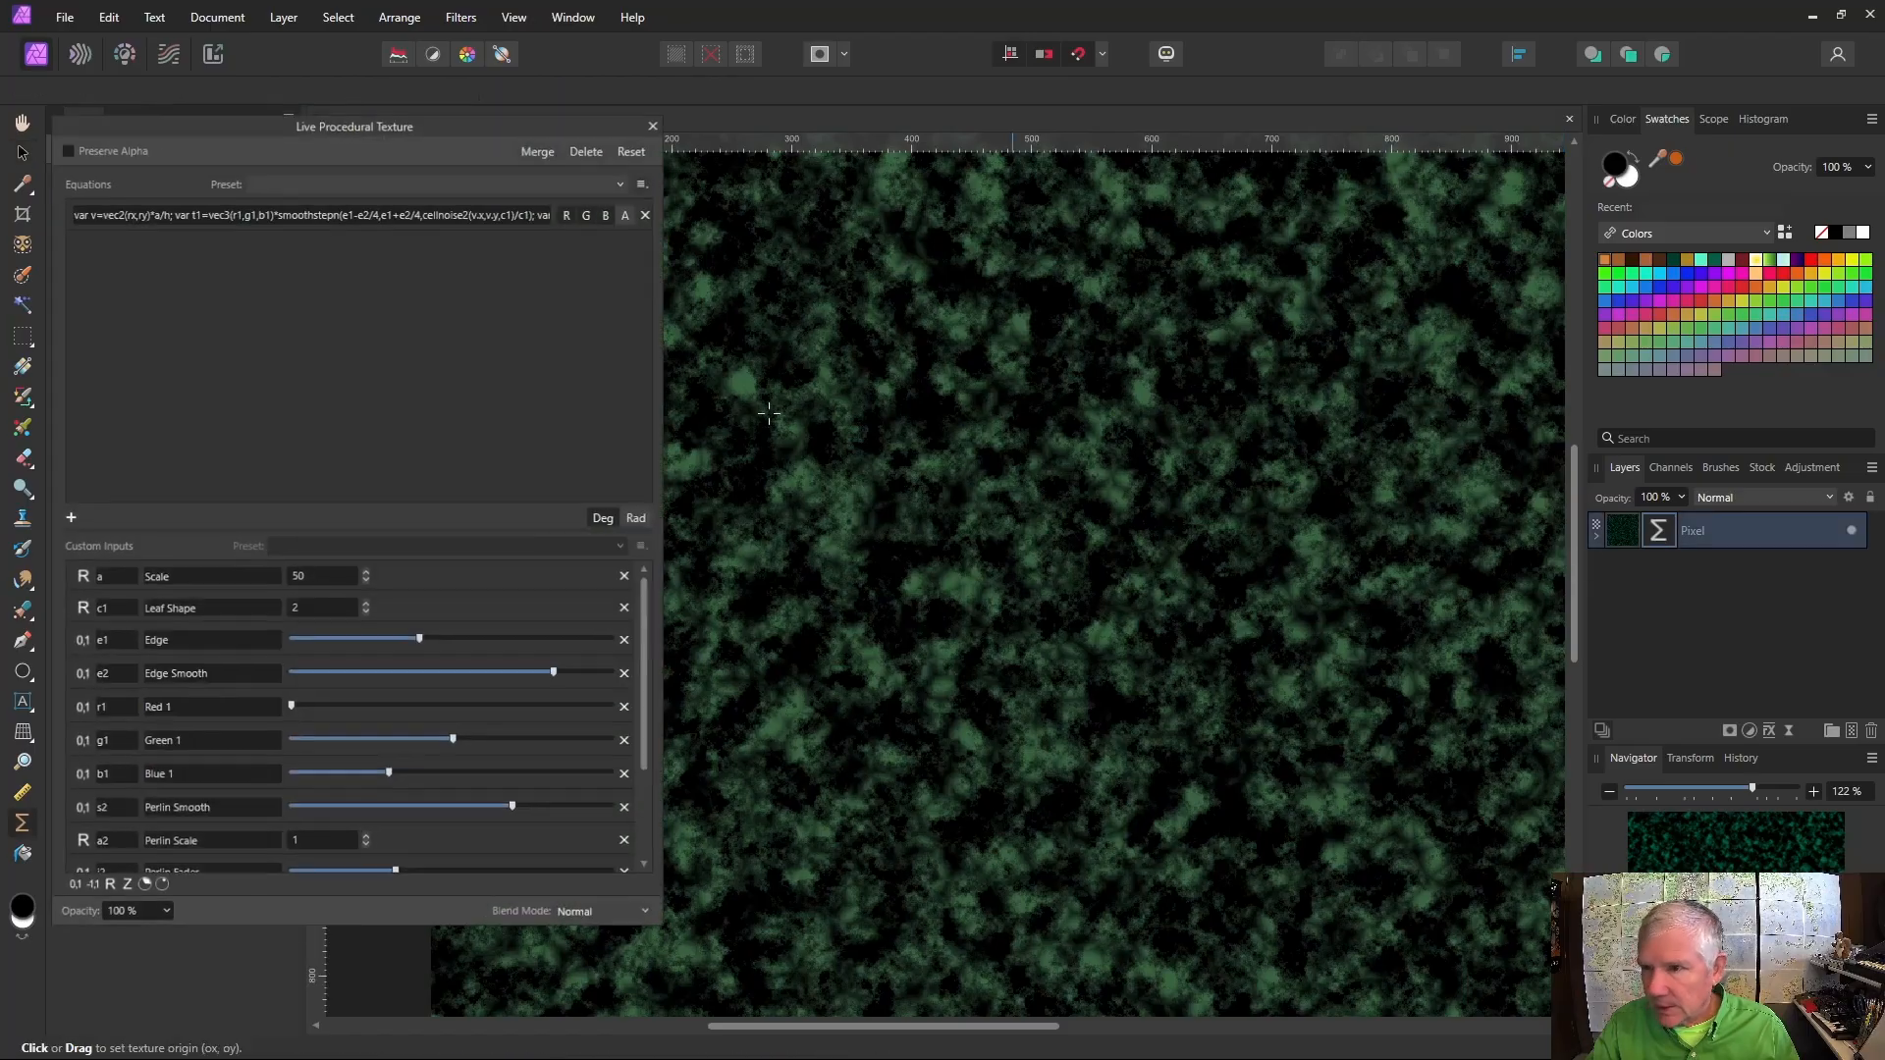
pyautogui.click(328, 576)
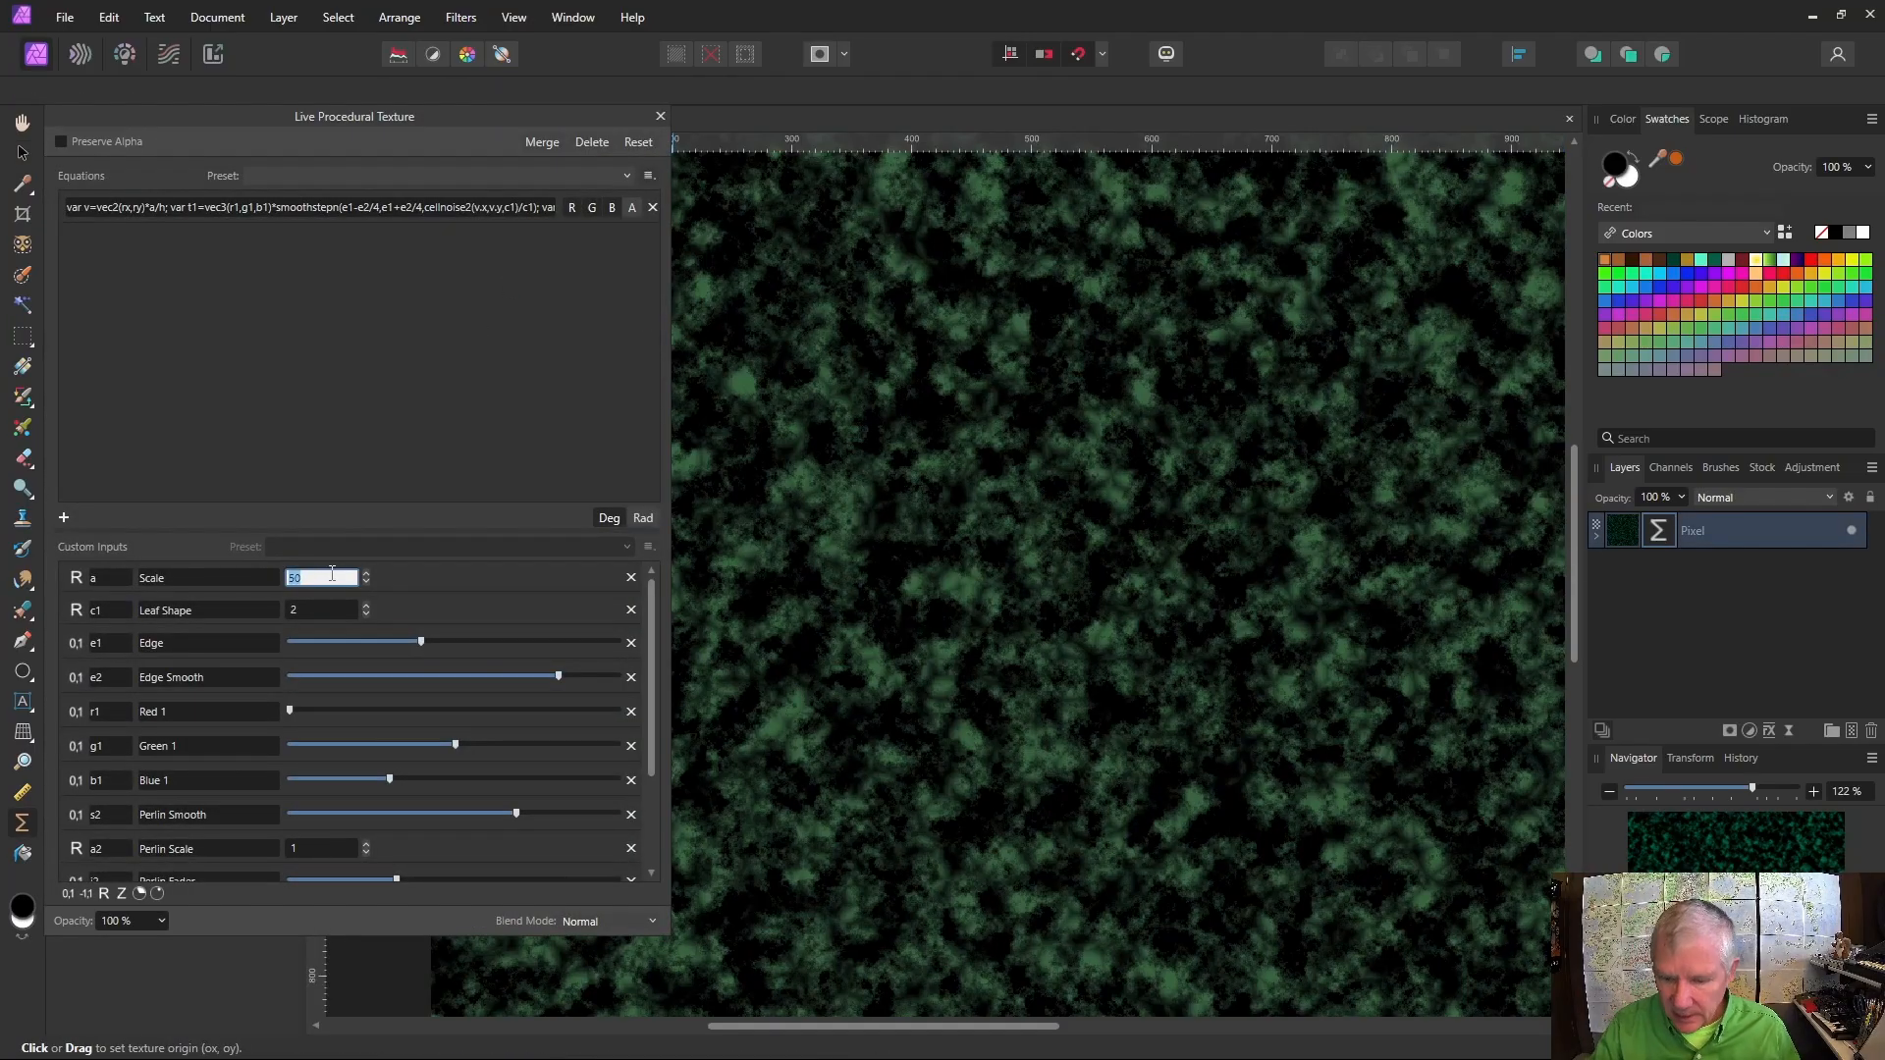
pyautogui.write('100')
pyautogui.press('Return')
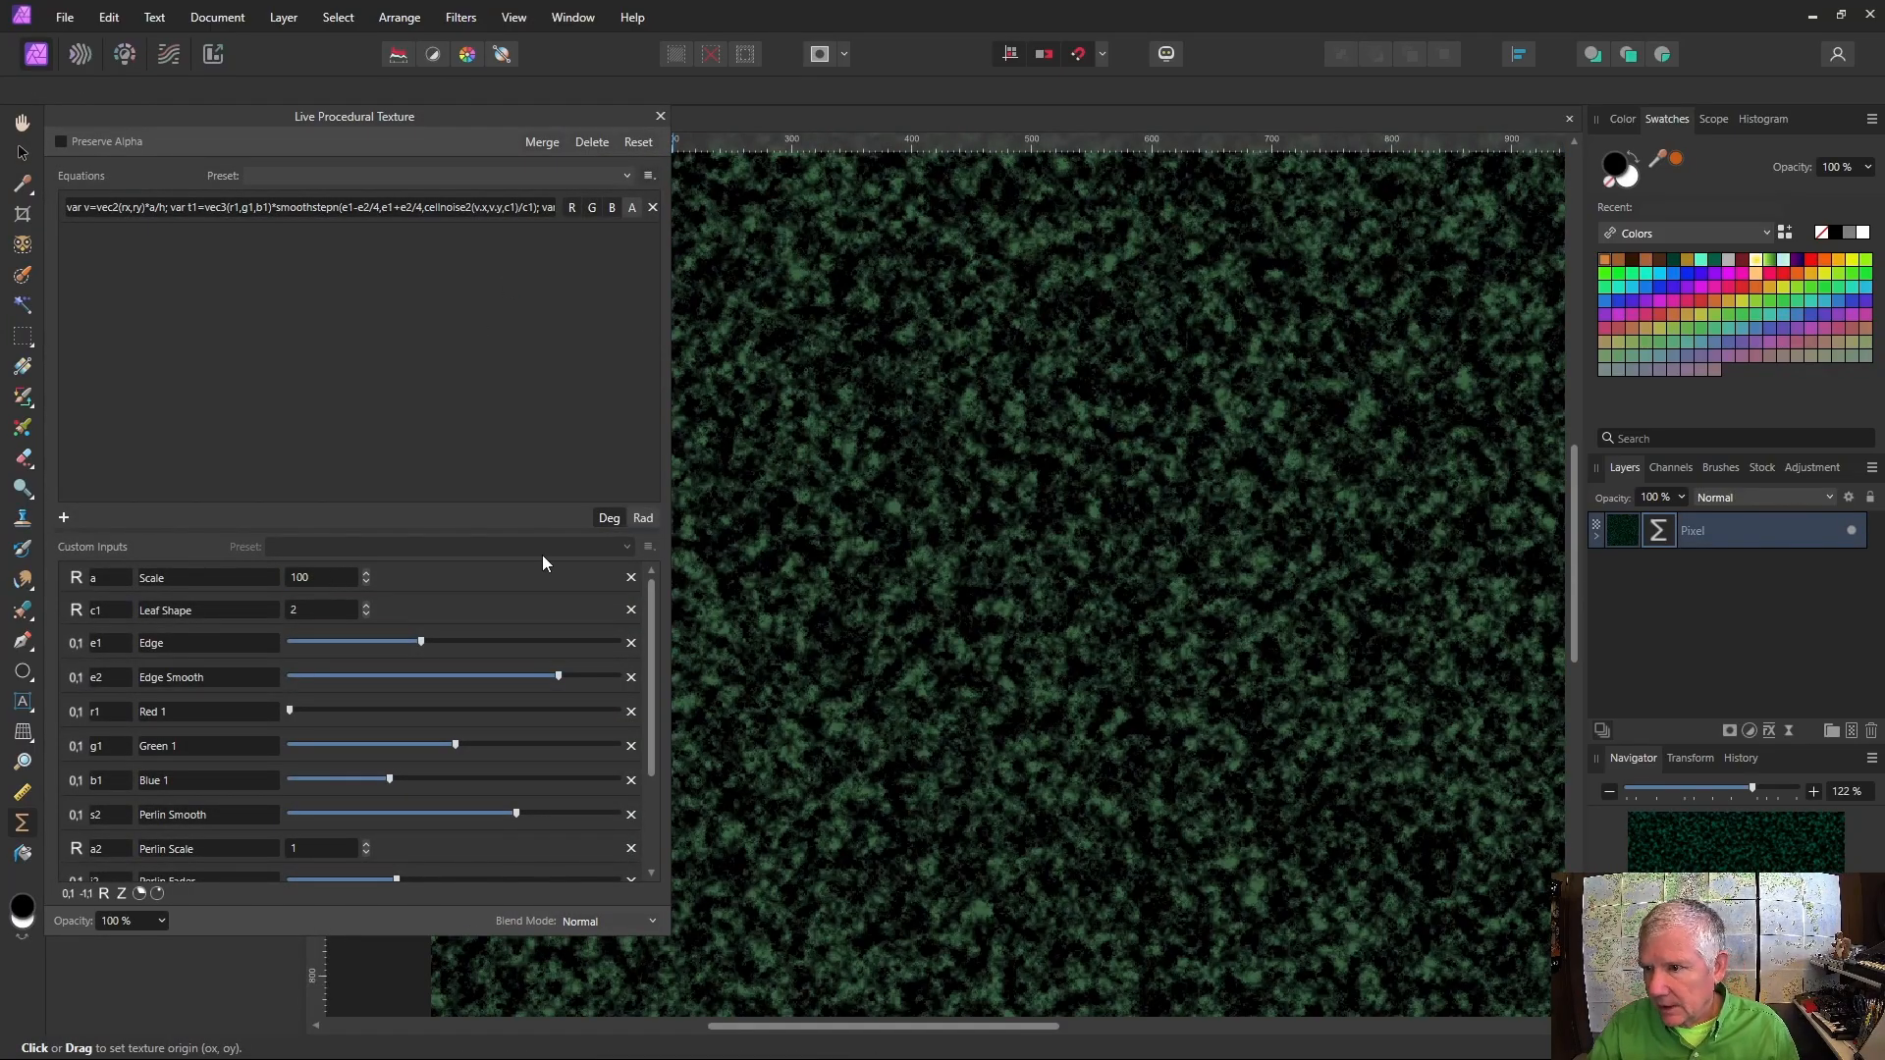
pyautogui.click(658, 116)
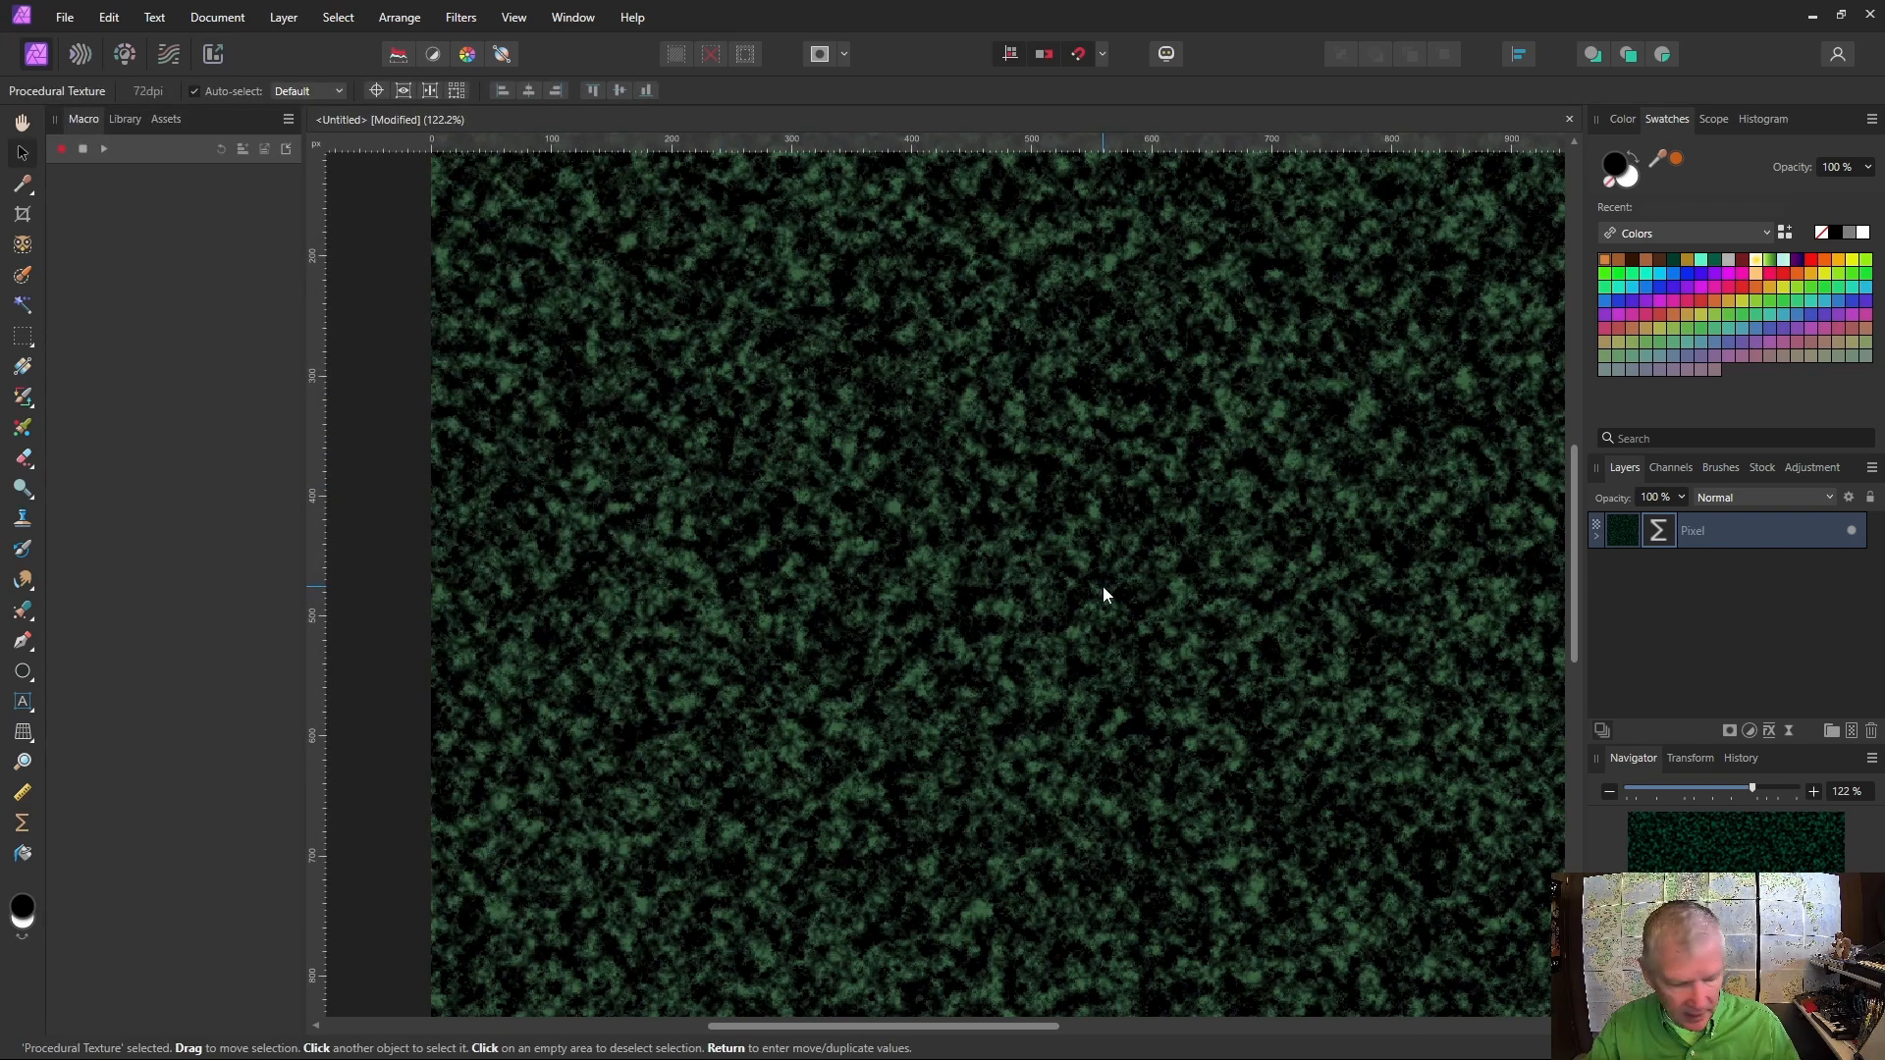
pyautogui.scroll(-3, 1104, 586)
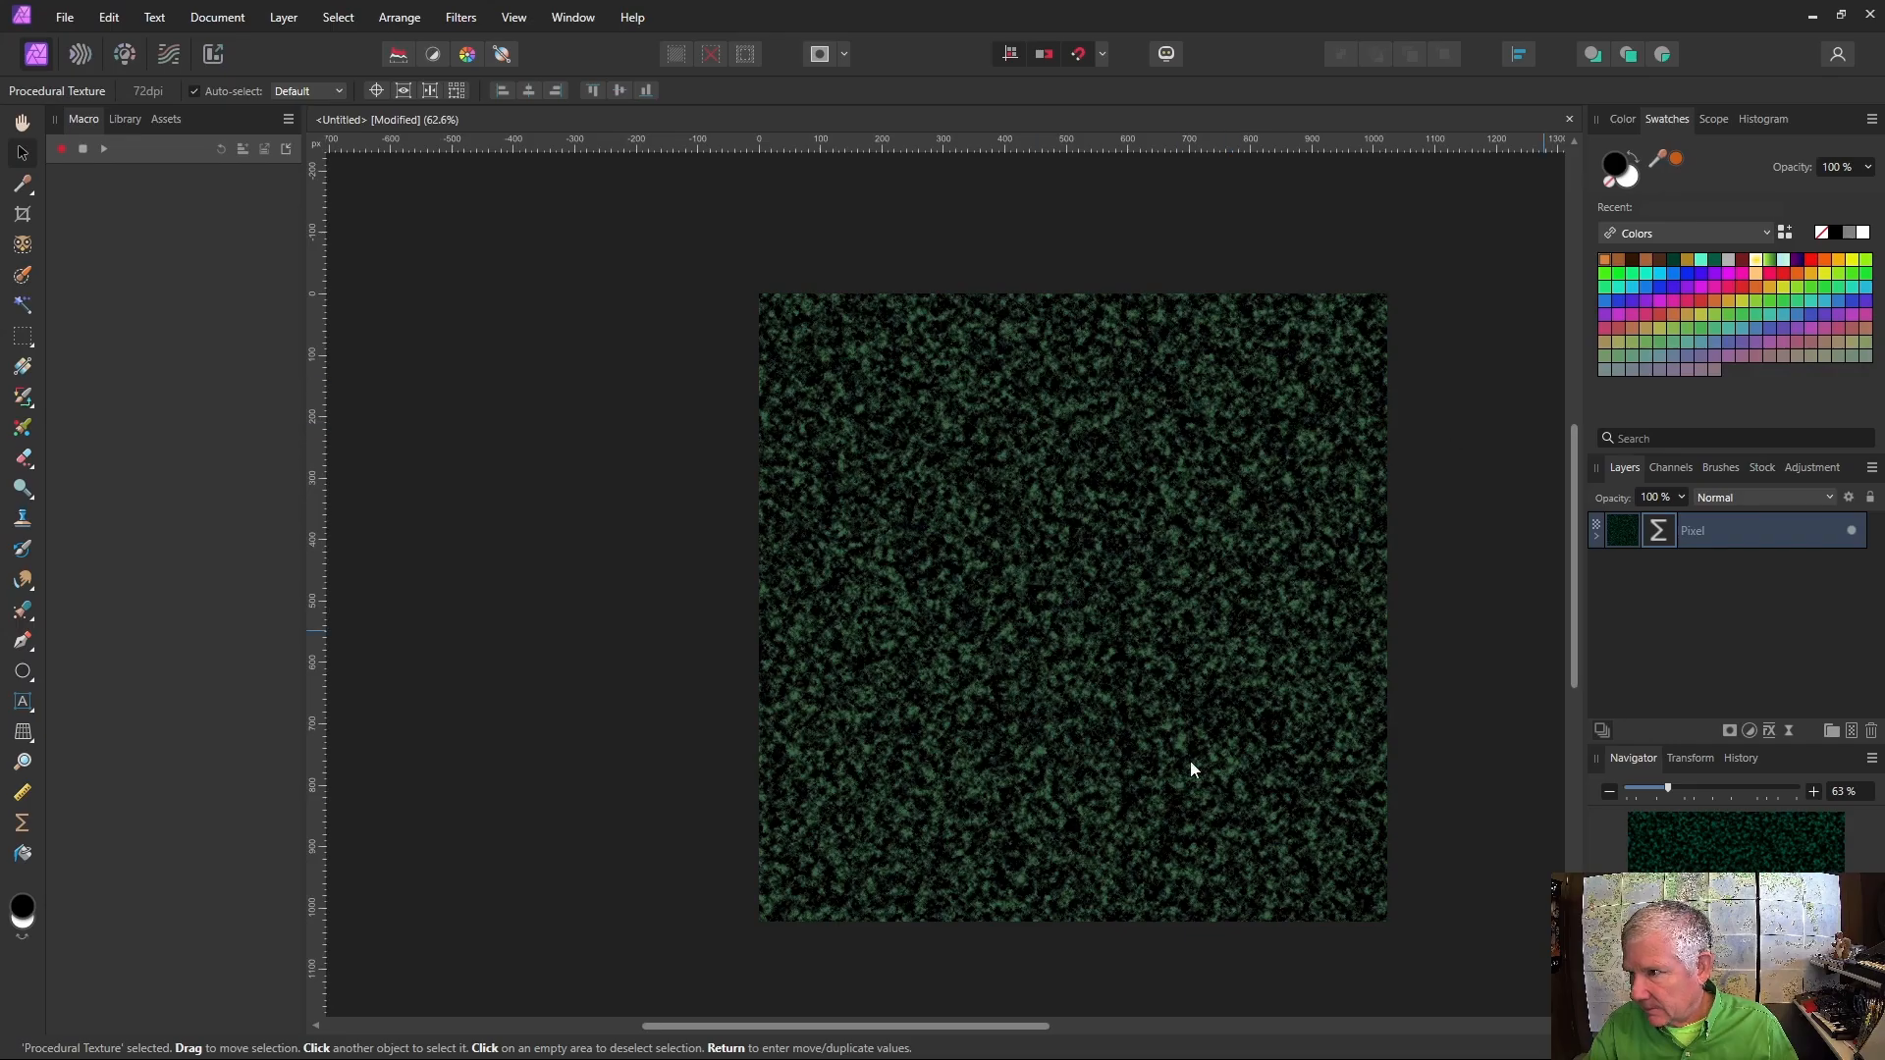
# Expand the Pixel layer and duplicate its nested Procedural Texture filter
pyautogui.click(1596, 537)
pyautogui.click(1631, 568)
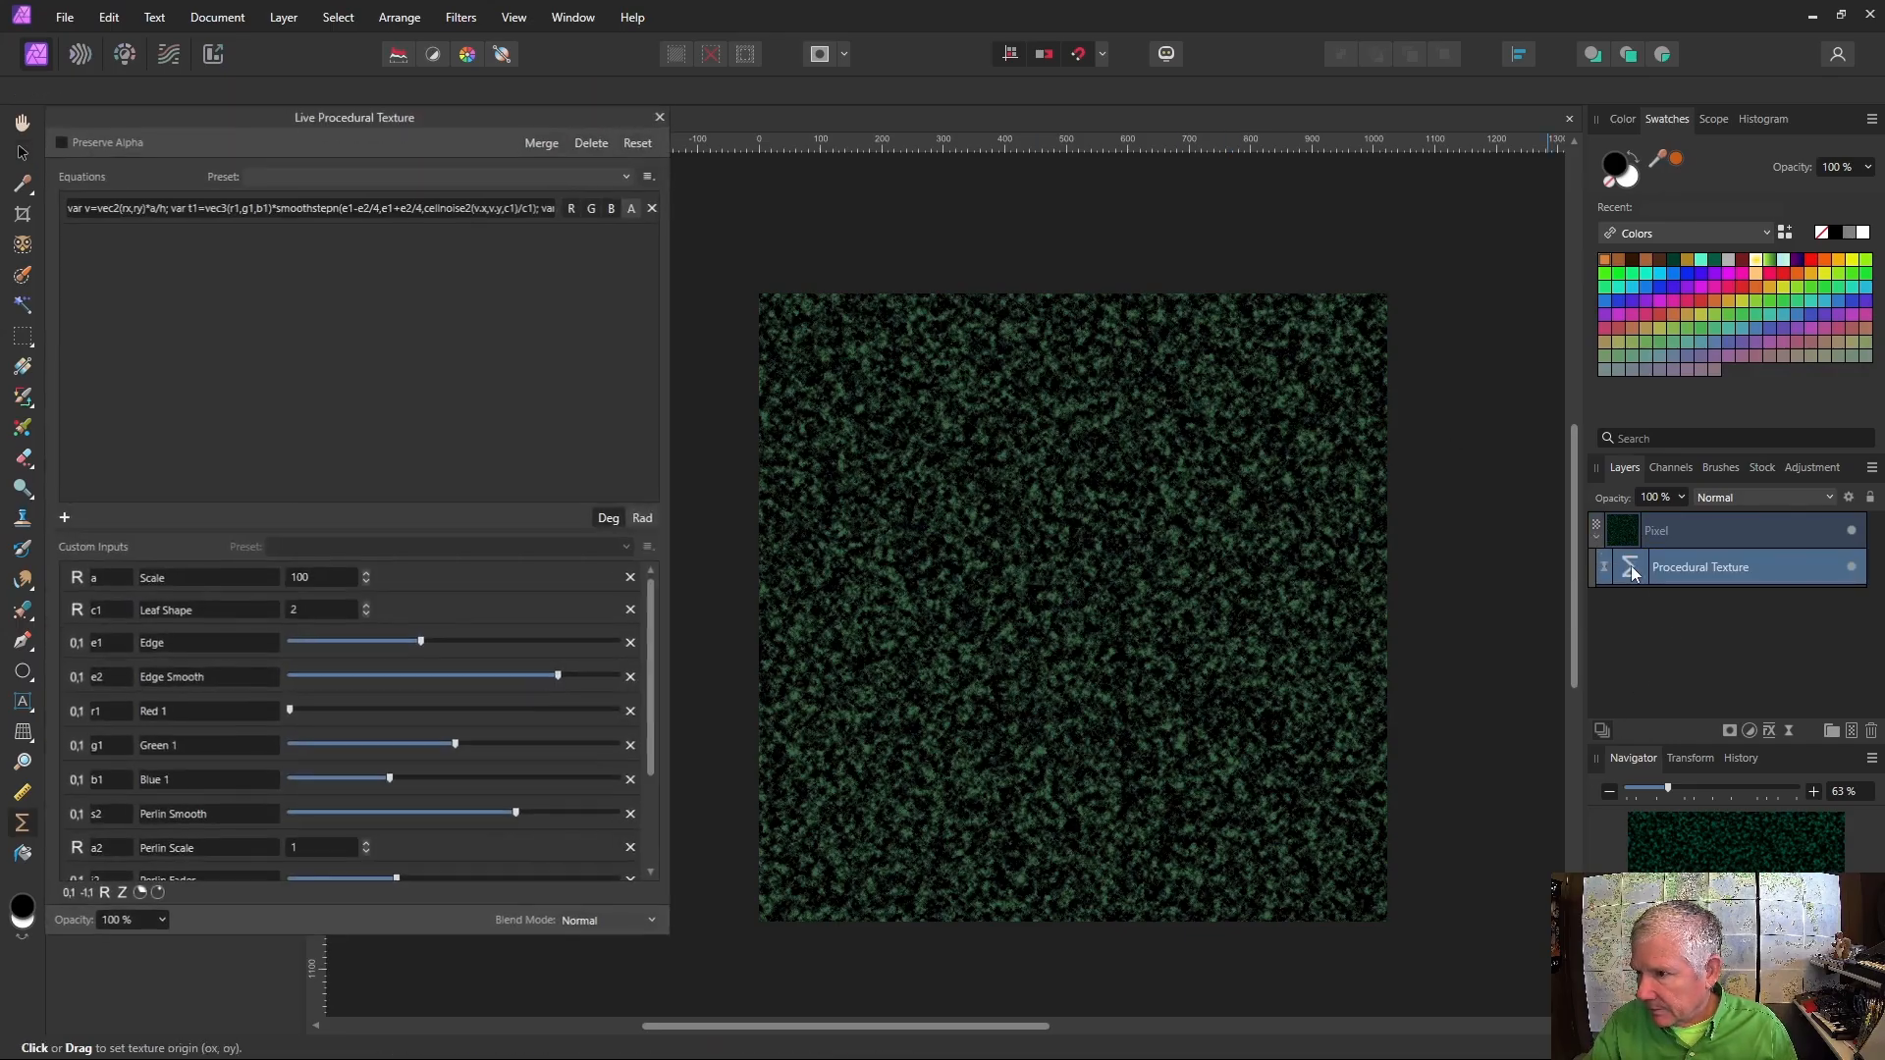
pyautogui.press('v')
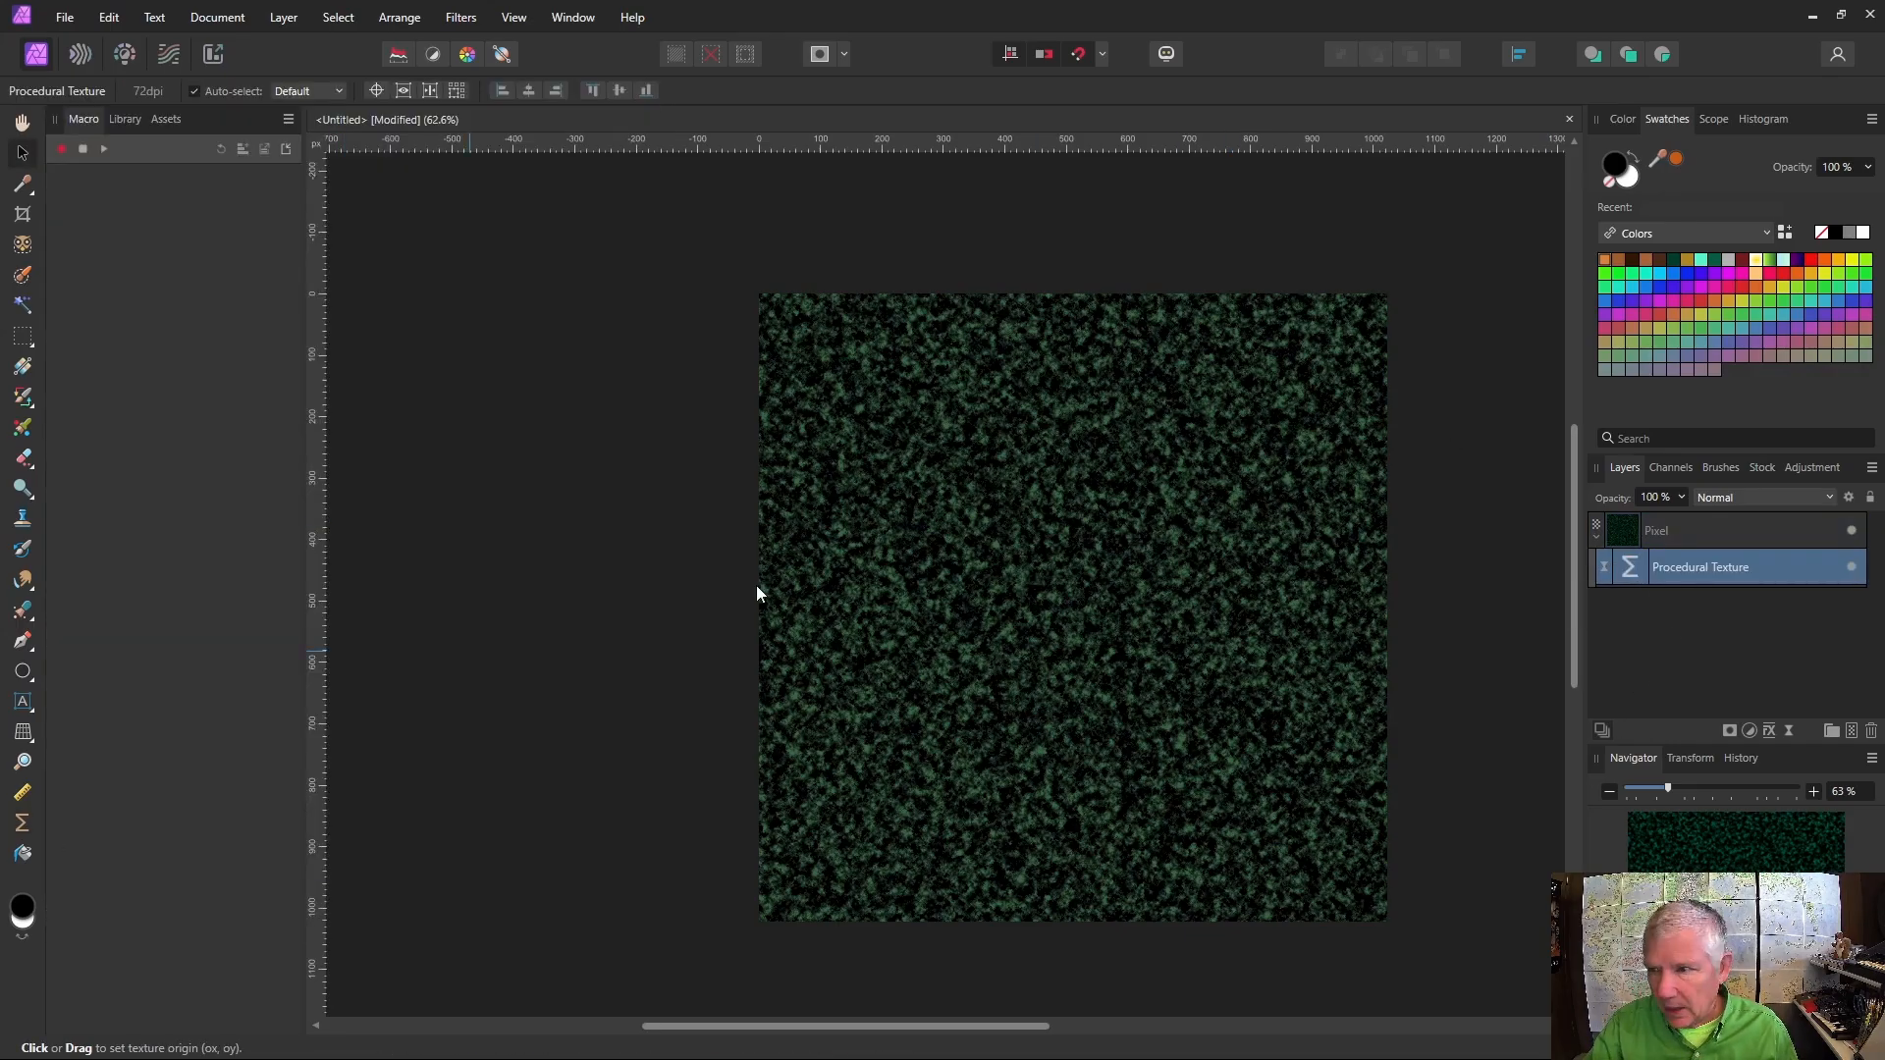
pyautogui.rightClick(1632, 570)
pyautogui.click(1632, 569)
pyautogui.rightClick(1632, 571)
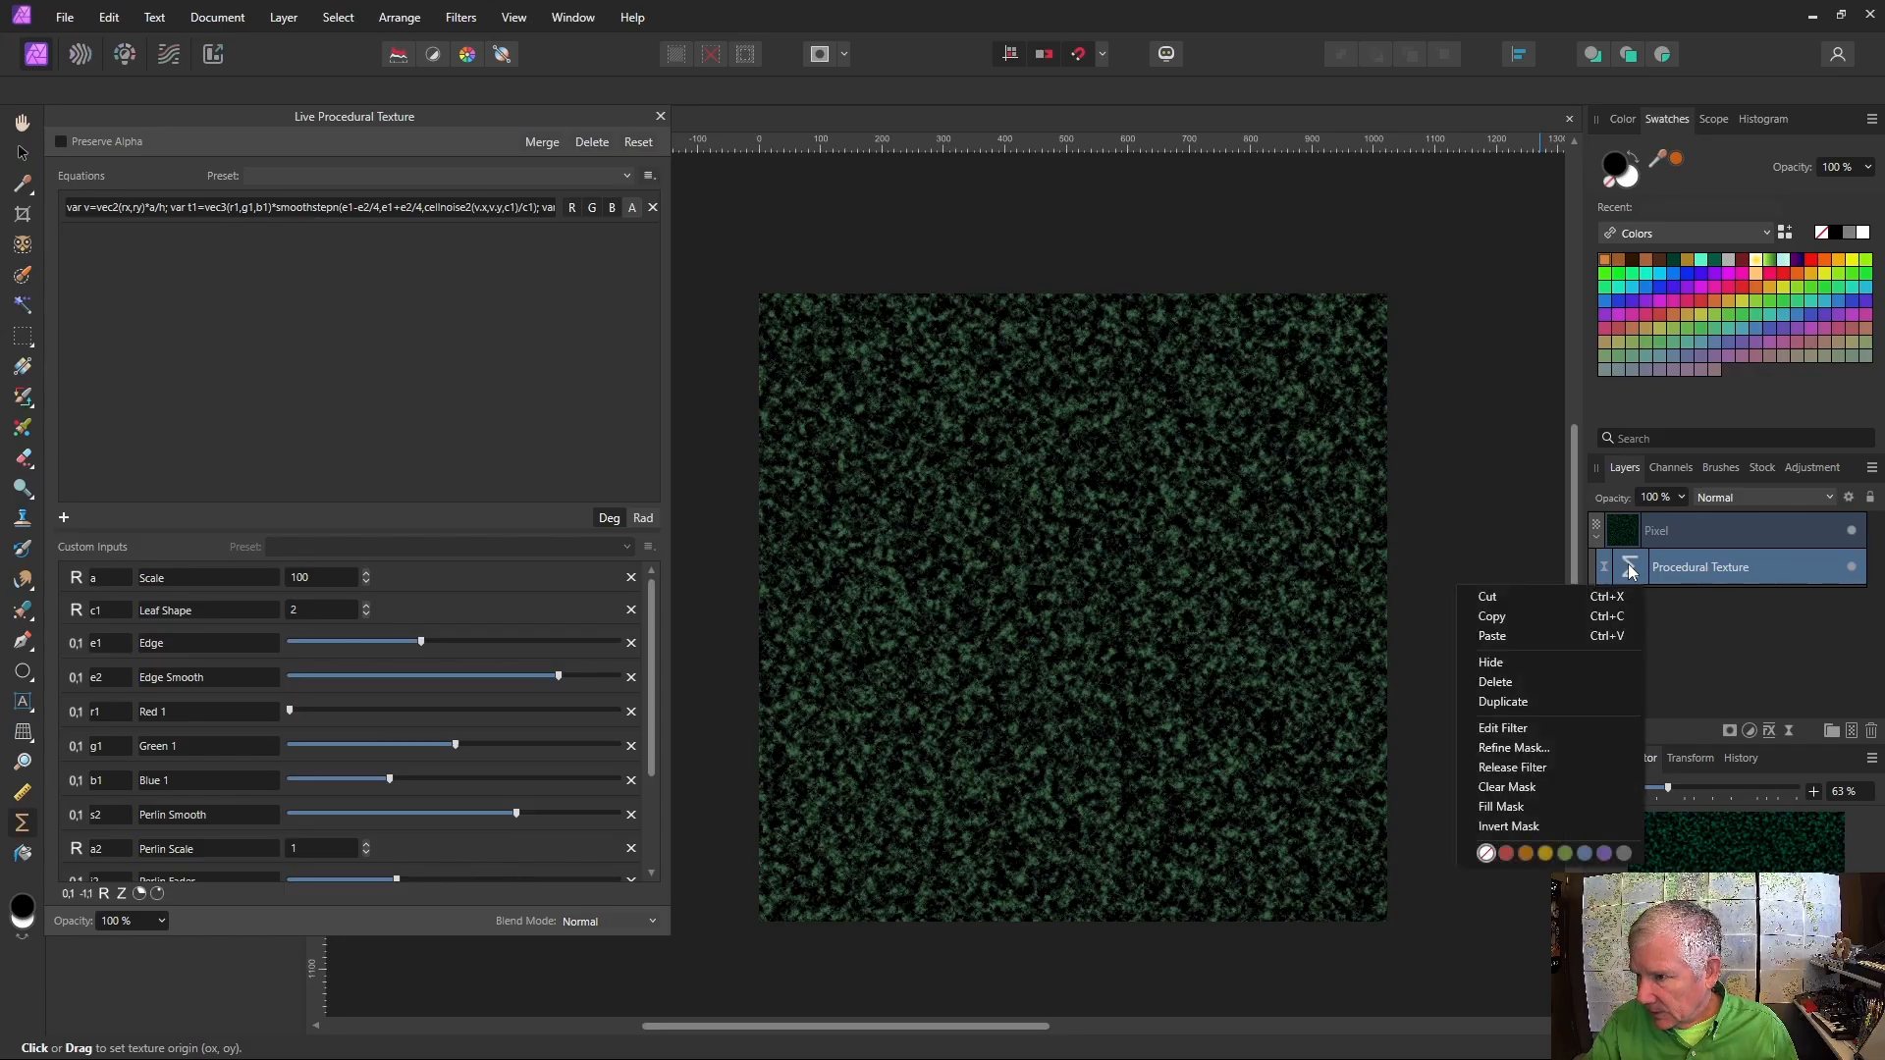
pyautogui.click(1528, 697)
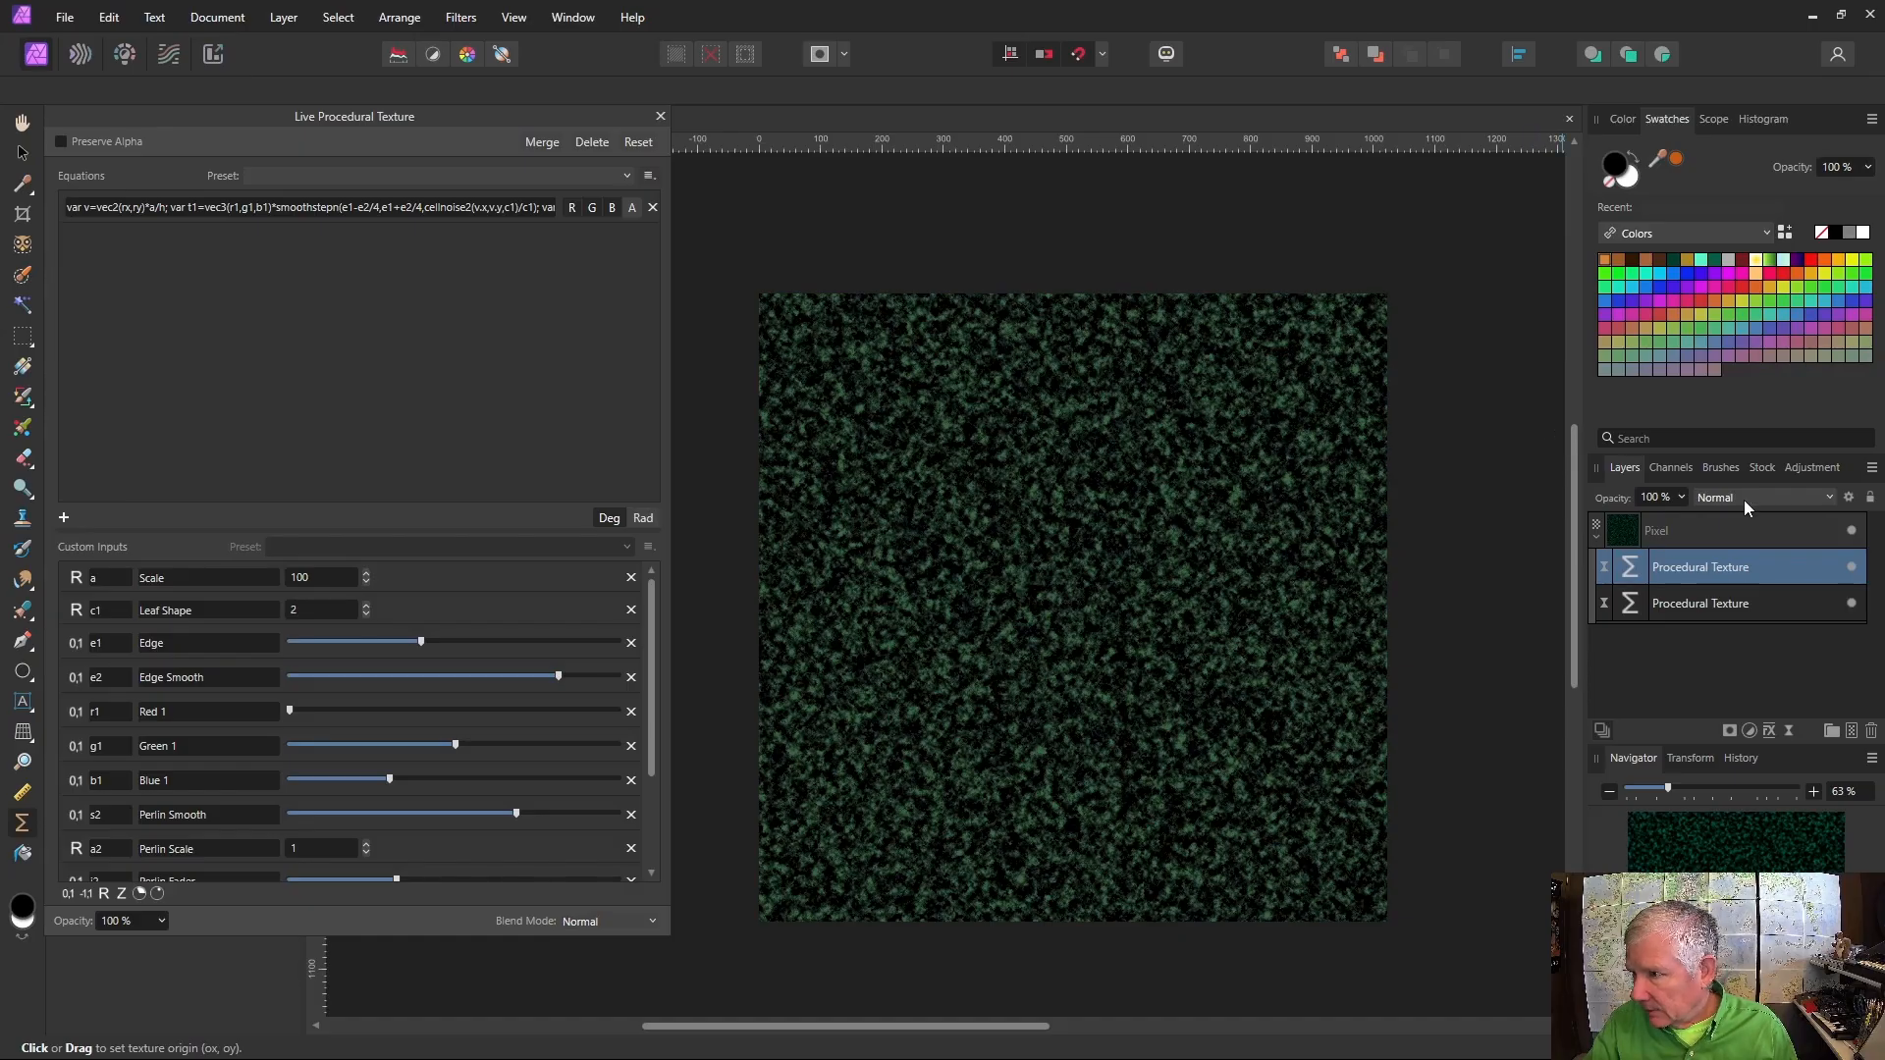
# Set the upper Procedural Texture filter's blend mode to Lighten
pyautogui.click(1829, 496)
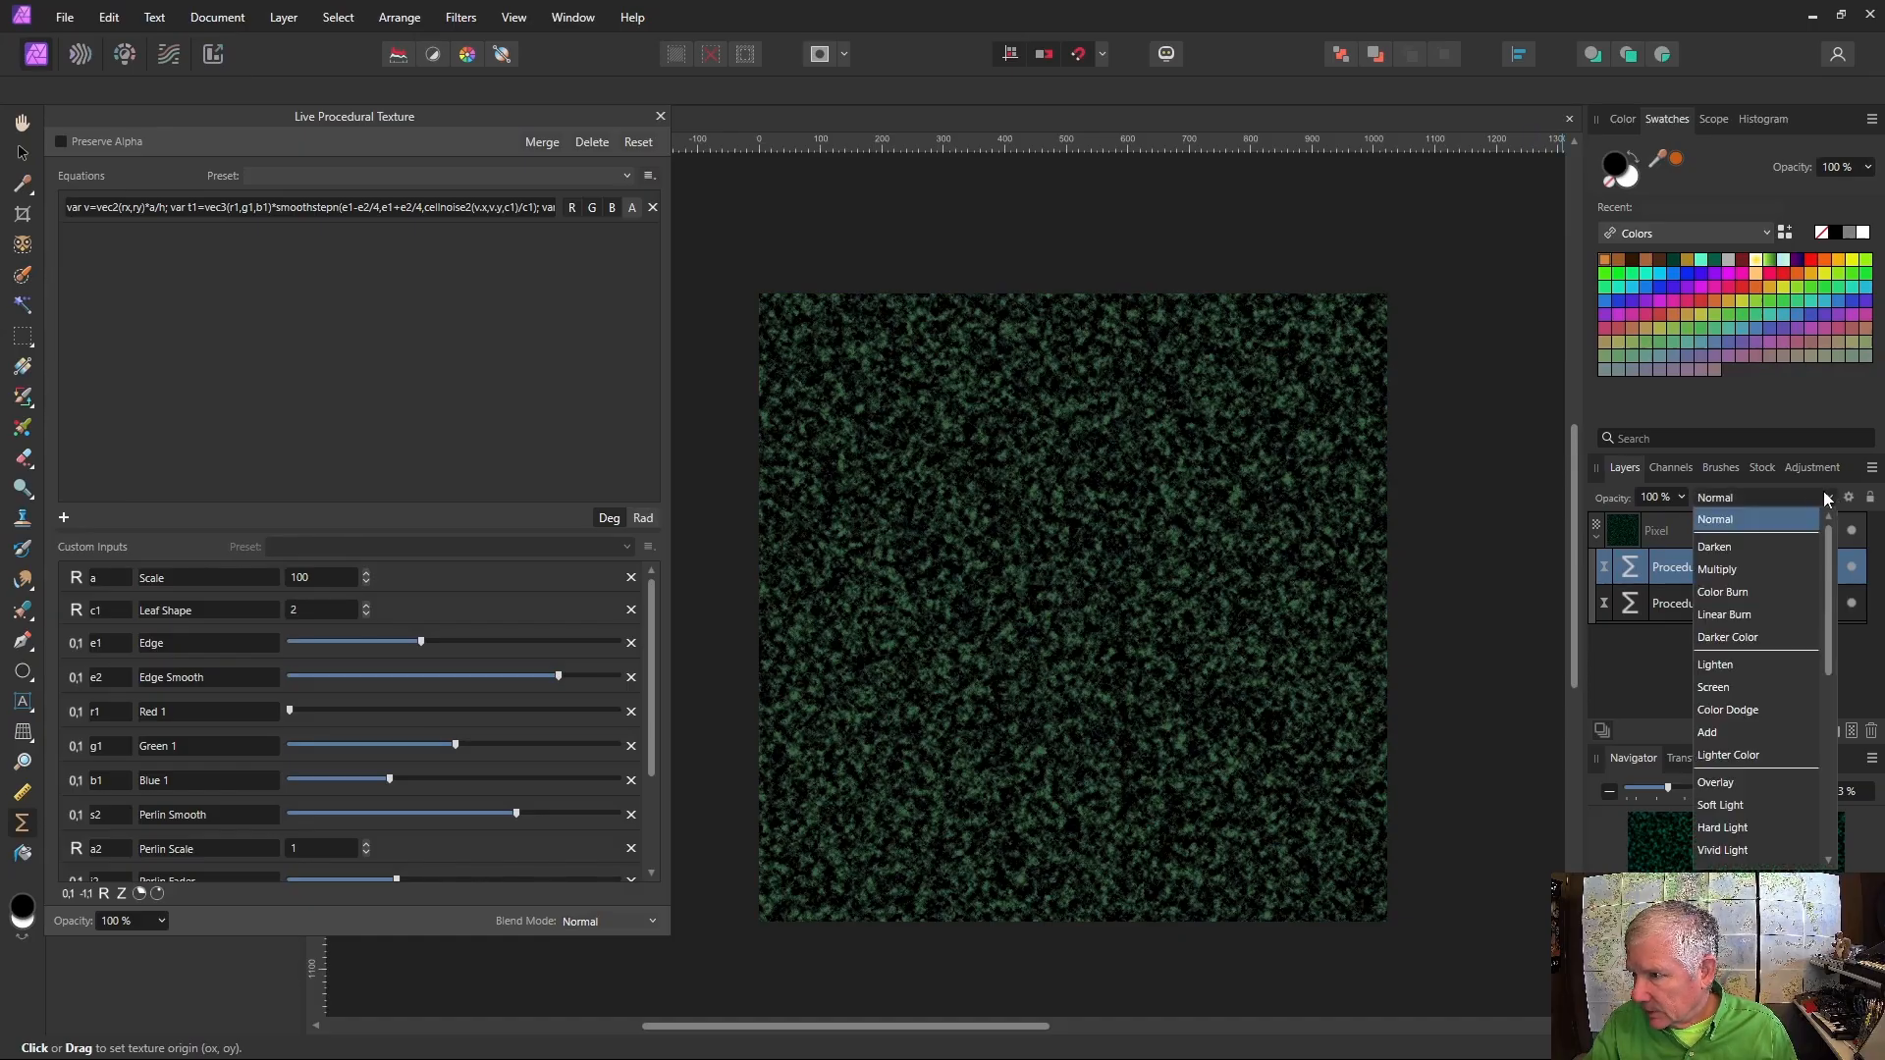
pyautogui.click(1718, 663)
pyautogui.moveTo(1200, 702); pyautogui.dragTo(1091, 552)
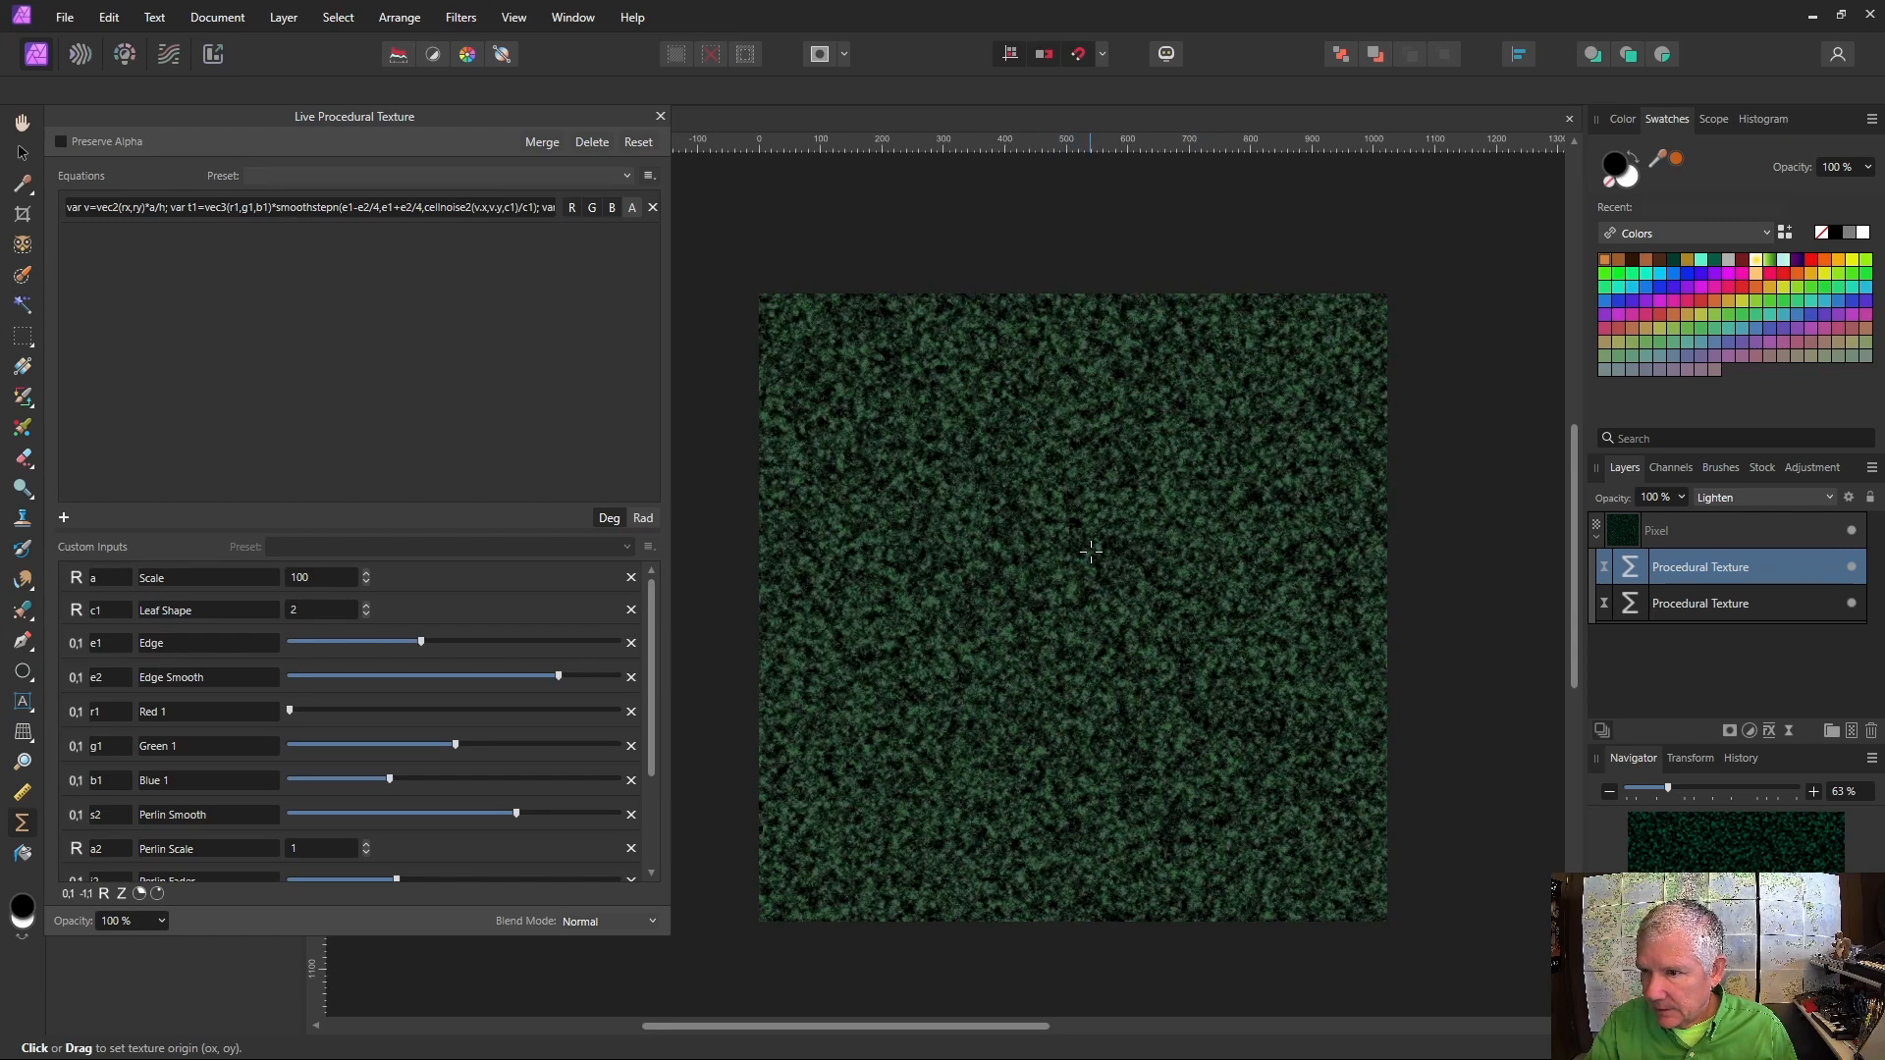
# Enlarge the custom inputs area and set the upper filter's Scale to 50
pyautogui.moveTo(403, 530); pyautogui.dragTo(383, 312)
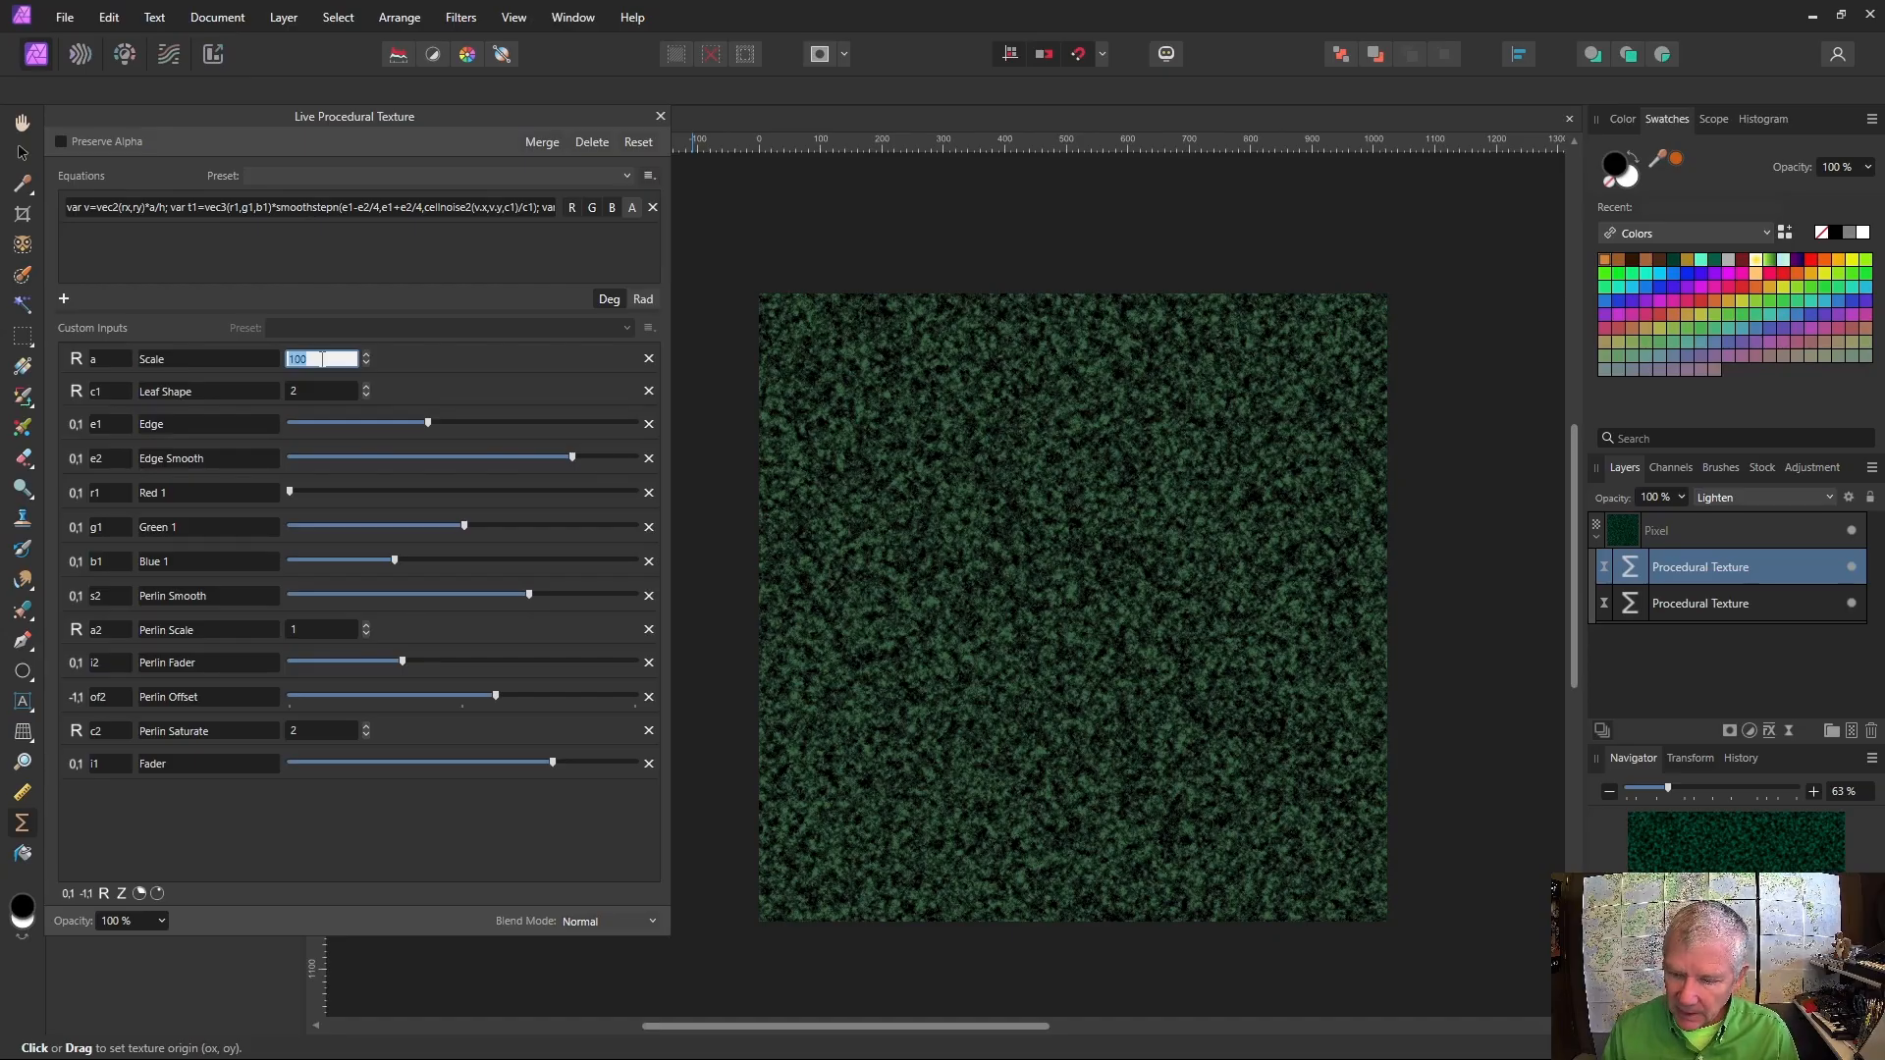
pyautogui.write('50')
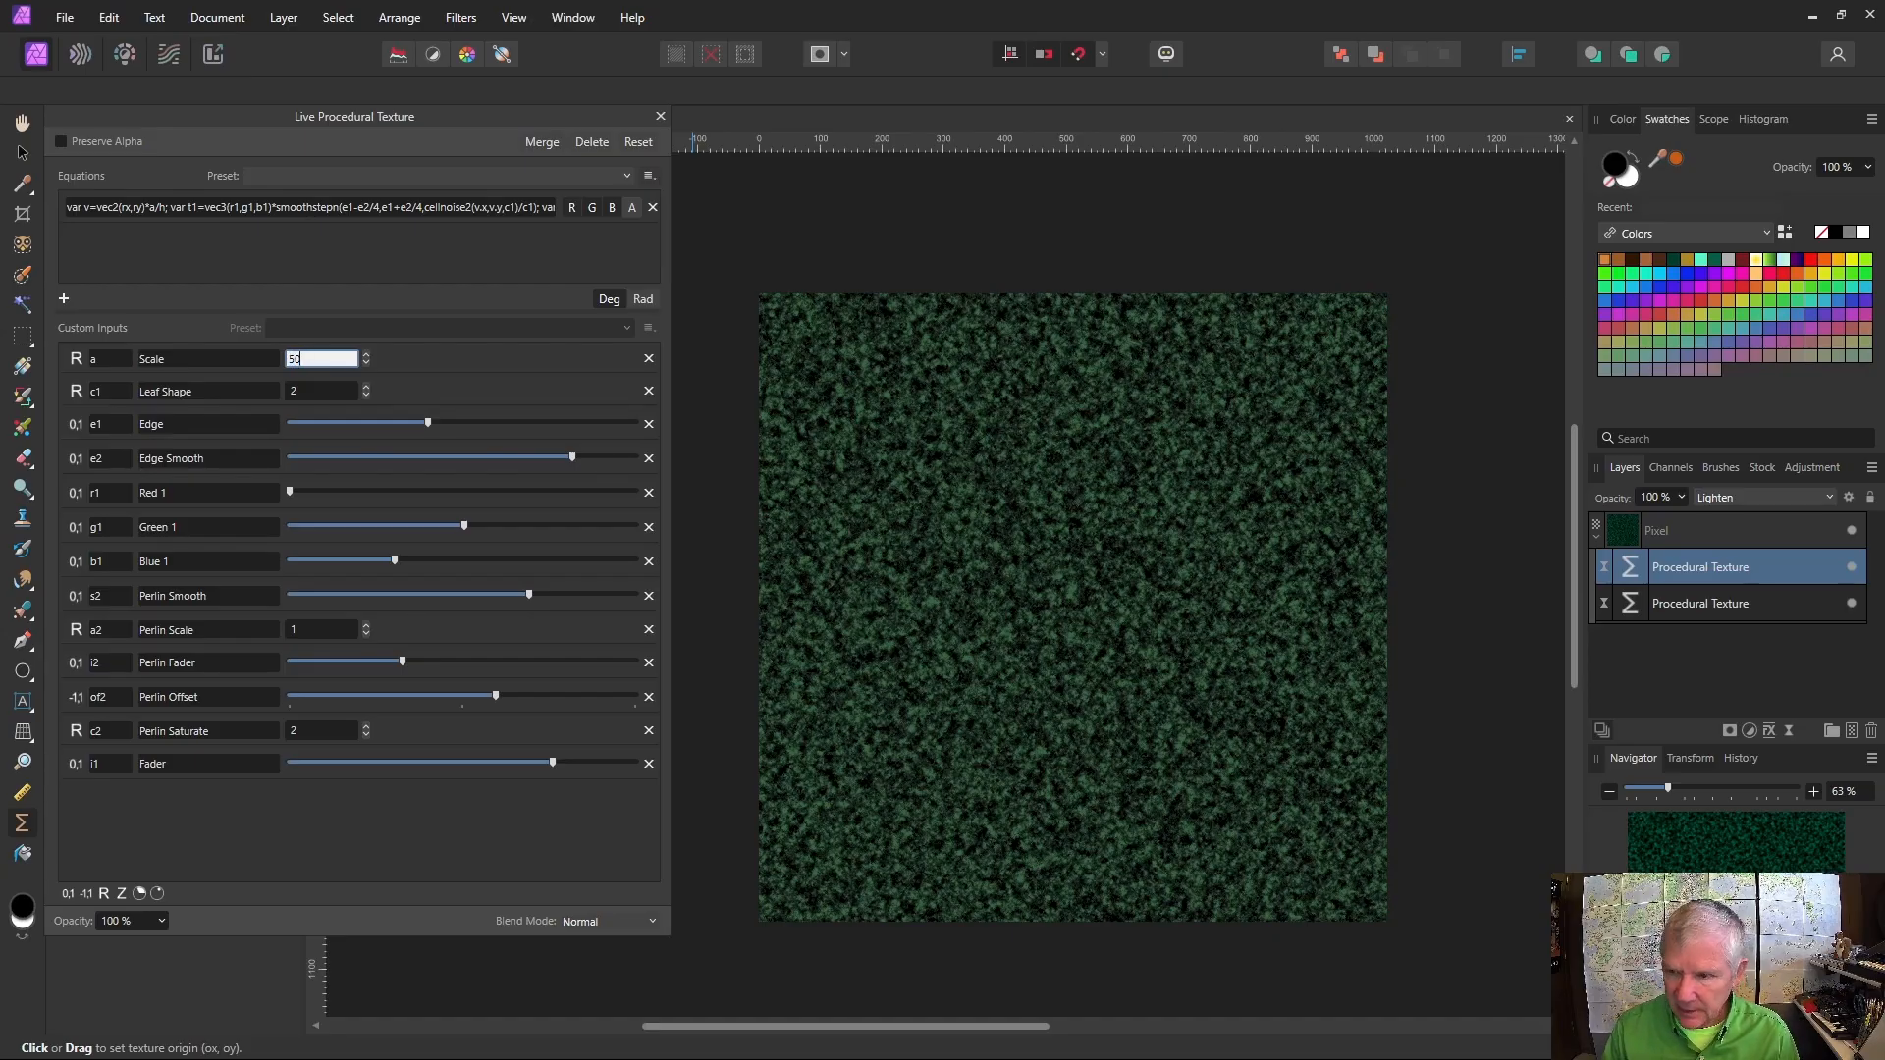
pyautogui.press('Return')
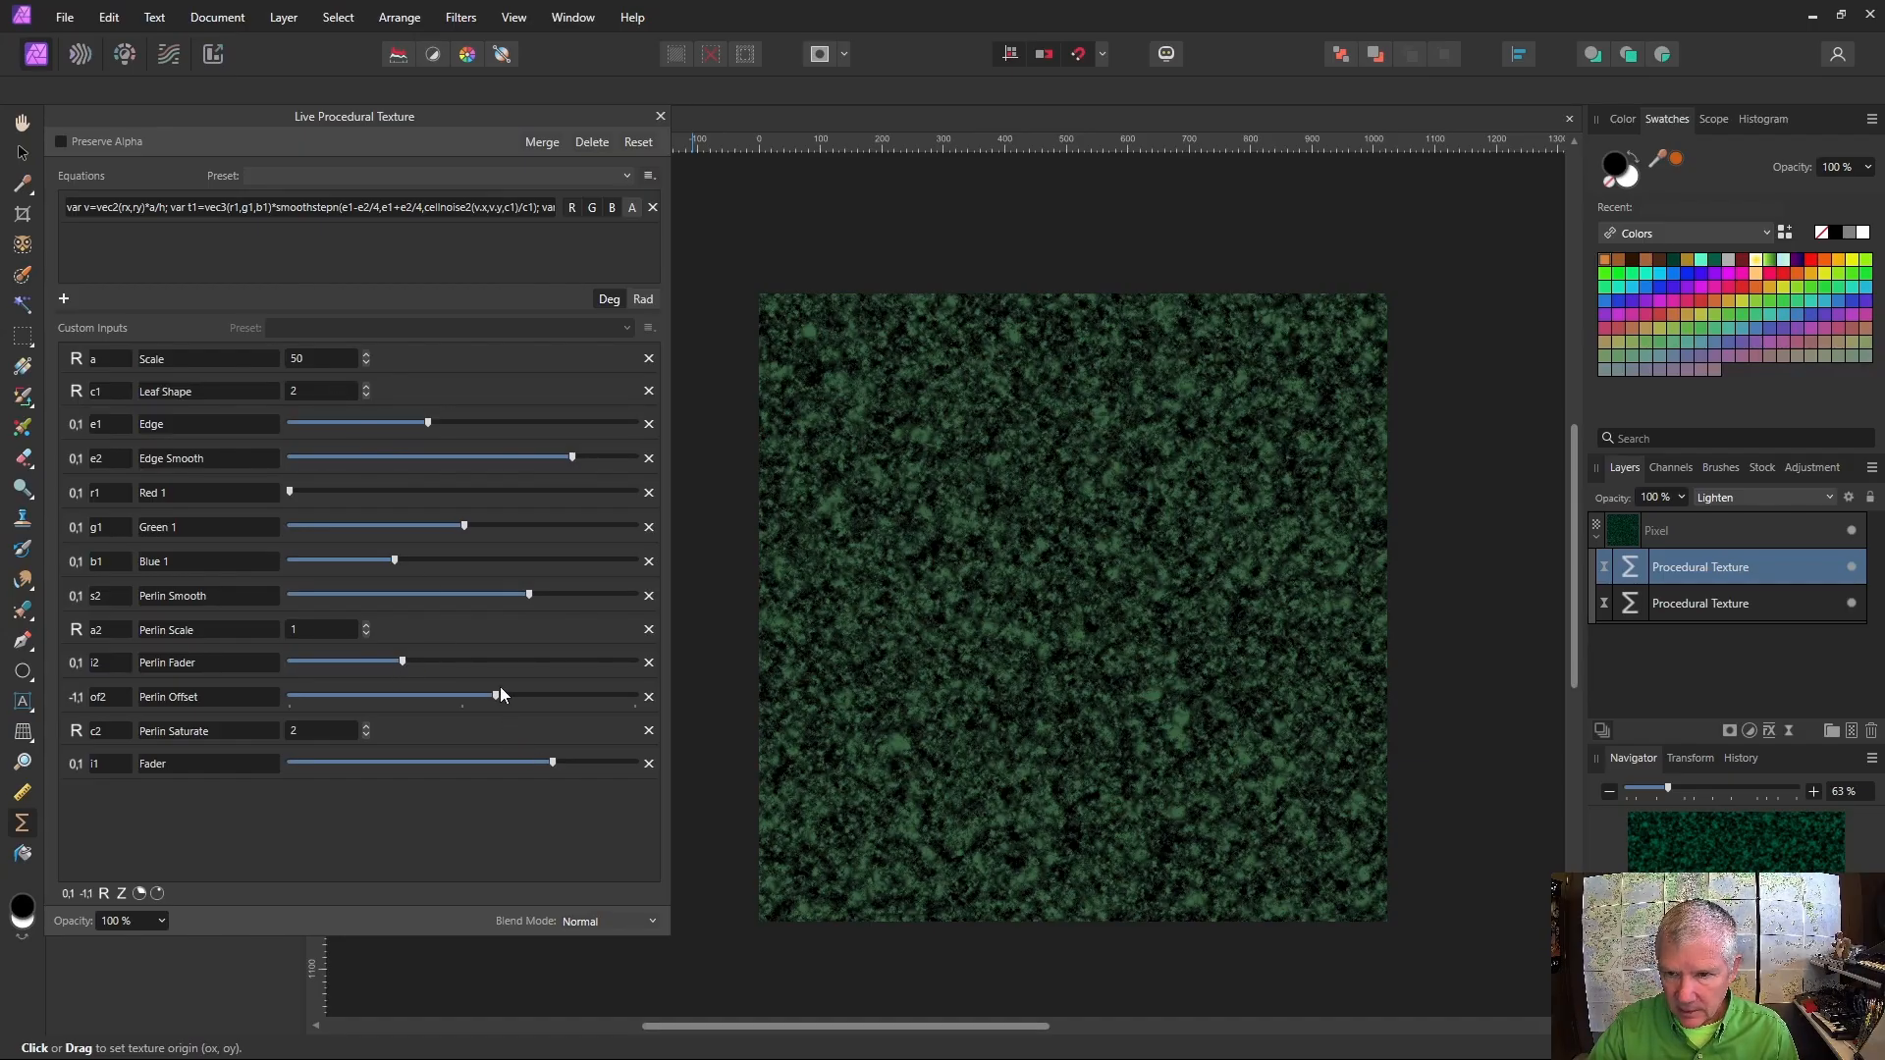
# Set the upper filter's Perlin Offset to maximum, Edge to about 33%, Edge Smooth to about 38% and Fader to about 85%
pyautogui.moveTo(497, 695); pyautogui.dragTo(637, 695)
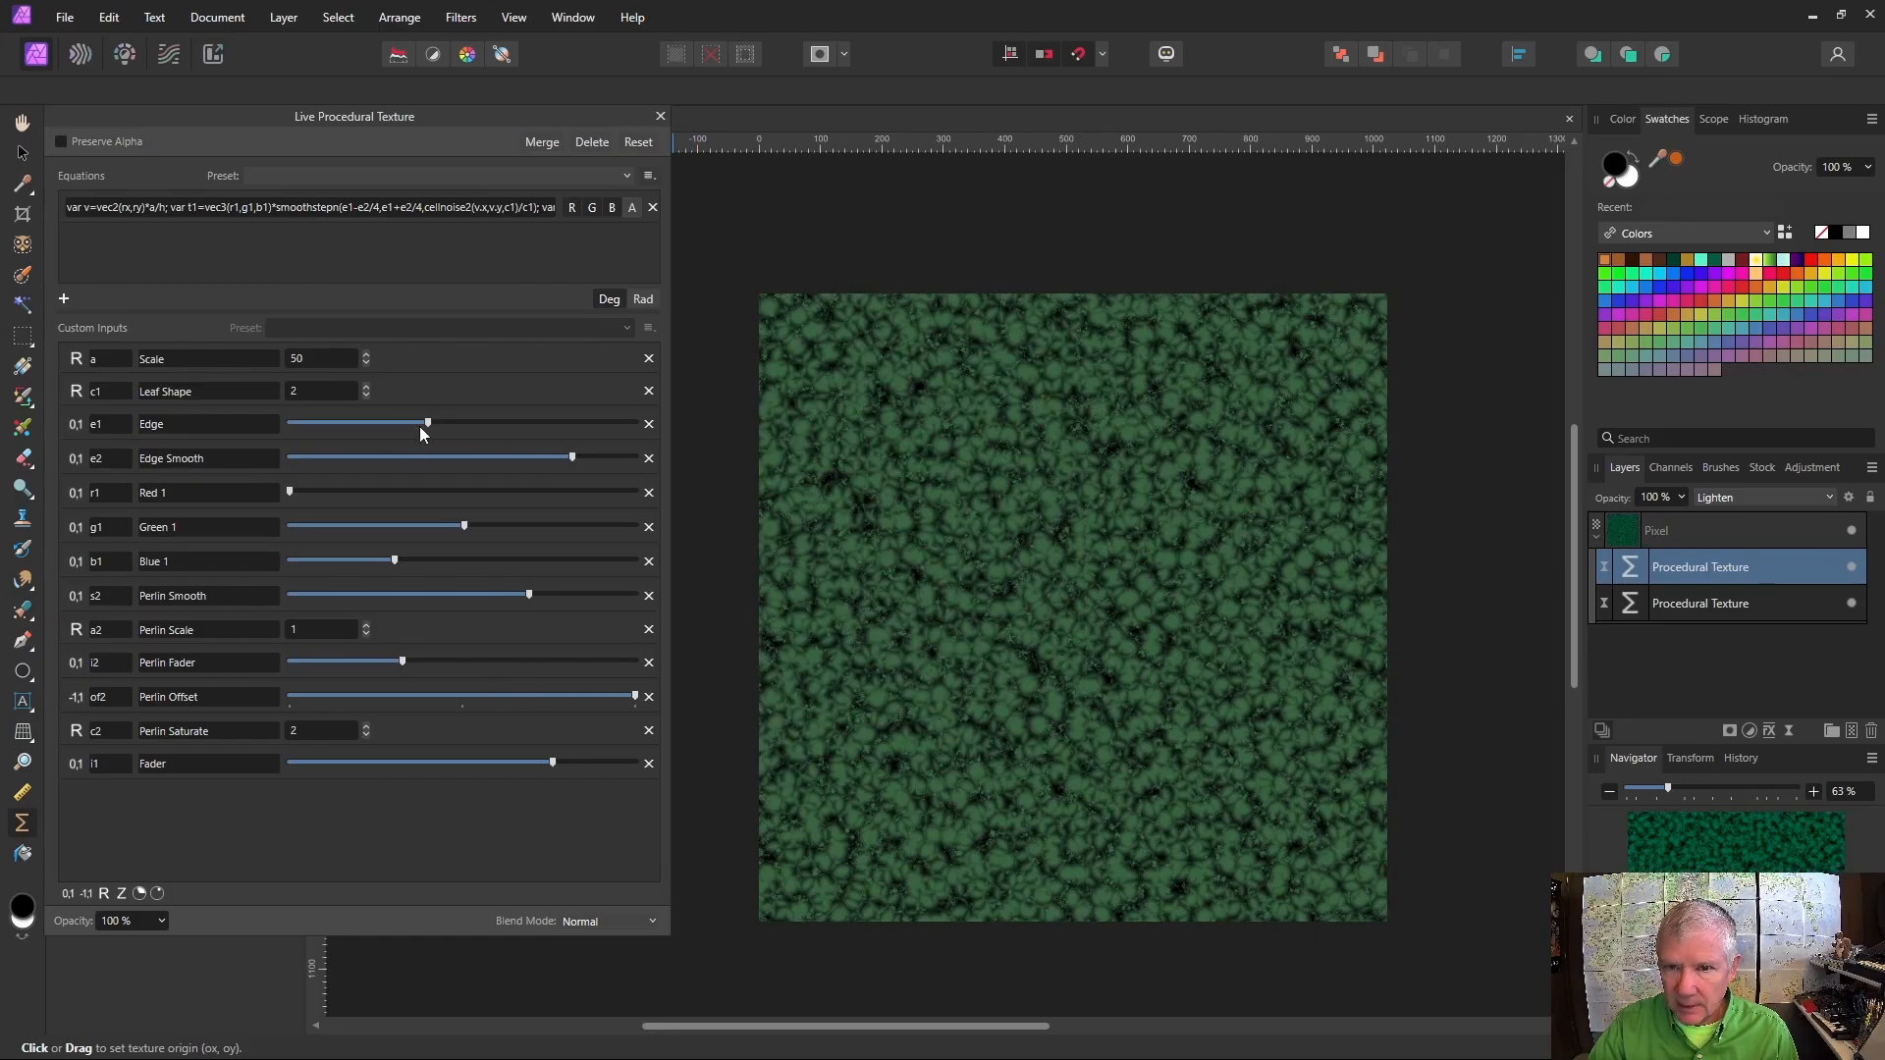
pyautogui.moveTo(422, 422); pyautogui.dragTo(387, 428)
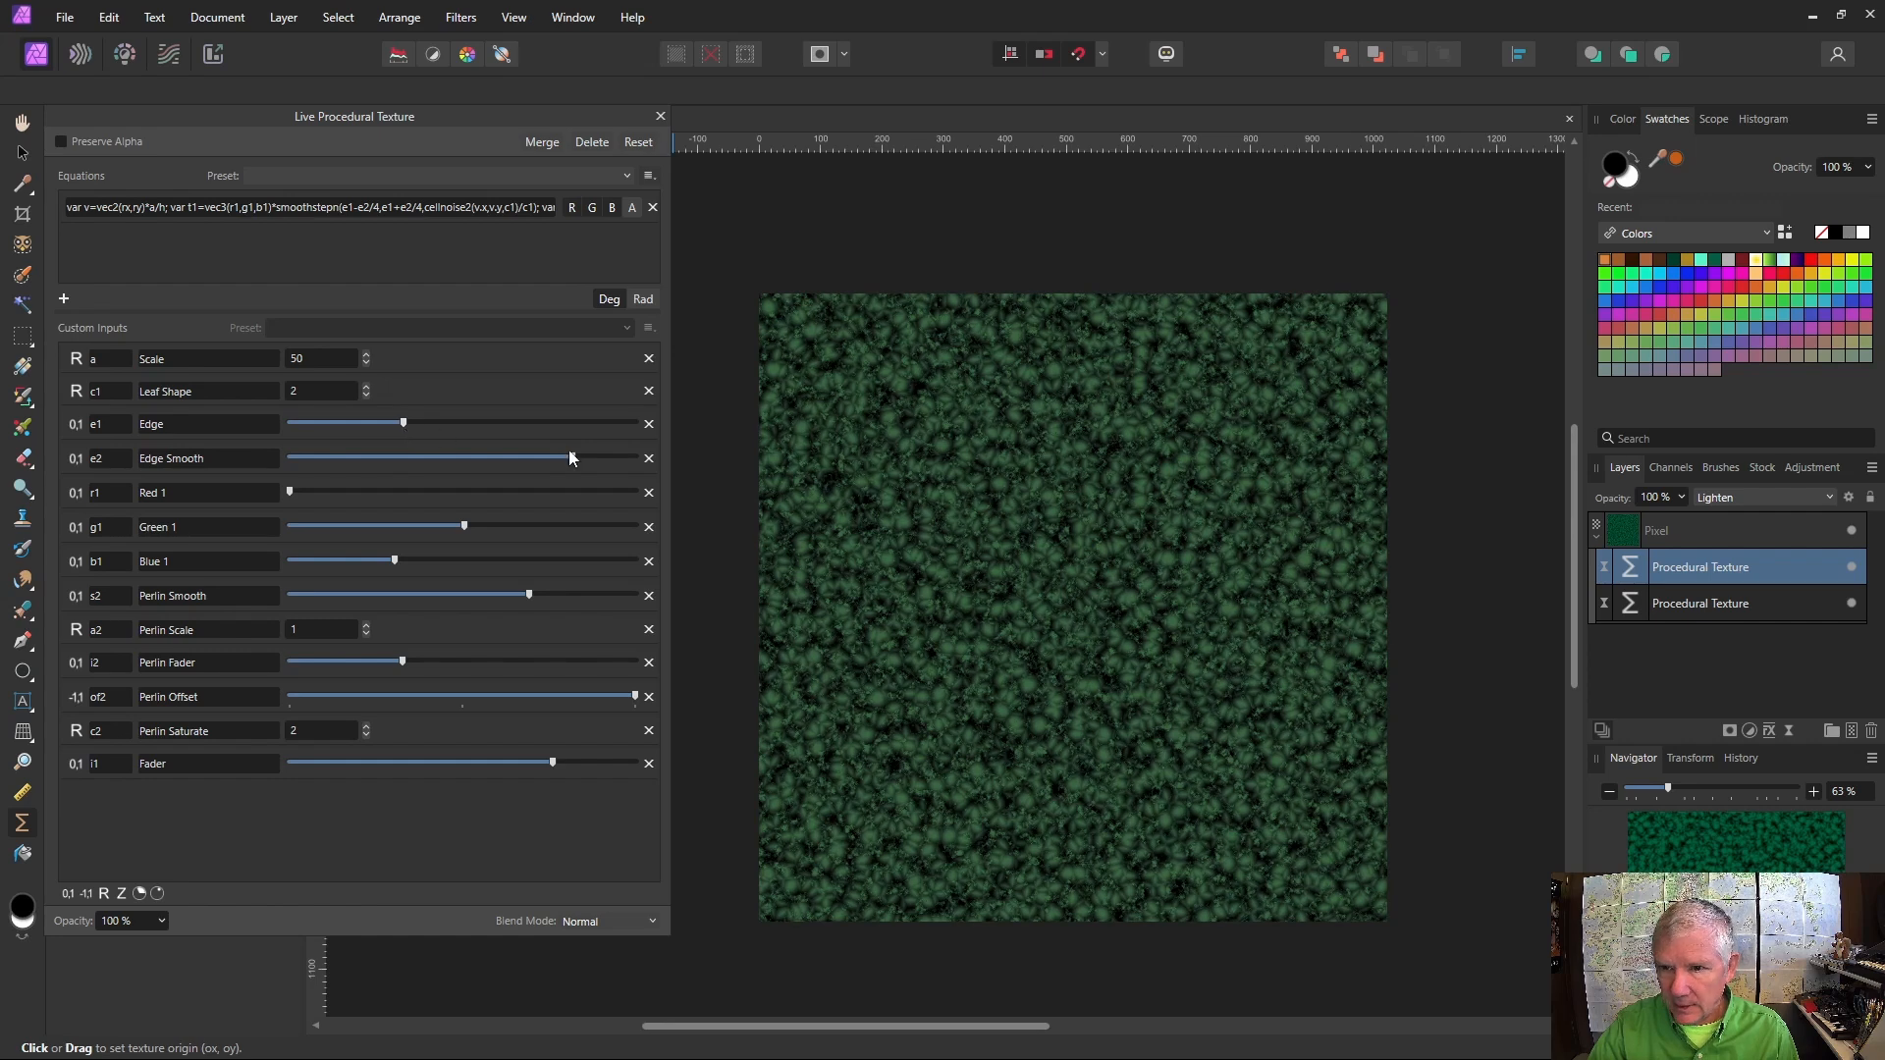
pyautogui.moveTo(579, 456); pyautogui.dragTo(424, 463)
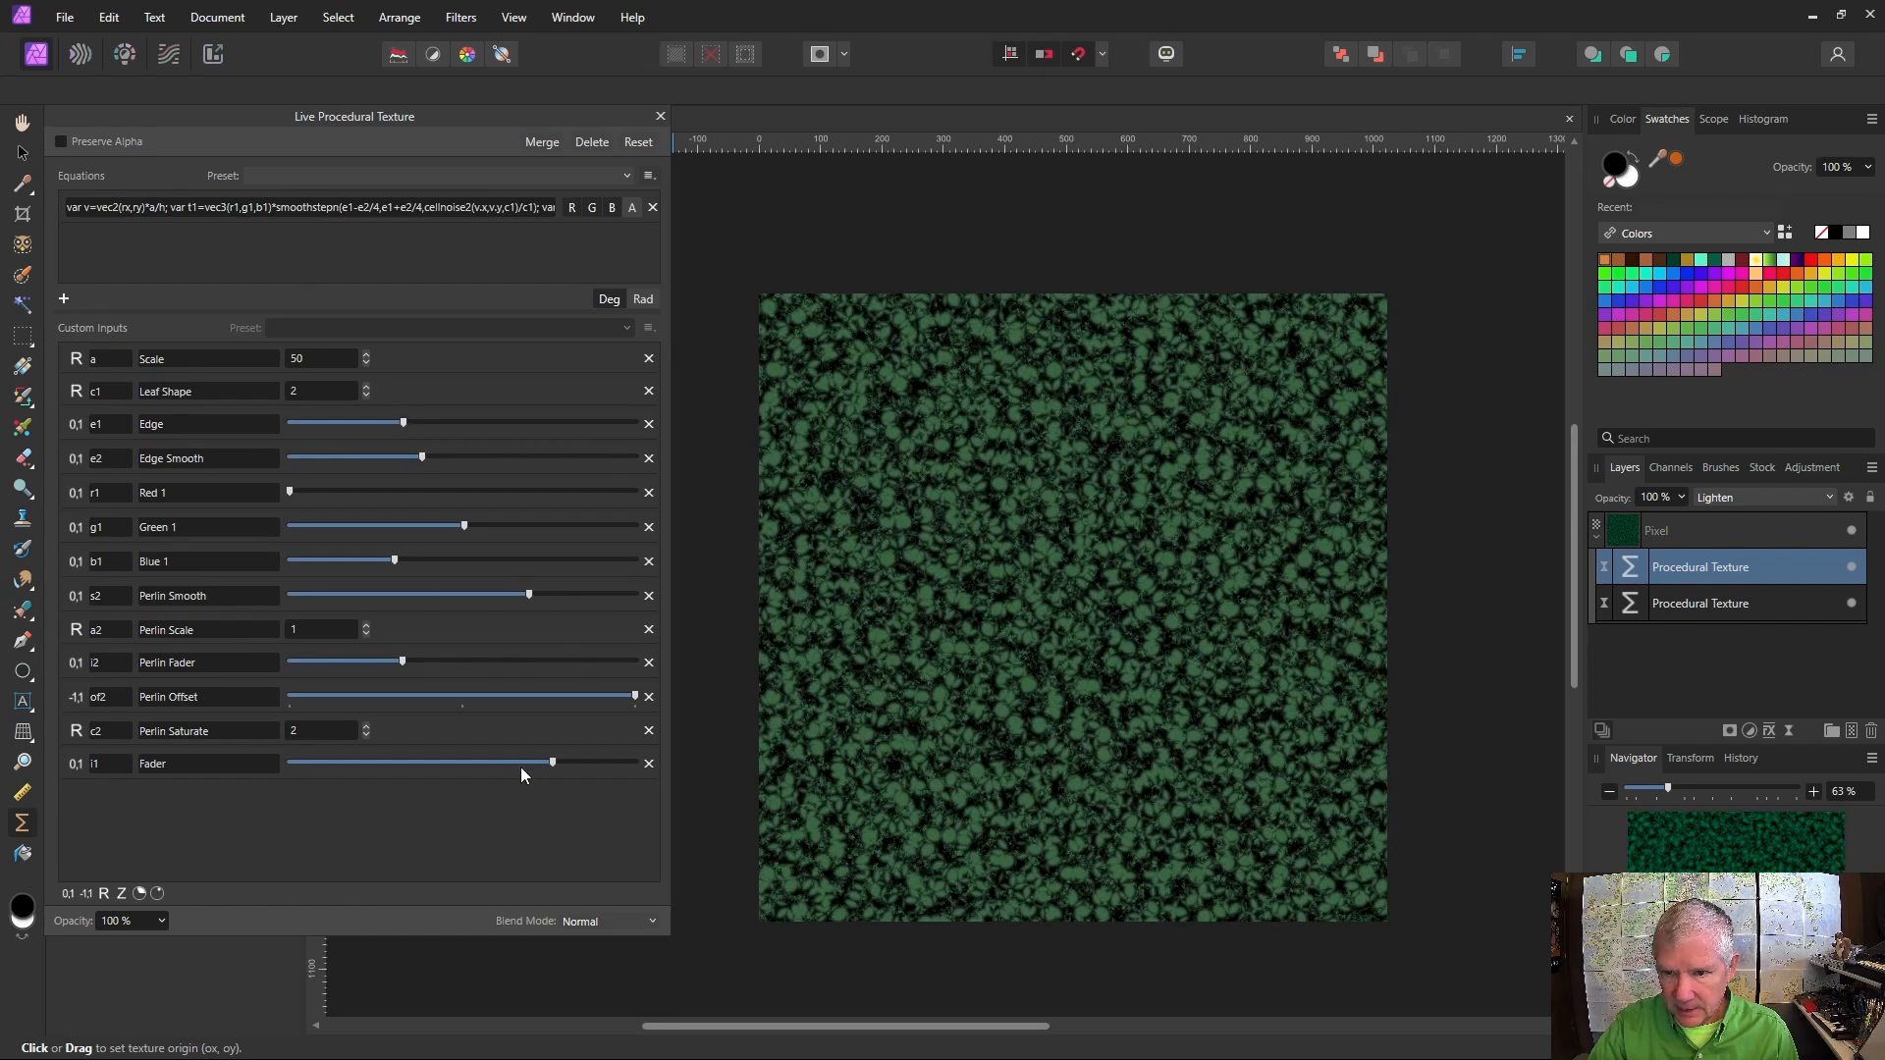
pyautogui.moveTo(585, 766); pyautogui.dragTo(587, 766)
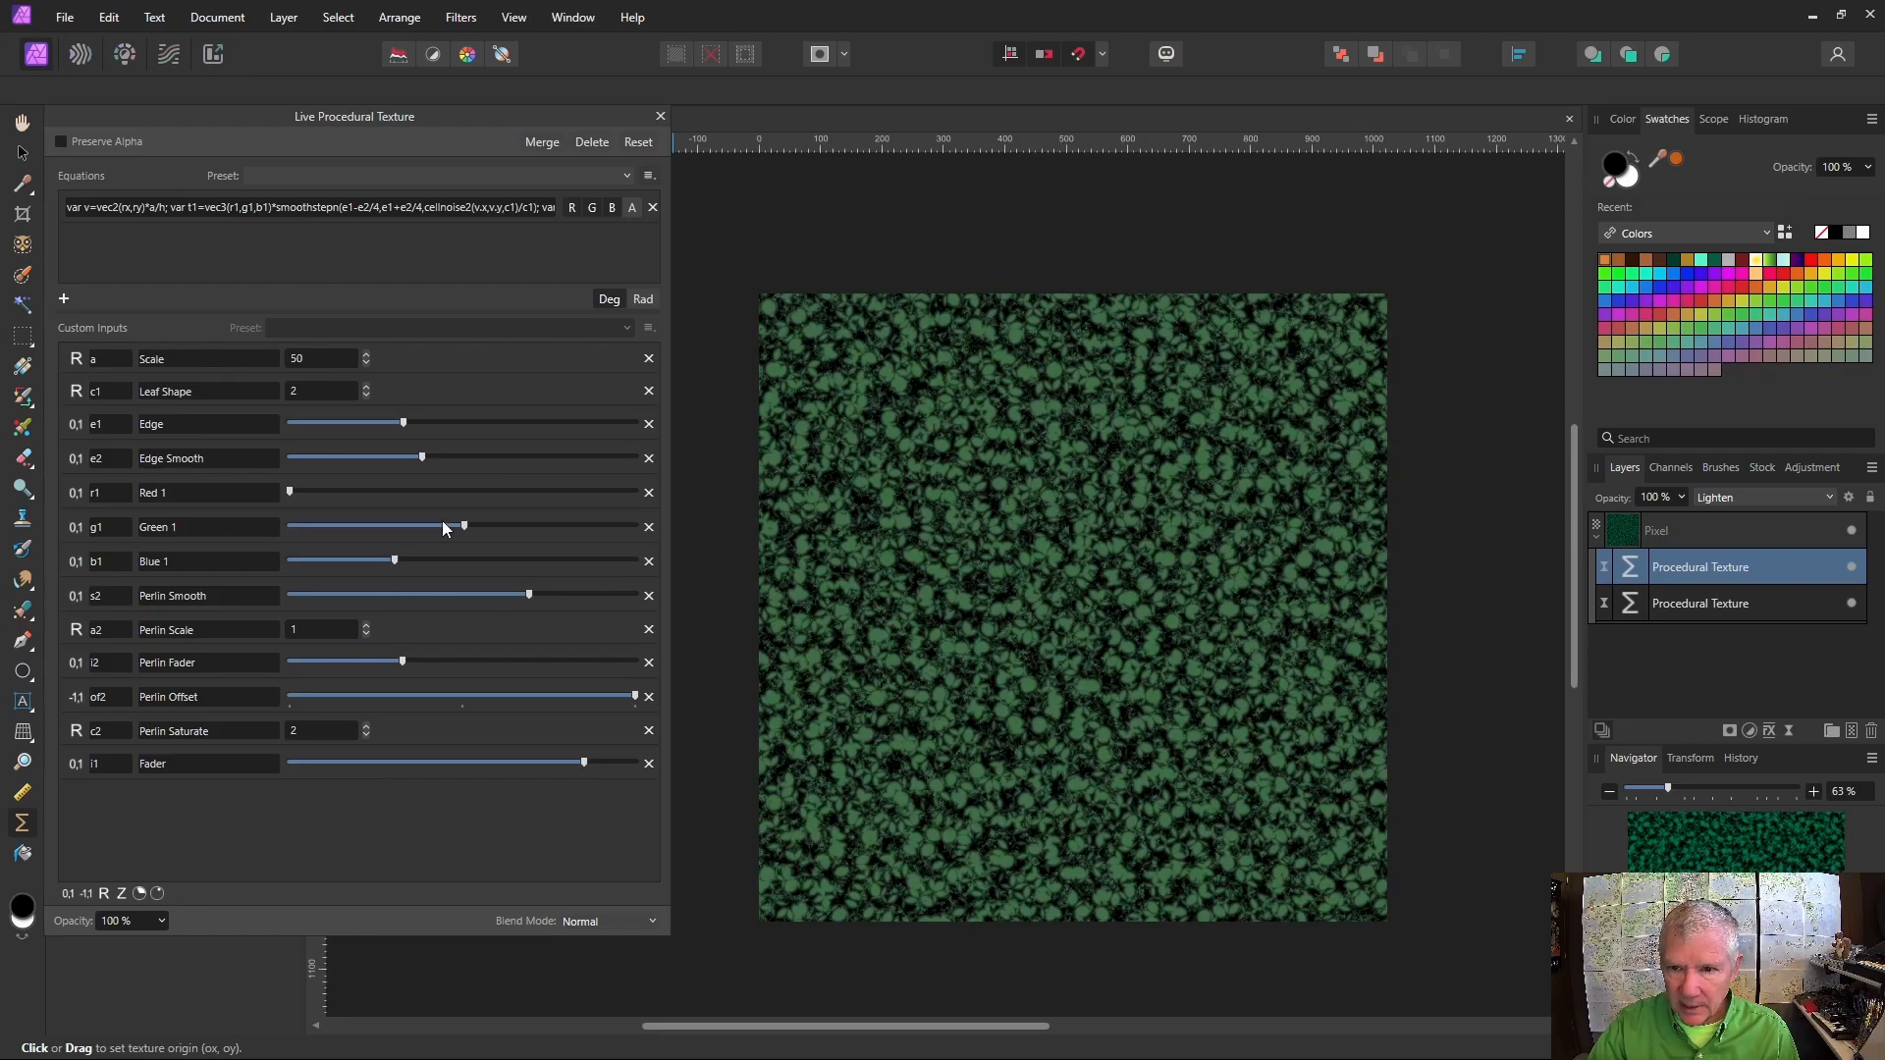
# Set the upper filter's Red 1 to about 7%, Green 1 to 61%, Perlin Smooth to 31%, Perlin Fader to 44% and Perlin Offset to 0.4
pyautogui.moveTo(466, 532); pyautogui.dragTo(498, 533)
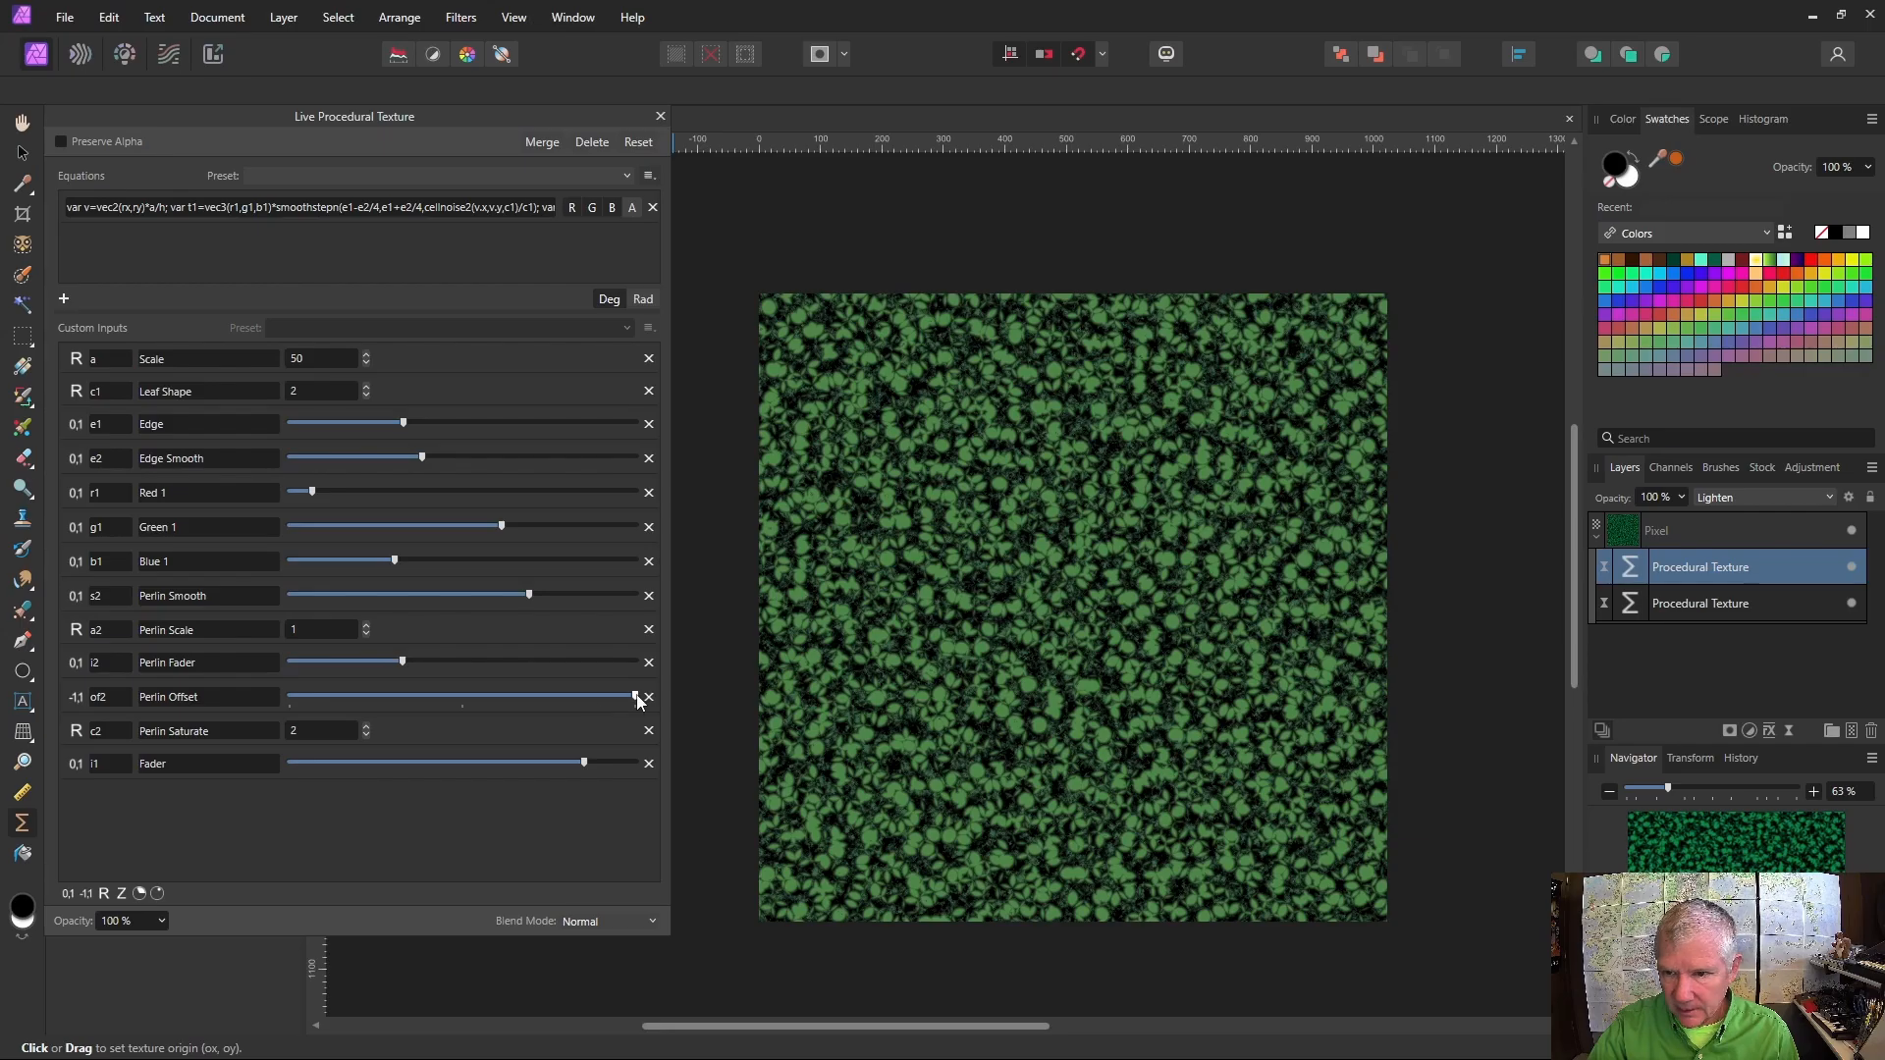
pyautogui.moveTo(638, 700); pyautogui.dragTo(533, 699)
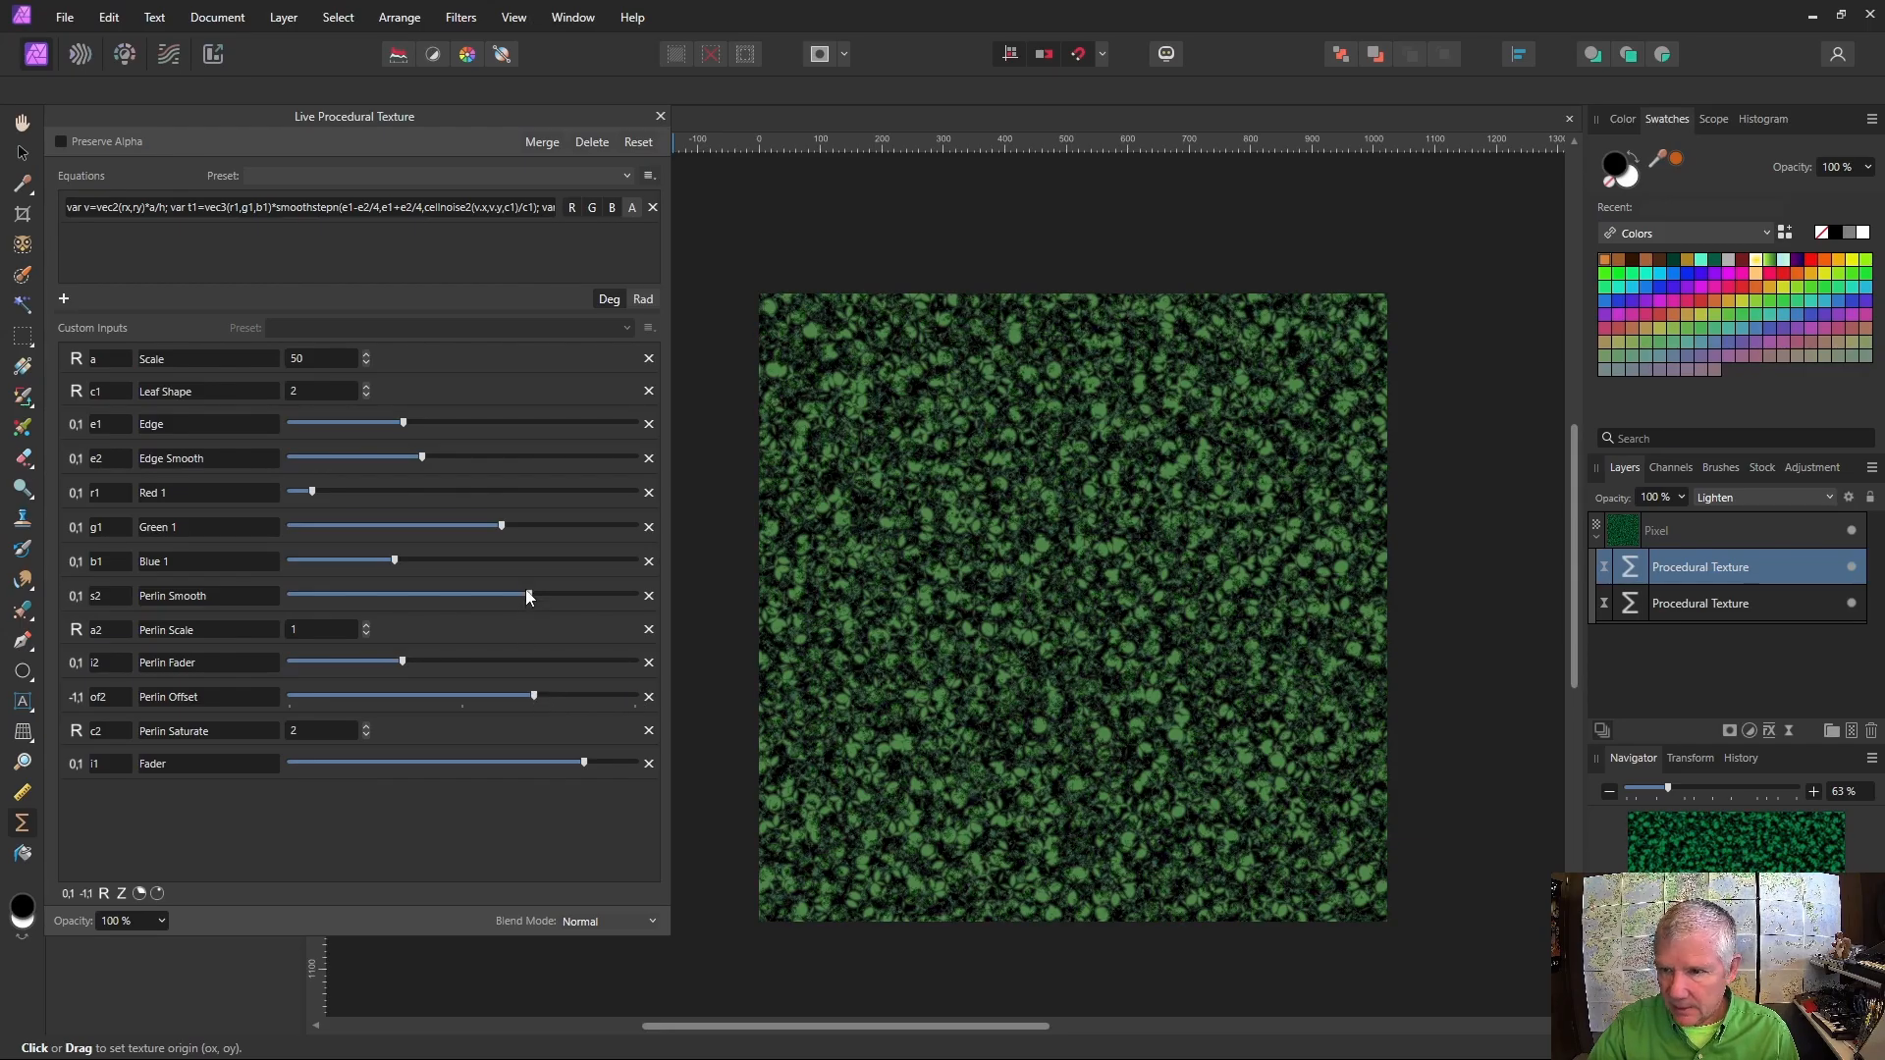
pyautogui.moveTo(529, 596); pyautogui.dragTo(272, 624)
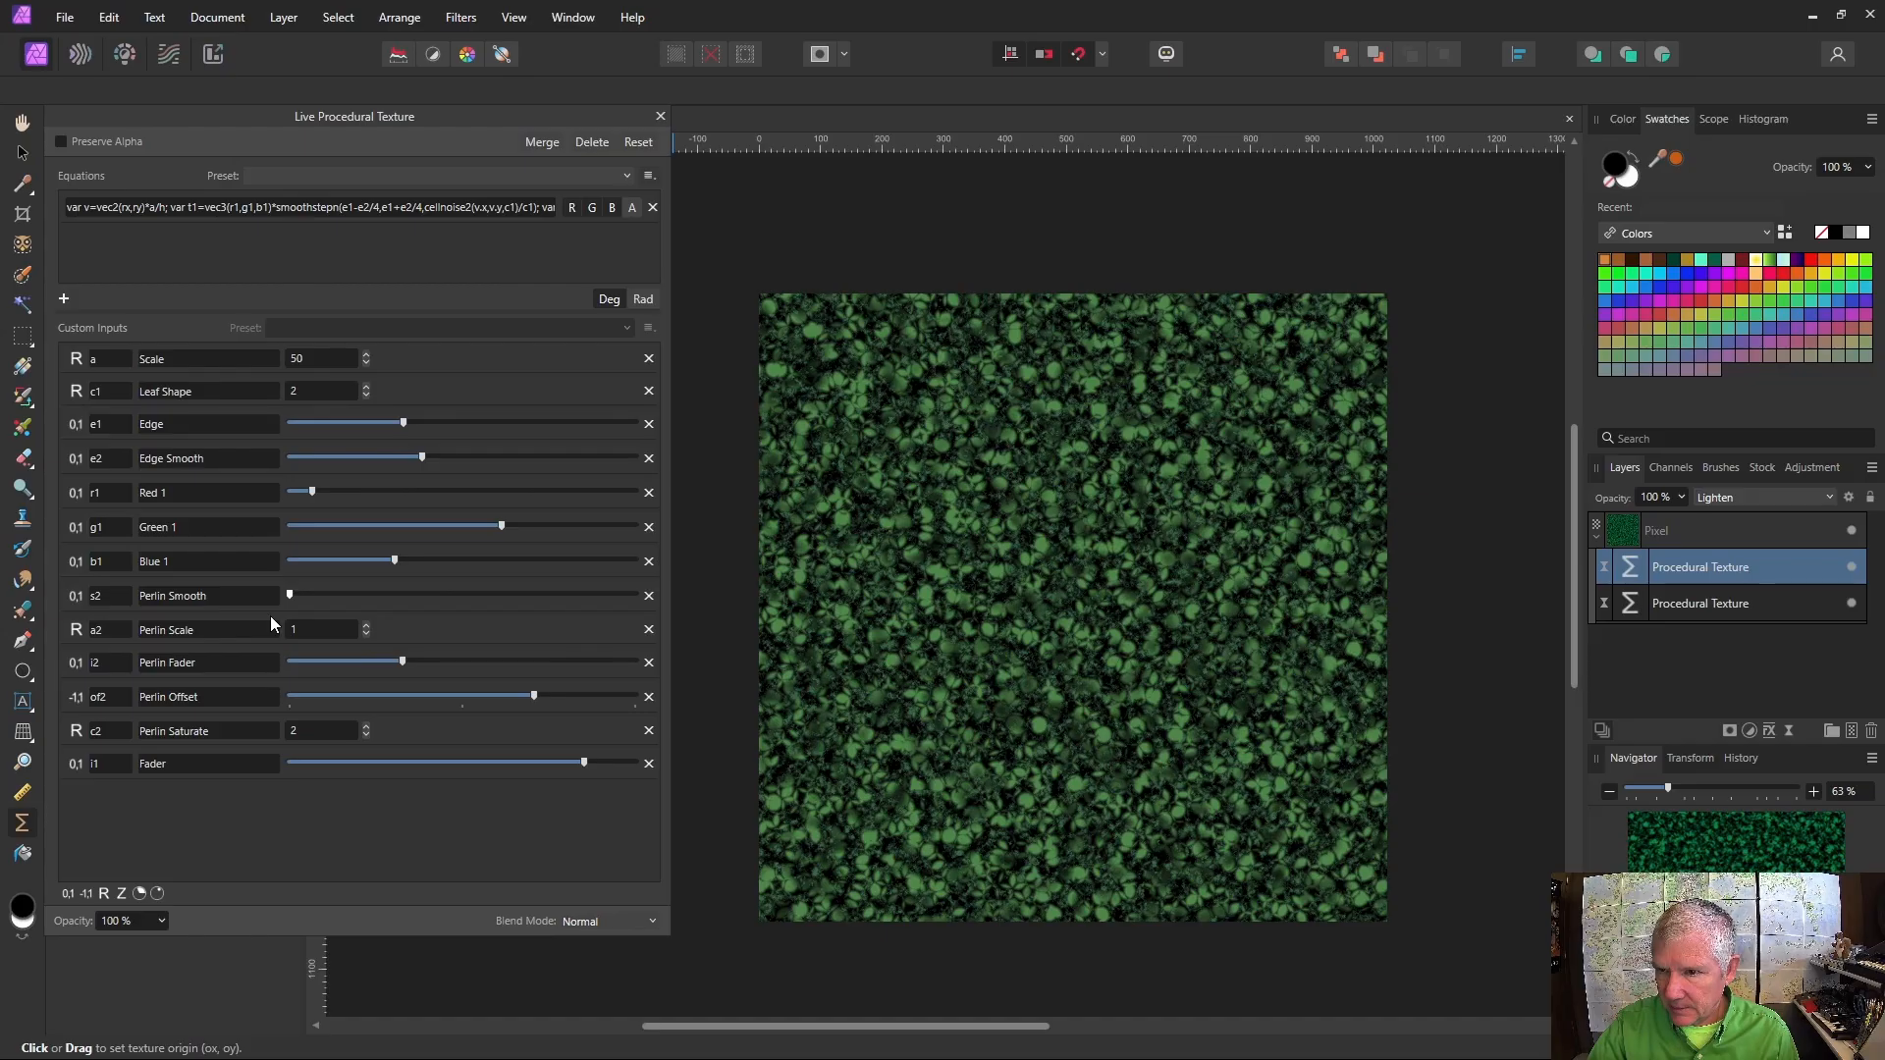
pyautogui.moveTo(353, 620); pyautogui.dragTo(445, 667)
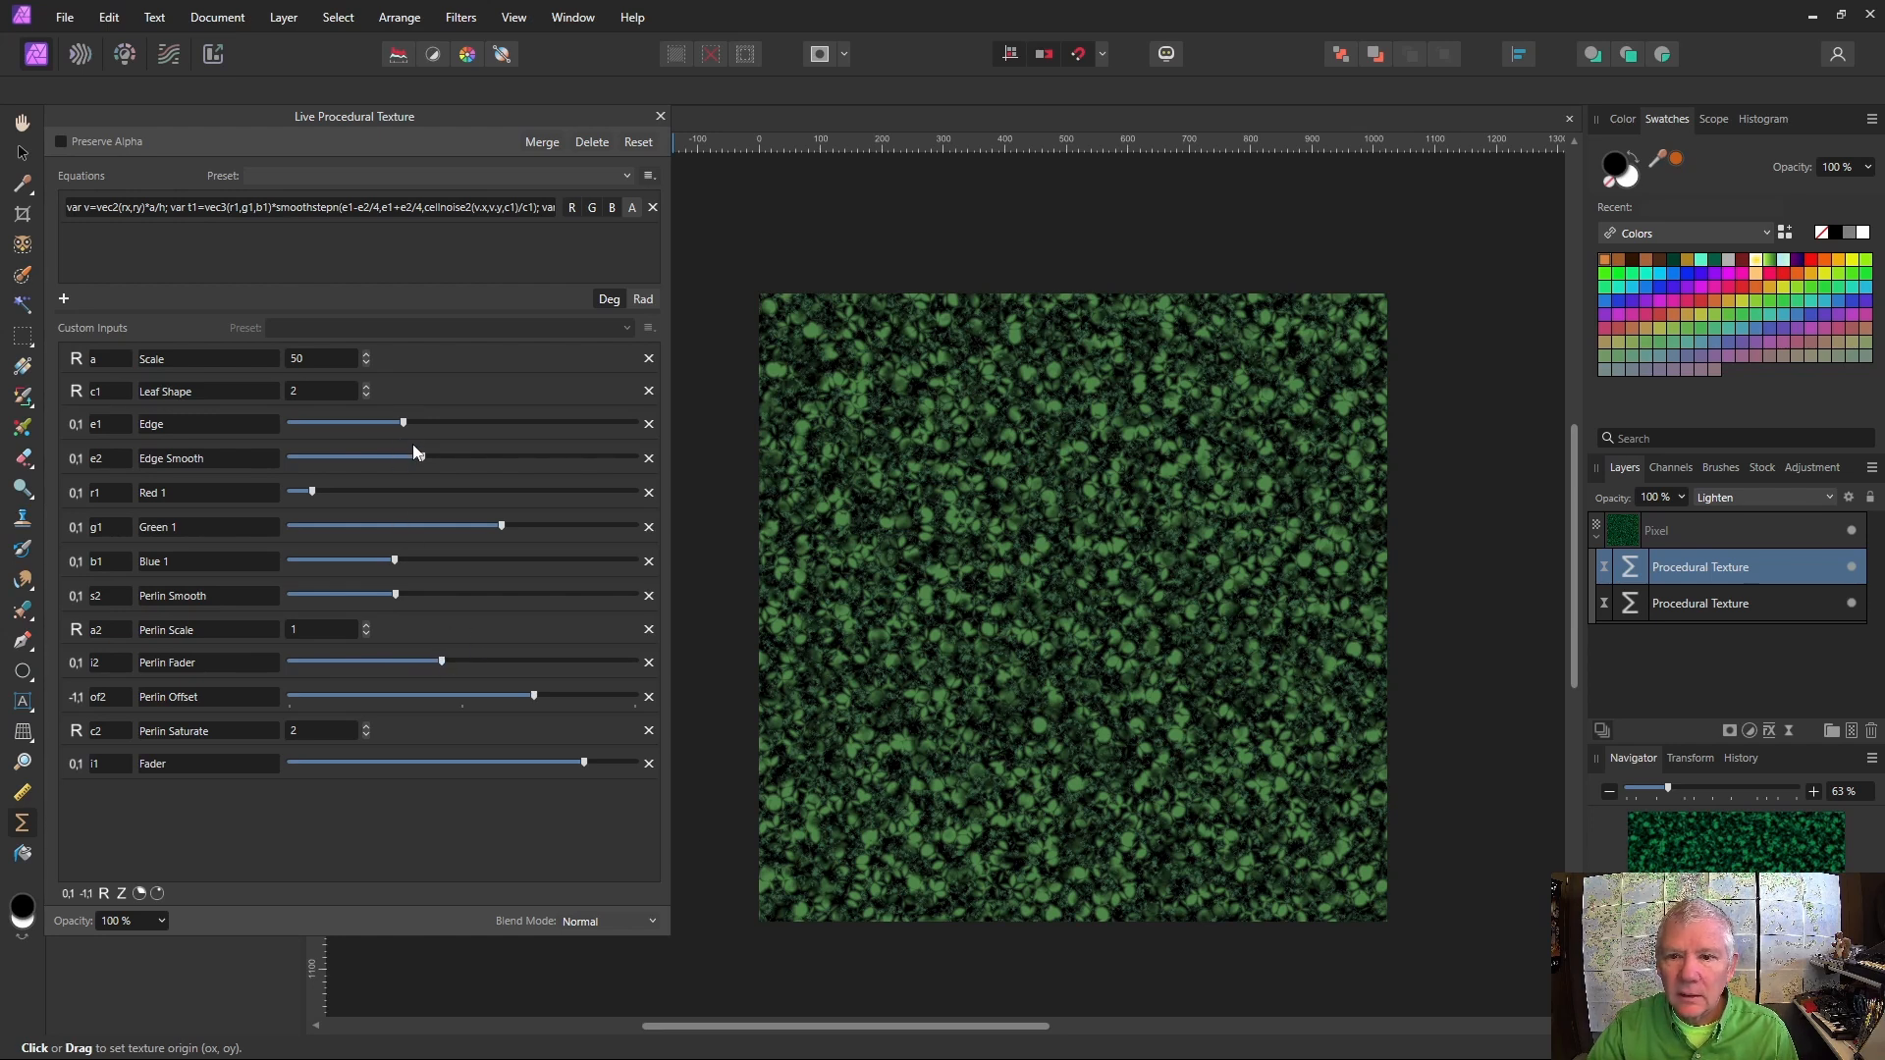
# Set the upper filter's Edge Smooth to about 24% and close its settings
pyautogui.moveTo(422, 458); pyautogui.dragTo(371, 467)
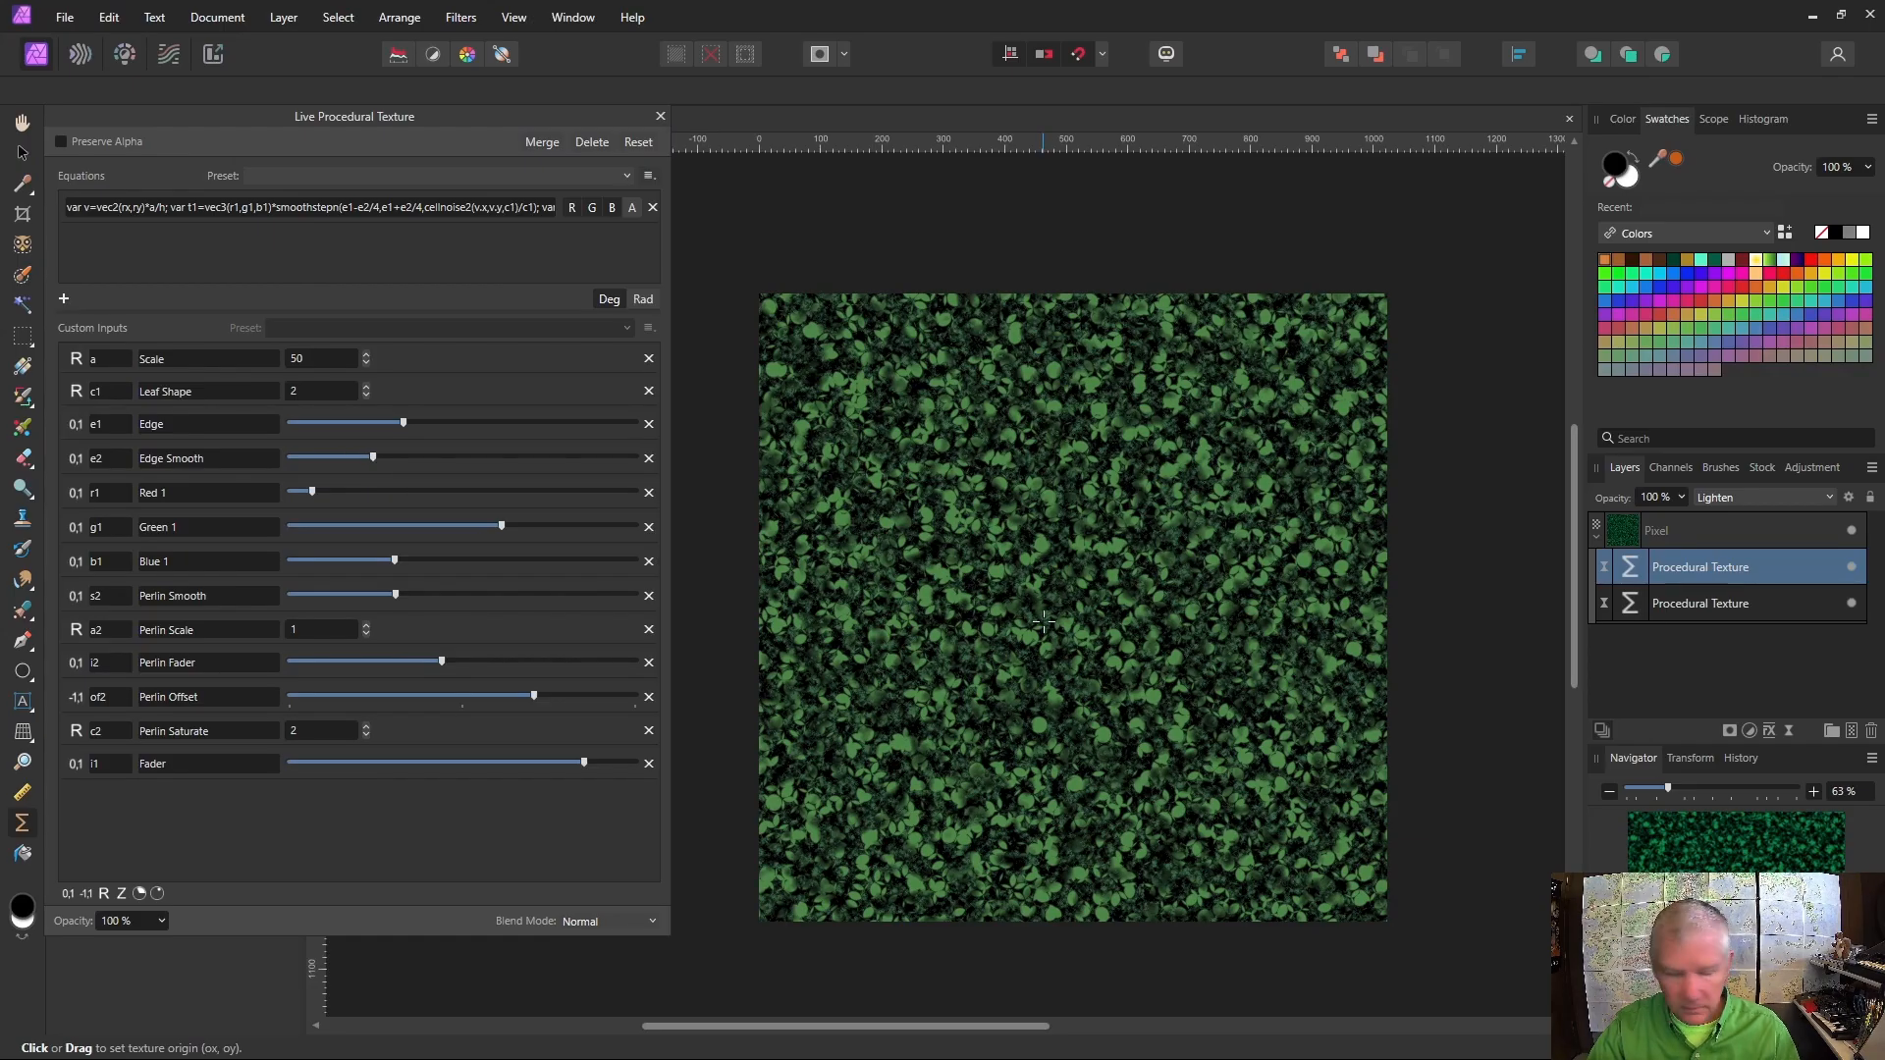
pyautogui.scroll(3, 1043, 621)
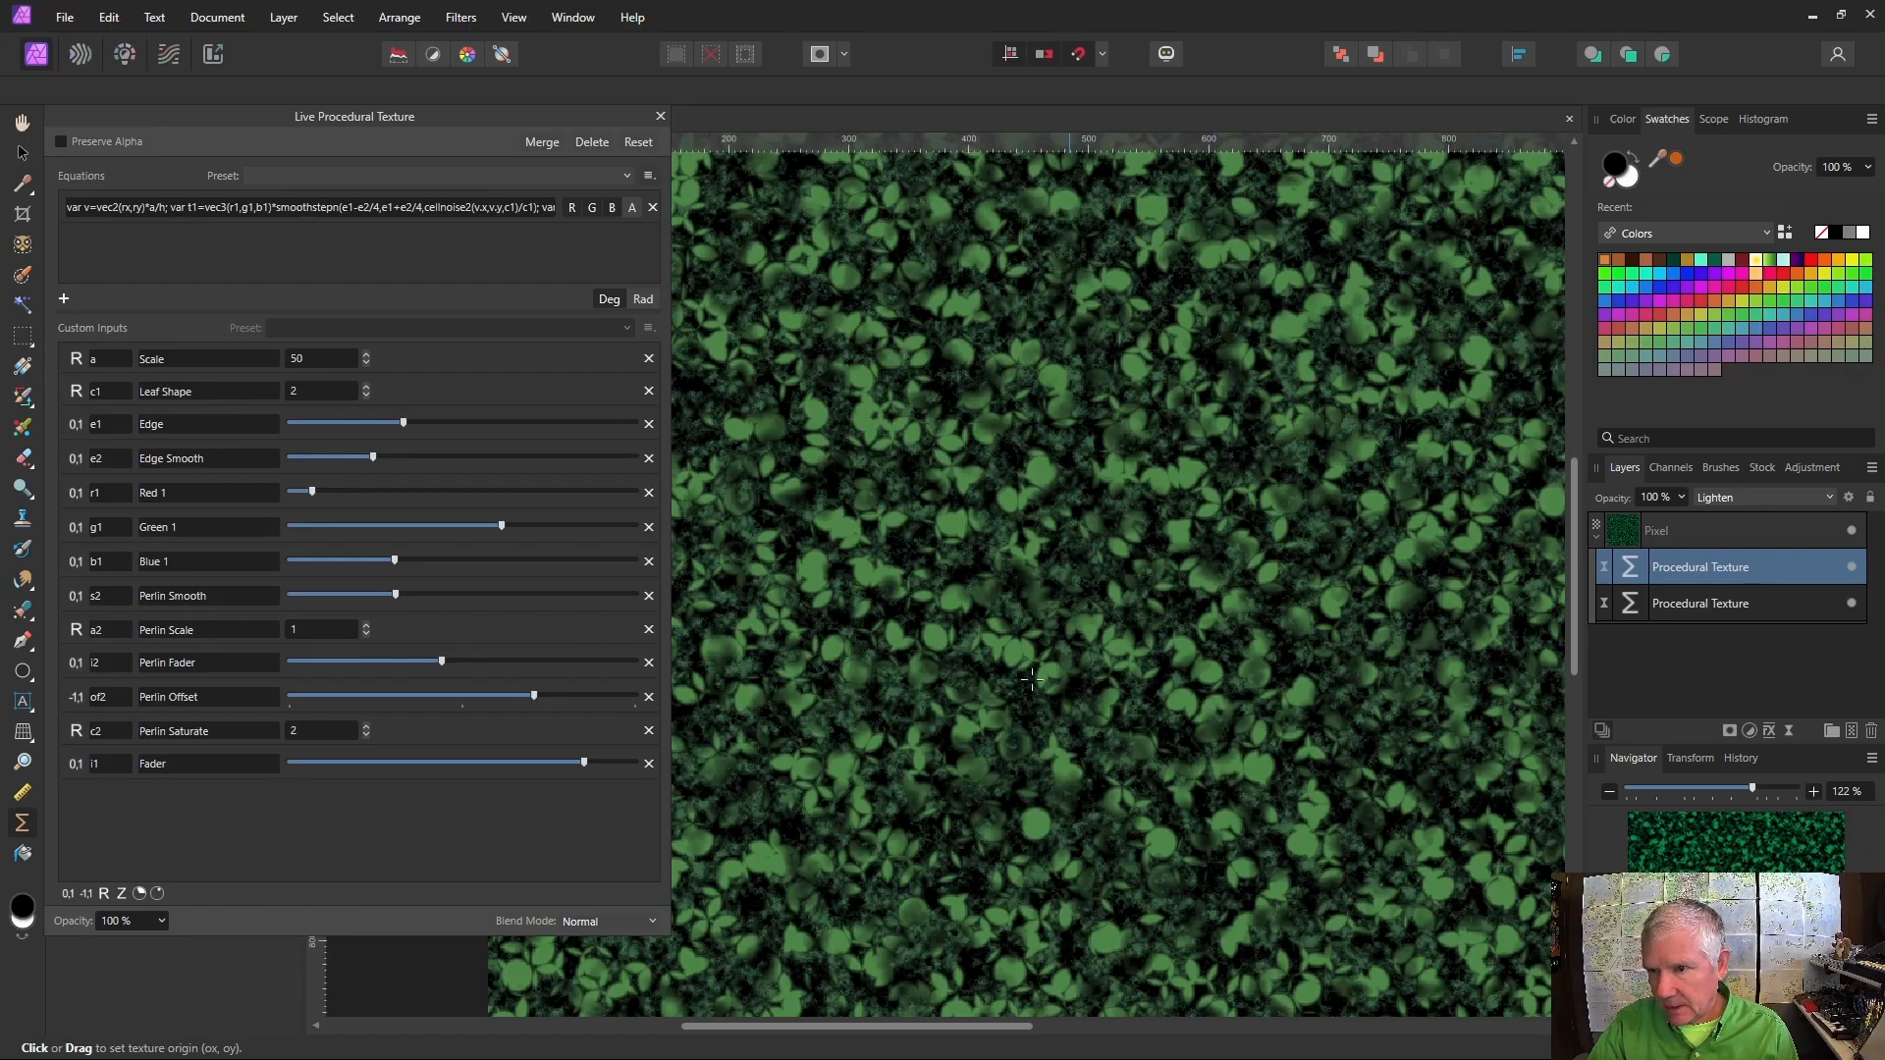
pyautogui.click(661, 115)
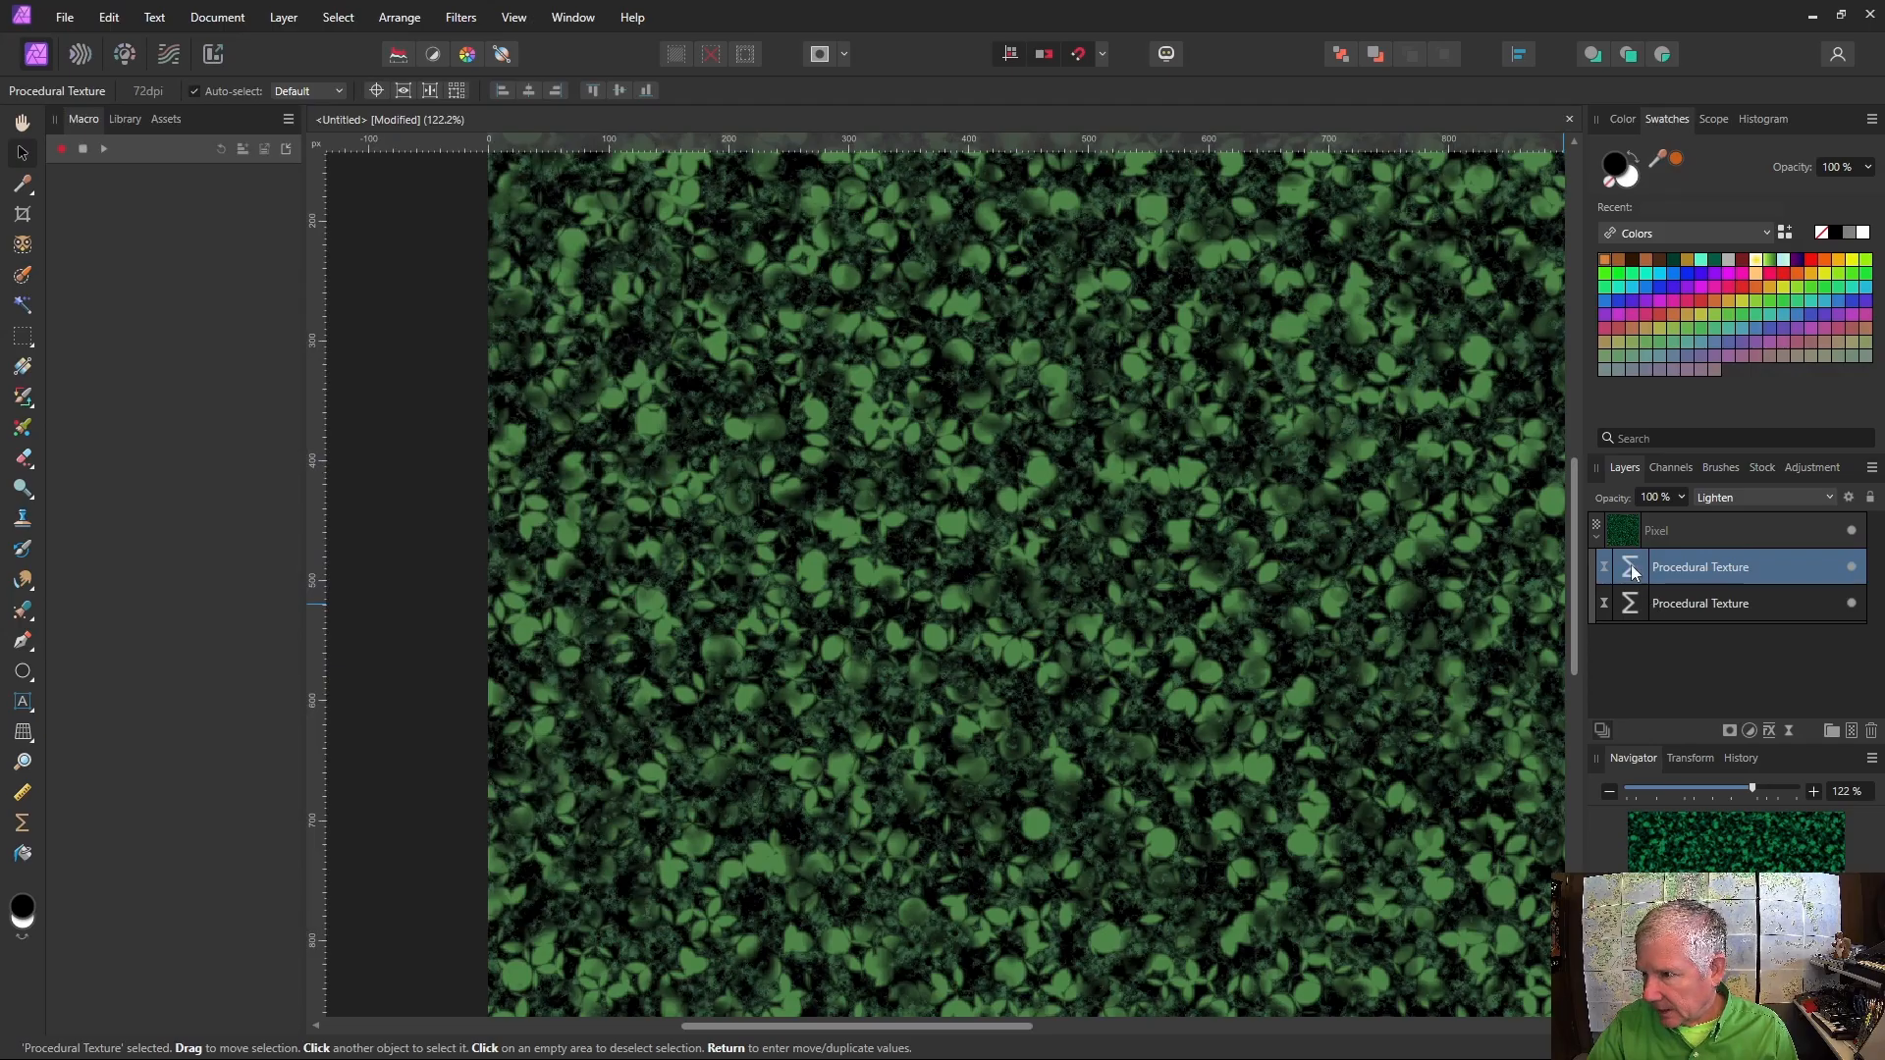
# Rename the lower Procedural Texture filter as Ground Cover
pyautogui.rightClick(1677, 593)
pyautogui.click(1690, 602)
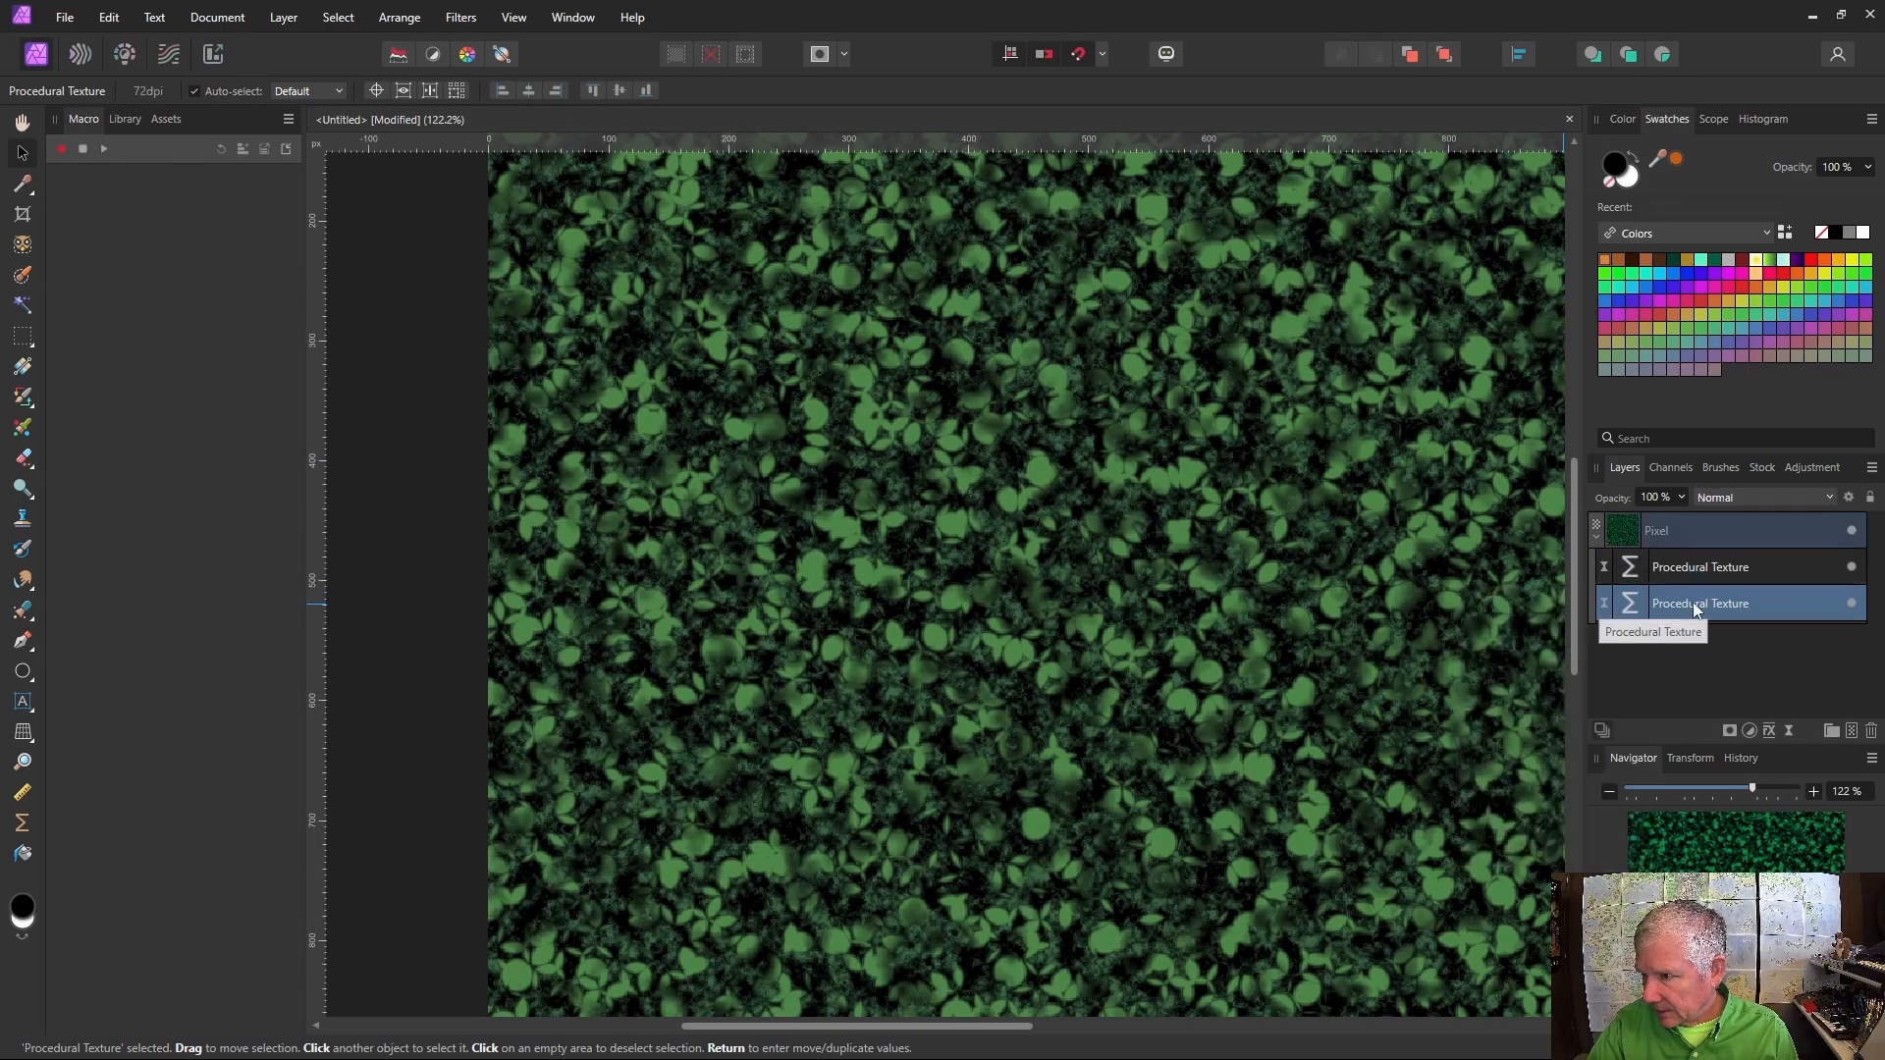
pyautogui.doubleClick(1694, 603)
pyautogui.write('G')
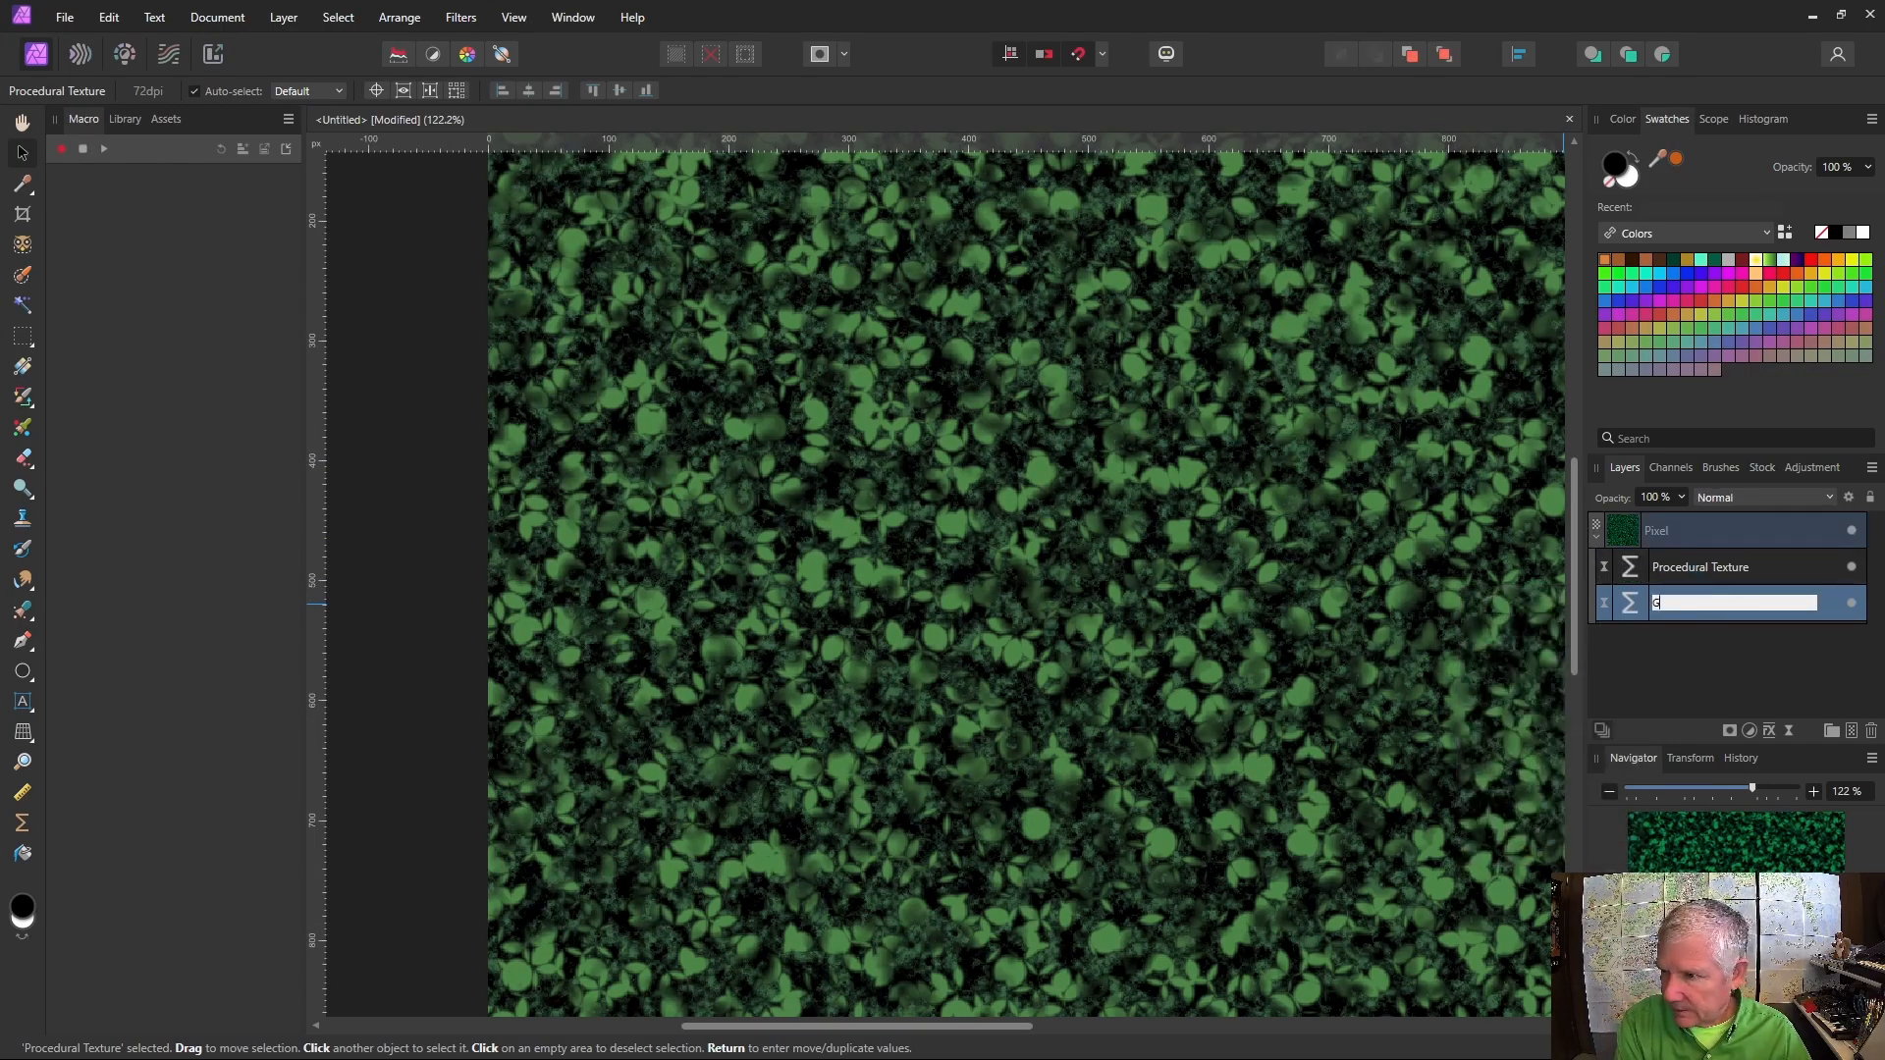
pyautogui.write('round')
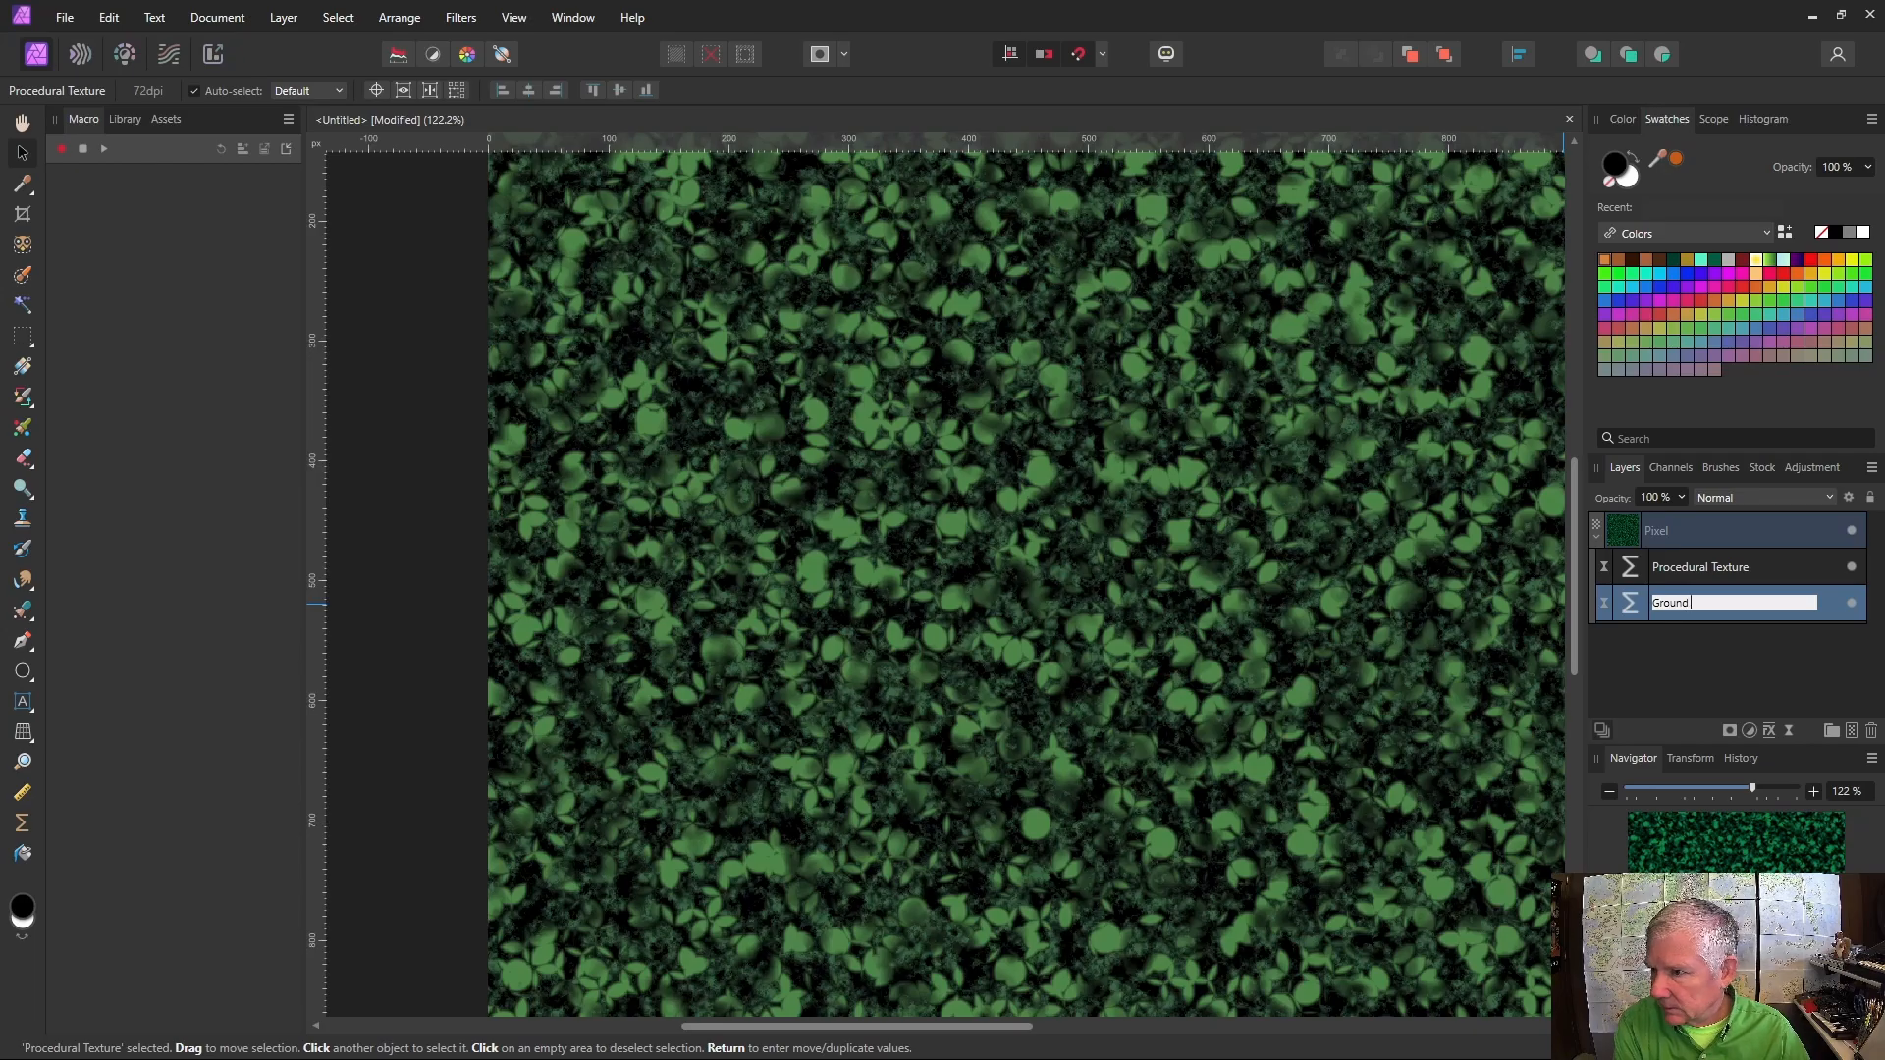
pyautogui.write(' Cover')
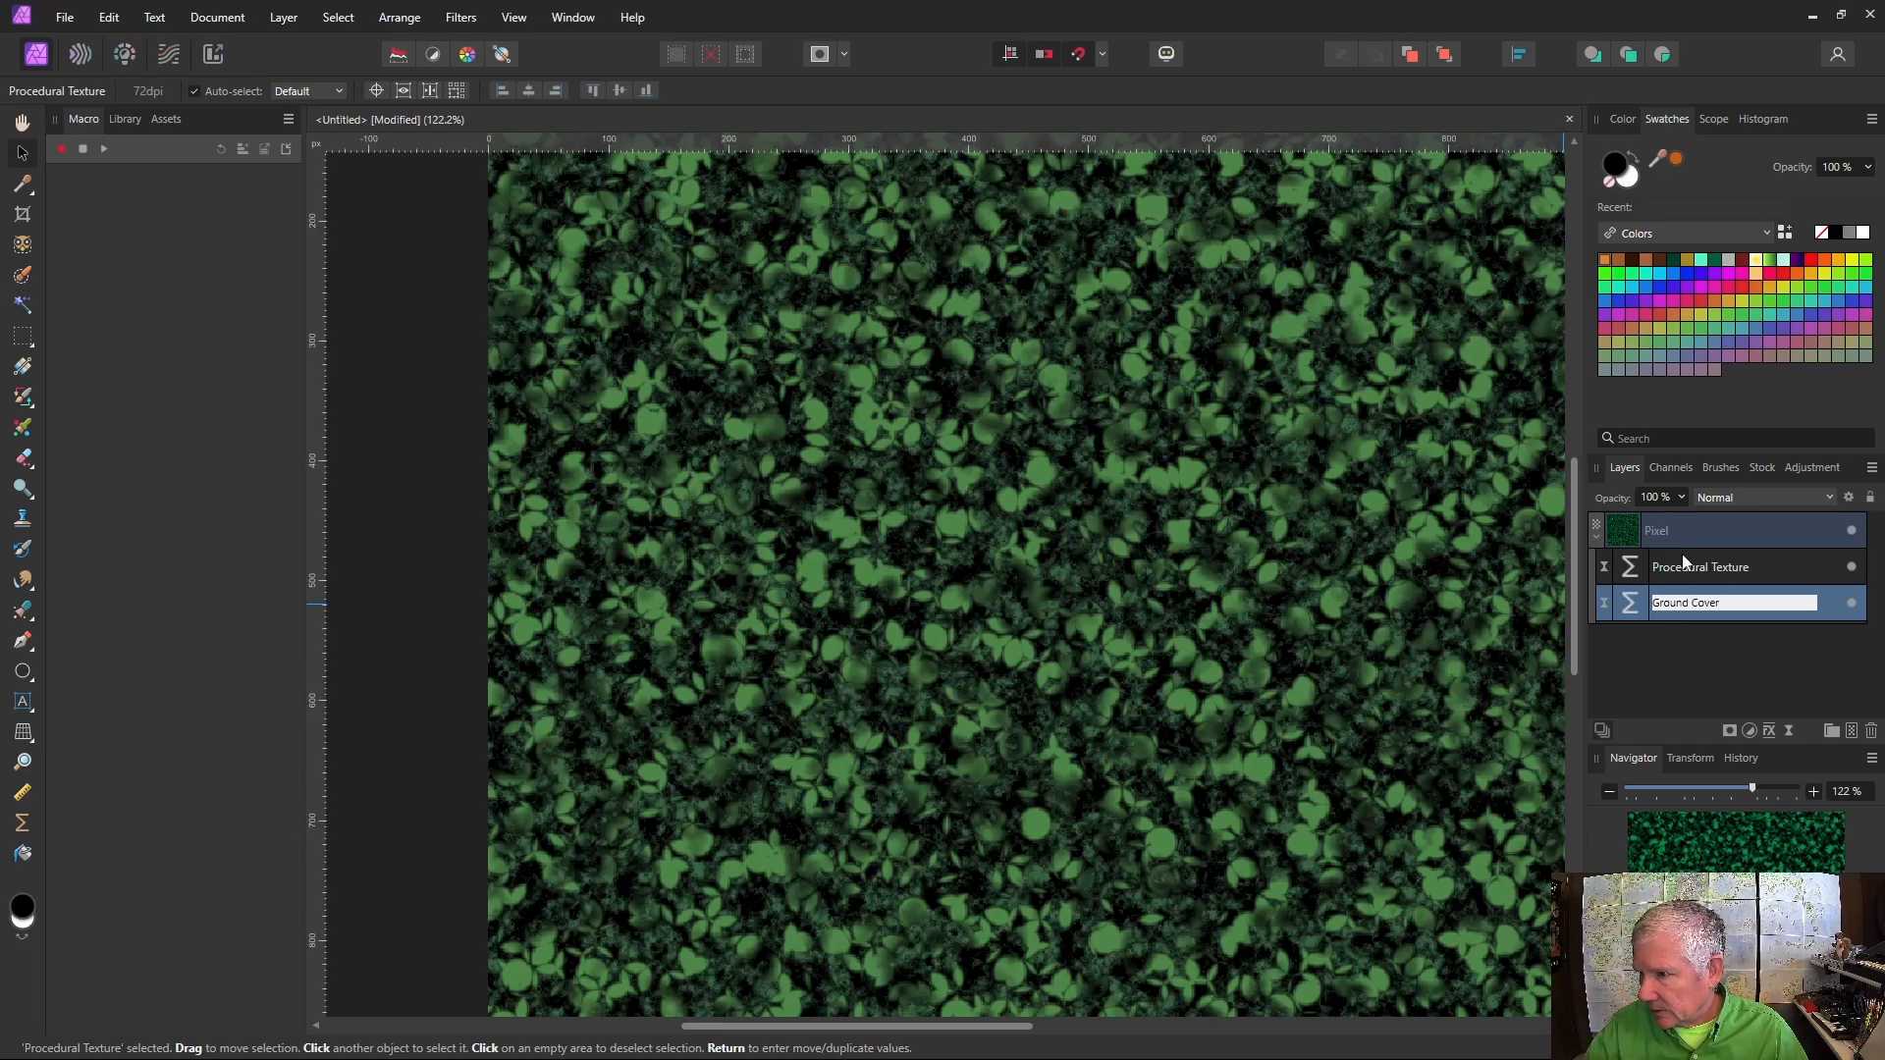
pyautogui.press('Return')
# Rename the Procedural Texture filter above Ground Cover as Green
pyautogui.click(1687, 576)
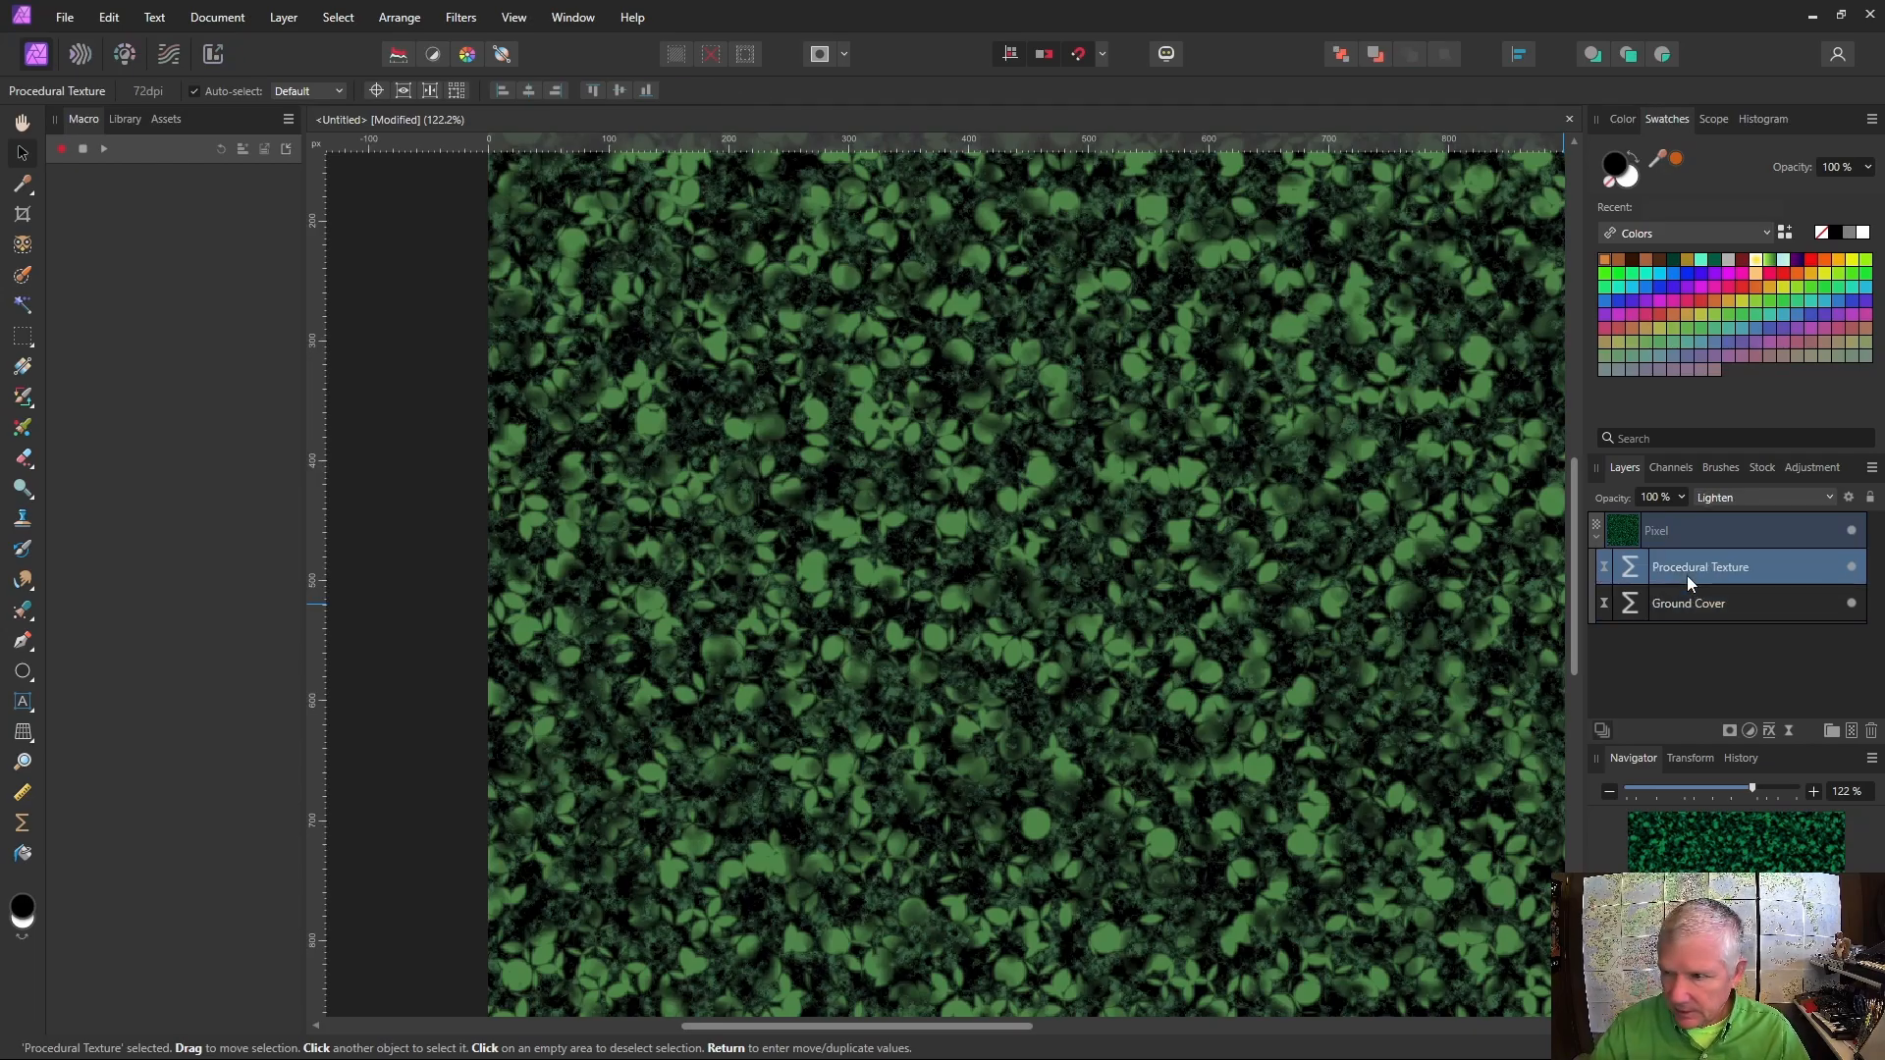
pyautogui.doubleClick(1681, 572)
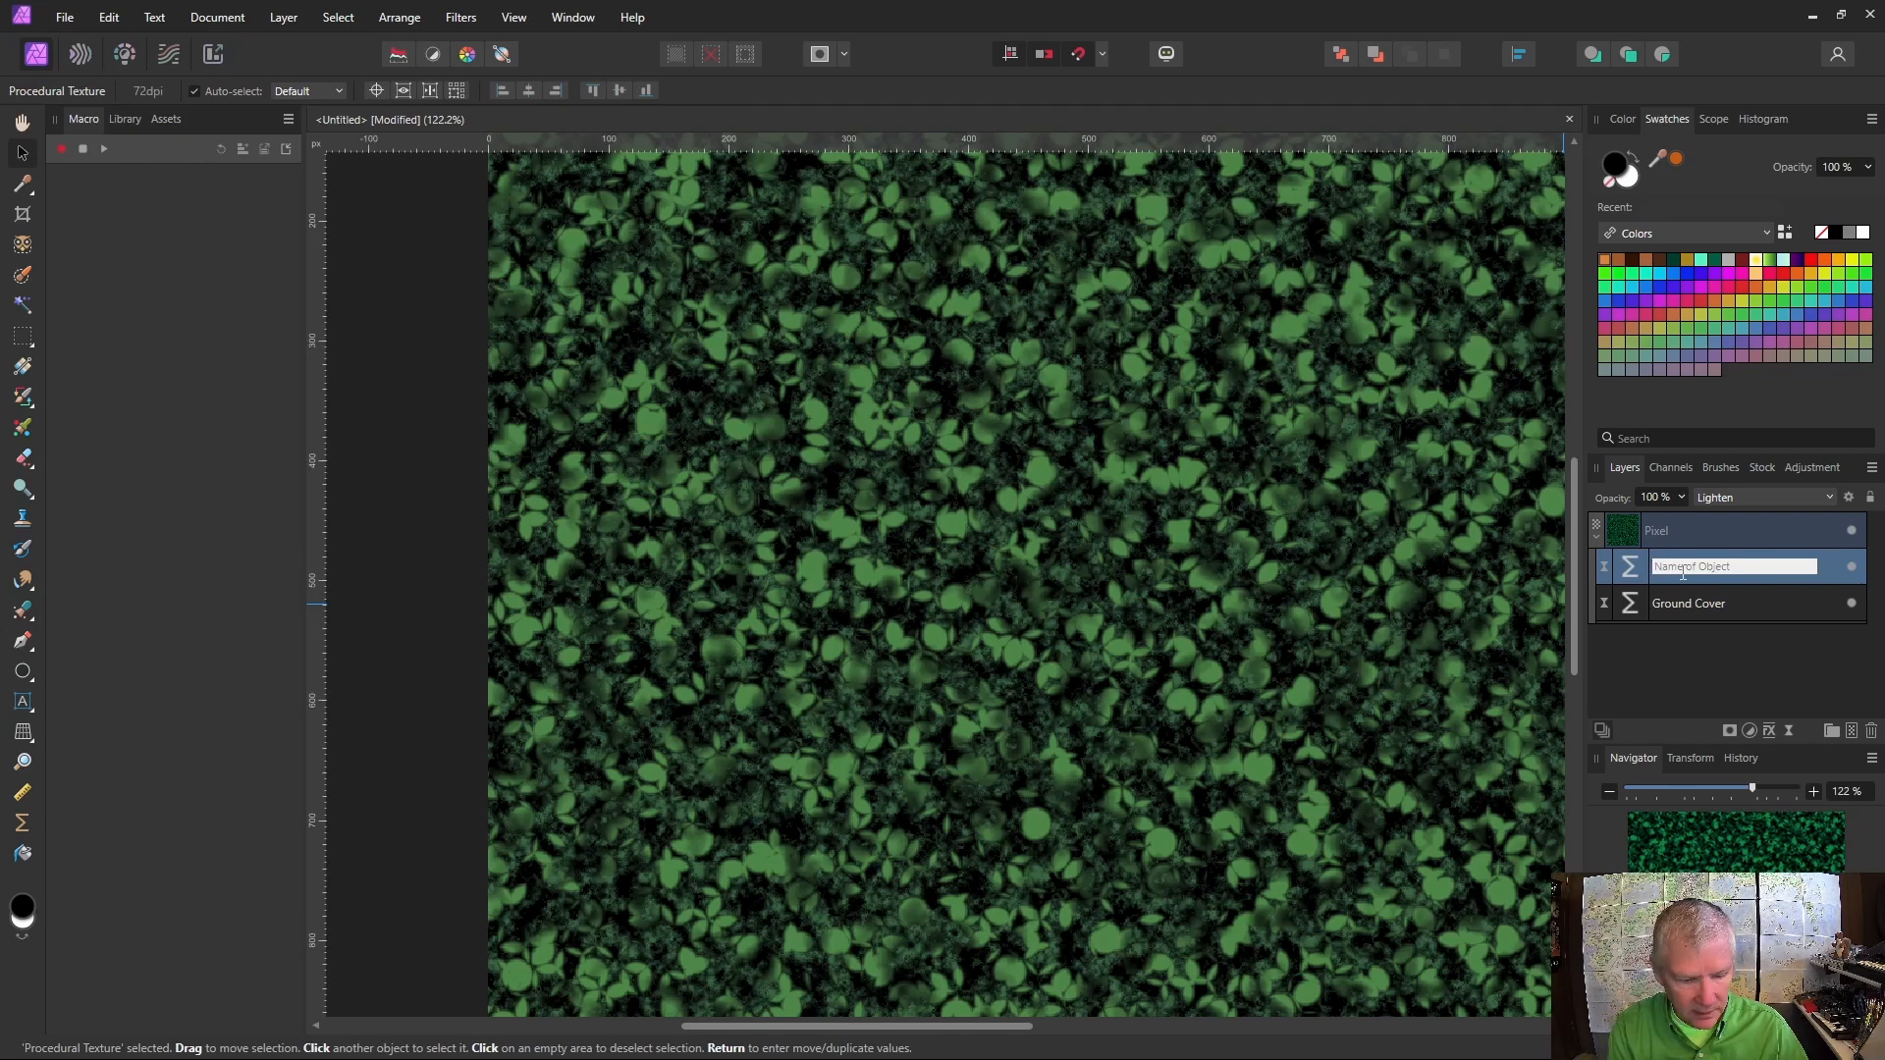
pyautogui.write('een')
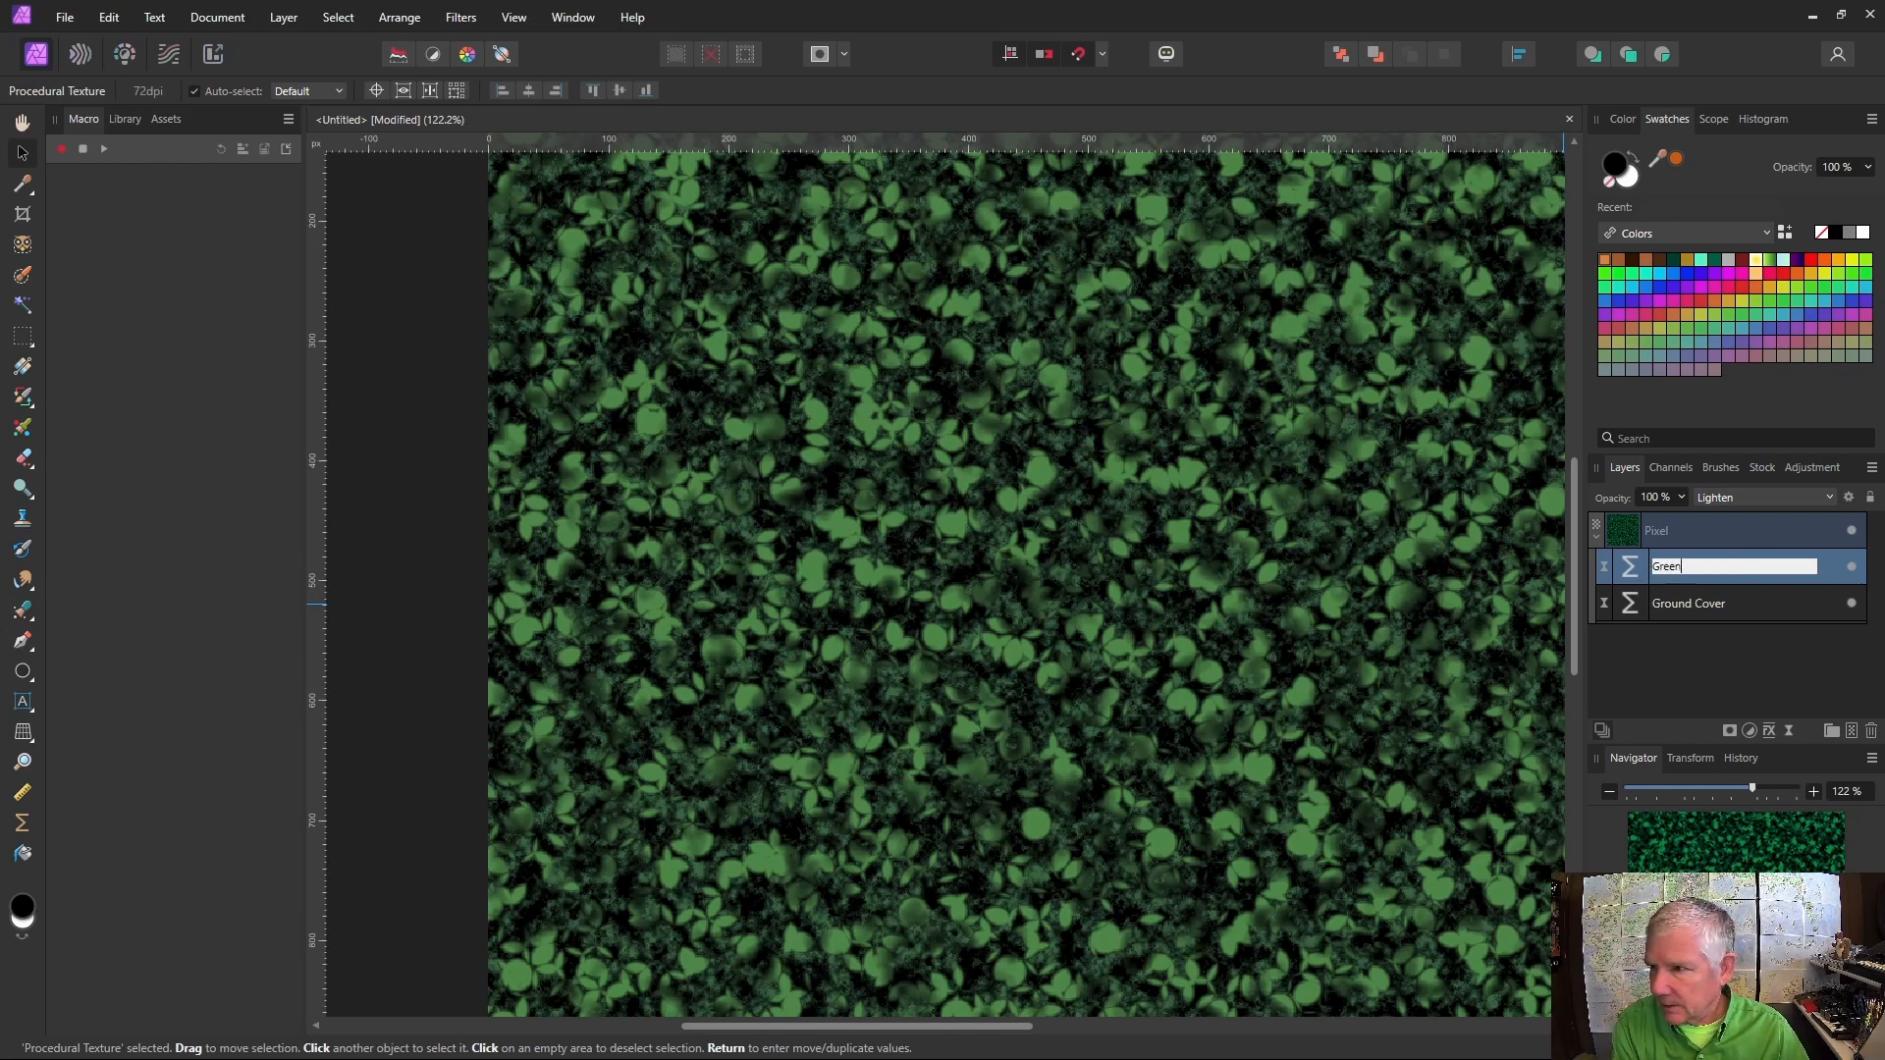
pyautogui.press('Return')
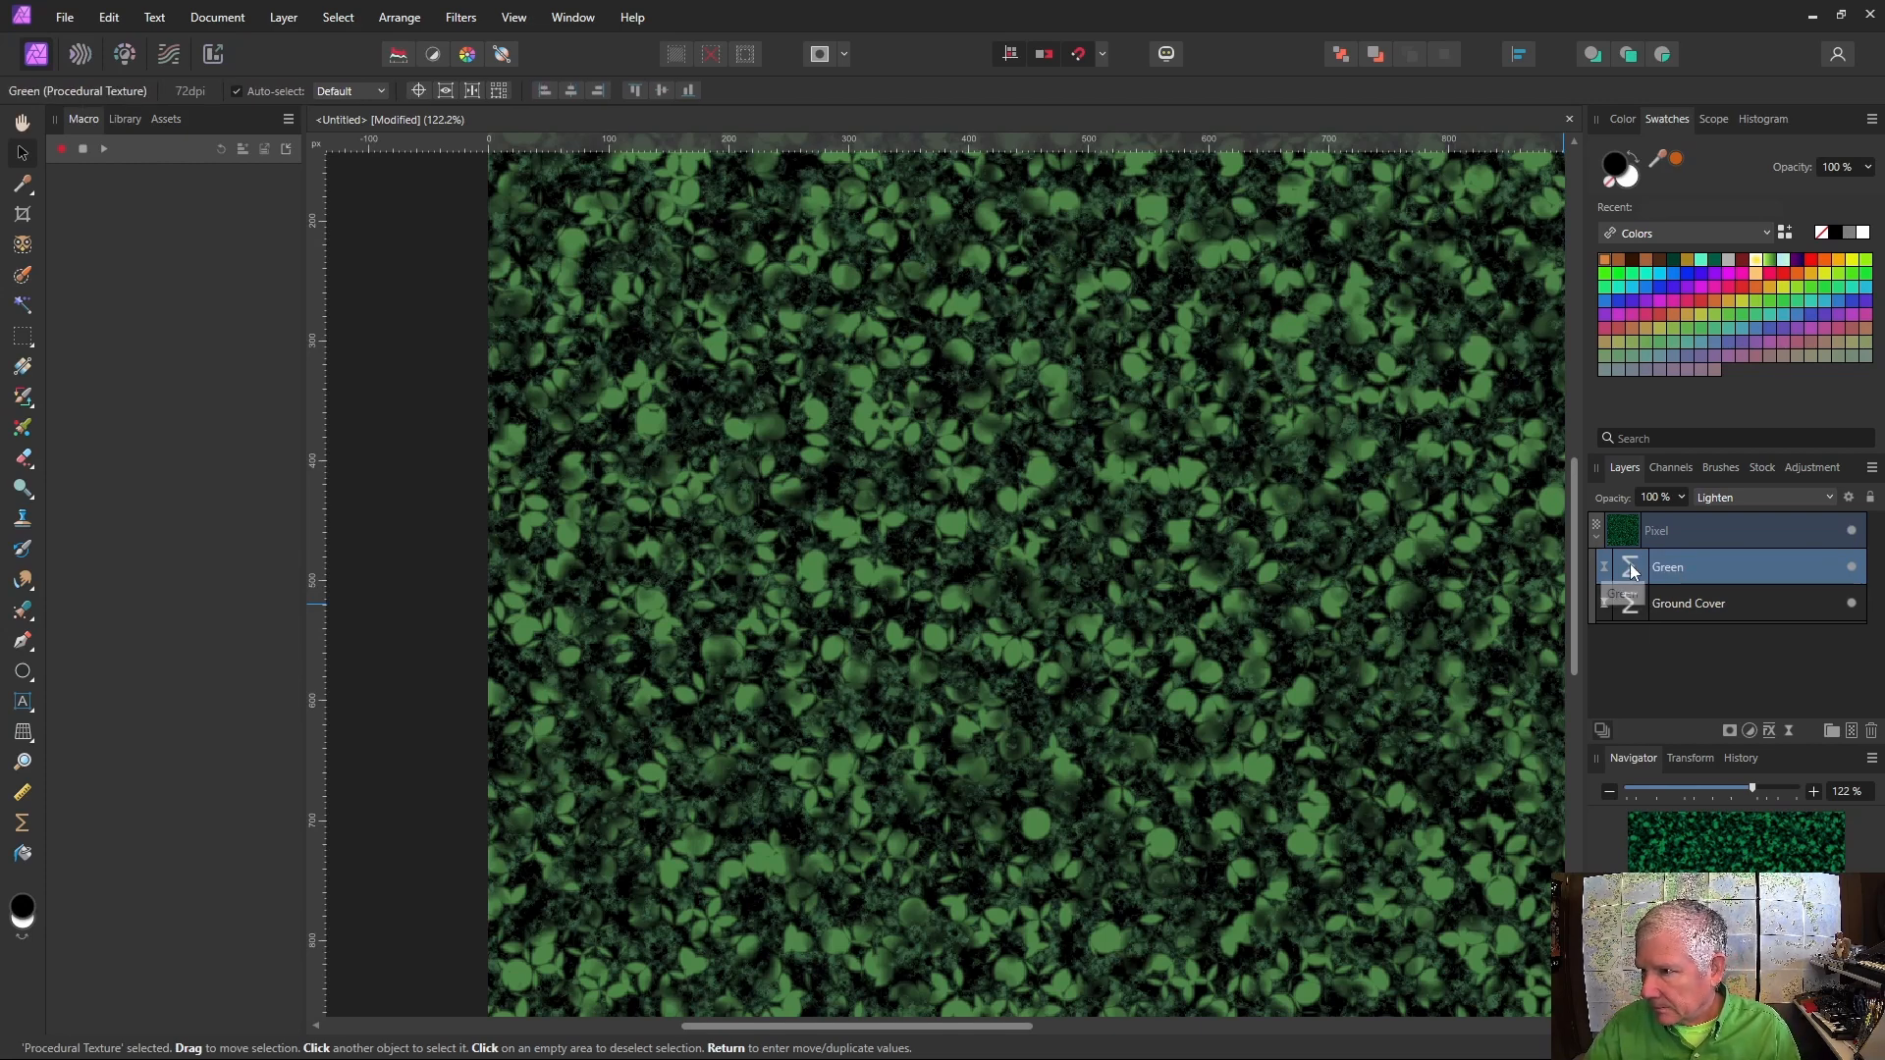
# Duplicate the Green filter and set the copy's Scale to 40, Edge Smooth to about 18% and Red 1 to about 40%
pyautogui.rightClick(1635, 577)
pyautogui.click(1524, 701)
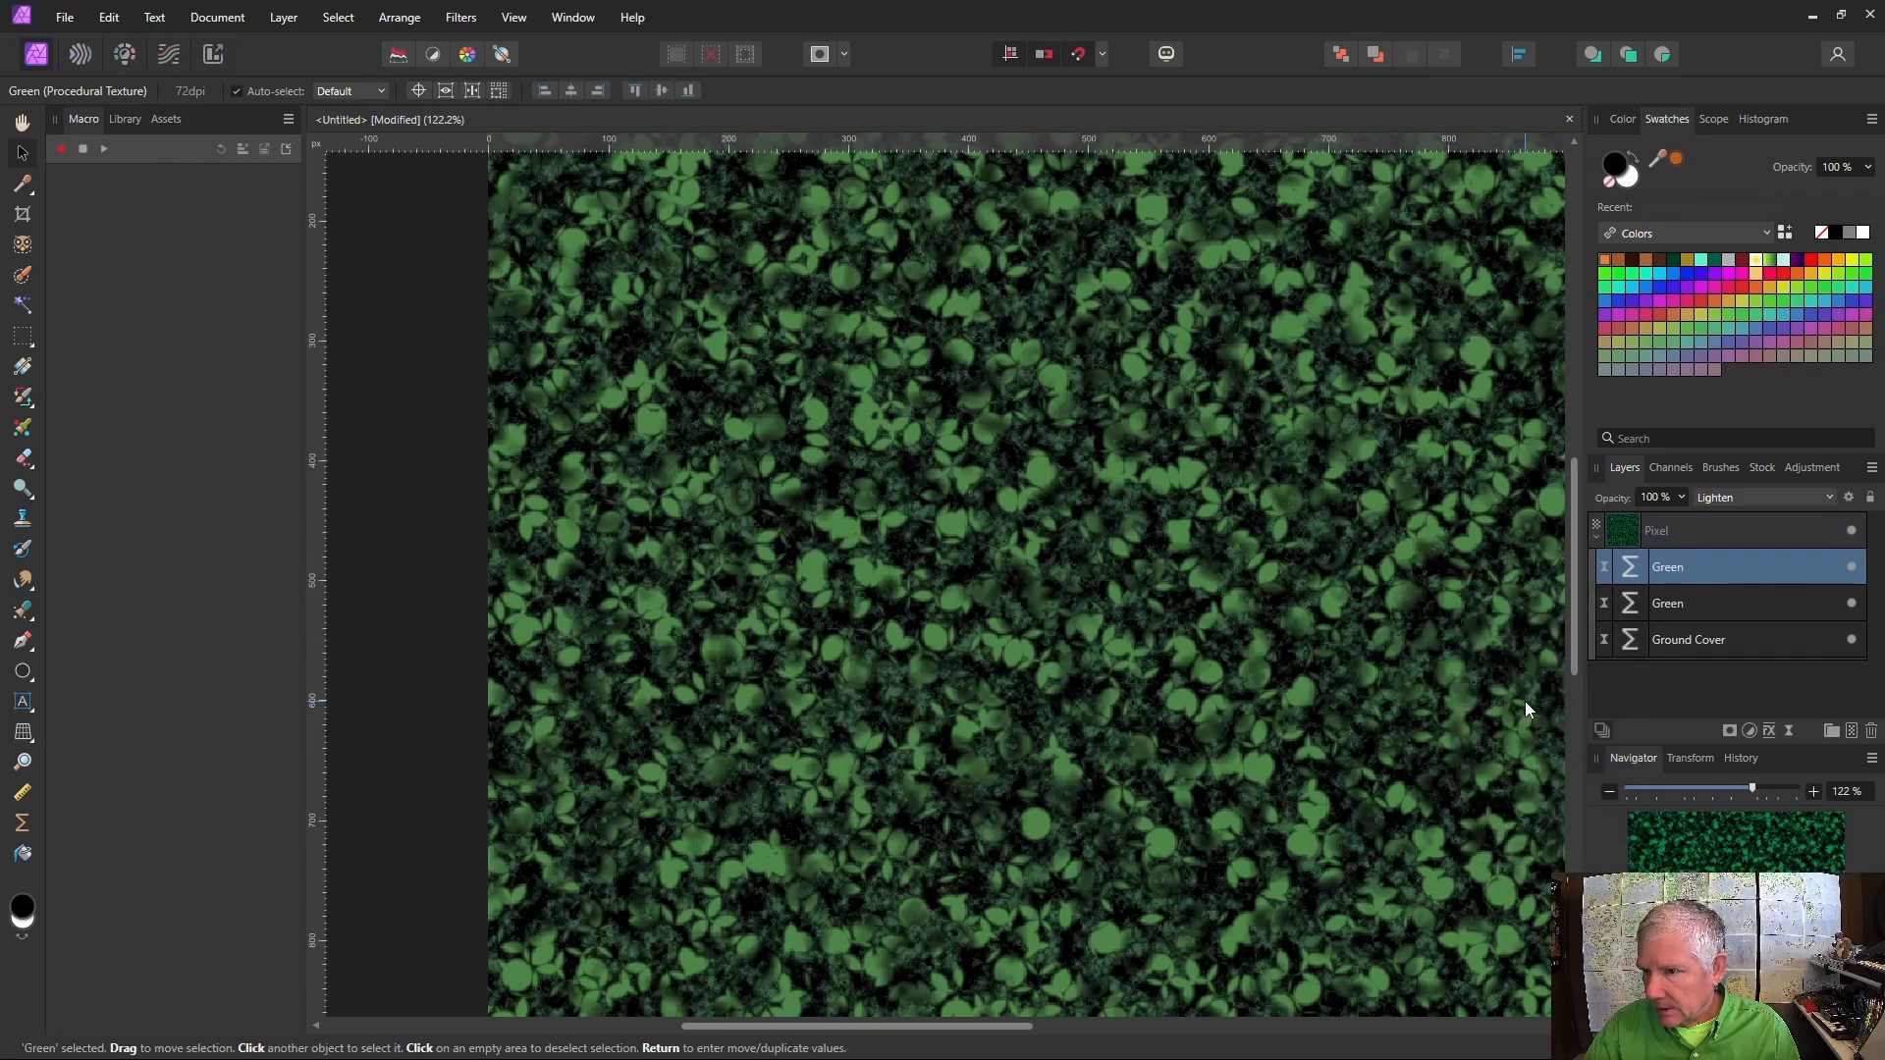
pyautogui.doubleClick(1630, 568)
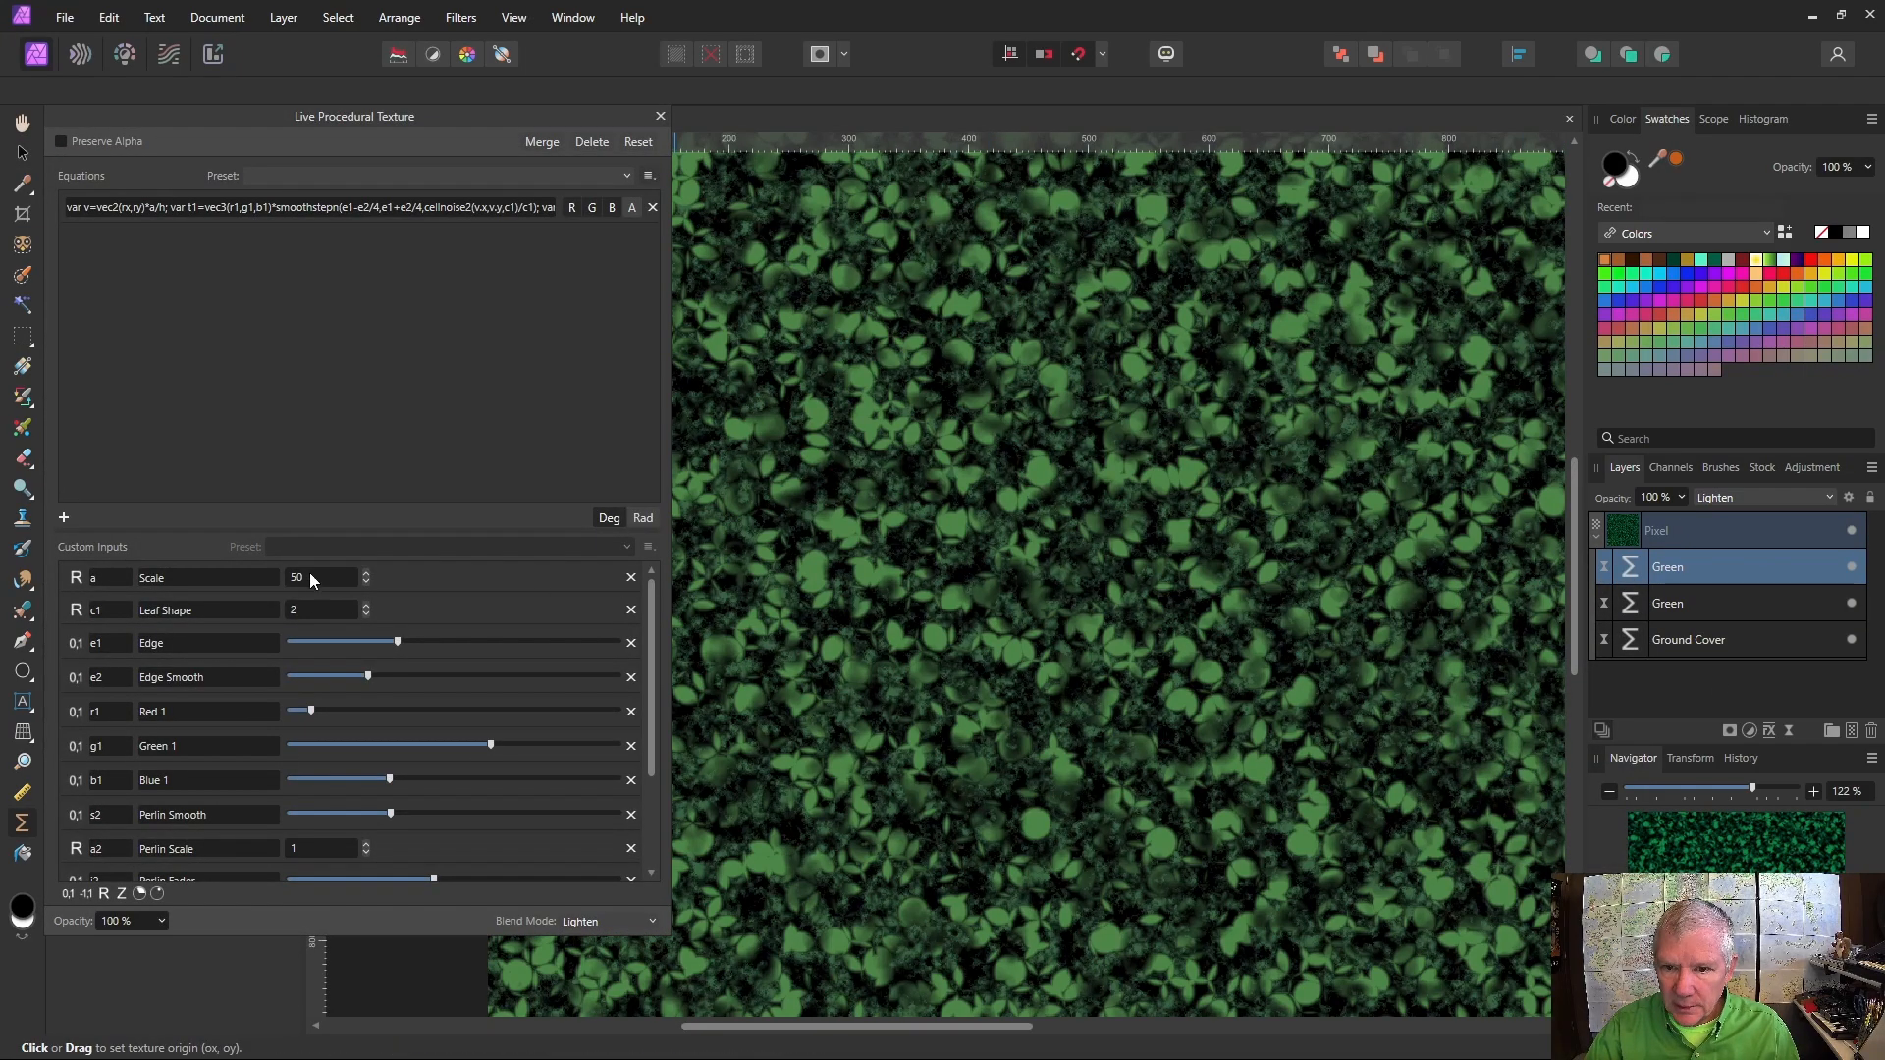
pyautogui.write('40')
pyautogui.press('Return')
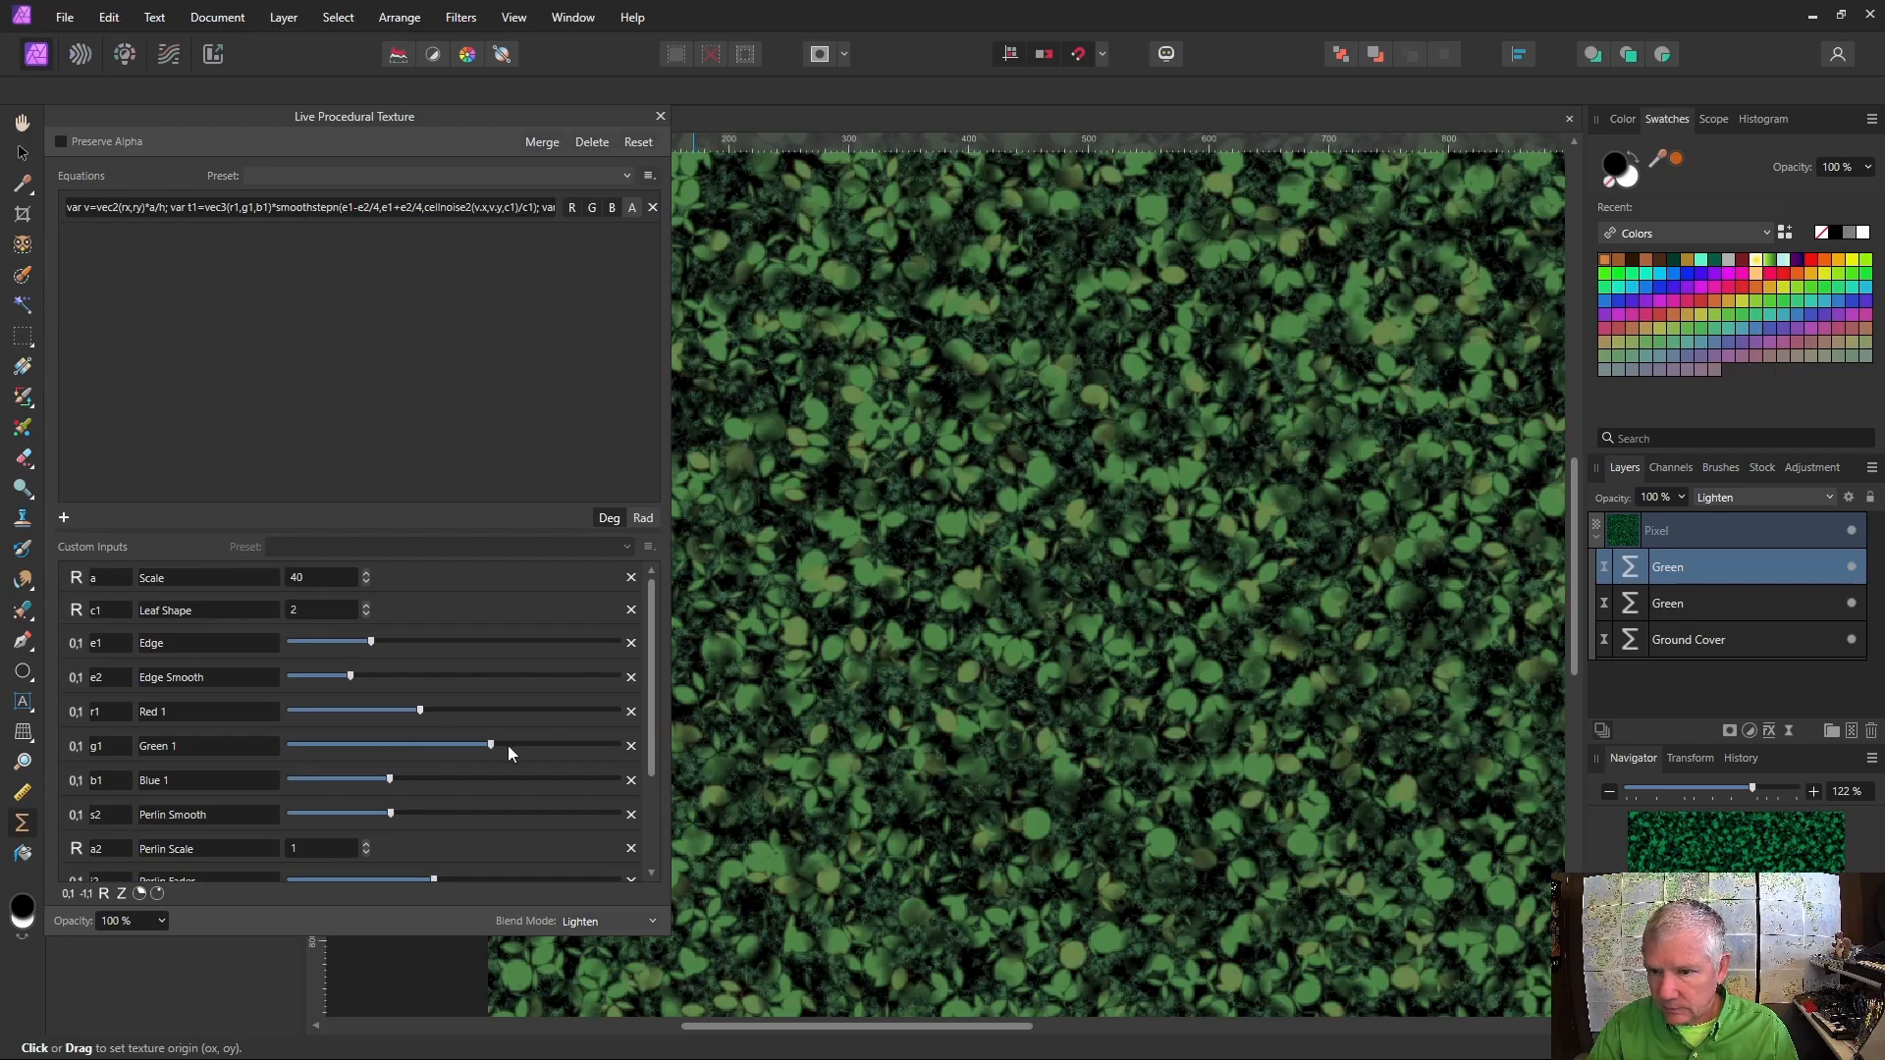
# Set the top Green filter's Green 1 to about 84%, Fader to about 90% and Edge to about 30%, and shift its texture origin
pyautogui.moveTo(493, 743); pyautogui.dragTo(566, 746)
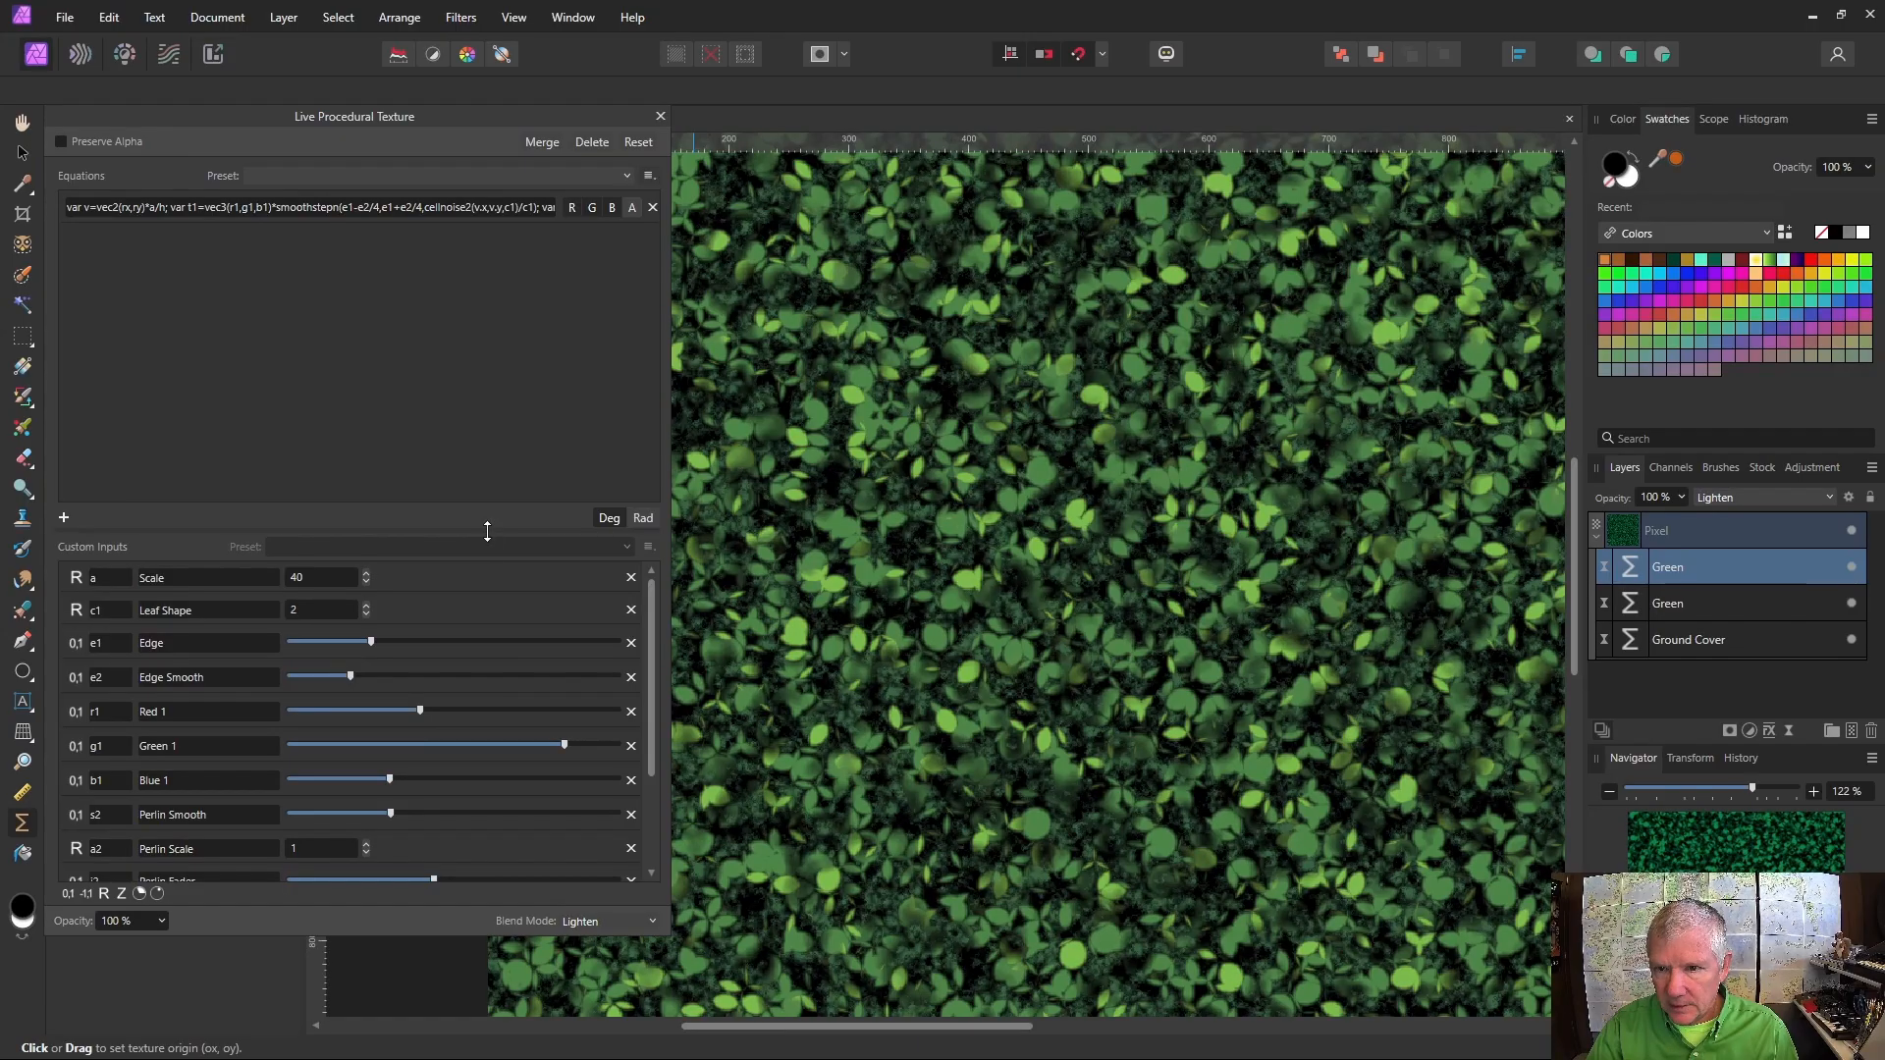
pyautogui.moveTo(485, 530); pyautogui.dragTo(460, 260)
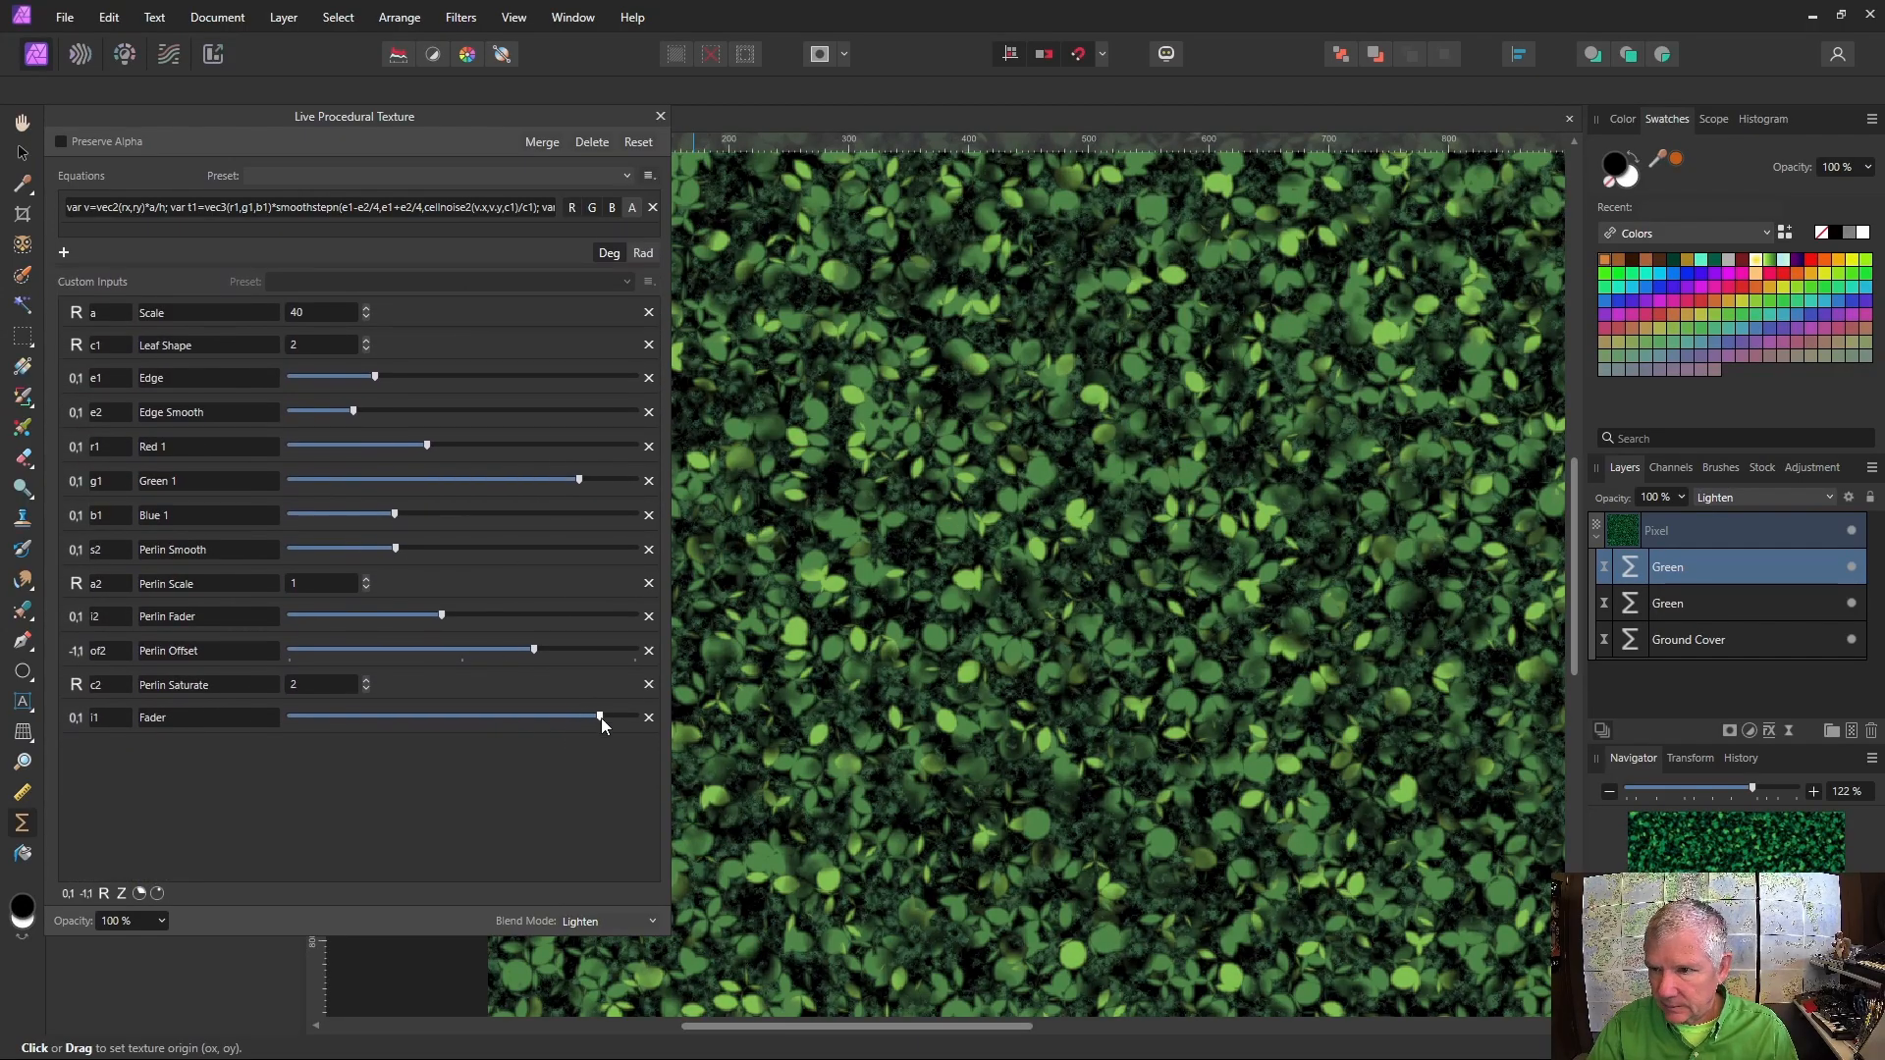
pyautogui.scroll(-3, 1196, 586)
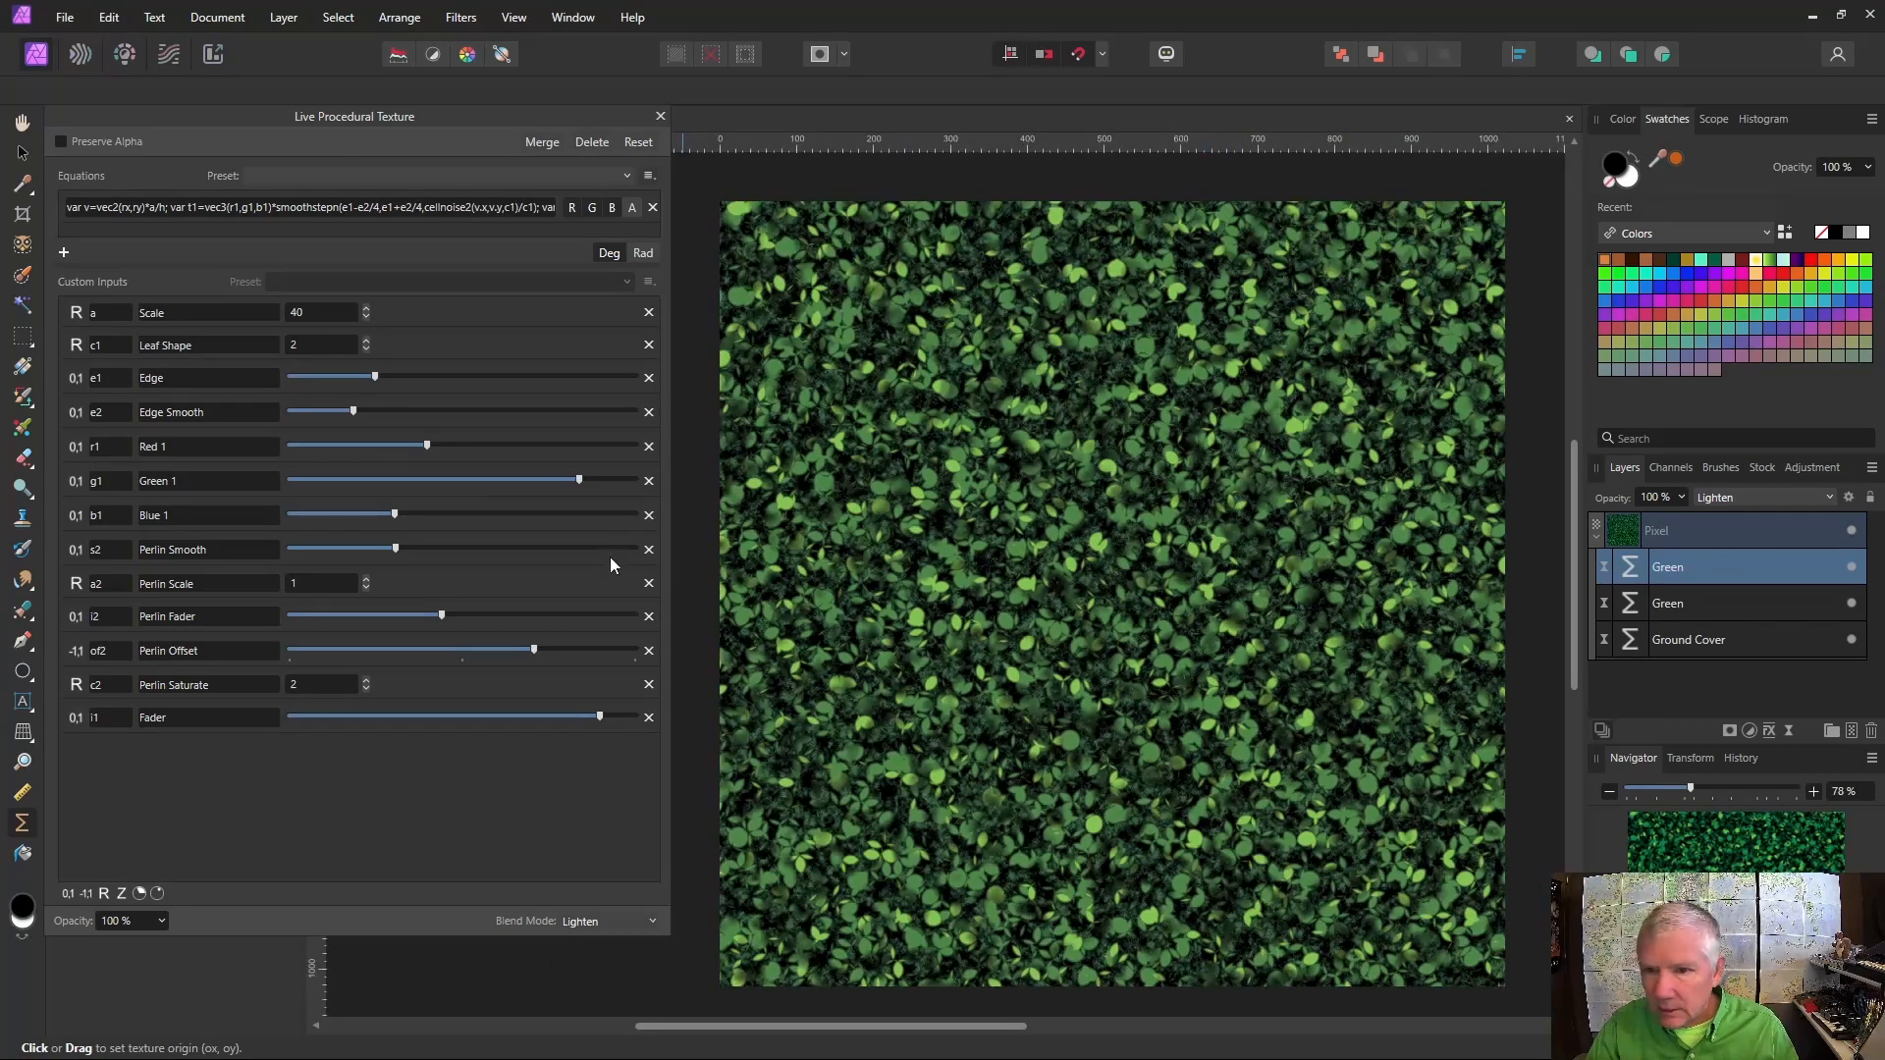
pyautogui.moveTo(374, 379); pyautogui.dragTo(396, 378)
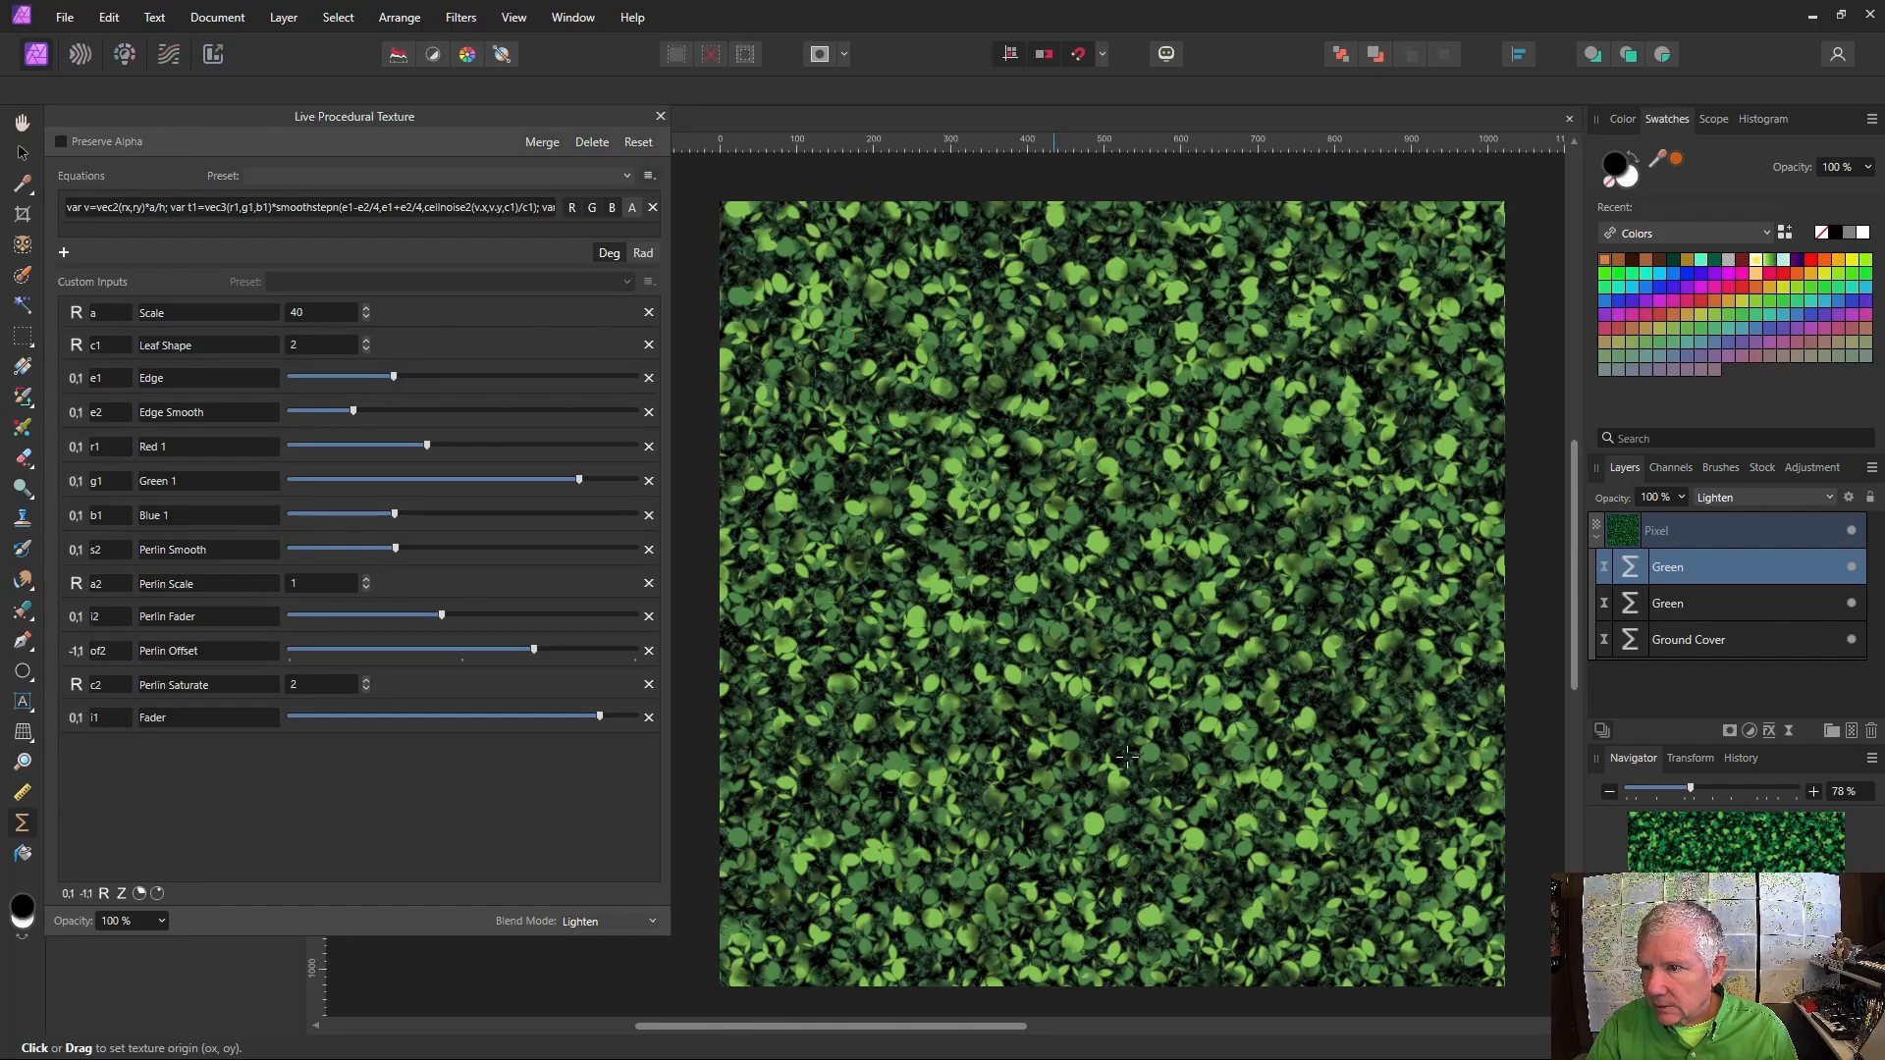
pyautogui.moveTo(1126, 756); pyautogui.dragTo(1053, 483)
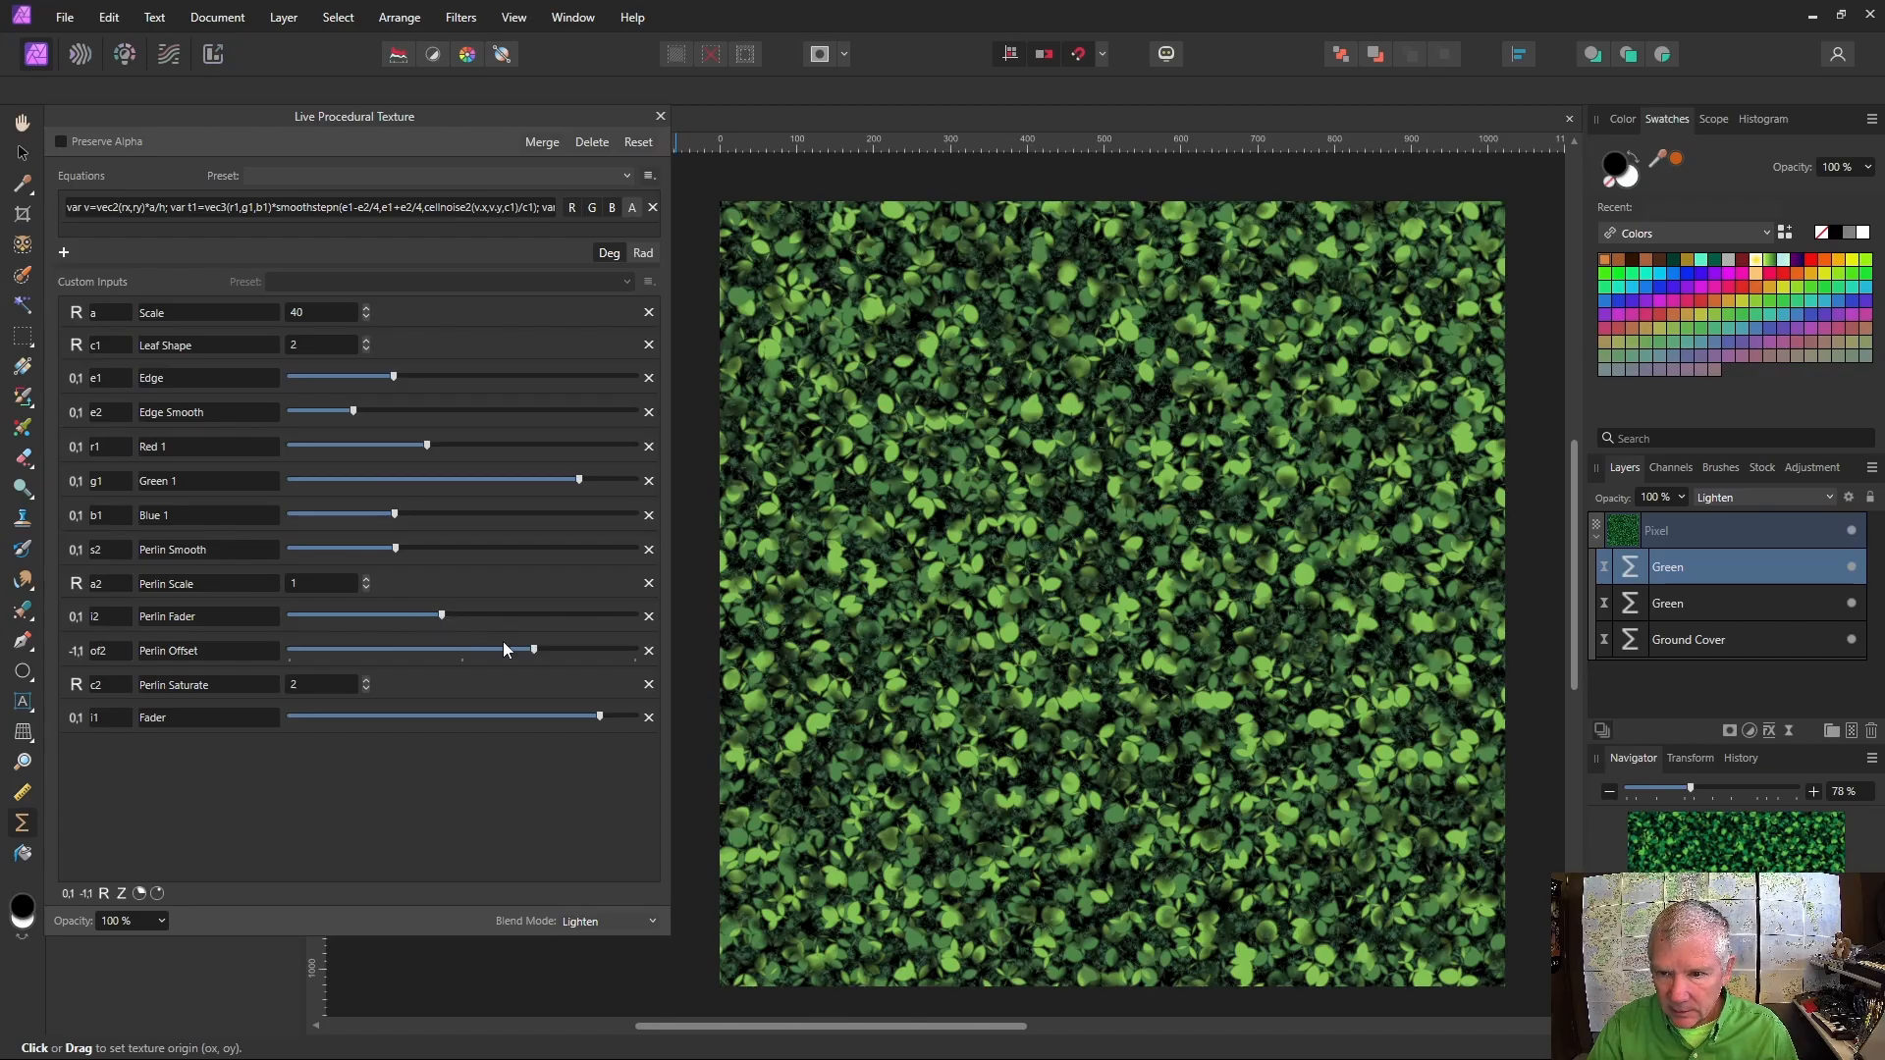
# Set the top filter's Perlin Offset to 0, Perlin Fader to about 86%, Perlin Saturate to 5 and Perlin Scale to 4, and reposition its origin
pyautogui.moveTo(515, 651); pyautogui.dragTo(586, 618)
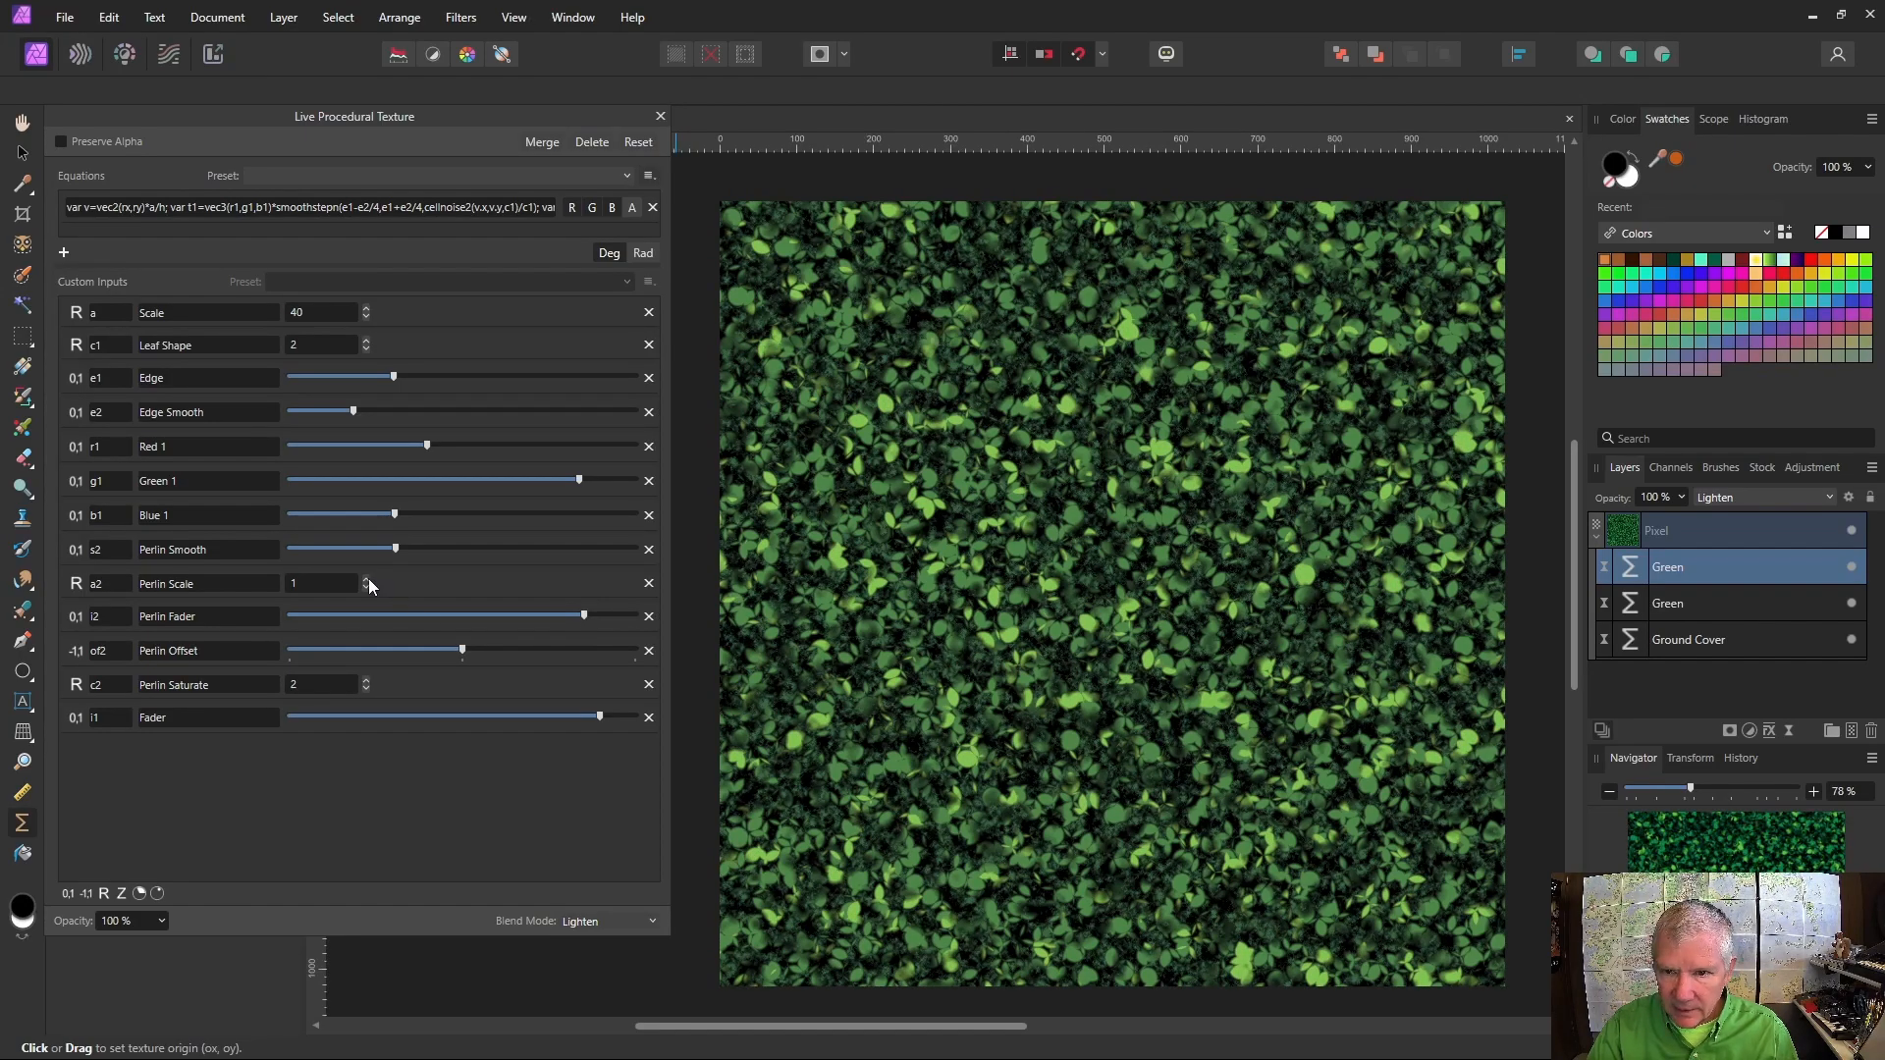
pyautogui.click(367, 680)
pyautogui.click(367, 680)
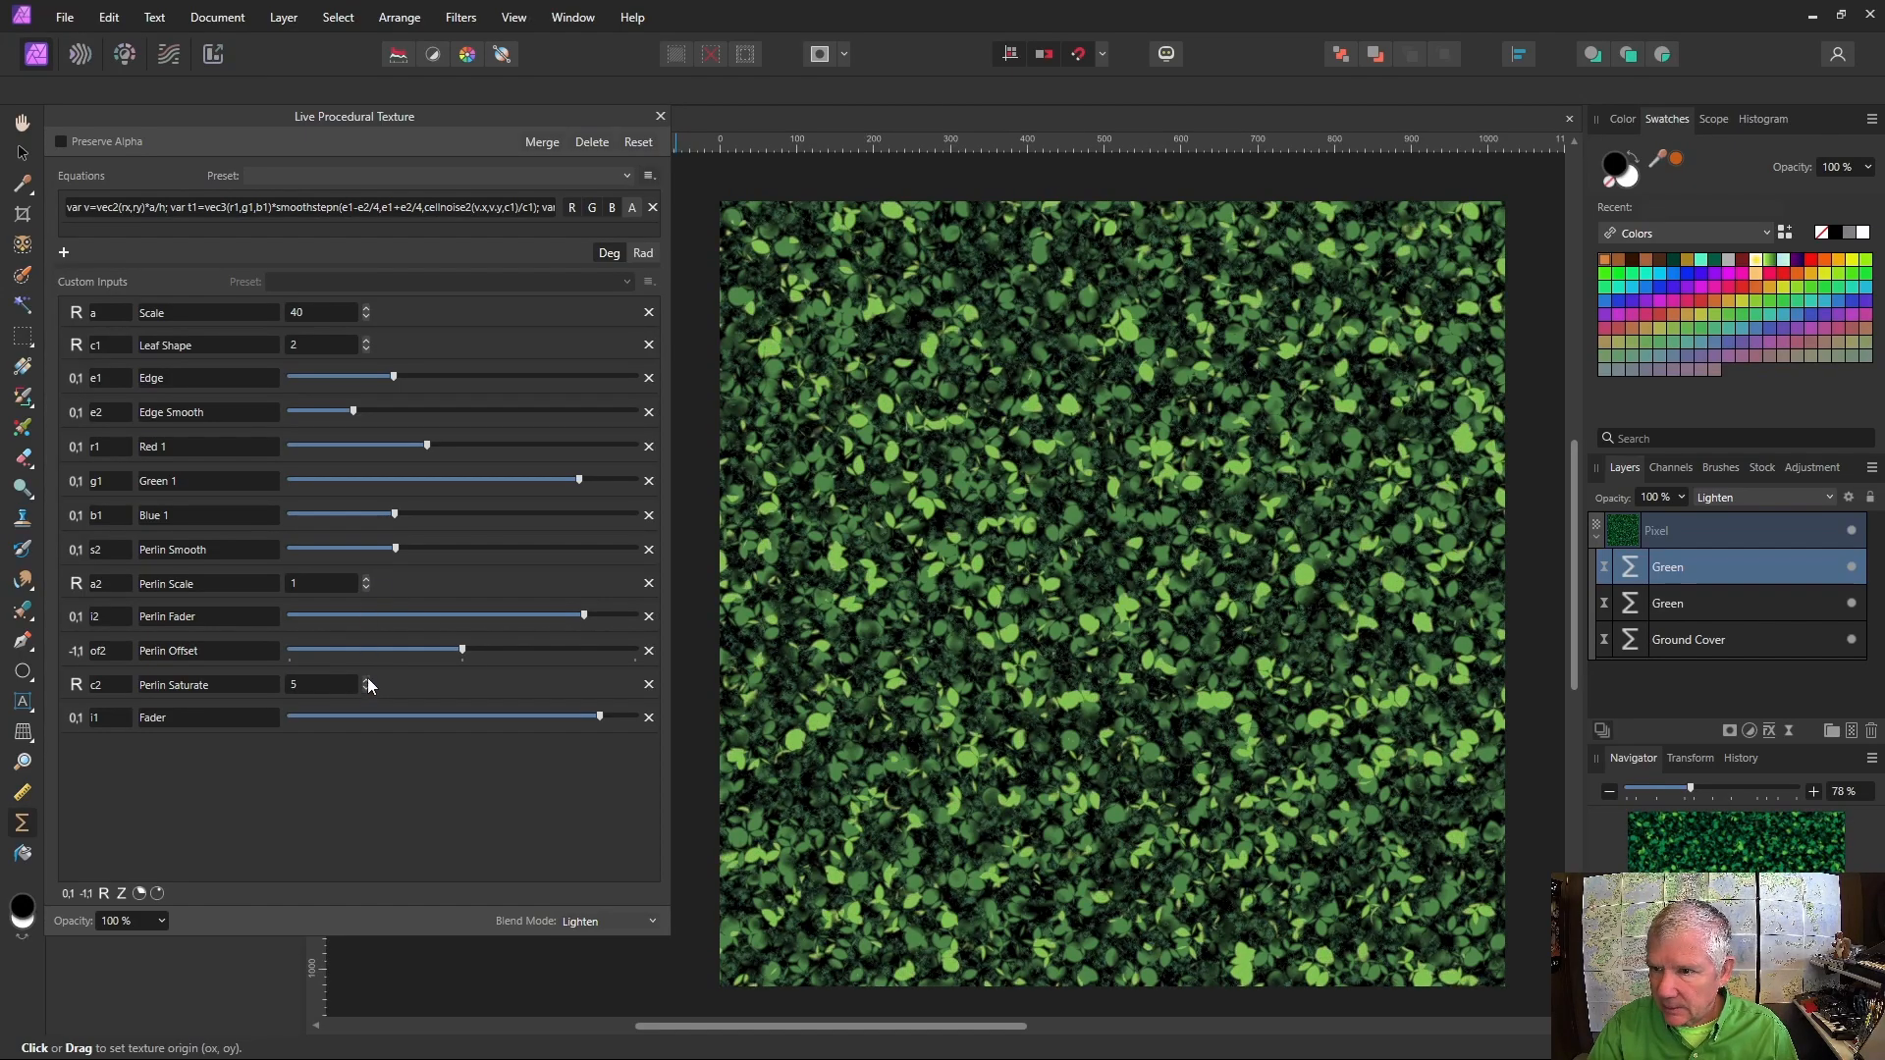
pyautogui.click(365, 579)
pyautogui.click(365, 579)
pyautogui.click(365, 580)
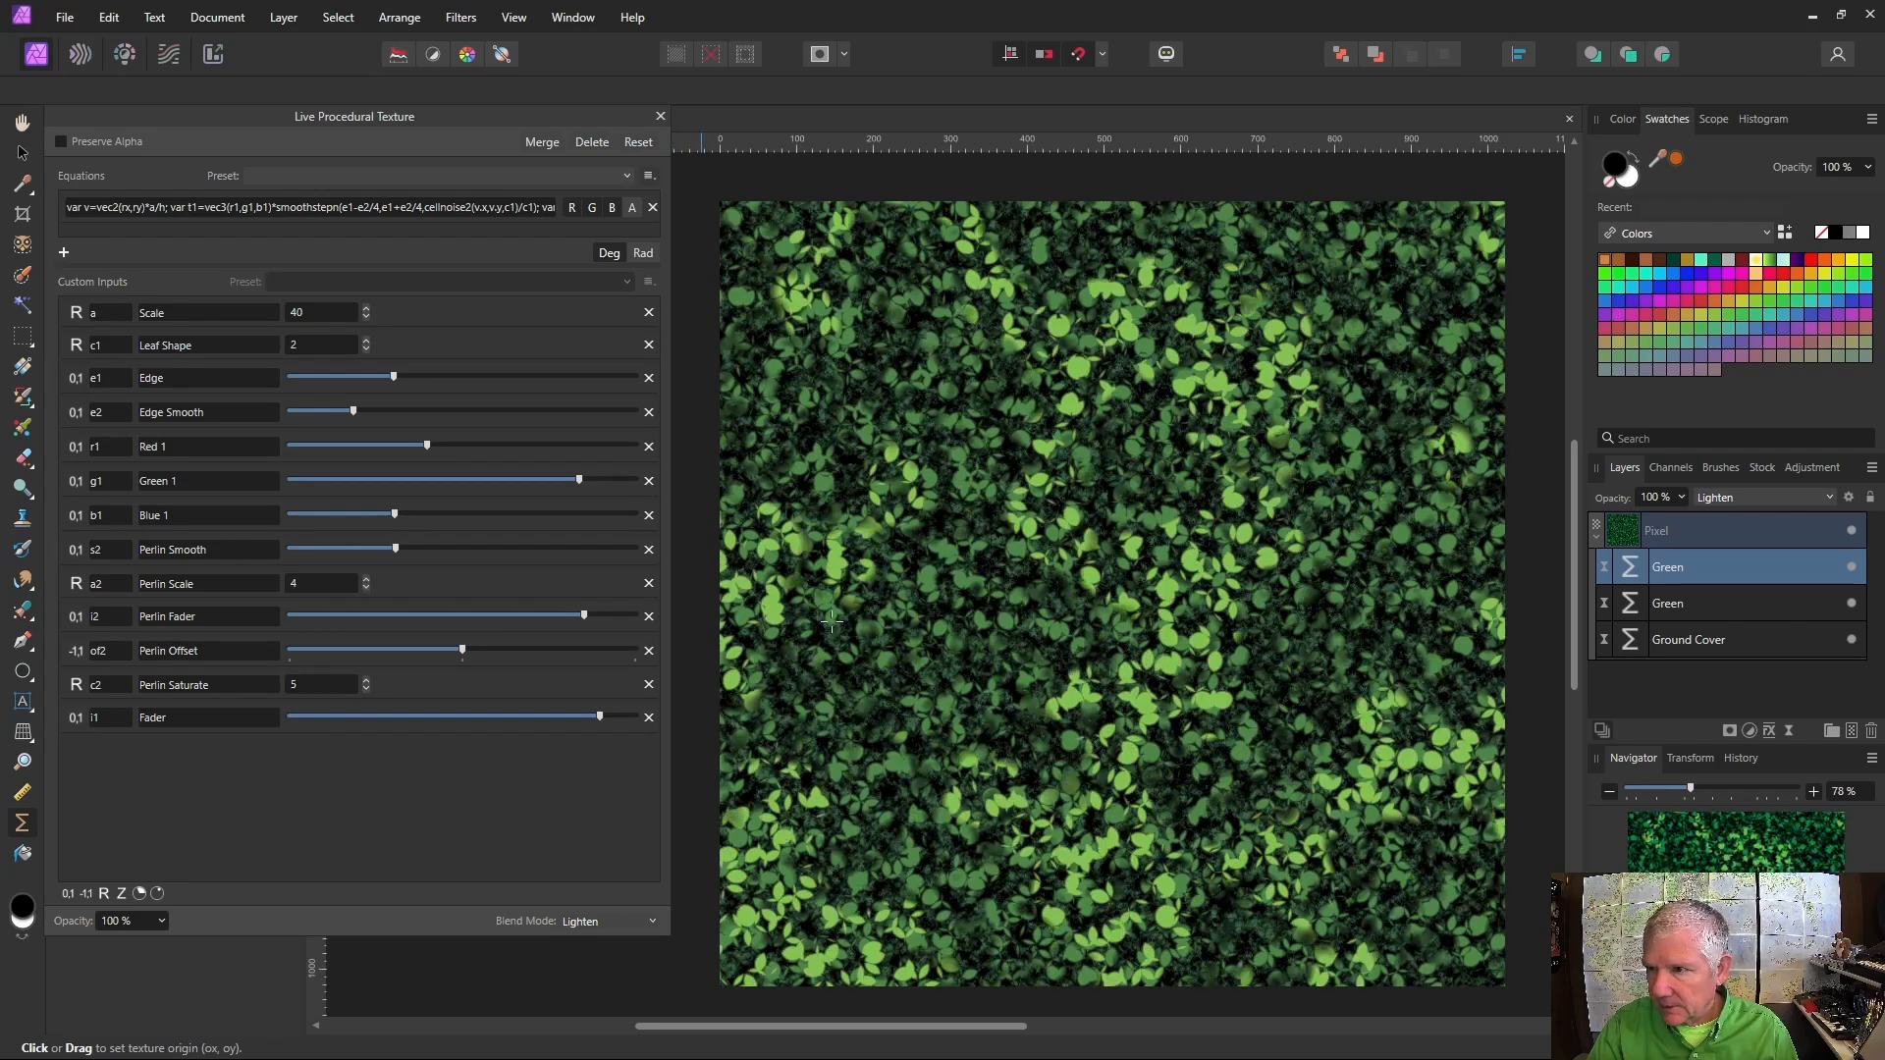
pyautogui.moveTo(1109, 812); pyautogui.dragTo(1150, 482)
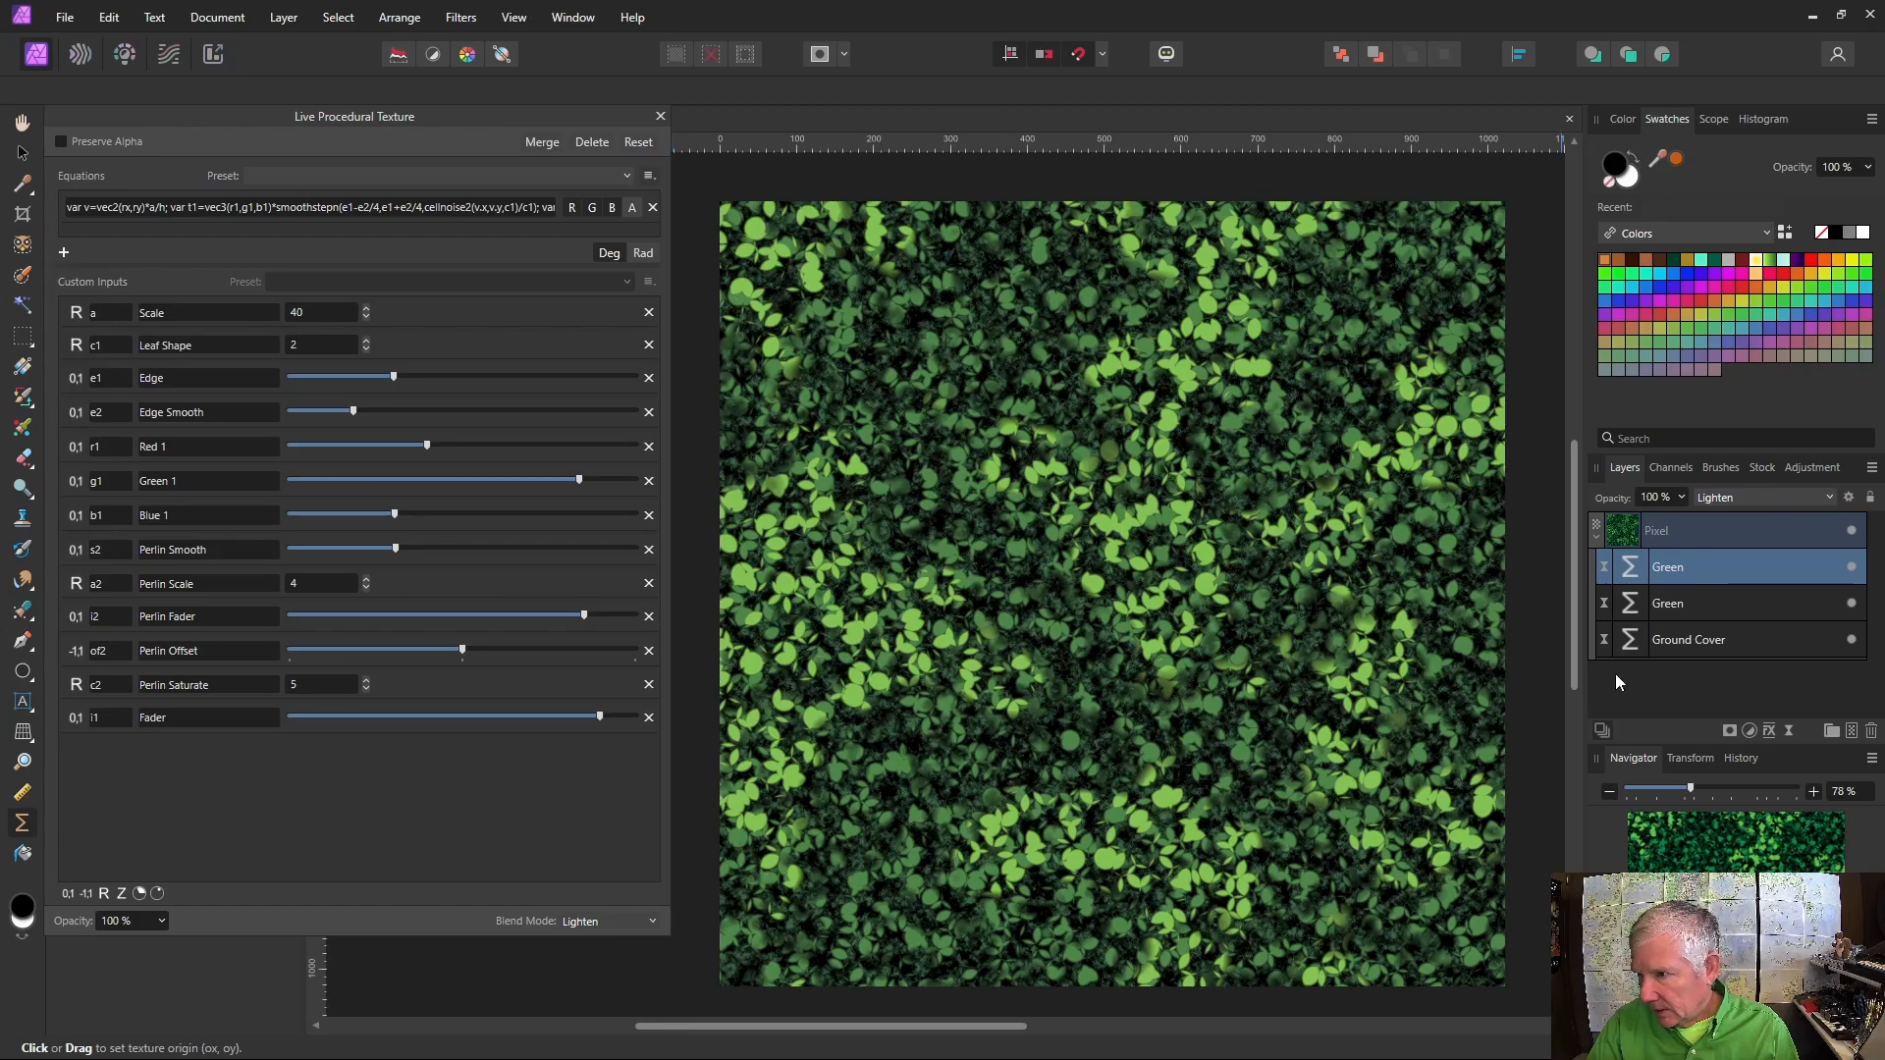
# Rename the top Green filter as Bright Green and close its settings
pyautogui.doubleClick(1669, 569)
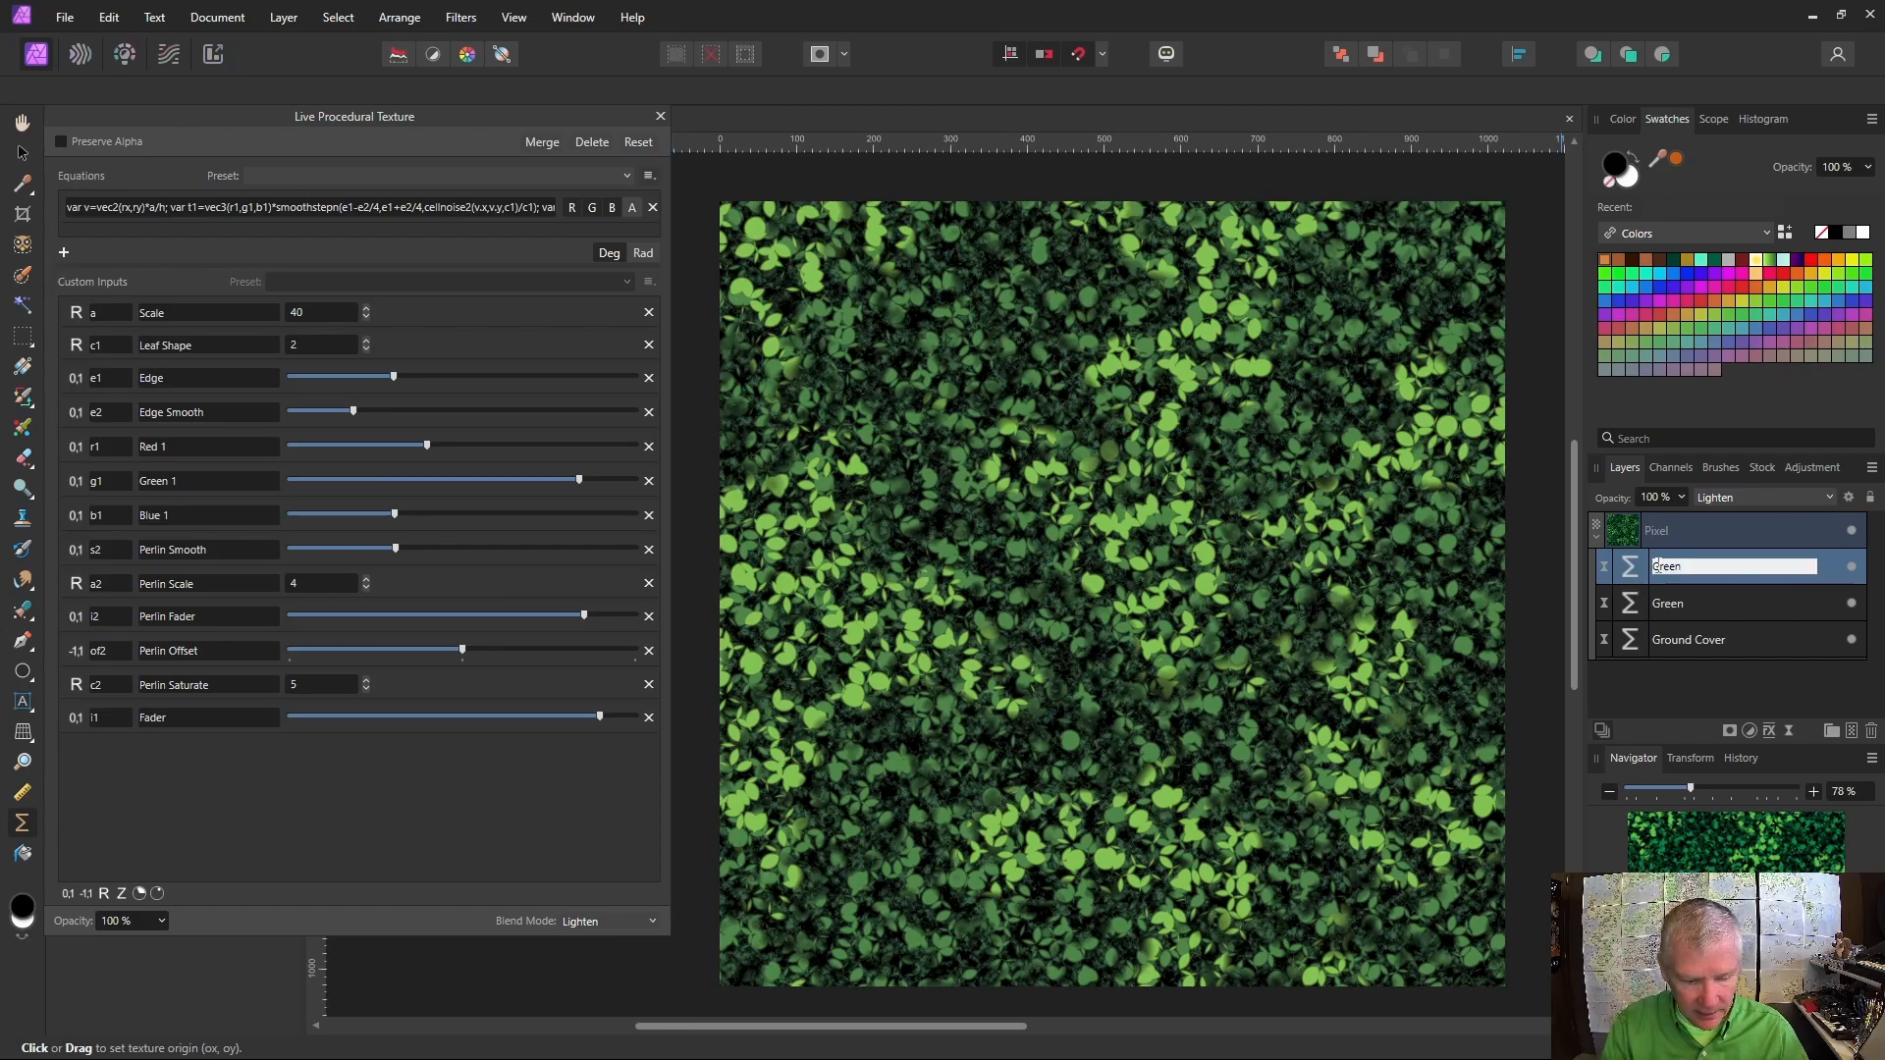
pyautogui.click(660, 117)
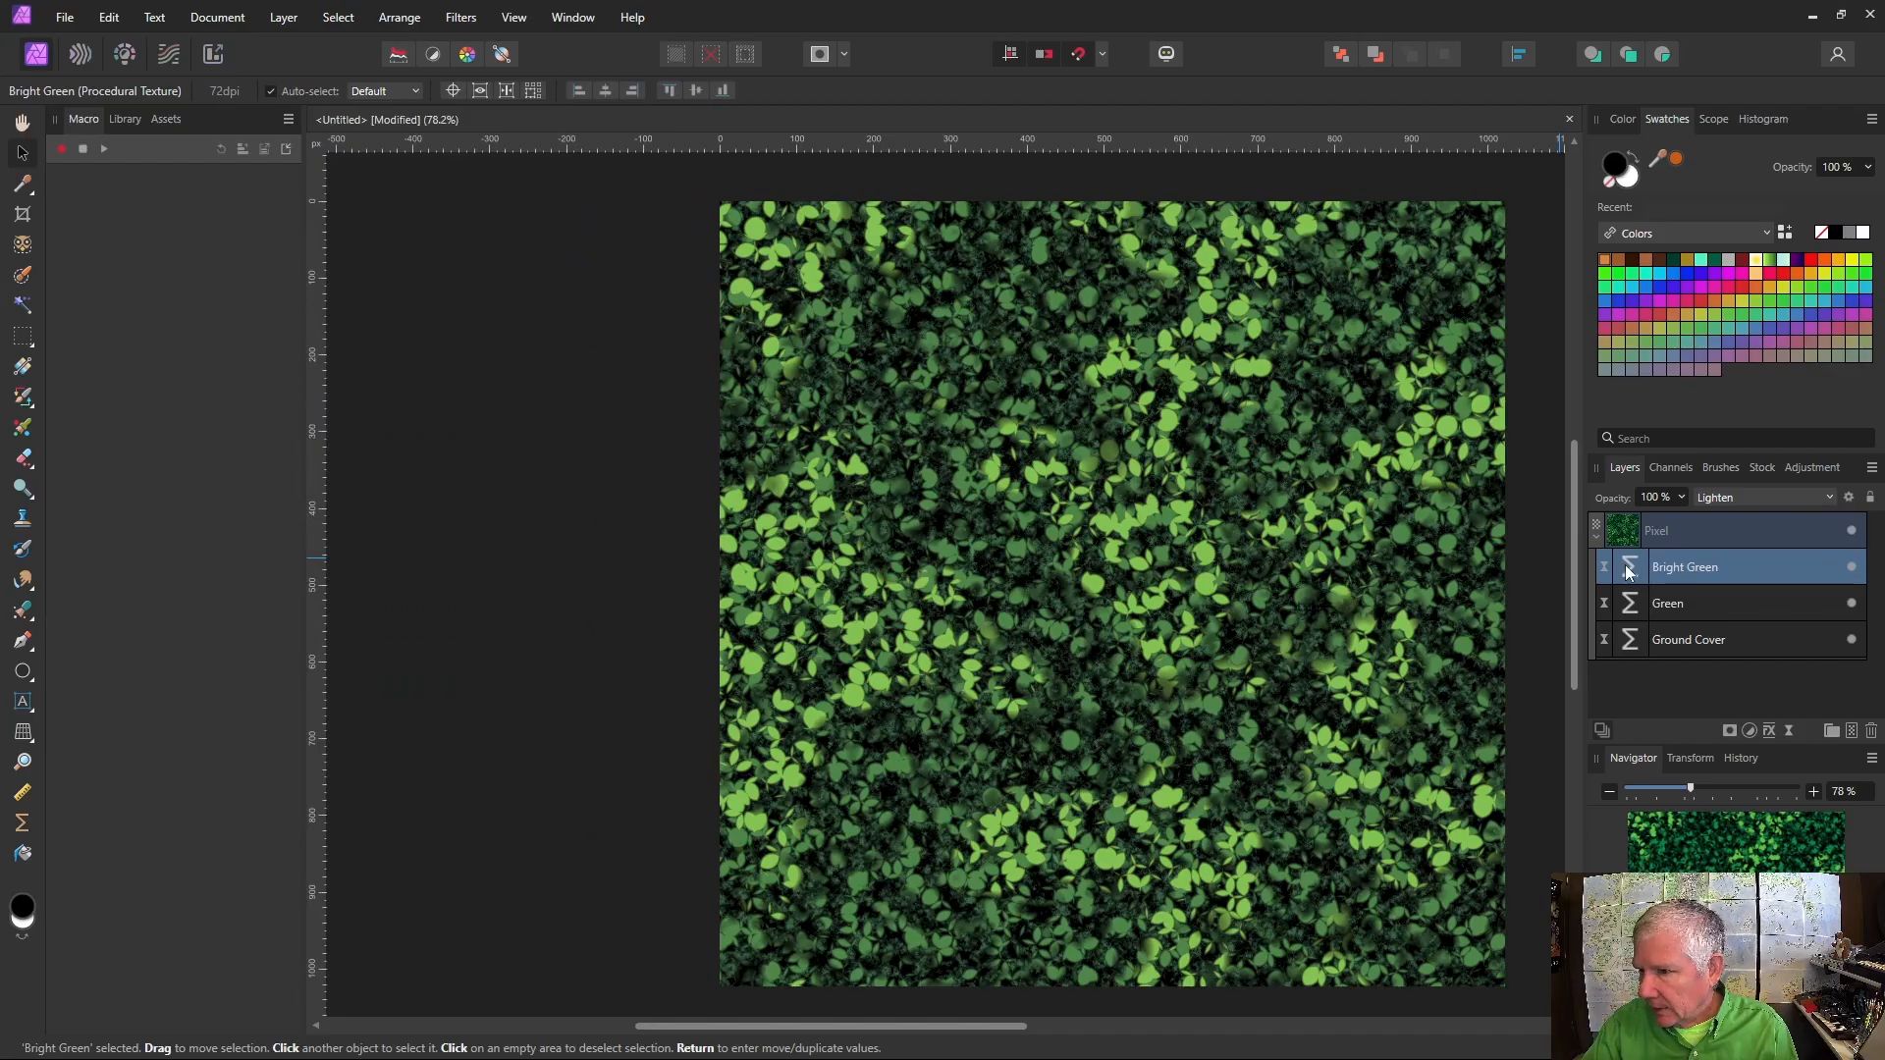
# Duplicate the Bright Green filter, set the copy's Scale to 70 and shift its texture origin on the canvas
pyautogui.click(1629, 573)
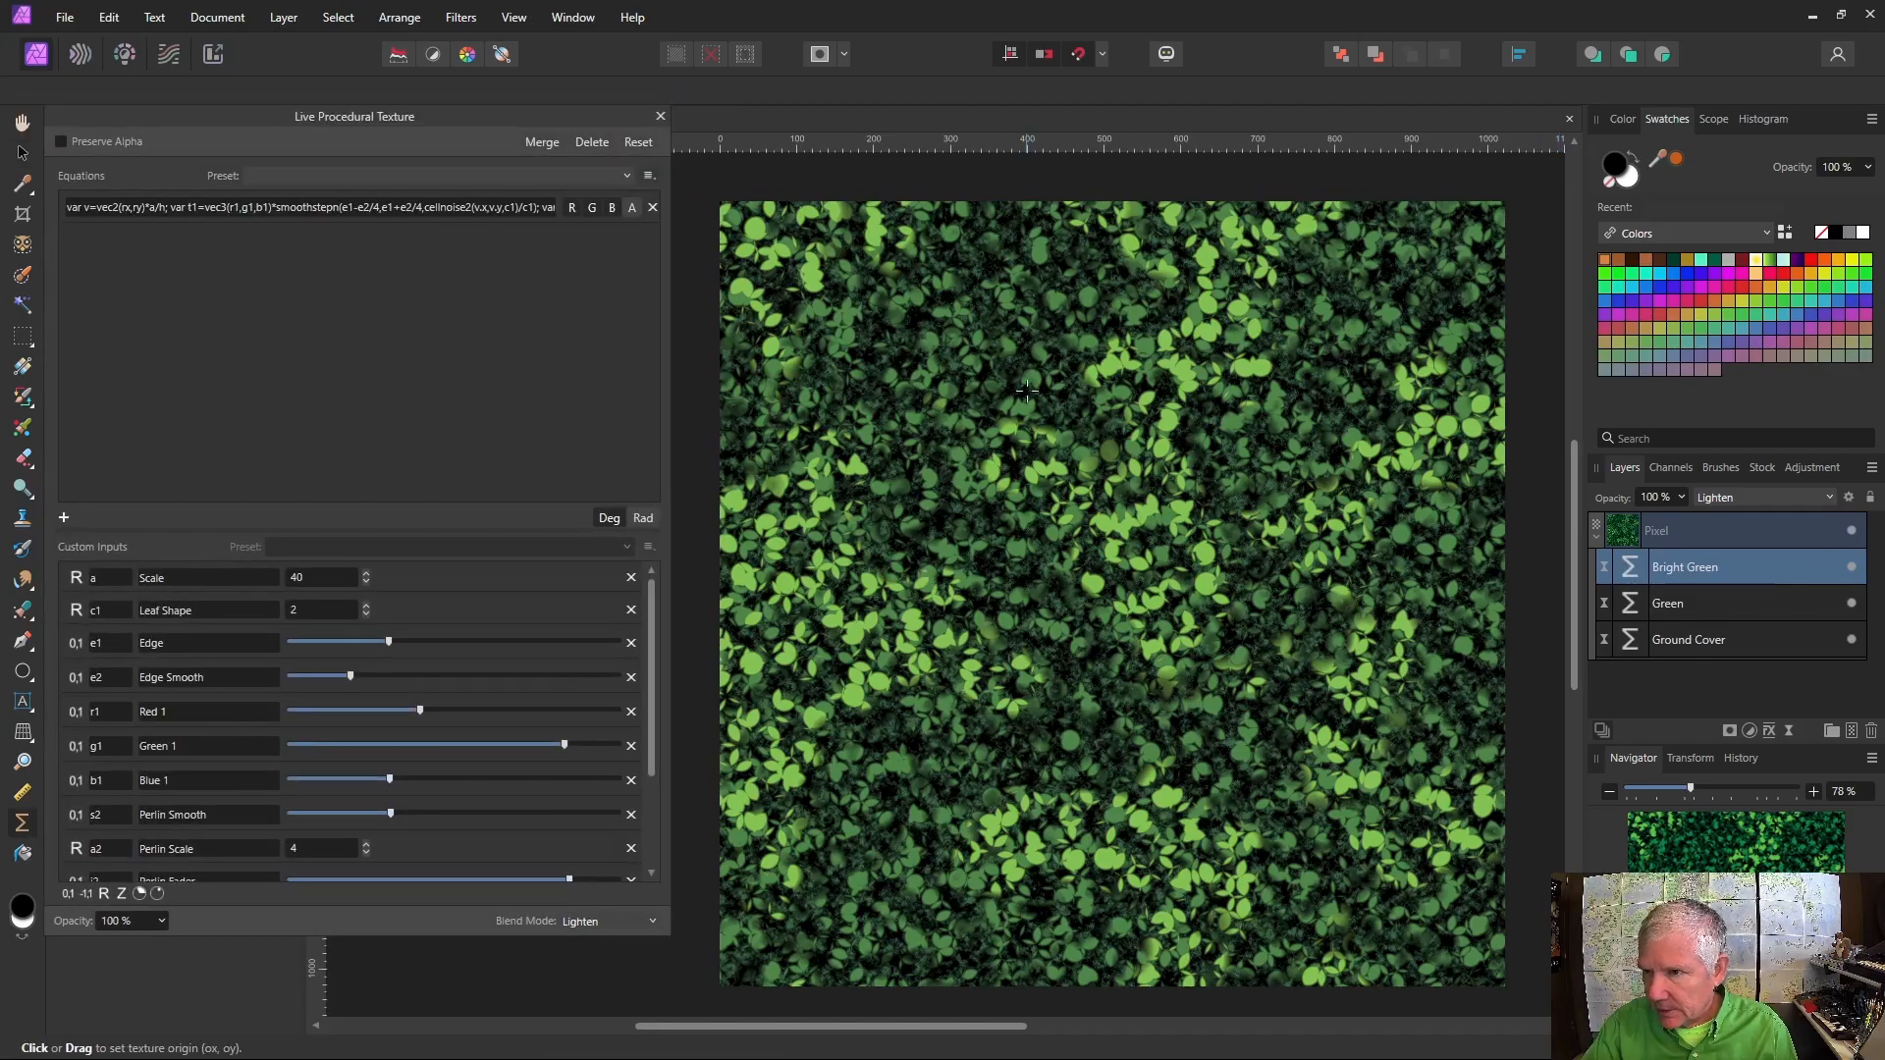
pyautogui.rightClick(1634, 576)
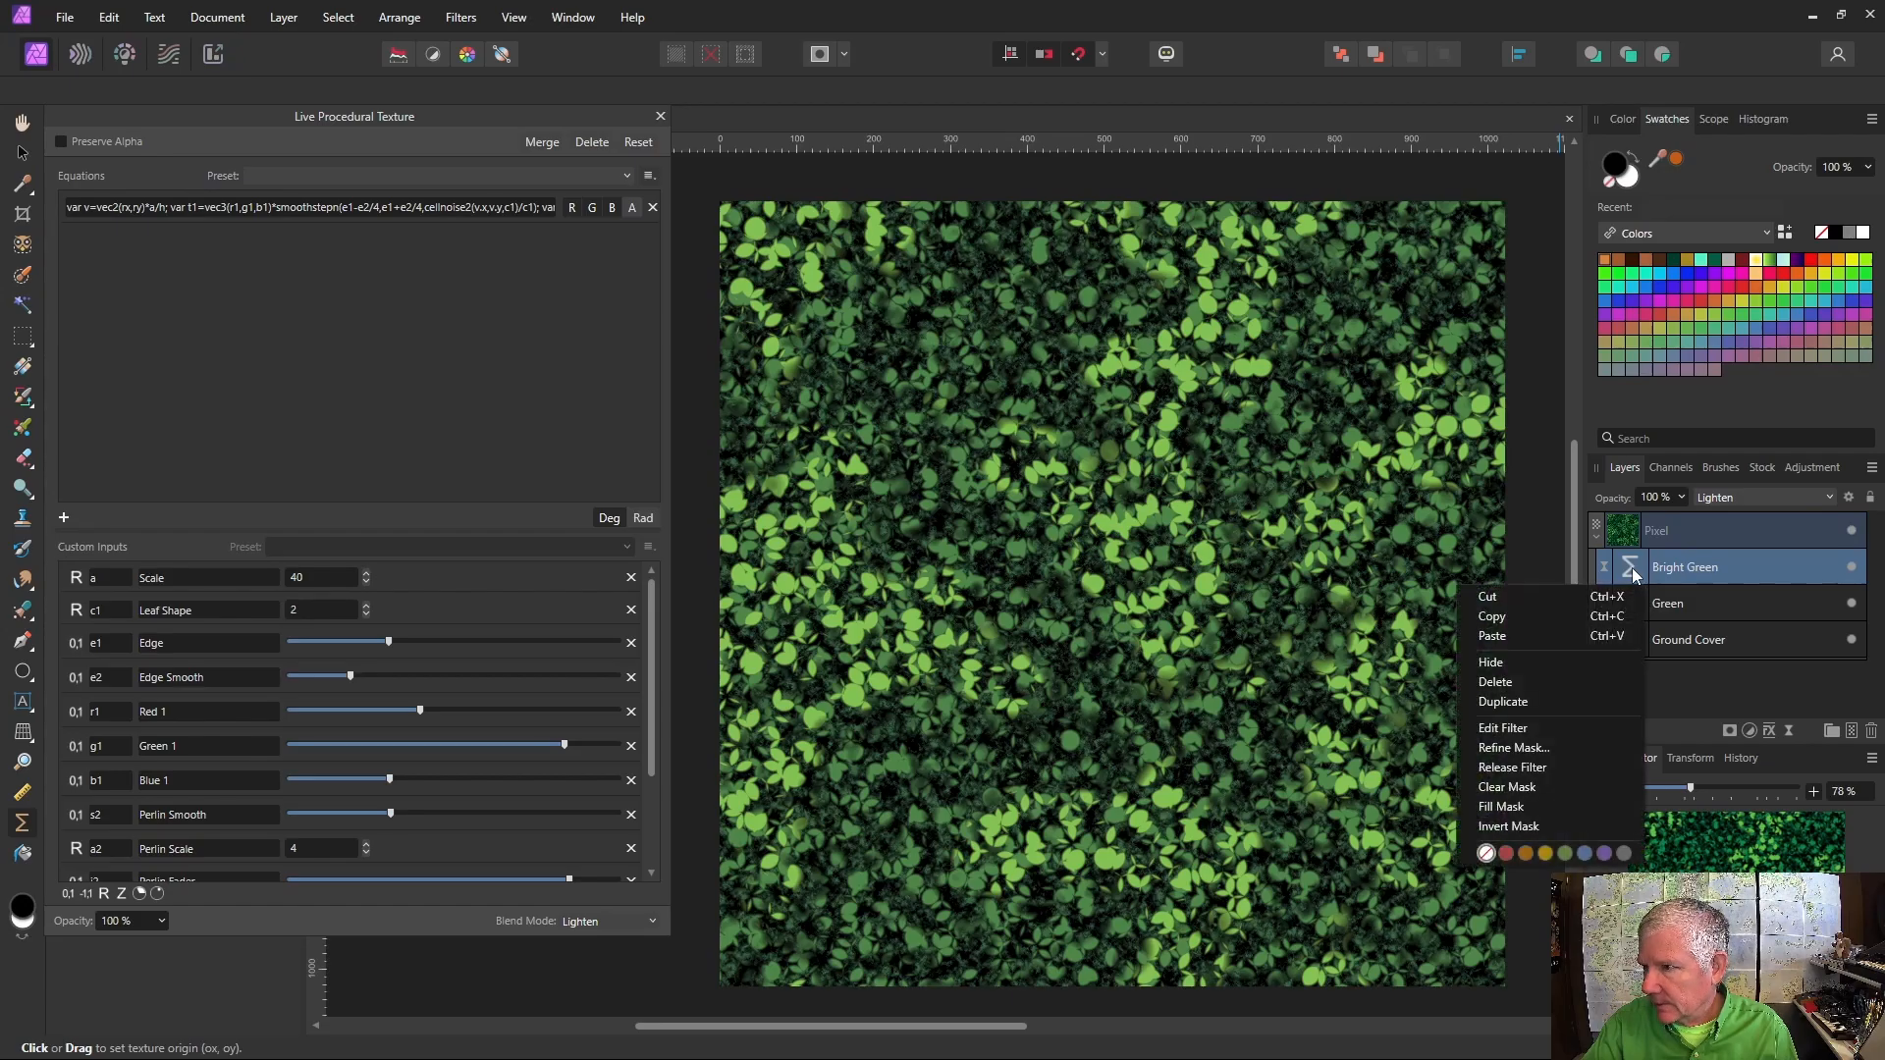
pyautogui.click(1551, 702)
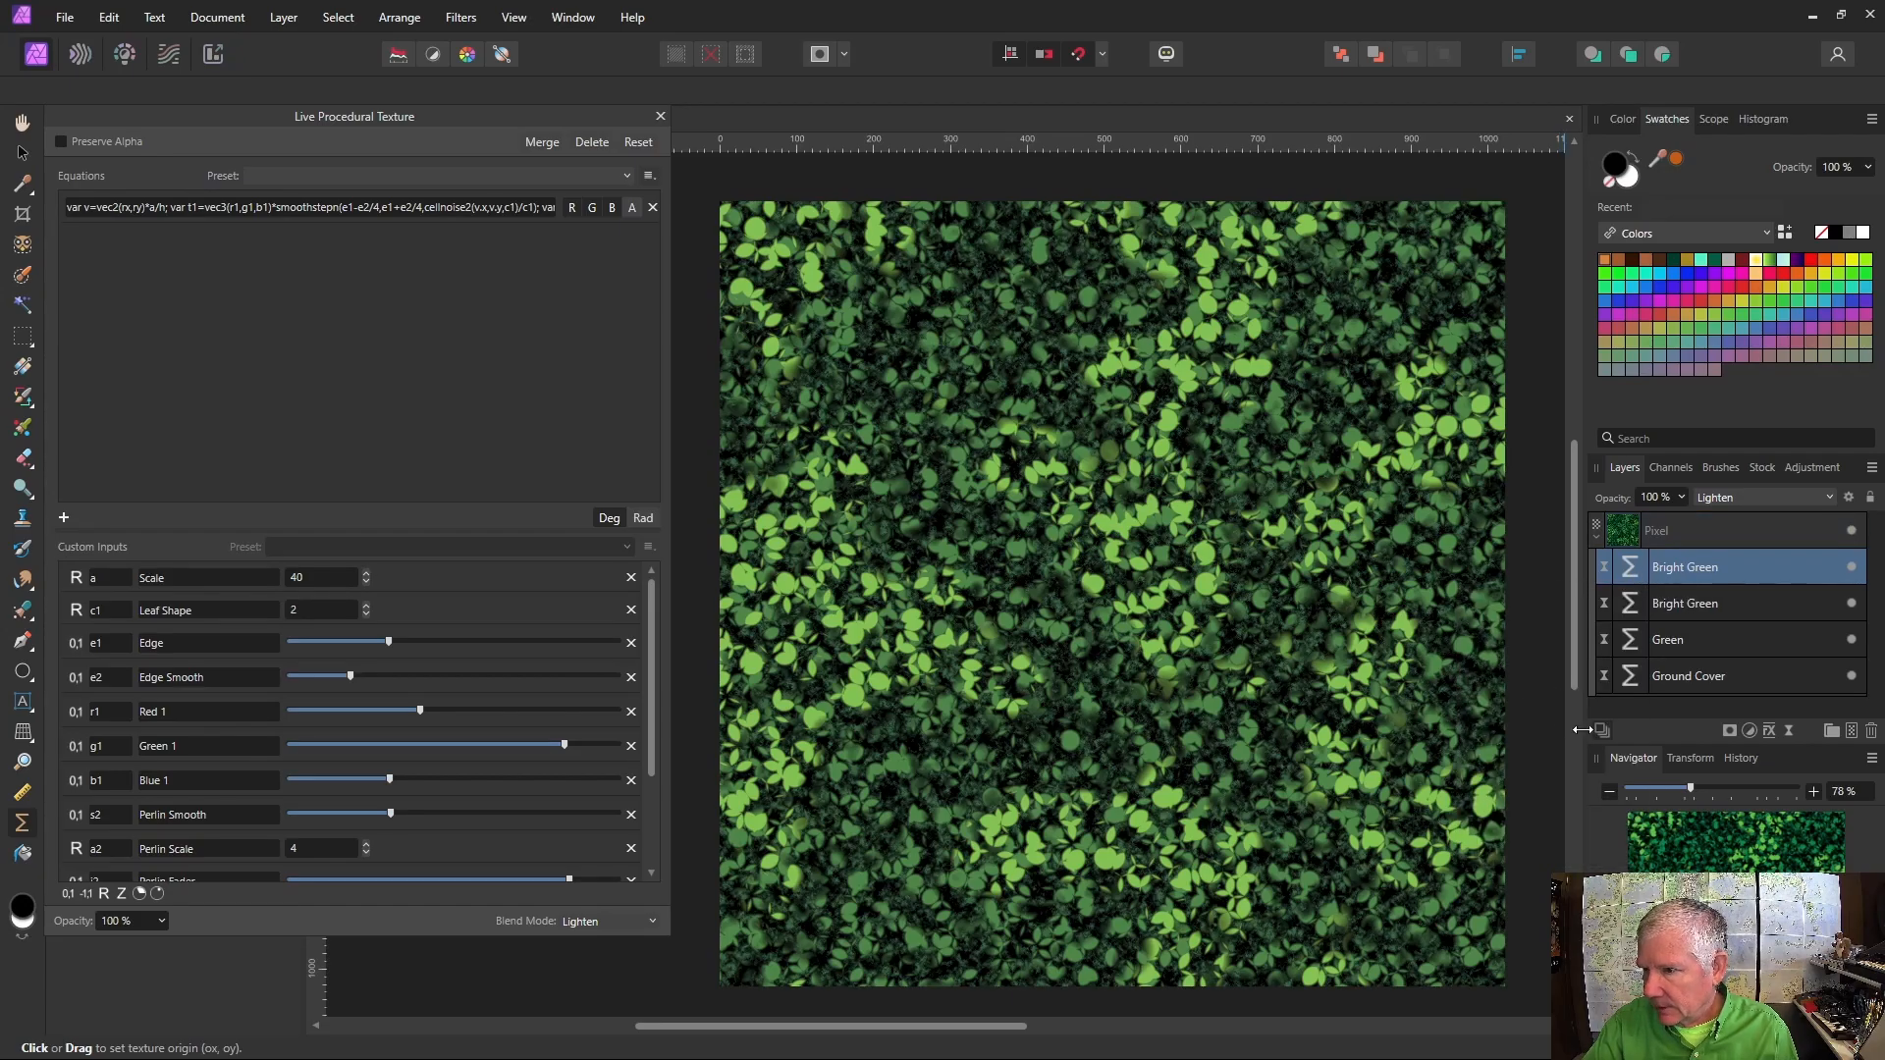
pyautogui.click(299, 576)
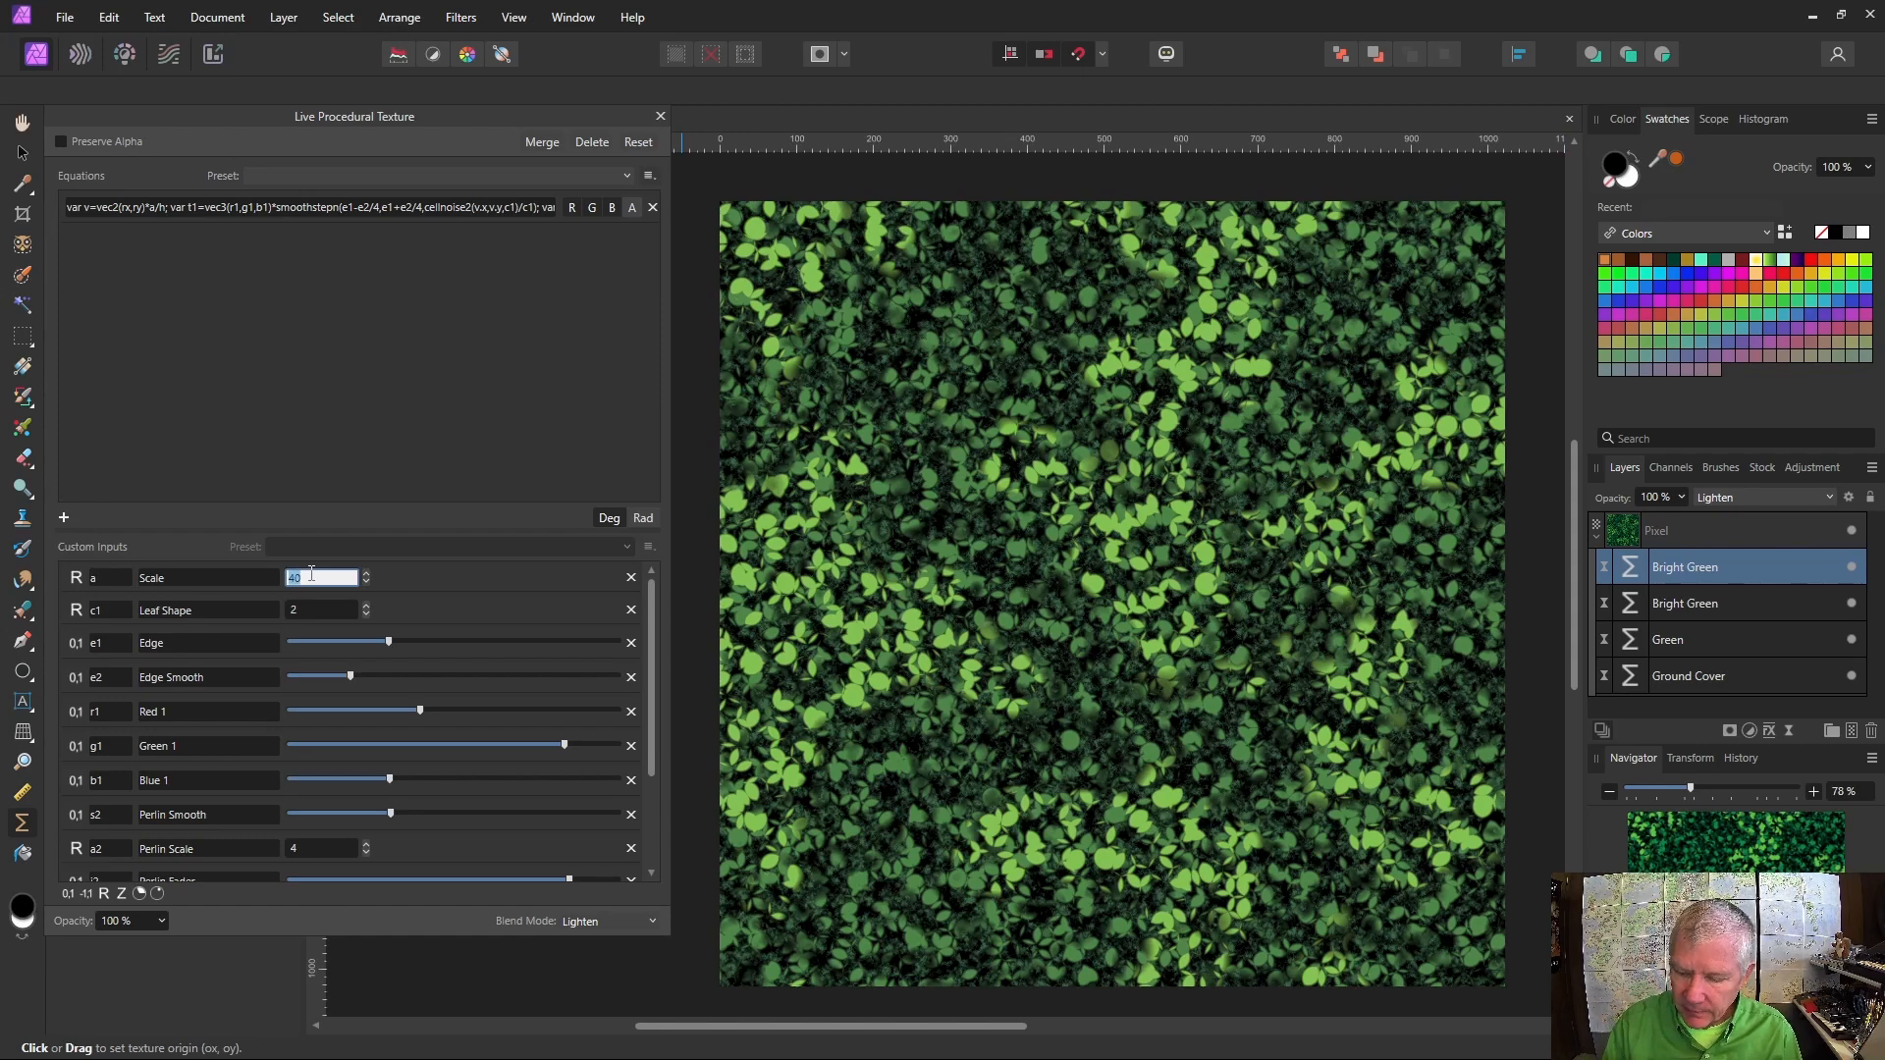
pyautogui.write('70')
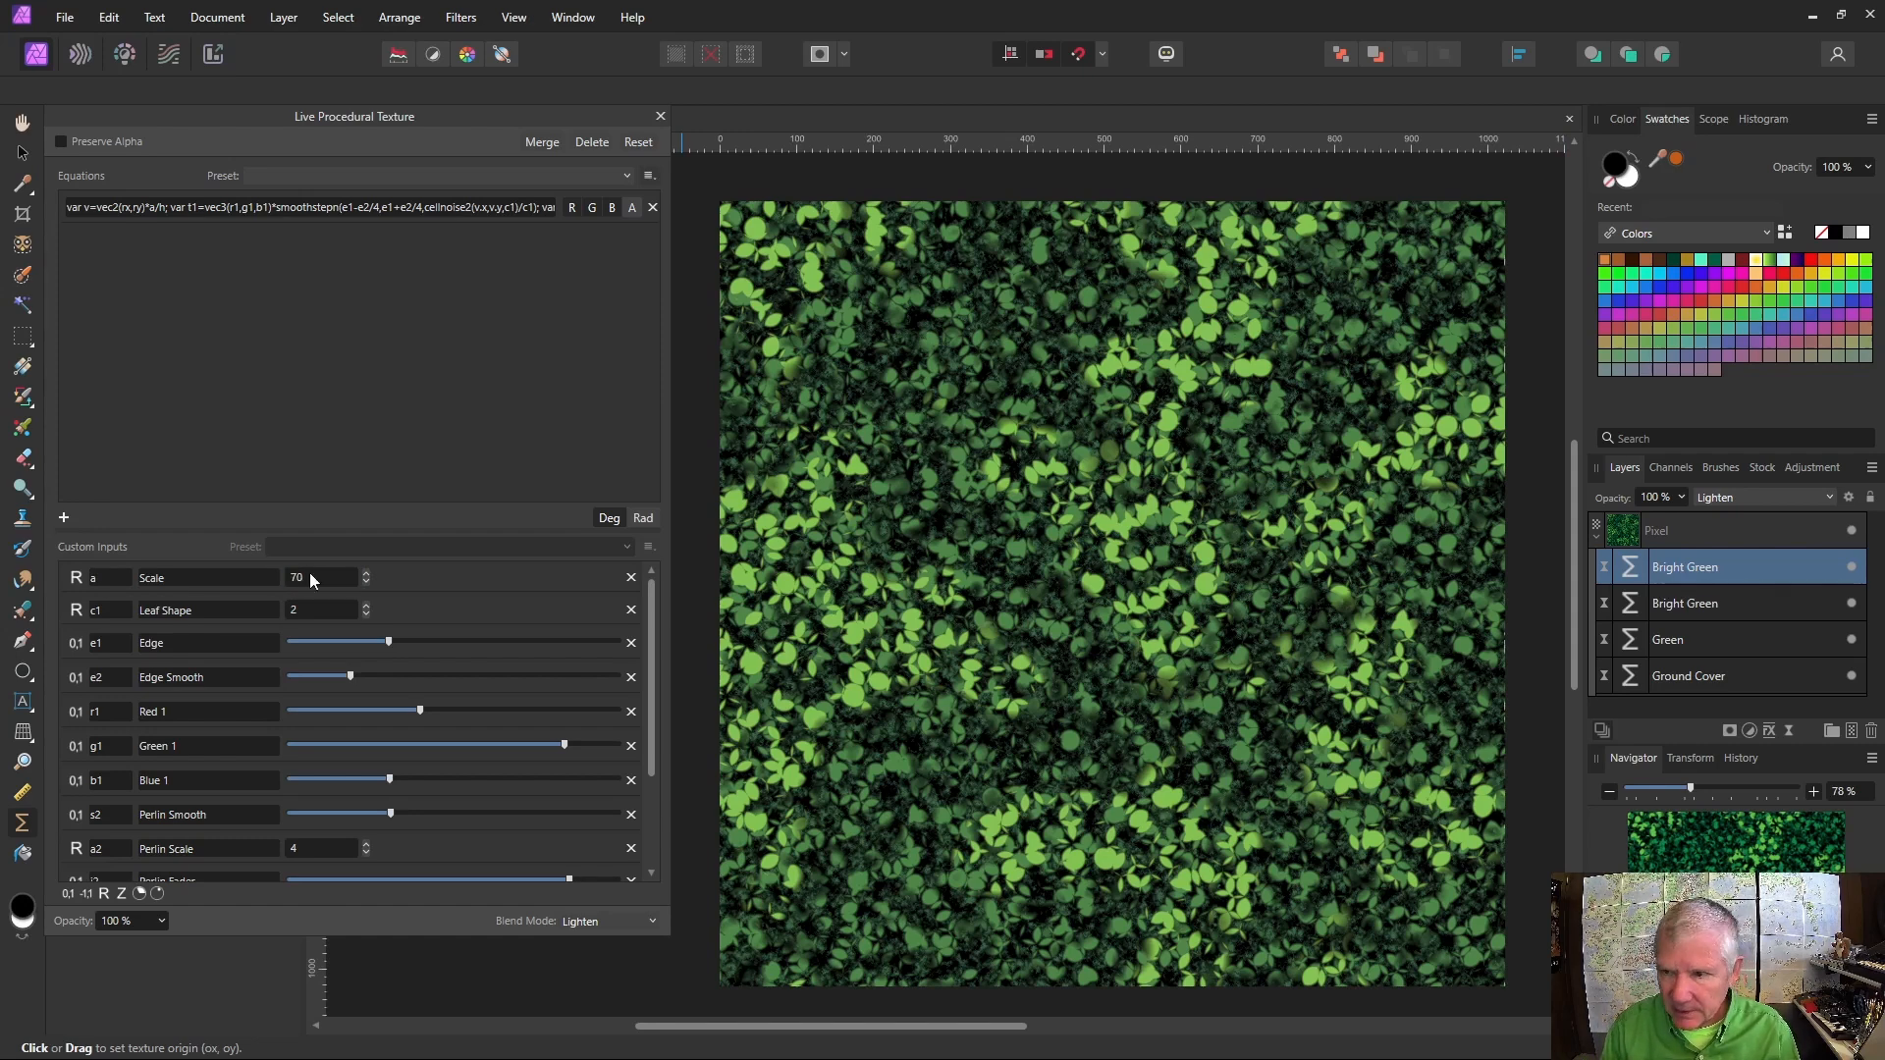
pyautogui.press('Return')
pyautogui.moveTo(1122, 660); pyautogui.dragTo(1211, 660)
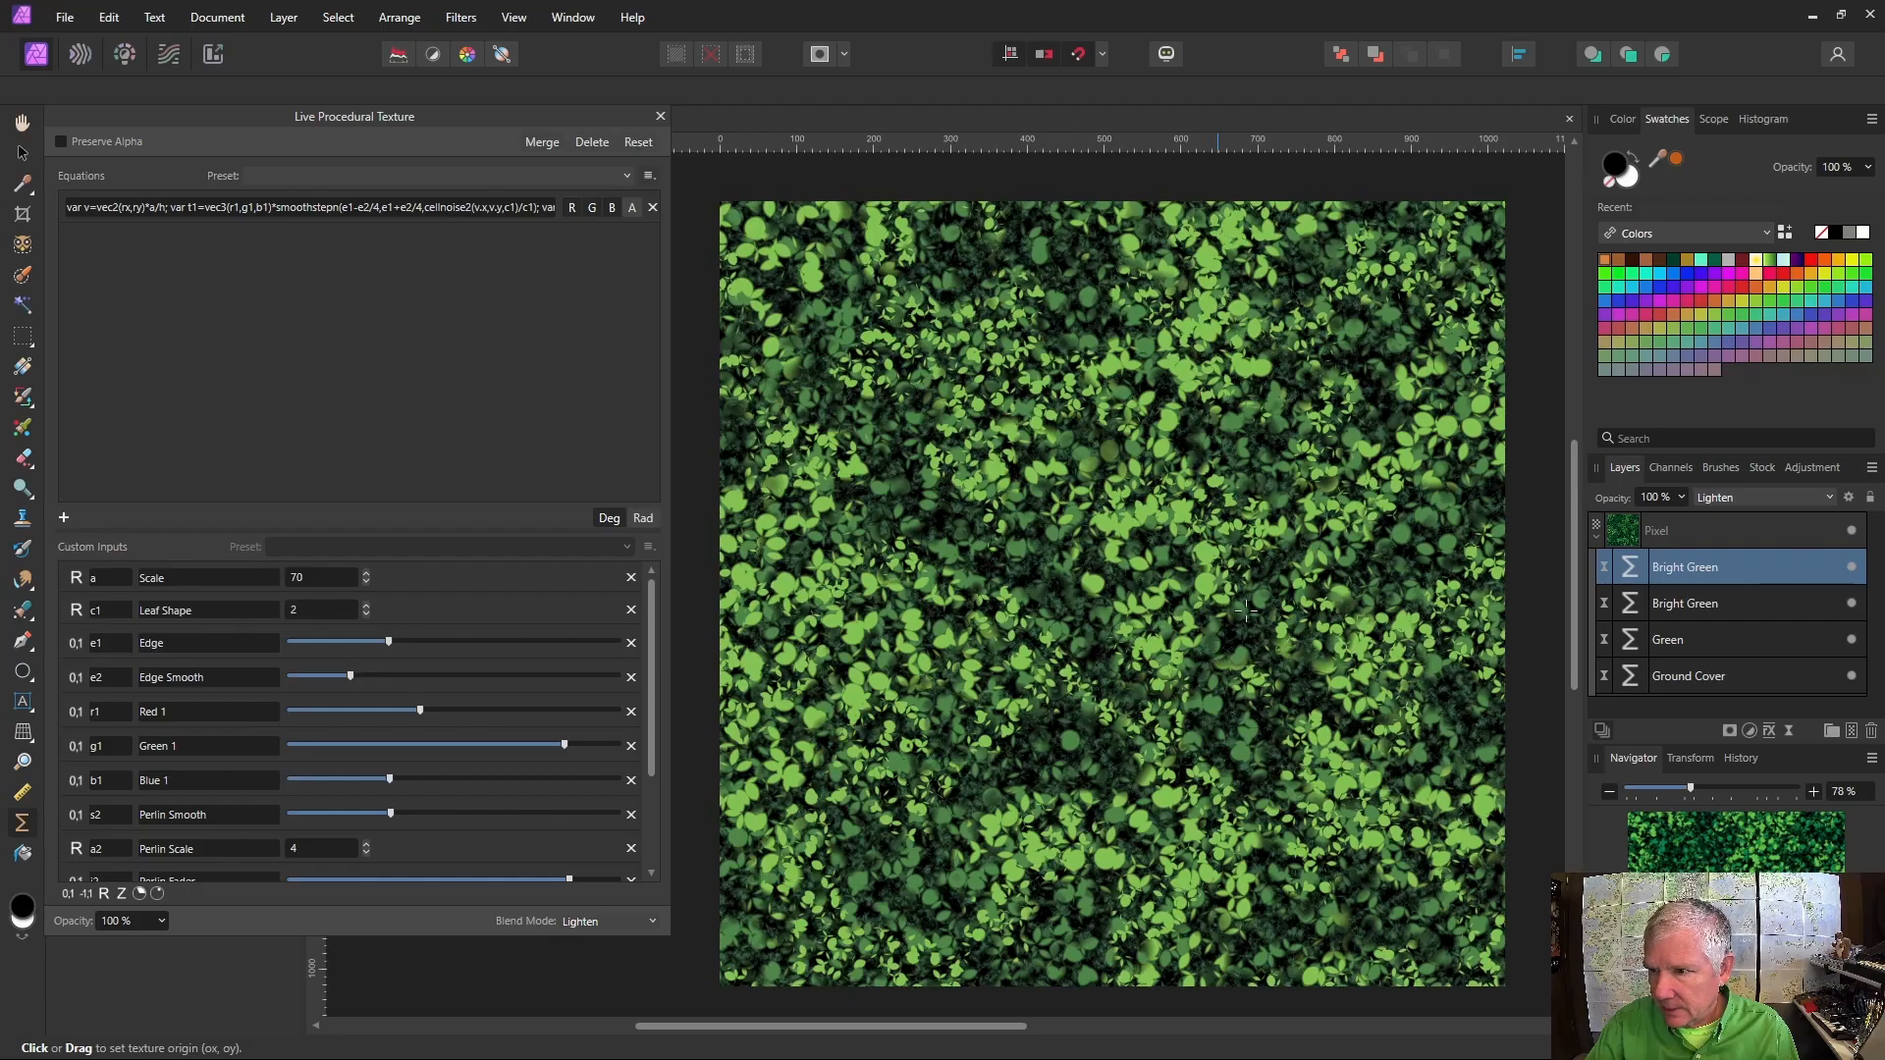
# Reposition the top Bright Green copy's texture origin, and set its Red 1 to about 86% and Green 1 to about 8%
pyautogui.moveTo(1118, 576); pyautogui.dragTo(1347, 569)
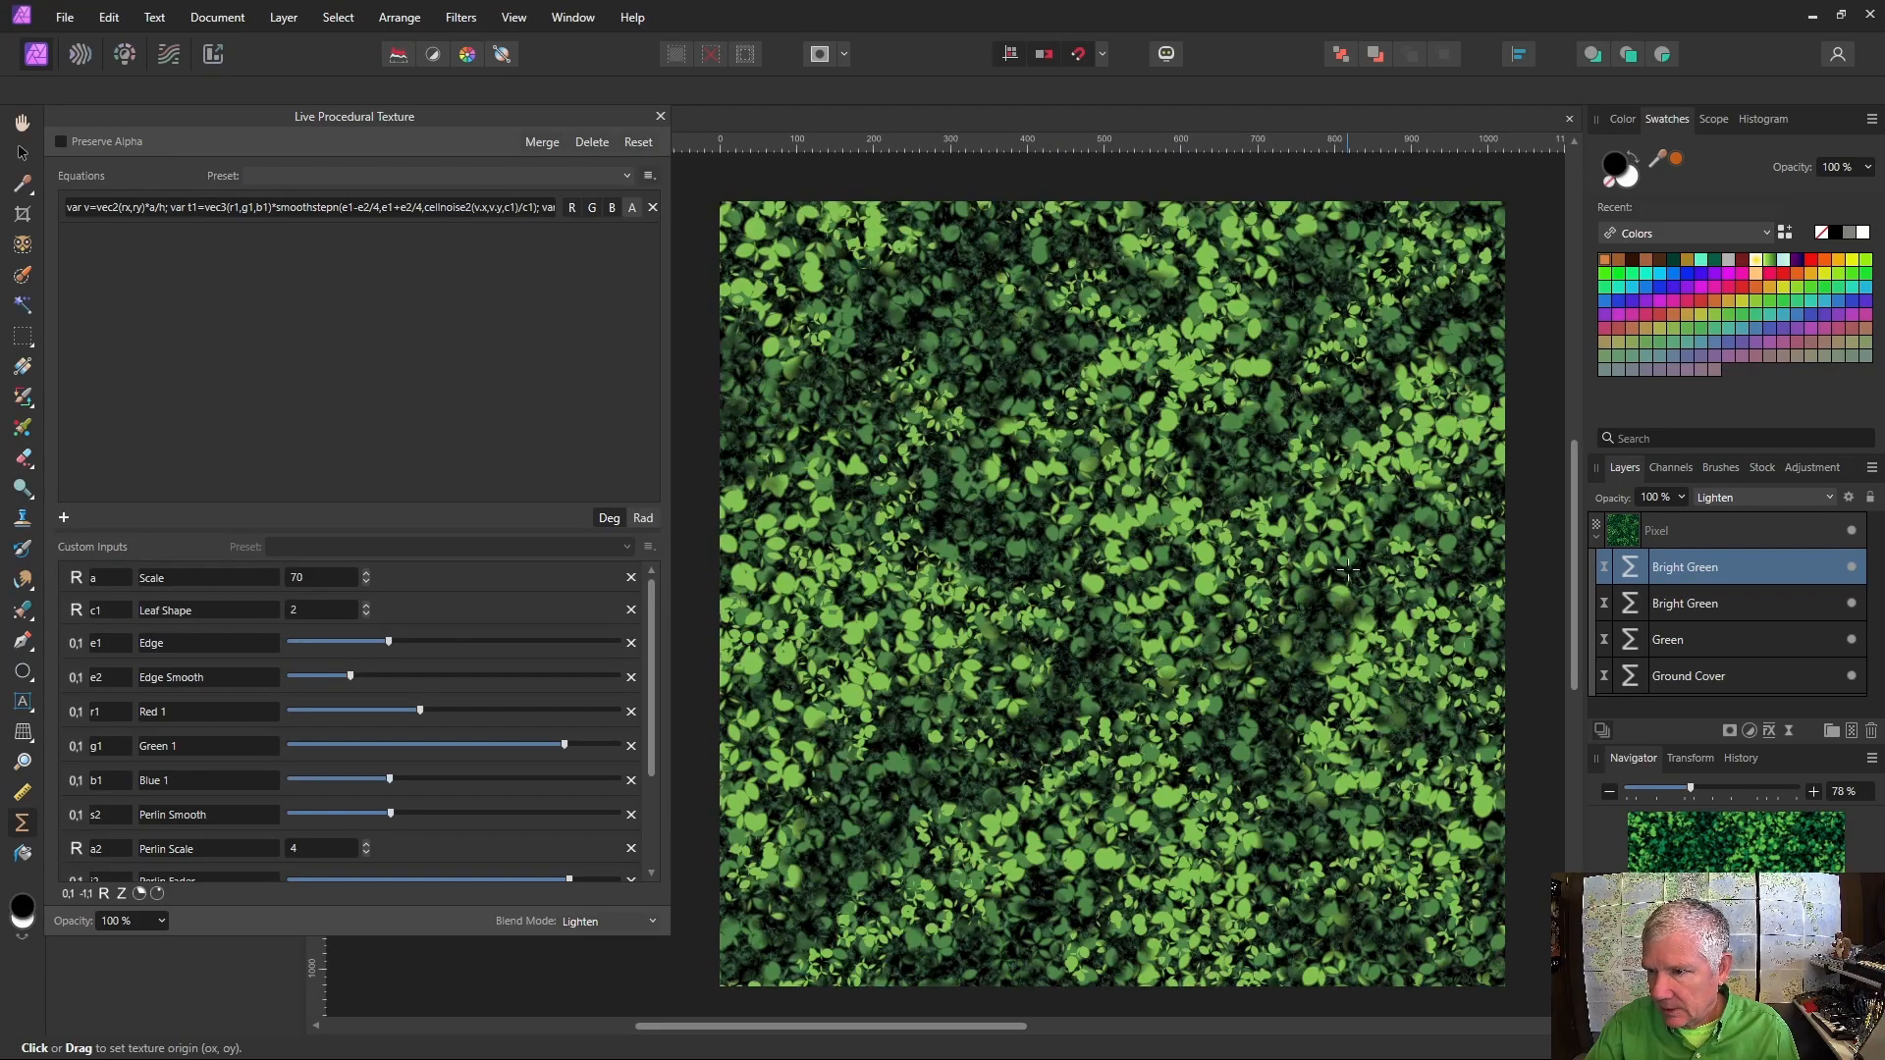
pyautogui.moveTo(1293, 675); pyautogui.dragTo(992, 810)
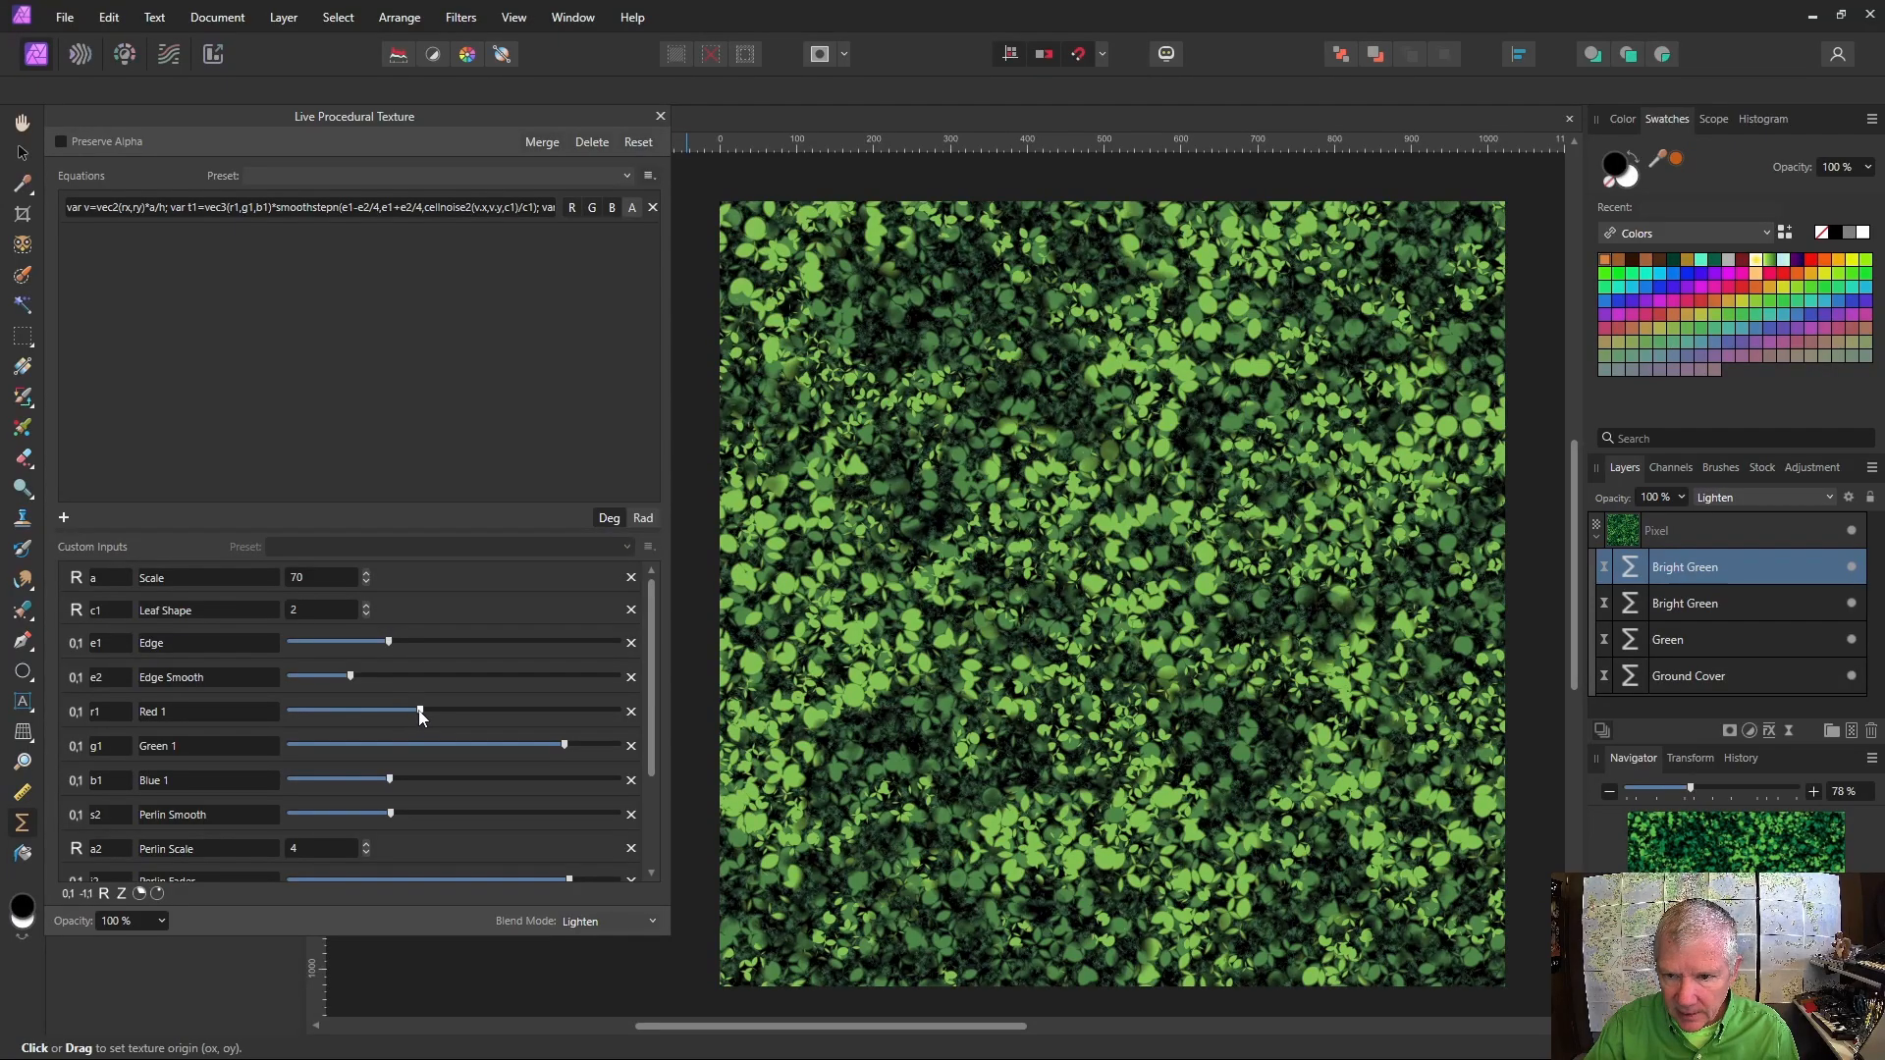
pyautogui.moveTo(420, 711); pyautogui.dragTo(315, 748)
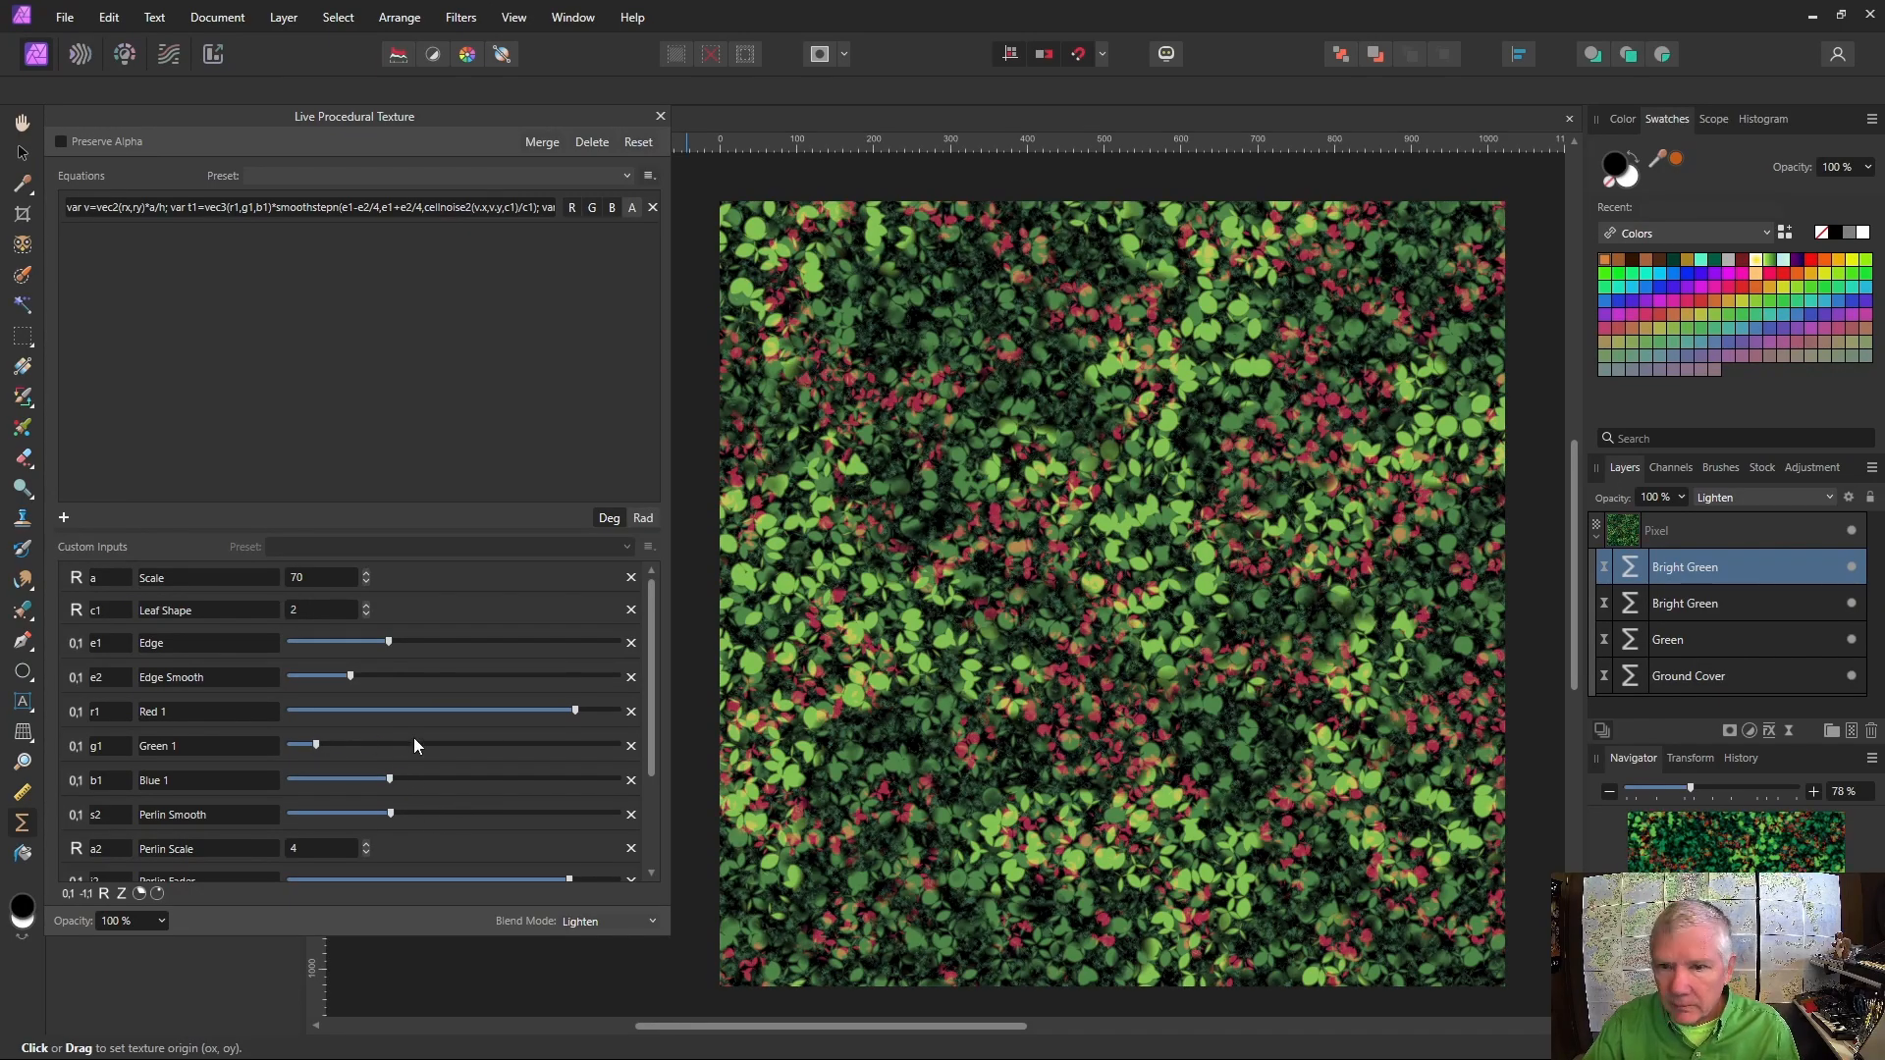
# Set the top copy's Leaf Shape to 4, Edge to about 23% and Edge Smooth to about 11%, rename it Red and close its settings
pyautogui.moveTo(381, 646); pyautogui.dragTo(373, 645)
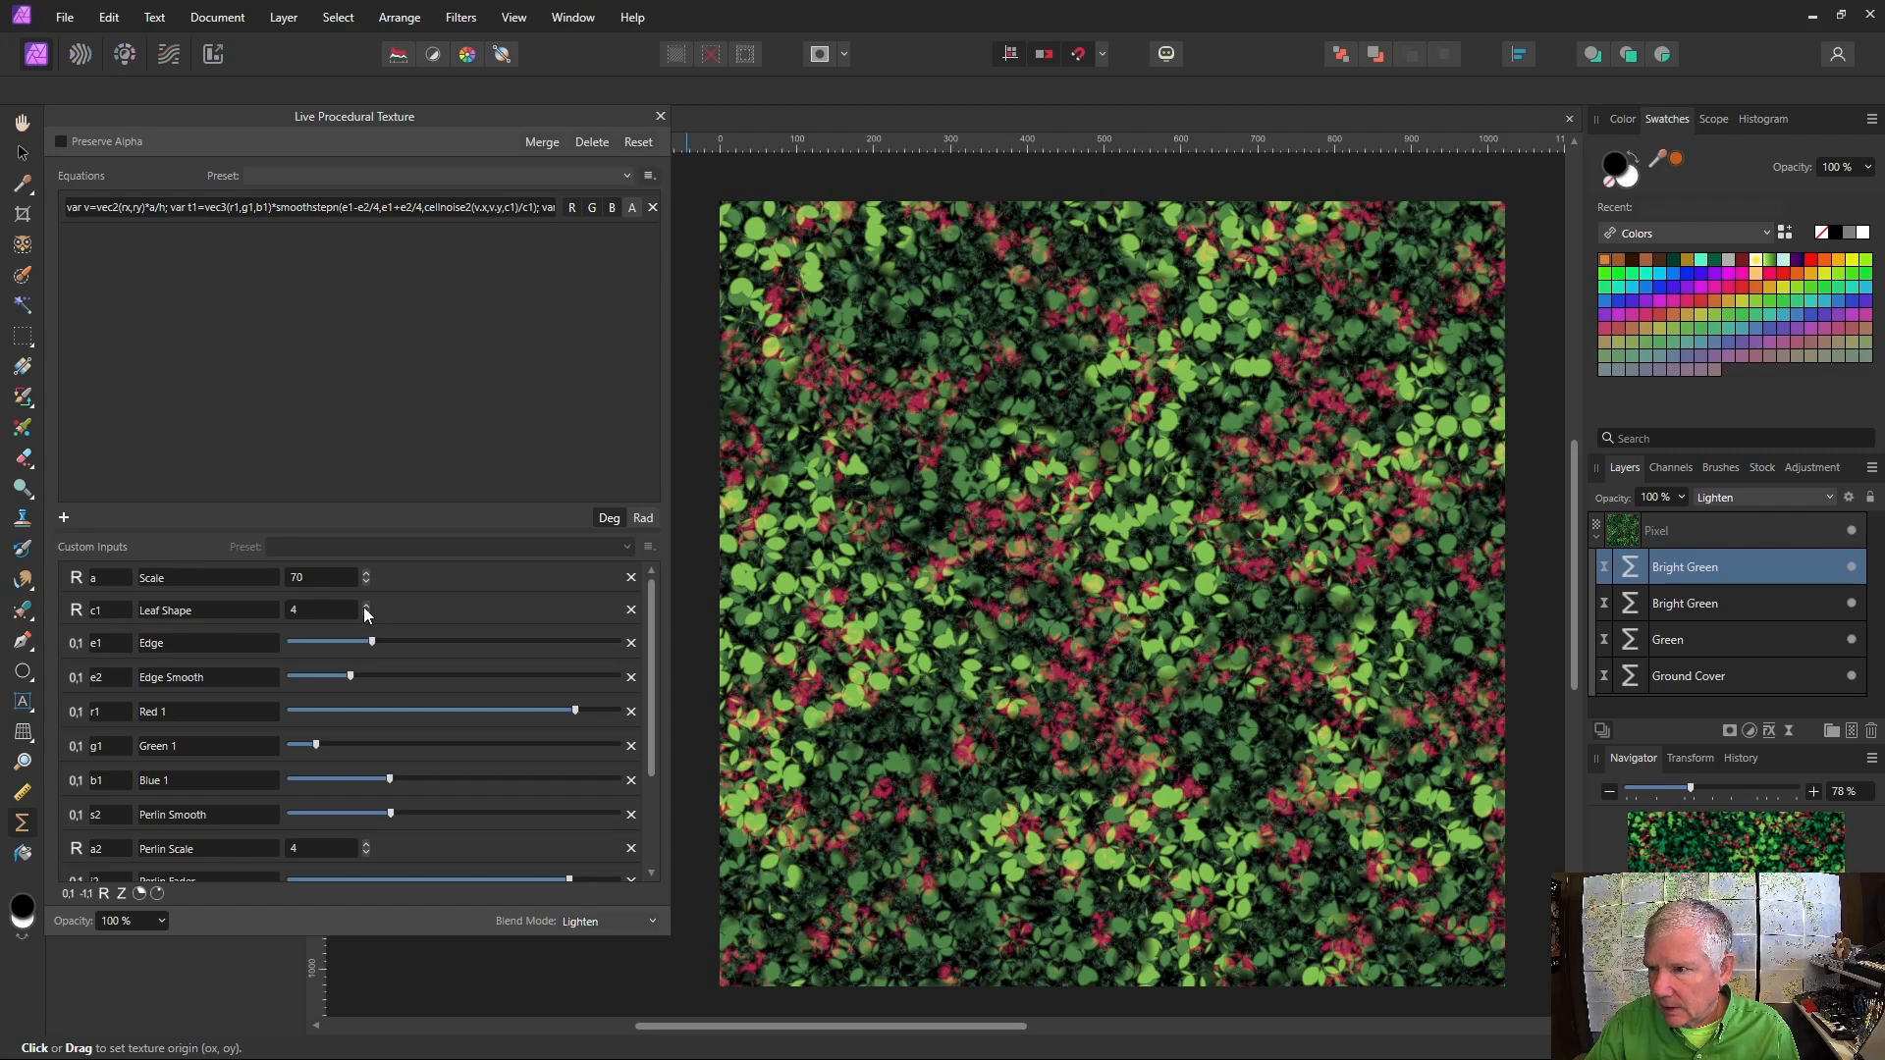
pyautogui.moveTo(377, 647); pyautogui.dragTo(327, 684)
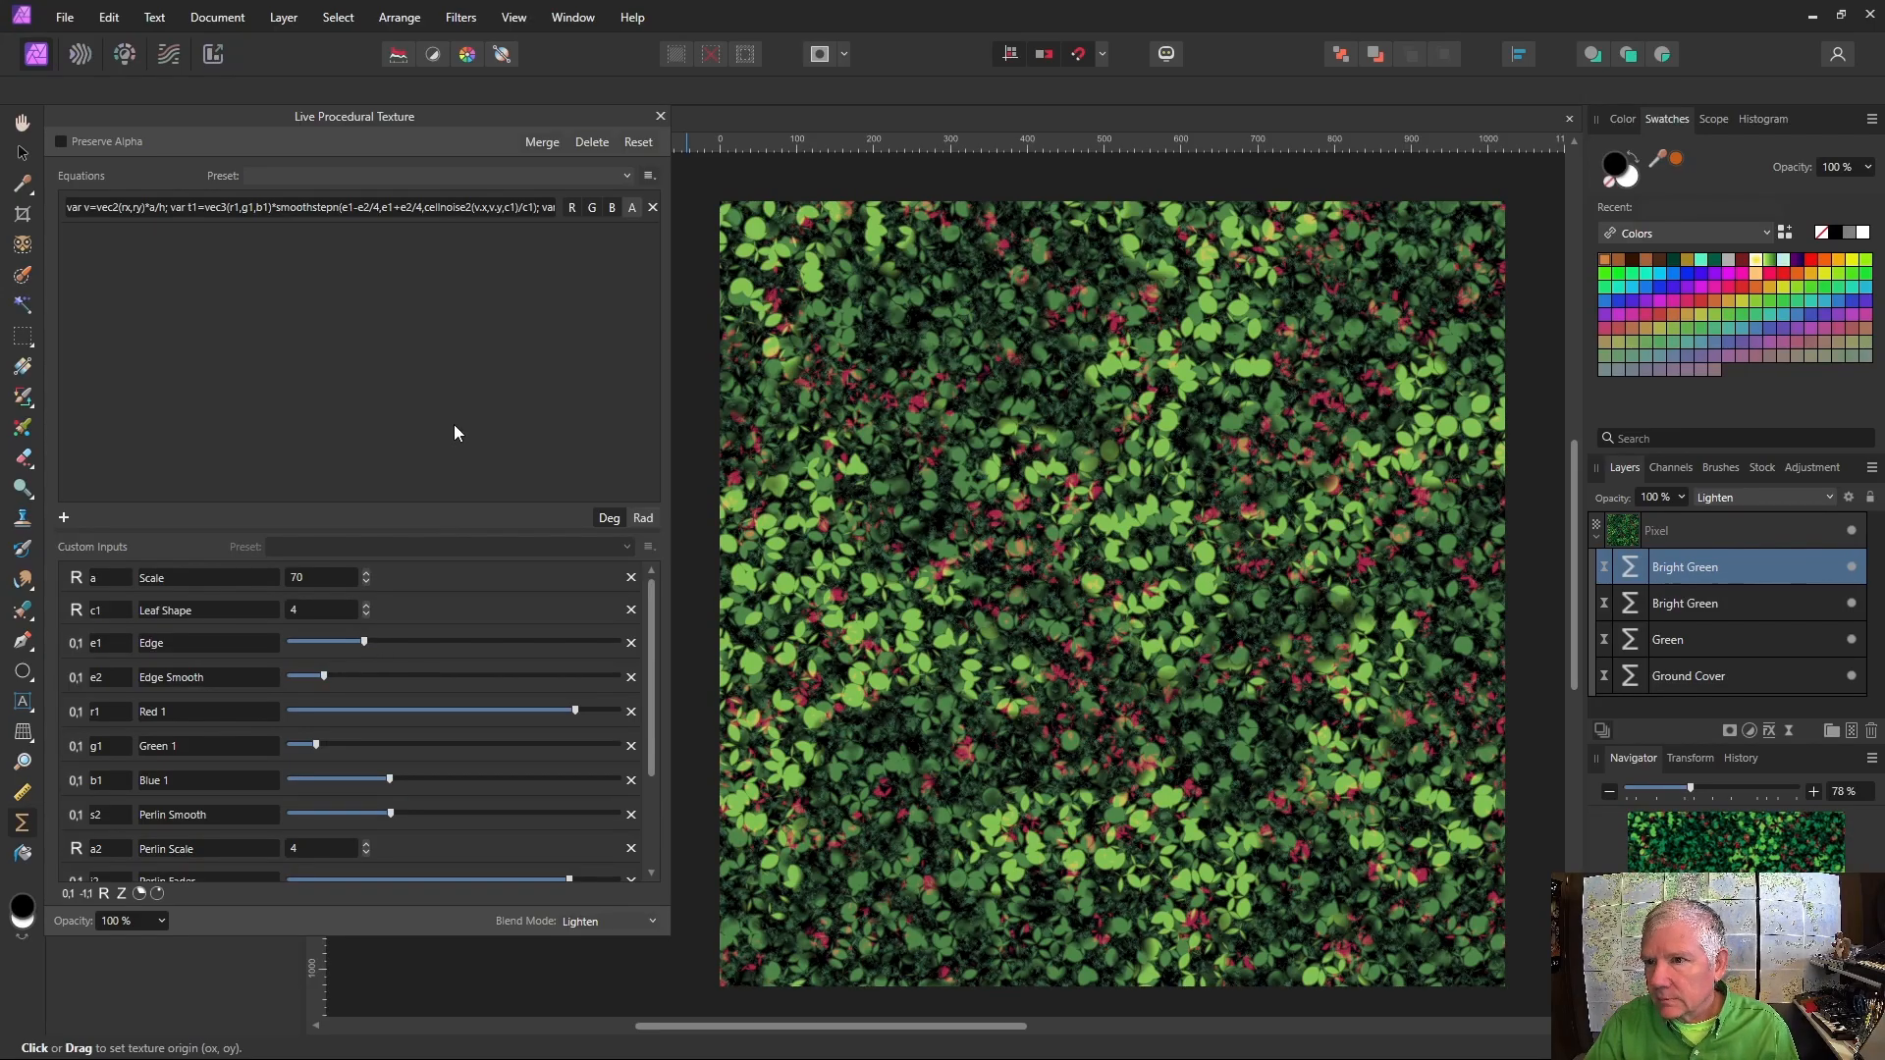
pyautogui.scroll(-2, 1141, 570)
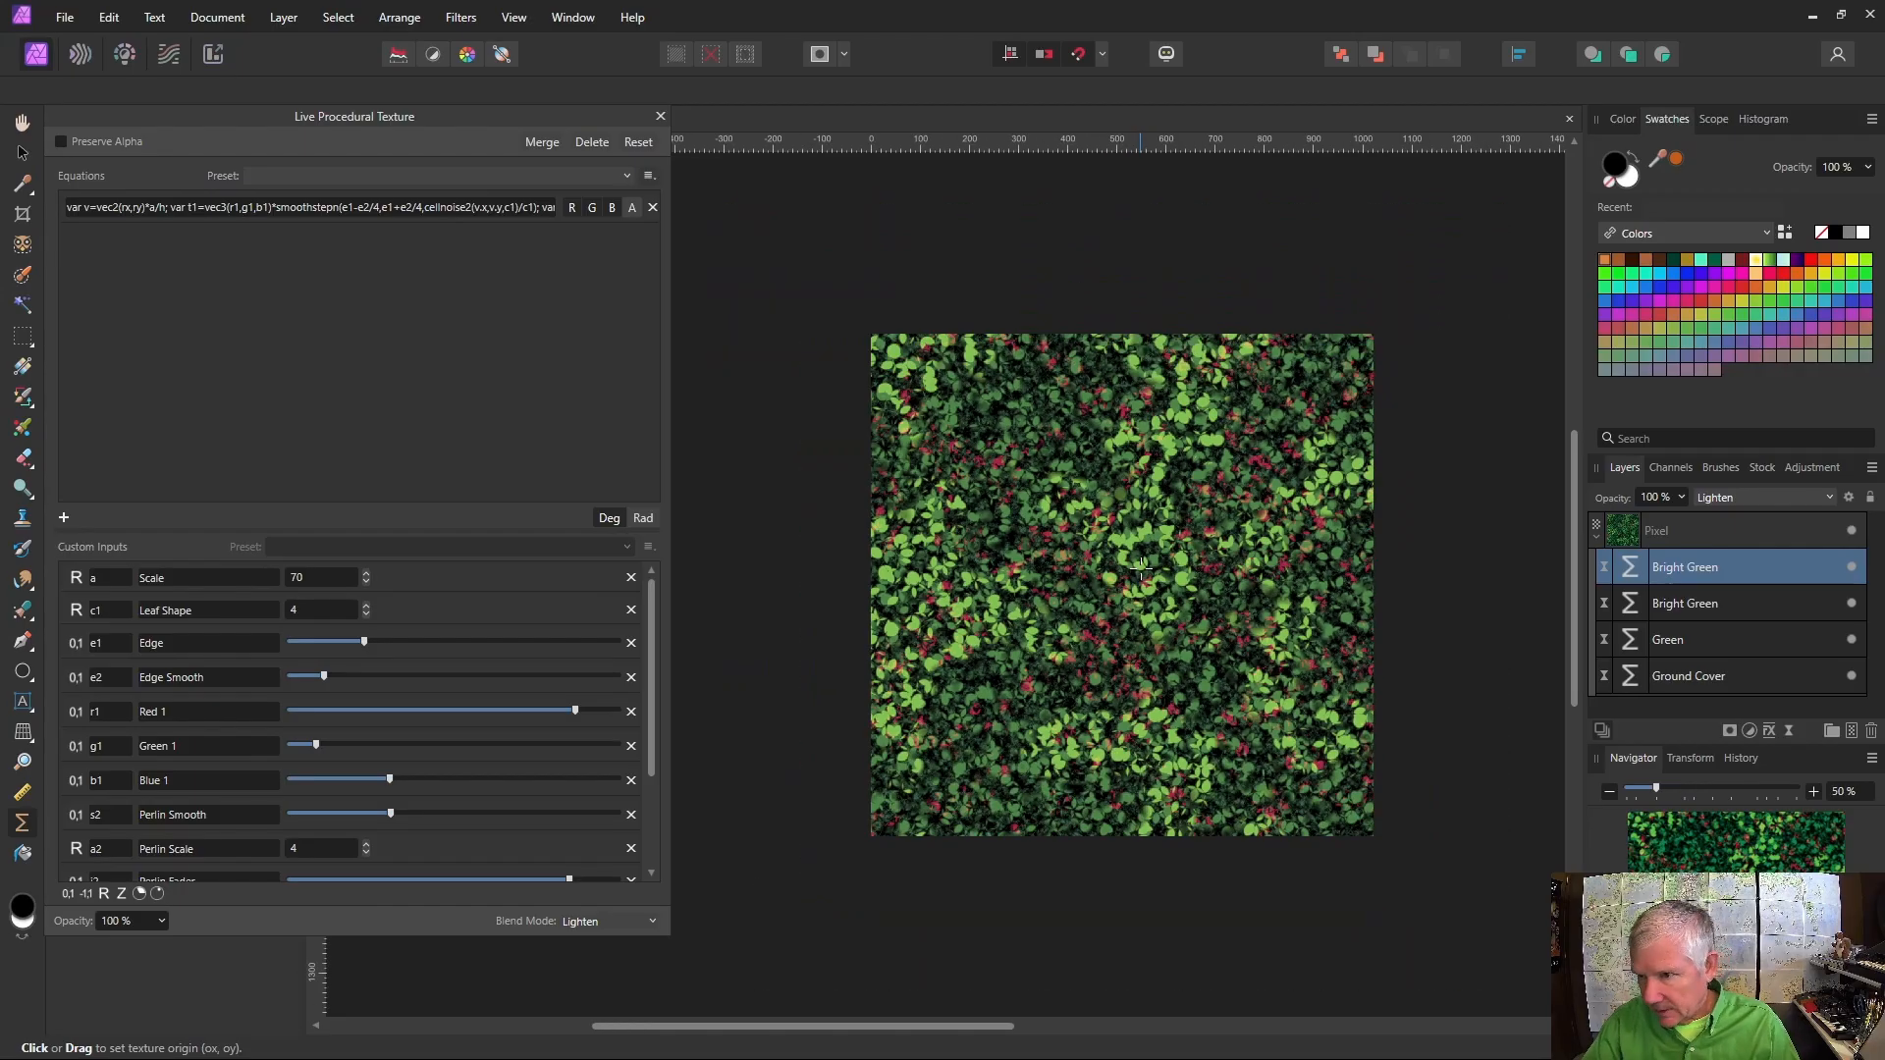
pyautogui.scroll(5, 1141, 571)
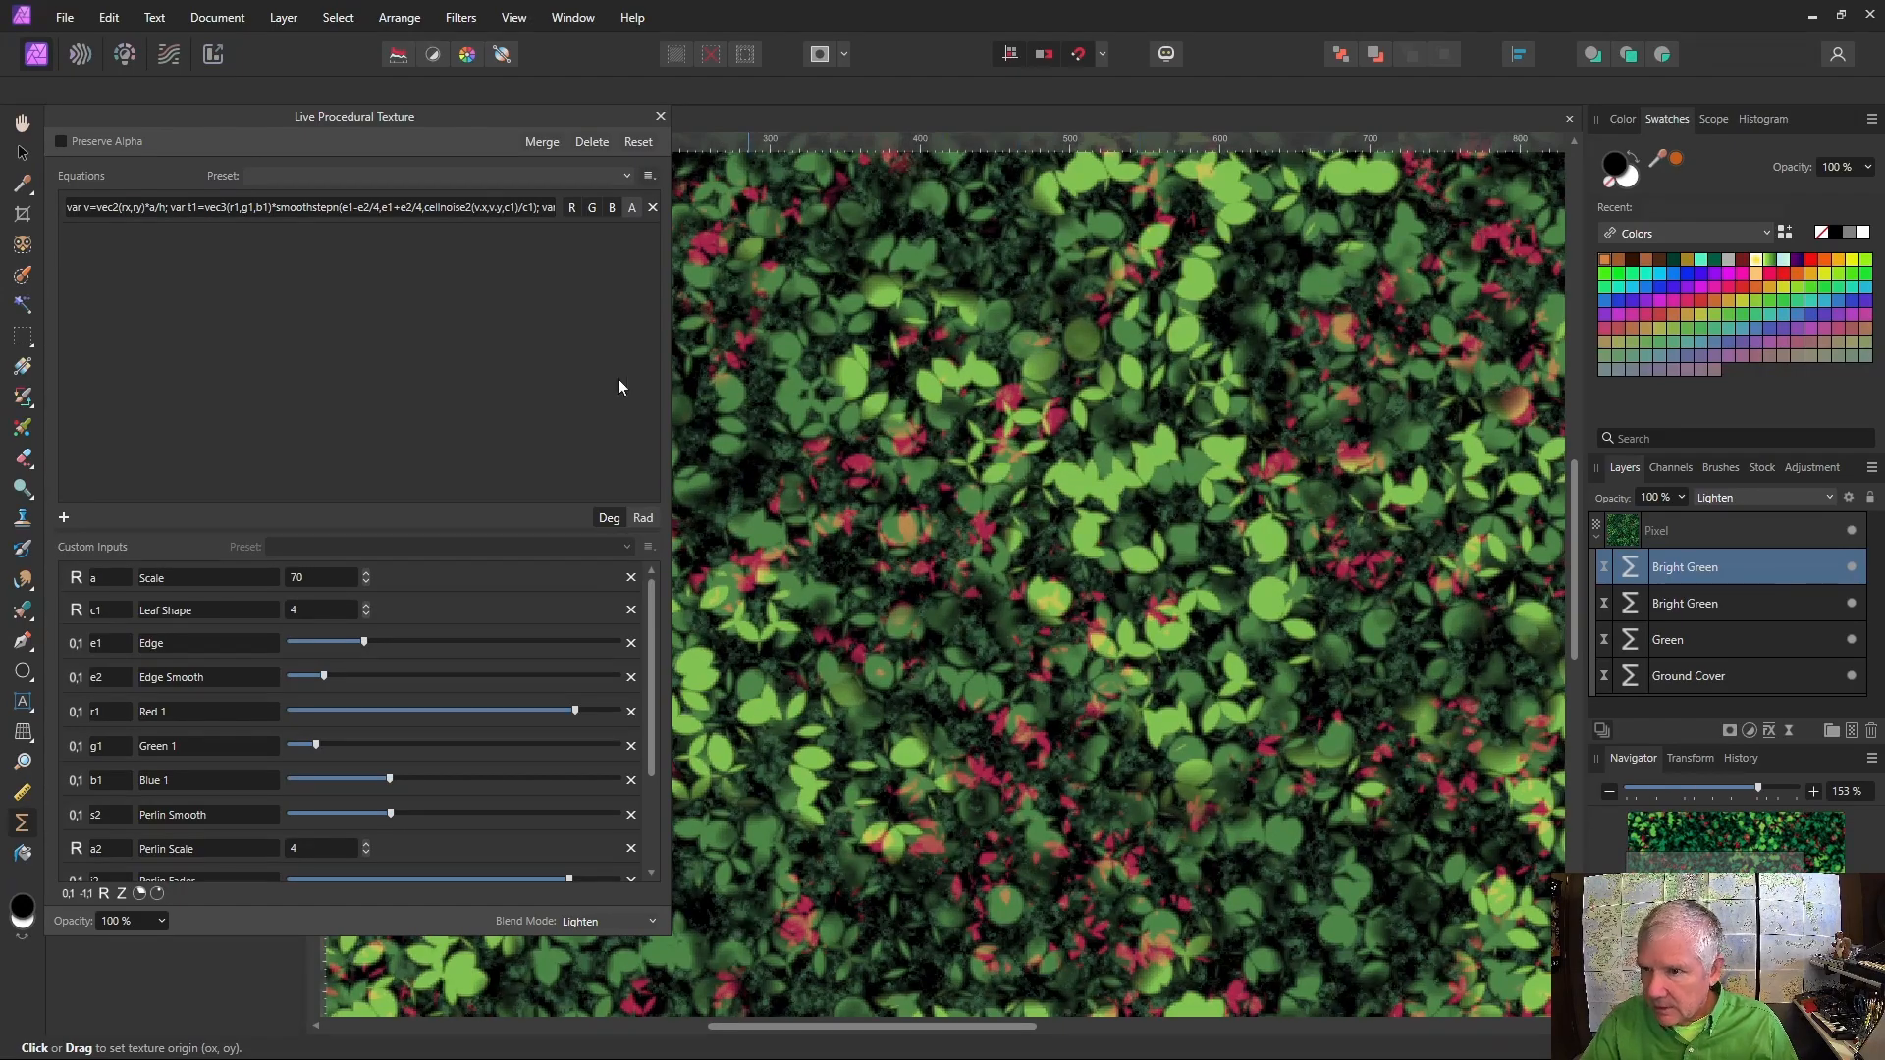
pyautogui.scroll(-1, 1226, 400)
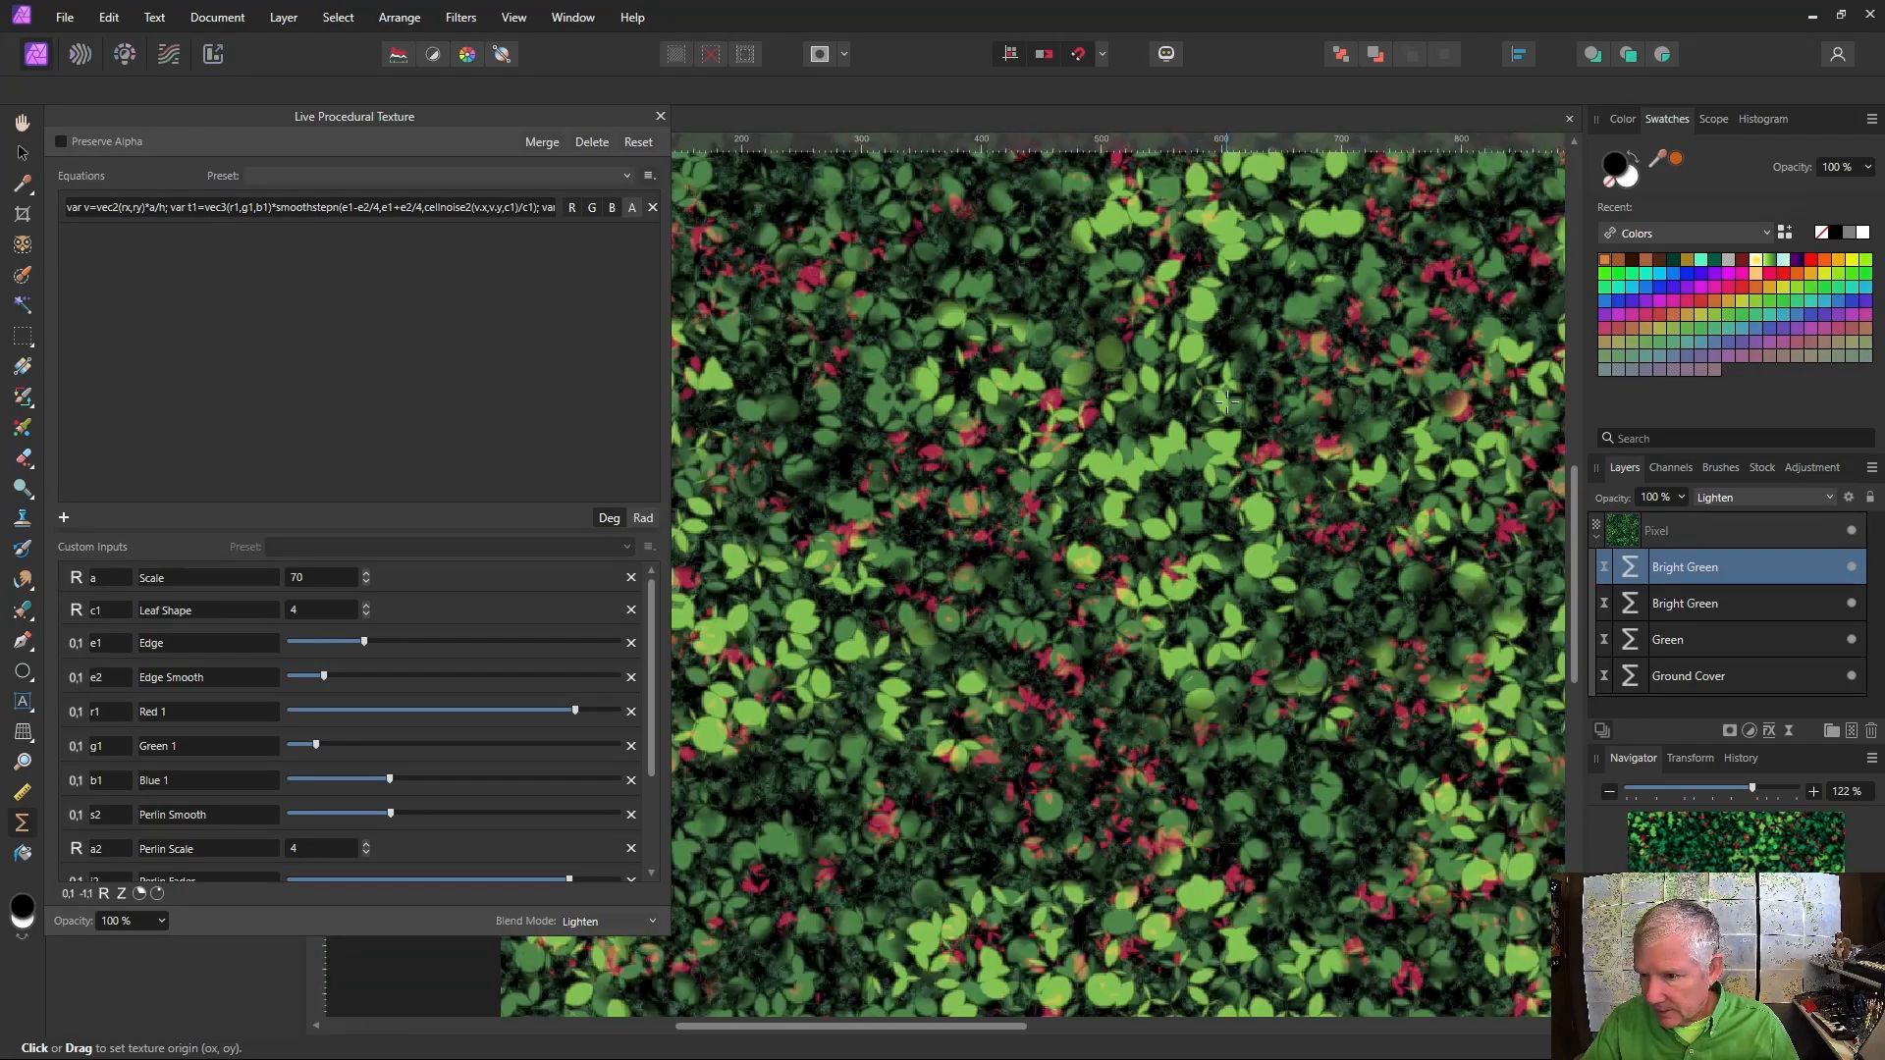
pyautogui.scroll(-1, 1226, 400)
pyautogui.click(661, 116)
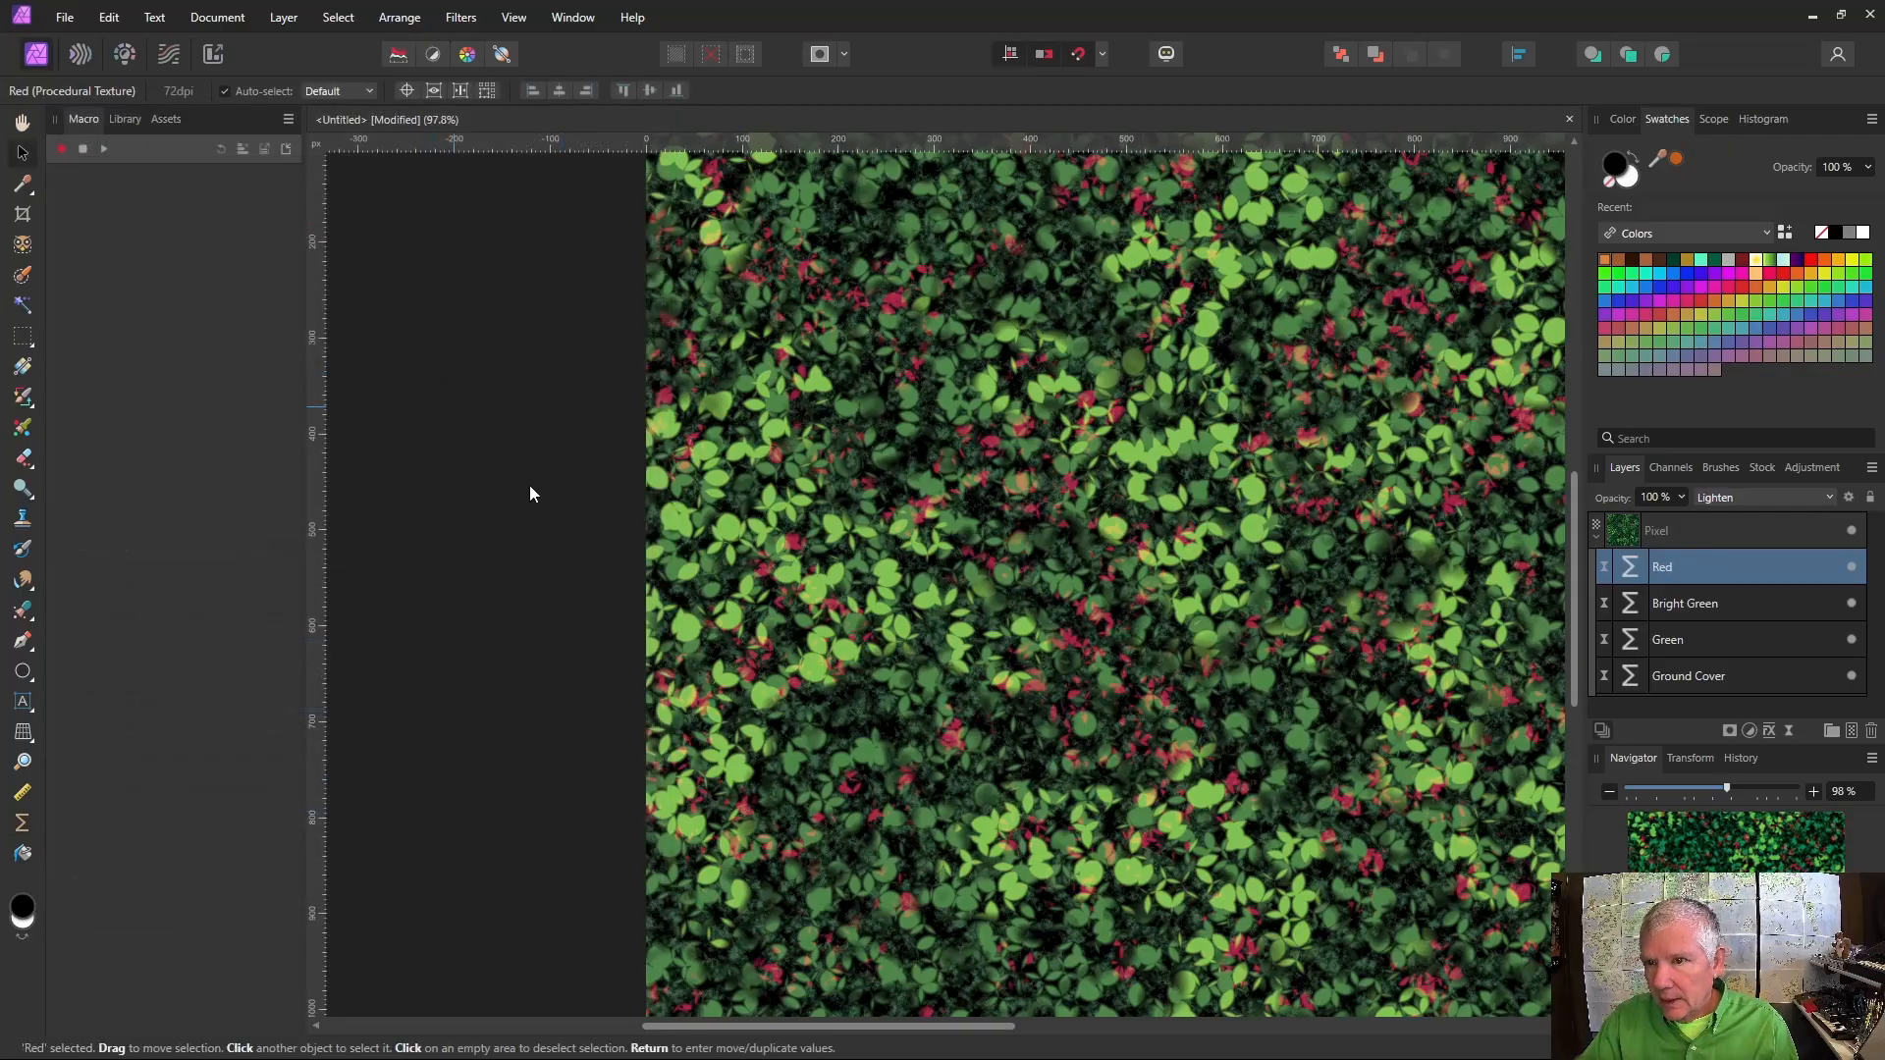
# Duplicate the Red filter, open the copy's settings and reposition its texture origin on the canvas
pyautogui.rightClick(1635, 572)
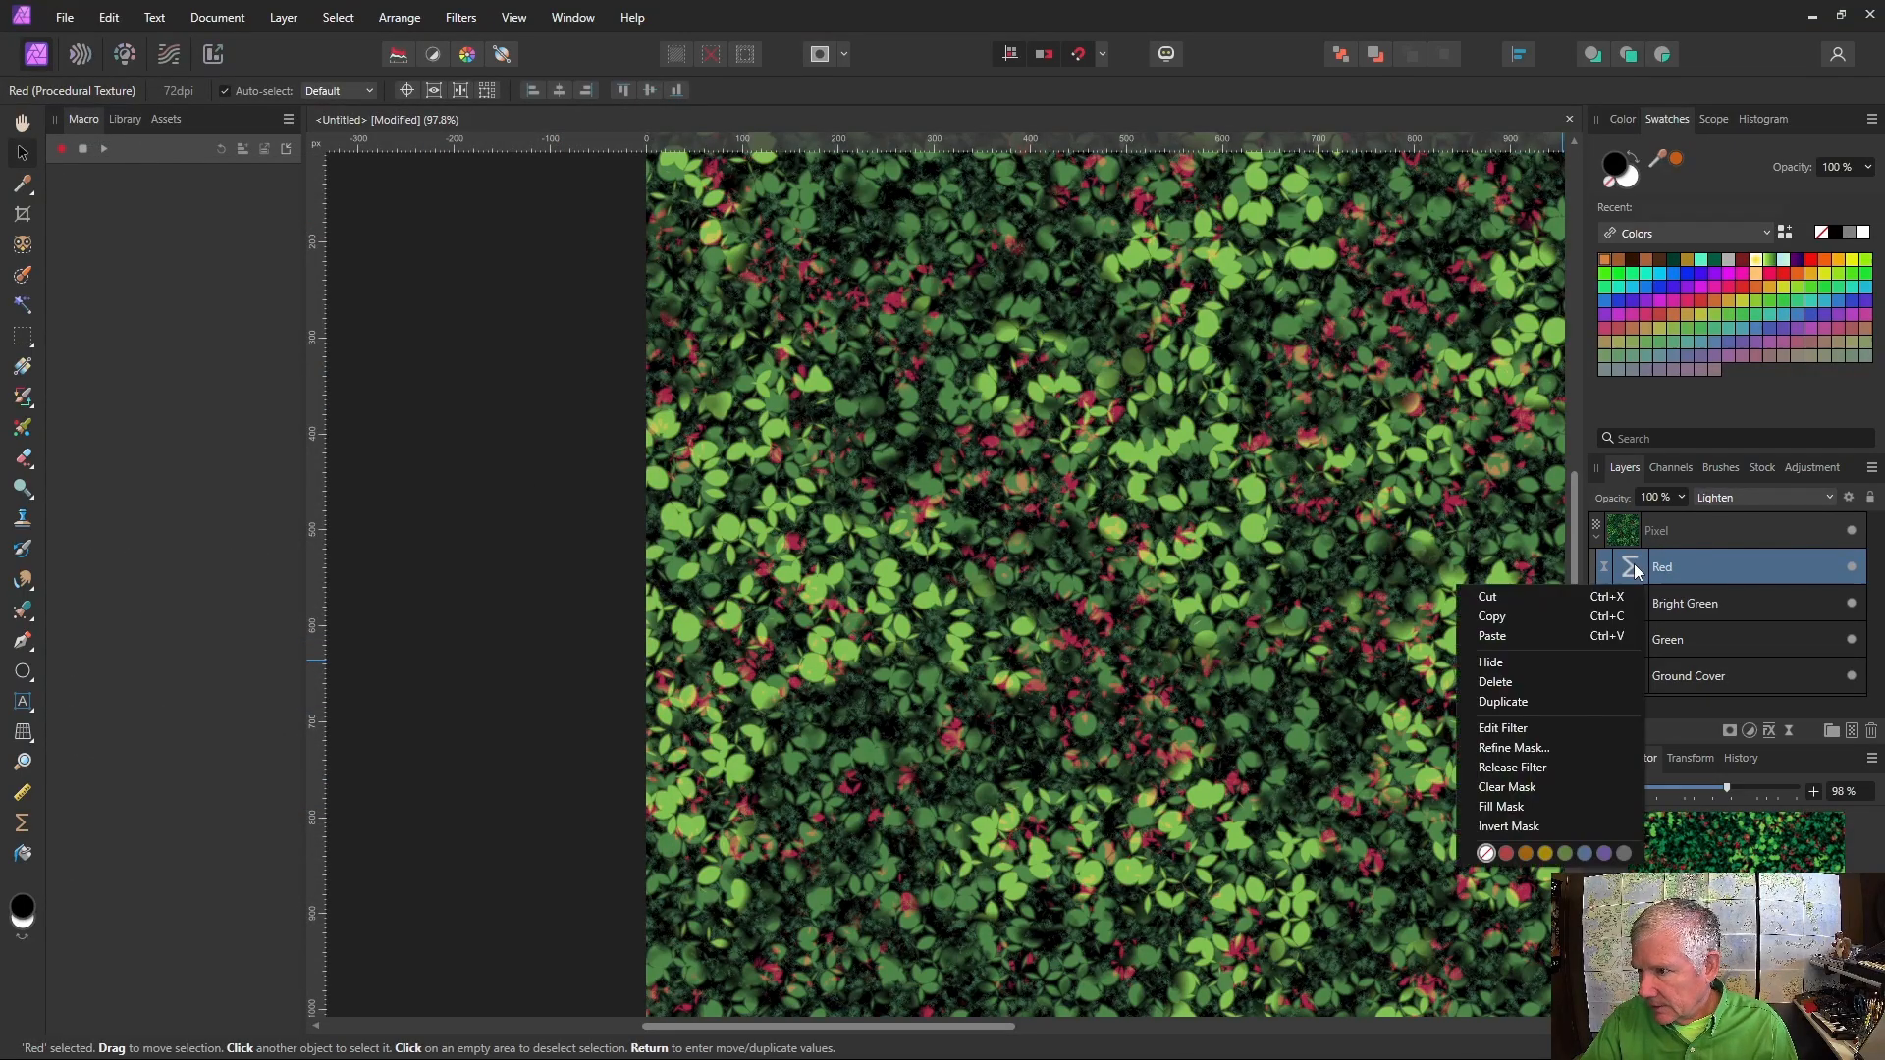
pyautogui.click(1553, 703)
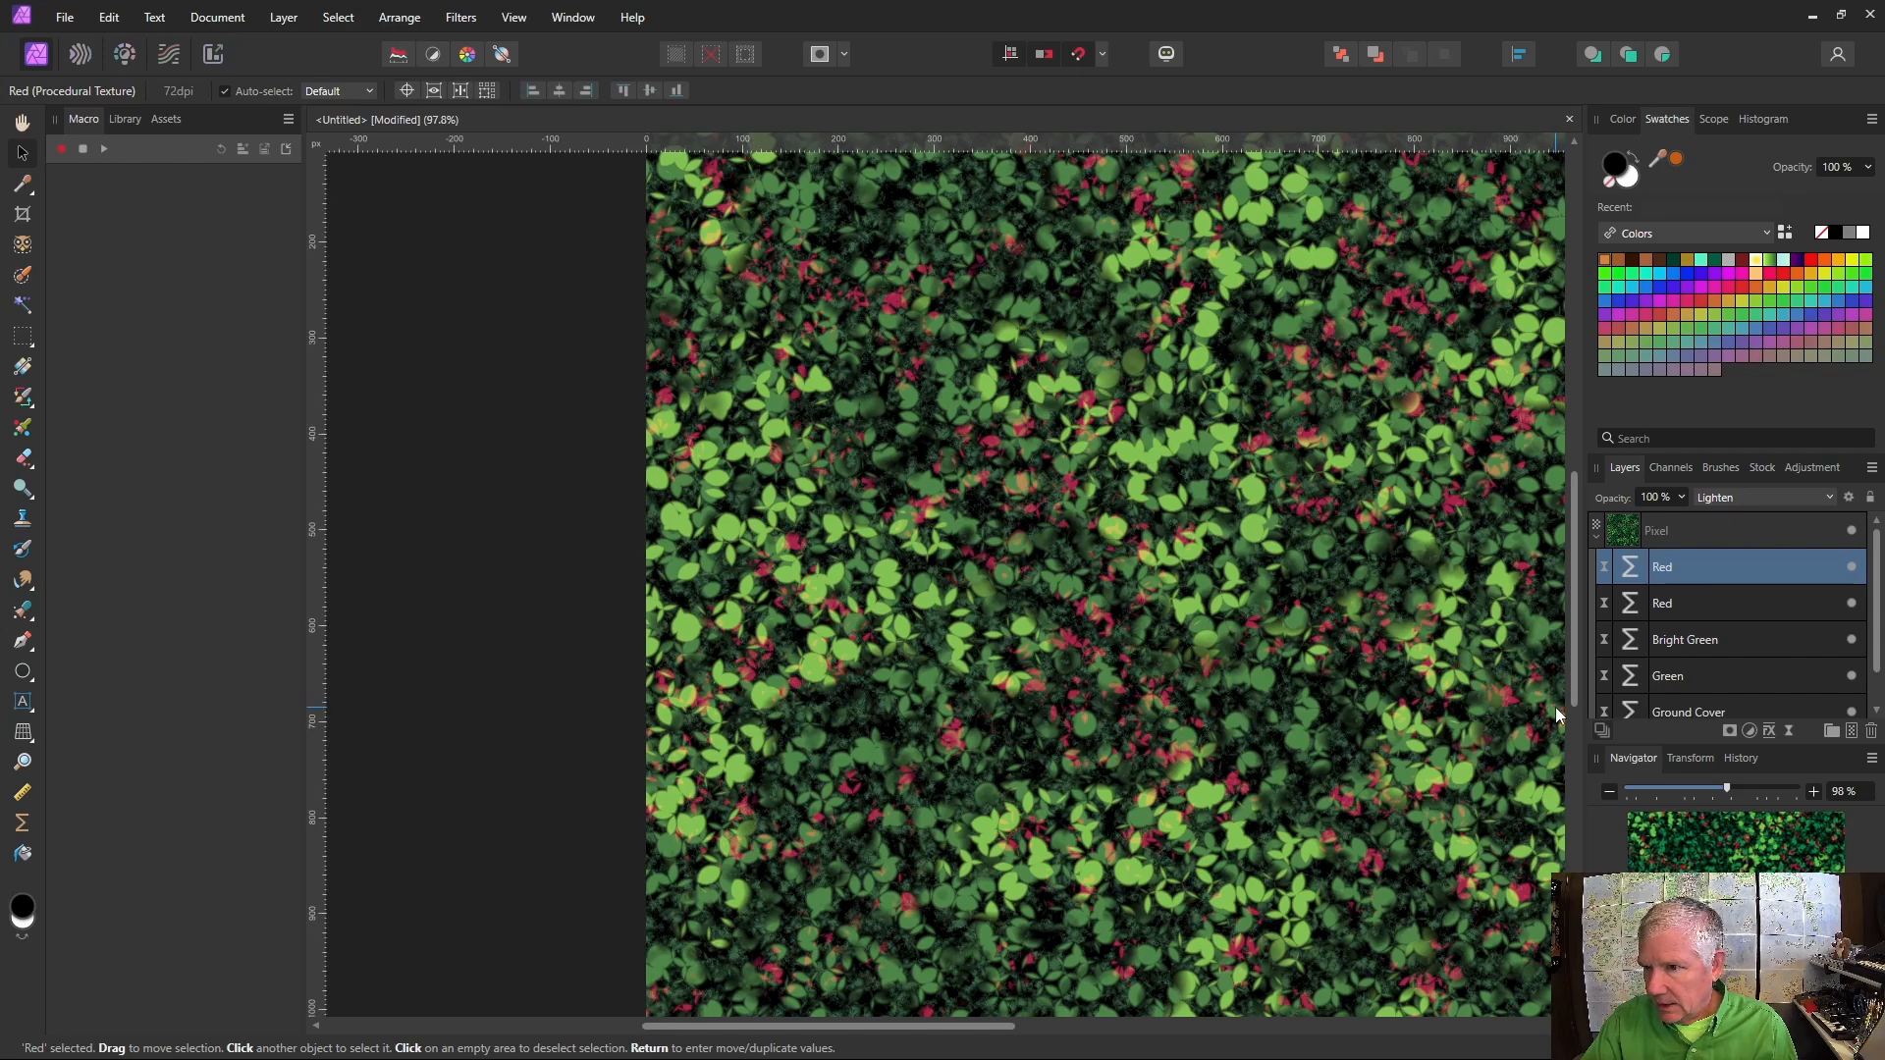
pyautogui.doubleClick(1630, 569)
pyautogui.click(865, 471)
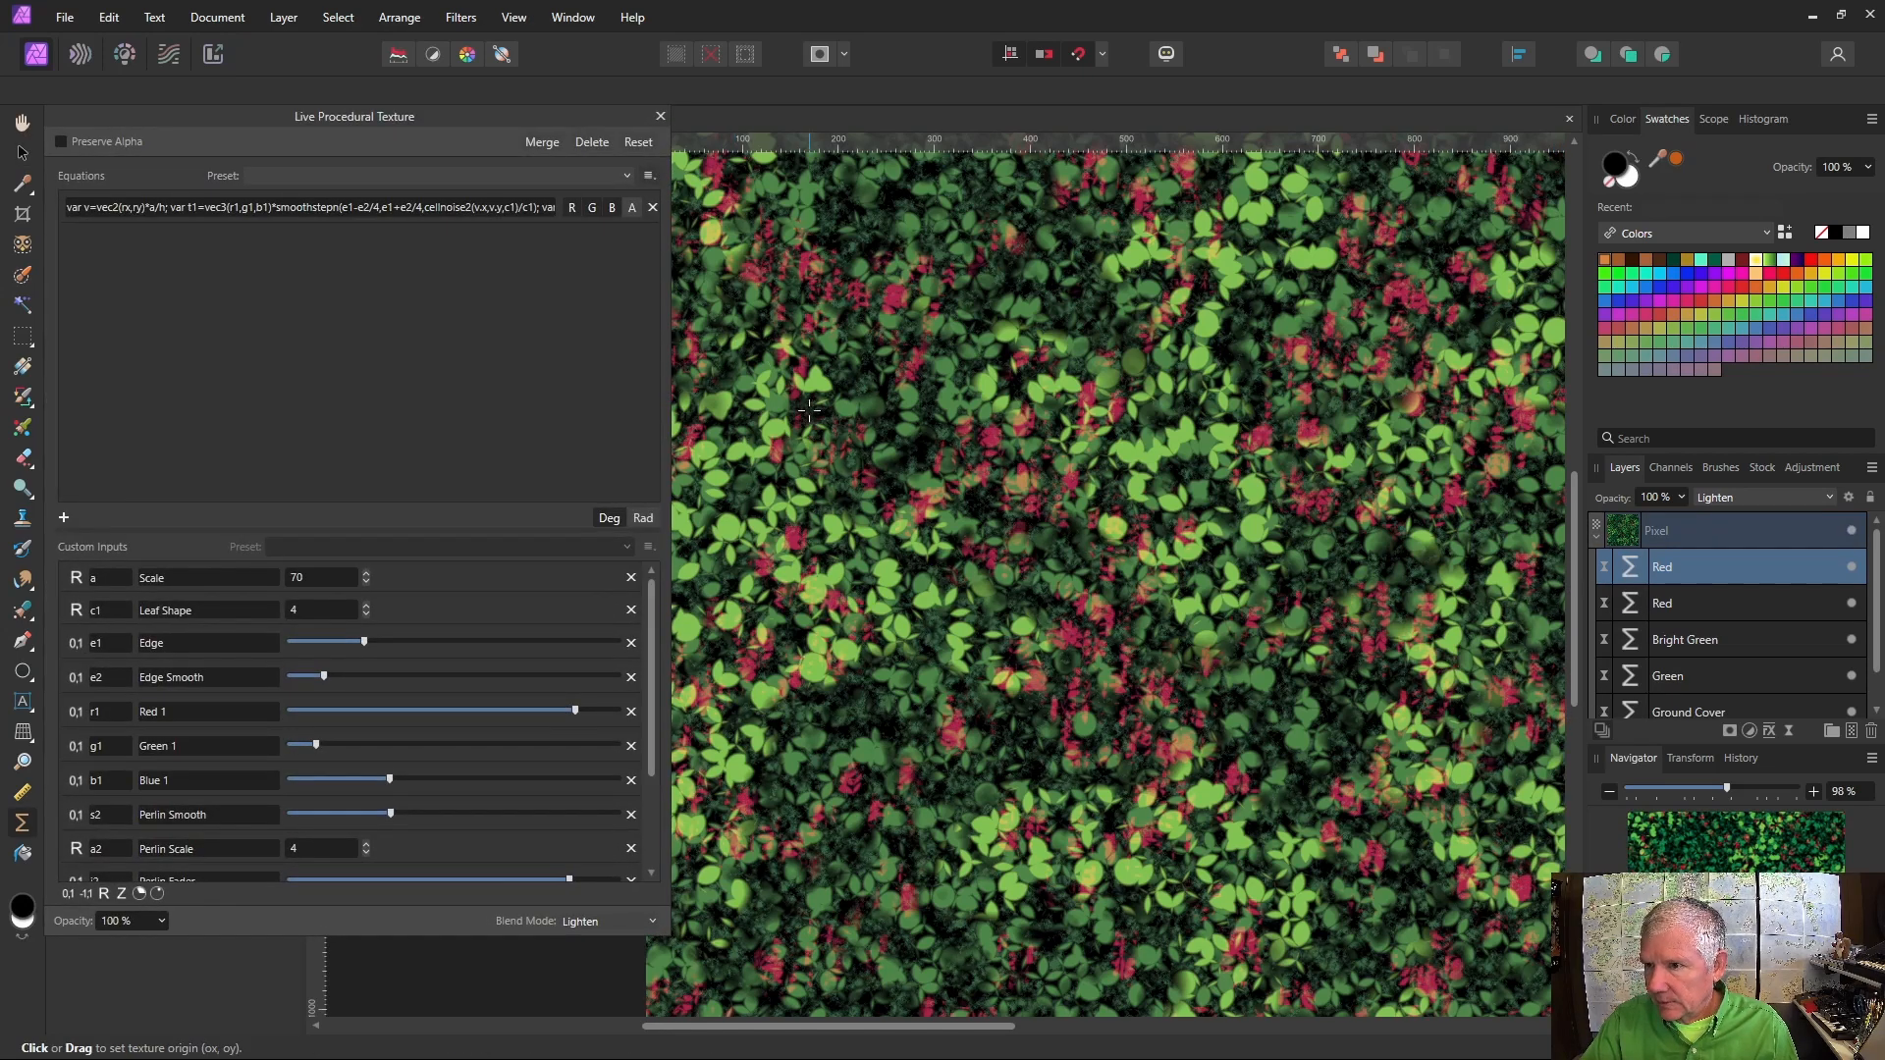
pyautogui.click(1258, 843)
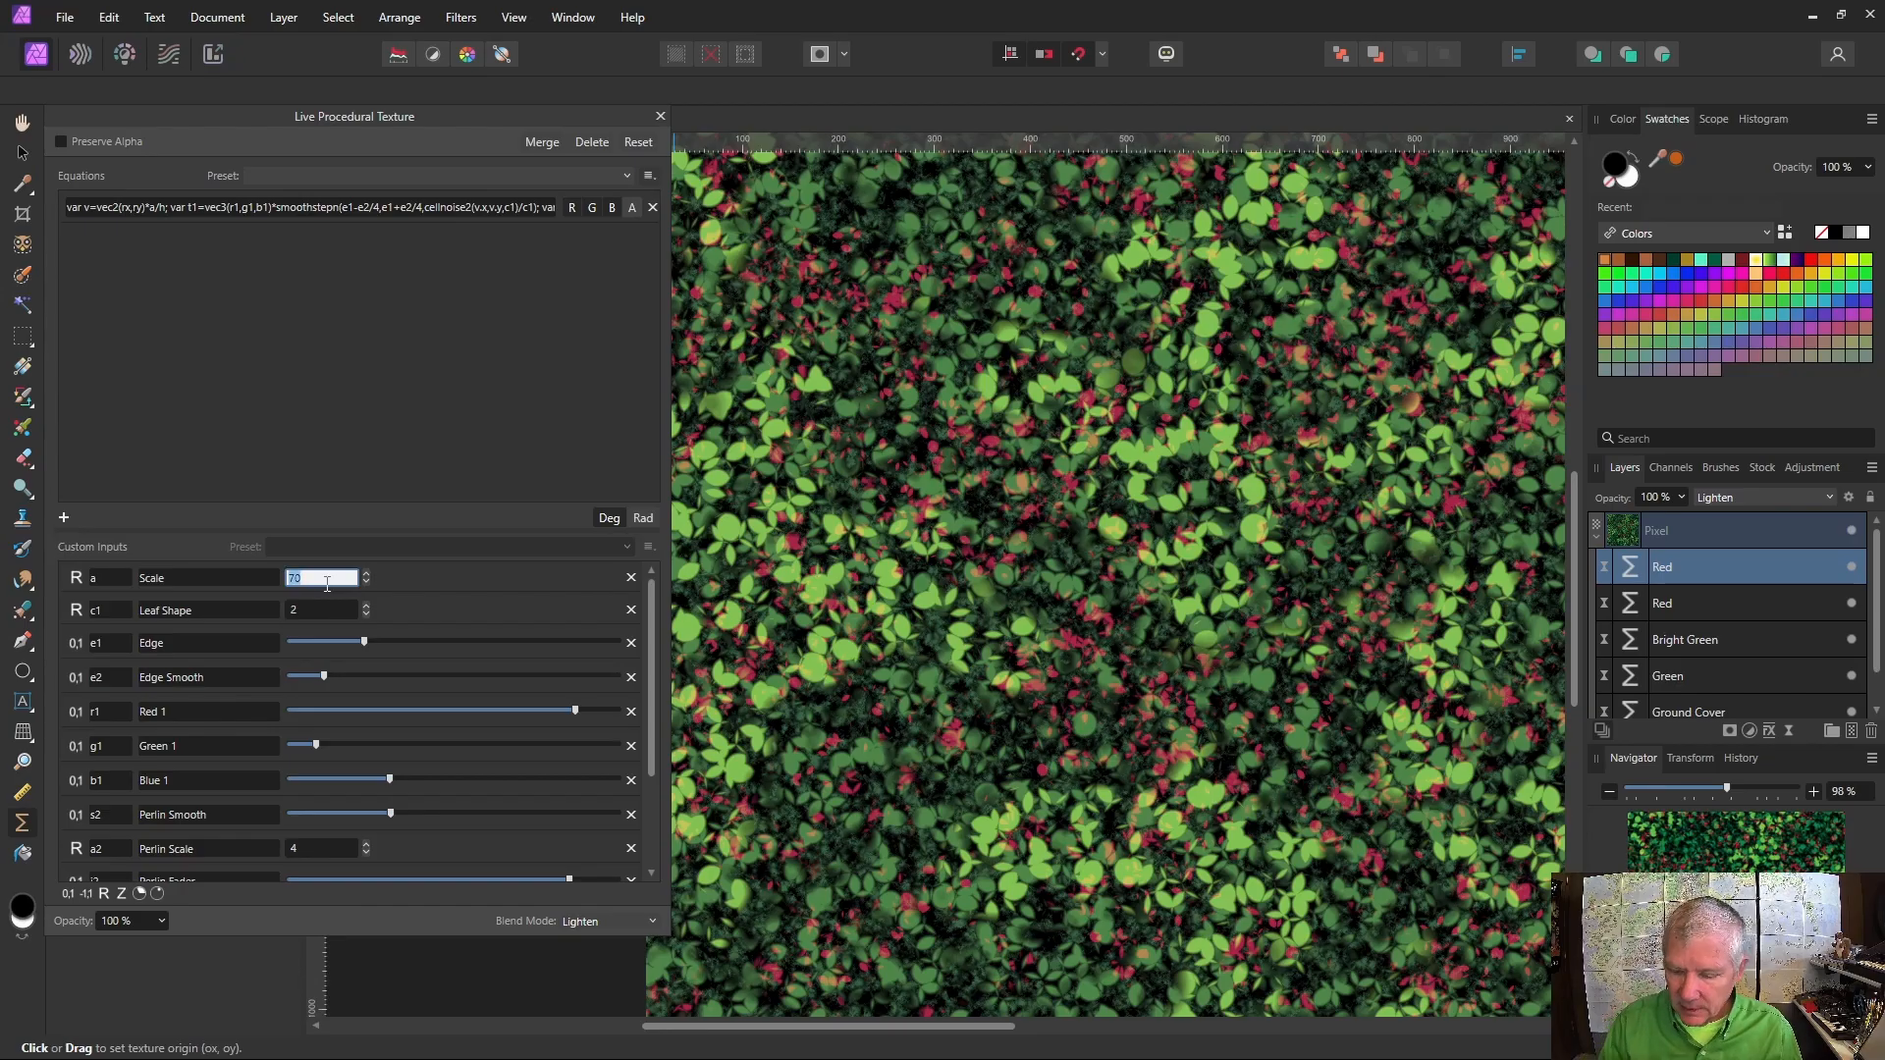
# Set the top Red copy's Leaf Shape to 2, Scale to 50, Edge to about 35%, Red 1 to about 87% and Green 1 to about 86%
pyautogui.write('60')
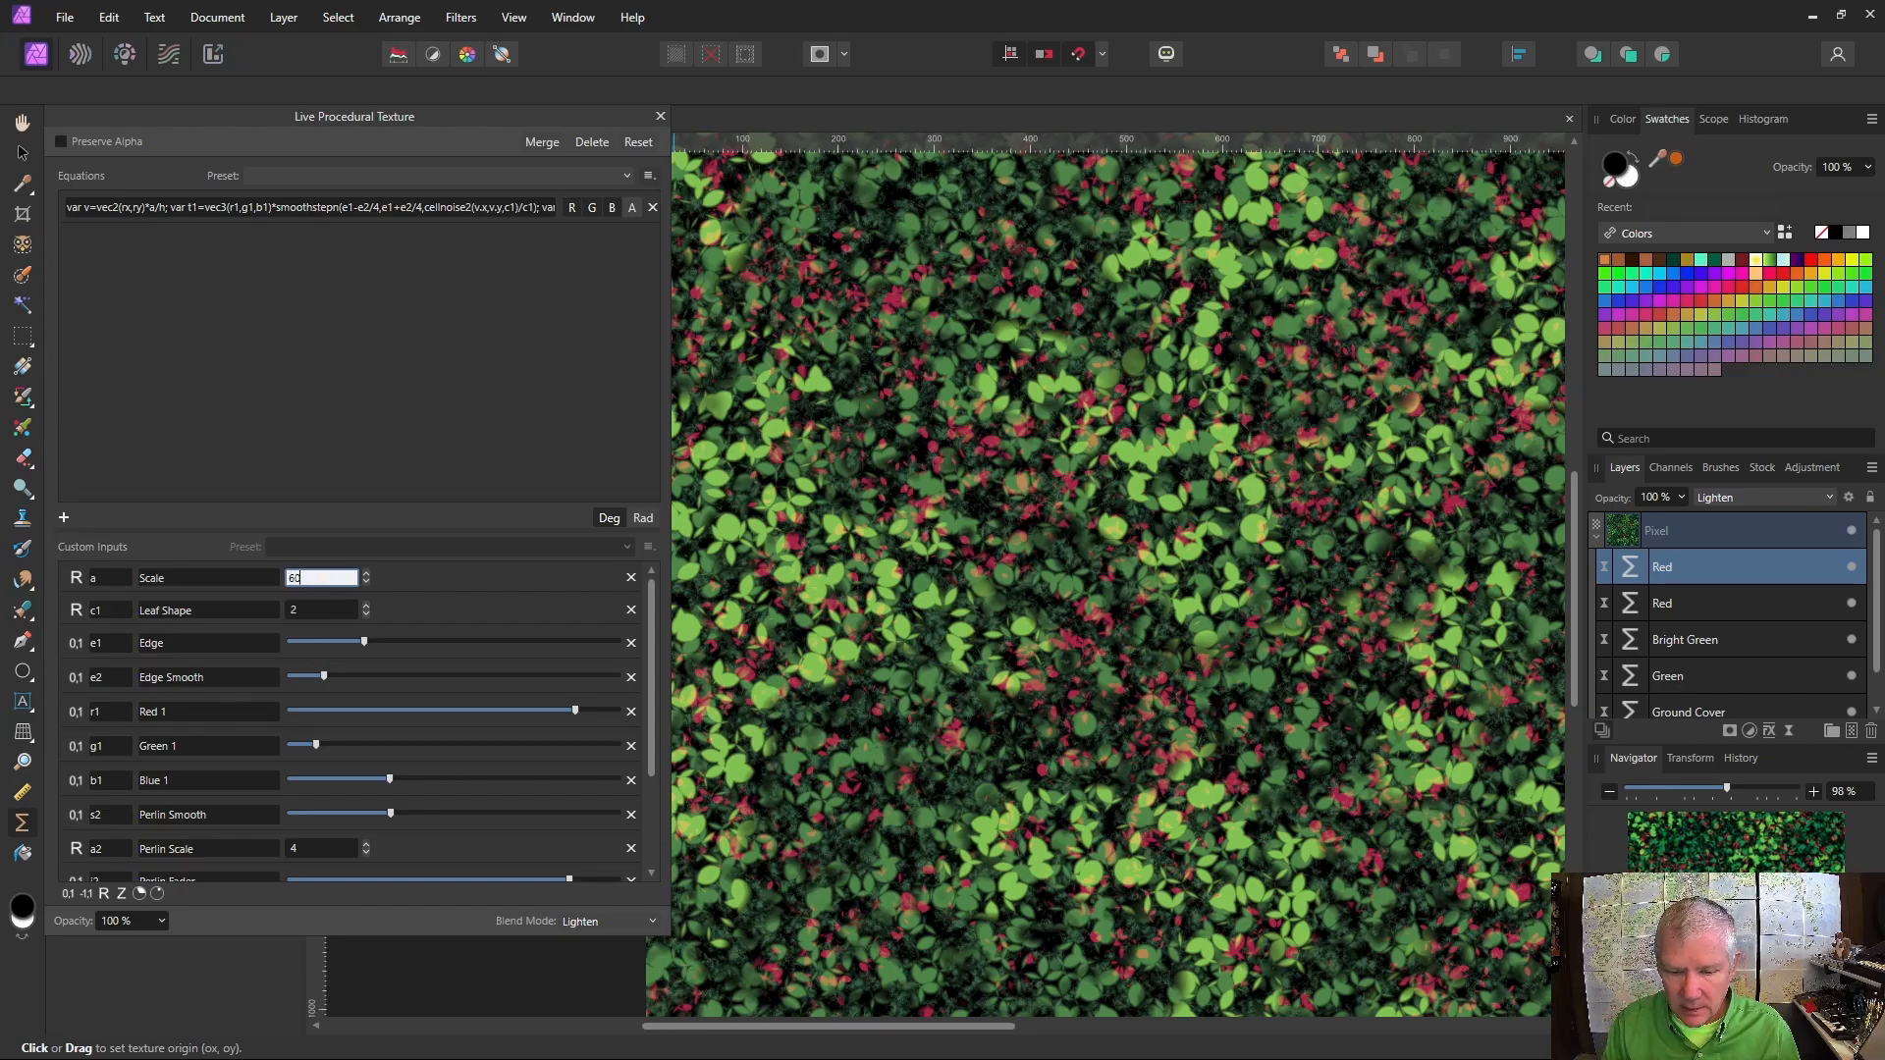
pyautogui.press('BackSpace')
pyautogui.press('BackSpace')
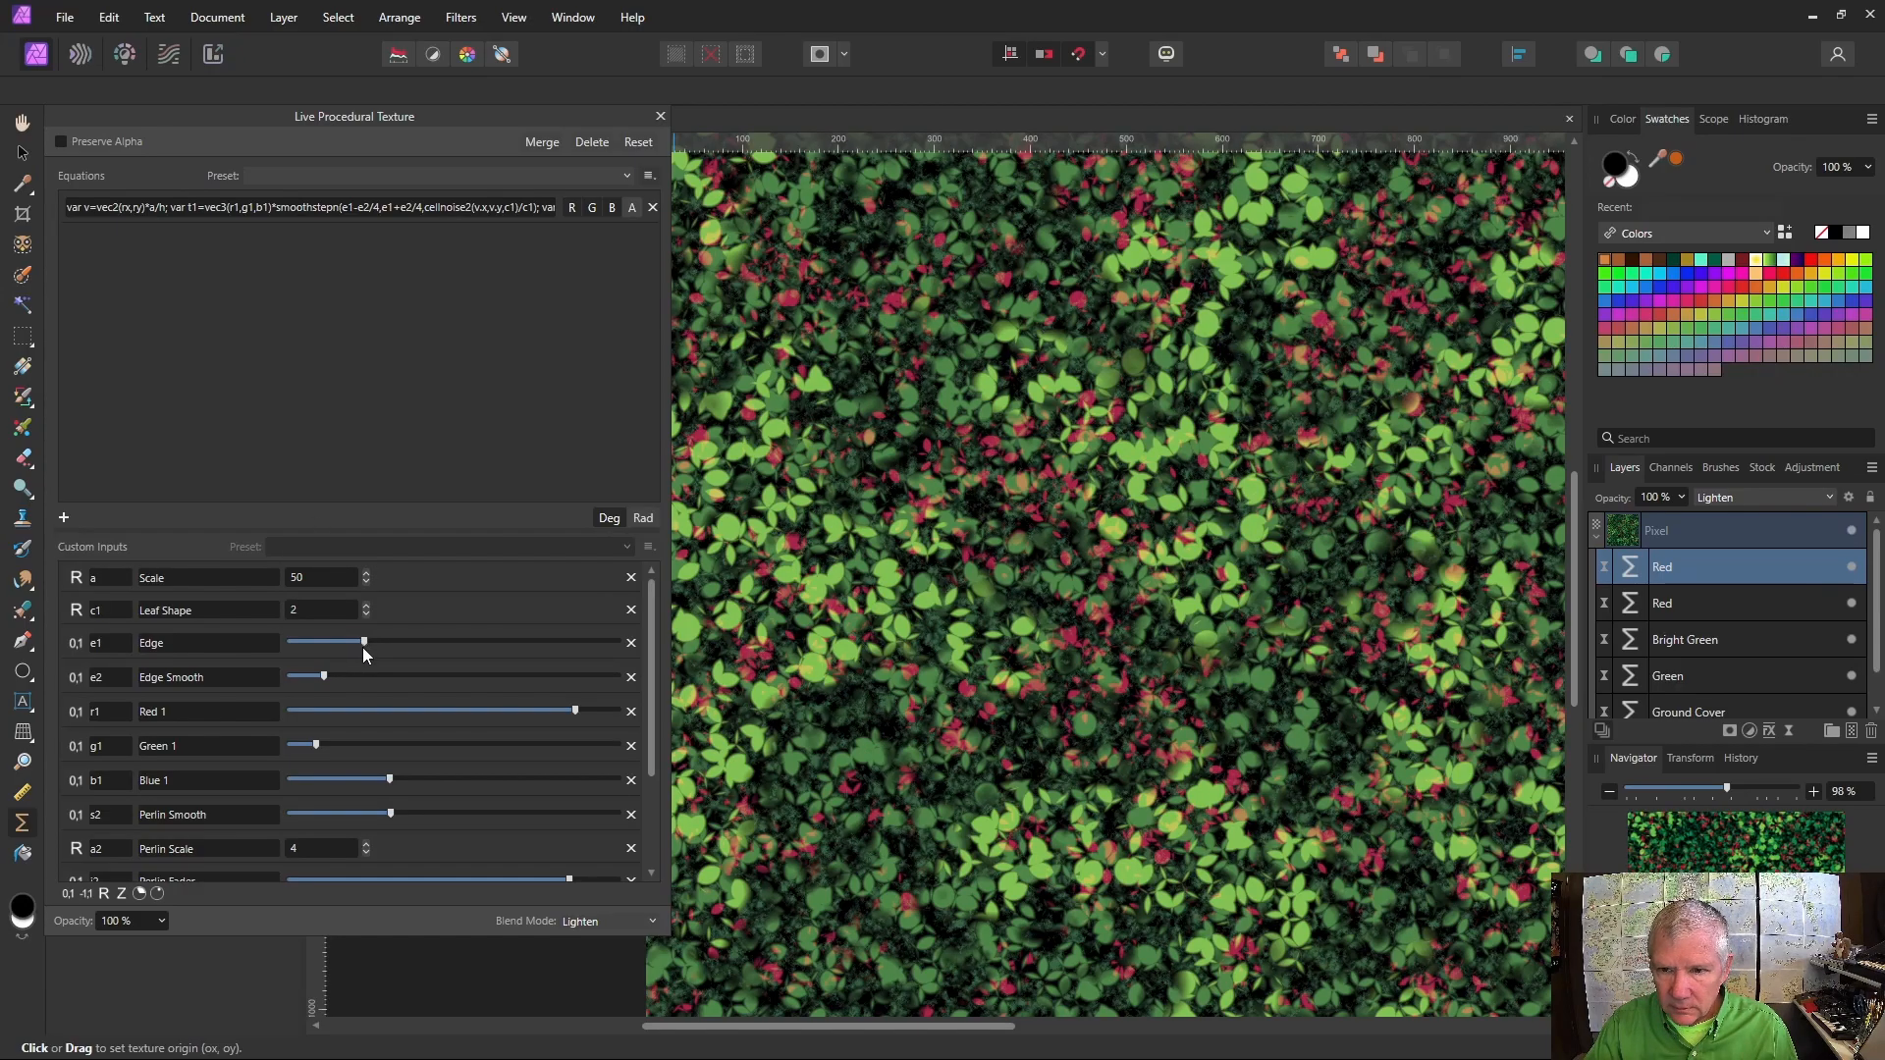
pyautogui.moveTo(364, 644); pyautogui.dragTo(408, 648)
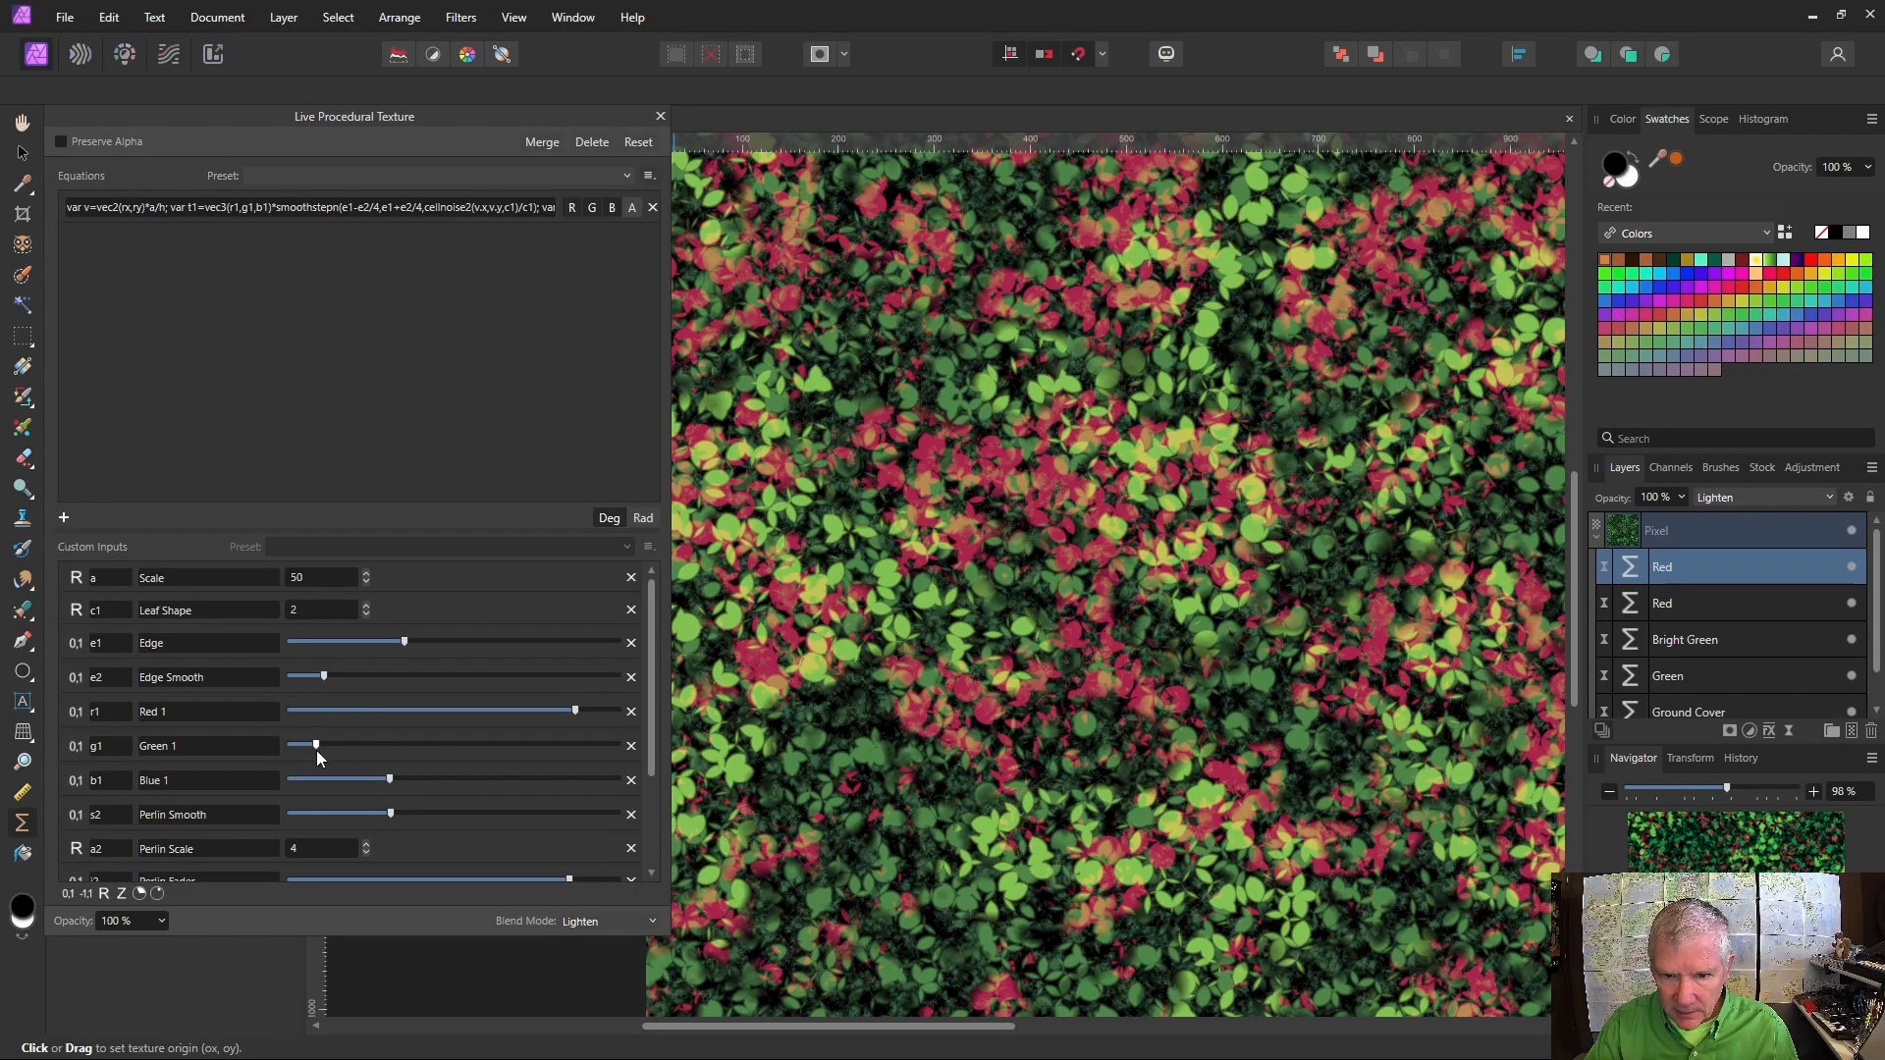
pyautogui.moveTo(316, 746); pyautogui.dragTo(575, 780)
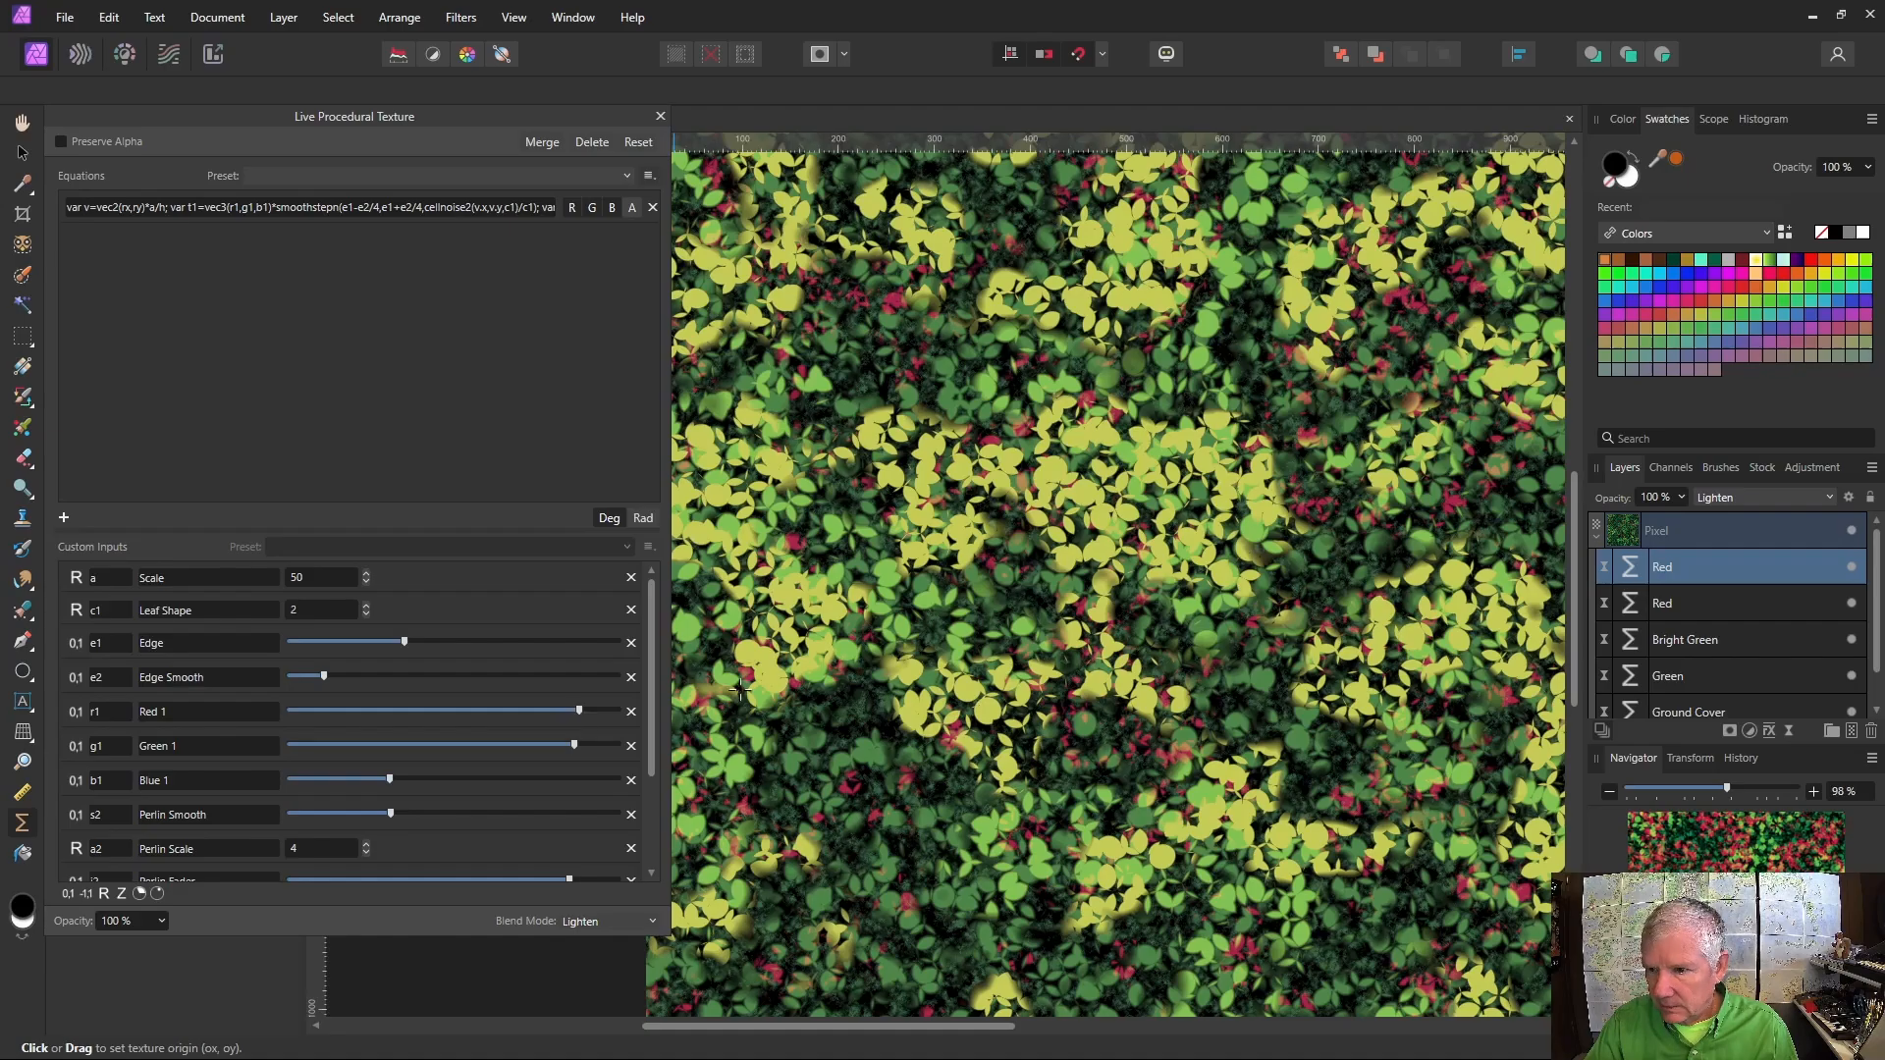
# Reduce the top Red copy's Edge to about 25% and shift its texture origin to spread the yellow leaves
pyautogui.scroll(-2, 1055, 472)
pyautogui.scroll(1, 1055, 472)
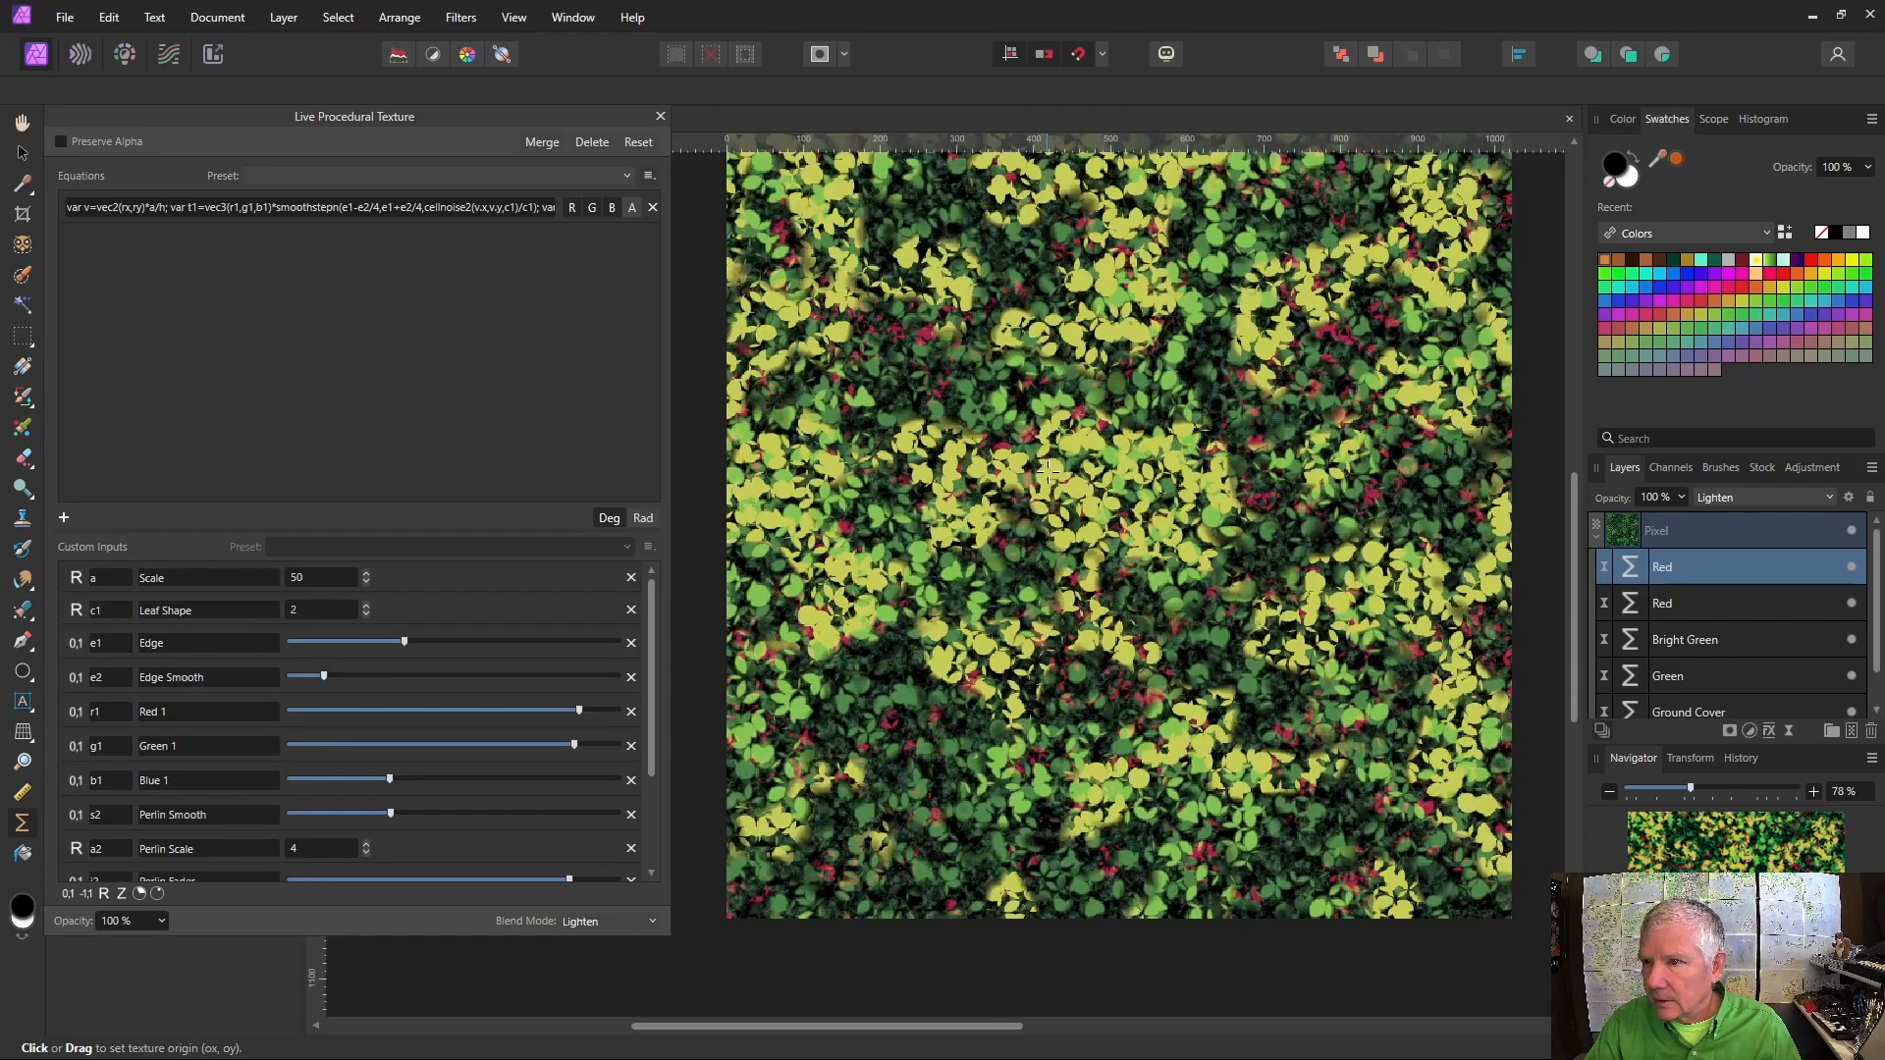
pyautogui.moveTo(404, 642); pyautogui.dragTo(370, 645)
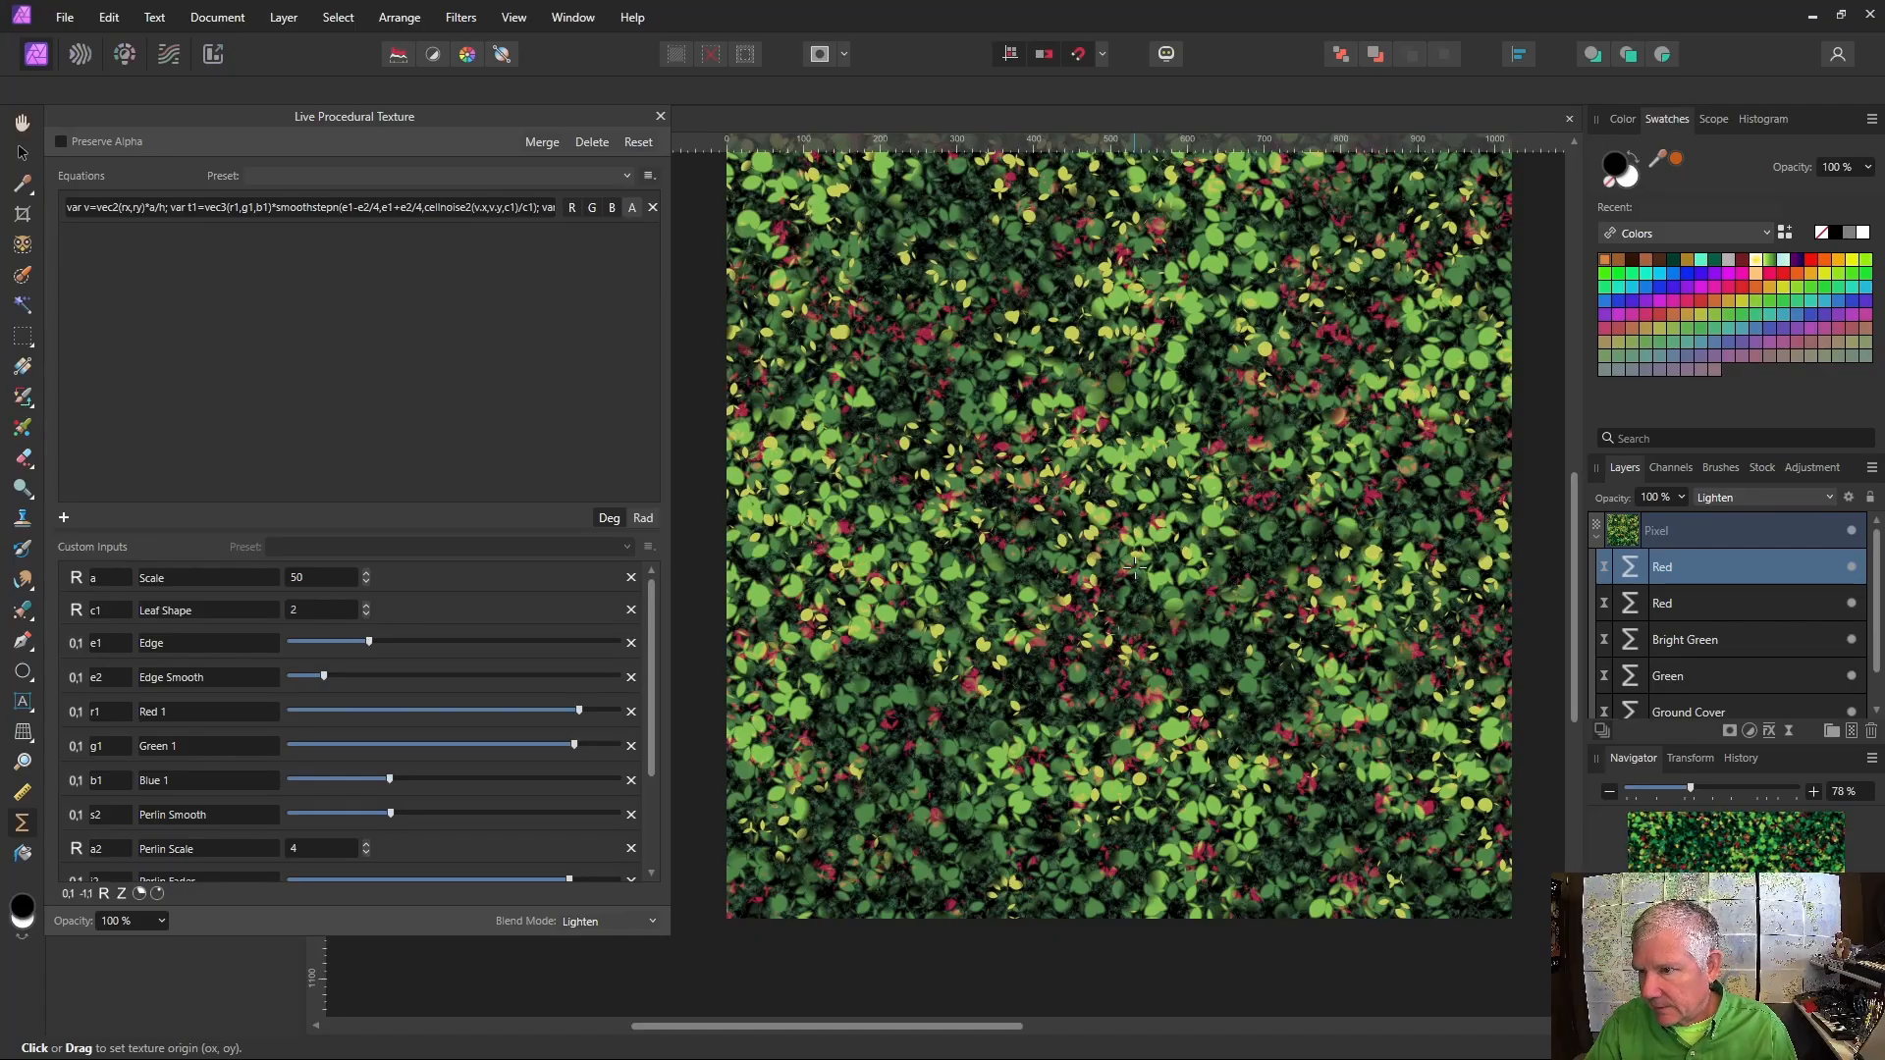
pyautogui.moveTo(1184, 706); pyautogui.dragTo(1281, 660)
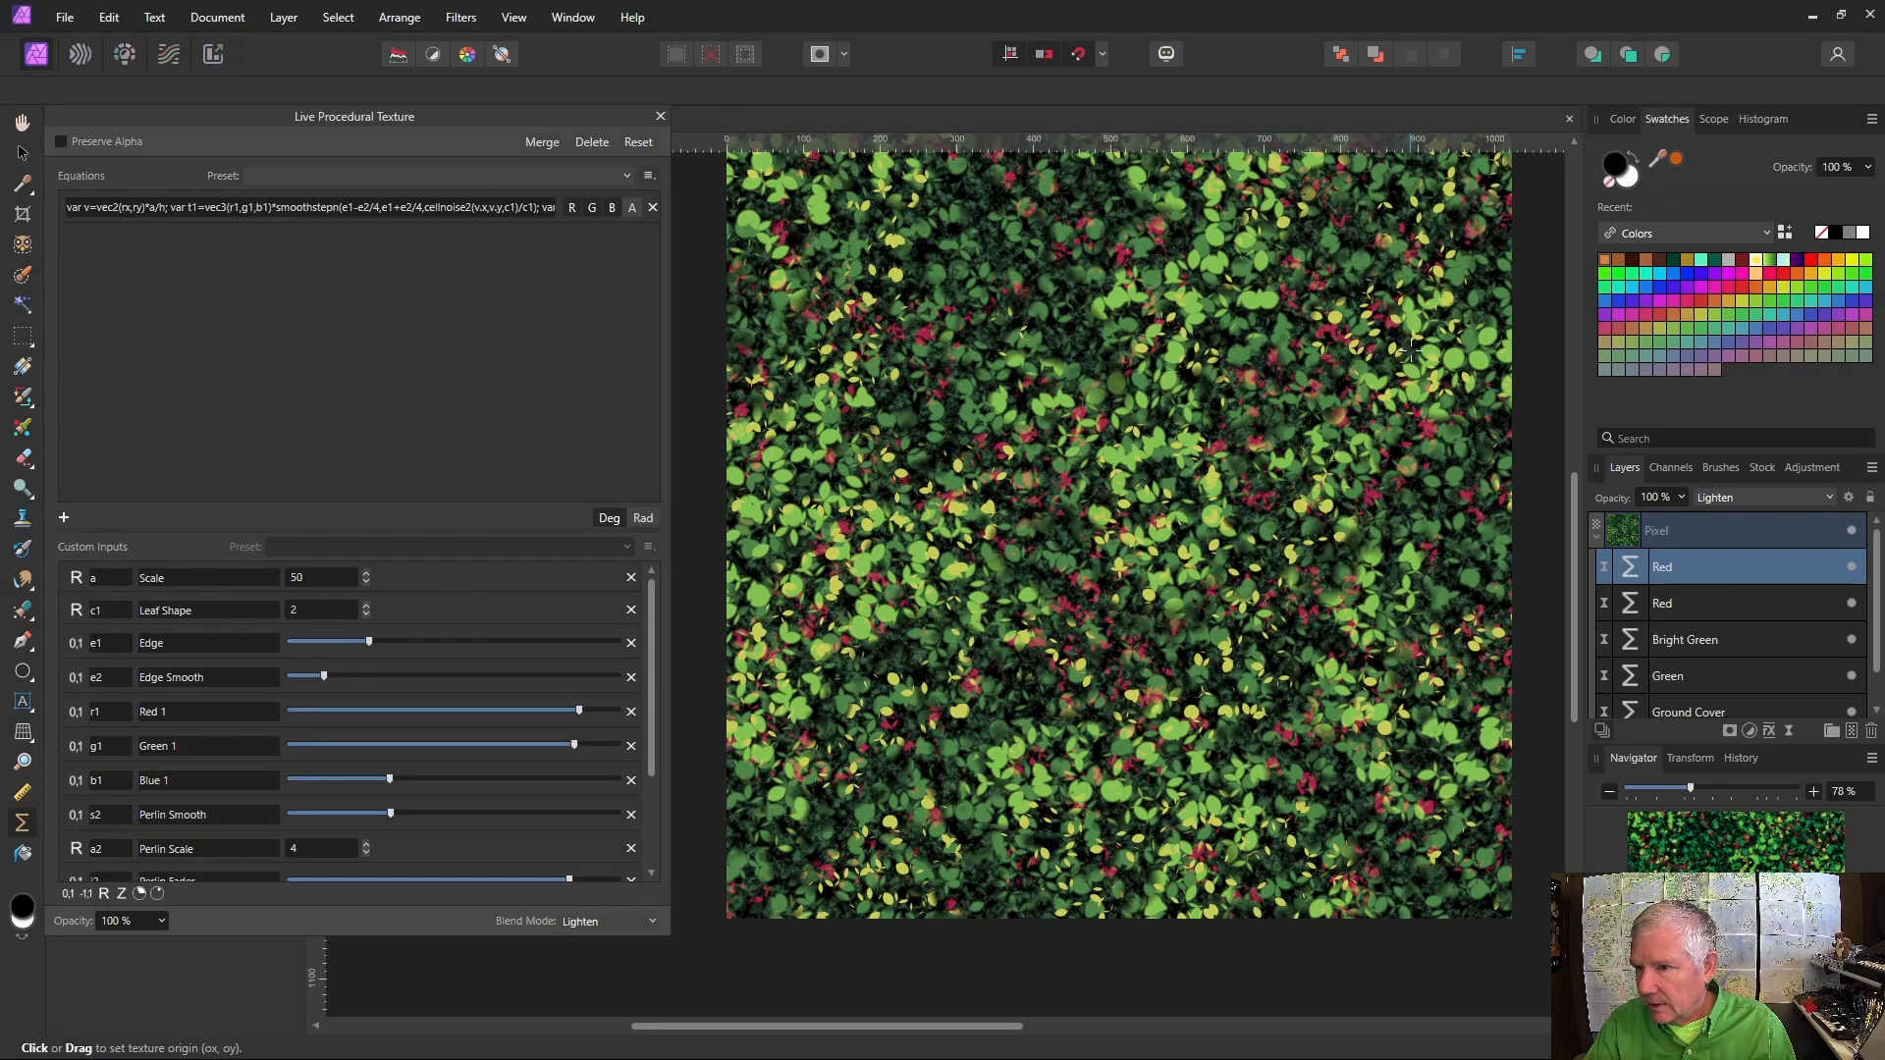
pyautogui.moveTo(1356, 488); pyautogui.dragTo(1050, 817)
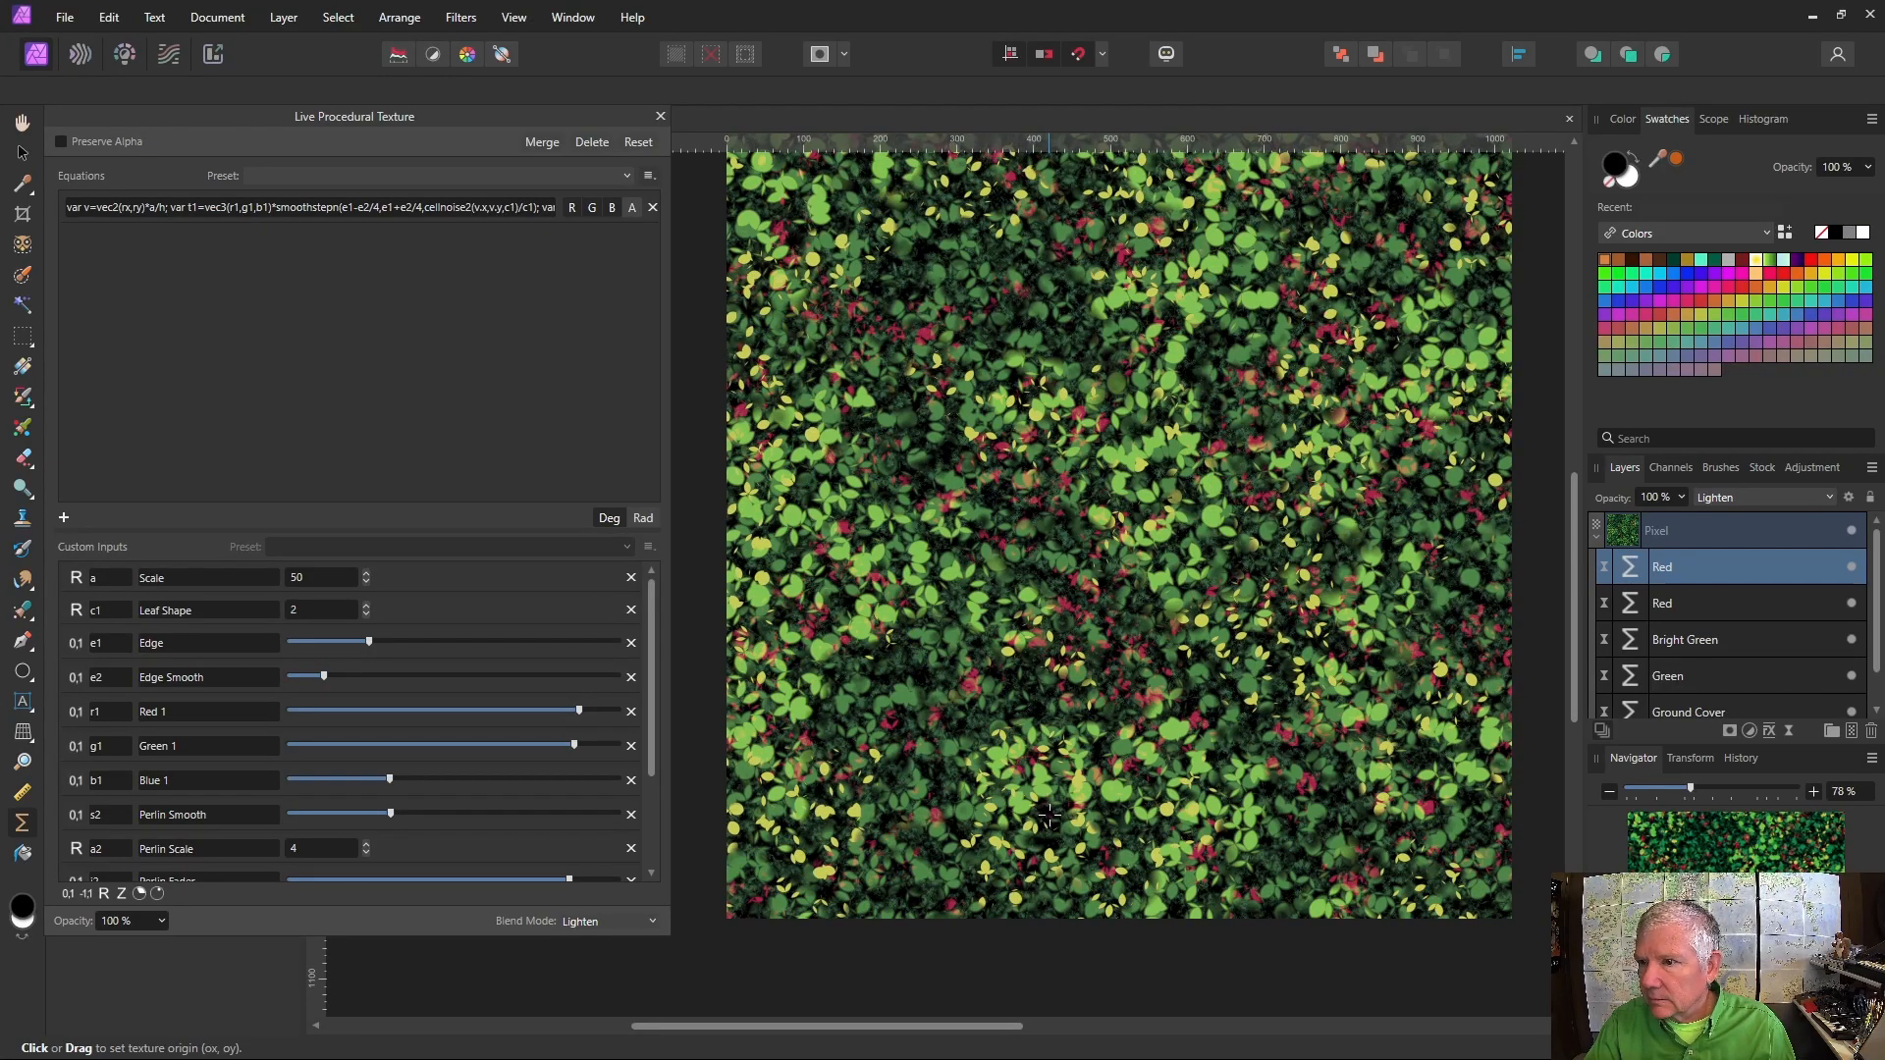
# Reposition the texture origins of the Bright Green filter and the lower Red filter, and enlarge the Custom Inputs area to show every input
pyautogui.click(1635, 643)
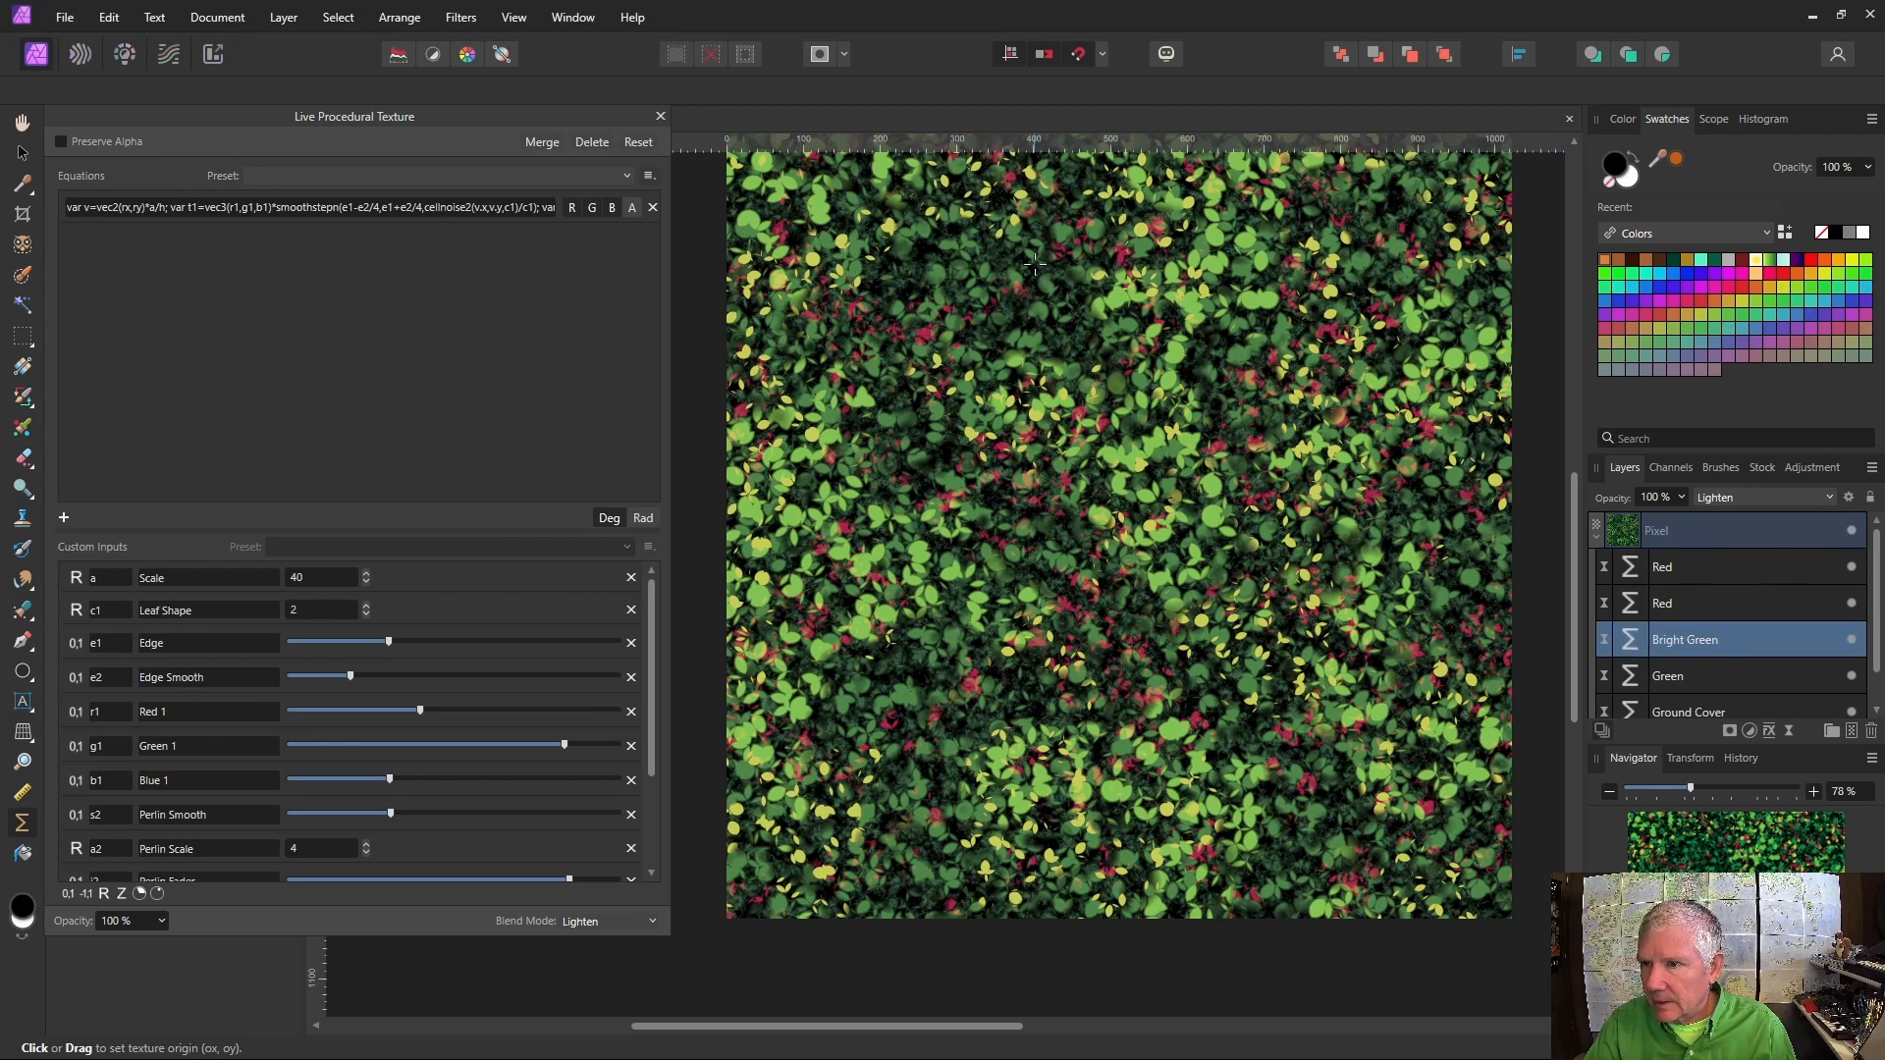
pyautogui.moveTo(1034, 263); pyautogui.dragTo(1034, 294)
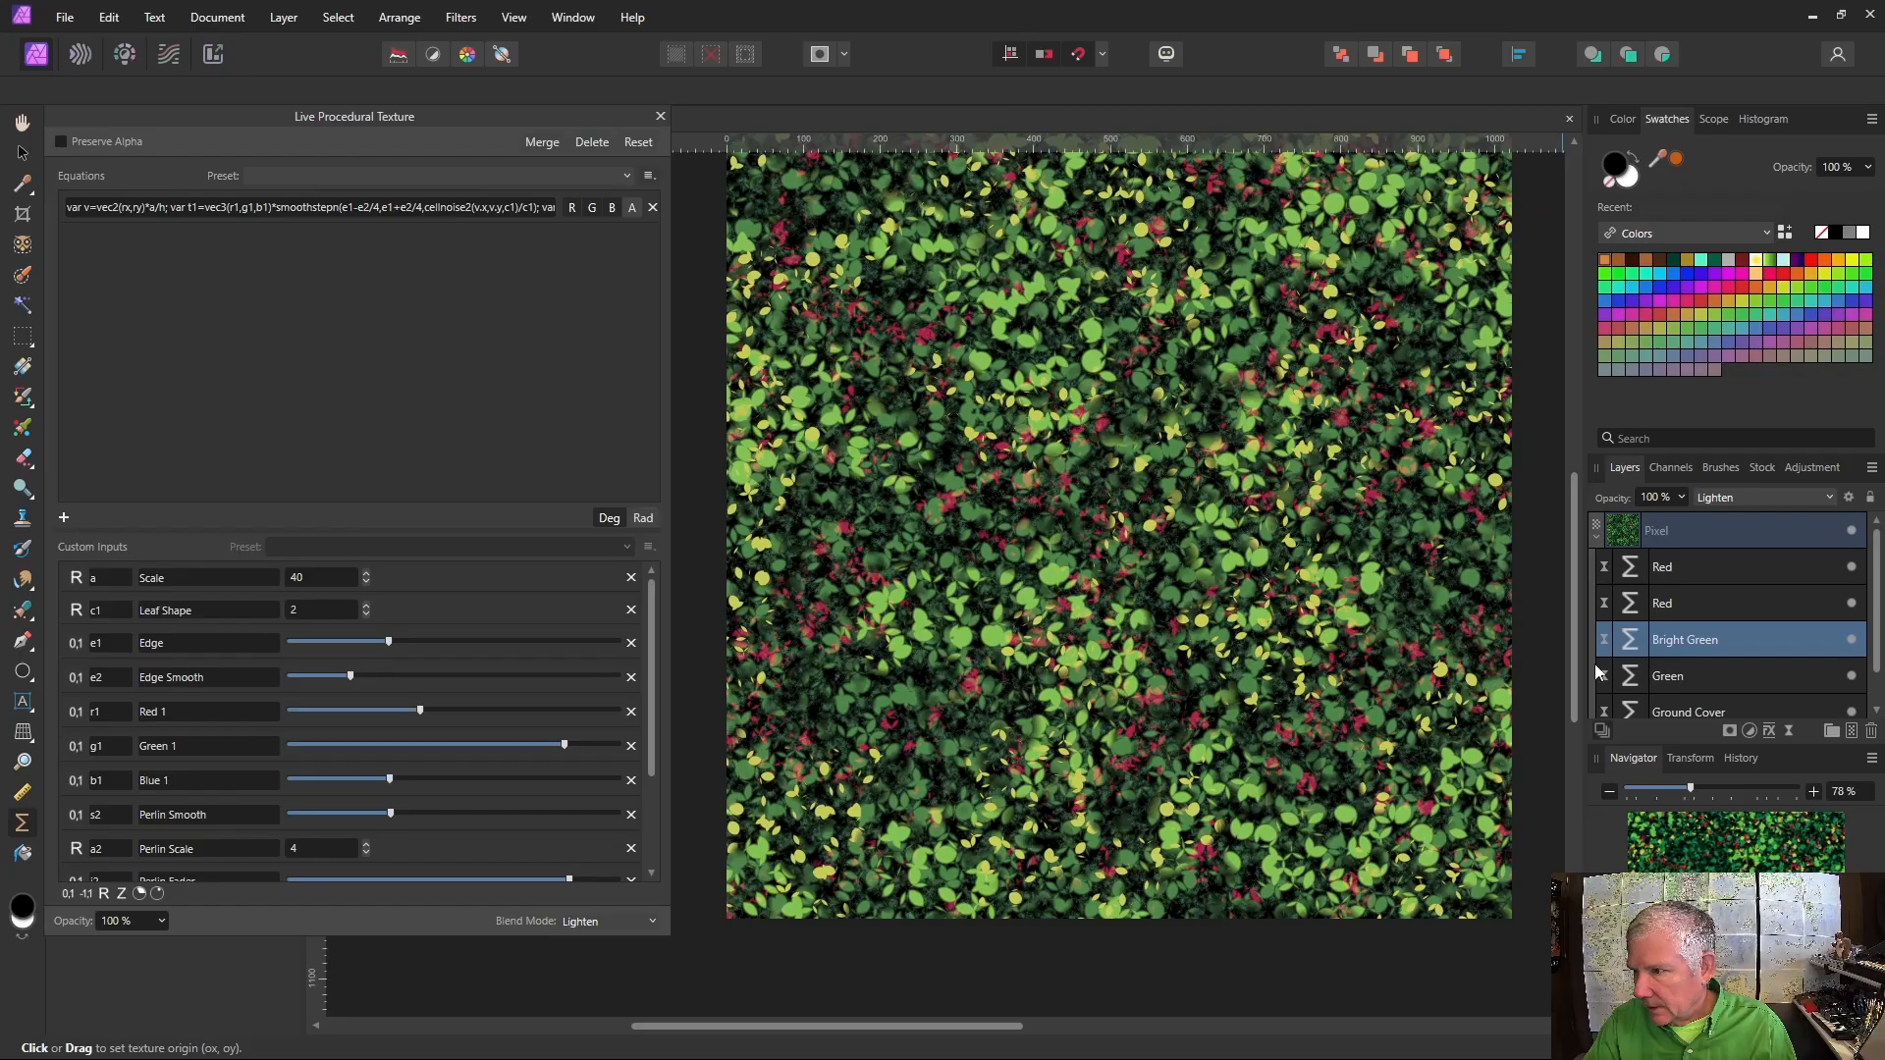
pyautogui.click(1632, 603)
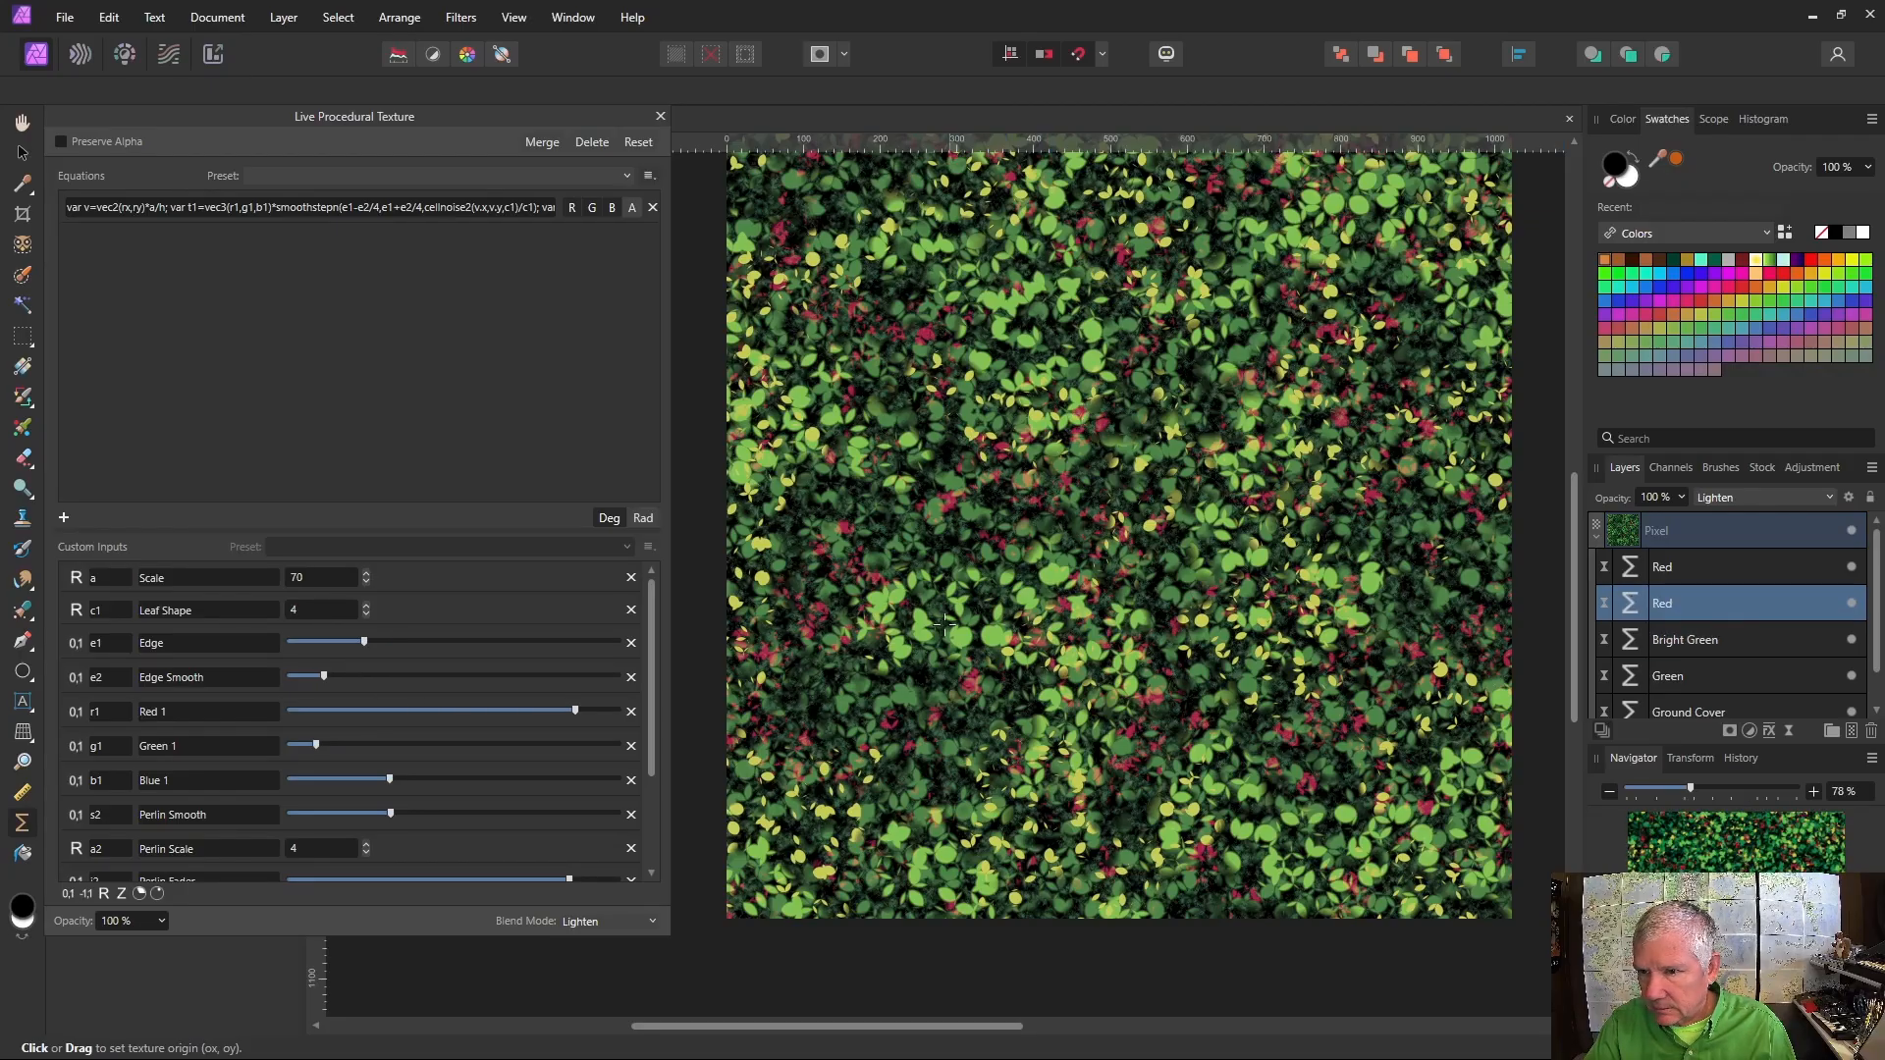
pyautogui.click(894, 700)
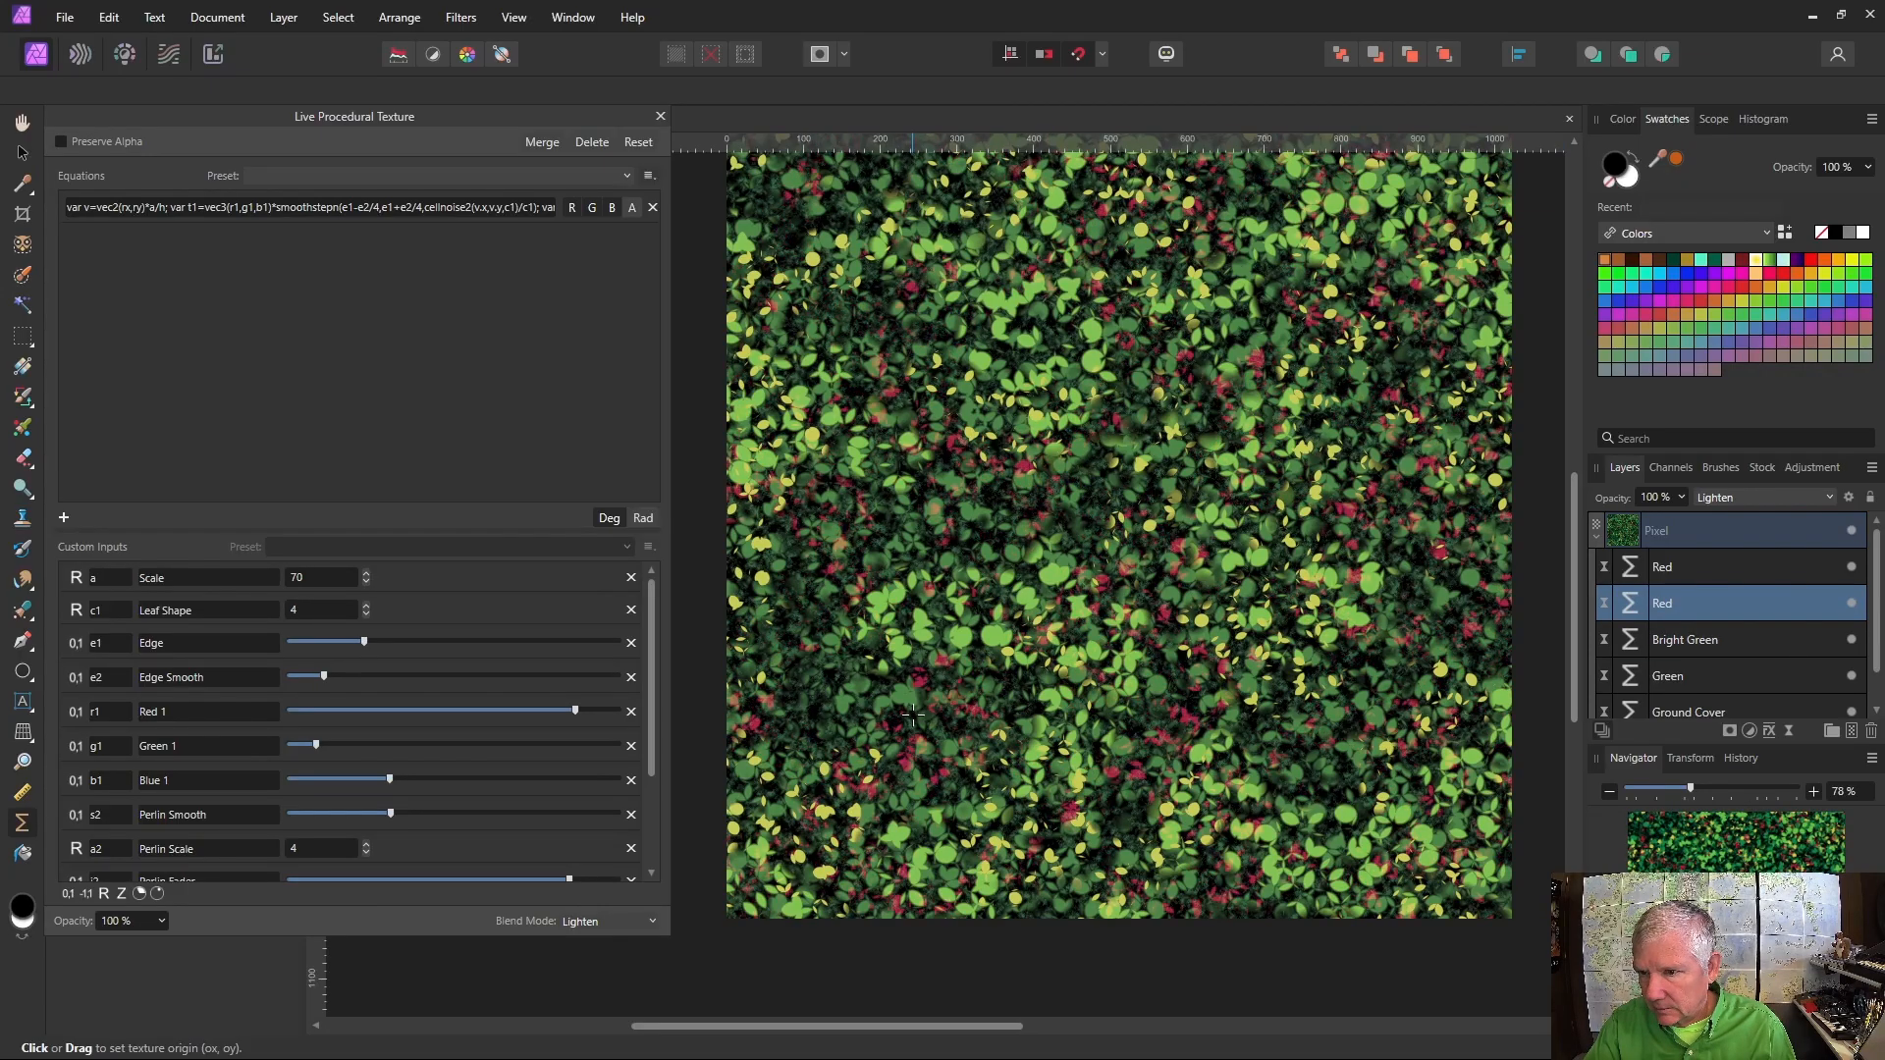
pyautogui.click(1188, 398)
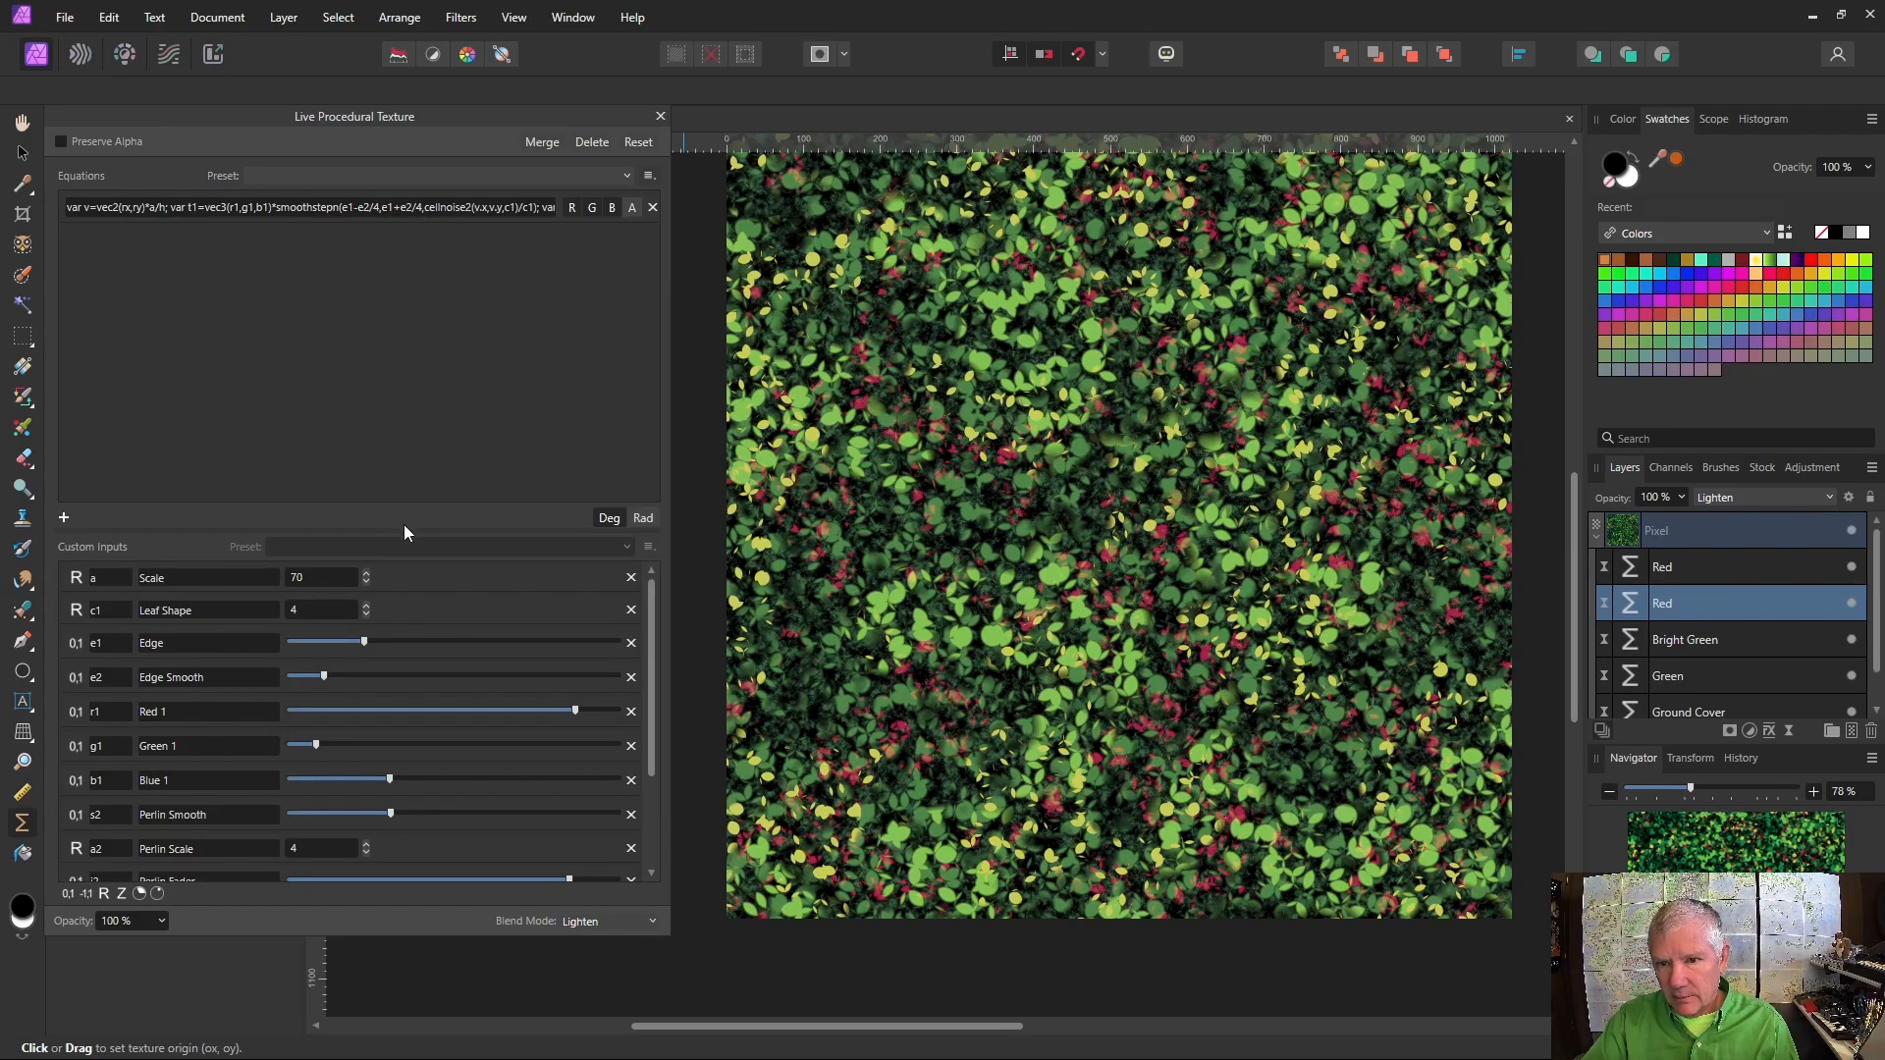
pyautogui.moveTo(404, 527); pyautogui.dragTo(410, 299)
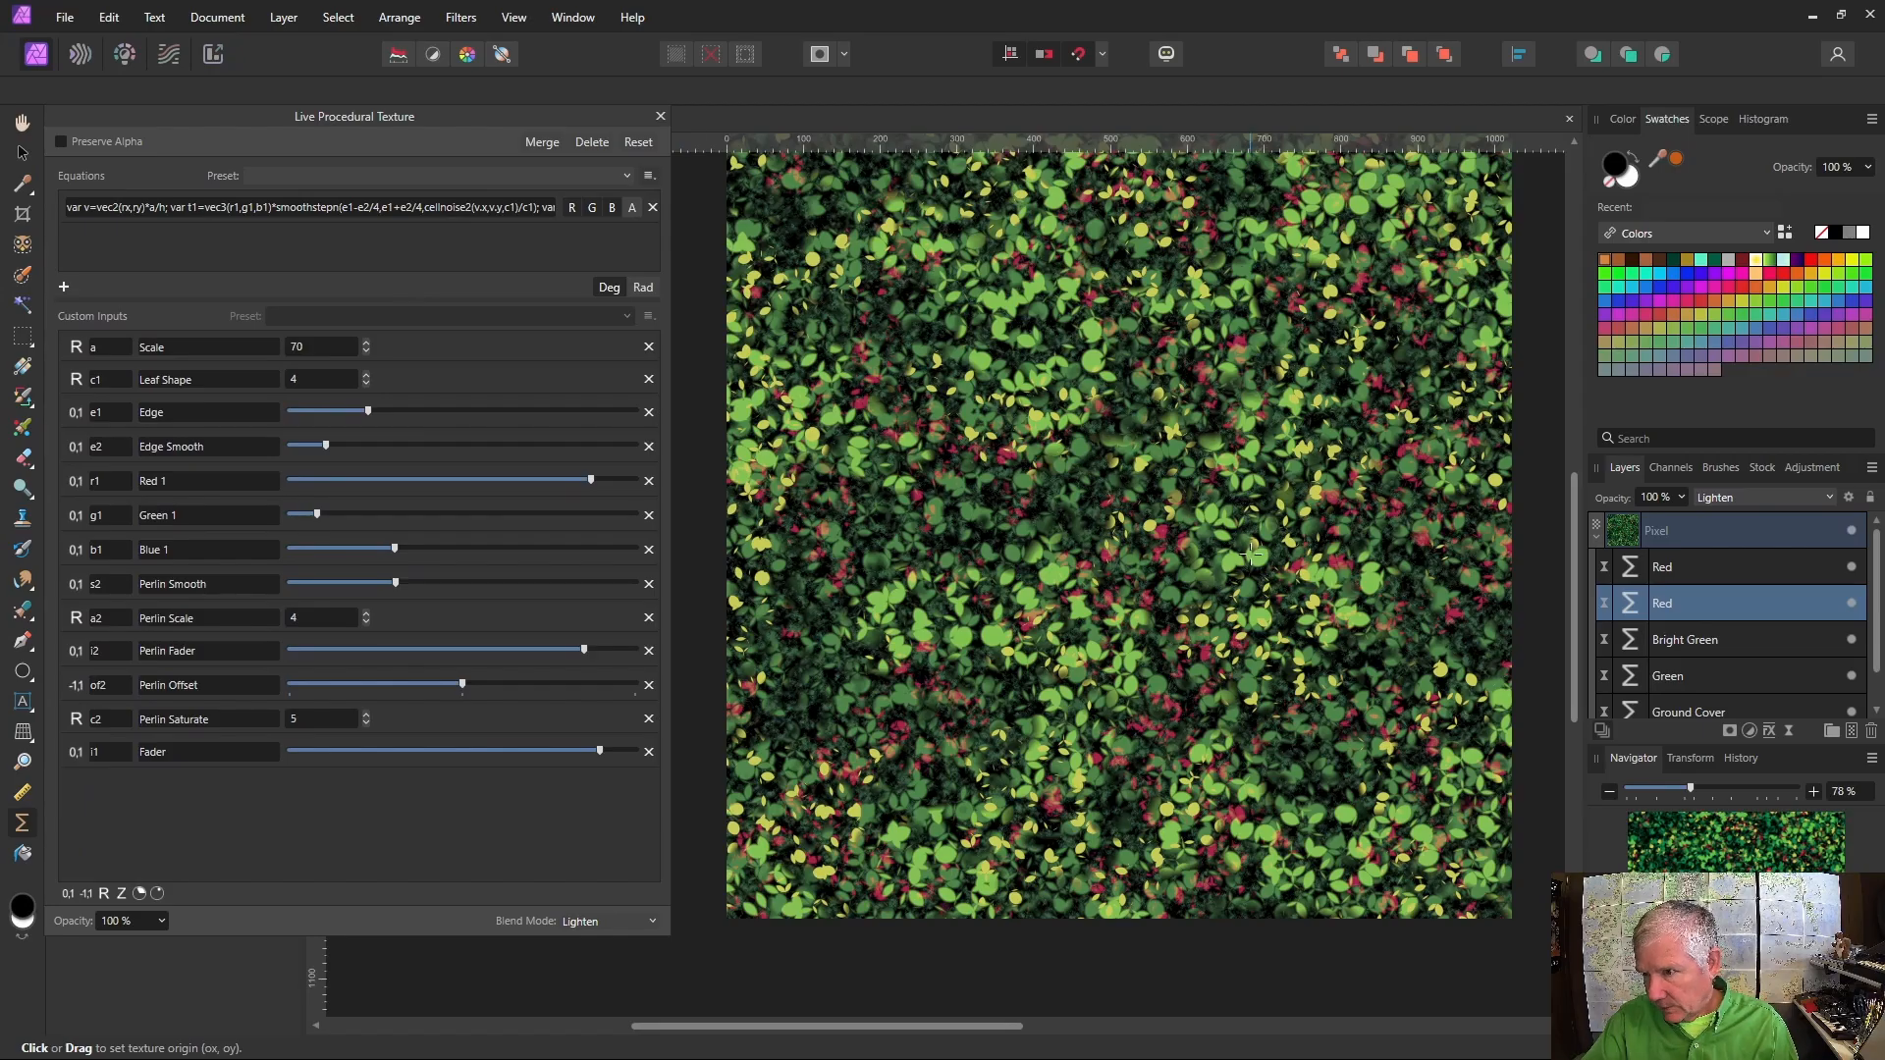